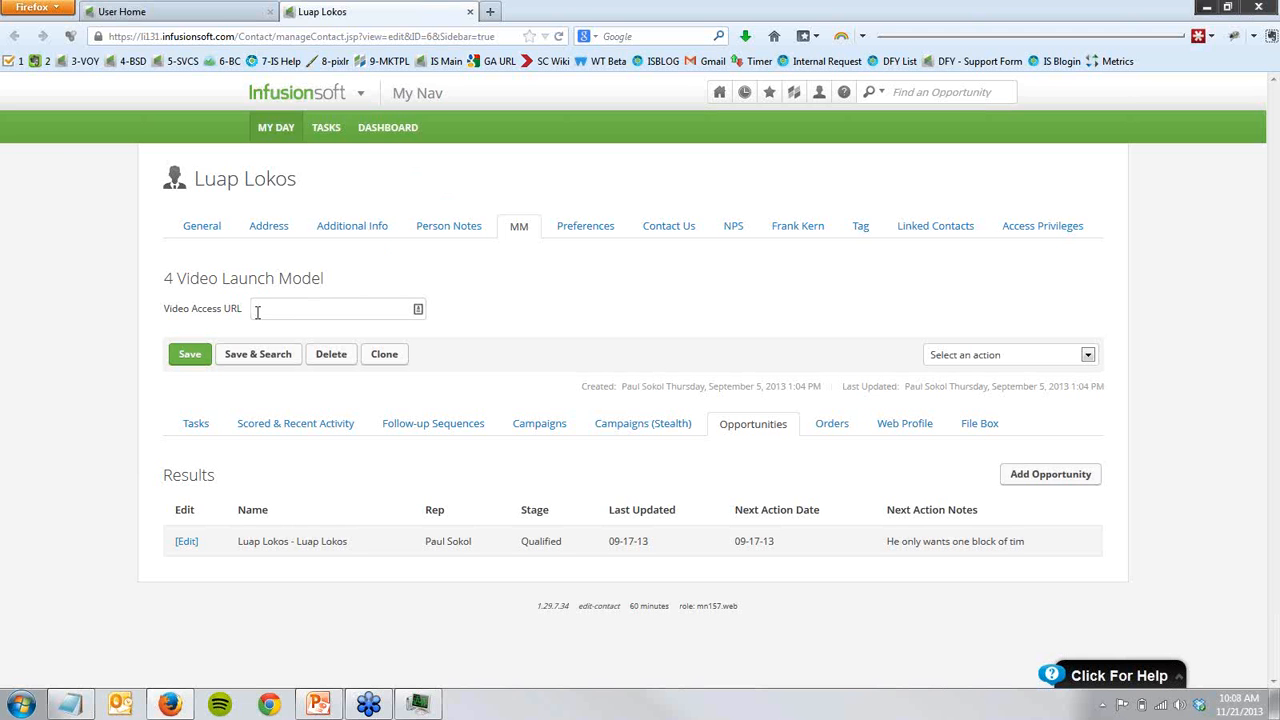
- Open the custom fields for the contact record and examine the Video Access URL text field
{"action": "mouse_move", "coordinate": [306, 100]}
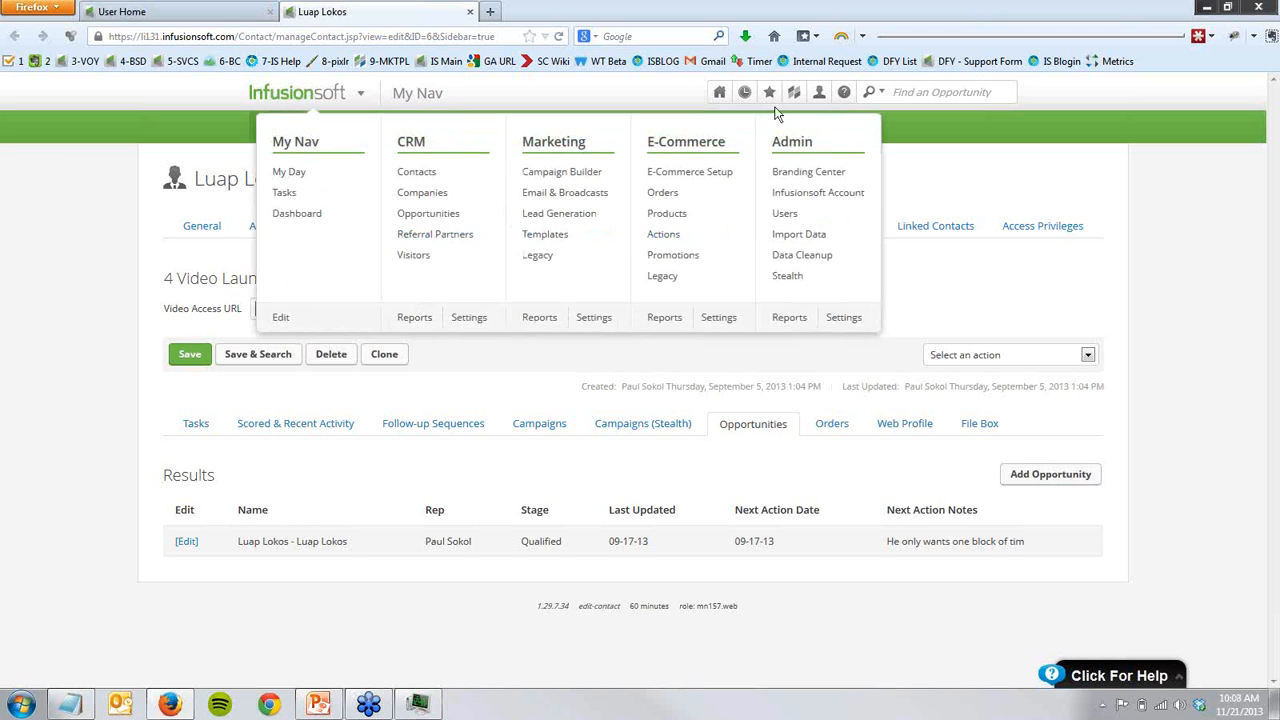
{"action": "left_click", "coordinate": [845, 319]}
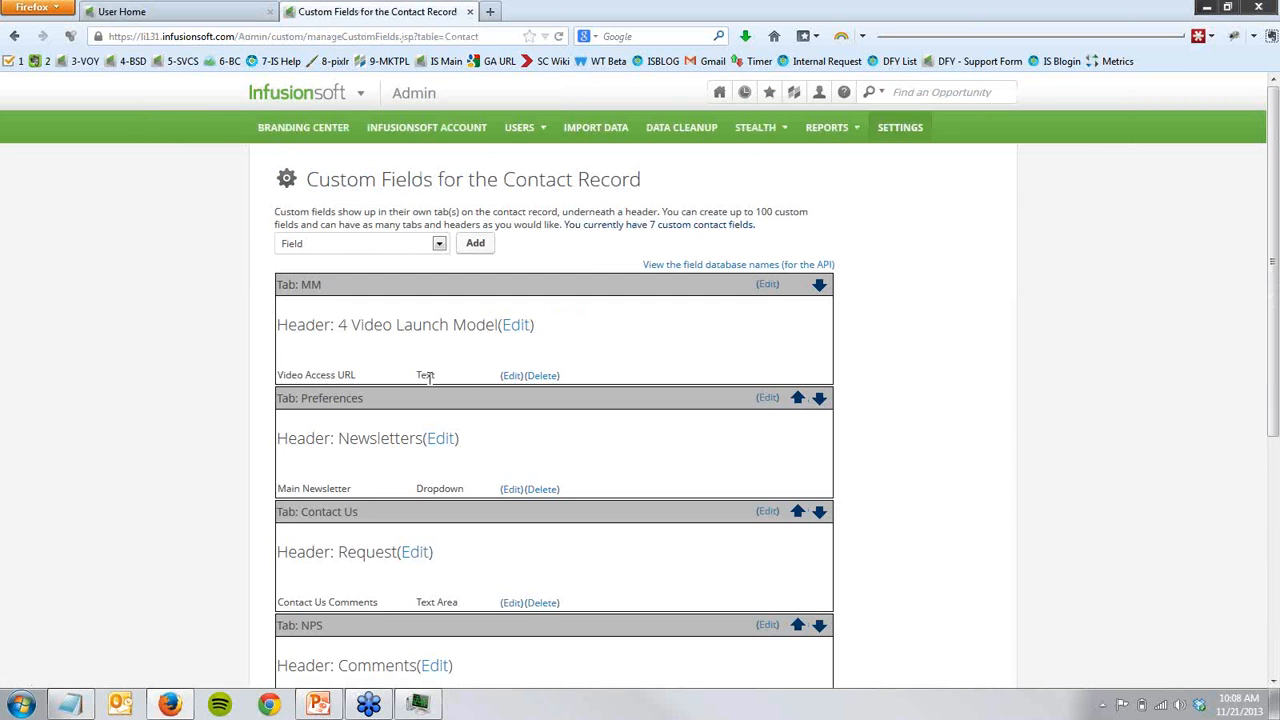
{"action": "left_click_drag", "start_coordinate": [432, 382], "coordinate": [286, 374]}
{"action": "left_click", "coordinate": [290, 374]}
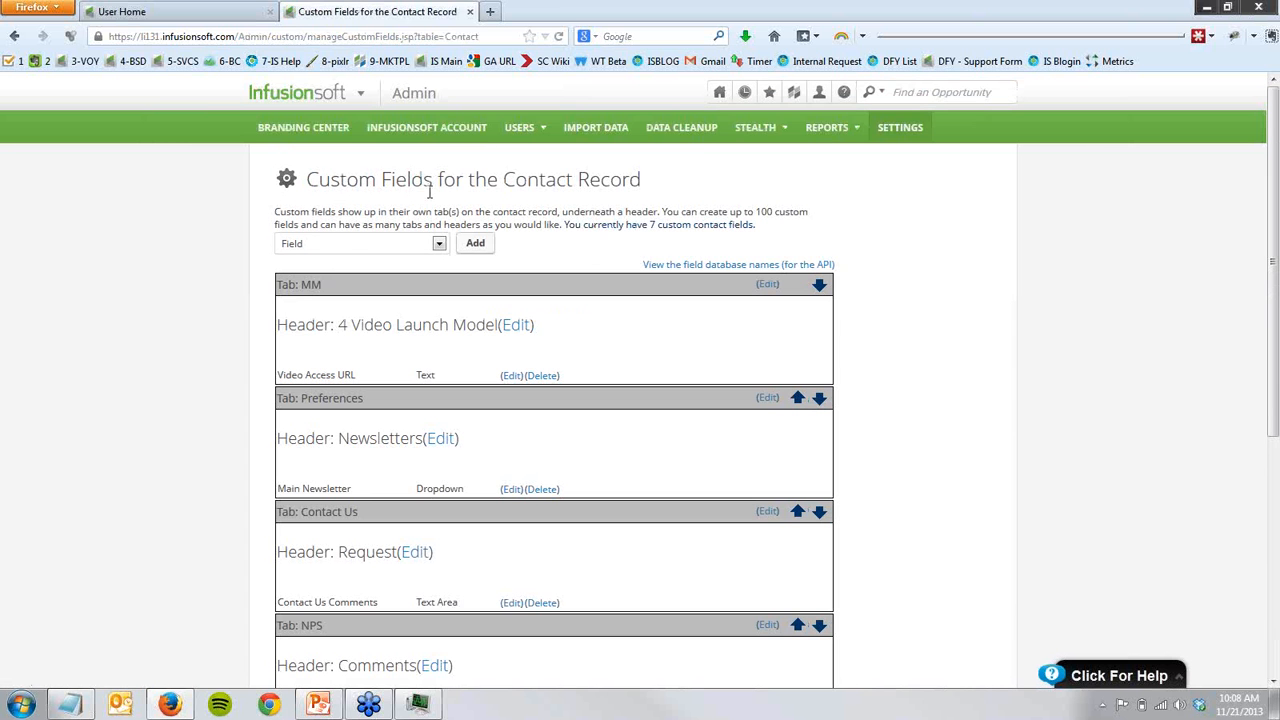
- Open the marketing action sets list and examine the Product Launch lock and unlock action sets
{"action": "left_click", "coordinate": [357, 92]}
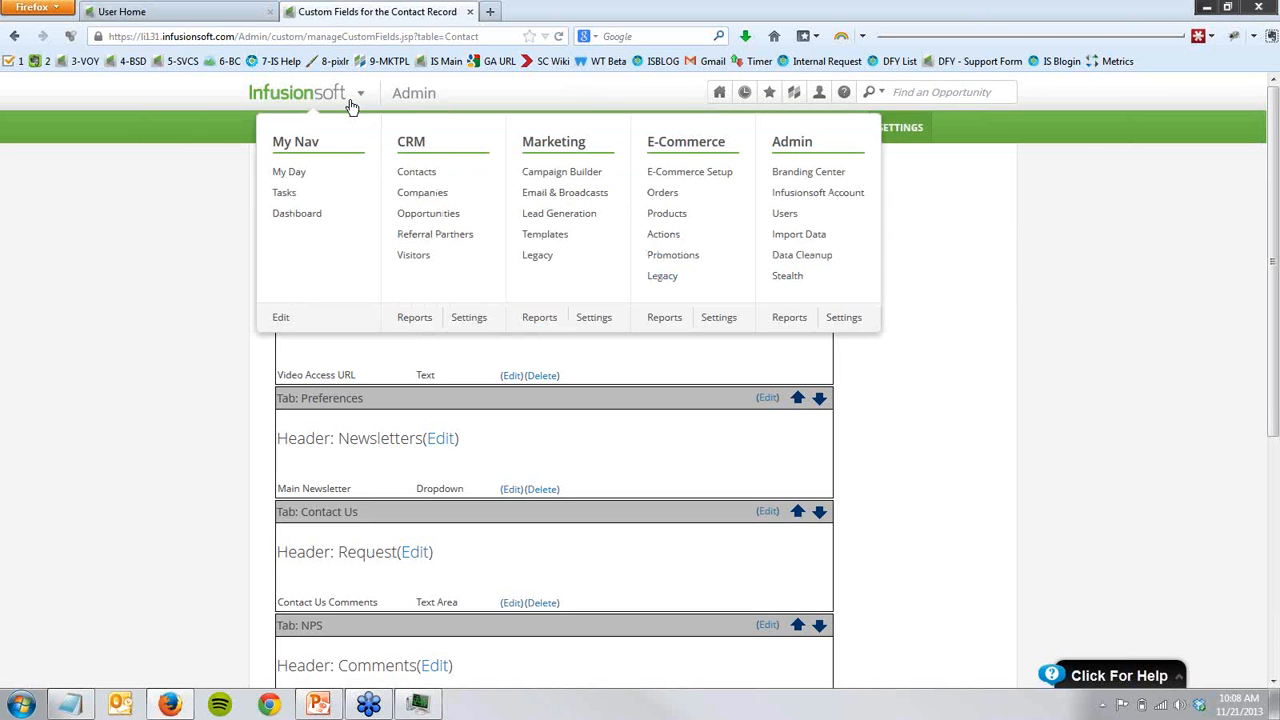
{"action": "left_click", "coordinate": [595, 318]}
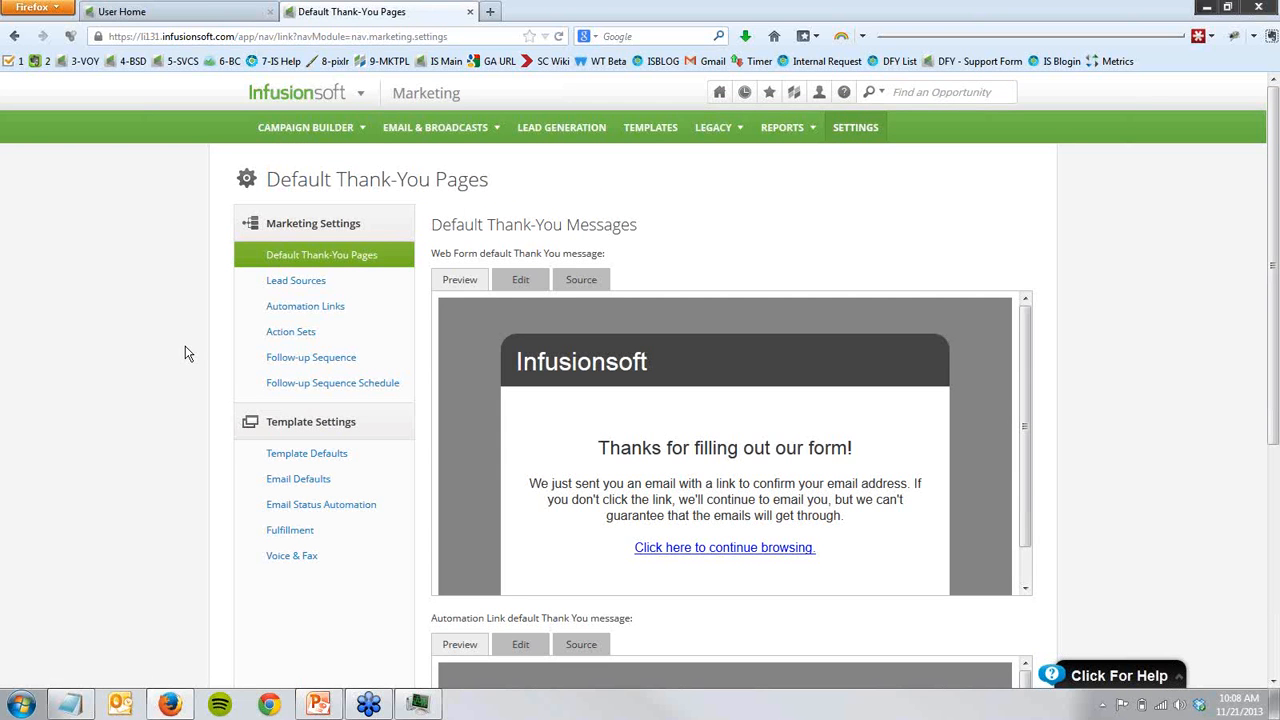
{"action": "left_click", "coordinate": [334, 338]}
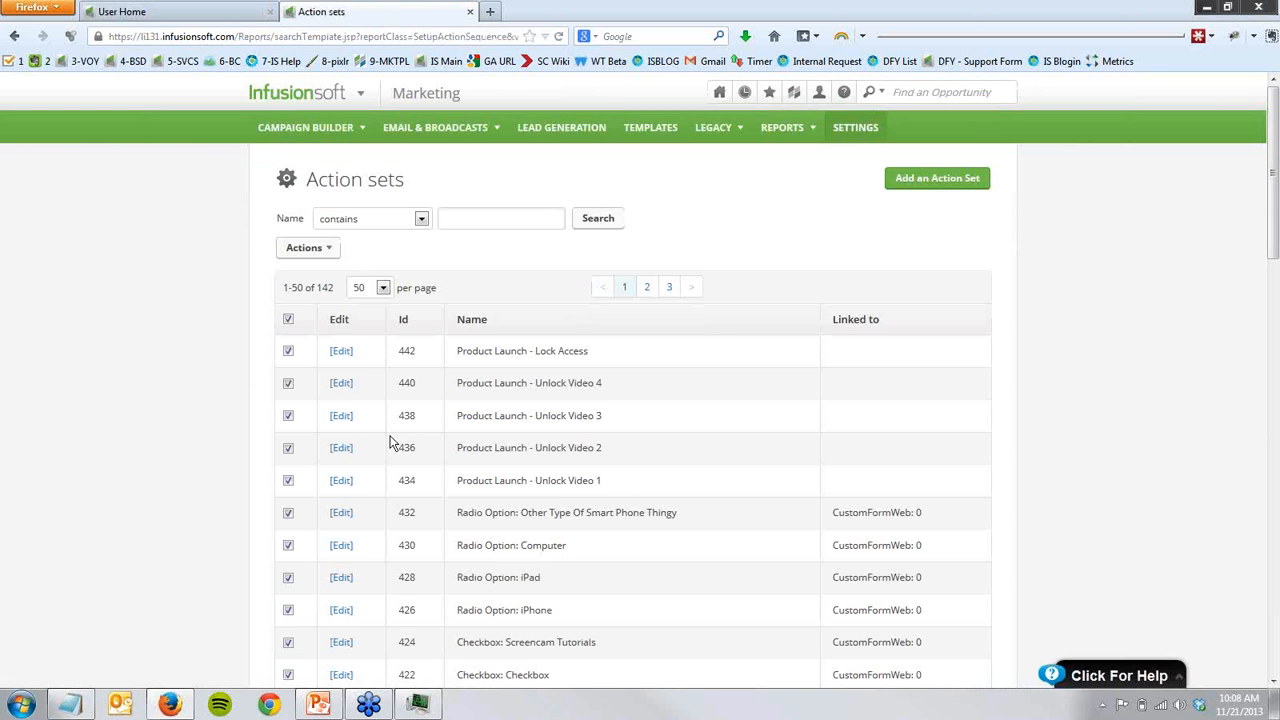
{"action": "left_click_drag", "start_coordinate": [615, 492], "coordinate": [249, 357]}
{"action": "left_click", "coordinate": [592, 434]}
{"action": "left_click_drag", "start_coordinate": [473, 357], "coordinate": [586, 352]}
{"action": "left_click", "coordinate": [569, 374]}
- Open the Product Launch - Unlock Video 1 action set and examine its Video Access URL action
{"action": "left_click", "coordinate": [344, 483]}
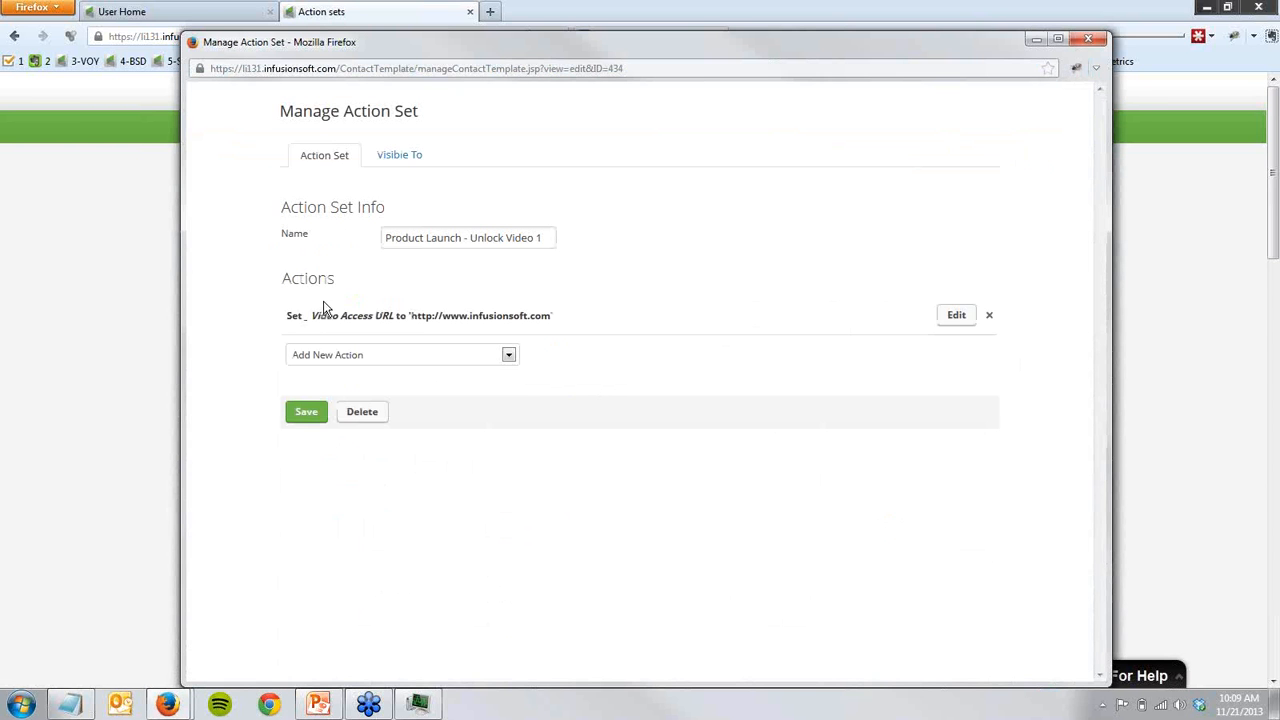
{"action": "left_click_drag", "start_coordinate": [288, 320], "coordinate": [552, 318]}
{"action": "left_click", "coordinate": [561, 319]}
- Try to add an action that sets the contact's Video Access URL field to a specific value
{"action": "left_click", "coordinate": [490, 360]}
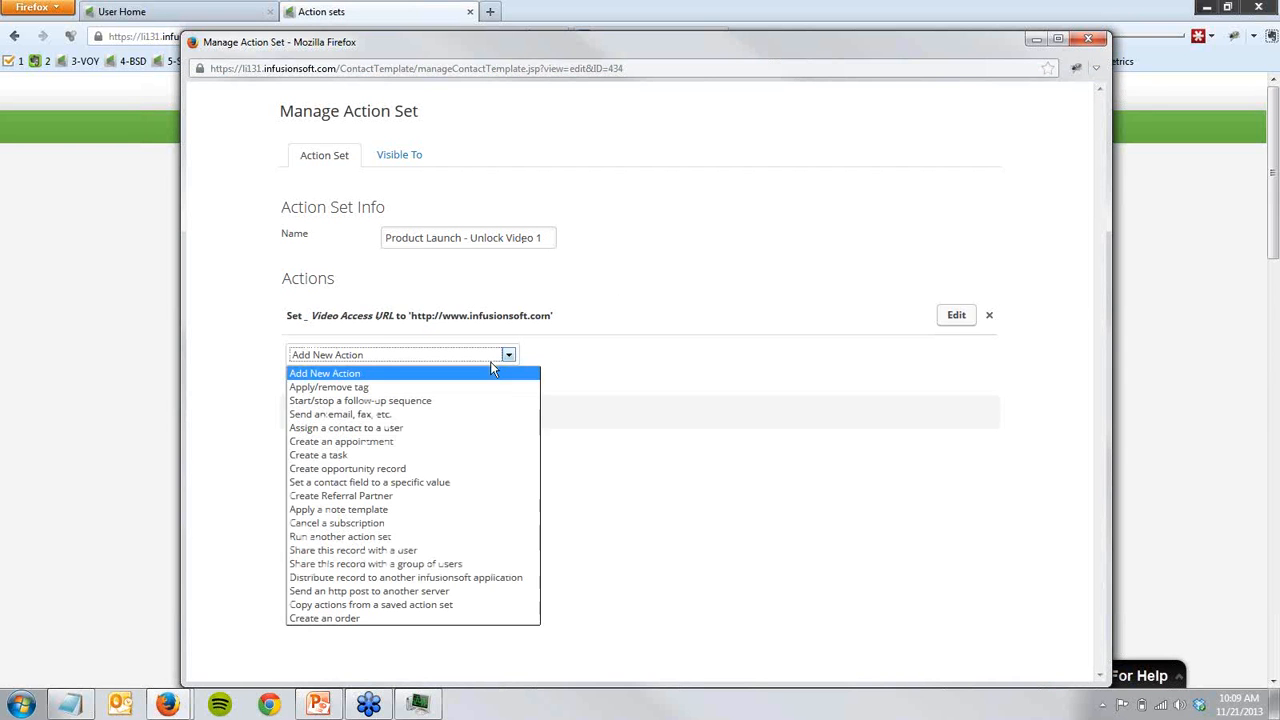
{"action": "left_click", "coordinate": [423, 481]}
{"action": "left_click", "coordinate": [384, 377]}
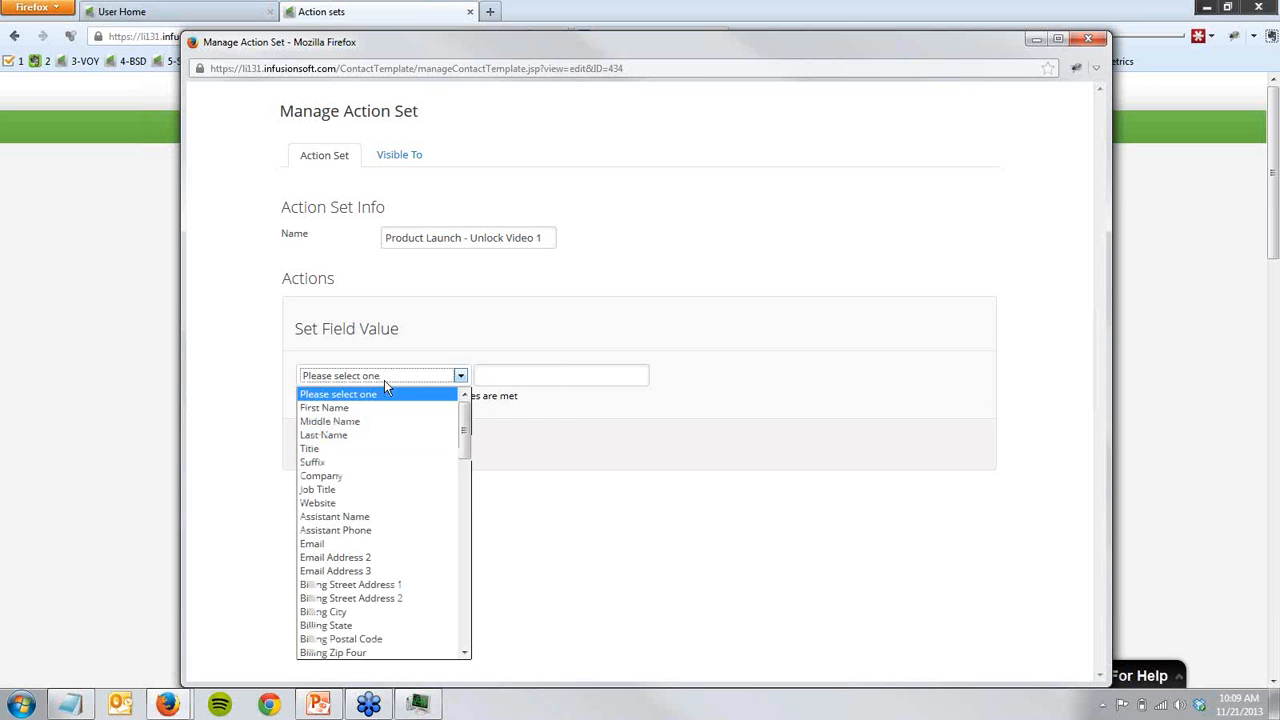
{"action": "scroll", "coordinate": [384, 469], "scroll_direction": "down", "scroll_amount": 5}
{"action": "scroll", "coordinate": [386, 500], "scroll_direction": "down", "scroll_amount": 10}
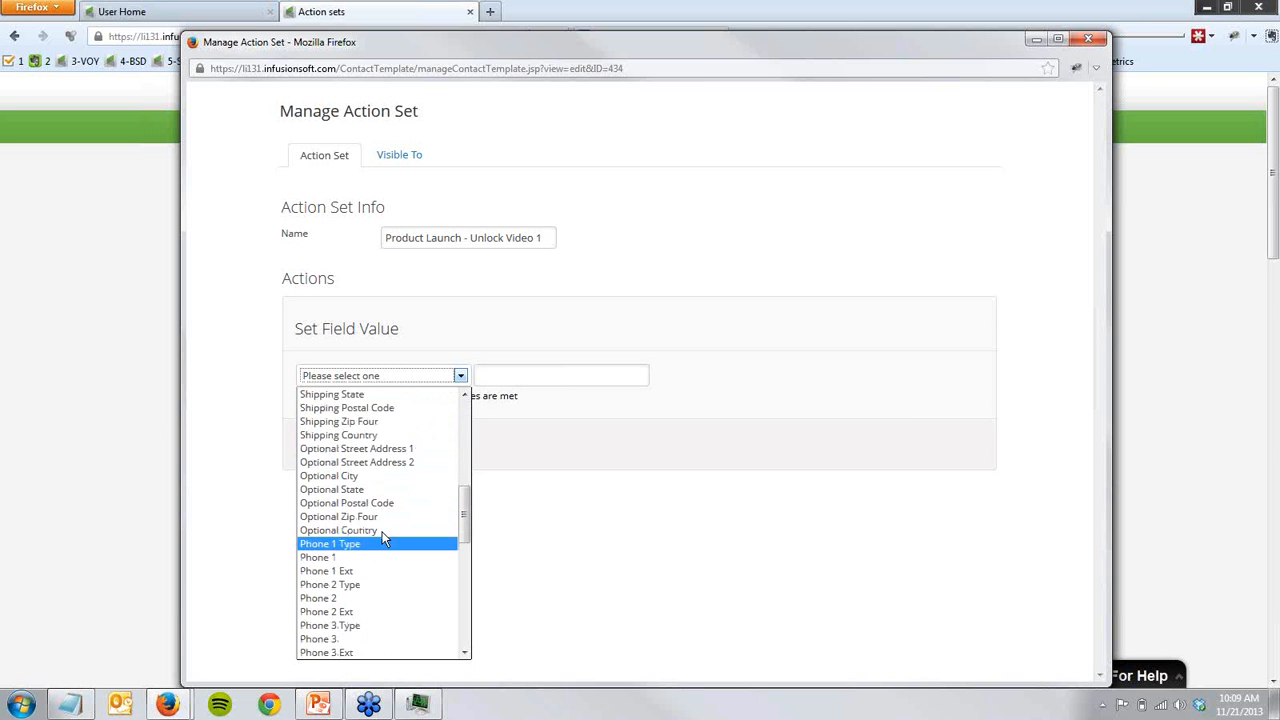
{"action": "scroll", "coordinate": [384, 560], "scroll_direction": "down", "scroll_amount": 3}
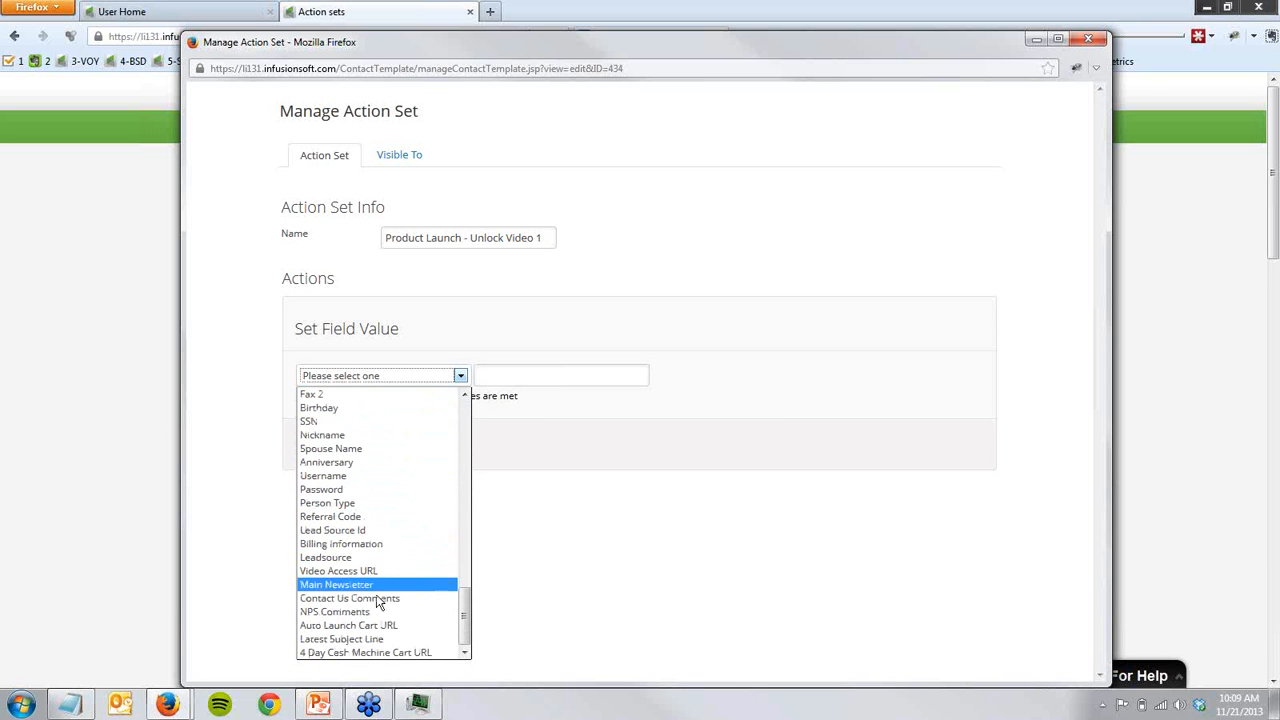
{"action": "left_click", "coordinate": [362, 571]}
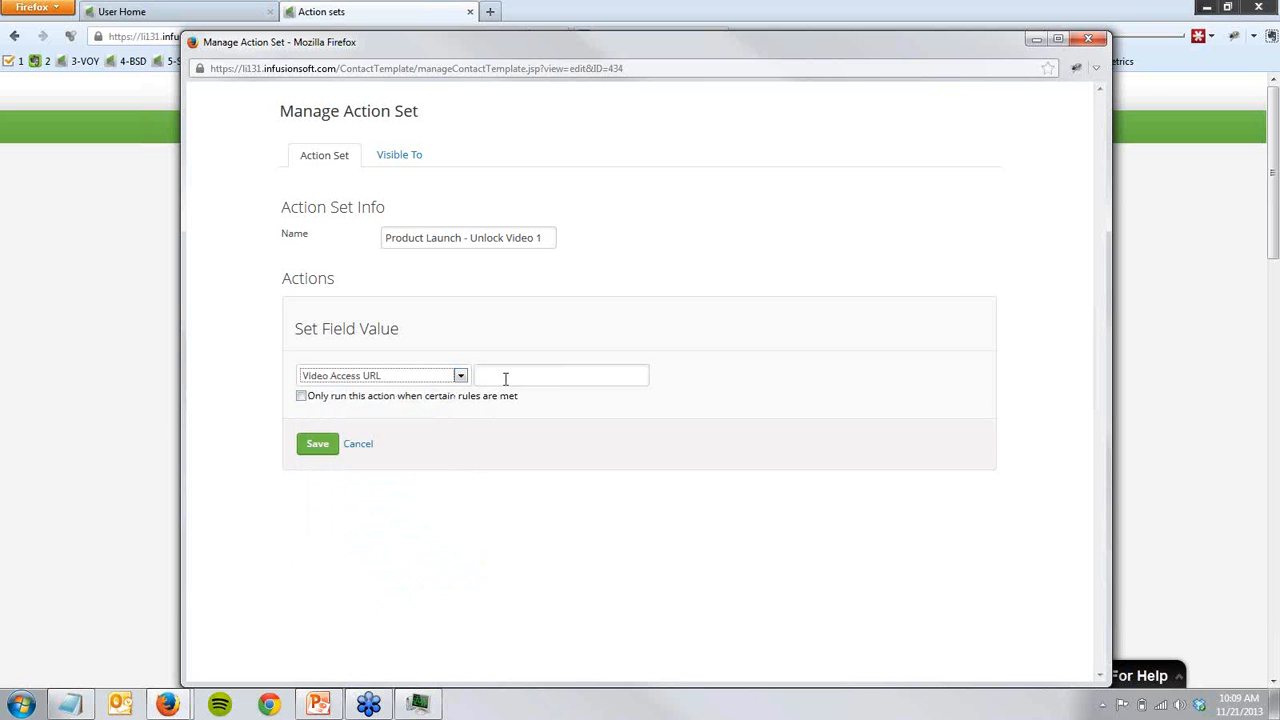
{"action": "left_click", "coordinate": [358, 443]}
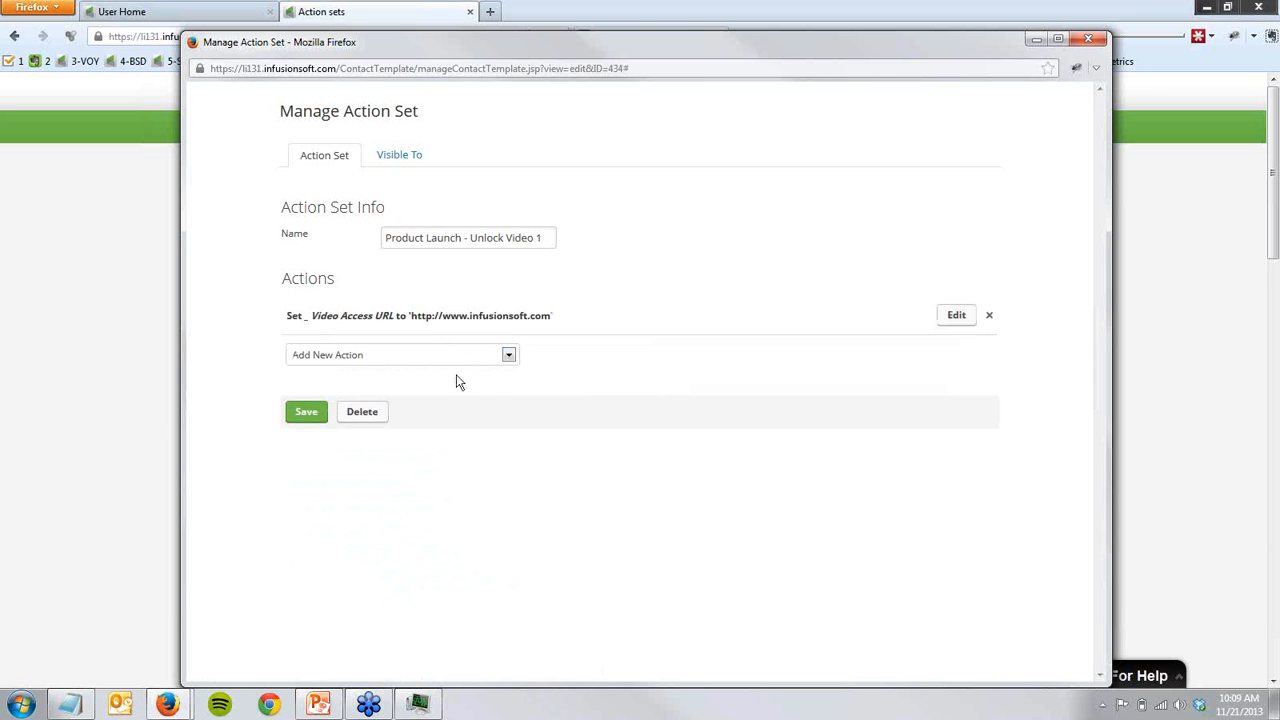
- Close the Unlock Video 1 action set and examine the Product Launch - Lock Access action set
{"action": "left_click", "coordinate": [1089, 39]}
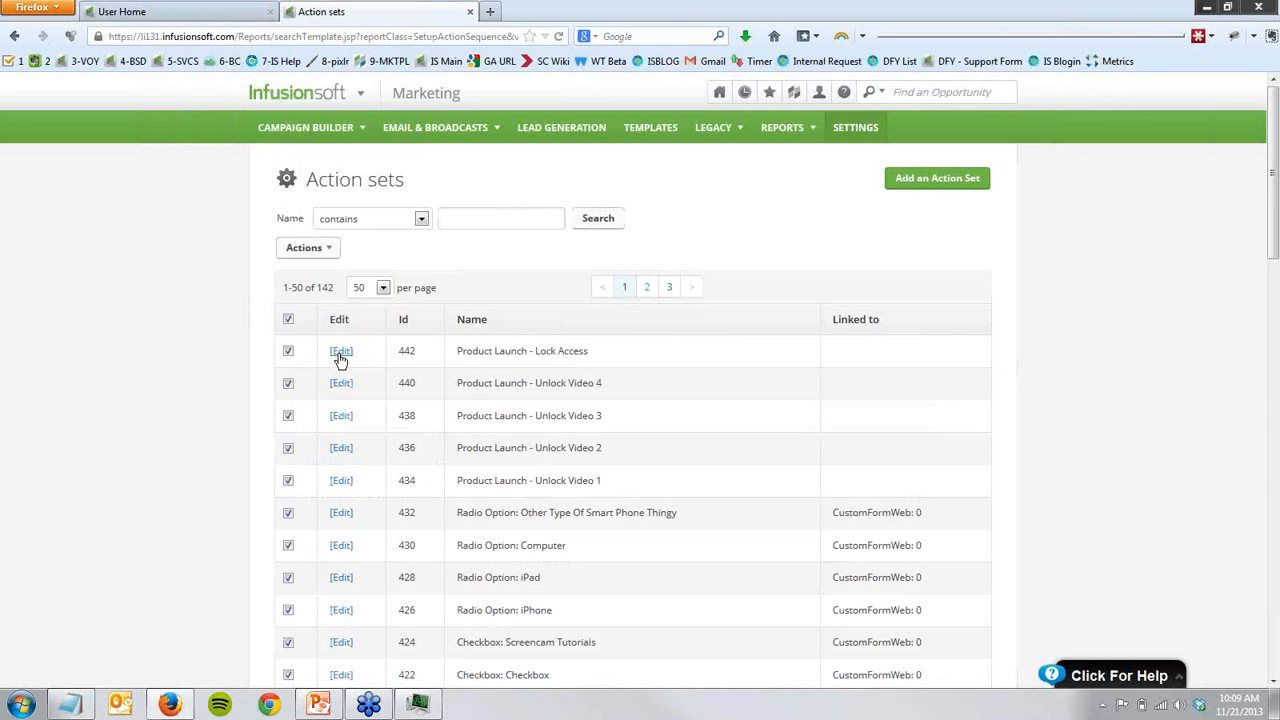
{"action": "left_click", "coordinate": [340, 355]}
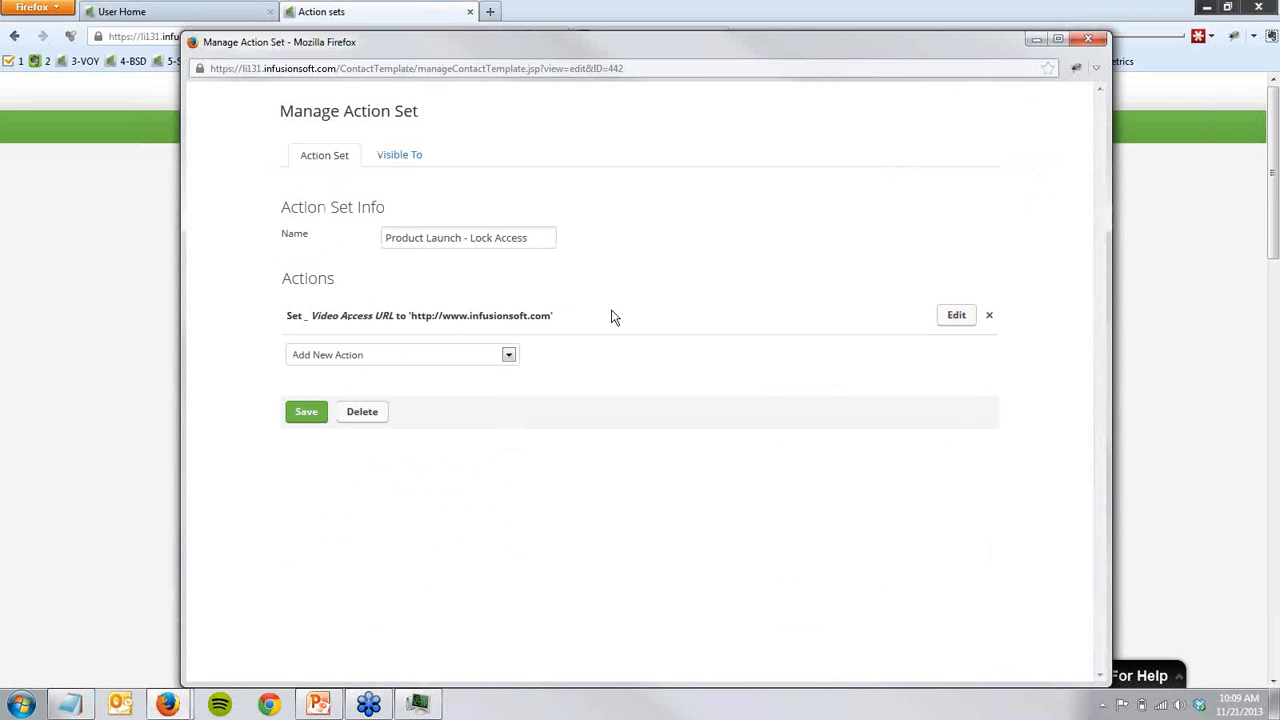
{"action": "left_click", "coordinate": [1088, 38]}
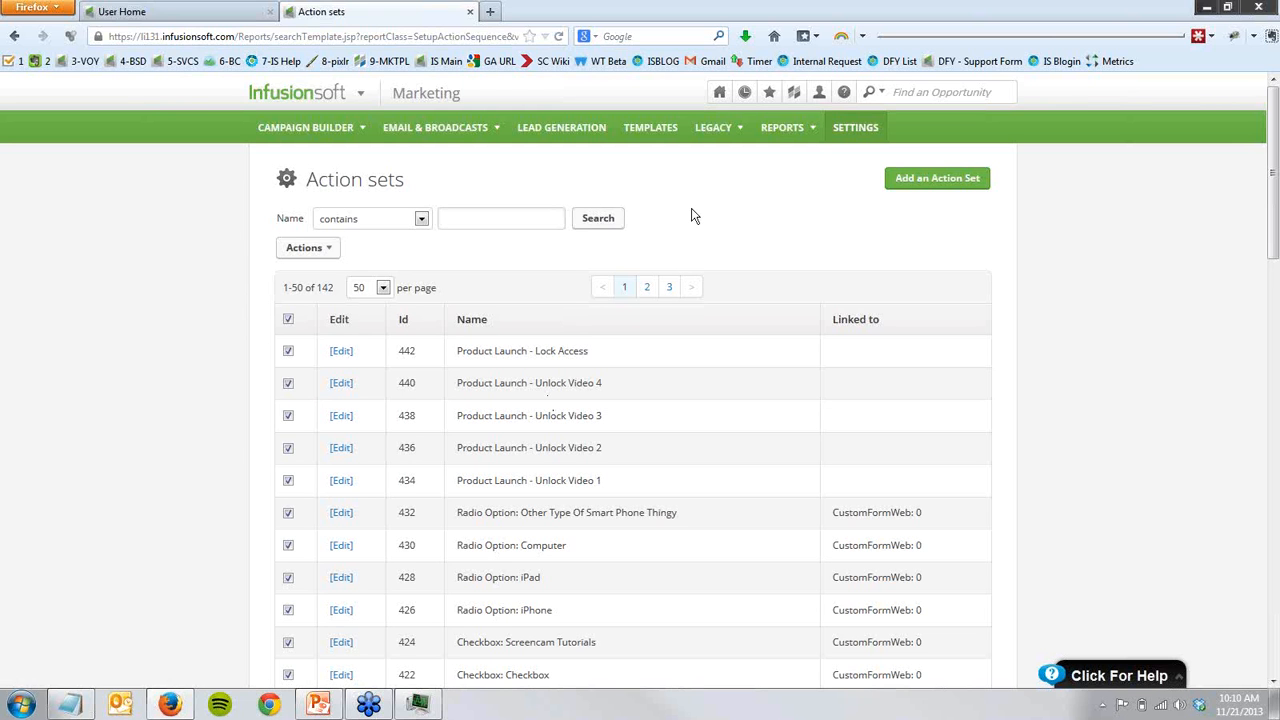
- Open the 11/21 Mastermind Call campaign in its editing view
{"action": "left_click", "coordinate": [325, 134]}
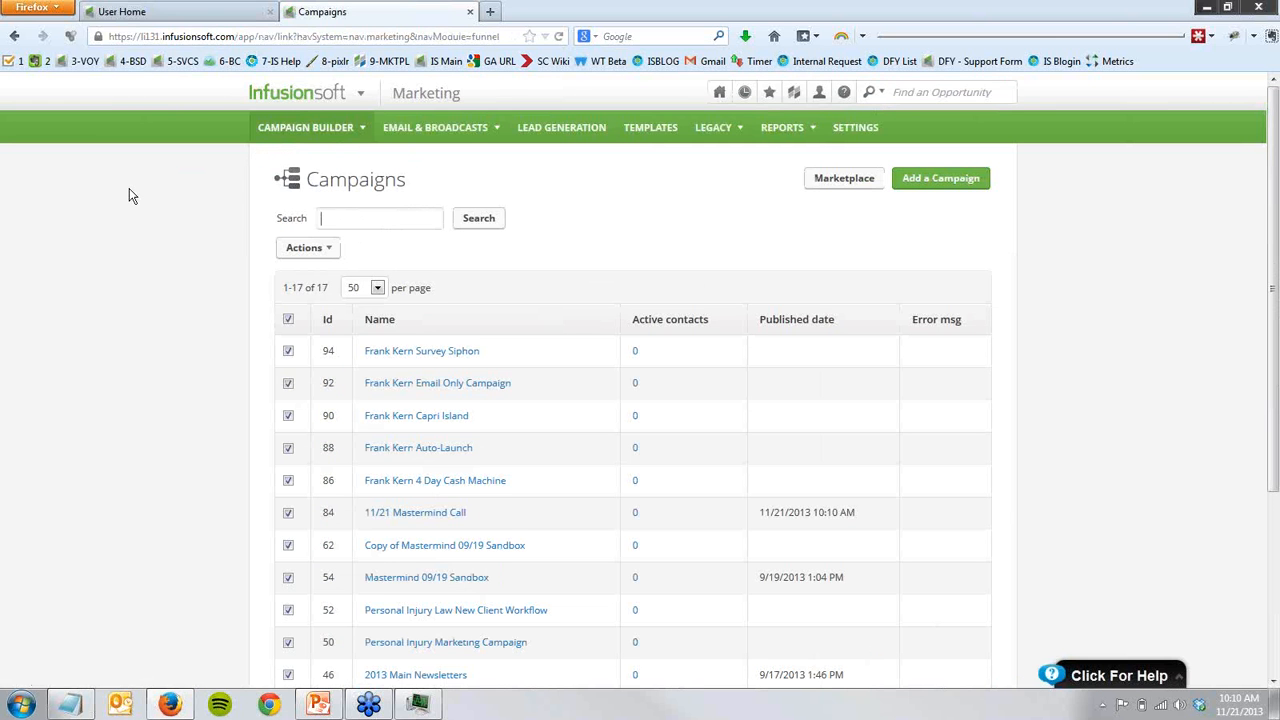
{"action": "left_click", "coordinate": [428, 514]}
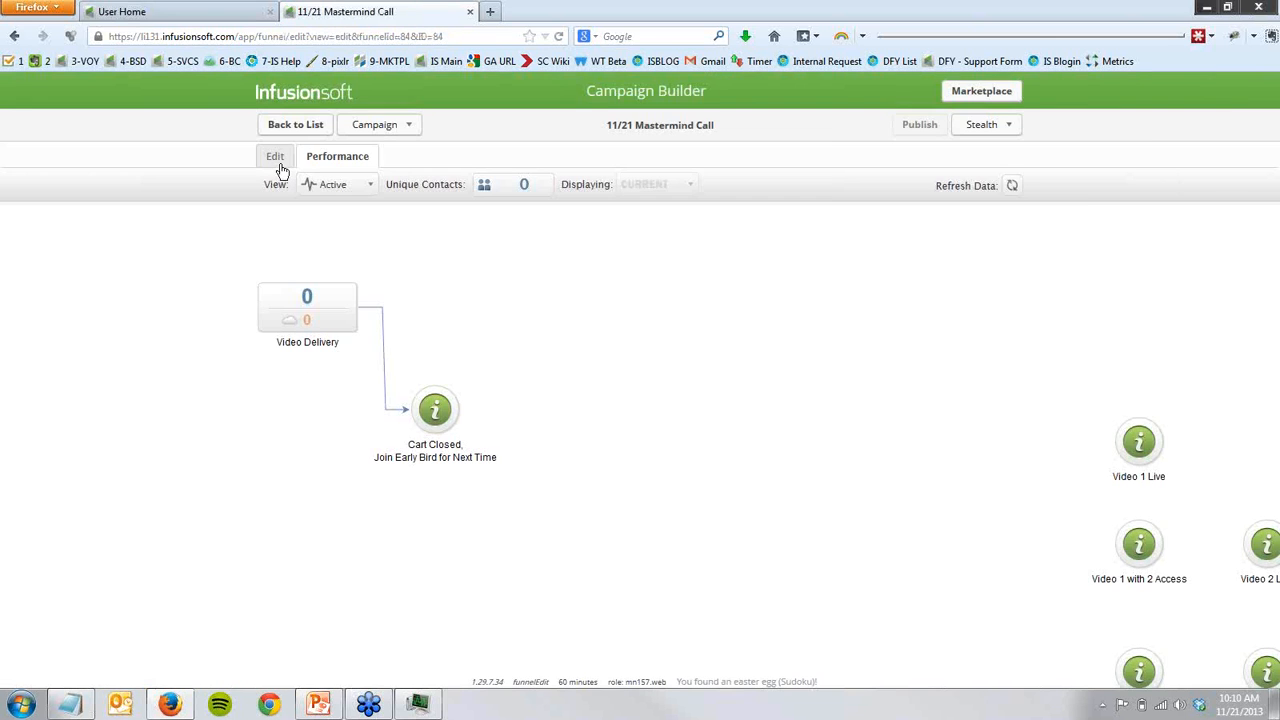
{"action": "left_click", "coordinate": [275, 157]}
{"action": "left_click_drag", "start_coordinate": [280, 394], "coordinate": [378, 428]}
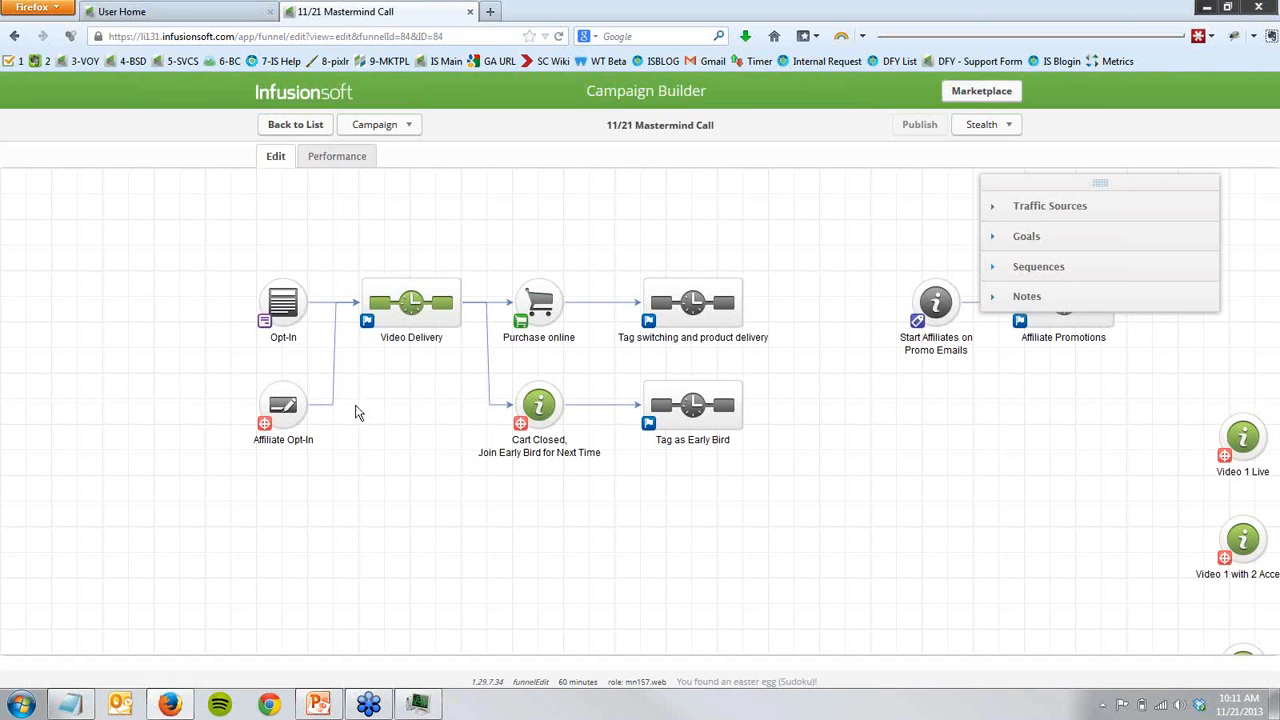
- Examine the campaign's Opt-In and Affiliate Opt-In goals and open the Video Delivery sequence
{"action": "left_click_drag", "start_coordinate": [218, 242], "coordinate": [591, 370]}
{"action": "left_click", "coordinate": [284, 430]}
{"action": "left_click", "coordinate": [366, 438]}
{"action": "left_click", "coordinate": [416, 312]}
{"action": "double_click", "coordinate": [416, 312]}
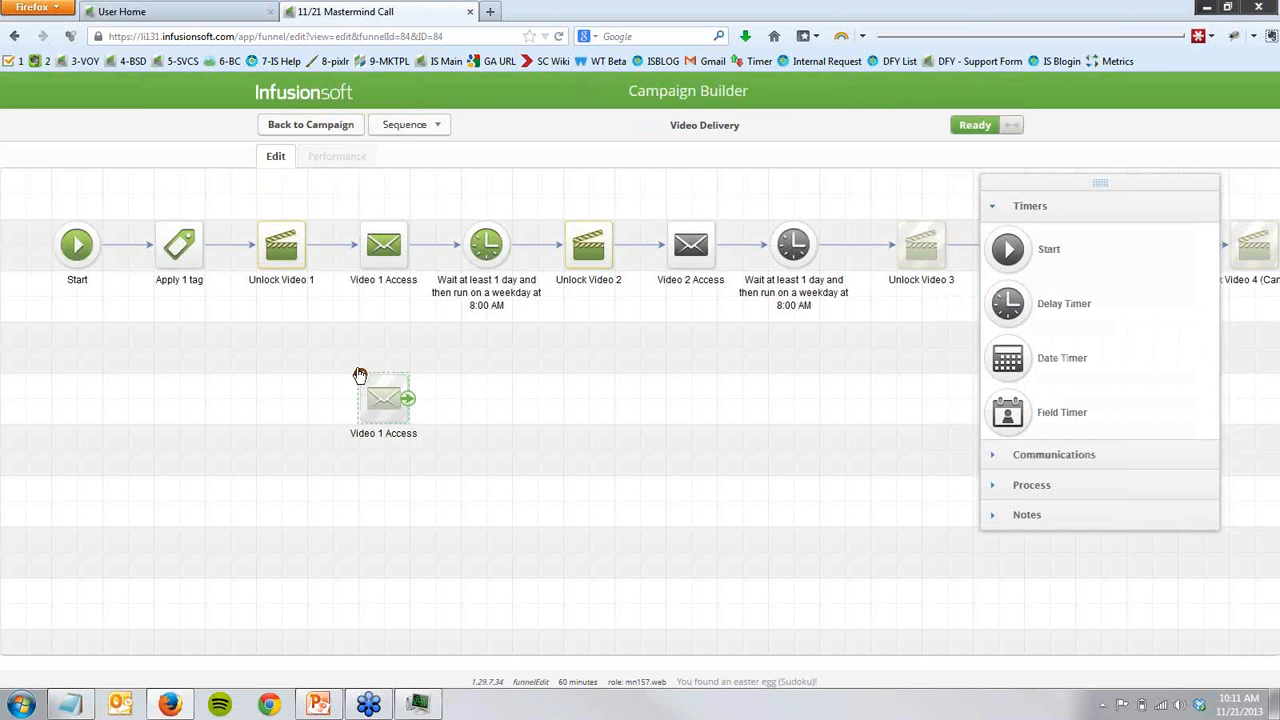
- Delete the unconnected Video 1 Access email copy from the Video Delivery sequence and collapse the timer elements
{"action": "left_click", "coordinate": [360, 373]}
{"action": "left_click", "coordinate": [641, 338]}
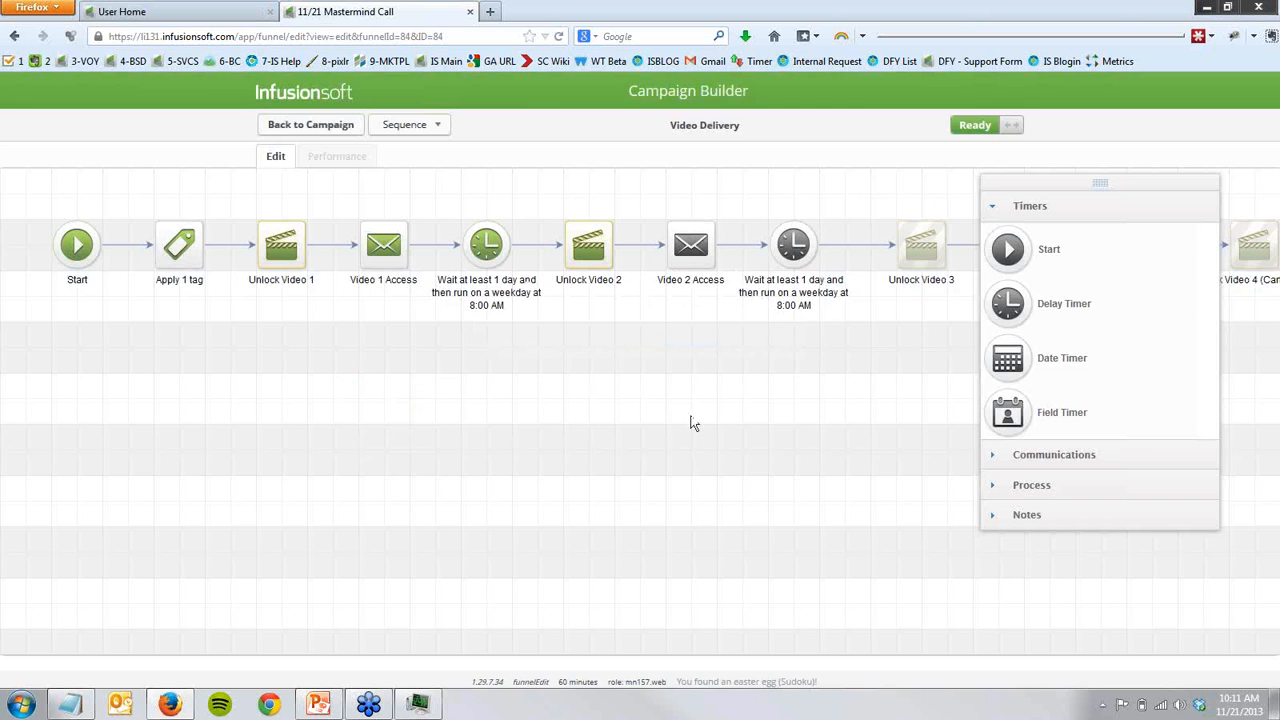
{"action": "left_click", "coordinate": [1009, 215]}
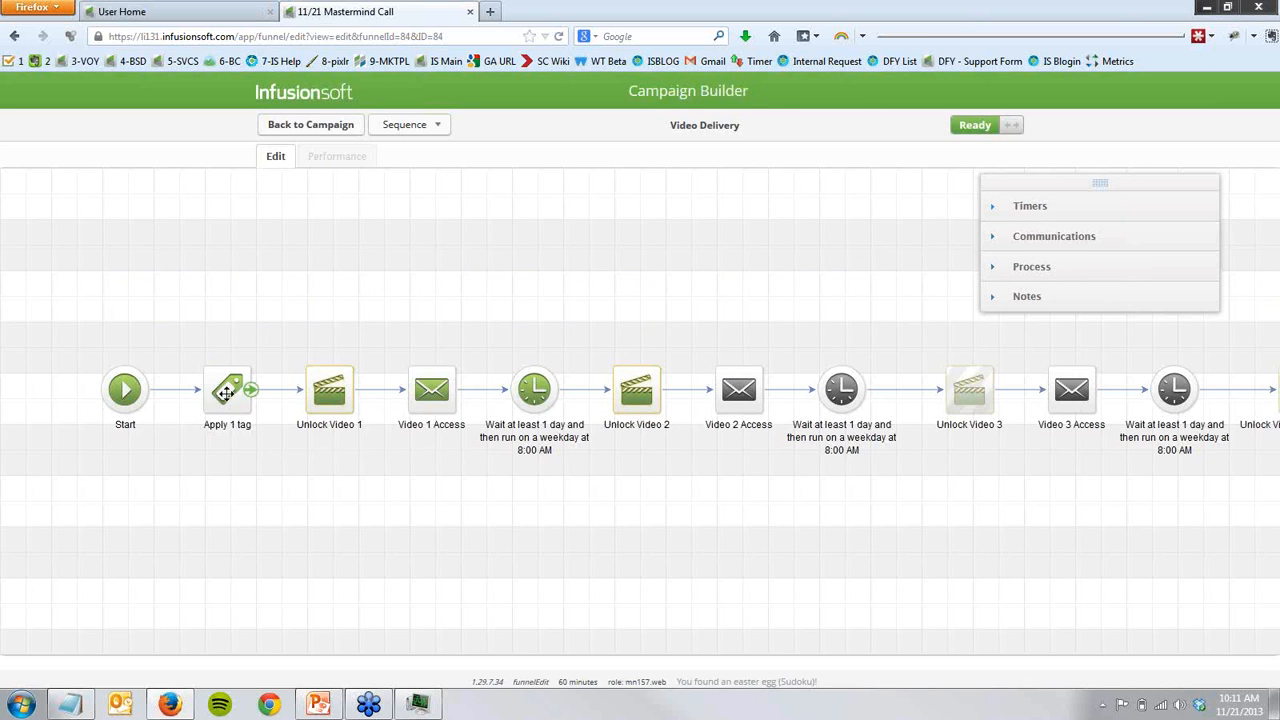
- Check which tag the Apply 1 tag step applies and leave its configuration unchanged
{"action": "double_click", "coordinate": [226, 391]}
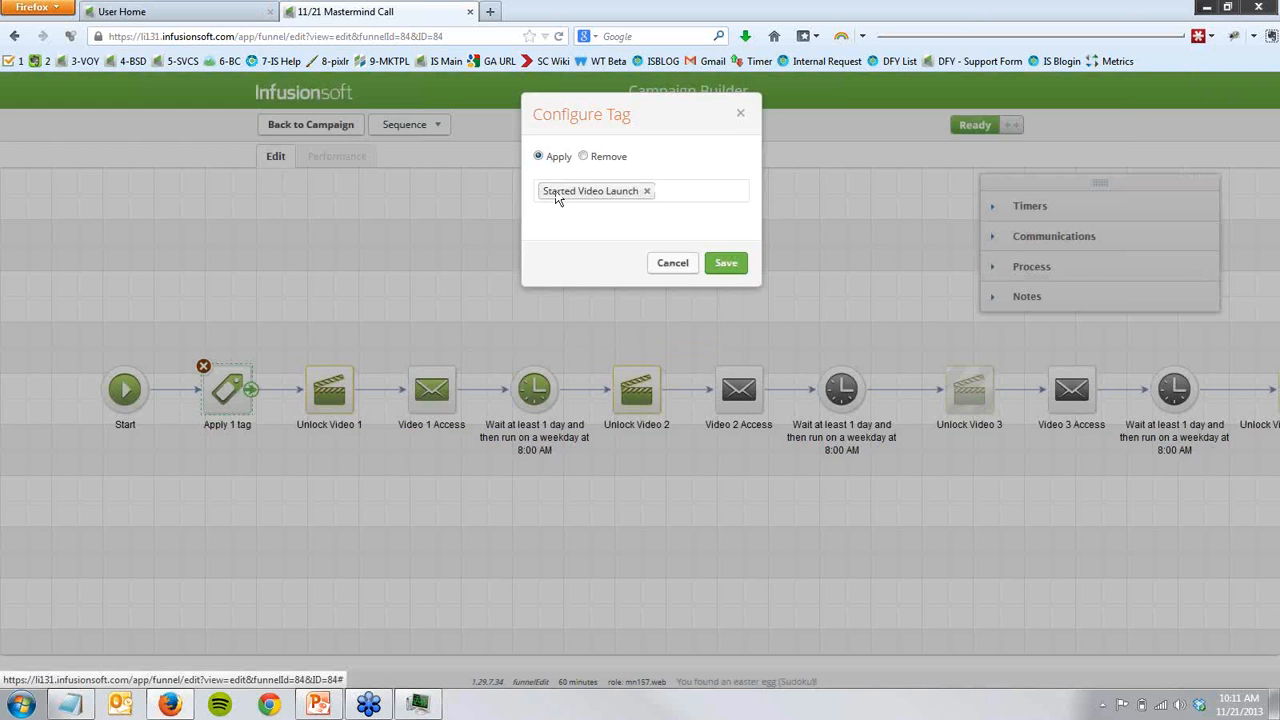
{"action": "left_click", "coordinate": [672, 264]}
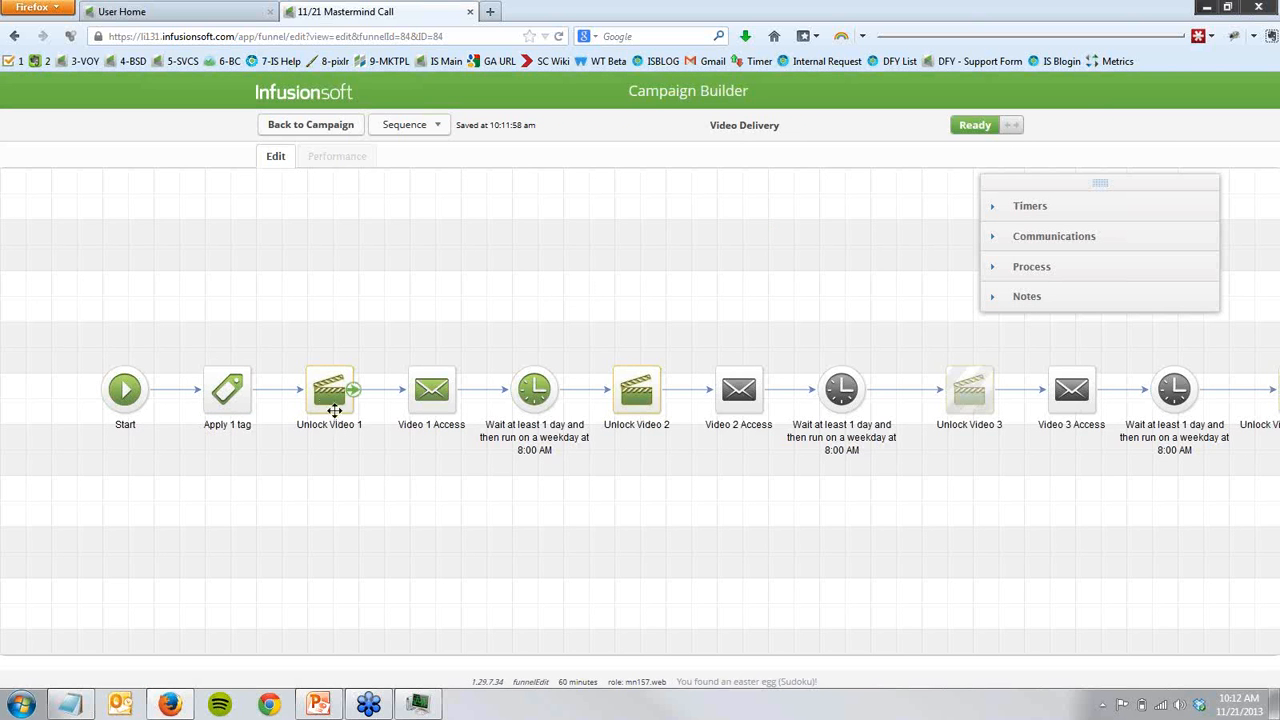
- Try placing a new Action Set (Legacy) process below the Video Delivery sequence
{"action": "left_click", "coordinate": [1003, 266]}
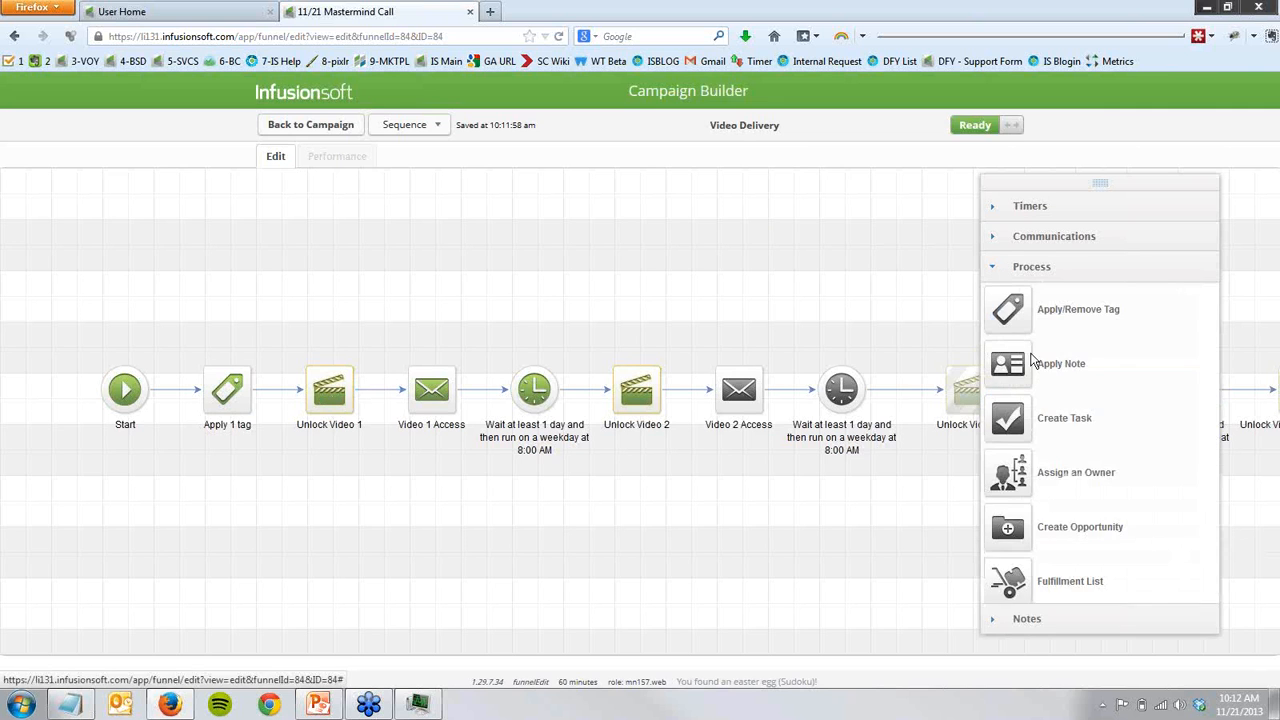
{"action": "scroll", "coordinate": [1035, 362], "scroll_direction": "down", "scroll_amount": 2}
{"action": "left_click_drag", "start_coordinate": [1008, 598], "coordinate": [496, 520]}
{"action": "left_click", "coordinate": [459, 495]}
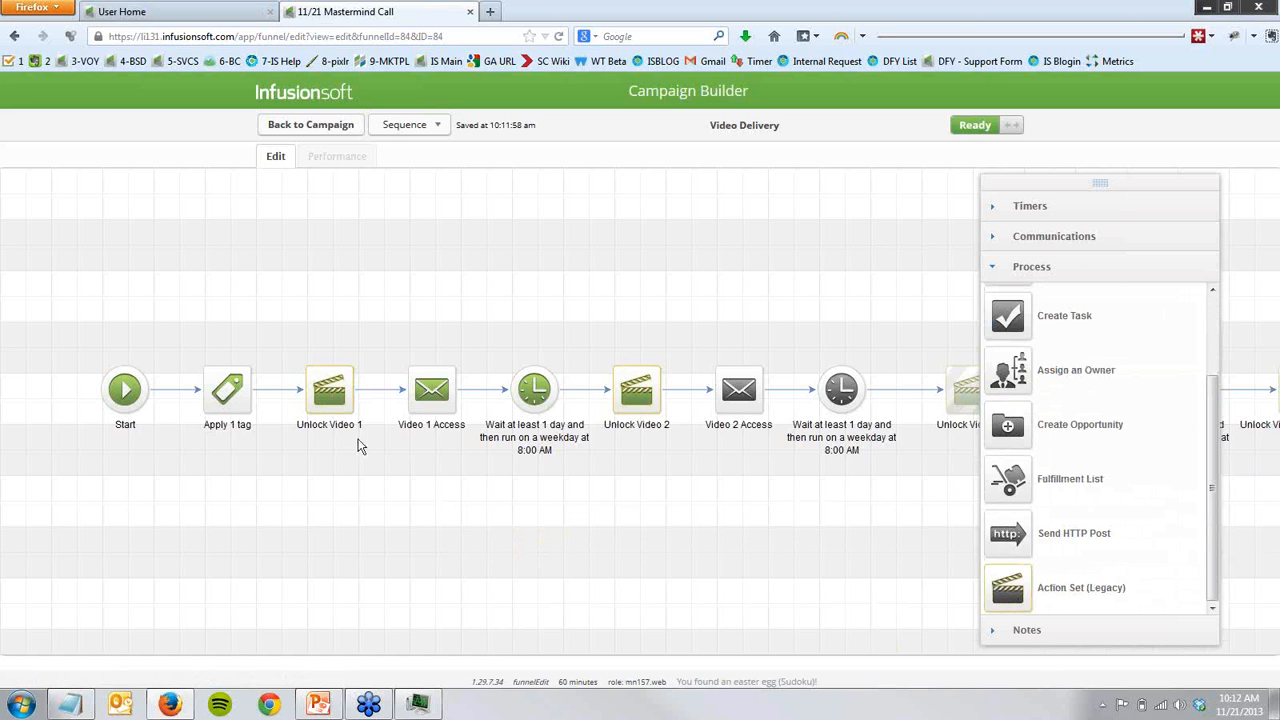
- Check the action set configured in the Unlock Video 1 step without changing it
{"action": "double_click", "coordinate": [341, 421]}
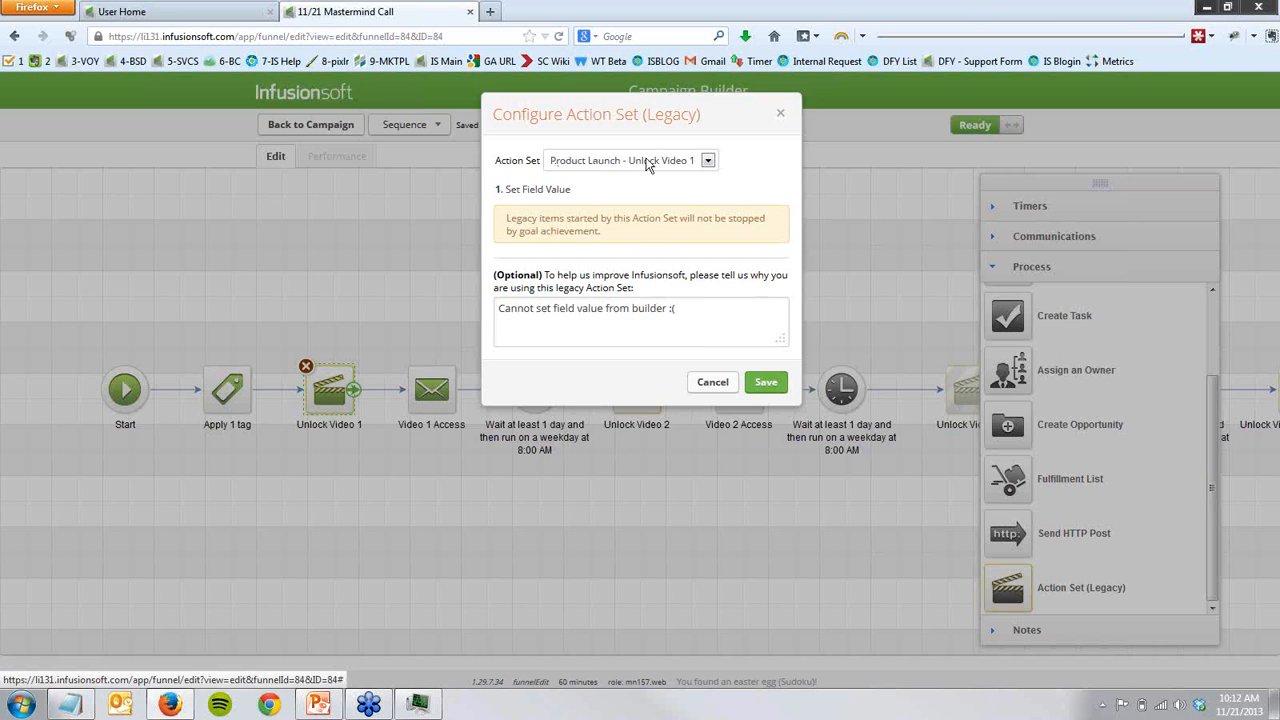
{"action": "left_click", "coordinate": [710, 383]}
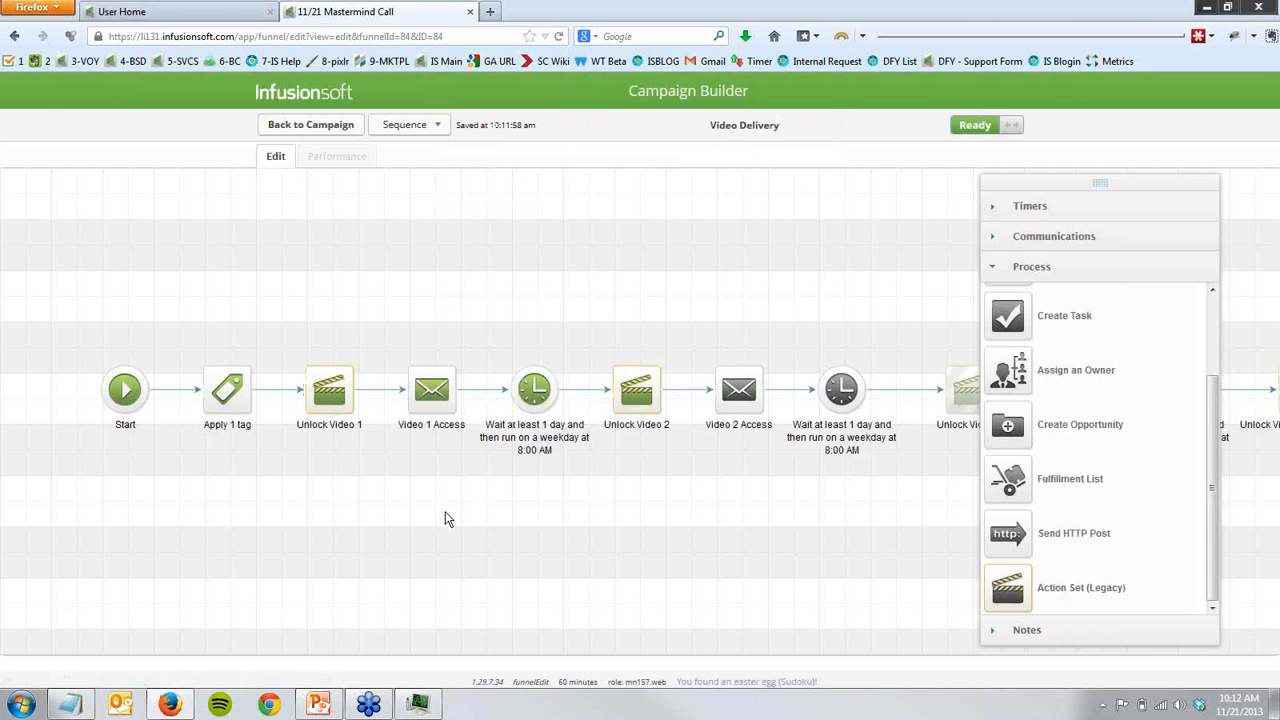
- Open the recently viewed contact's record and check its Video Access URL custom field
{"action": "left_click", "coordinate": [228, 11]}
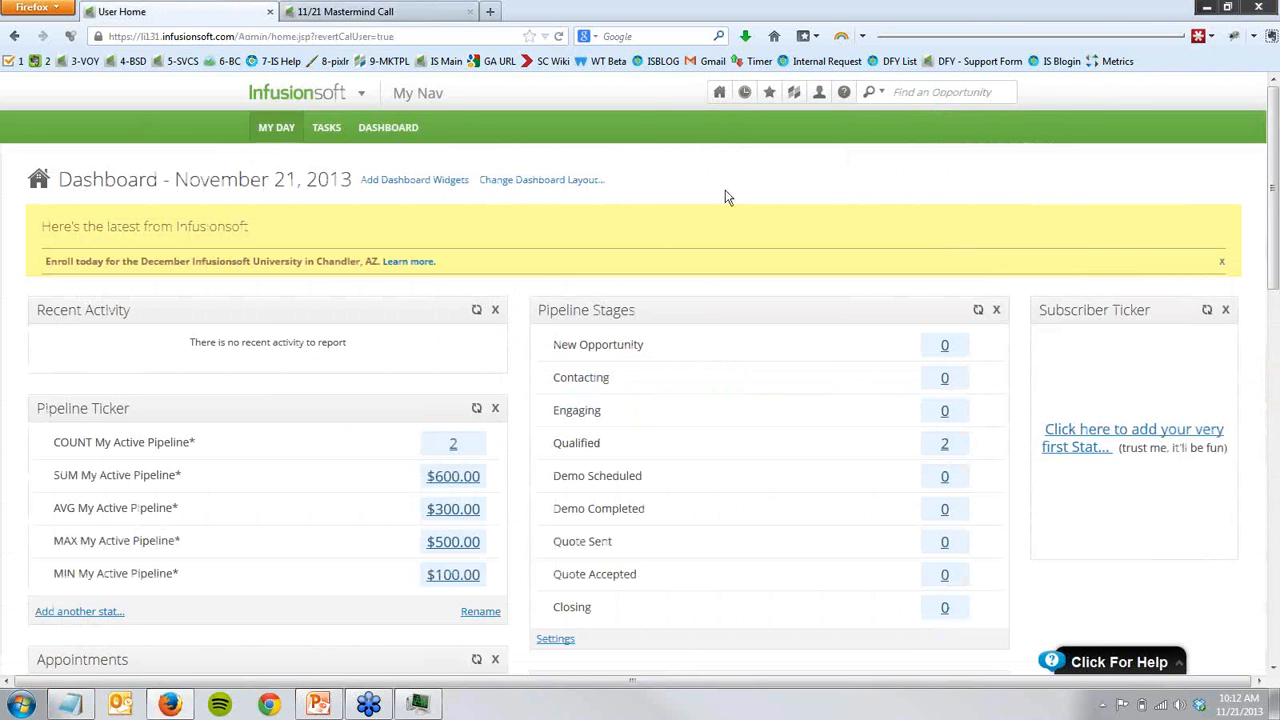
{"action": "left_click", "coordinate": [742, 100]}
{"action": "left_click", "coordinate": [737, 170]}
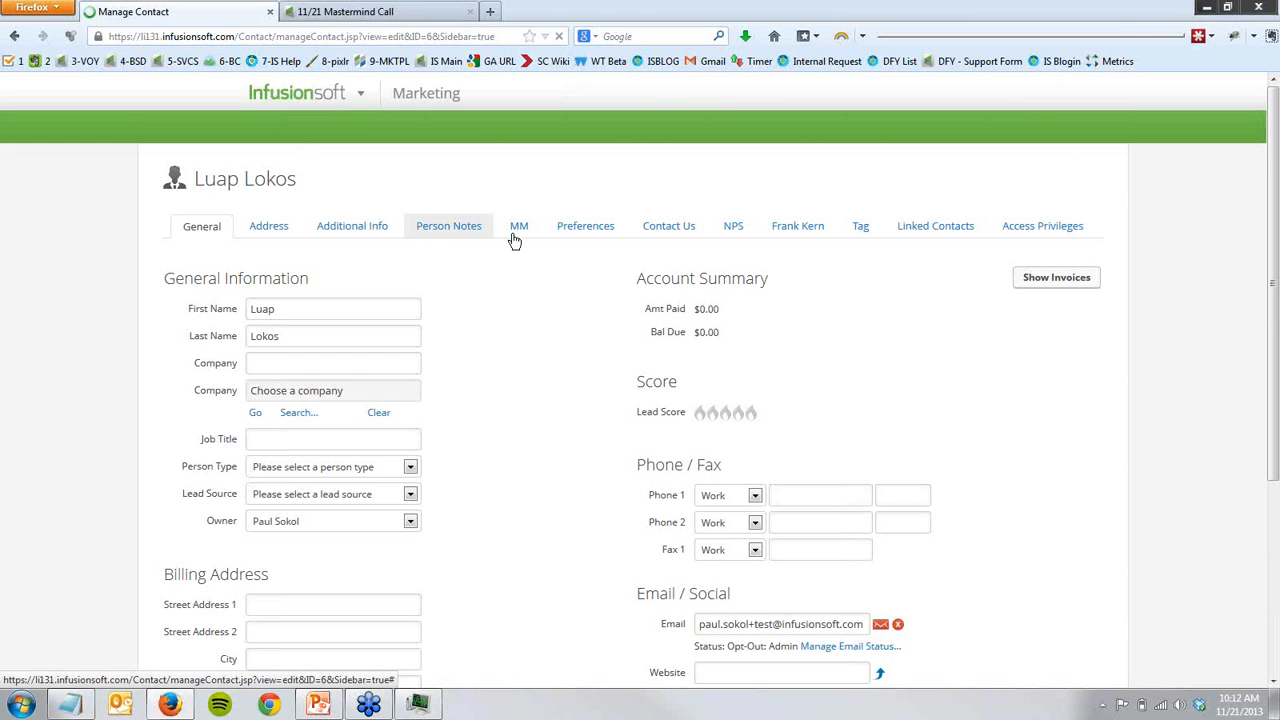
{"action": "left_click", "coordinate": [515, 238]}
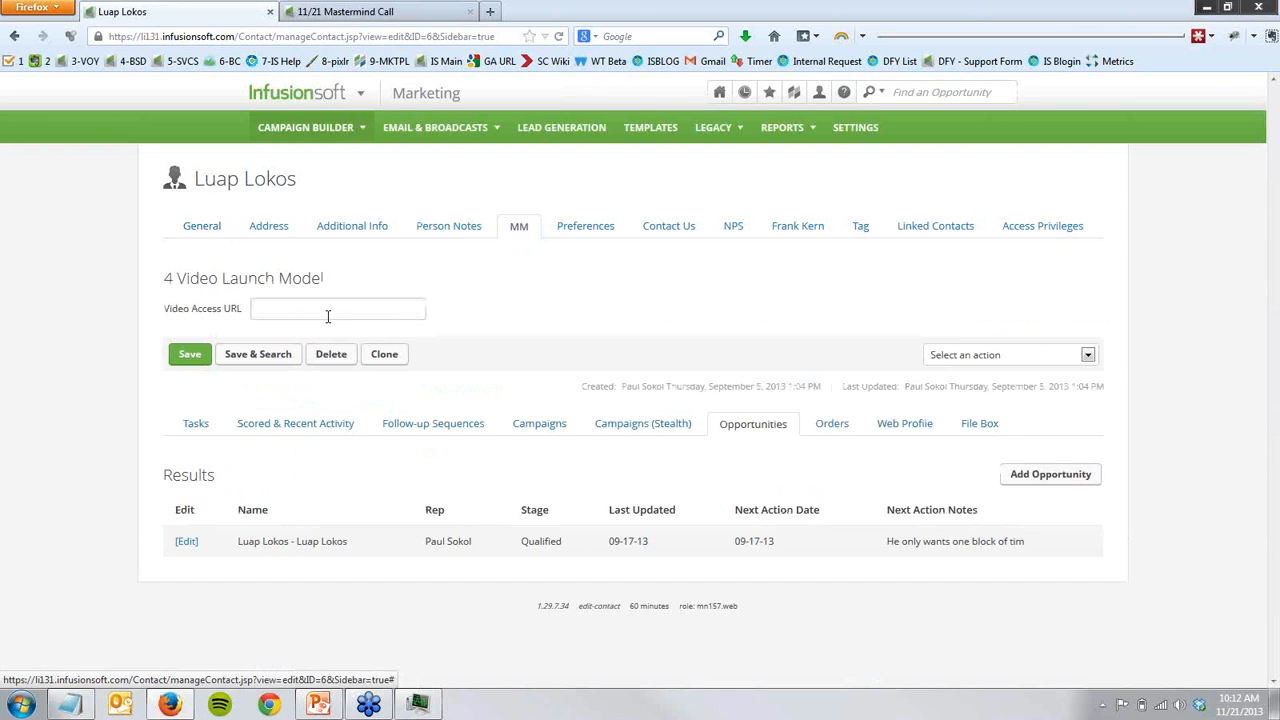
- Return to the Video Delivery sequence, open the Video 1 Access email, and inspect the "watch it here" link's options
{"action": "key", "text": "ctrl+Tab"}
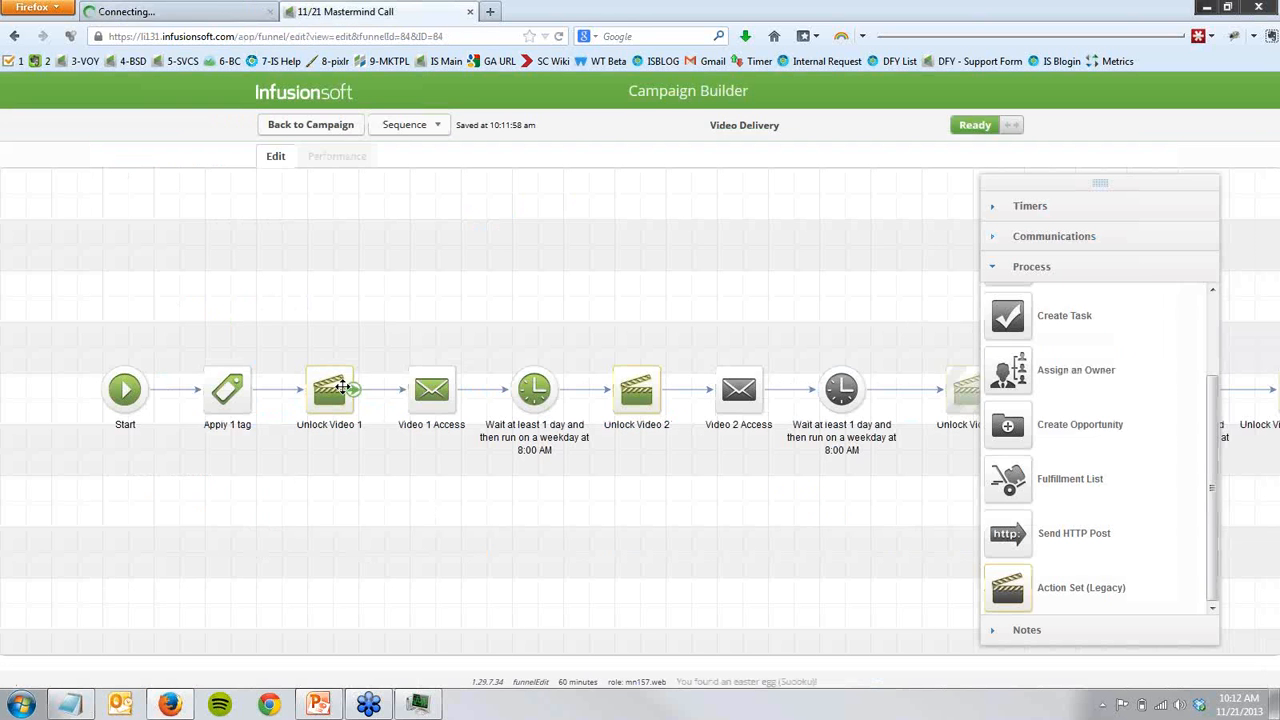
{"action": "left_click_drag", "start_coordinate": [263, 323], "coordinate": [410, 422]}
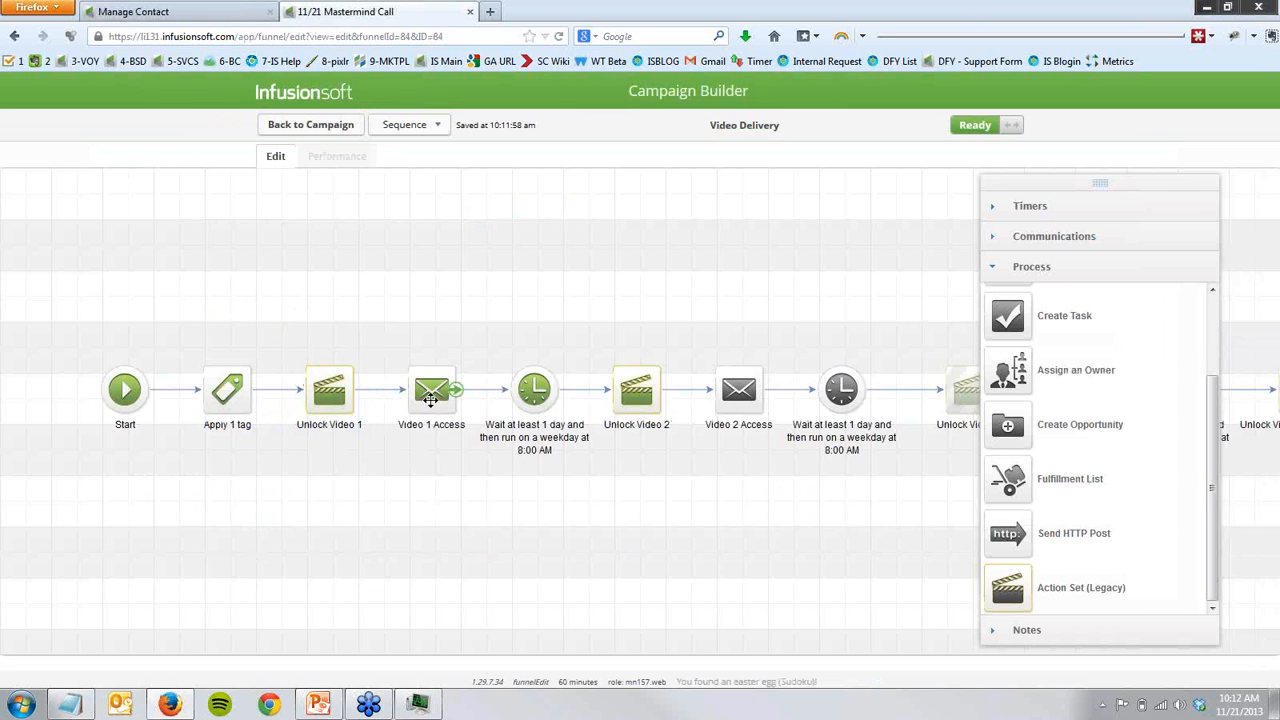
{"action": "double_click", "coordinate": [430, 399]}
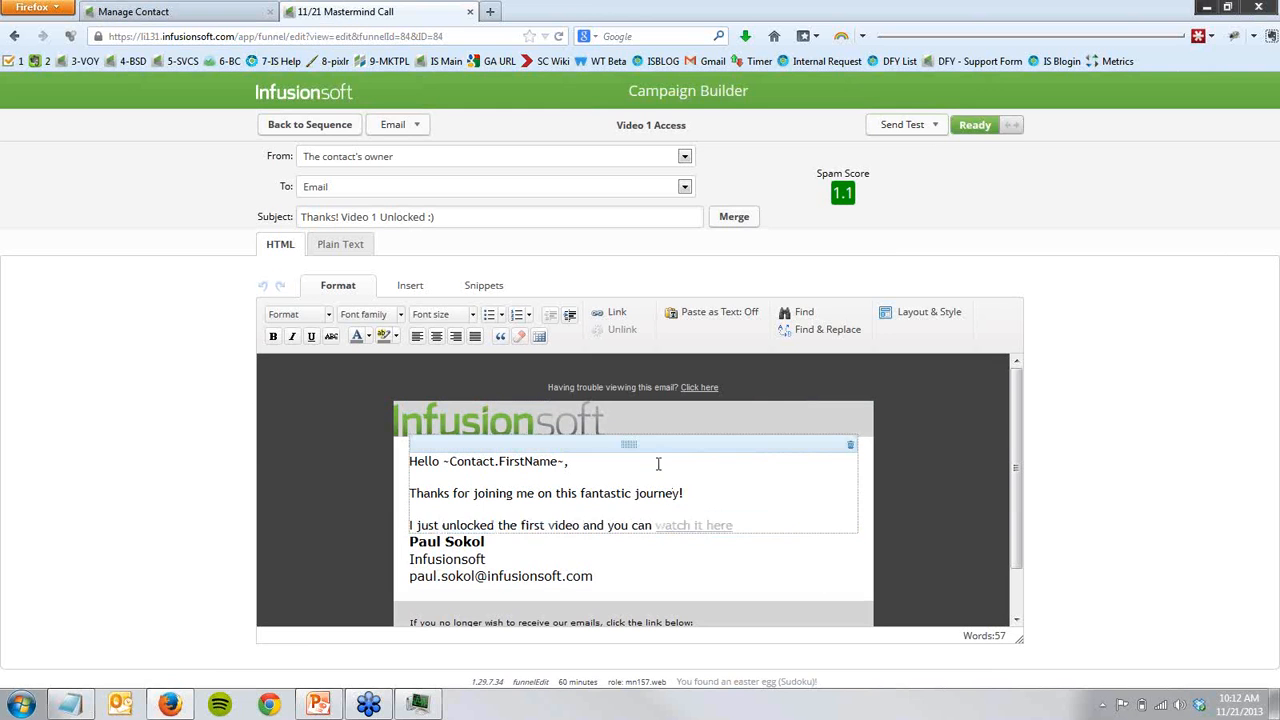
{"action": "left_click", "coordinate": [684, 525]}
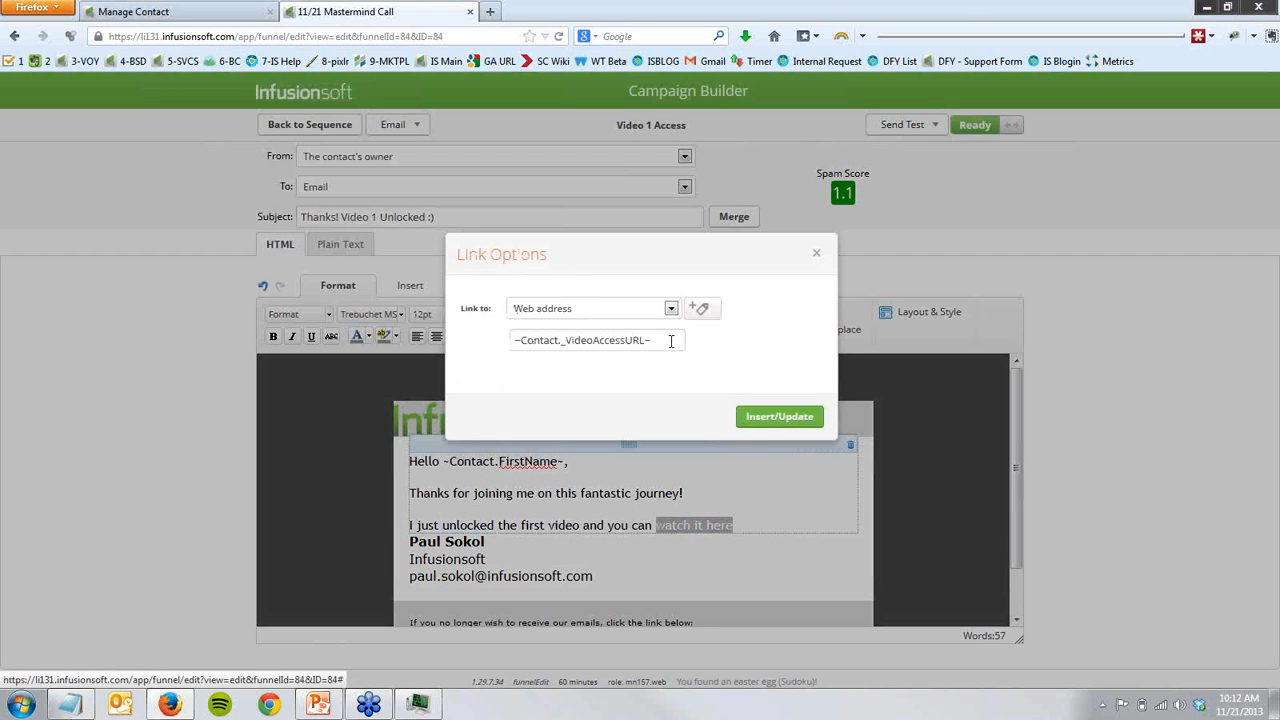
- Compare the link's Video Access URL merge field with the contact record's custom field, and close the link options unchanged
{"action": "left_click_drag", "start_coordinate": [670, 342], "coordinate": [489, 346]}
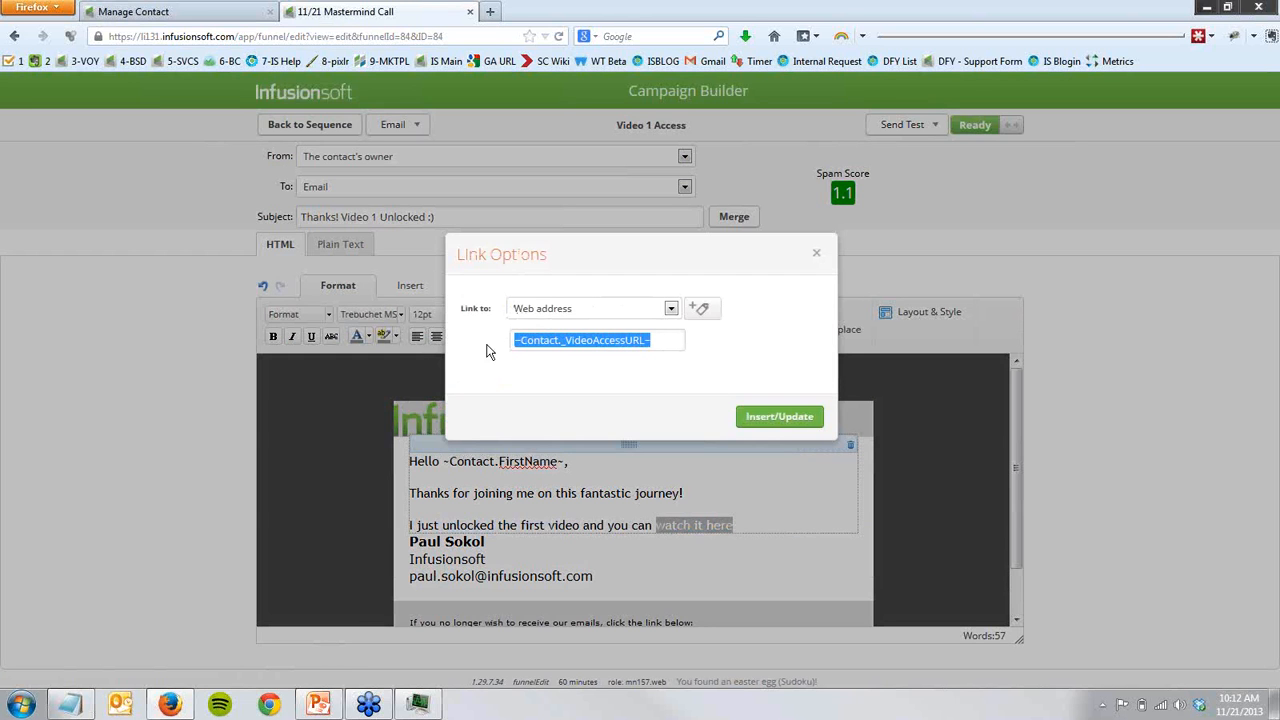
{"action": "left_click", "coordinate": [182, 11]}
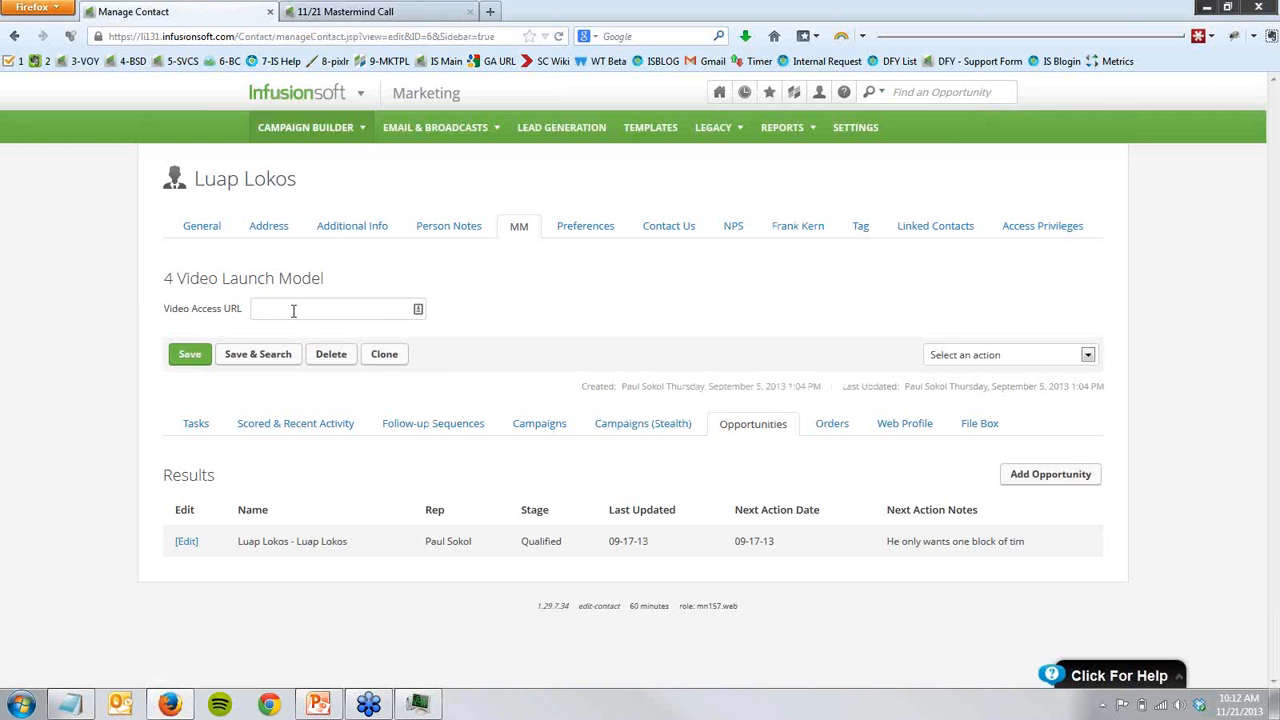
{"action": "left_click", "coordinate": [318, 12]}
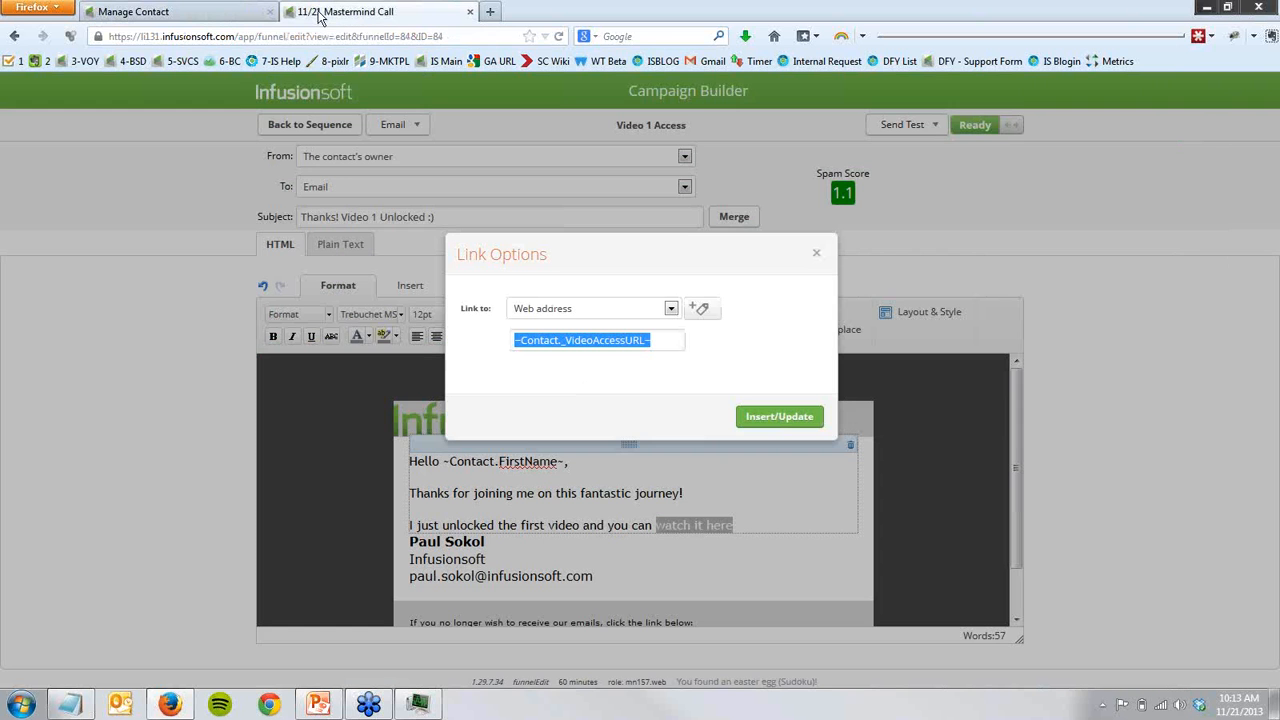
{"action": "left_click", "coordinate": [817, 253]}
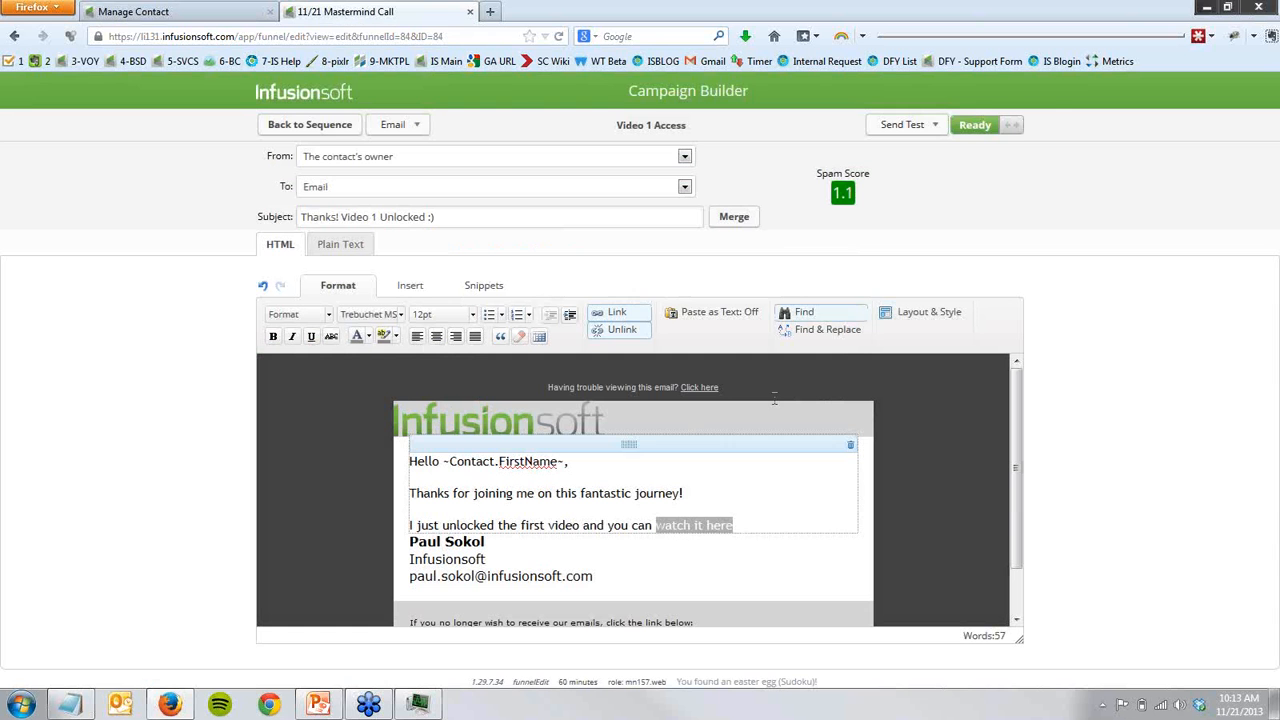
- Reopen the options of the "watch it here" link, check its web address, and close them without changes
{"action": "left_click", "coordinate": [647, 465]}
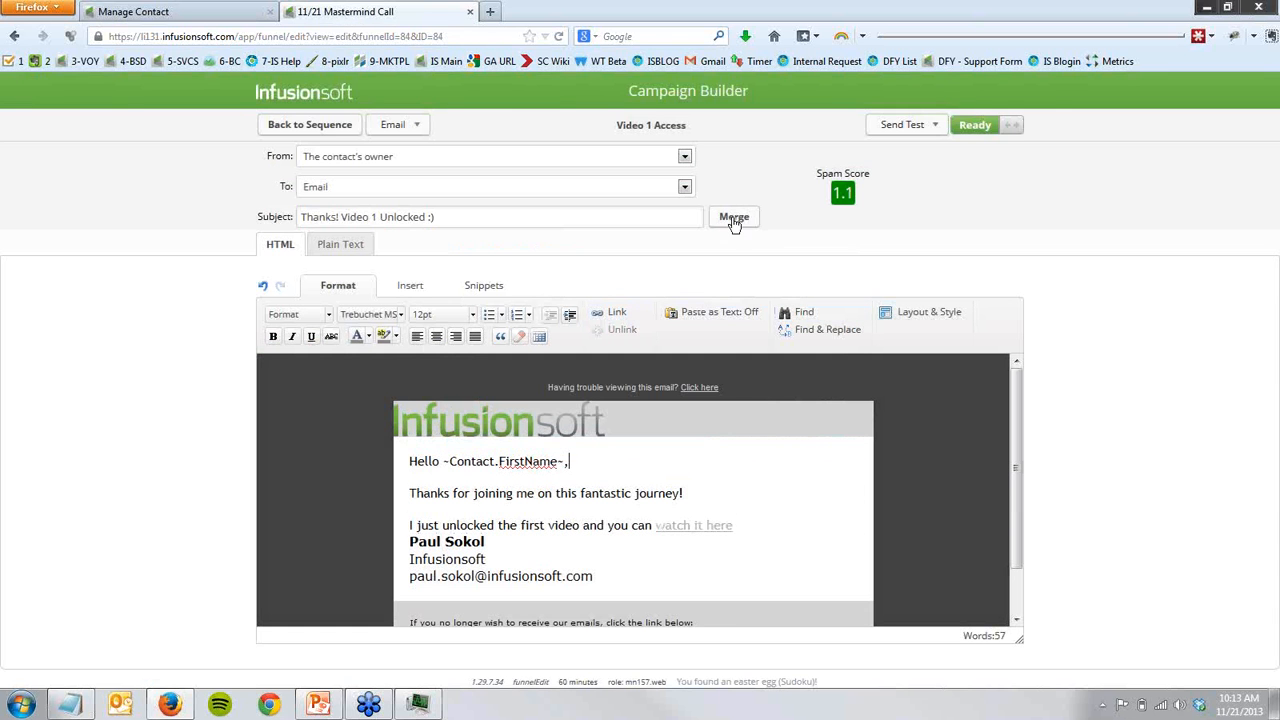
{"action": "left_click", "coordinate": [693, 527]}
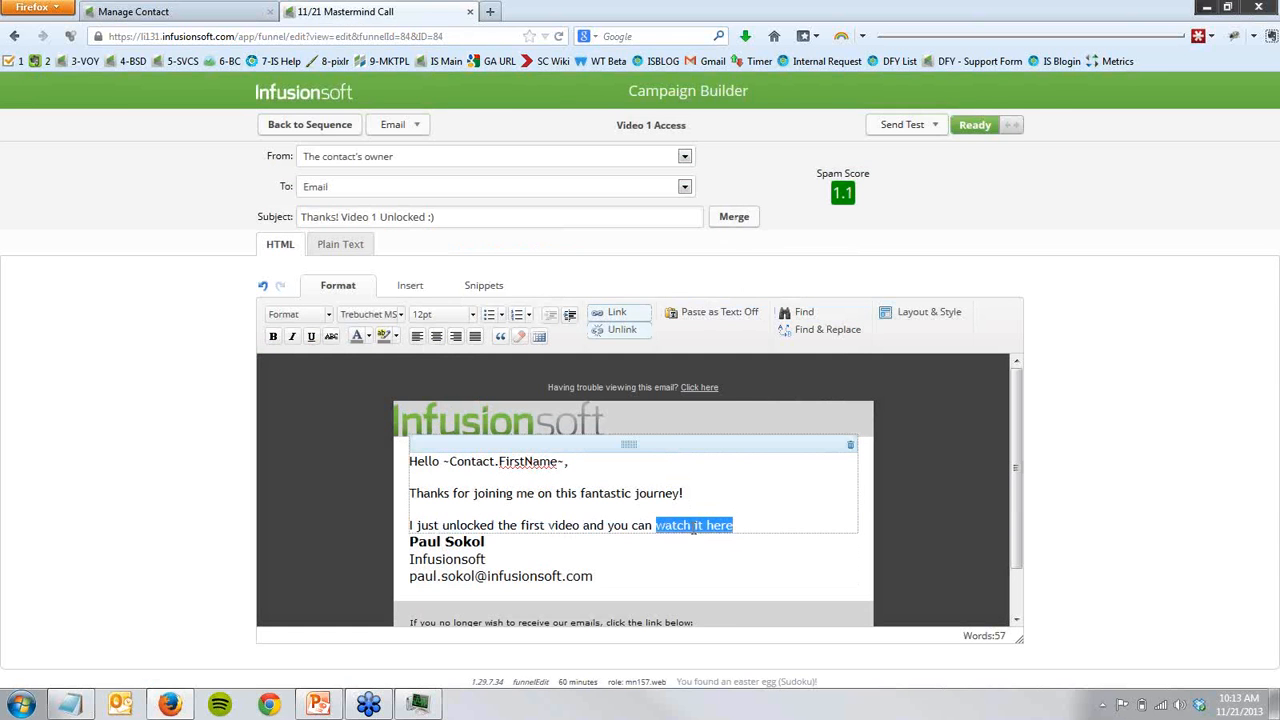
{"action": "left_click", "coordinate": [615, 312]}
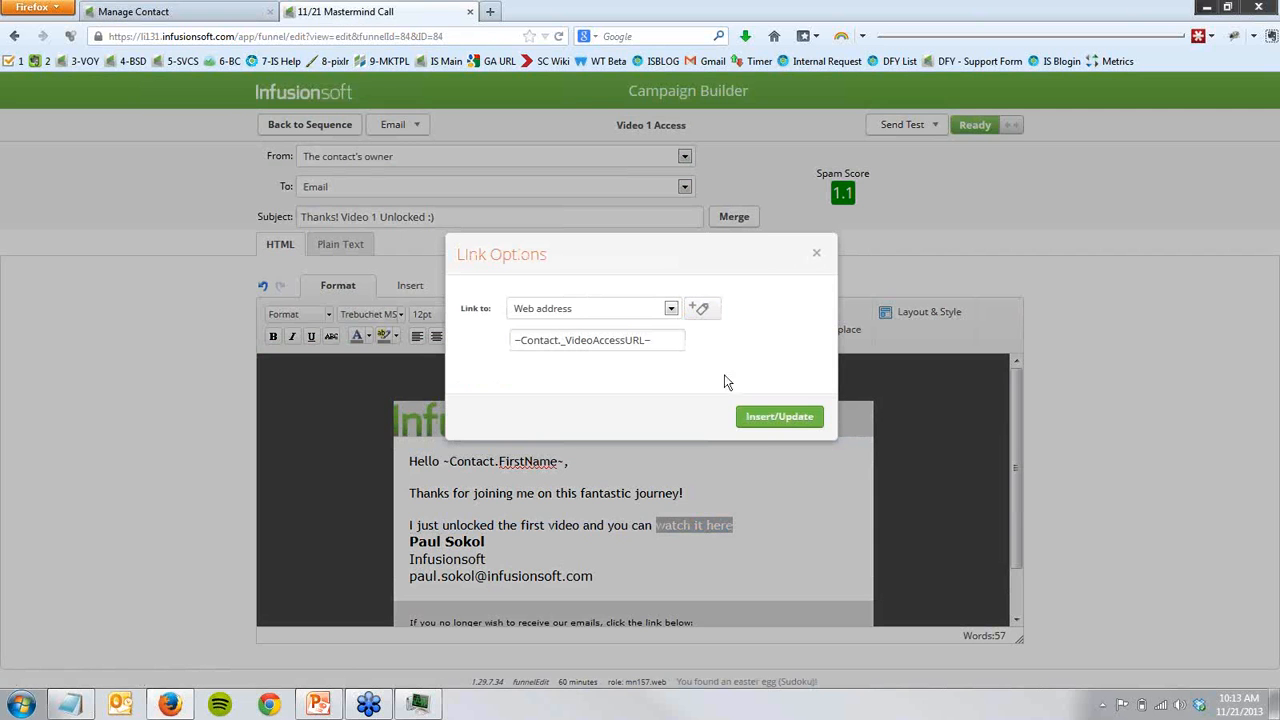
{"action": "left_click", "coordinate": [816, 253]}
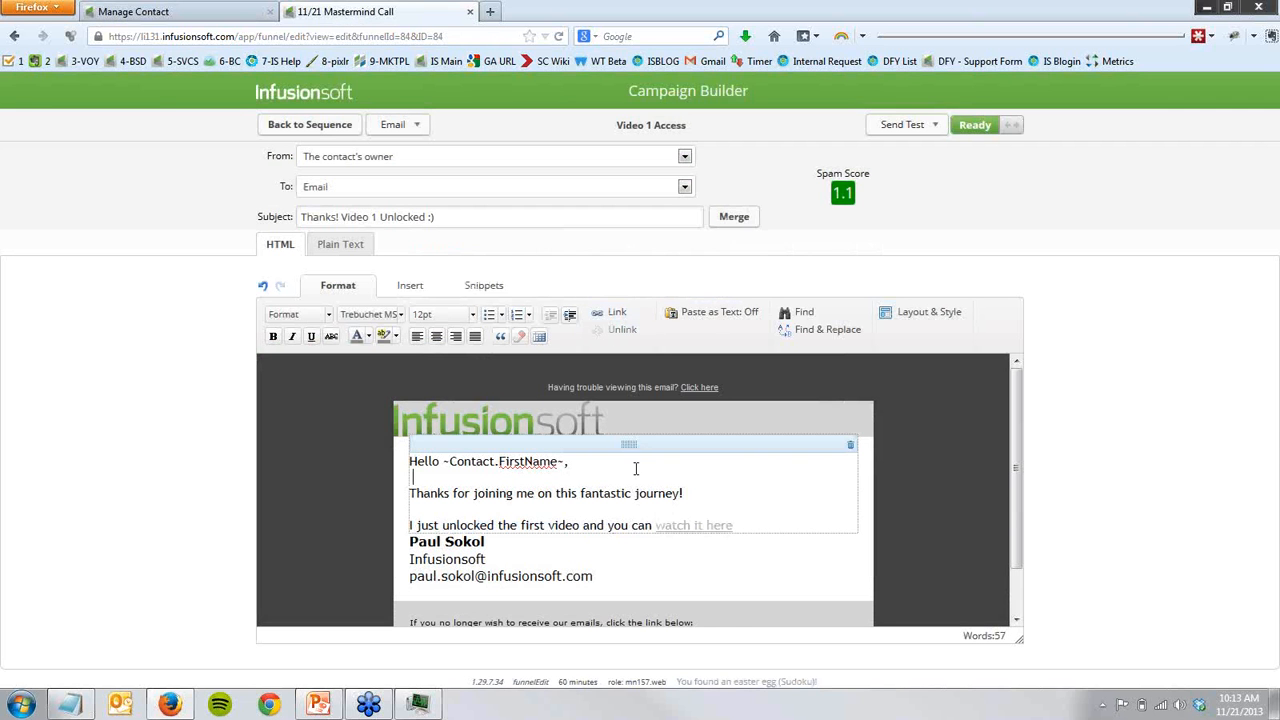
- Insert the custom contact merge field Video Access URL after the greeting, and delete it again
{"action": "left_click", "coordinate": [734, 217]}
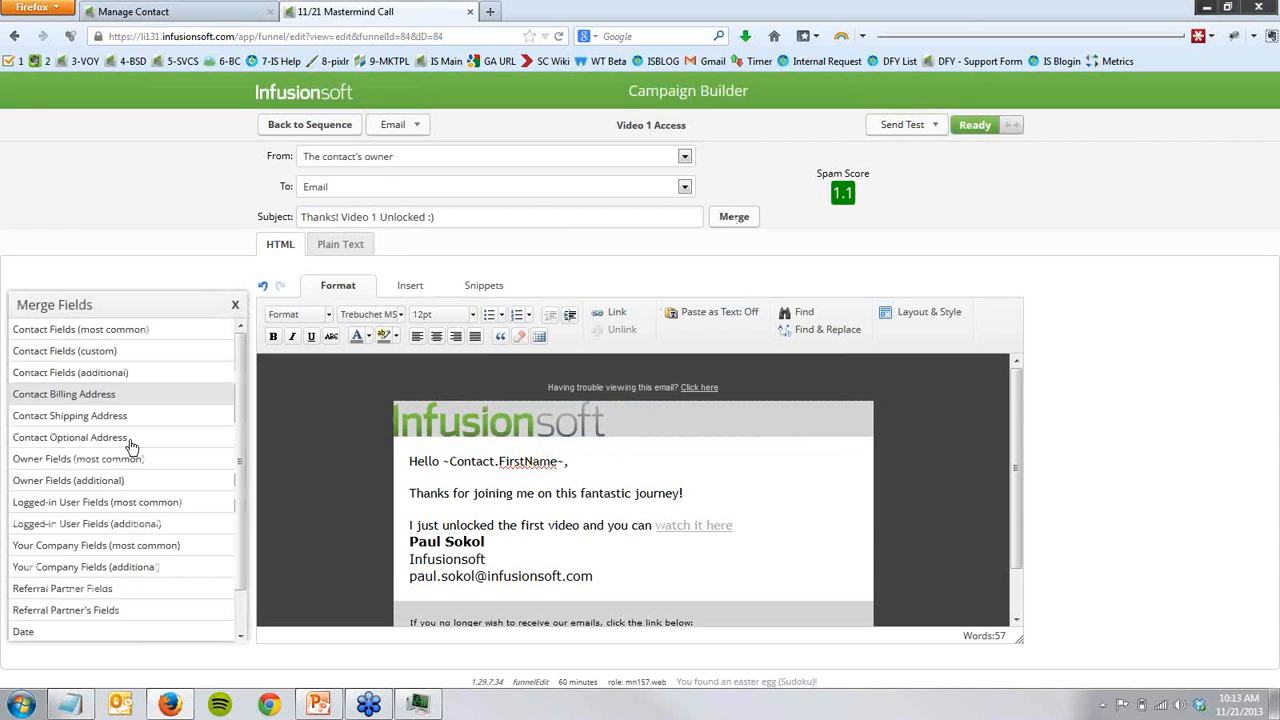
{"action": "left_click", "coordinate": [88, 352]}
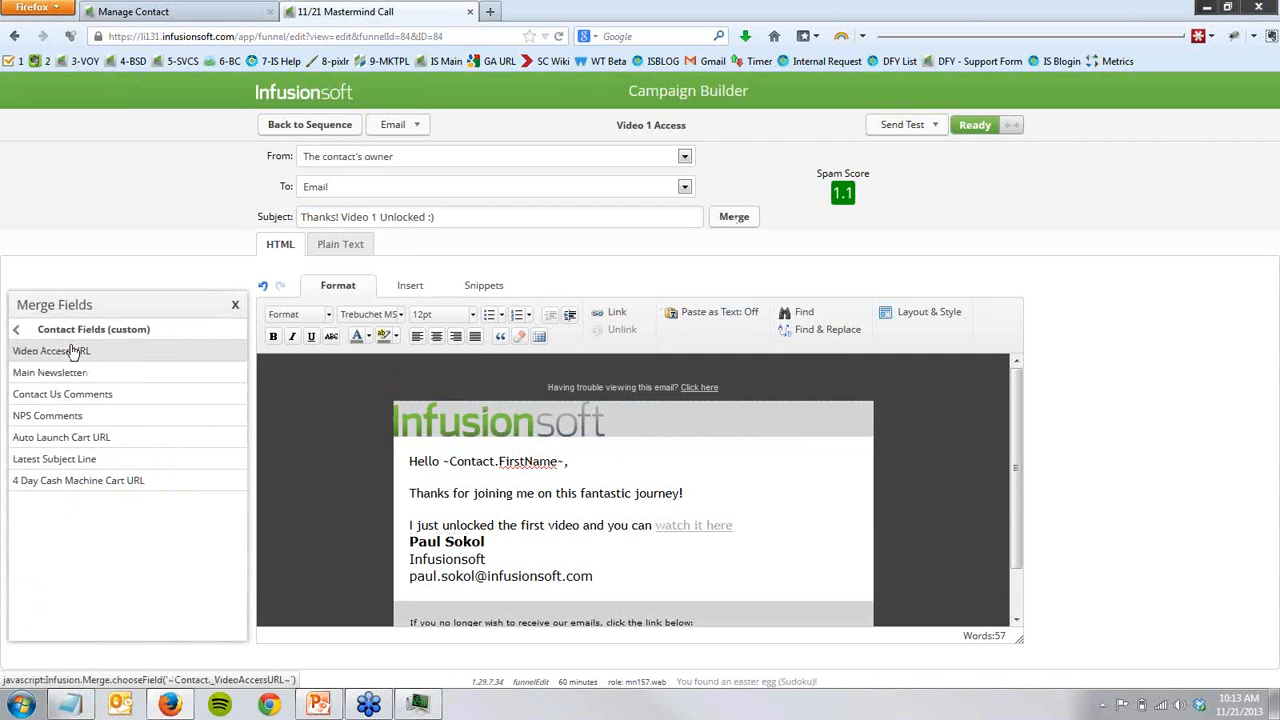
{"action": "left_click", "coordinate": [72, 350]}
{"action": "left_click", "coordinate": [235, 304]}
{"action": "left_click", "coordinate": [594, 476]}
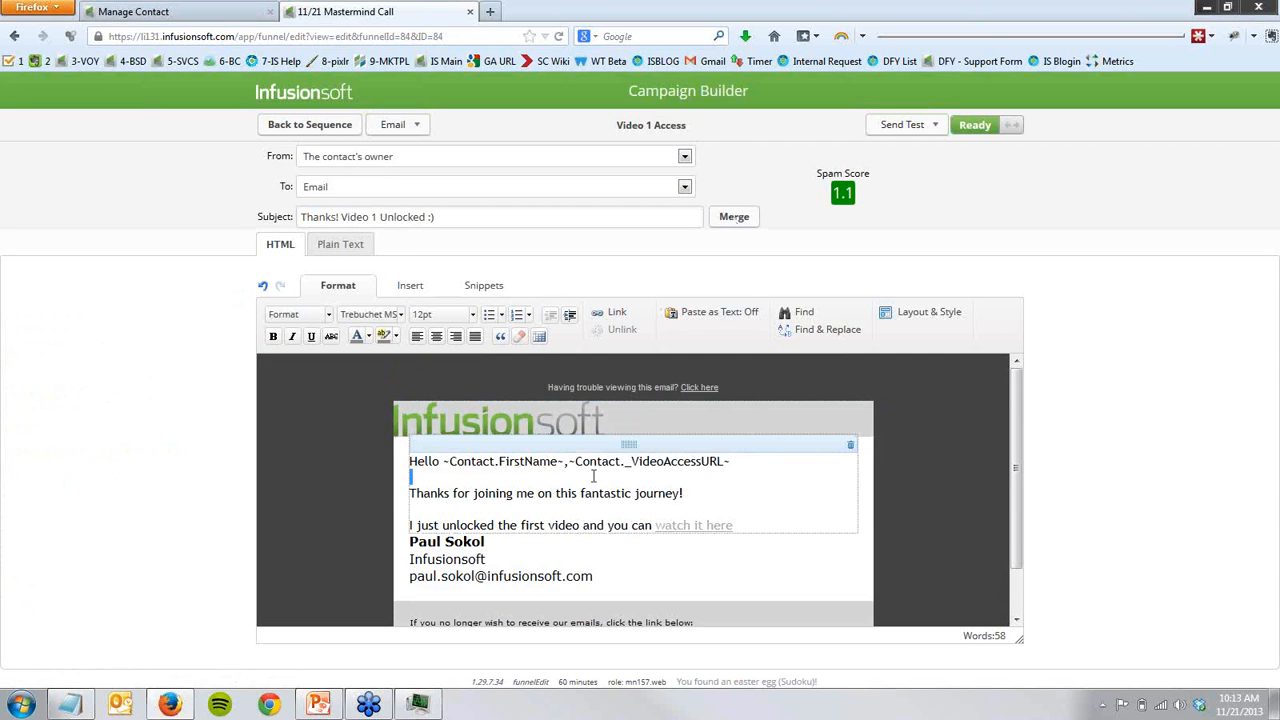
{"action": "left_click_drag", "start_coordinate": [594, 476], "coordinate": [569, 466]}
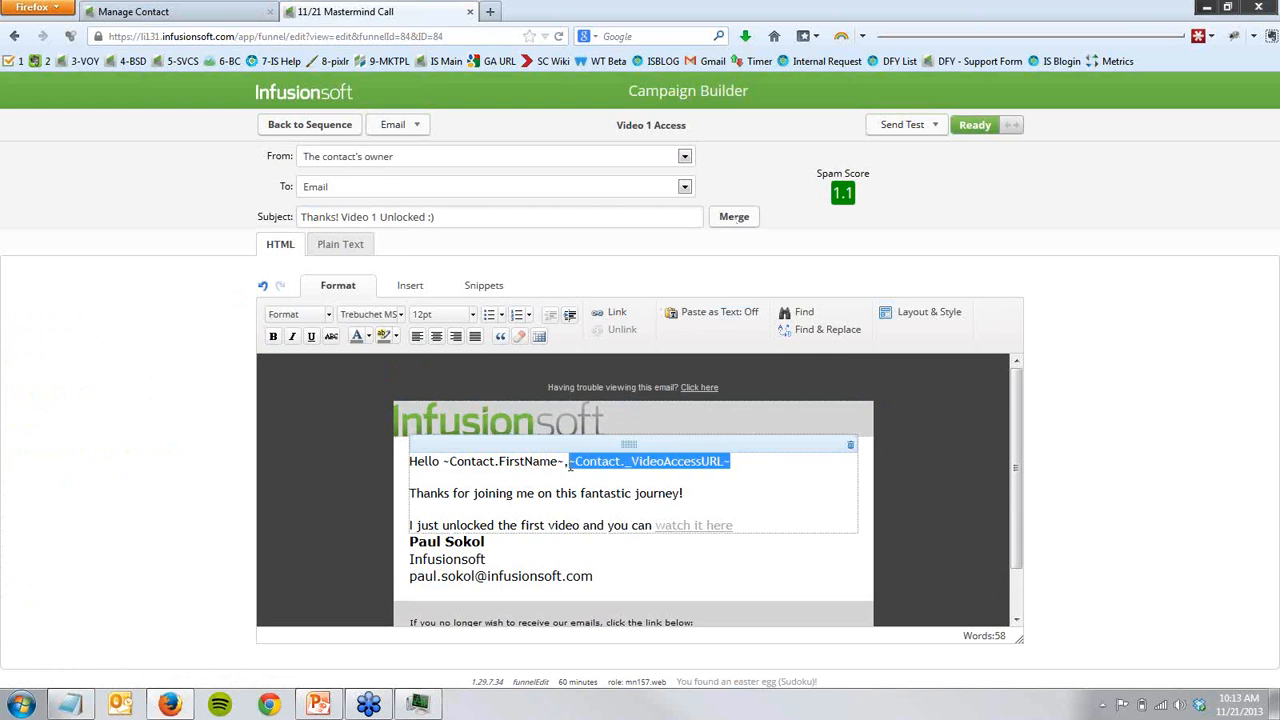
{"action": "key", "text": "Delete"}
- Check the "watch it here" link's options once more without changing them, and return to the Video Delivery sequence
{"action": "left_click", "coordinate": [680, 524]}
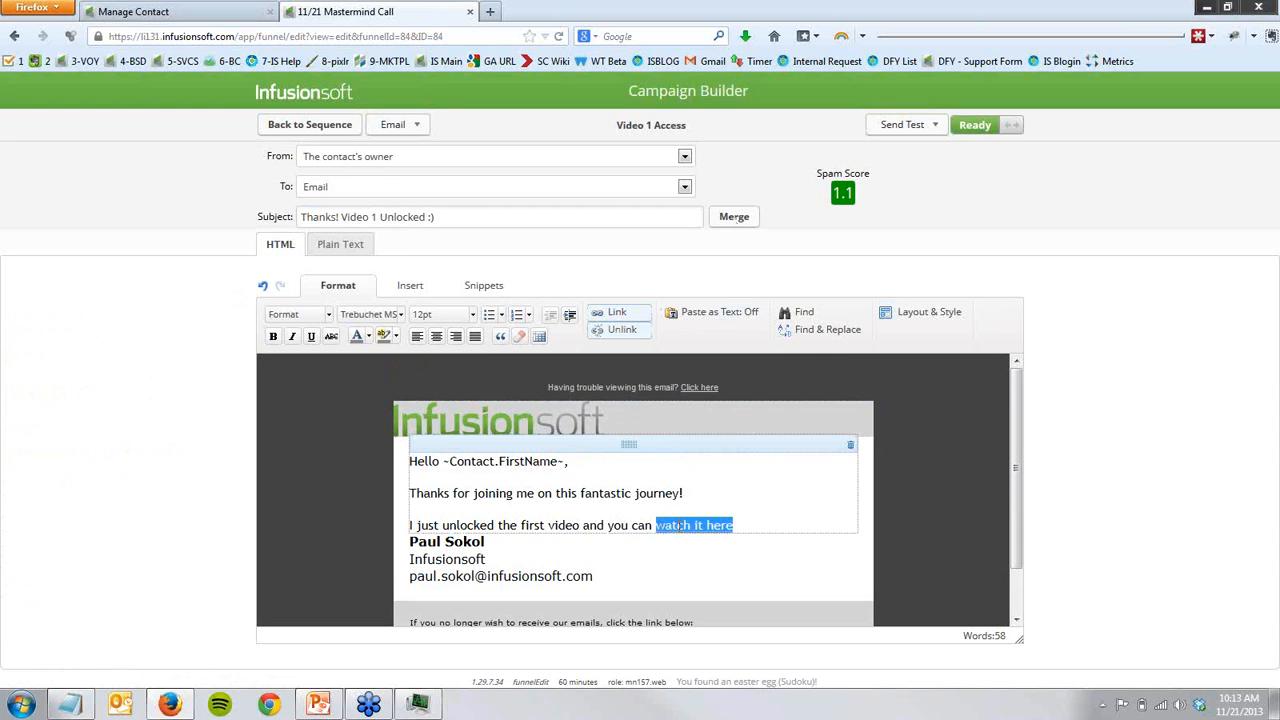
{"action": "left_click", "coordinate": [618, 313]}
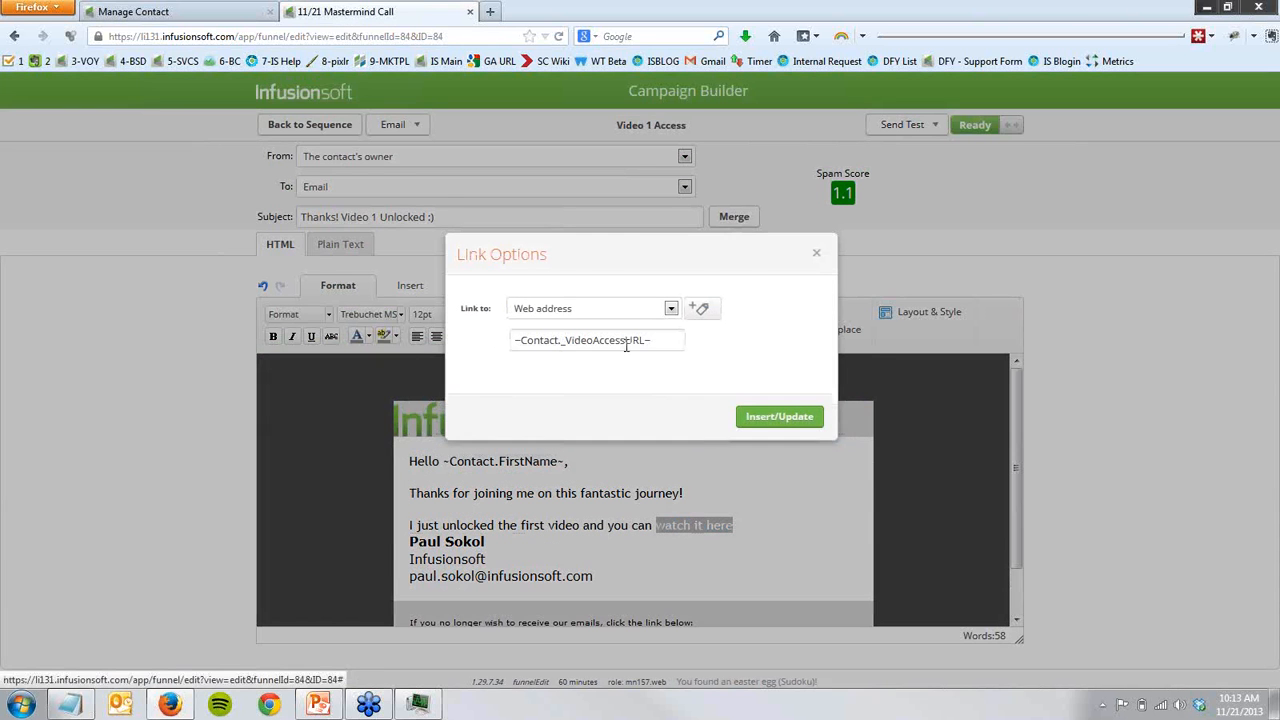
{"action": "left_click", "coordinate": [816, 255]}
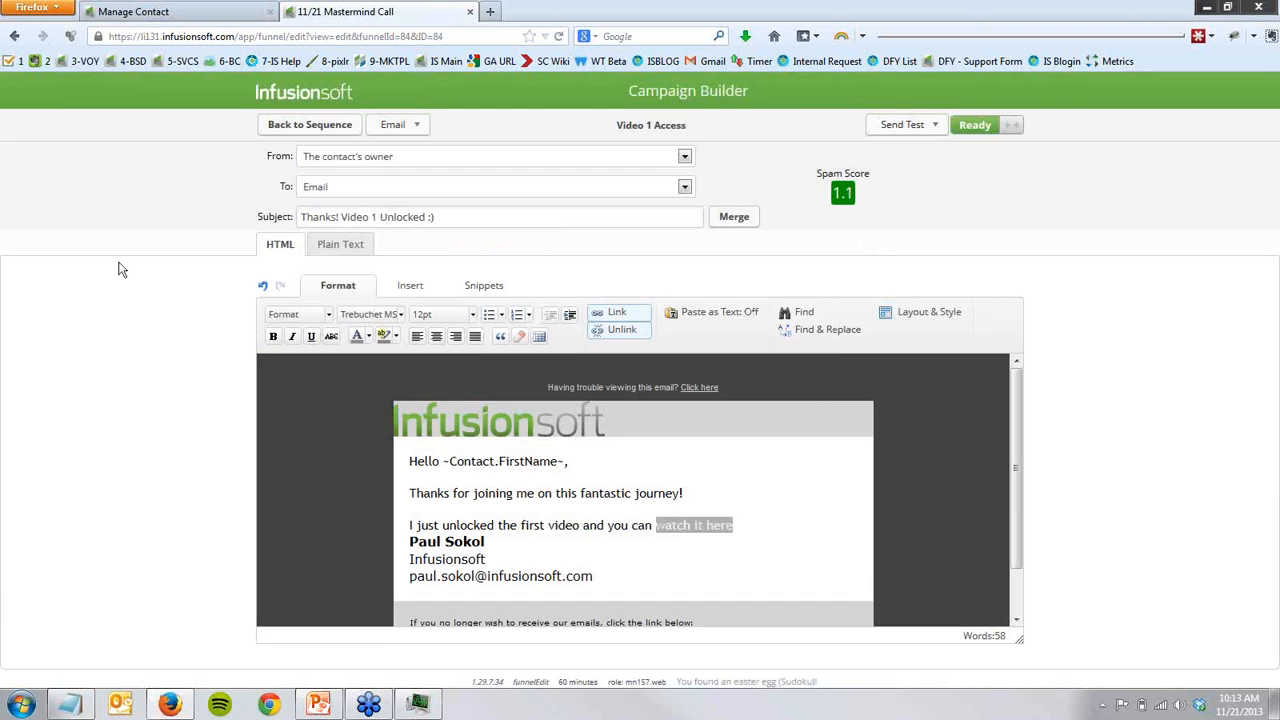
{"action": "left_click", "coordinate": [333, 130]}
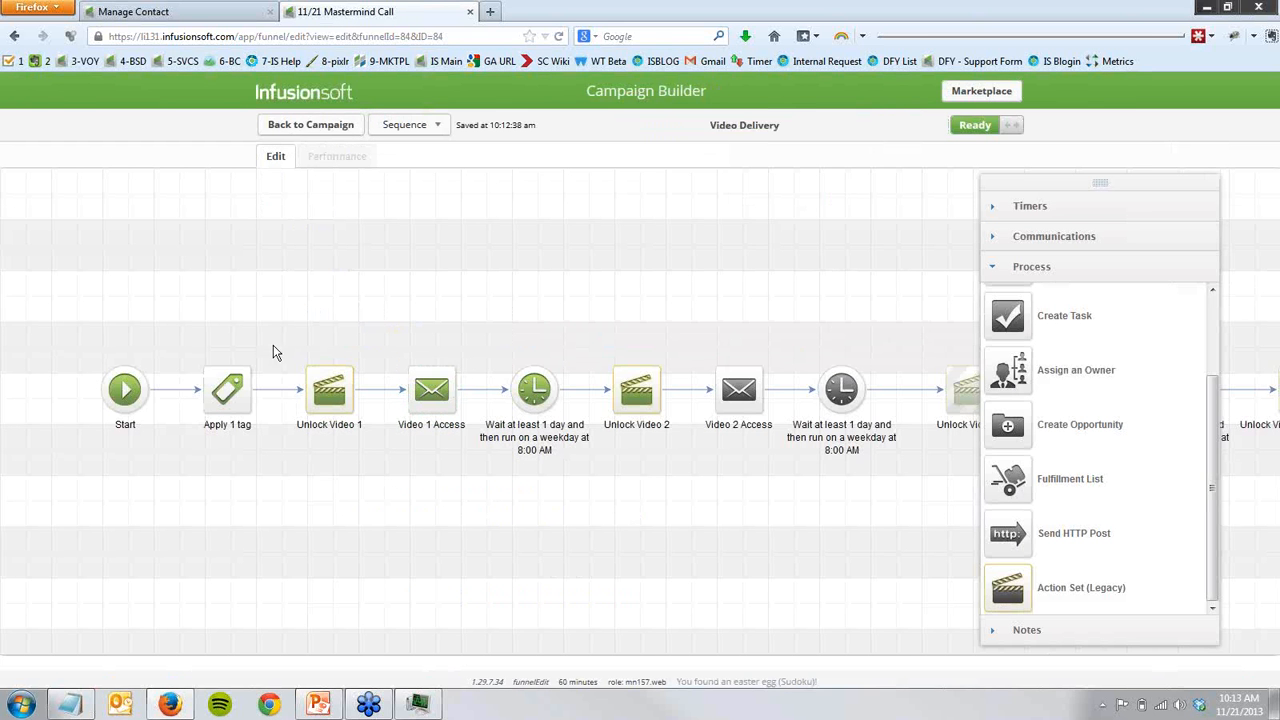
- Examine the Video Delivery steps from Unlock Video 1 through the wait timer to Unlock Video 2
{"action": "left_click_drag", "start_coordinate": [262, 337], "coordinate": [388, 458]}
{"action": "left_click", "coordinate": [1008, 265]}
{"action": "left_click_drag", "start_coordinate": [925, 524], "coordinate": [588, 547]}
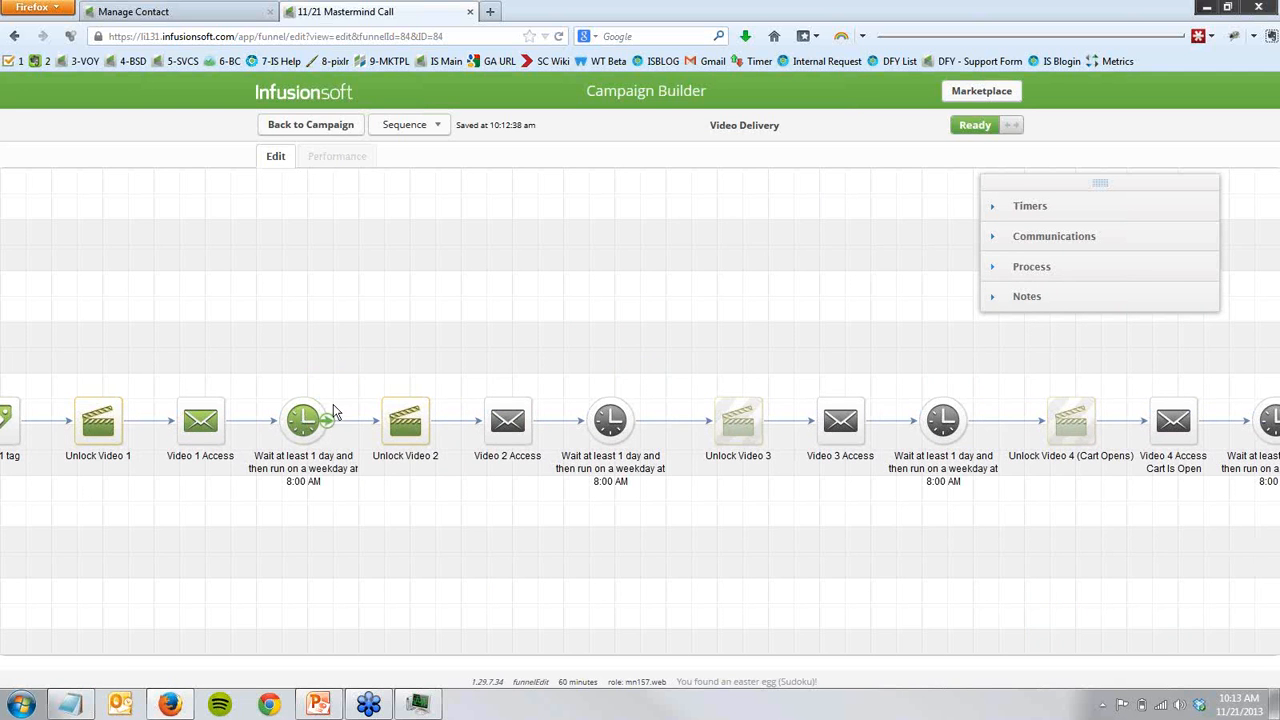
{"action": "left_click_drag", "start_coordinate": [346, 371], "coordinate": [460, 495]}
- Check the Video Access URL field on the contact's record, and return to the Video Delivery sequence
{"action": "left_click", "coordinate": [235, 11]}
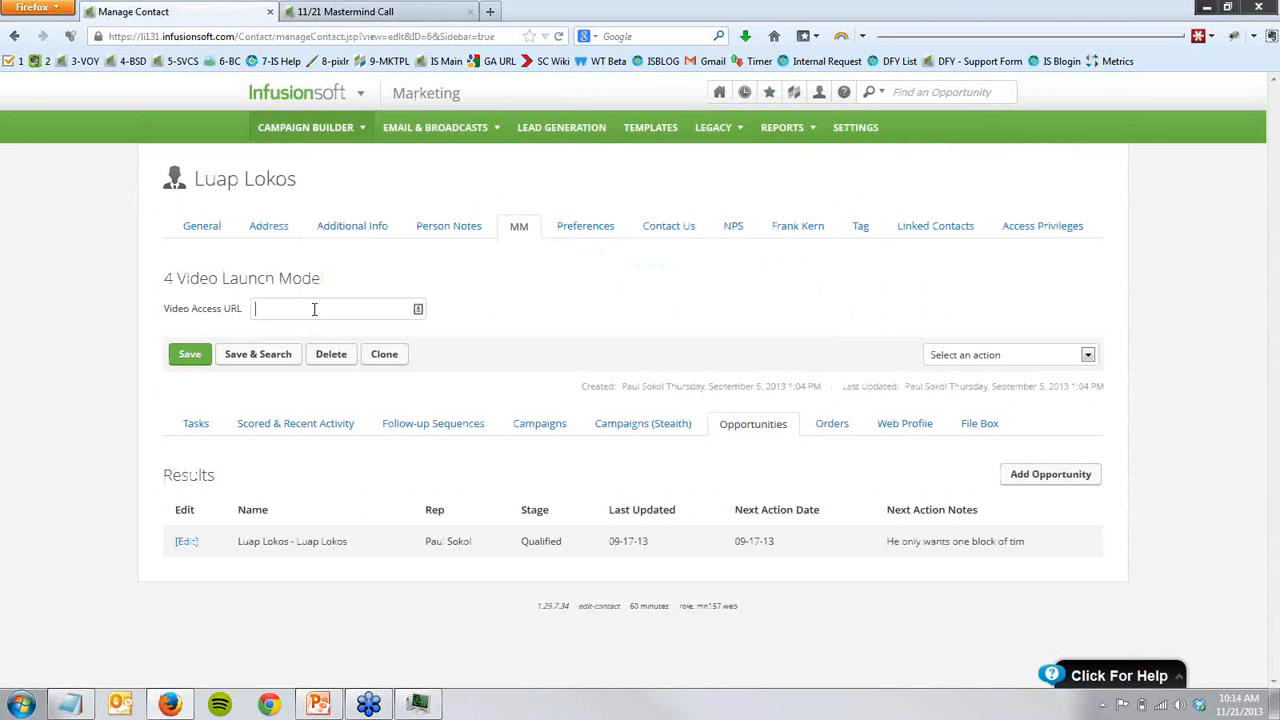
{"action": "left_click", "coordinate": [314, 309]}
{"action": "left_click", "coordinate": [352, 11]}
- Examine the unlock and access email steps for videos 2 and 3, up to Unlock Video 4 (Cart Opens)
{"action": "left_click_drag", "start_coordinate": [350, 385], "coordinate": [456, 476]}
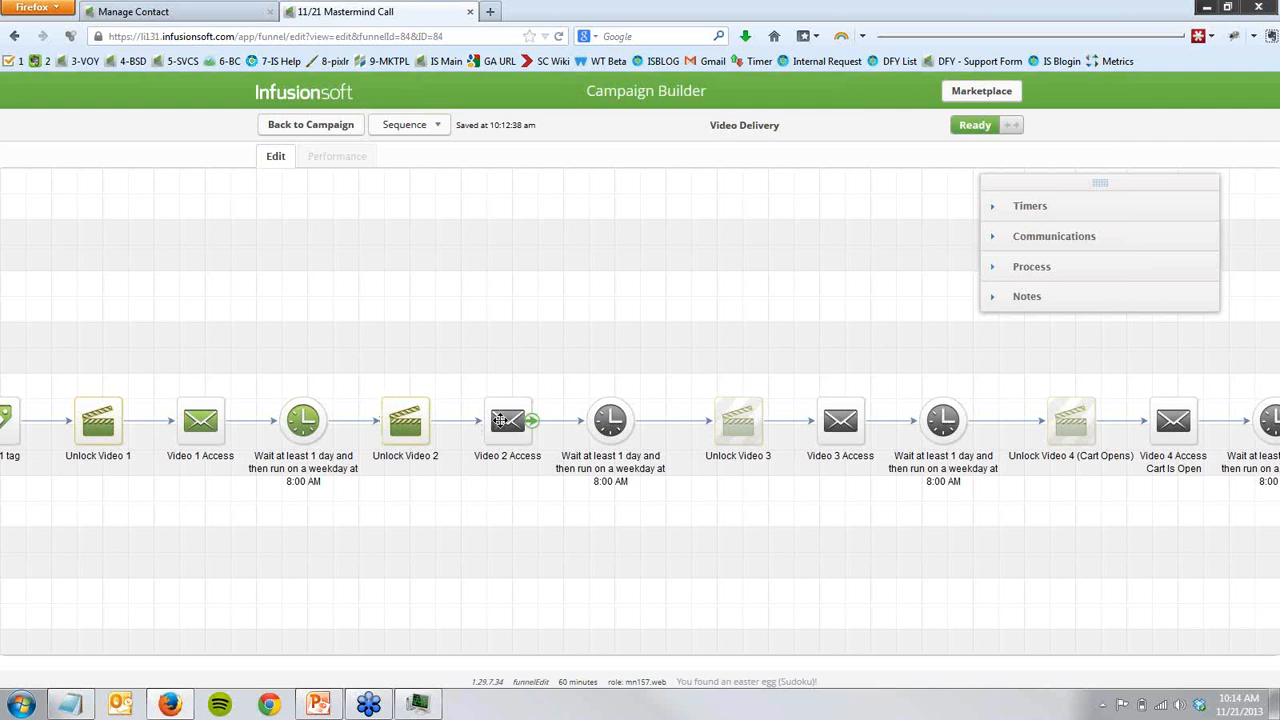
{"action": "left_click", "coordinate": [500, 421]}
{"action": "left_click_drag", "start_coordinate": [691, 543], "coordinate": [421, 587]}
{"action": "left_click", "coordinate": [462, 470]}
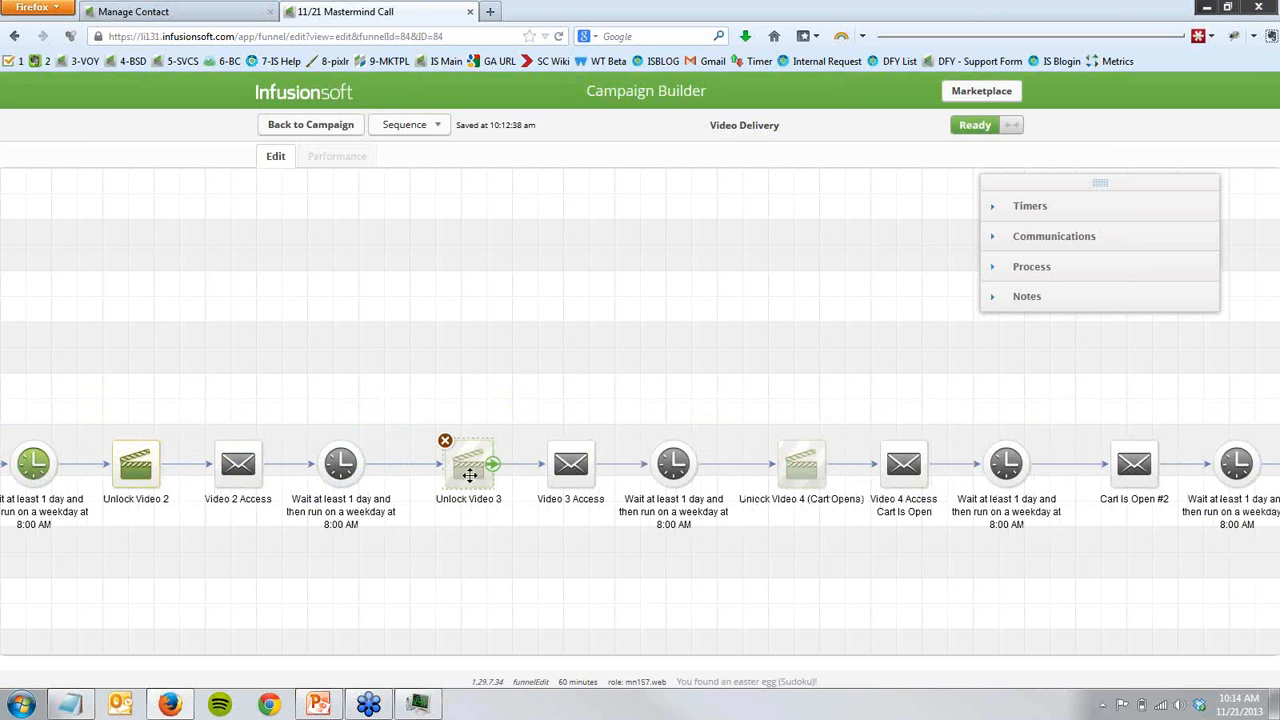
{"action": "left_click", "coordinate": [571, 461]}
{"action": "left_click_drag", "start_coordinate": [650, 538], "coordinate": [379, 545]}
{"action": "left_click", "coordinate": [522, 476]}
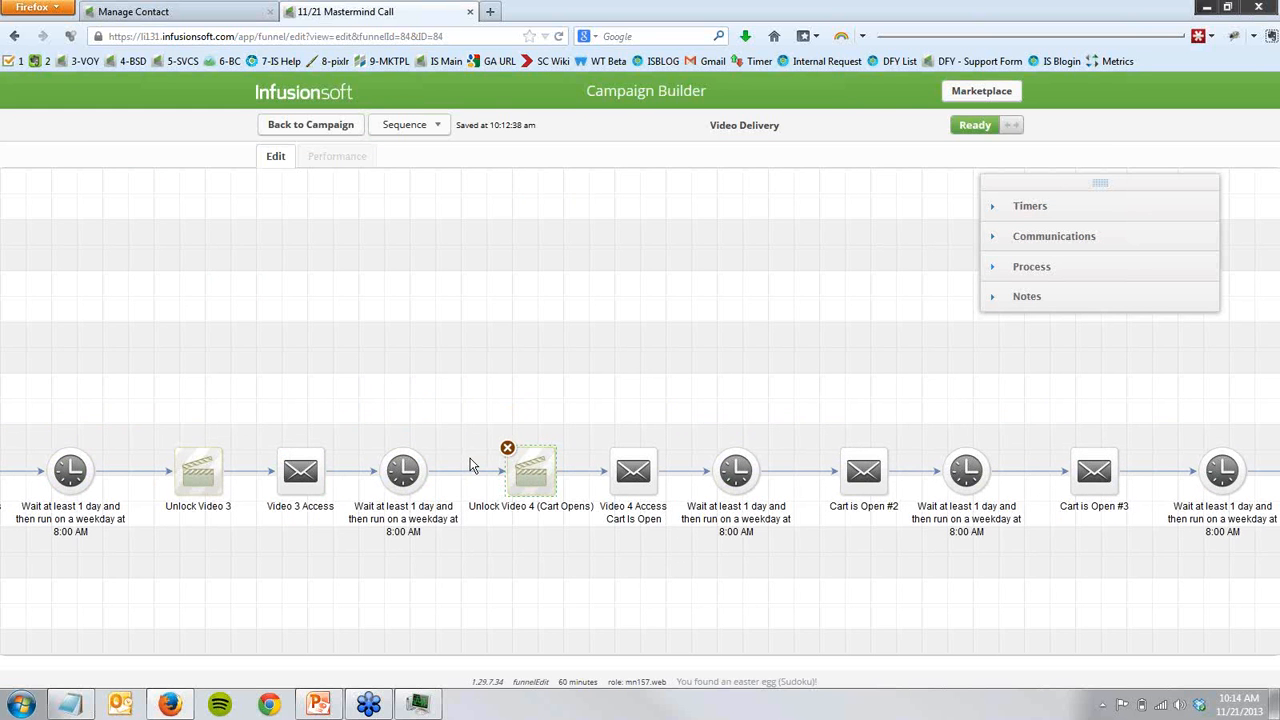
- Examine the rest of the sequence, from the cart-open emails through Lock Access to the Cart Closed email
{"action": "left_click_drag", "start_coordinate": [632, 563], "coordinate": [300, 540]}
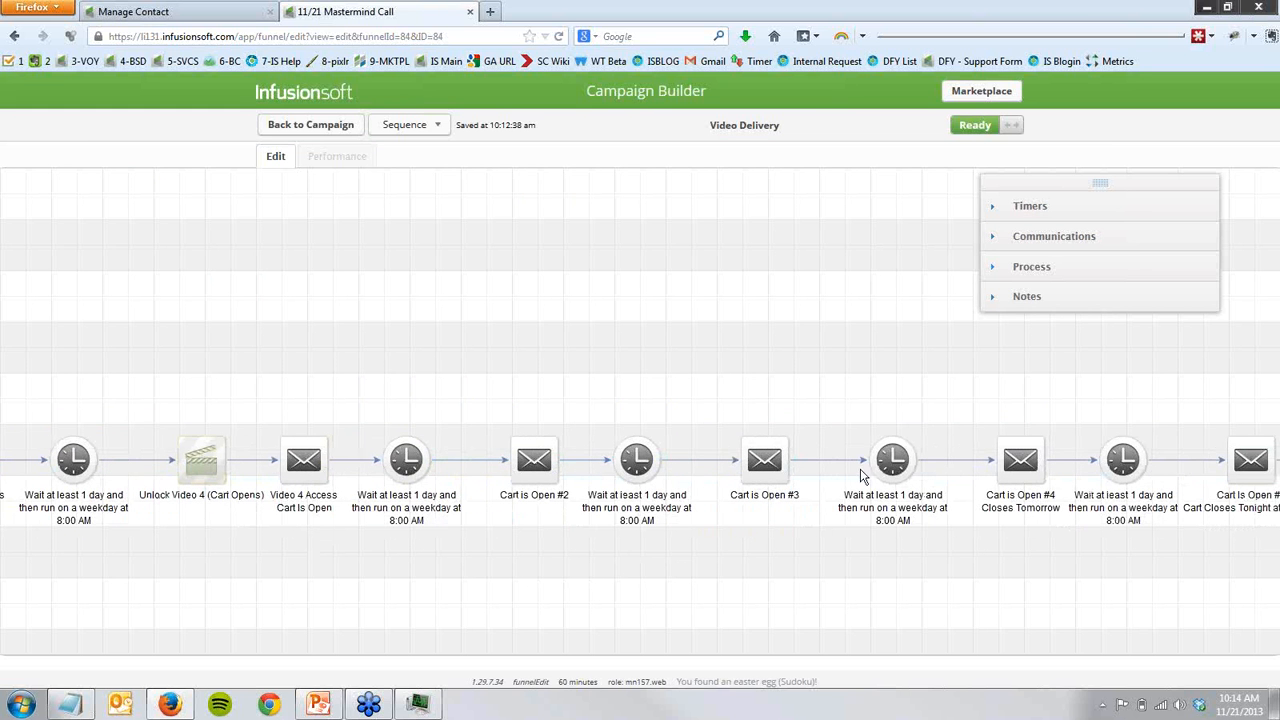
{"action": "left_click_drag", "start_coordinate": [996, 619], "coordinate": [346, 620]}
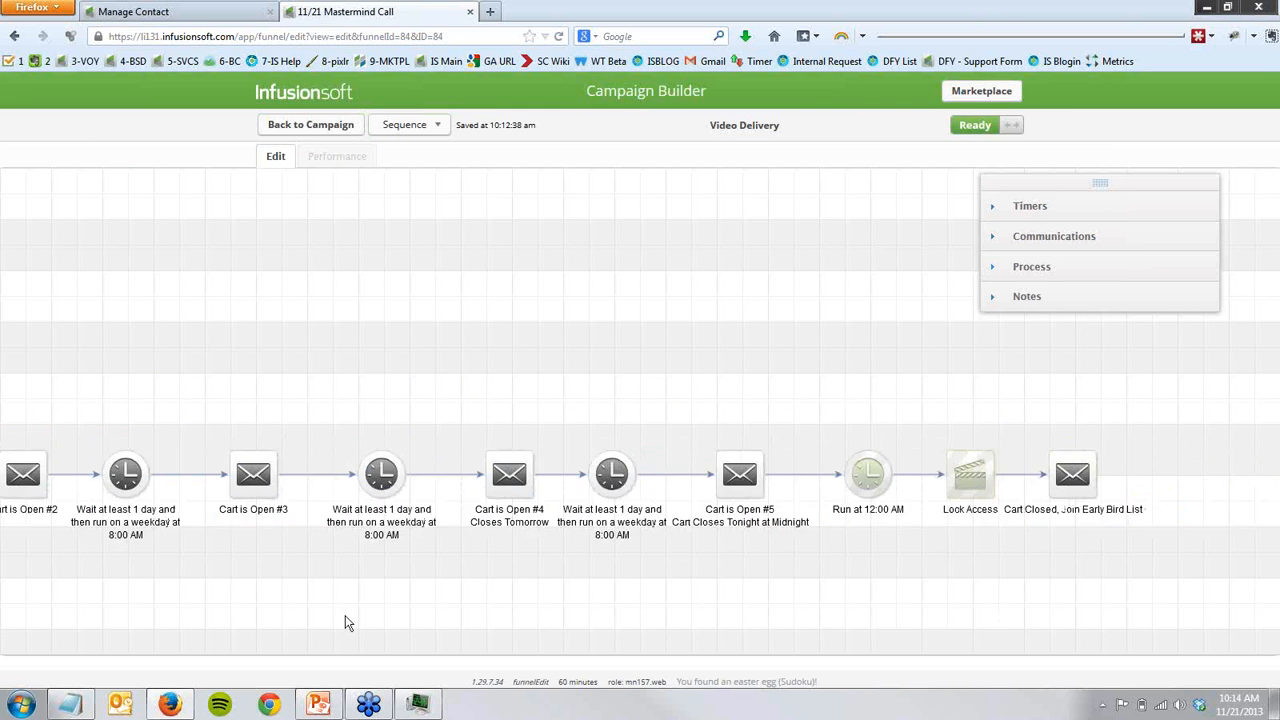
{"action": "left_click_drag", "start_coordinate": [540, 609], "coordinate": [472, 564]}
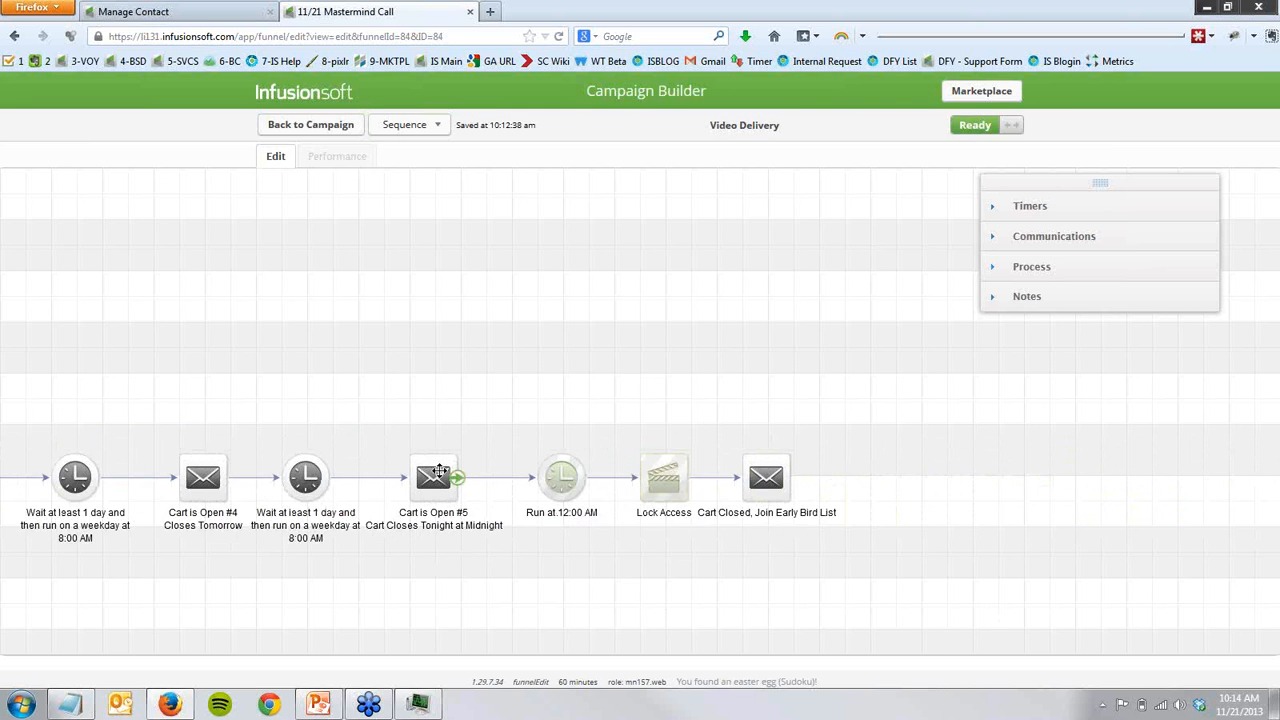
{"action": "left_click_drag", "start_coordinate": [485, 409], "coordinate": [620, 532]}
{"action": "left_click_drag", "start_coordinate": [605, 588], "coordinate": [475, 609]}
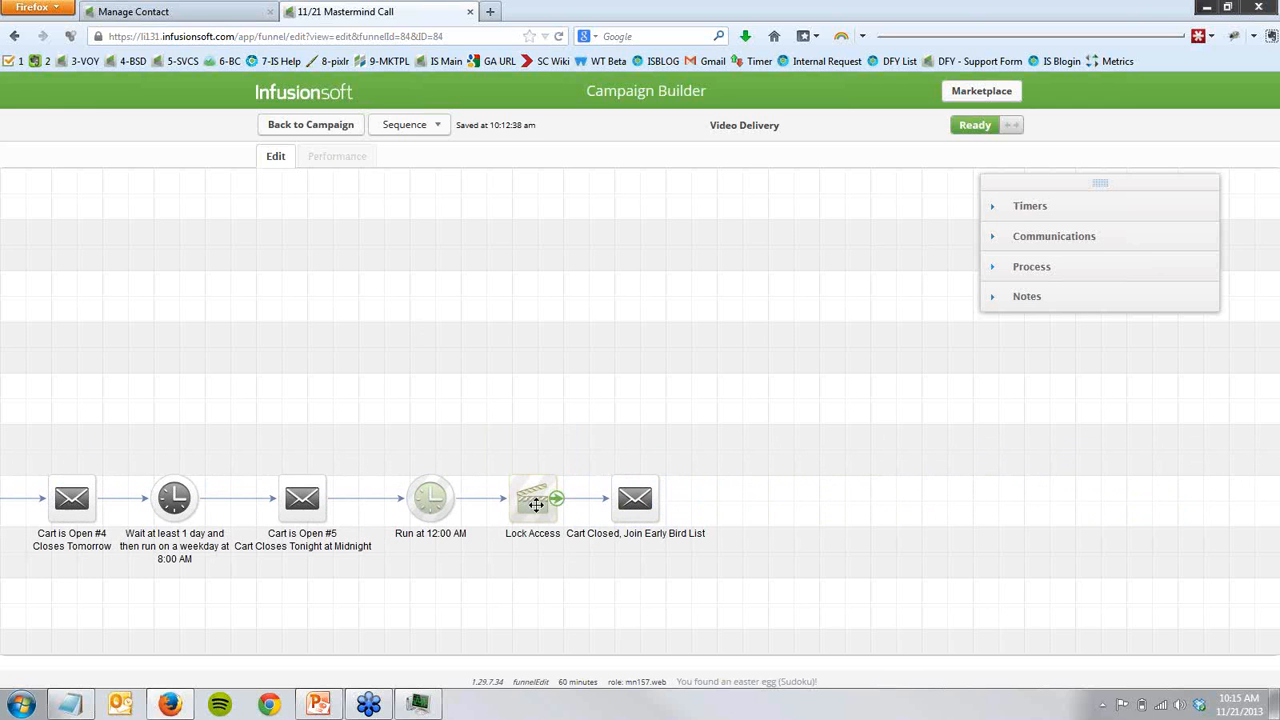
- Open the marketing settings in a separate browser tab and view the list of action sets
{"action": "key", "text": "ctrl+Tab"}
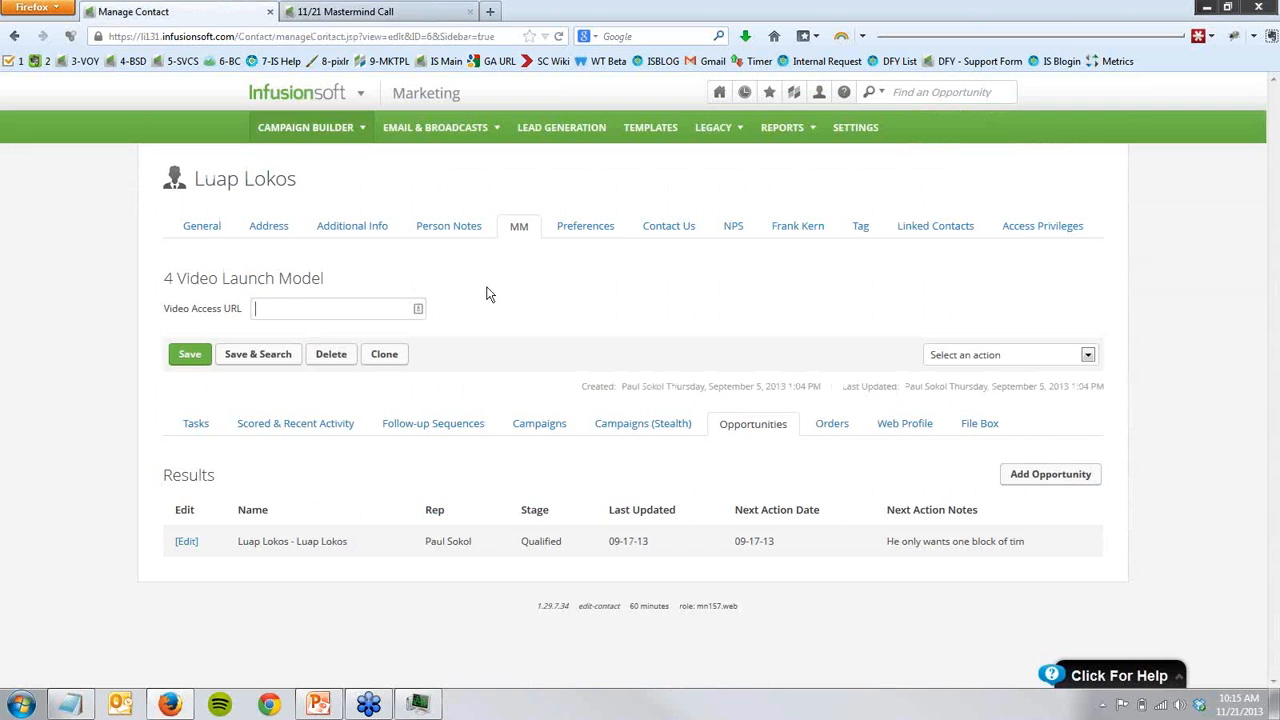
{"action": "middle_click", "coordinate": [458, 88]}
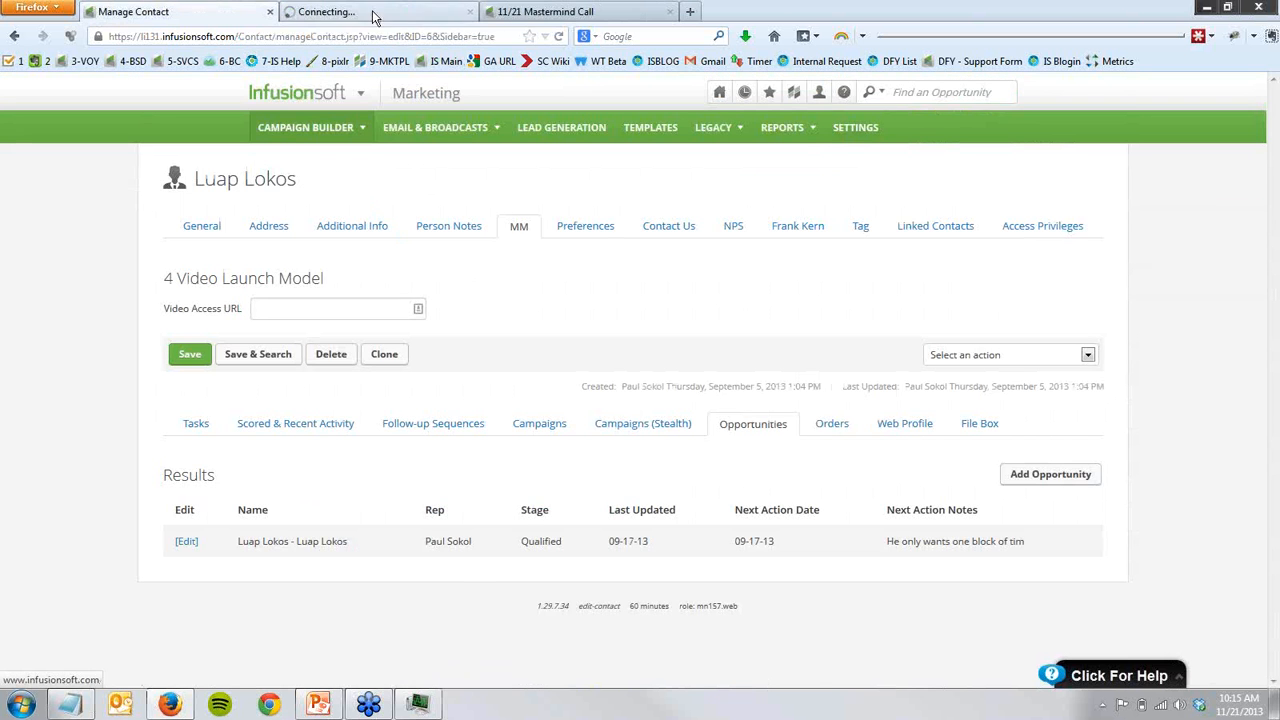
{"action": "left_click", "coordinate": [371, 14]}
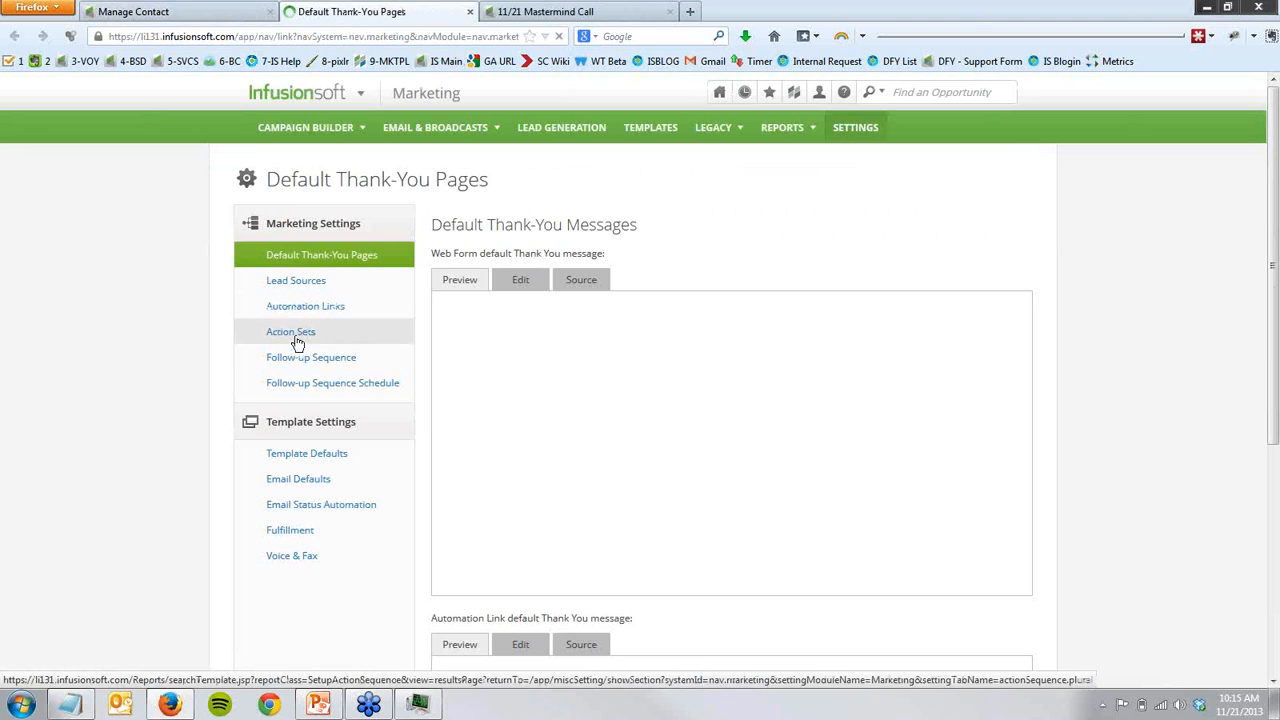
{"action": "left_click", "coordinate": [294, 337]}
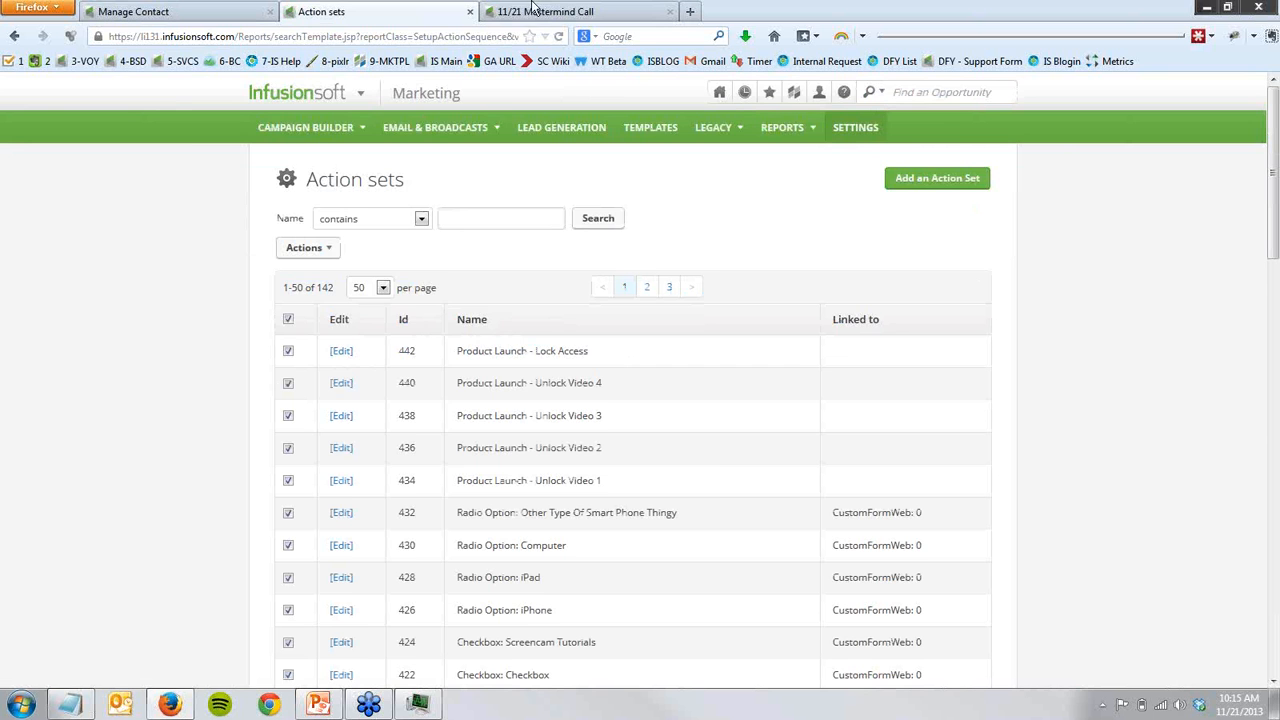
- Return to the Video Delivery sequence and go back to the 11/21 Mastermind Call campaign overview
{"action": "key", "text": "ctrl+Tab"}
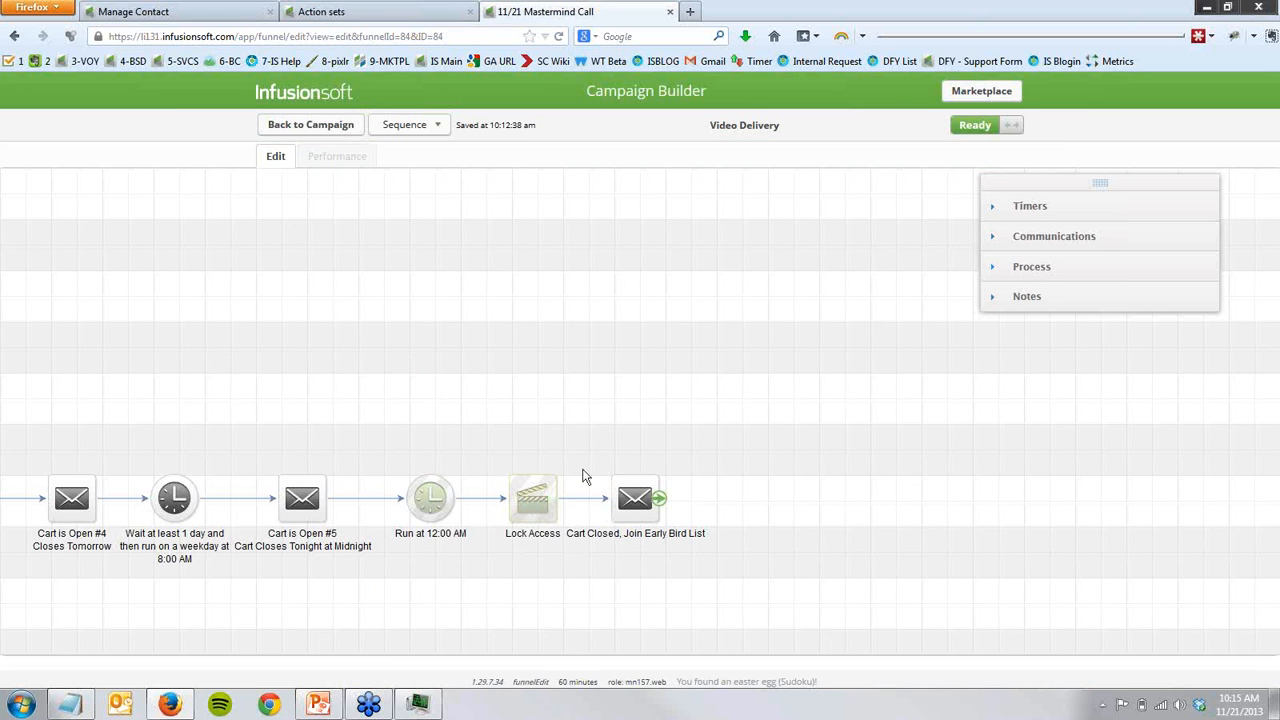
{"action": "left_click", "coordinate": [283, 136]}
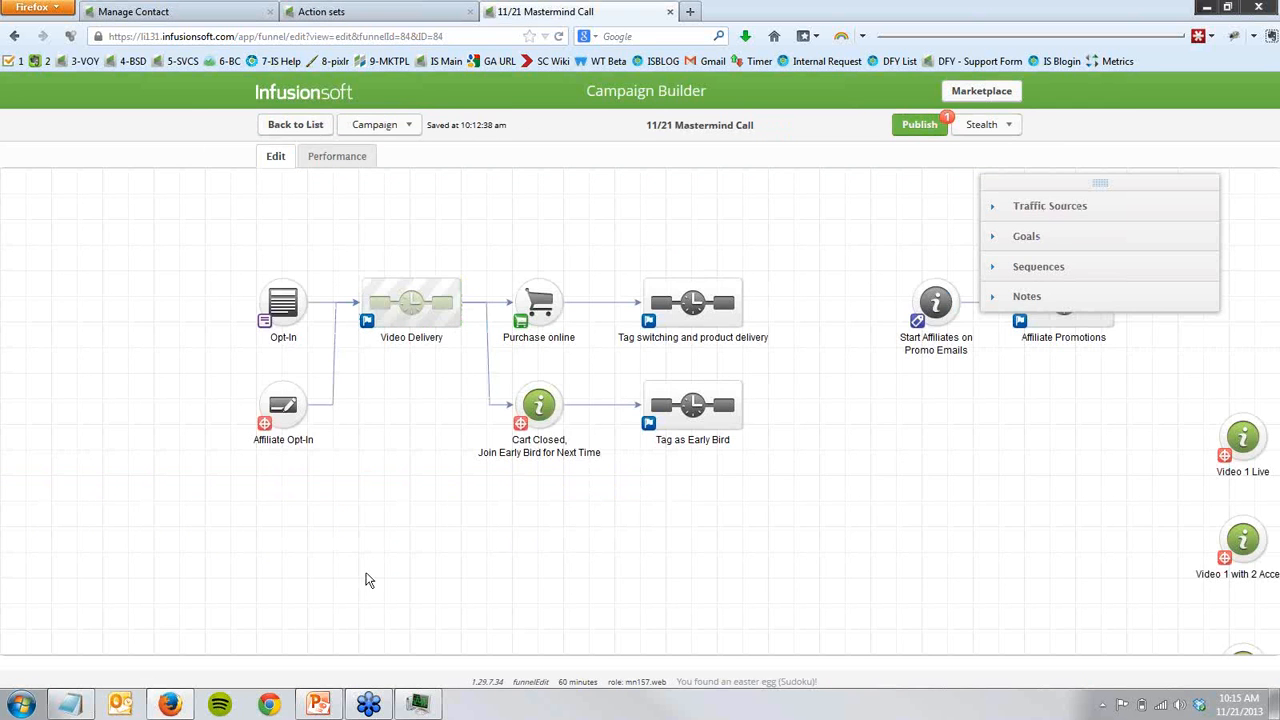
{"action": "left_click_drag", "start_coordinate": [383, 428], "coordinate": [355, 537]}
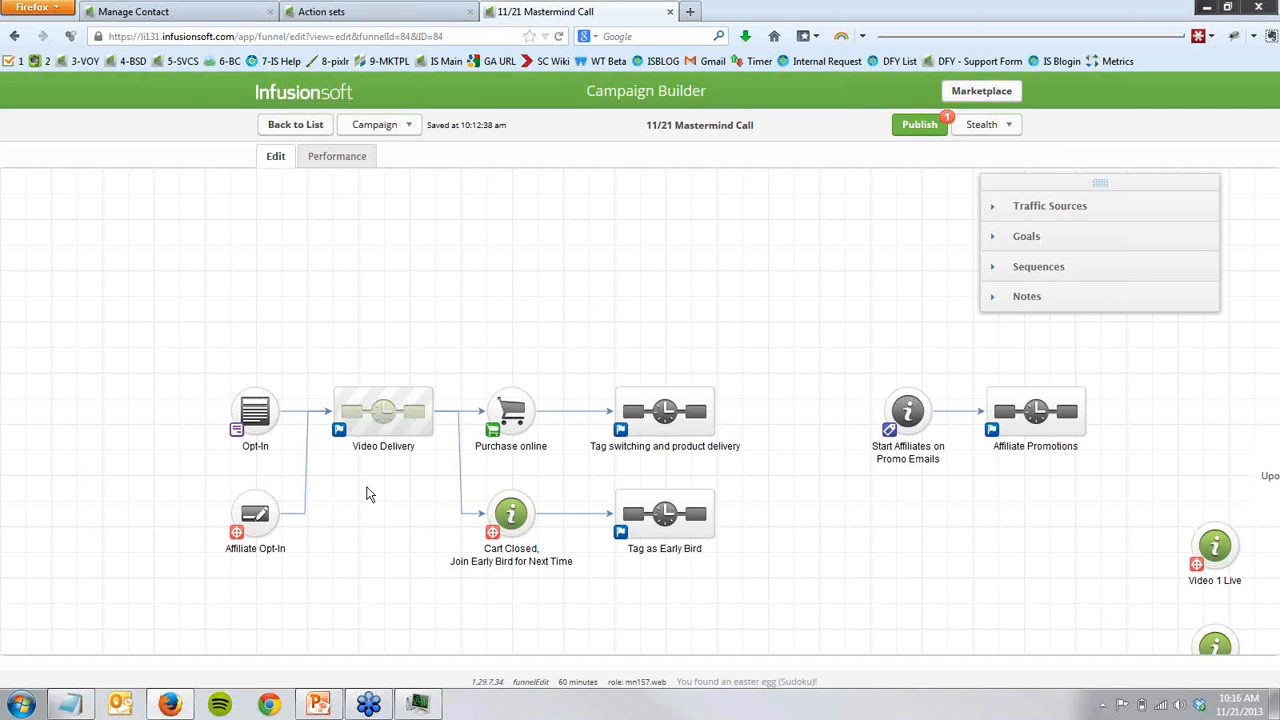
- From the contact record, view the admin settings where Contact custom fields are set up, and return to the 11/21 Mastermind Call campaign
{"action": "left_click", "coordinate": [90, 11]}
{"action": "mouse_move", "coordinate": [320, 93]}
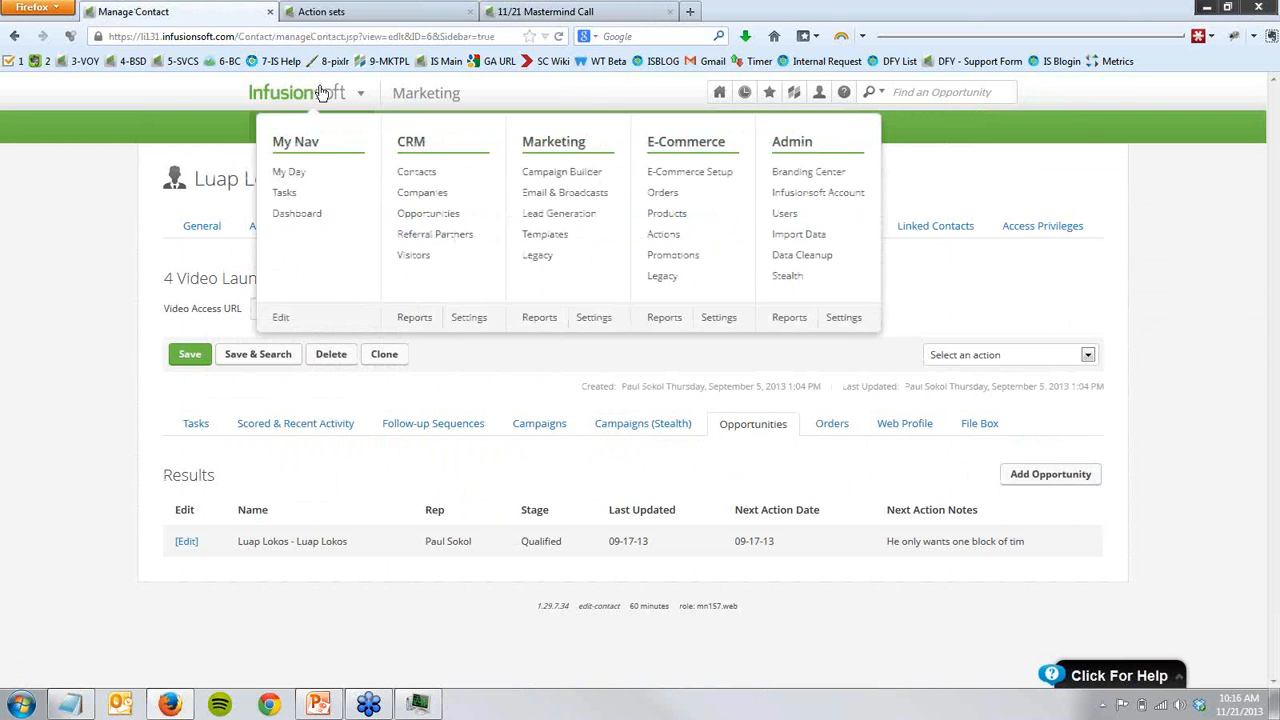
{"action": "left_click", "coordinate": [845, 318]}
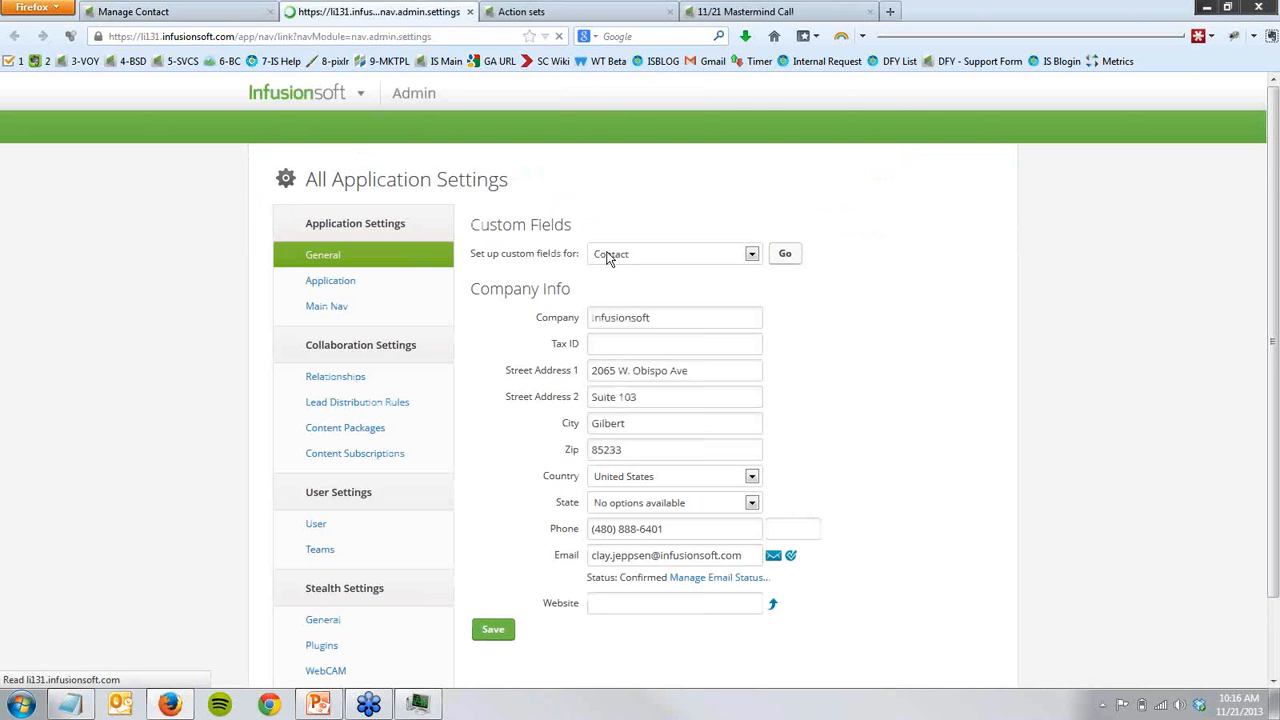
{"action": "key", "text": "ctrl+w"}
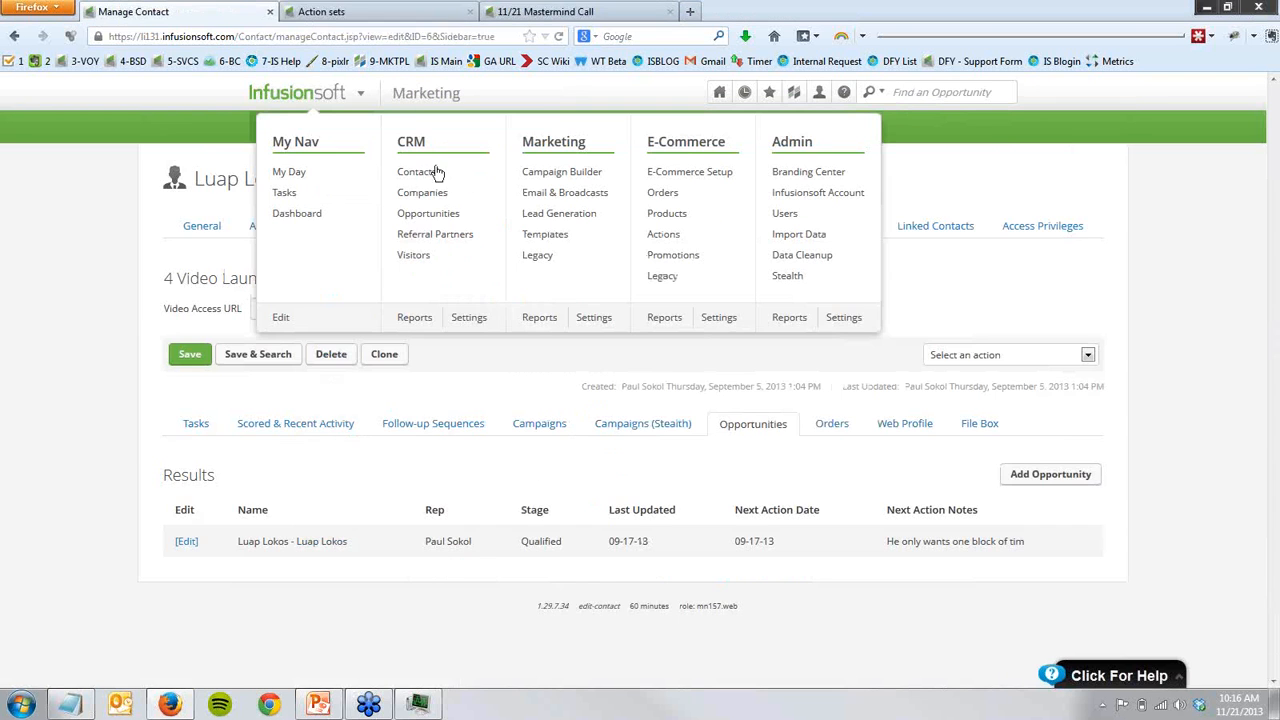
{"action": "left_click", "coordinate": [521, 14]}
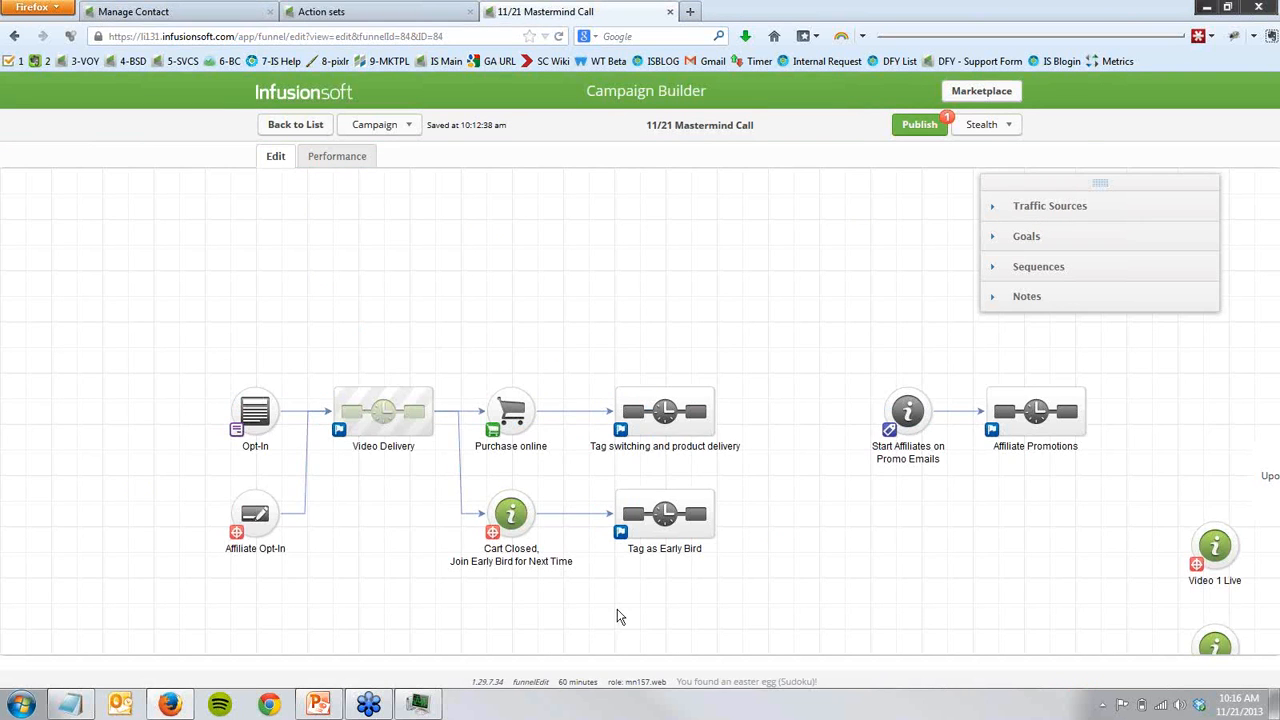
- Read through the "Cart Closed, Join Early Bird for Next Time" landing page, view its test preview and close the preview
{"action": "left_click_drag", "start_coordinate": [589, 605], "coordinate": [483, 561]}
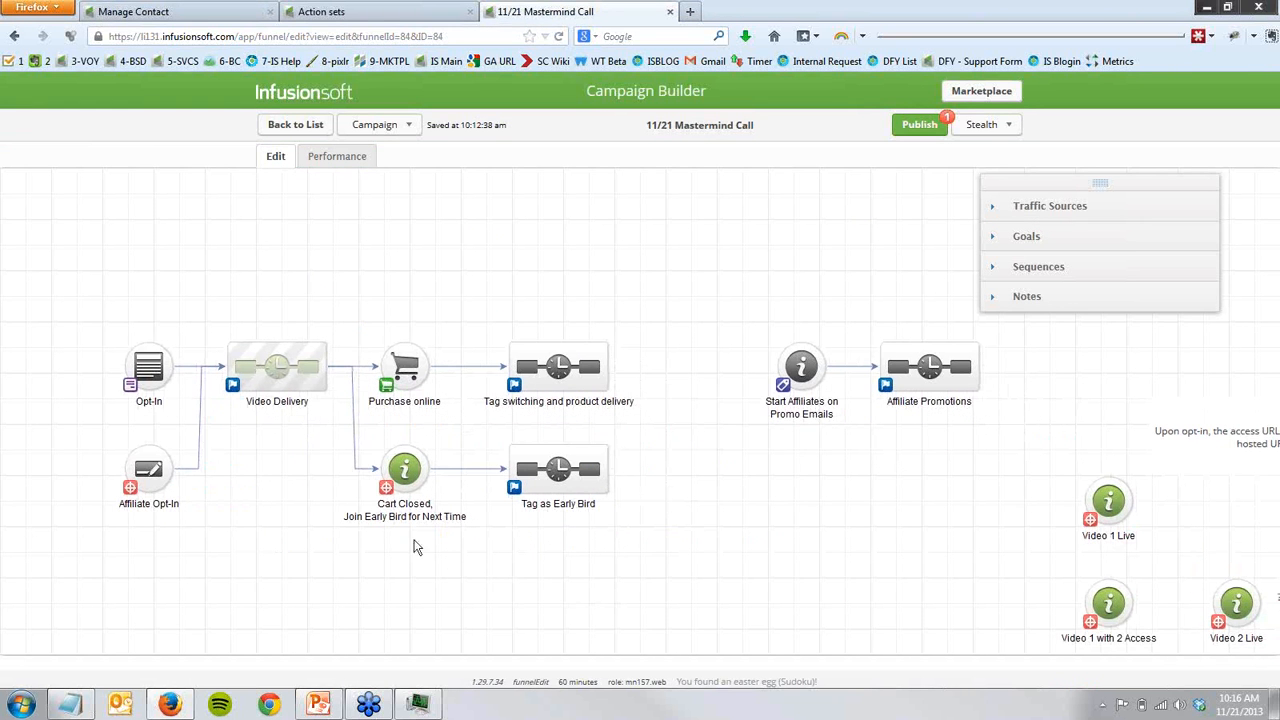
{"action": "double_click", "coordinate": [399, 468]}
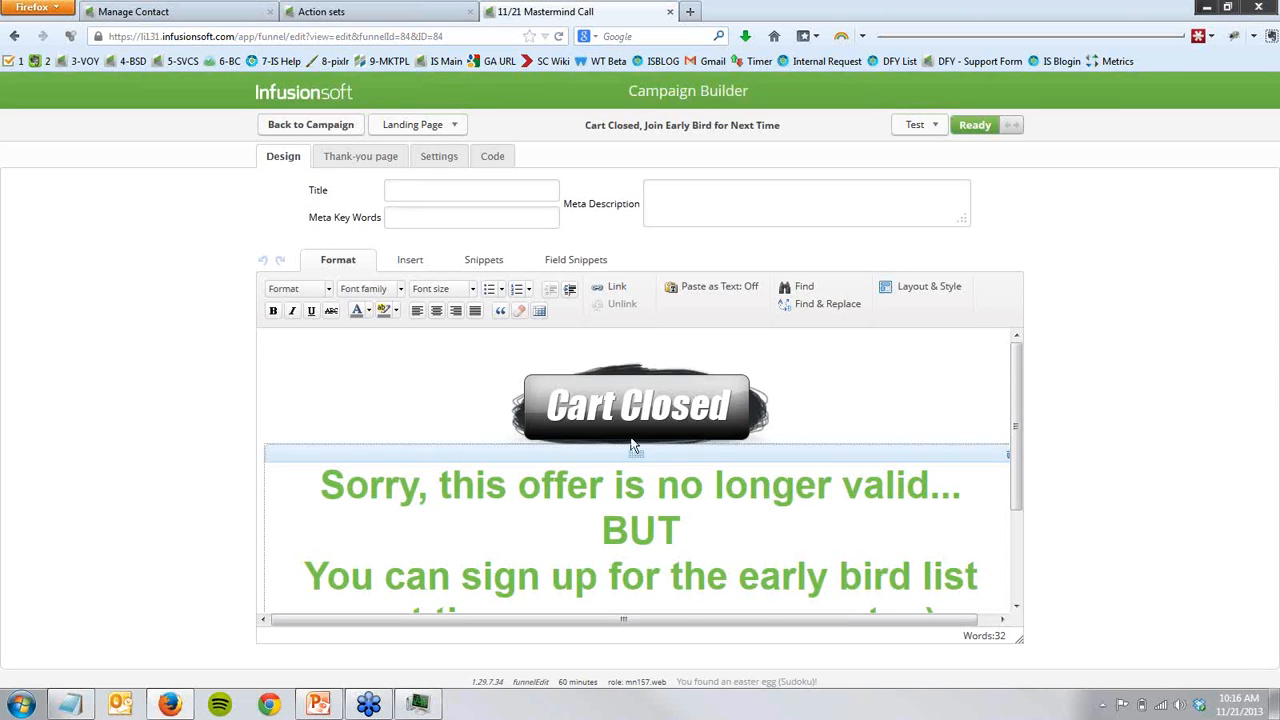
{"action": "scroll", "coordinate": [670, 418], "scroll_direction": "down", "scroll_amount": 1}
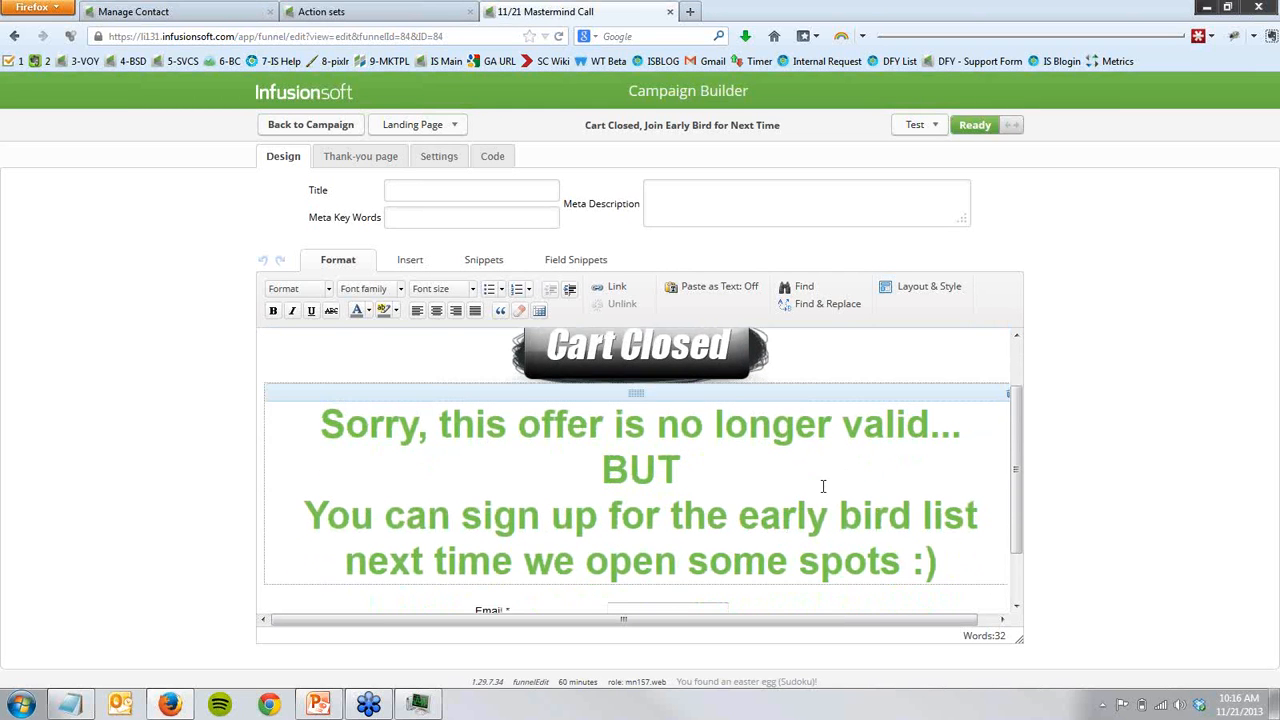
{"action": "scroll", "coordinate": [700, 420], "scroll_direction": "down", "scroll_amount": 1}
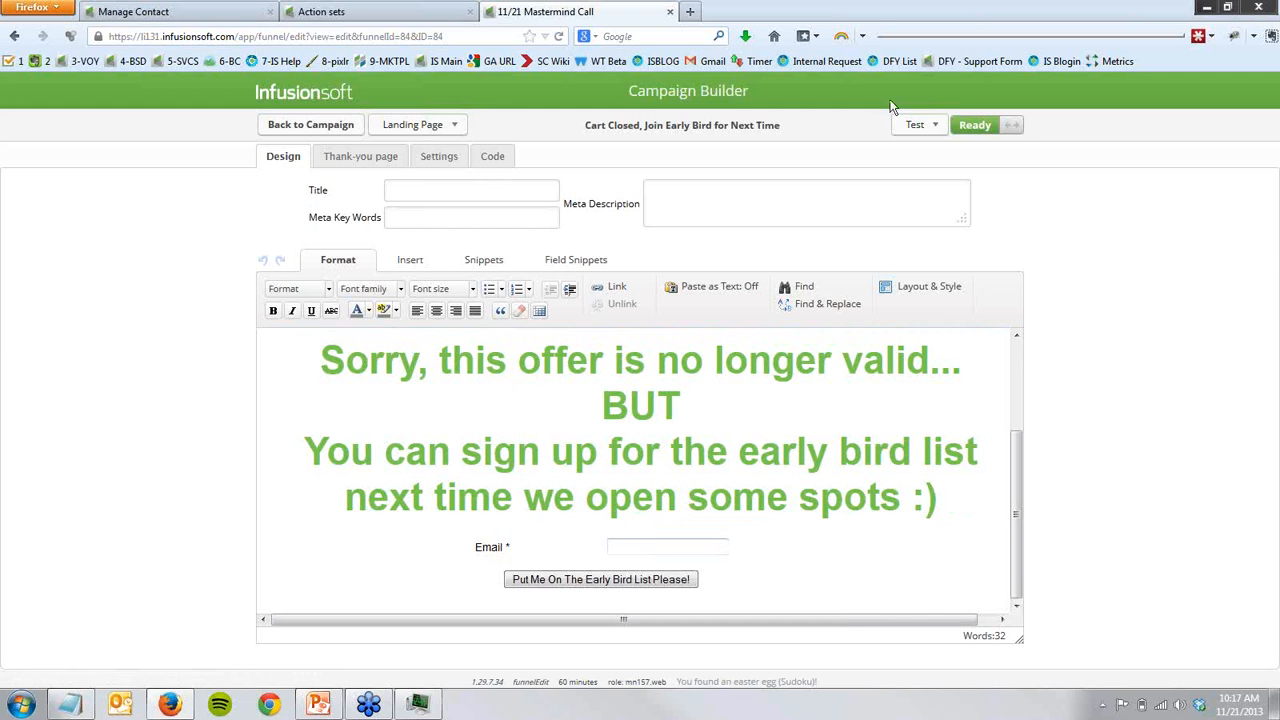
{"action": "left_click", "coordinate": [913, 125]}
{"action": "left_click", "coordinate": [922, 143]}
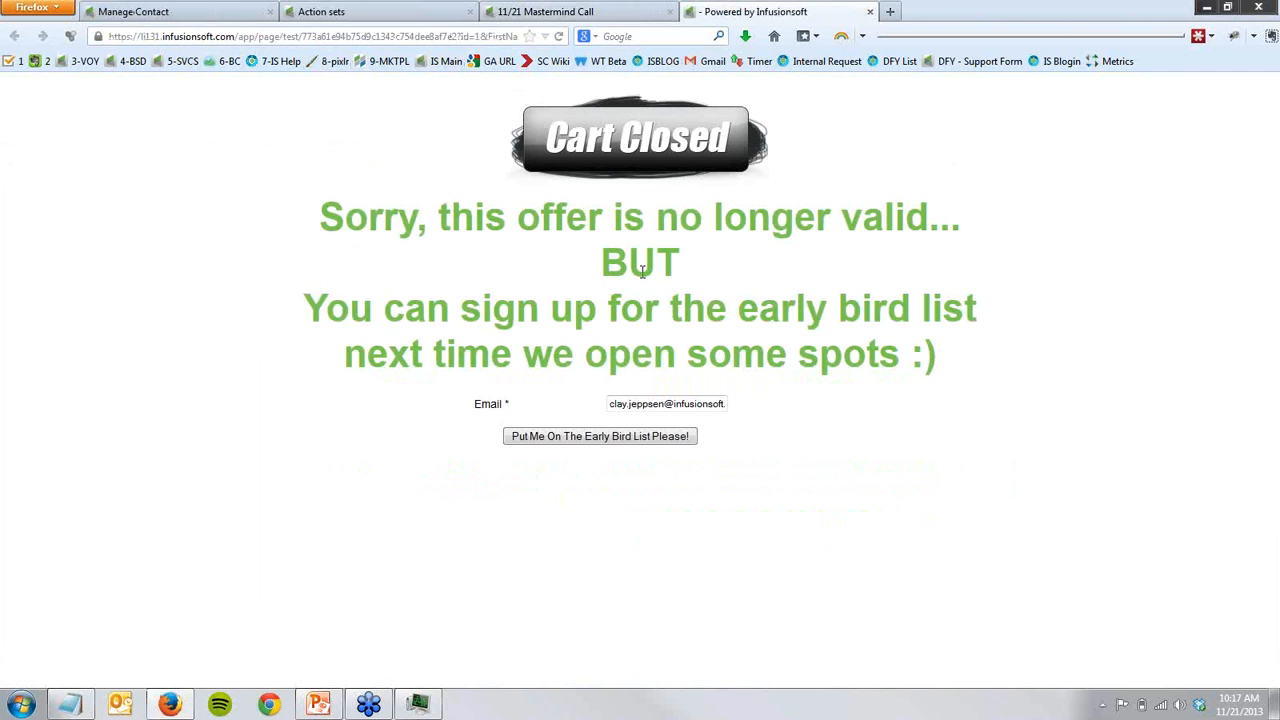
{"action": "middle_click", "coordinate": [760, 15]}
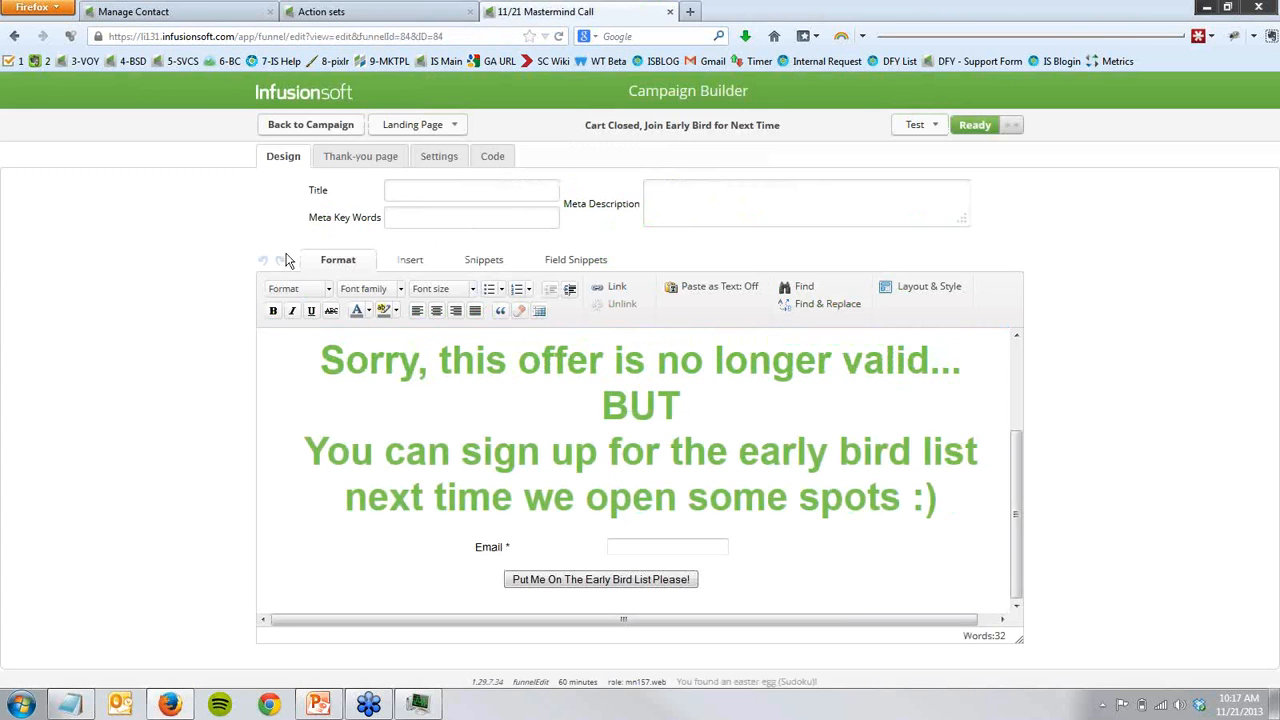
- Copy the hosted Landing Page URL of the Cart Closed page
{"action": "left_click", "coordinate": [490, 162]}
{"action": "right_click", "coordinate": [476, 308]}
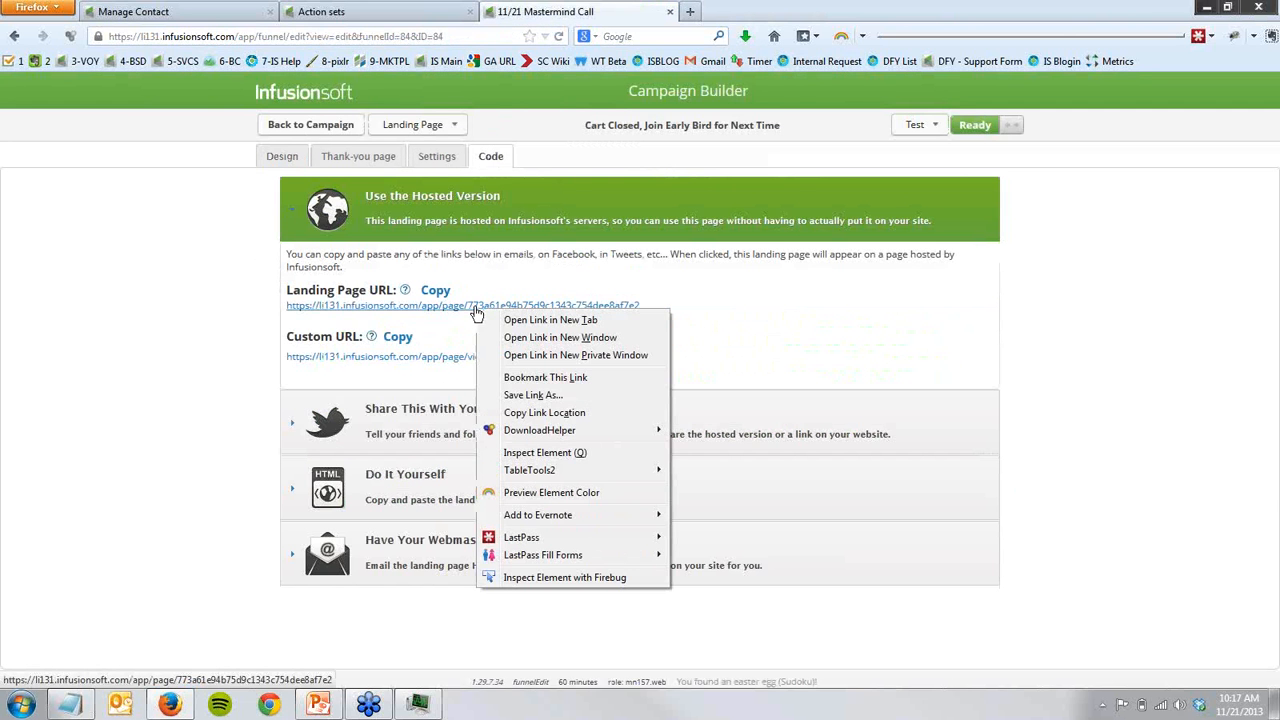
{"action": "left_click", "coordinate": [531, 414]}
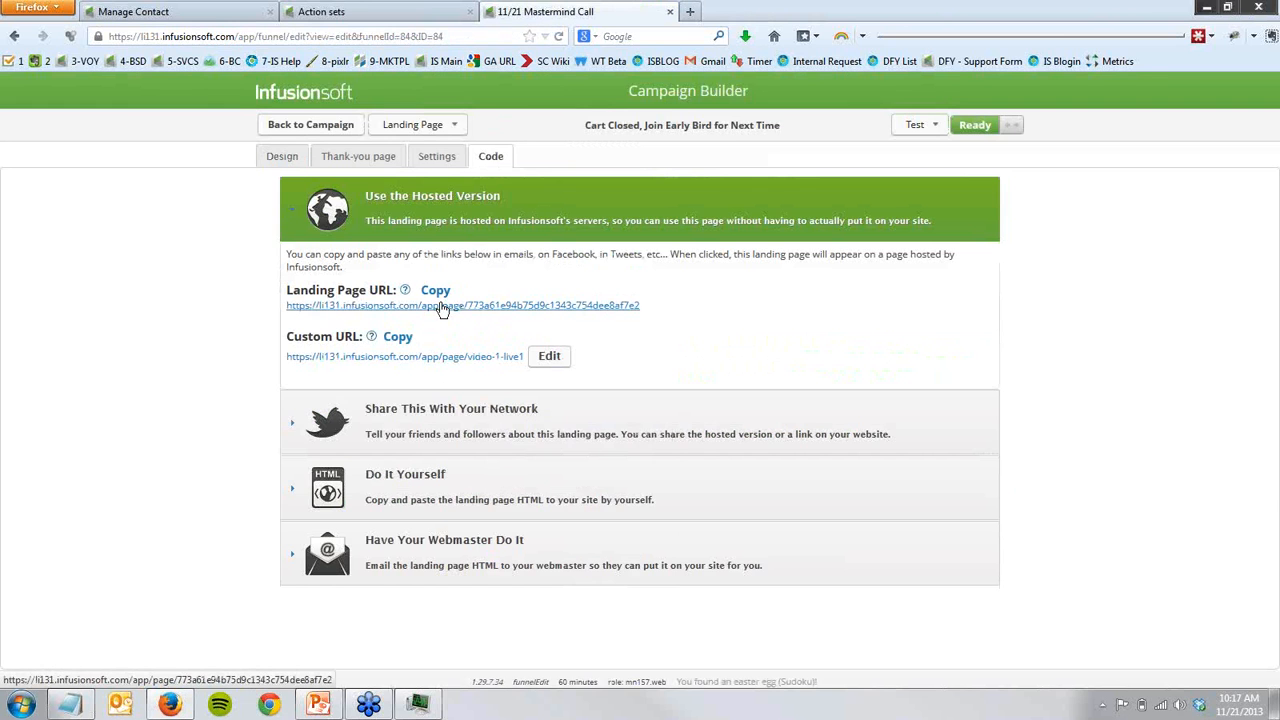
- In the Product Launch - Lock Access action set, replace the Video Access URL value with the copied Cart Closed page URL and save
{"action": "left_click", "coordinate": [314, 12]}
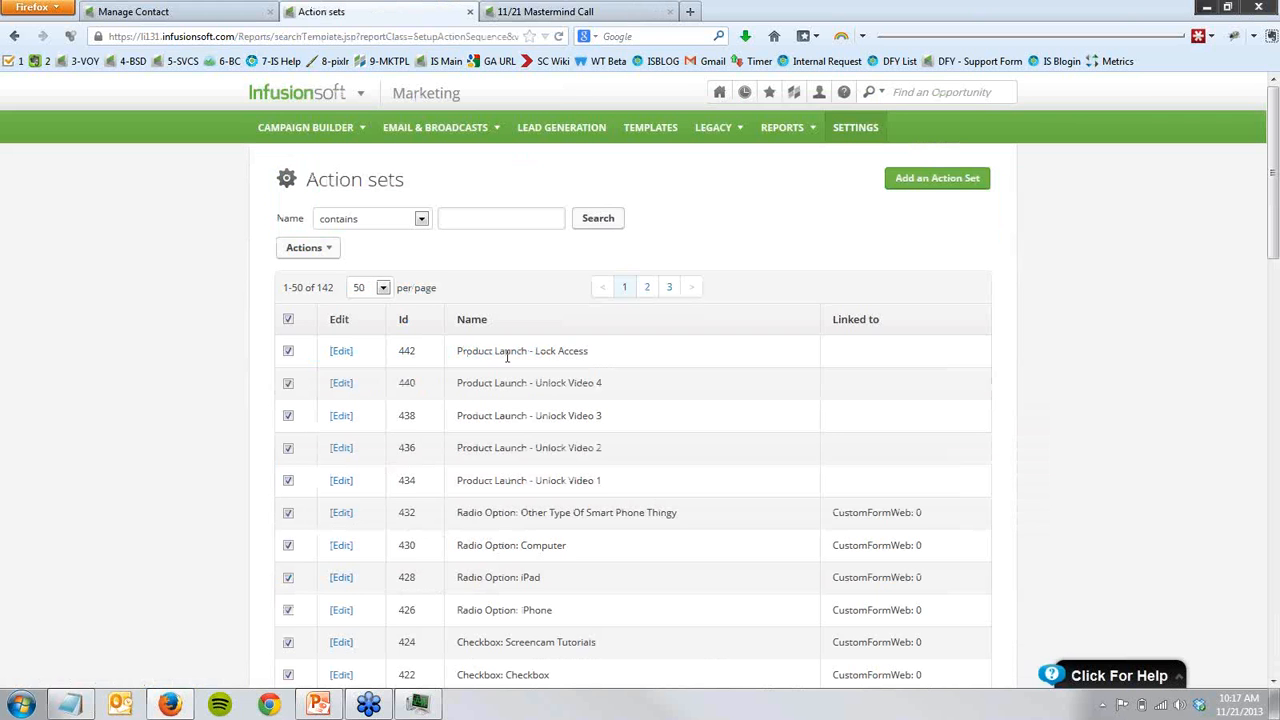
{"action": "left_click_drag", "start_coordinate": [478, 351], "coordinate": [582, 352]}
{"action": "left_click", "coordinate": [523, 352]}
{"action": "left_click", "coordinate": [348, 354]}
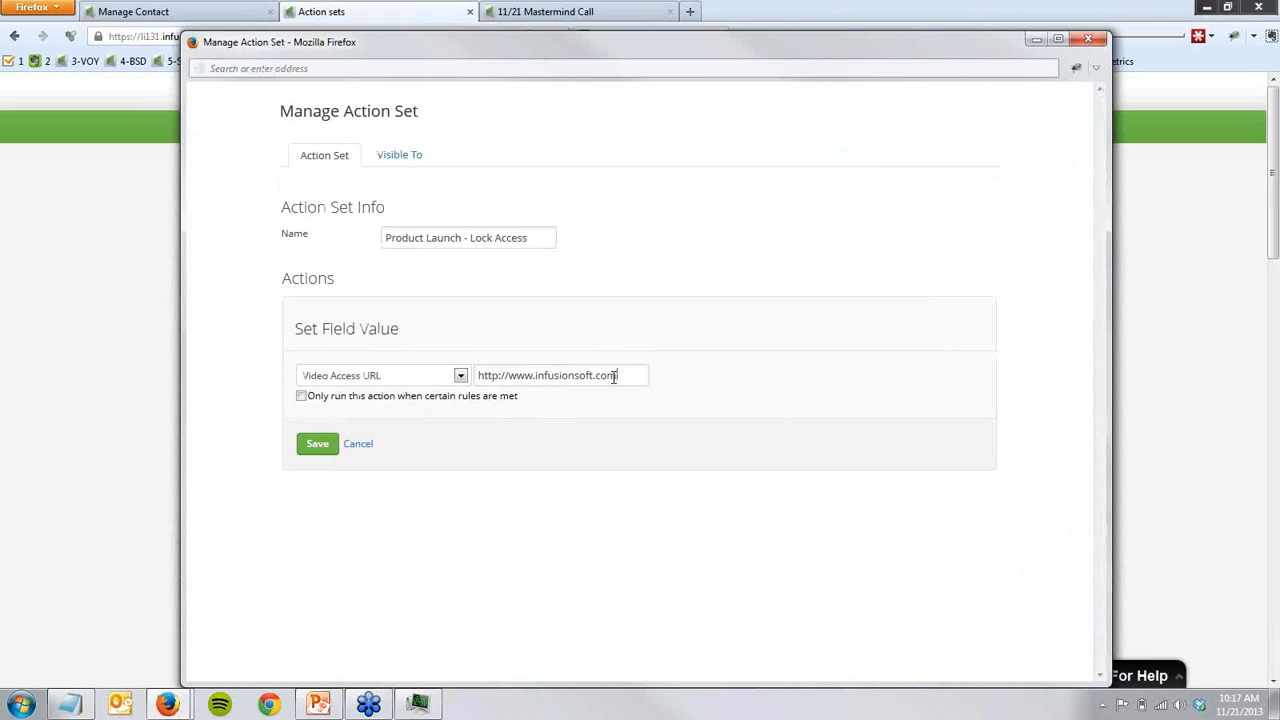
{"action": "triple_click", "coordinate": [614, 377]}
{"action": "key", "text": "ctrl+v"}
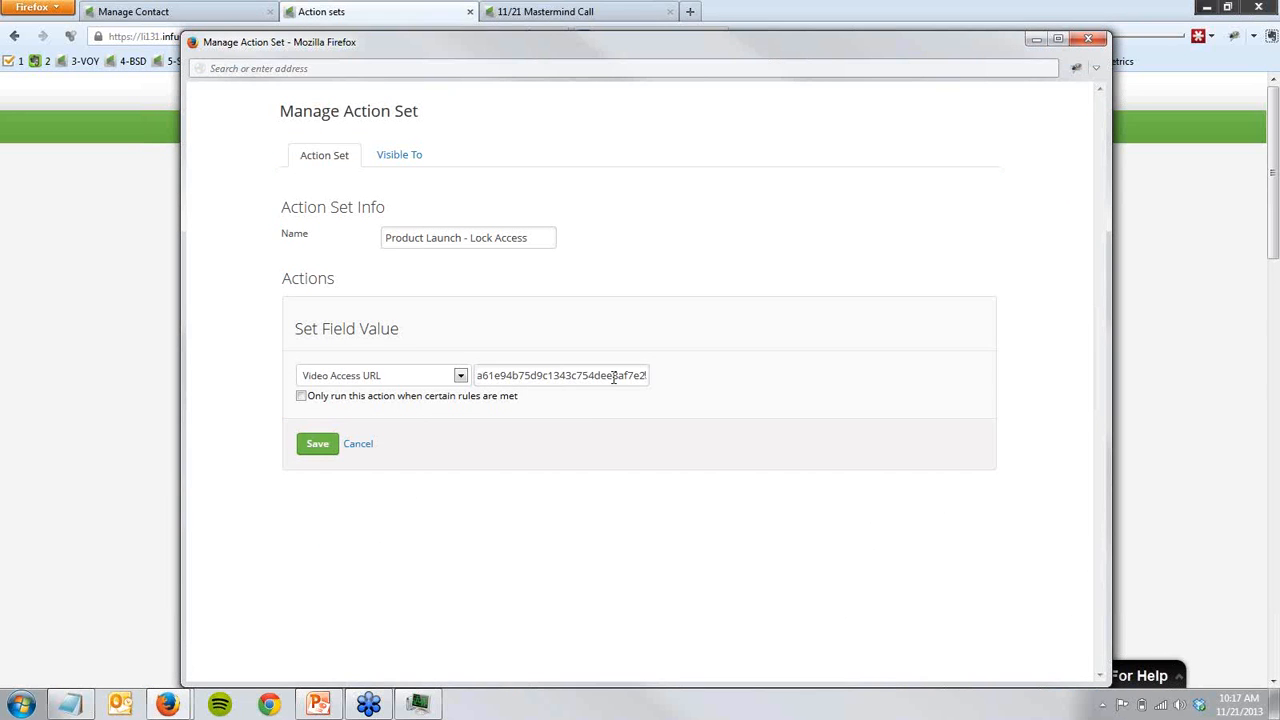
{"action": "left_click", "coordinate": [316, 444]}
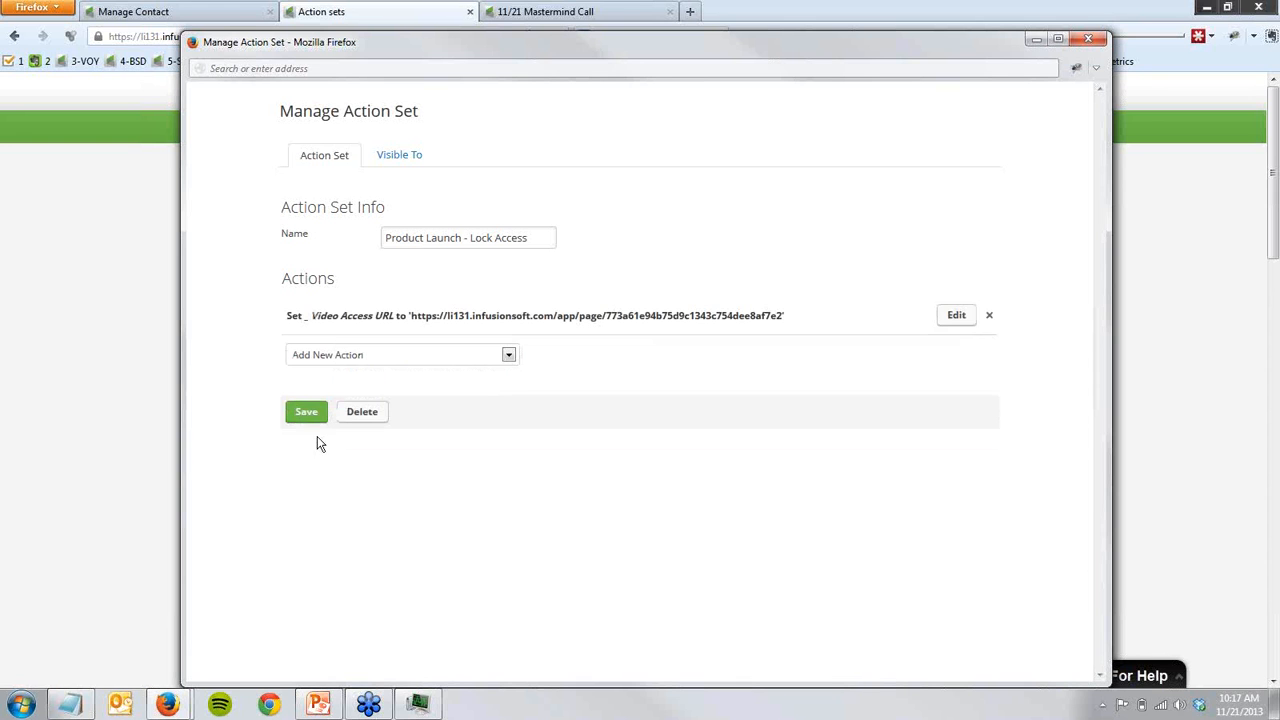
{"action": "left_click", "coordinate": [307, 413]}
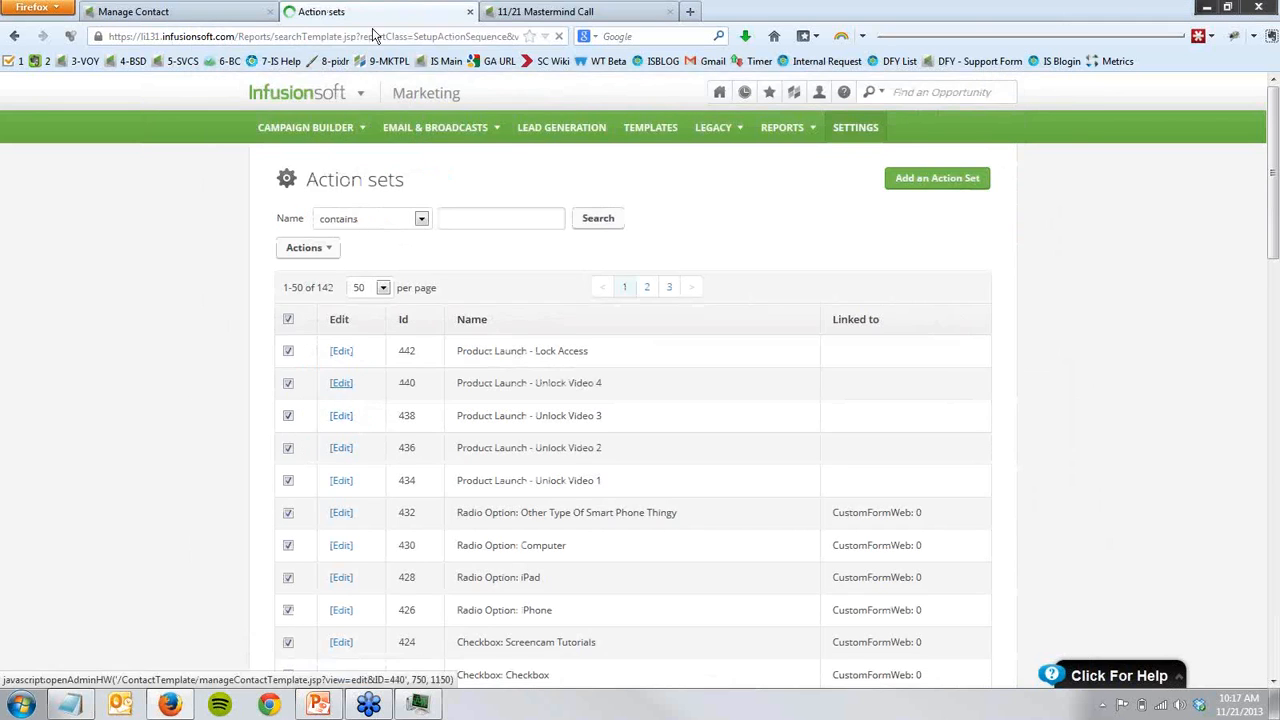
- Return to the campaign overview, find the note about the access URL set upon opt-in, and open the Video 1 Live landing page
{"action": "left_click", "coordinate": [545, 11]}
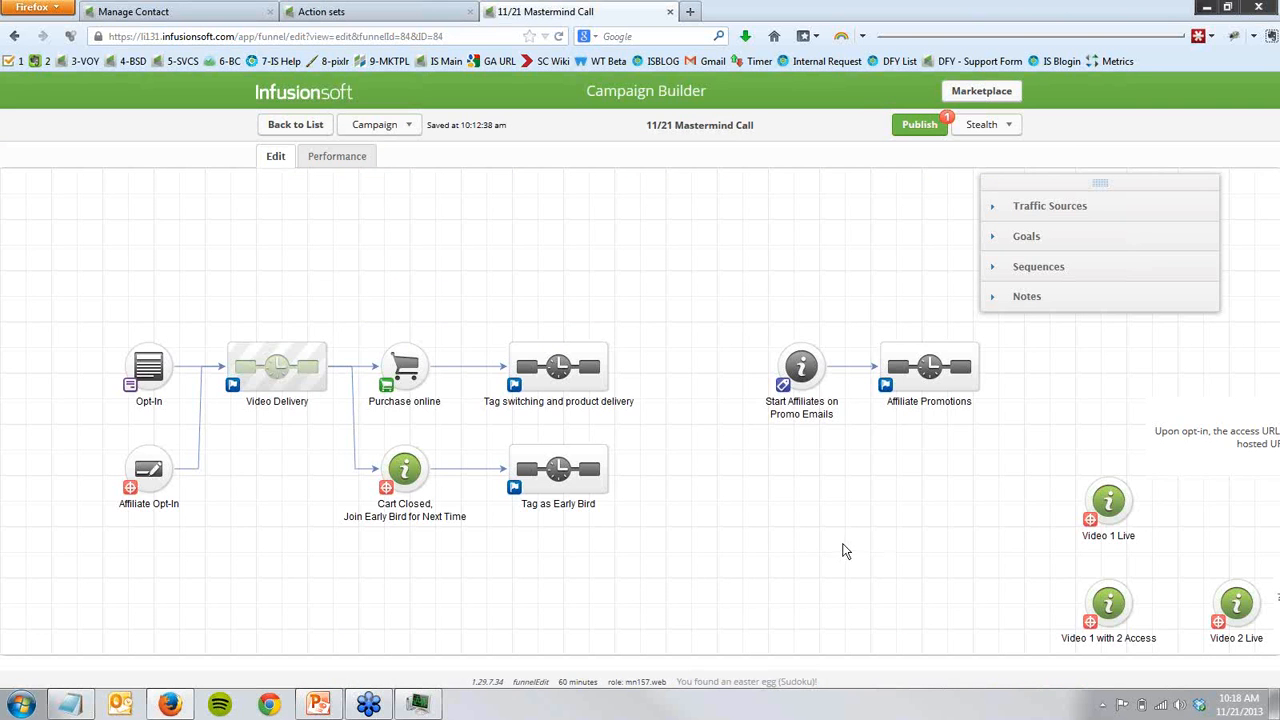
{"action": "left_click_drag", "start_coordinate": [845, 551], "coordinate": [400, 626]}
{"action": "left_click_drag", "start_coordinate": [466, 568], "coordinate": [433, 627]}
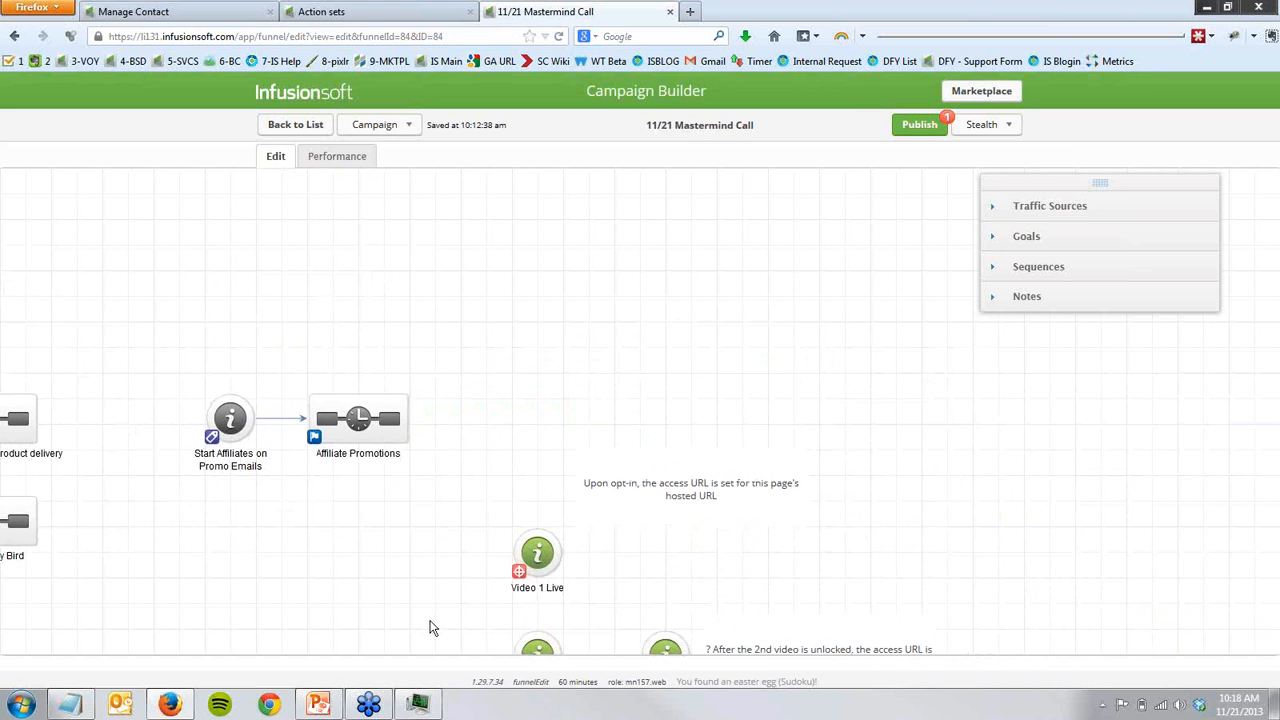
{"action": "left_click", "coordinate": [642, 498]}
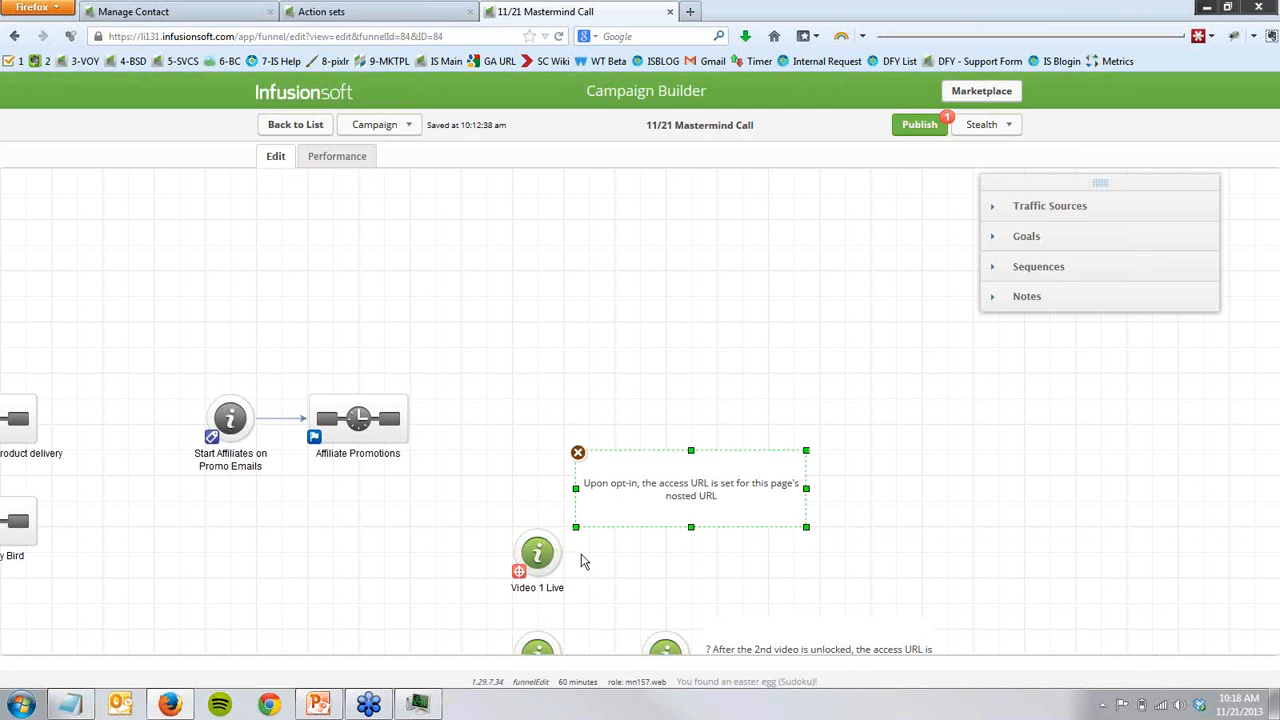
{"action": "mouse_move", "coordinate": [540, 557]}
{"action": "double_click", "coordinate": [541, 556]}
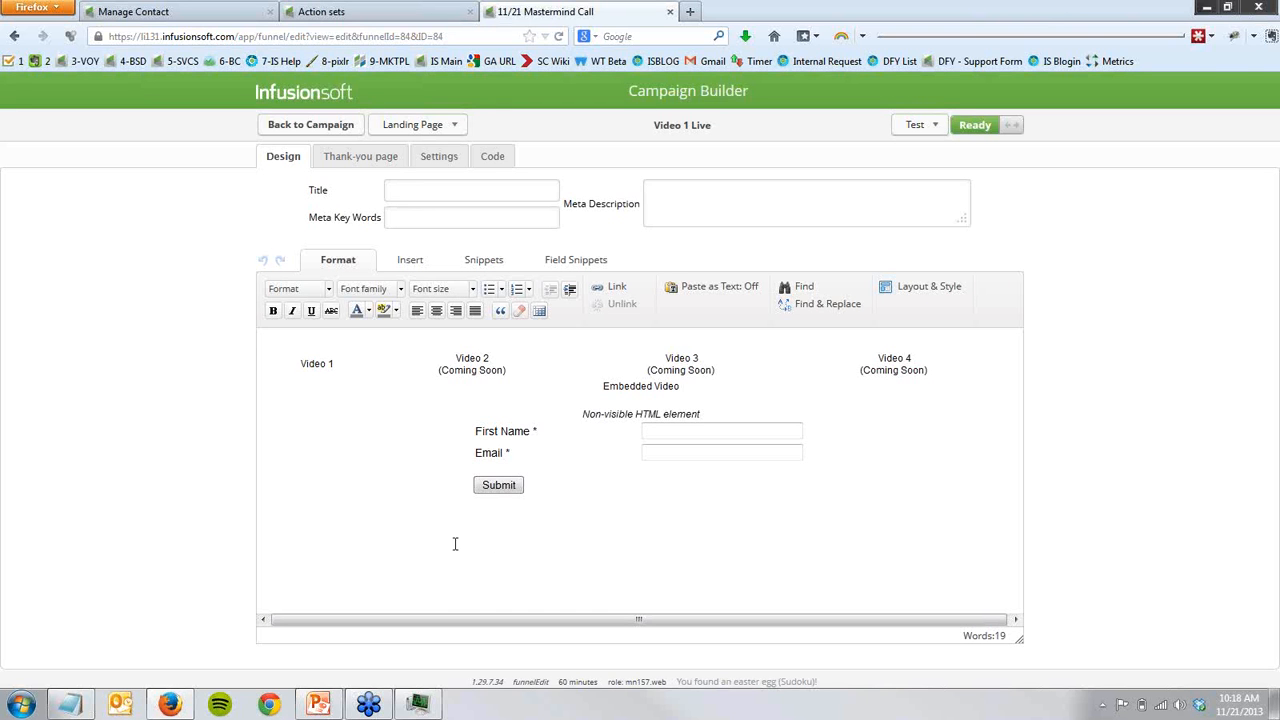
- Show the table guides around the Video 1 to Video 4 row of the landing page
{"action": "left_click", "coordinate": [322, 364]}
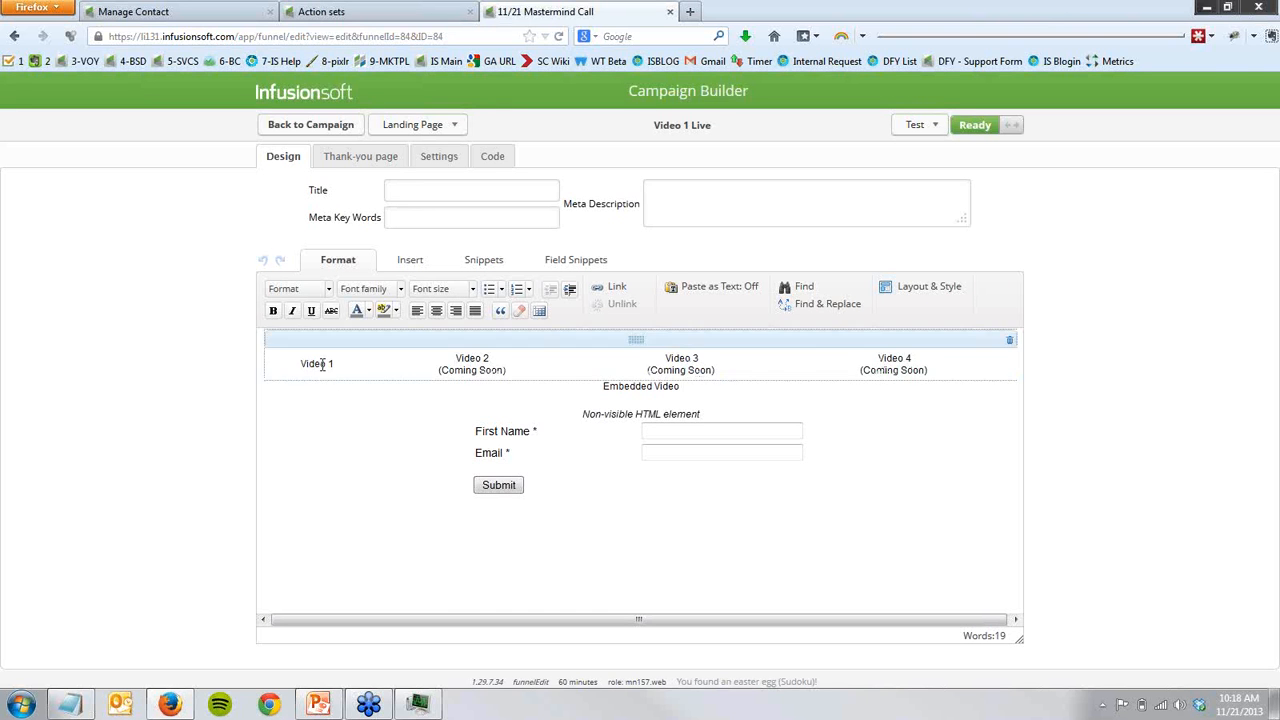
{"action": "left_click", "coordinate": [470, 360]}
{"action": "left_click", "coordinate": [665, 262]}
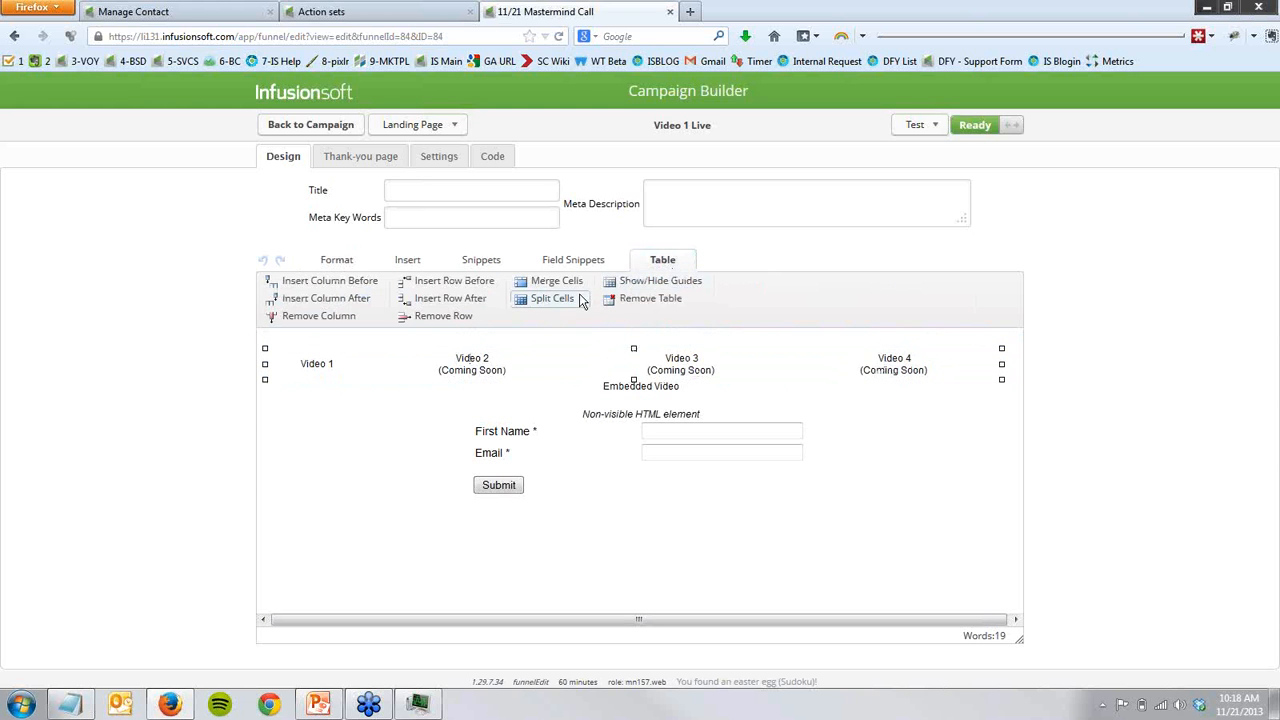
{"action": "left_click", "coordinate": [655, 281]}
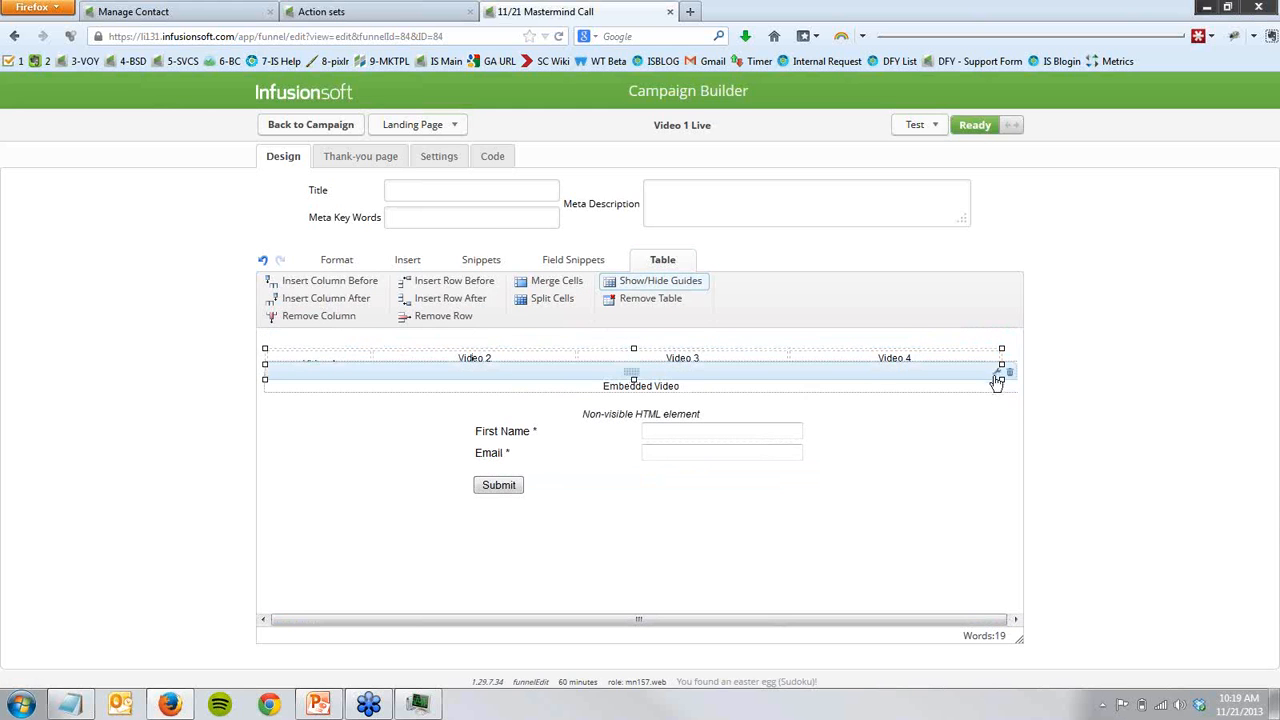
- Examine the HTML of the Embedded Video element, including its heading paragraph and YouTube iframe code, and close it without saving
{"action": "left_click", "coordinate": [997, 377]}
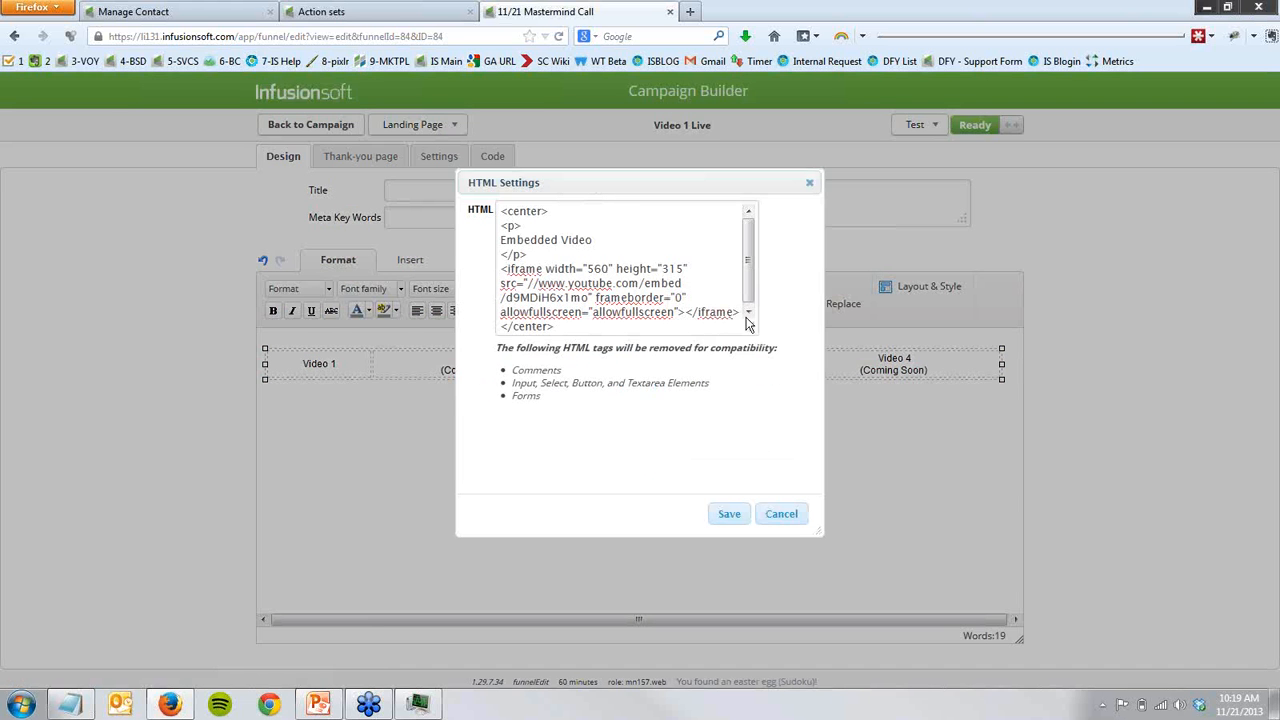
{"action": "left_click_drag", "start_coordinate": [745, 322], "coordinate": [757, 452]}
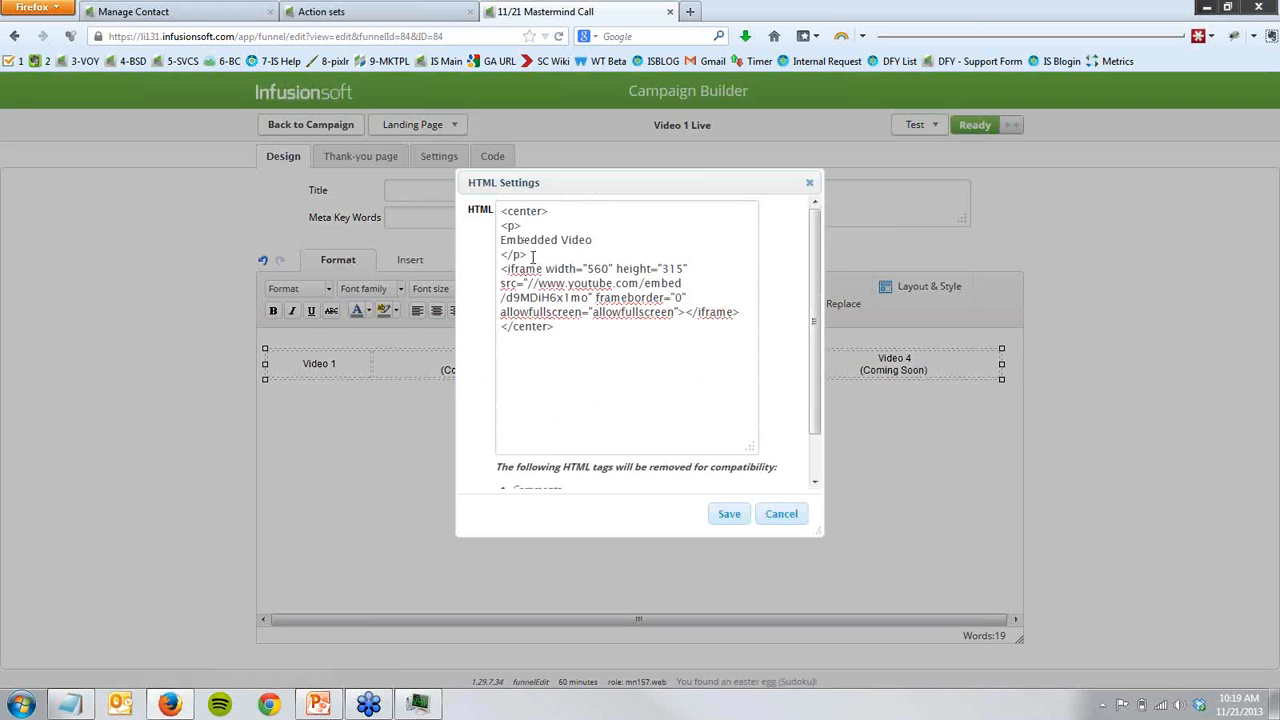
{"action": "left_click_drag", "start_coordinate": [527, 254], "coordinate": [500, 222]}
{"action": "left_click", "coordinate": [603, 231]}
{"action": "left_click", "coordinate": [809, 183]}
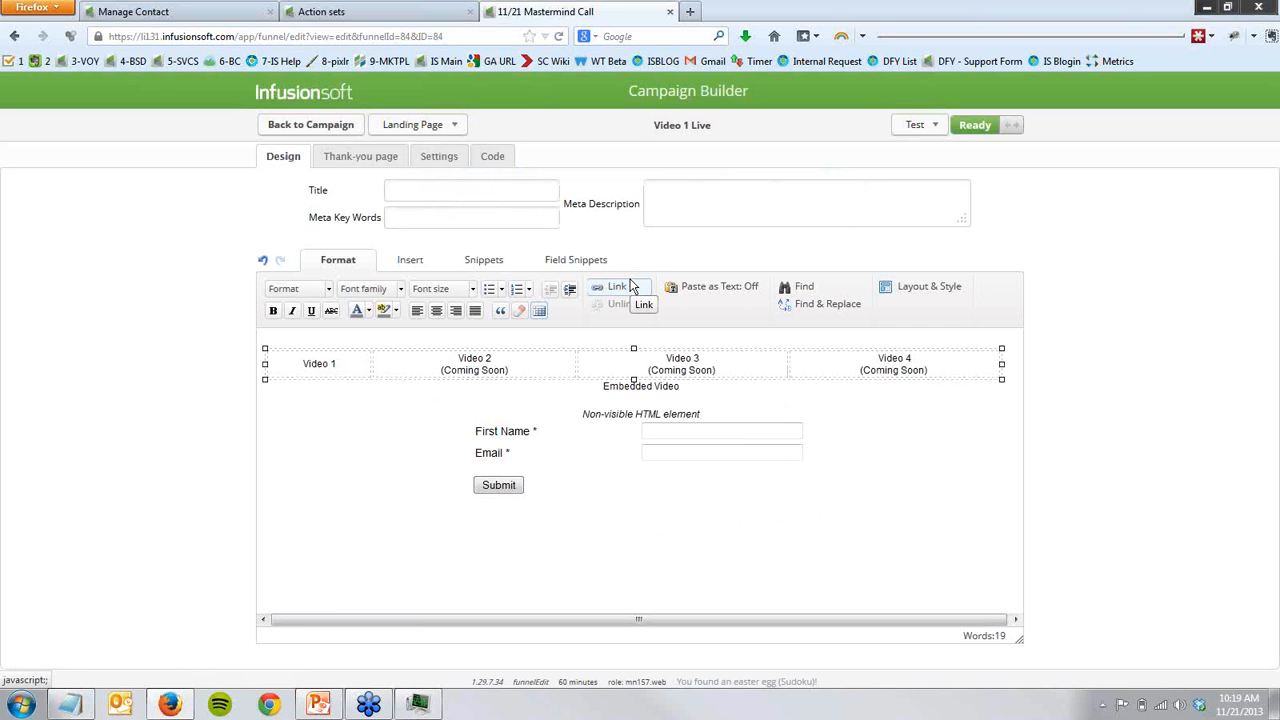
- Examine the jQuery script in the non-visible HTML element, especially its three hide() calls, and close it without saving
{"action": "left_click", "coordinate": [638, 416]}
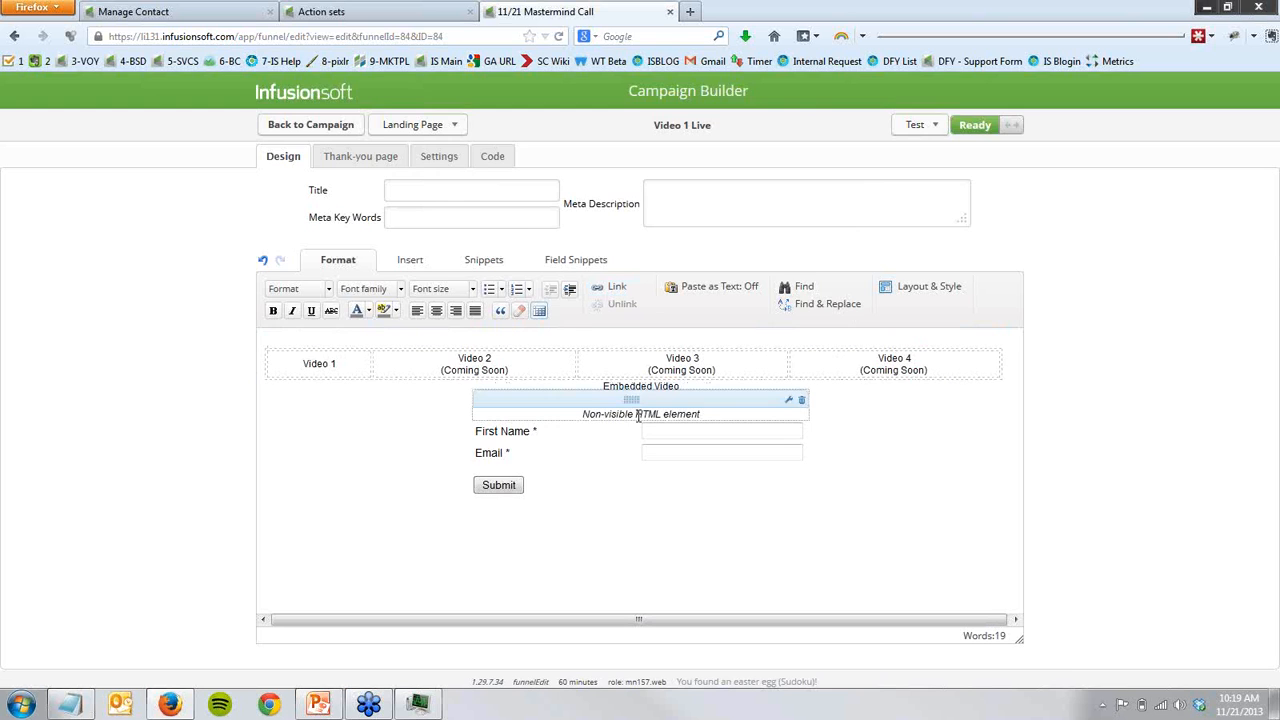
{"action": "double_click", "coordinate": [637, 416]}
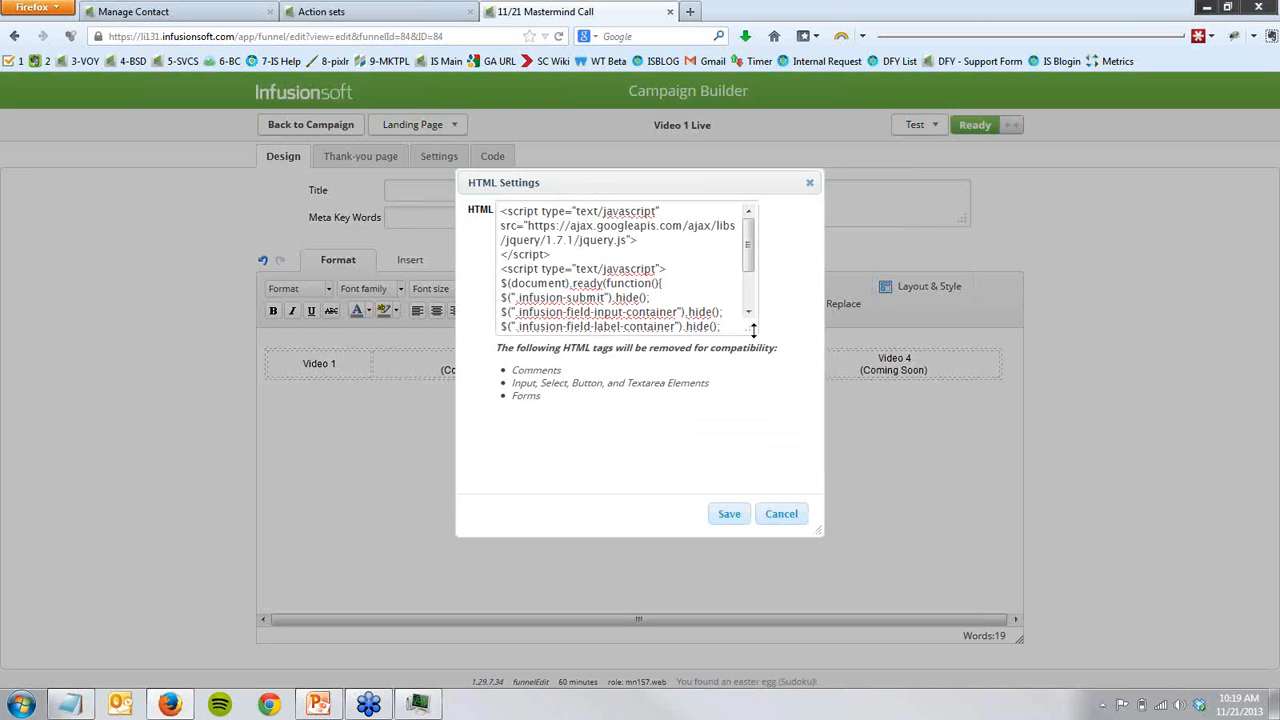
{"action": "left_click_drag", "start_coordinate": [752, 329], "coordinate": [757, 396]}
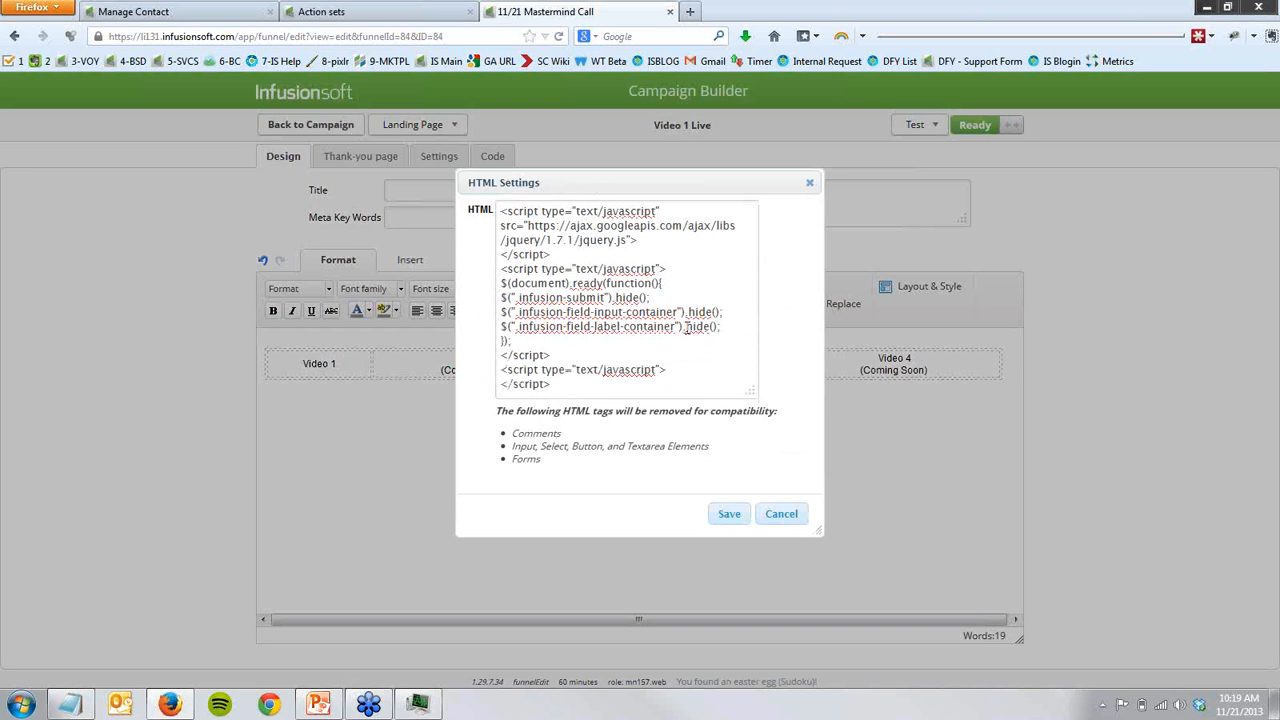
{"action": "double_click", "coordinate": [699, 327]}
{"action": "double_click", "coordinate": [699, 312]}
{"action": "double_click", "coordinate": [628, 297]}
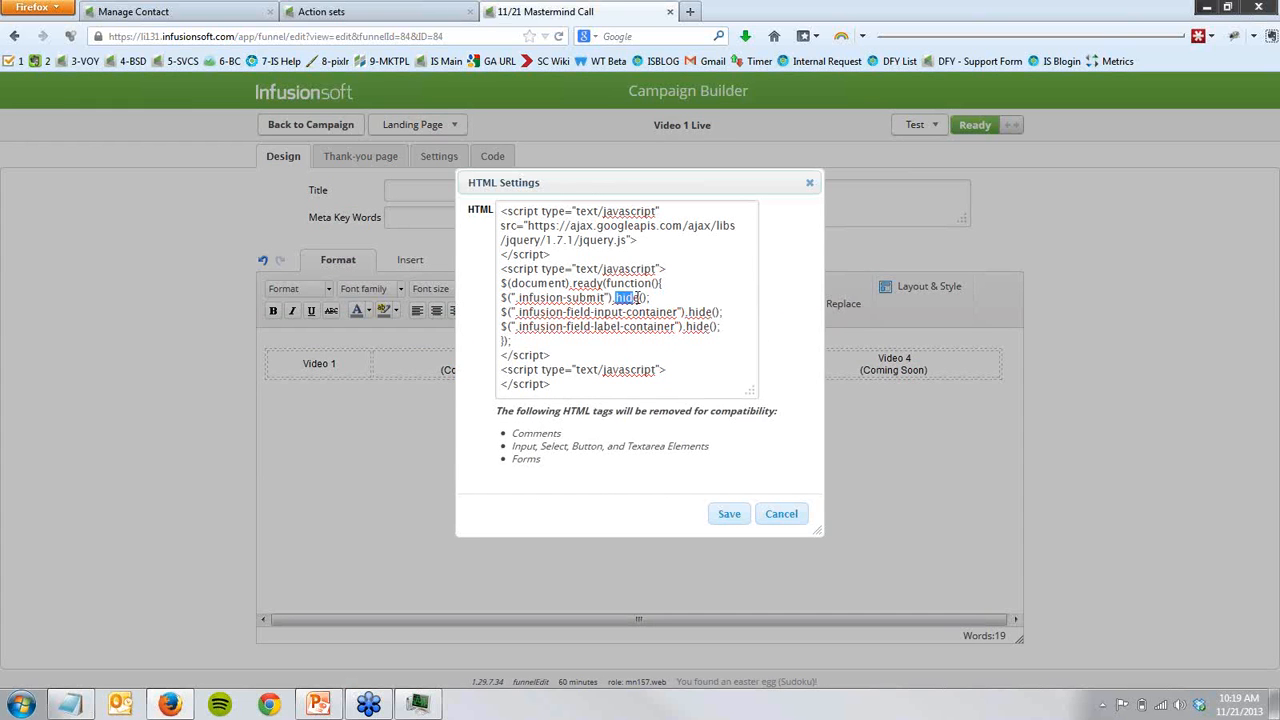
{"action": "left_click", "coordinate": [718, 358]}
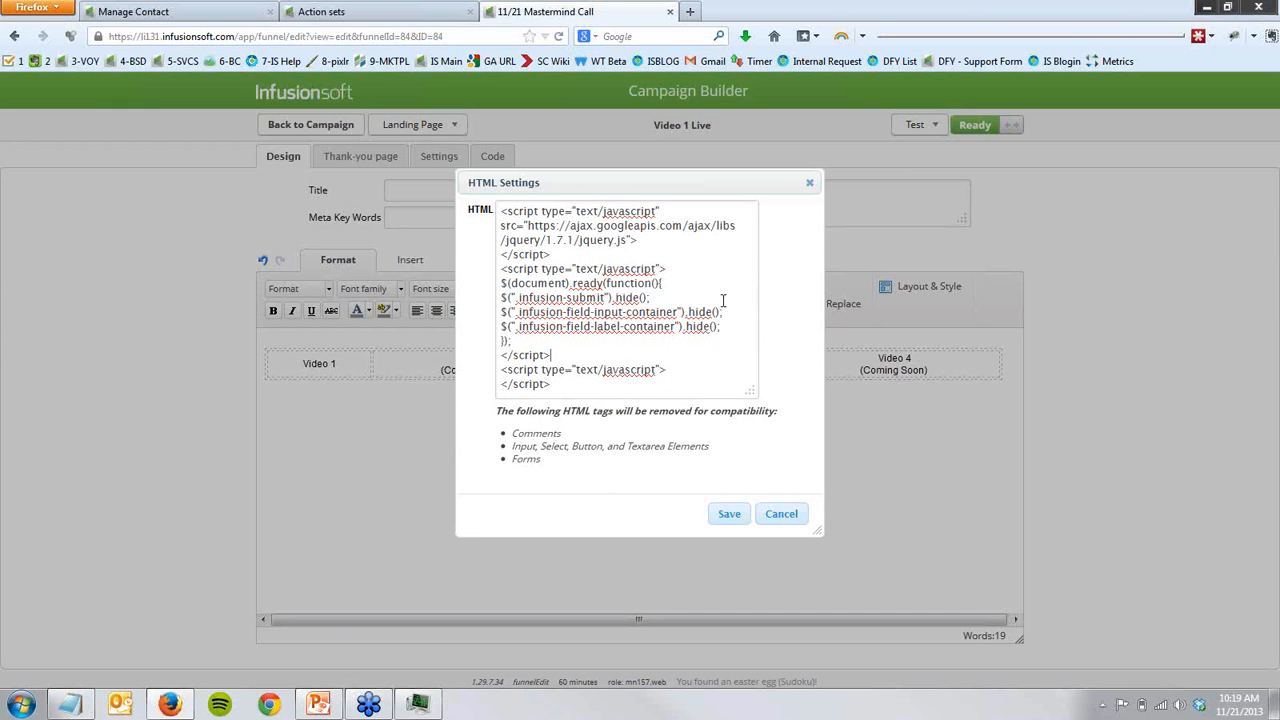
{"action": "left_click", "coordinate": [808, 185]}
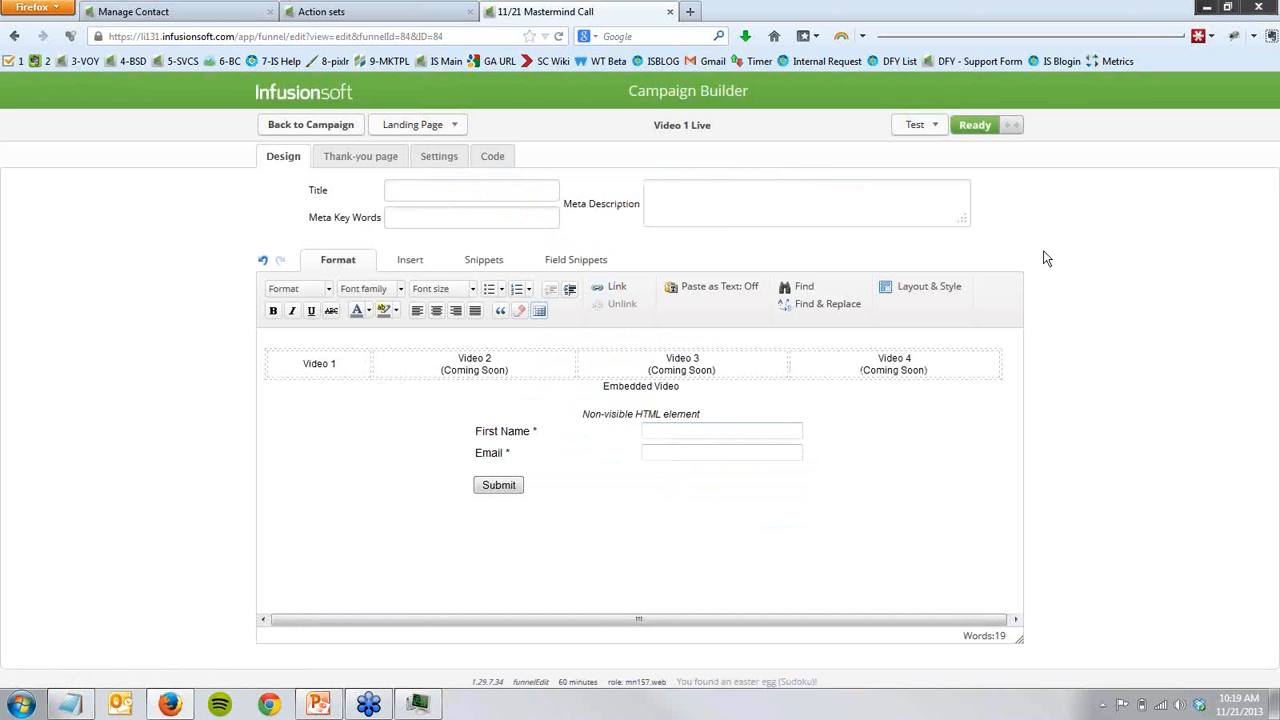
- View the hosted version of the Video 1 Live page through its Landing Page URL and close it
{"action": "left_click", "coordinate": [497, 160]}
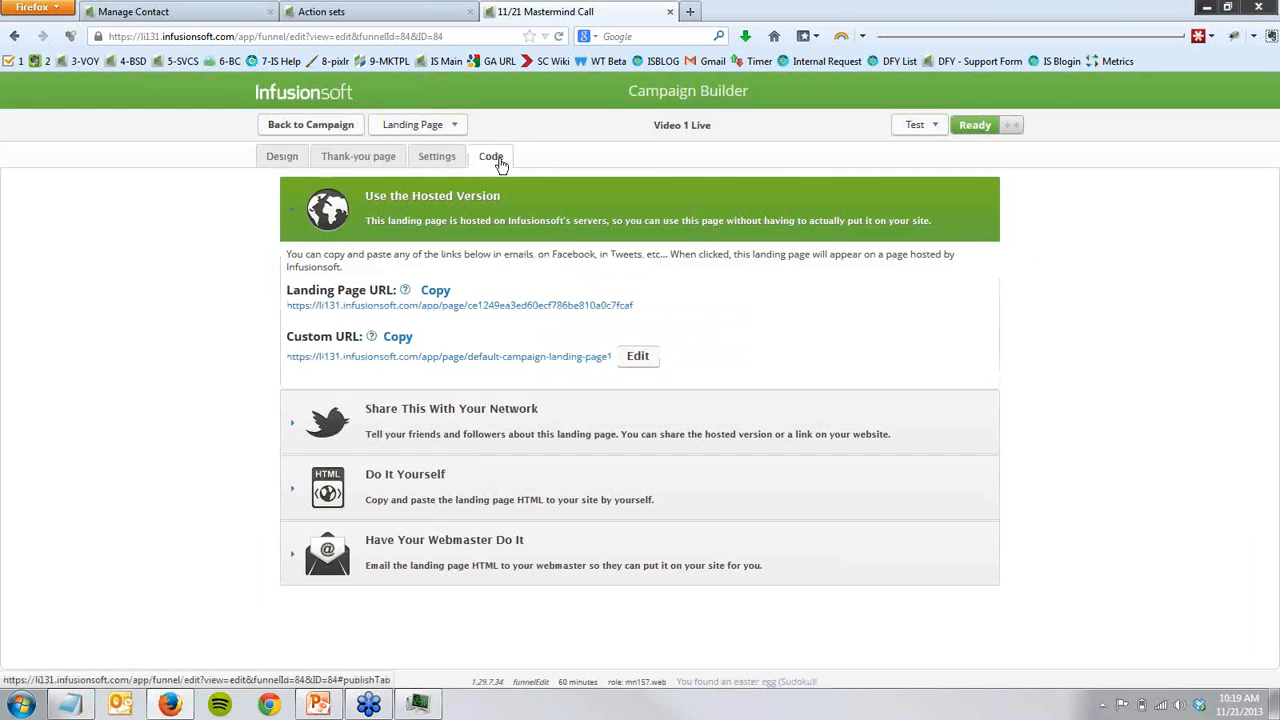
{"action": "left_click", "coordinate": [497, 310]}
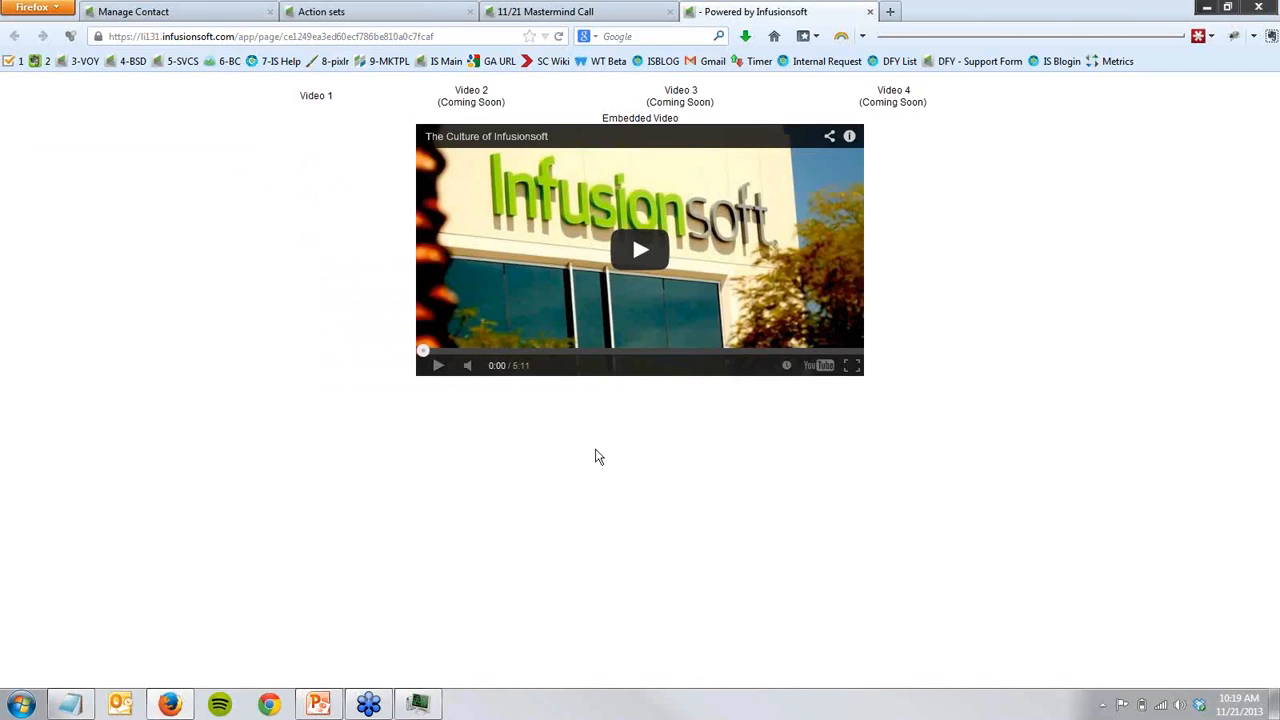
{"action": "left_click", "coordinate": [870, 14]}
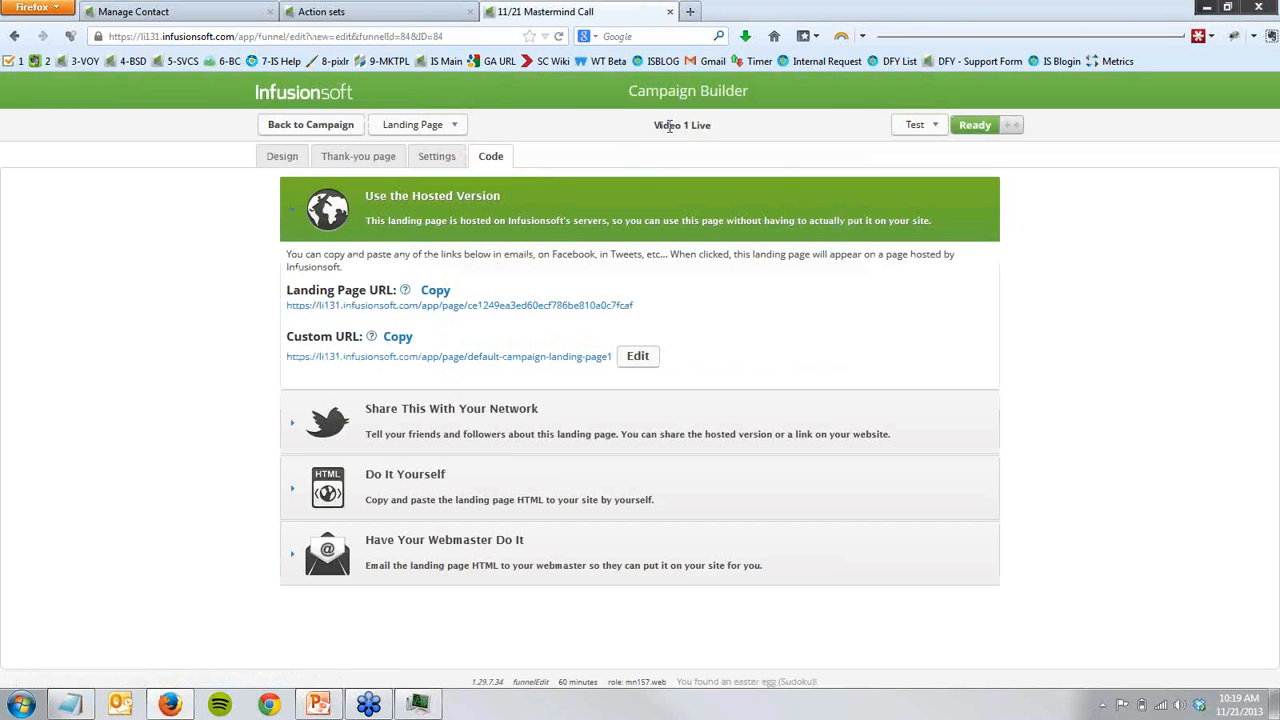
- Copy the Landing Page URL of Video 1 Live, set it as the Video Access URL in Product Launch - Unlock Video 1, and save the action set
{"action": "right_click", "coordinate": [450, 312]}
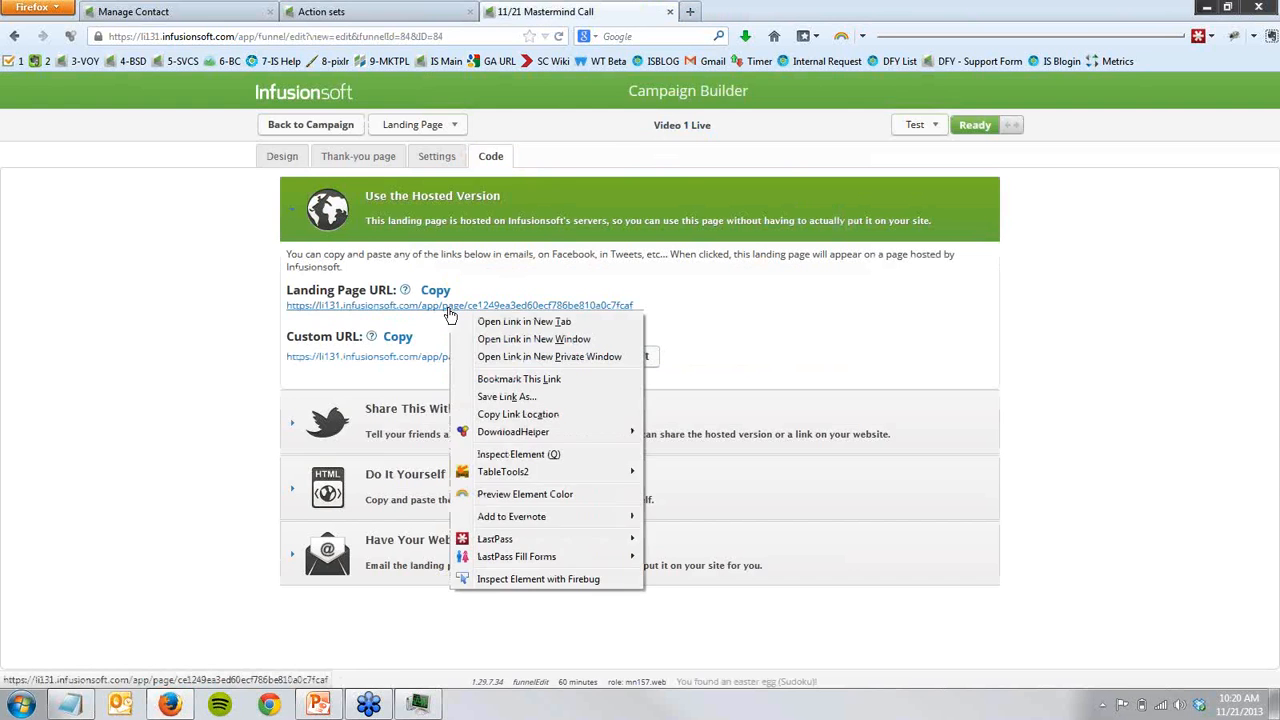
{"action": "left_click", "coordinate": [517, 414]}
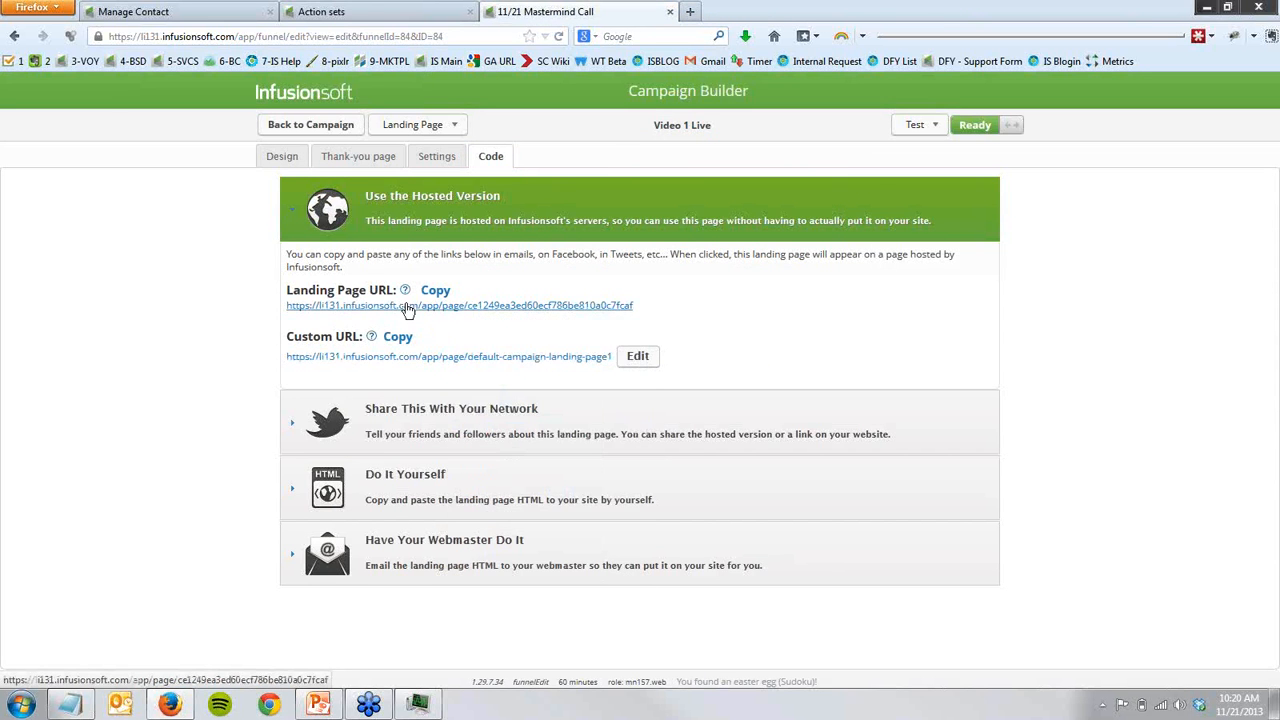
{"action": "left_click", "coordinate": [358, 10]}
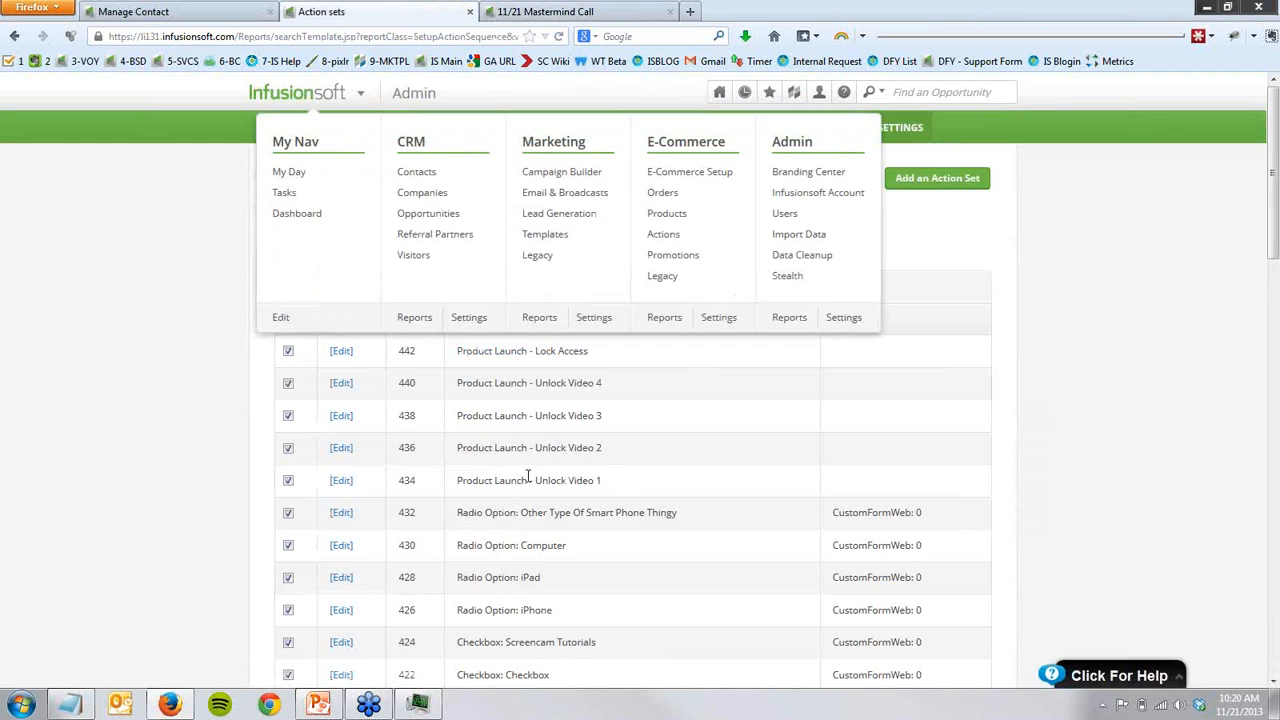
{"action": "left_click", "coordinate": [357, 488]}
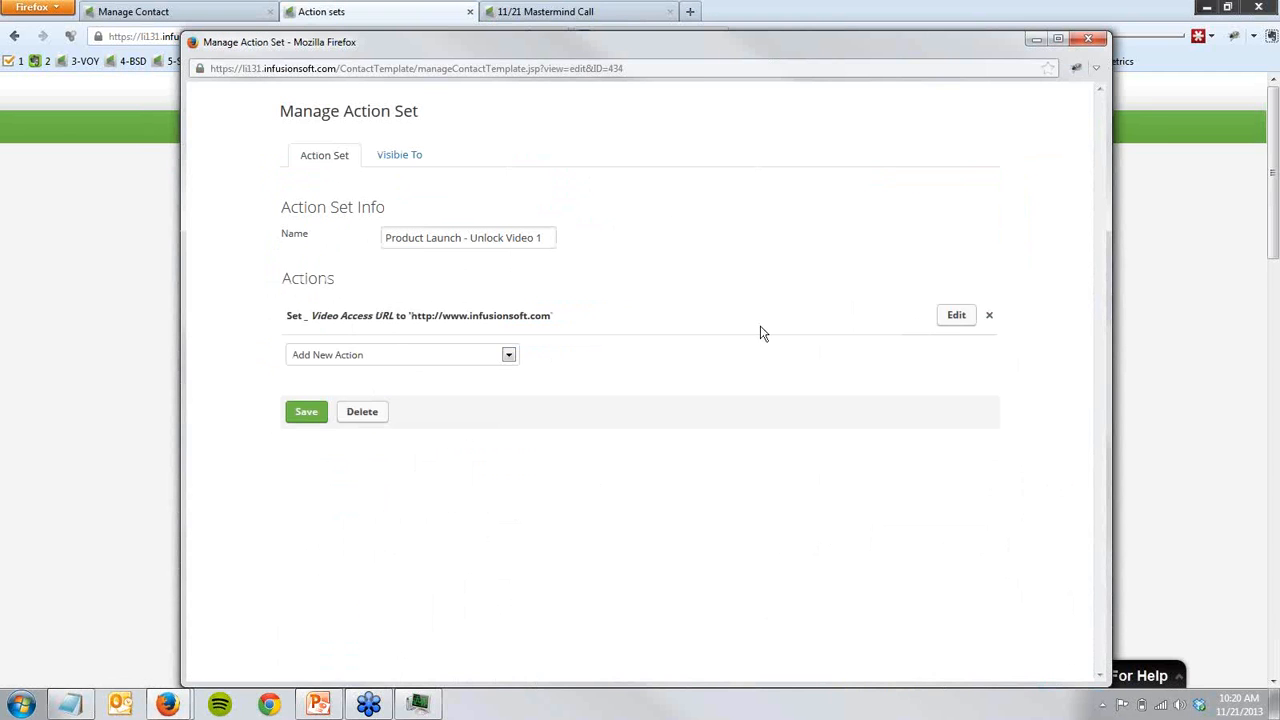
{"action": "left_click", "coordinate": [954, 316]}
{"action": "triple_click", "coordinate": [548, 375]}
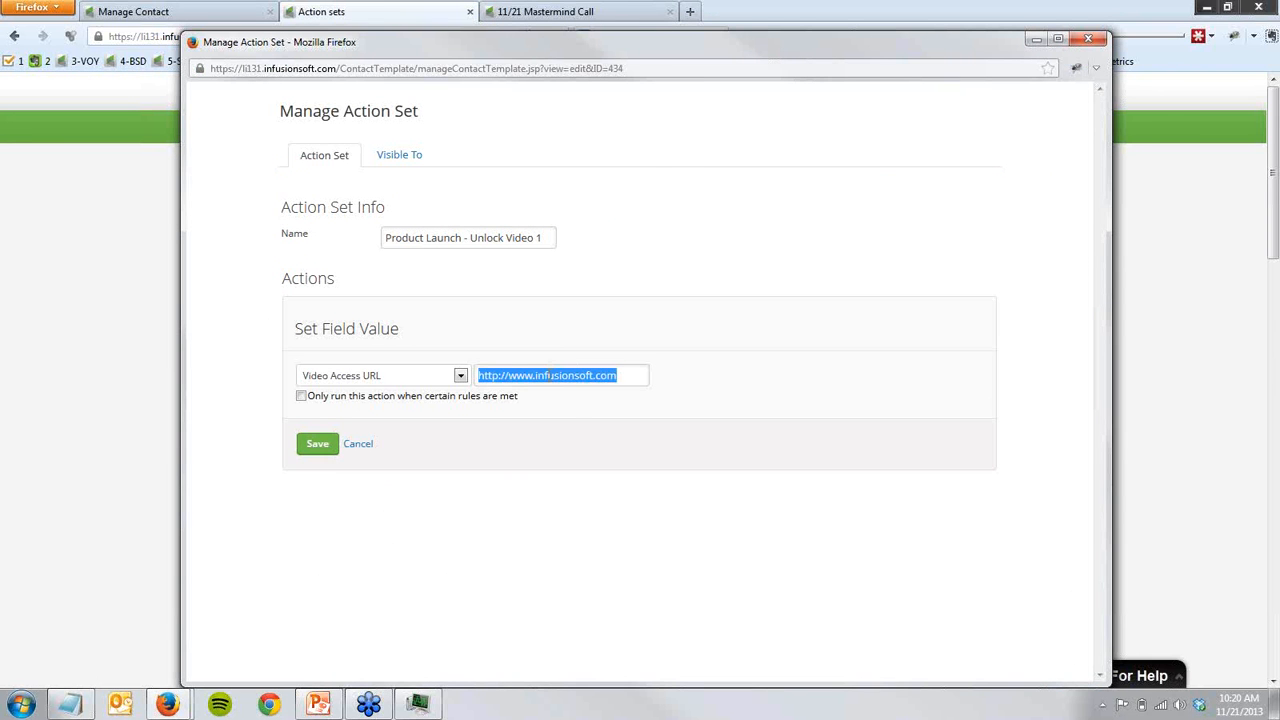
{"action": "key", "text": "ctrl+v"}
{"action": "left_click", "coordinate": [318, 446]}
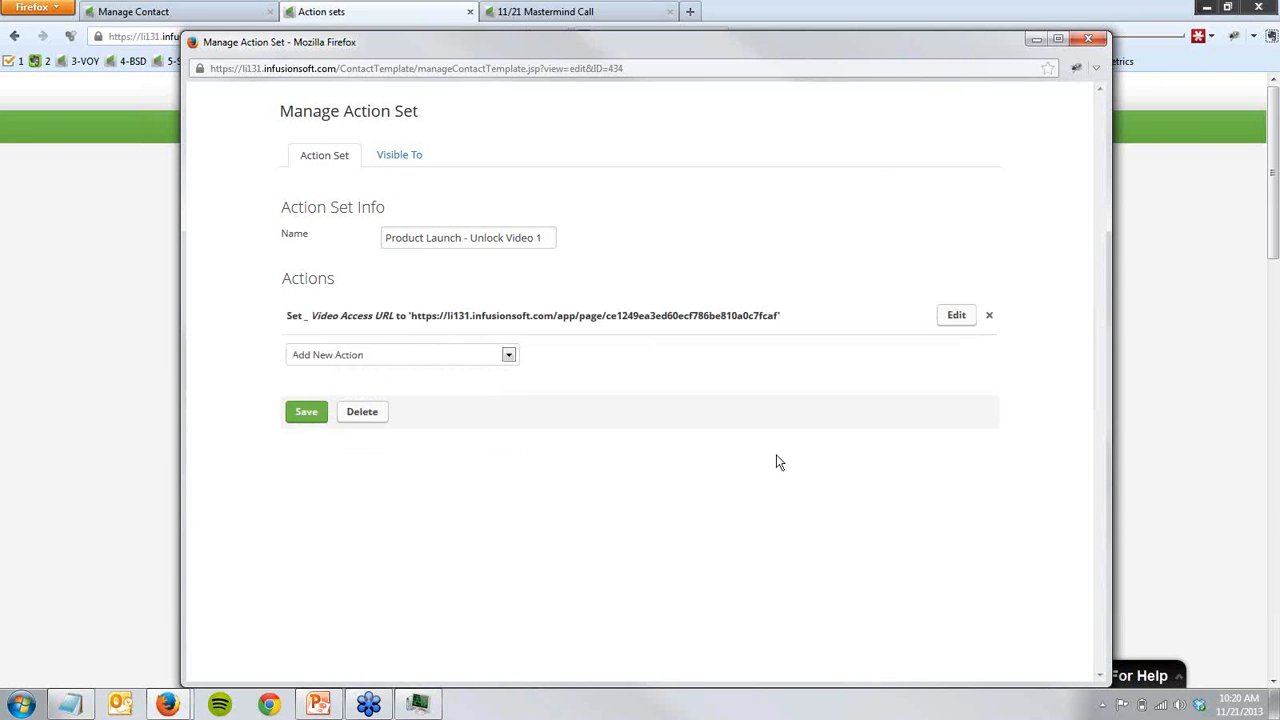
{"action": "left_click", "coordinate": [306, 412]}
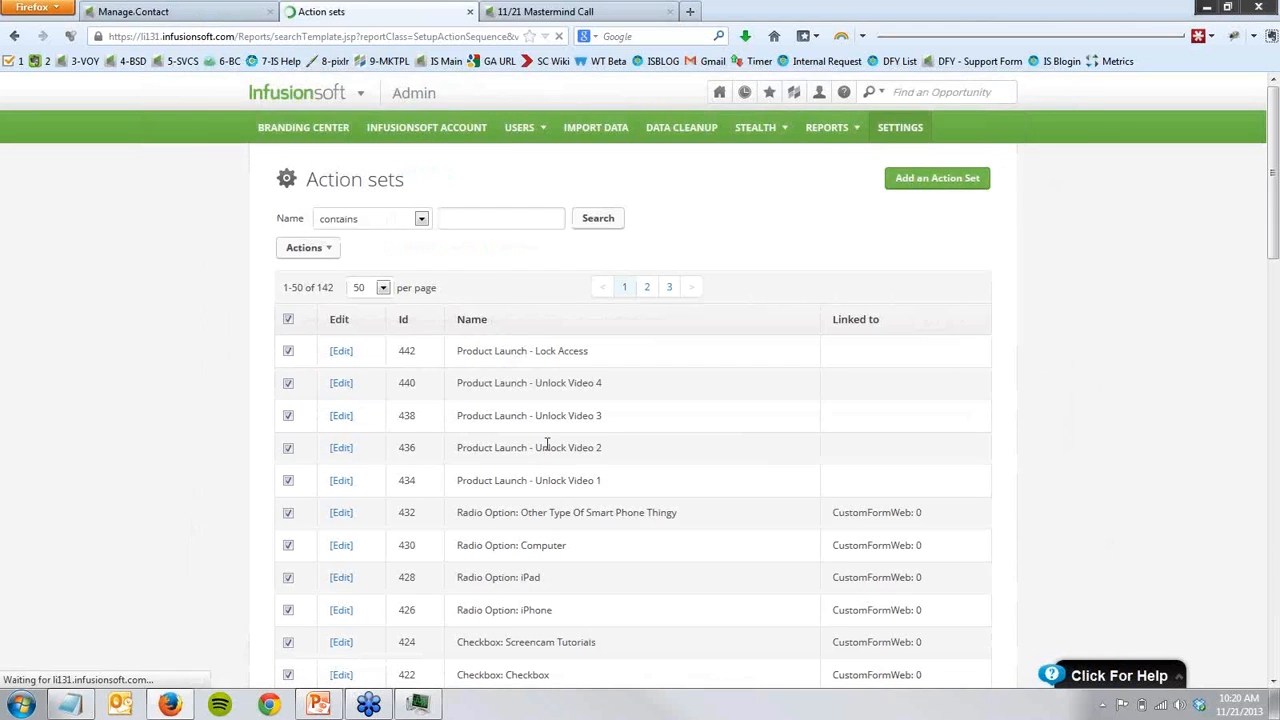
- Review the video landing pages in the 11/21 Mastermind Call campaign and examine the Video 2 Live page before returning to the campaign
{"action": "key", "text": "ctrl+Tab"}
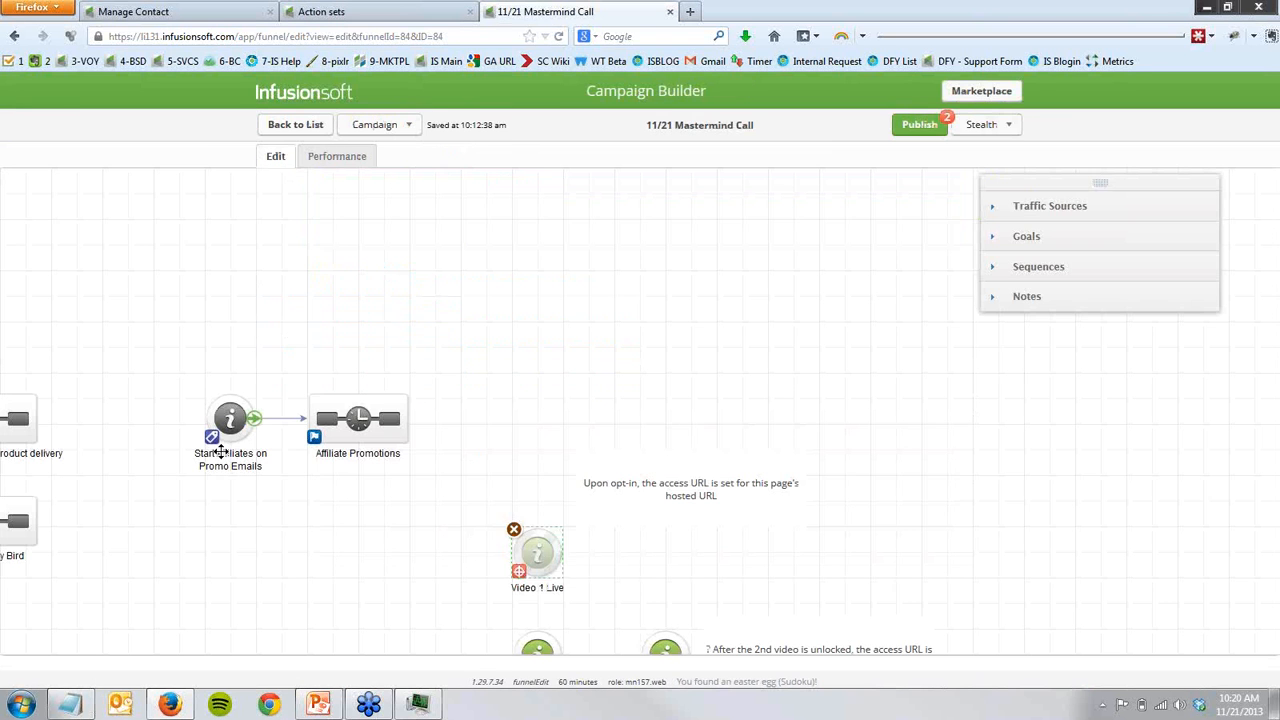
{"action": "left_click", "coordinate": [332, 610]}
{"action": "left_click_drag", "start_coordinate": [383, 606], "coordinate": [256, 351]}
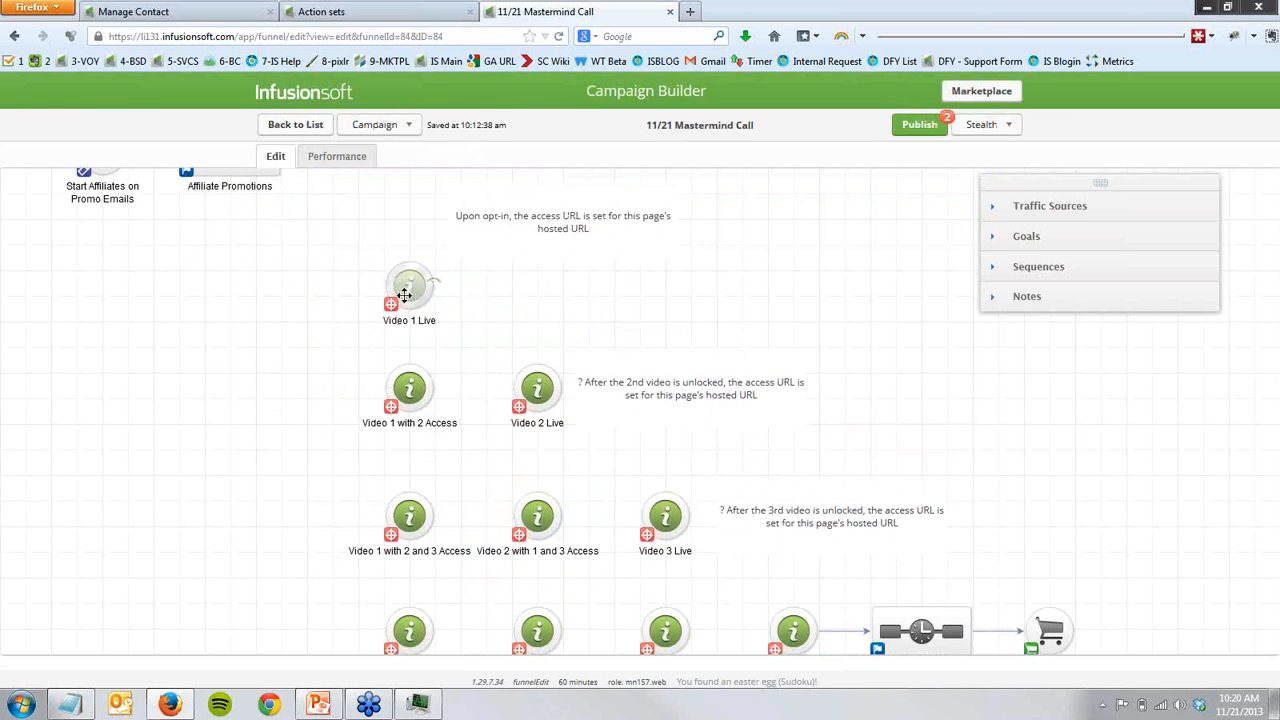
{"action": "left_click_drag", "start_coordinate": [336, 237], "coordinate": [460, 335]}
{"action": "mouse_move", "coordinate": [424, 400]}
{"action": "double_click", "coordinate": [540, 397]}
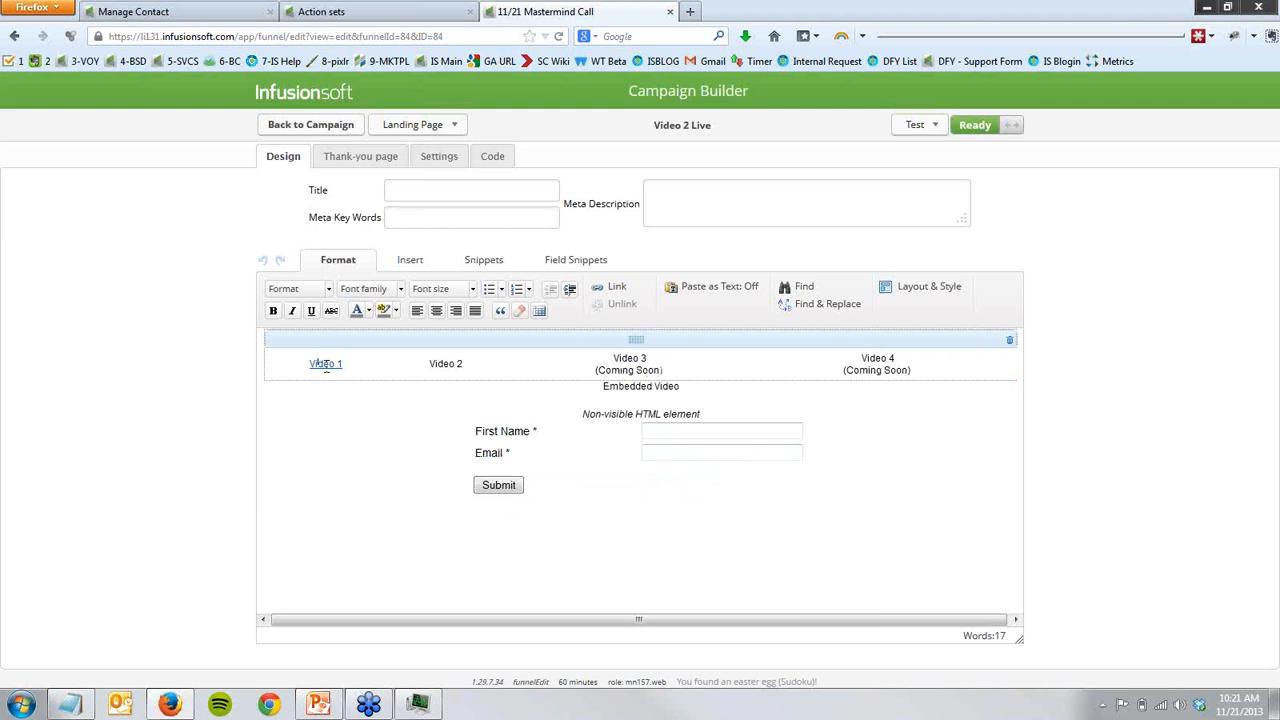
{"action": "left_click", "coordinate": [310, 128]}
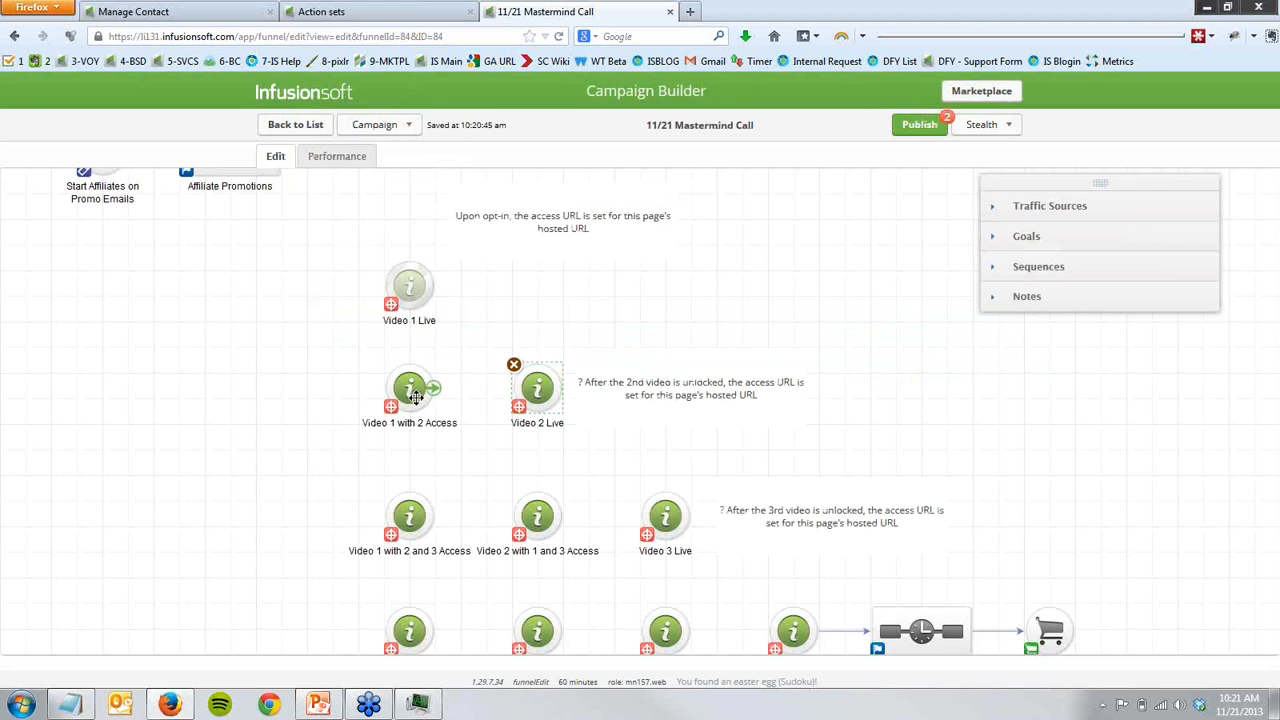
- Examine the Video 1 to Video 4 row of the Video 1 with 2 Access page and return to the campaign
{"action": "double_click", "coordinate": [415, 397]}
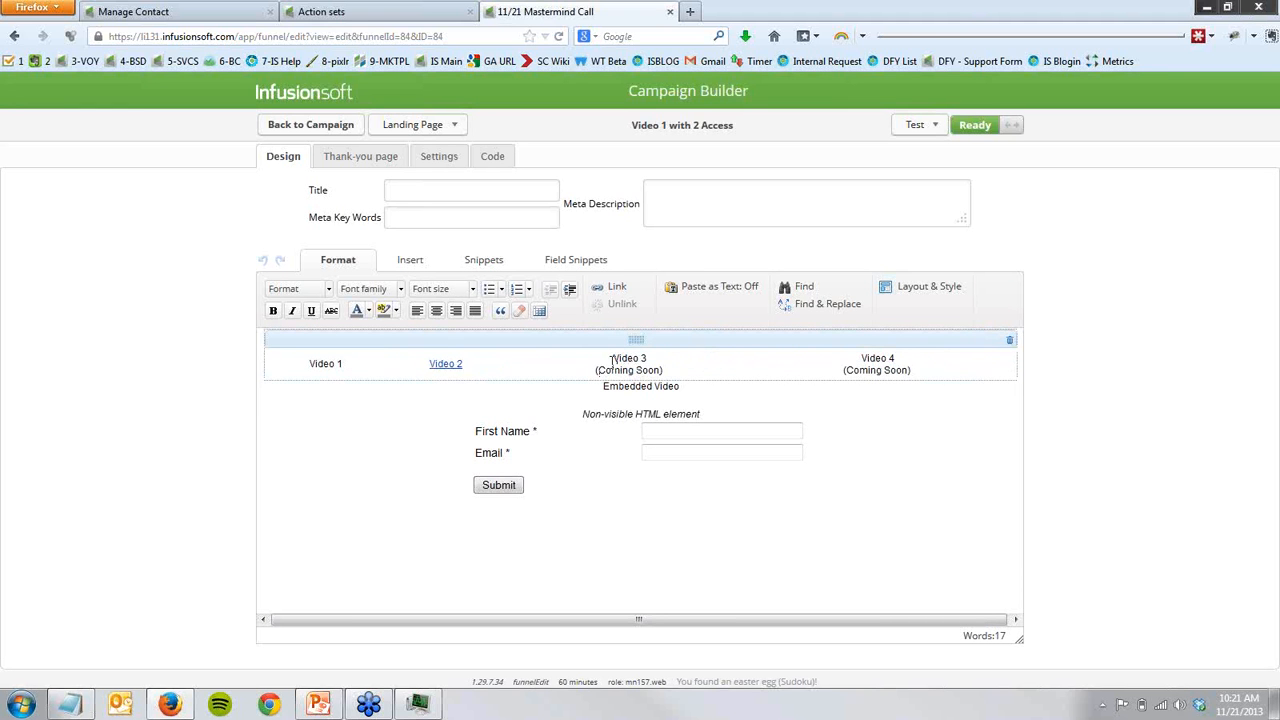
{"action": "left_click_drag", "start_coordinate": [585, 358], "coordinate": [679, 373]}
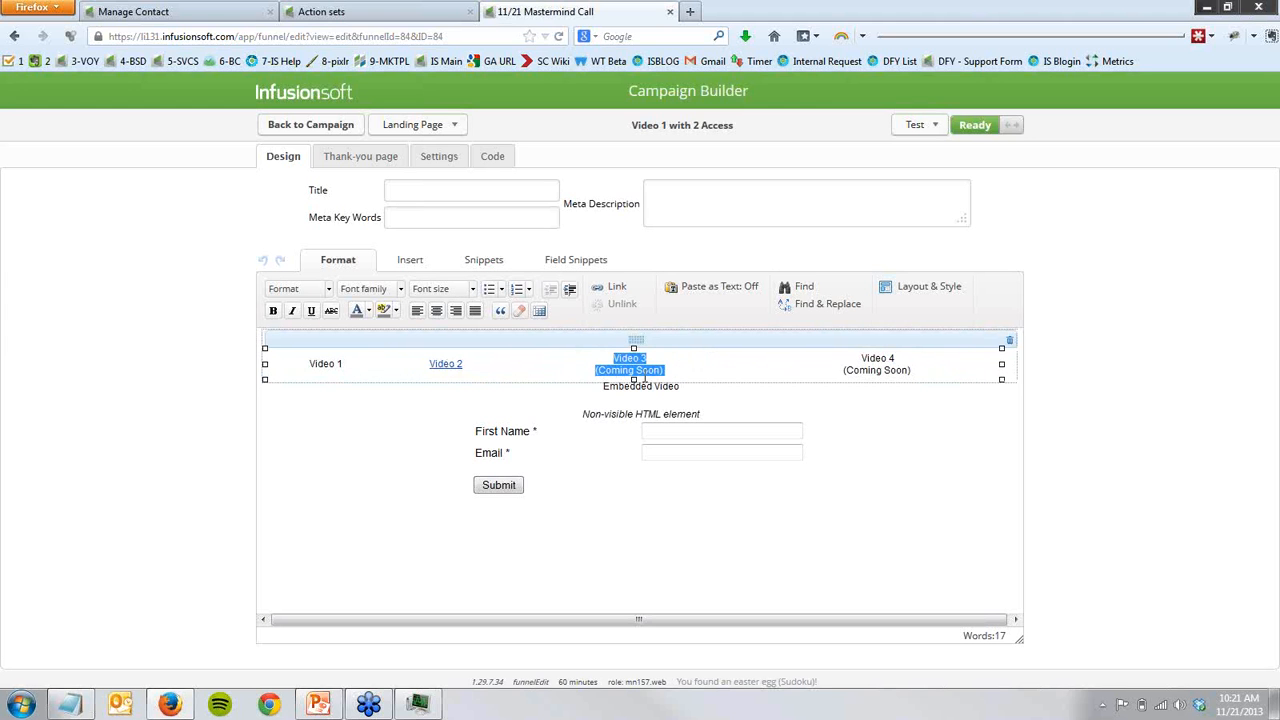
{"action": "left_click", "coordinate": [460, 373]}
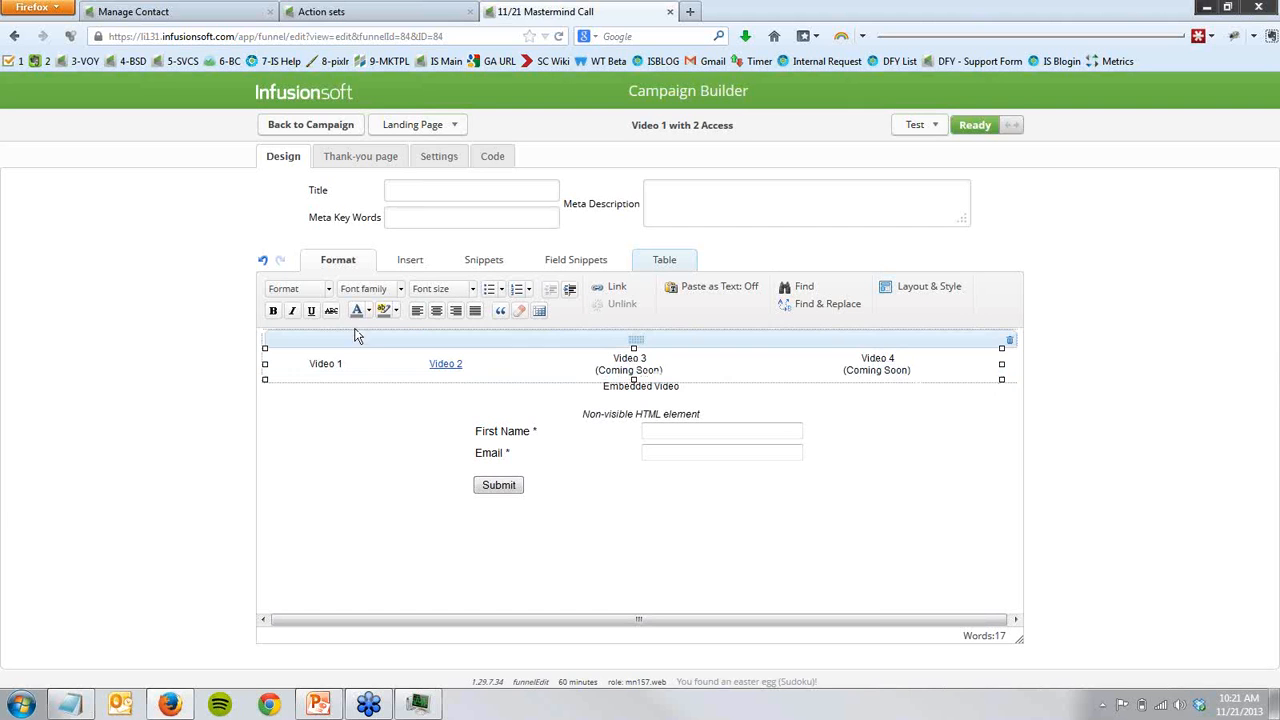
{"action": "left_click", "coordinate": [331, 129]}
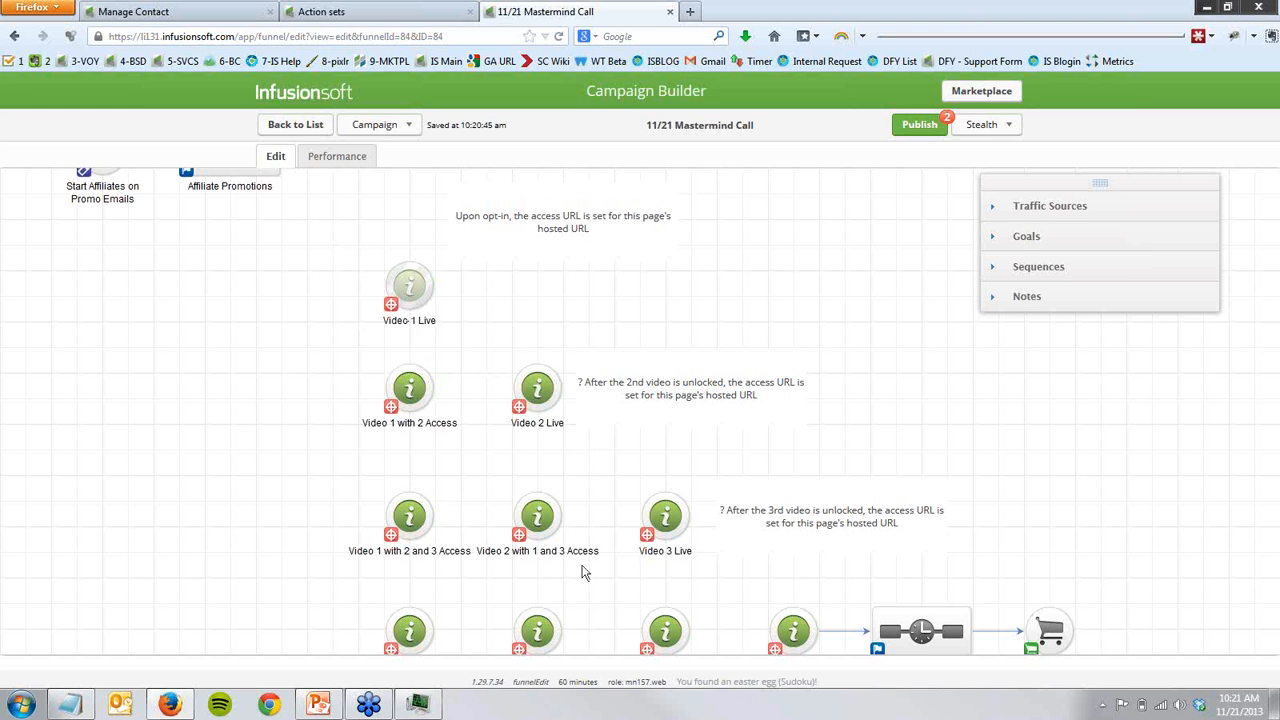
- Copy the hosted Landing Page URL of the Video 2 Live landing page
{"action": "left_click_drag", "start_coordinate": [334, 240], "coordinate": [496, 341]}
{"action": "left_click", "coordinate": [338, 358]}
{"action": "left_click_drag", "start_coordinate": [307, 345], "coordinate": [631, 457]}
{"action": "double_click", "coordinate": [546, 402]}
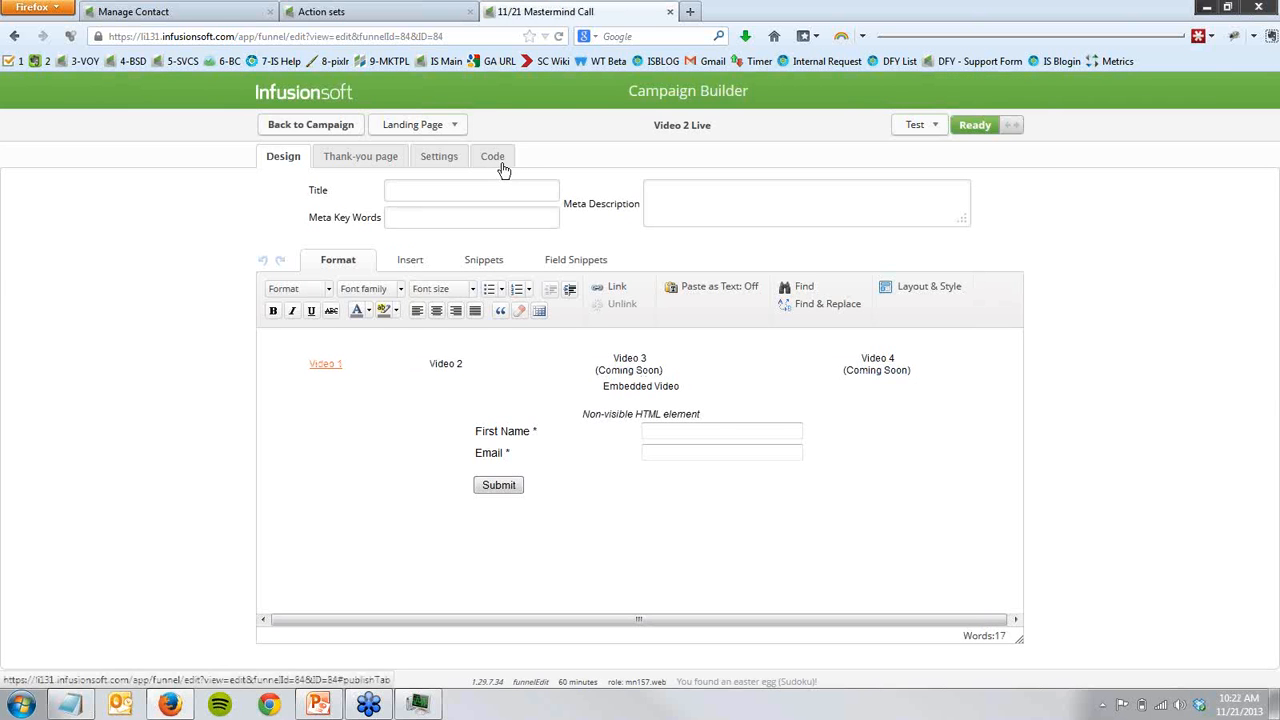
{"action": "left_click", "coordinate": [501, 163]}
{"action": "right_click", "coordinate": [473, 314]}
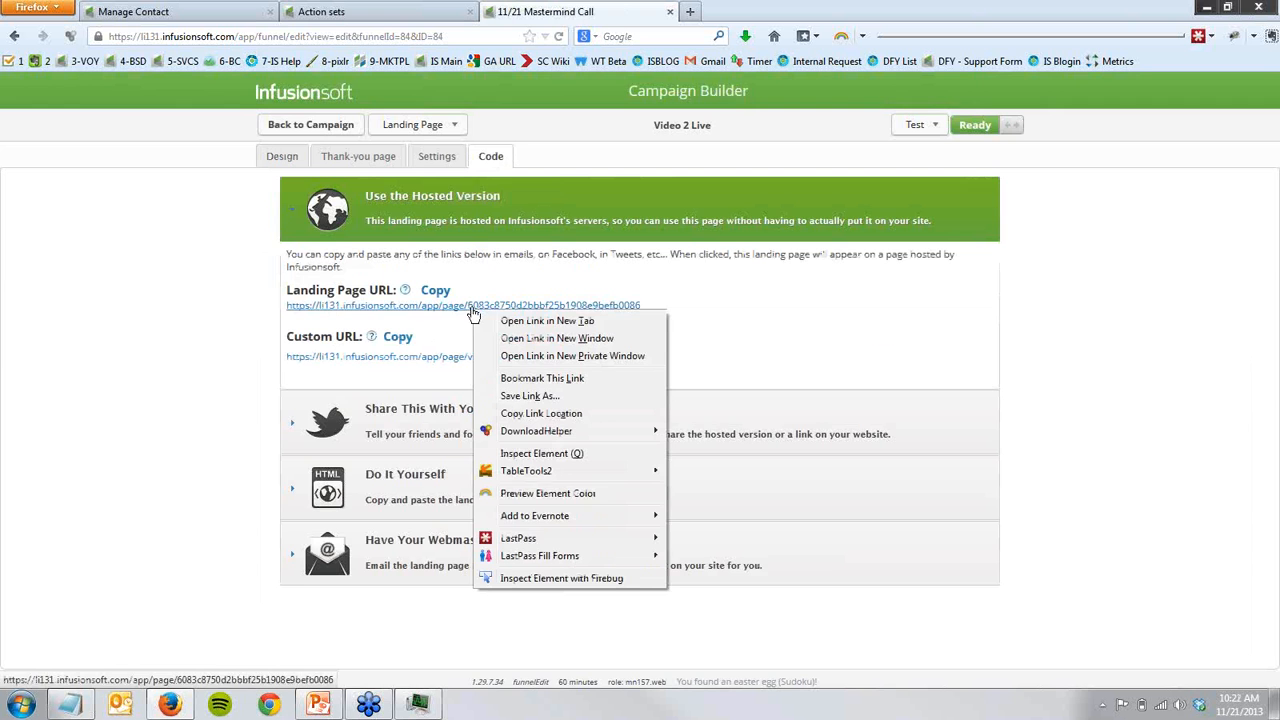
{"action": "left_click", "coordinate": [527, 417]}
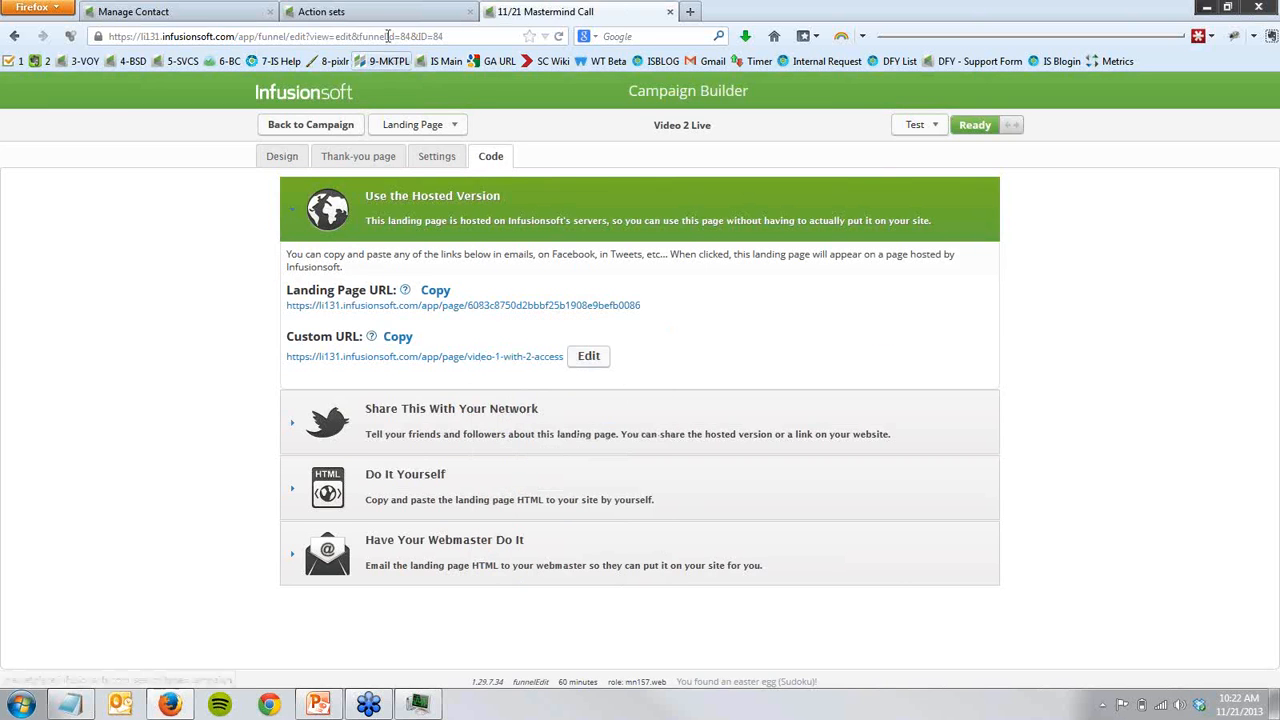
- Set the Video Access URL in the Product Launch - Unlock Video 2 action set to the copied Video 2 Live URL and save it
{"action": "left_click", "coordinate": [335, 12]}
{"action": "left_click", "coordinate": [341, 450]}
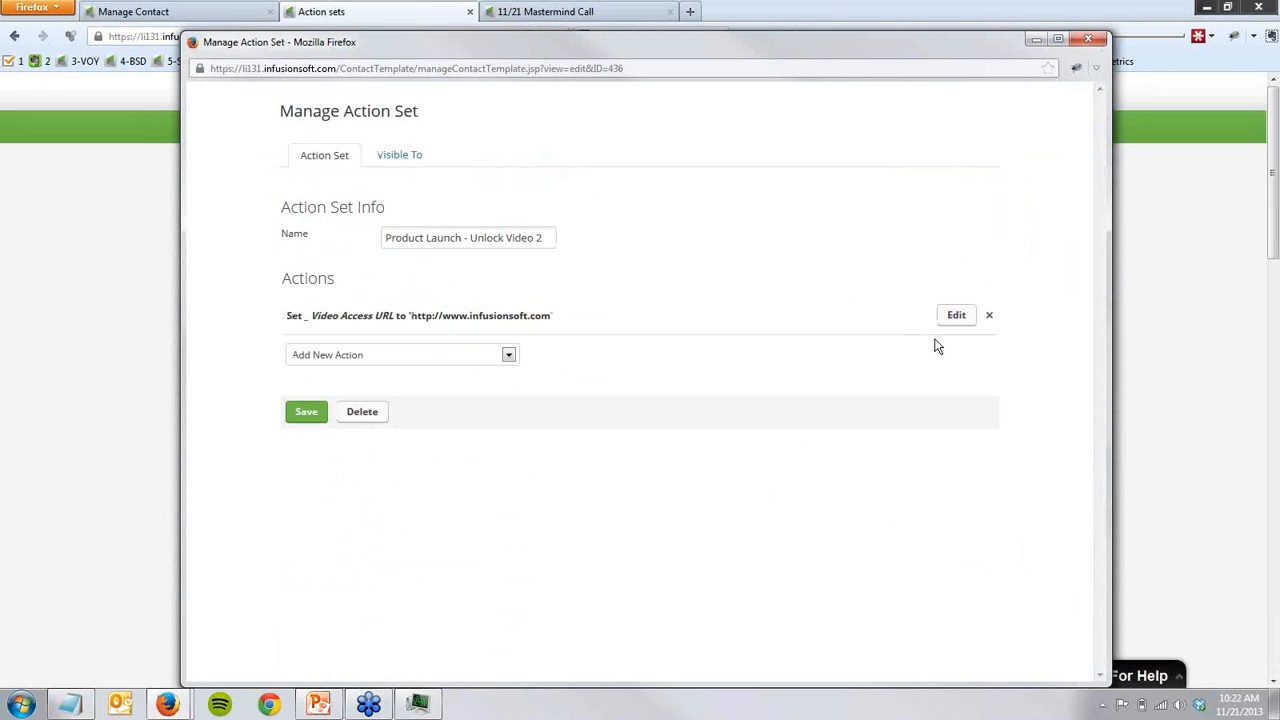
{"action": "left_click", "coordinate": [956, 315]}
{"action": "triple_click", "coordinate": [543, 376]}
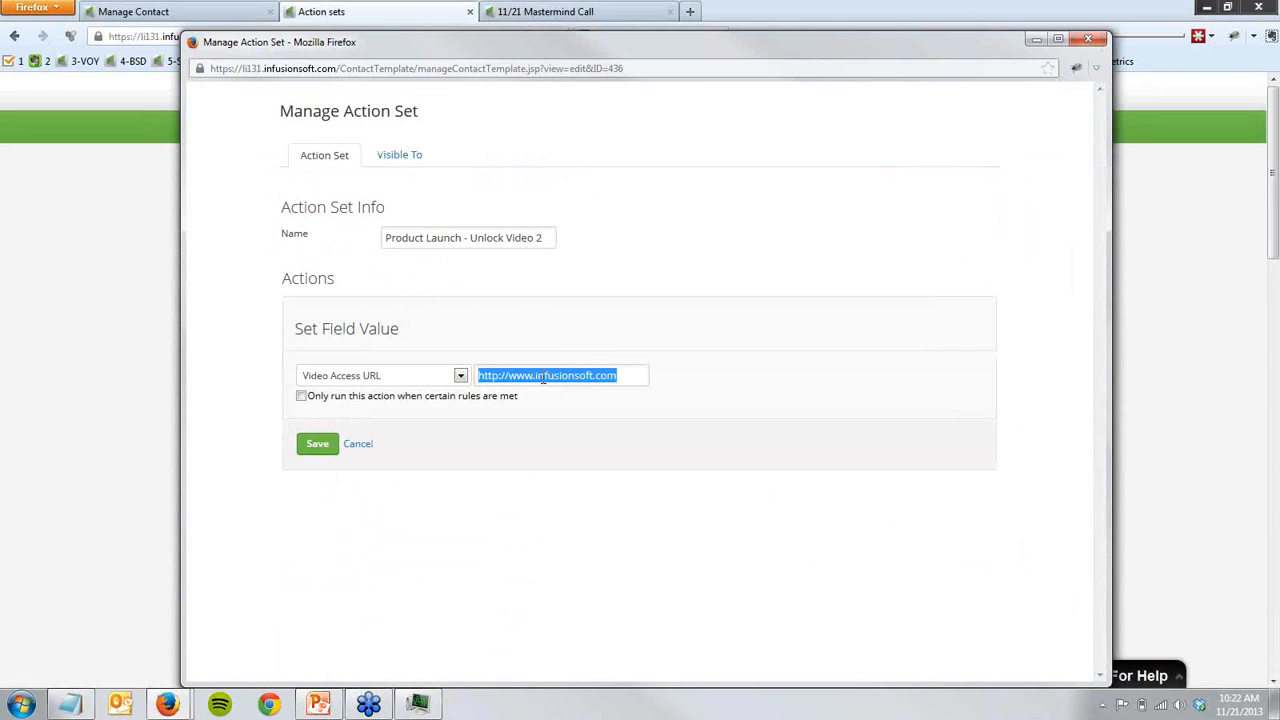
{"action": "key", "text": "ctrl+v"}
{"action": "left_click", "coordinate": [318, 446]}
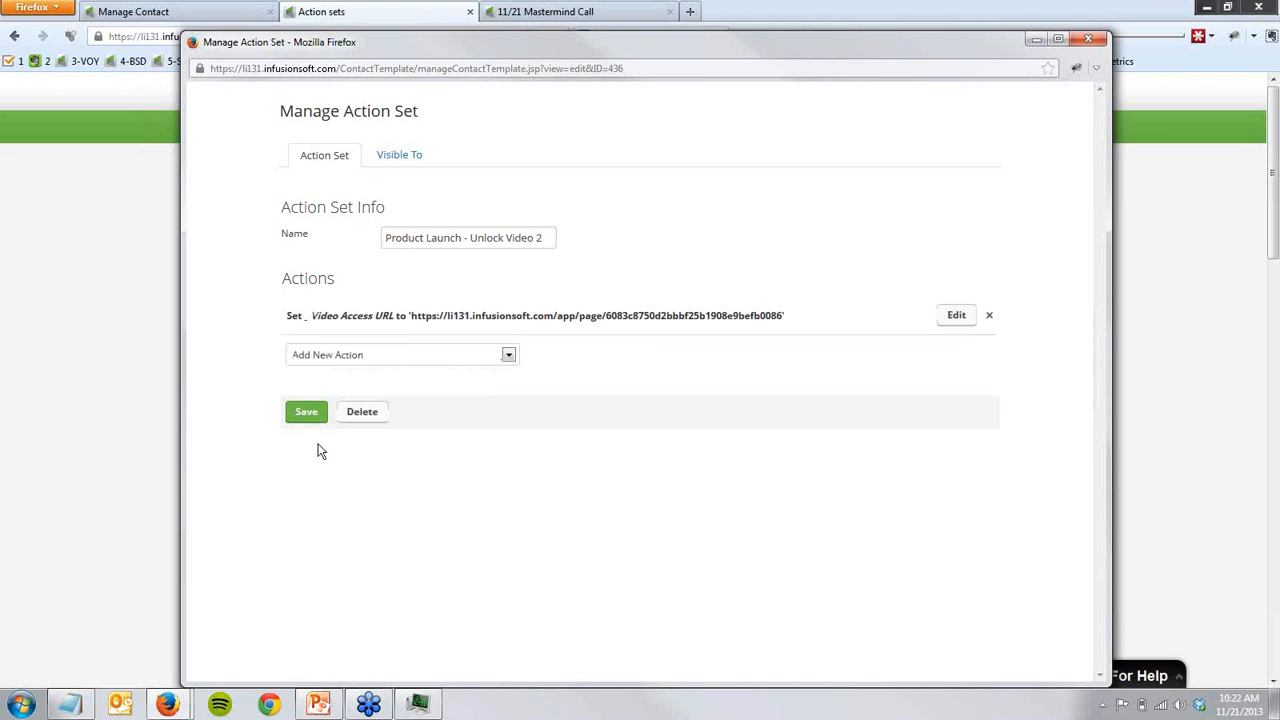
{"action": "left_click", "coordinate": [307, 418]}
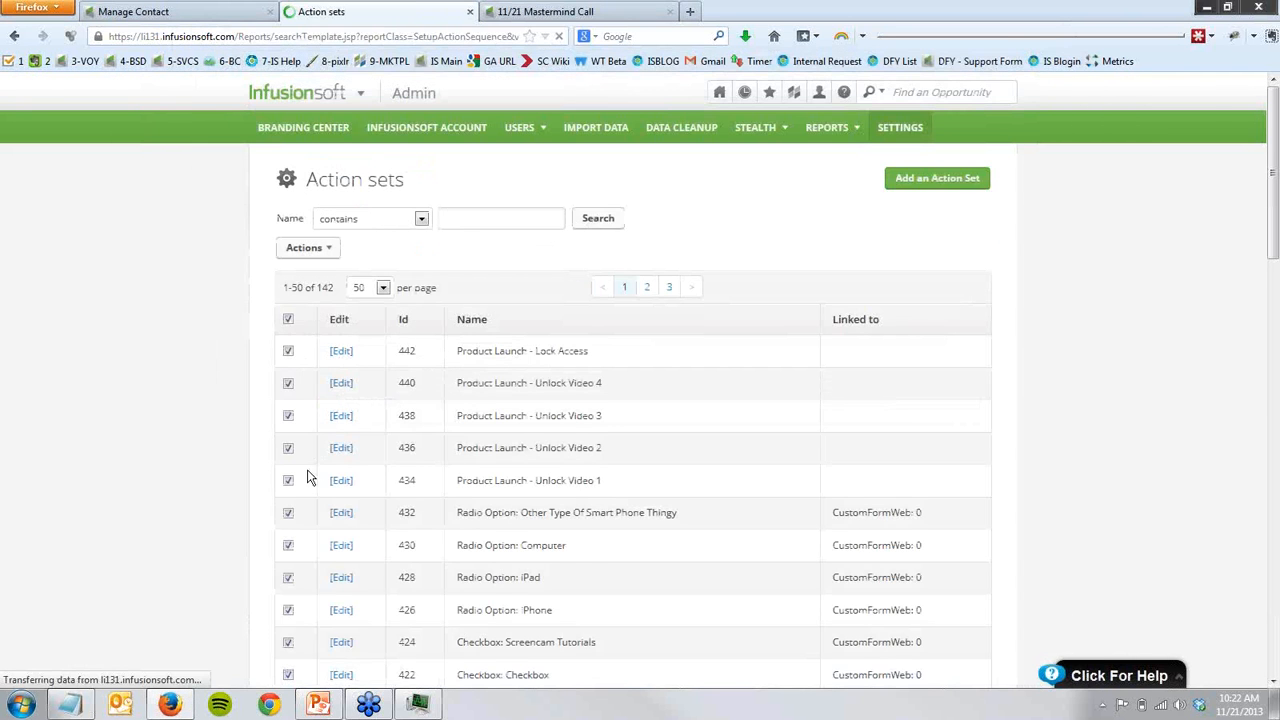
- Review the landing page URLs grouped by unlocked video in video launch pages.txt in Notepad and return to the campaign
{"action": "left_click", "coordinate": [513, 18]}
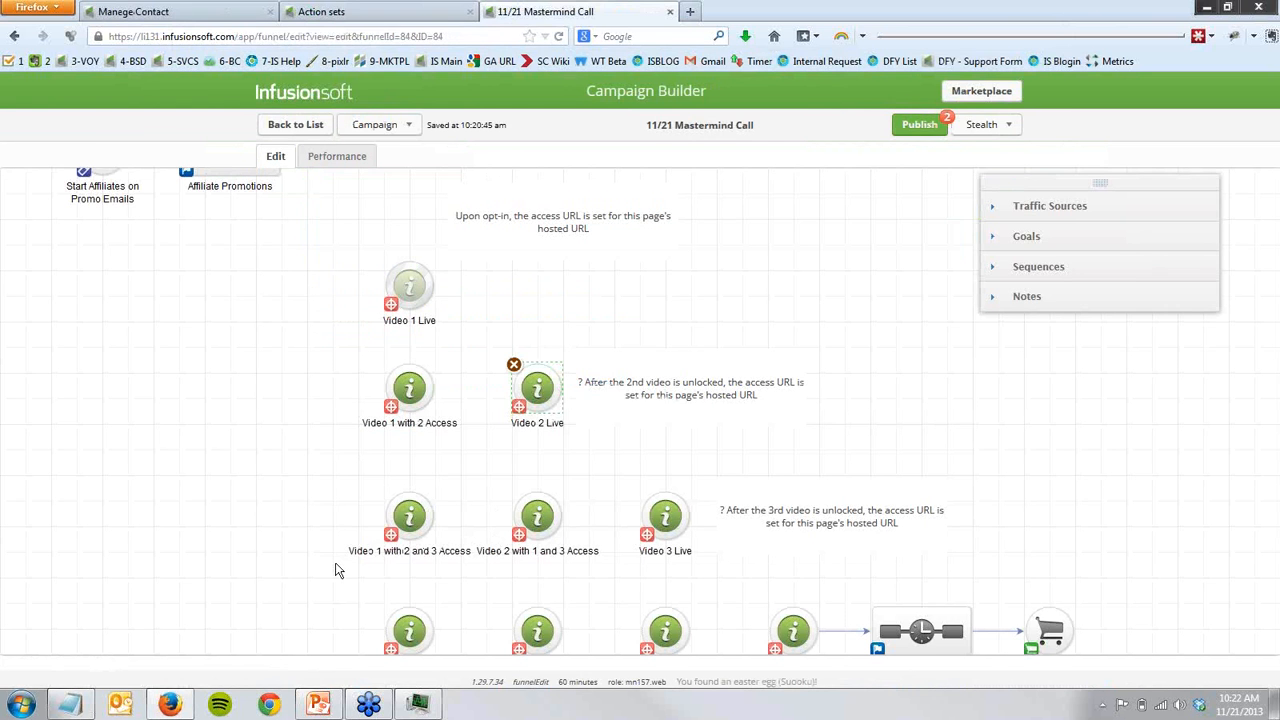
{"action": "left_click", "coordinate": [70, 705]}
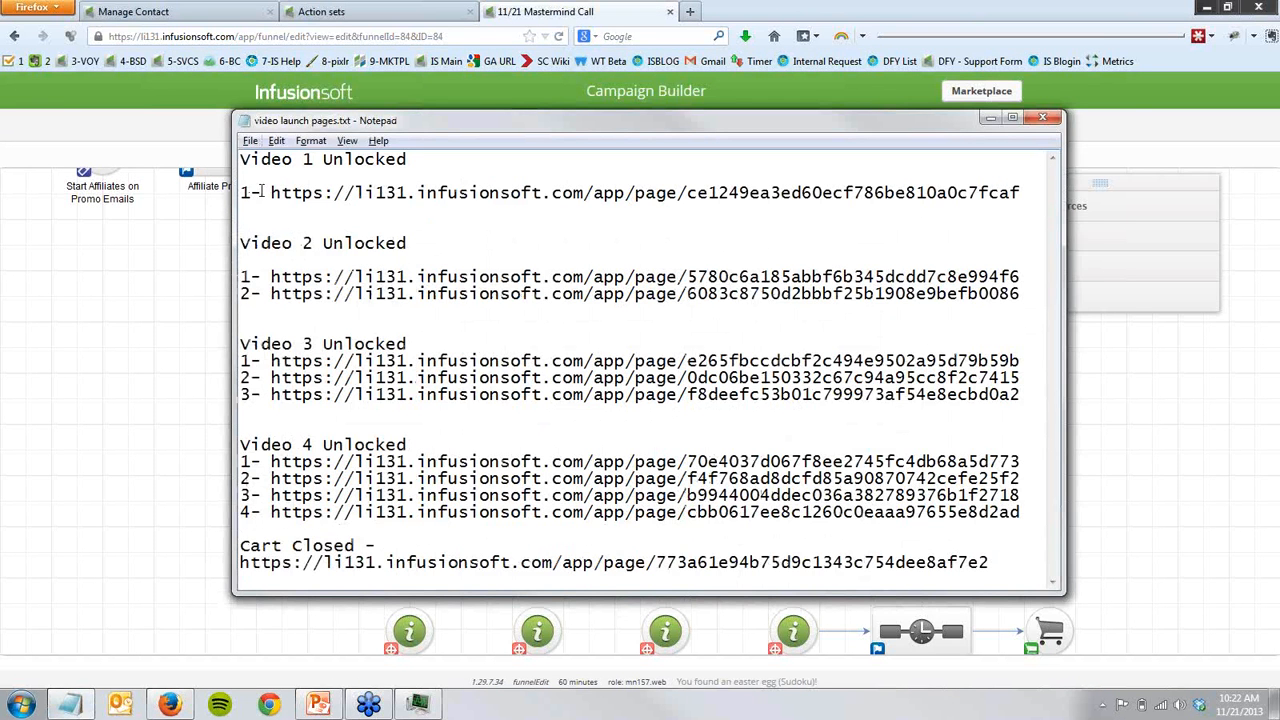
{"action": "left_click_drag", "start_coordinate": [249, 190], "coordinate": [423, 190]}
{"action": "left_click", "coordinate": [423, 190]}
{"action": "left_click_drag", "start_coordinate": [260, 274], "coordinate": [401, 275]}
{"action": "left_click_drag", "start_coordinate": [242, 293], "coordinate": [408, 293]}
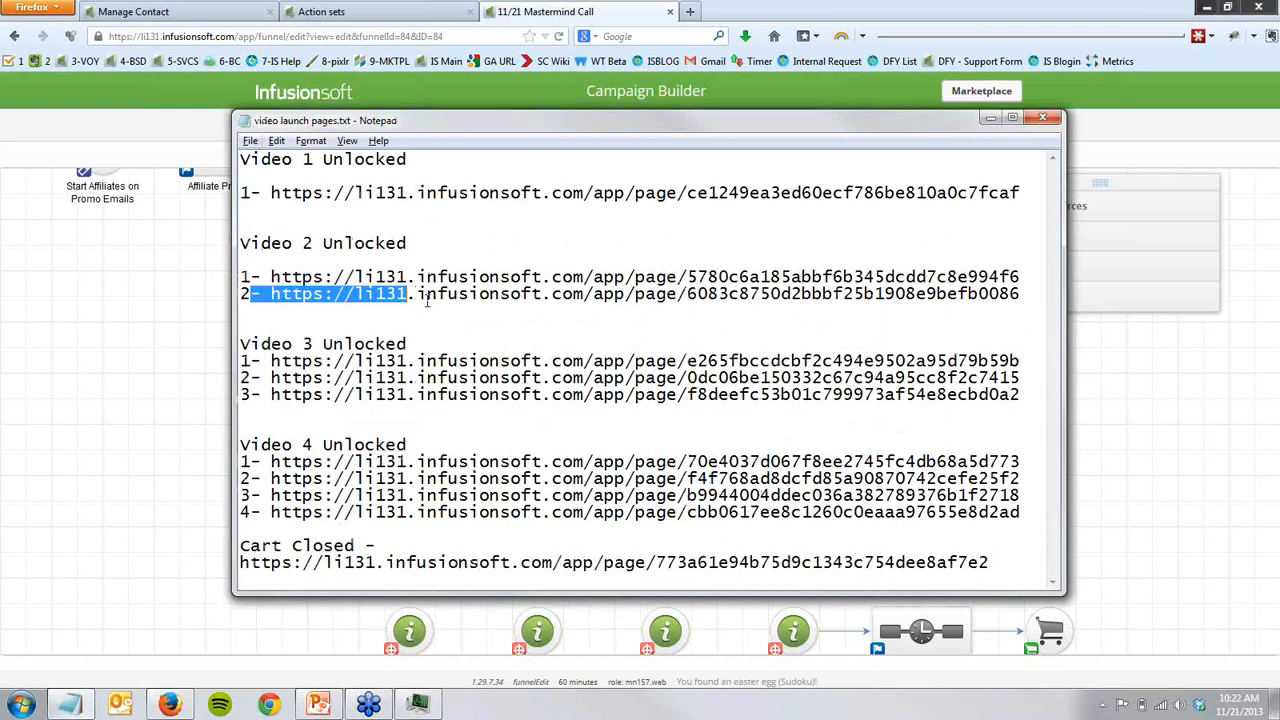
{"action": "left_click", "coordinate": [422, 293]}
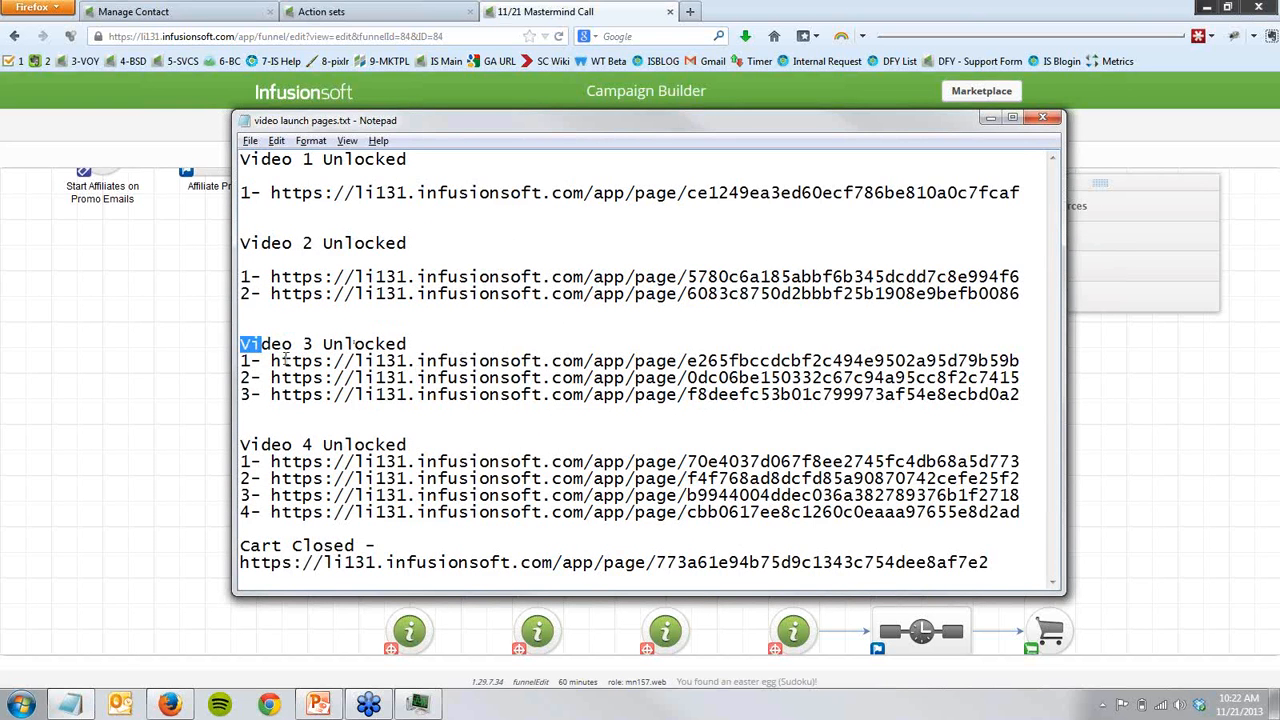
{"action": "left_click_drag", "start_coordinate": [300, 378], "coordinate": [345, 395]}
{"action": "left_click", "coordinate": [334, 427]}
{"action": "left_click", "coordinate": [306, 506]}
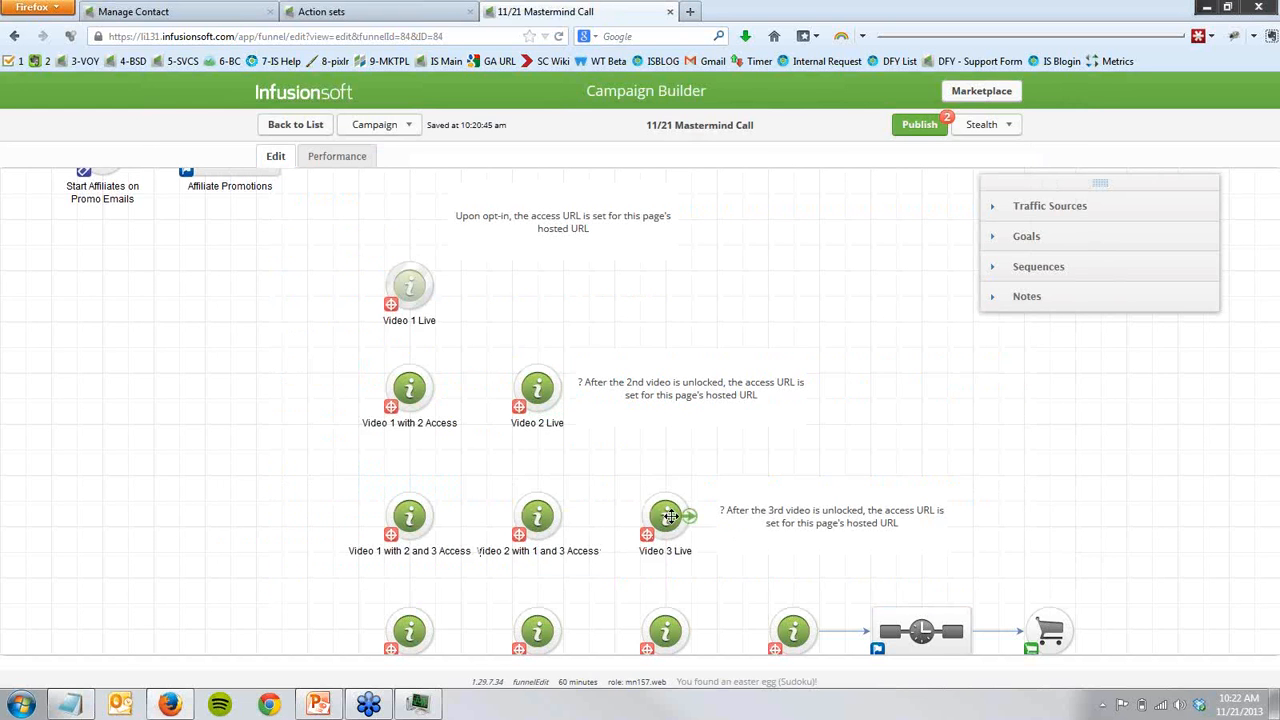
- View the Video 3 Live landing page, return to the campaign, and point out the row of three pages for the third video
{"action": "double_click", "coordinate": [669, 516]}
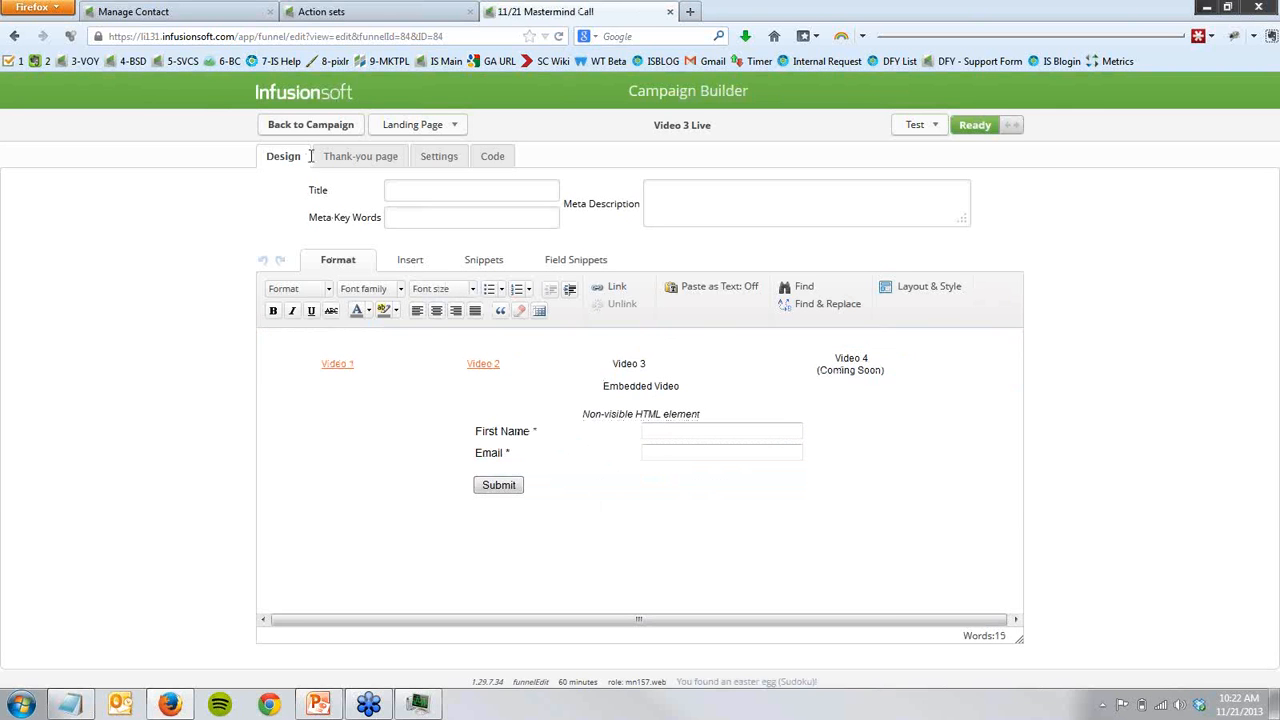
{"action": "left_click", "coordinate": [300, 126]}
{"action": "left_click_drag", "start_coordinate": [344, 467], "coordinate": [750, 584]}
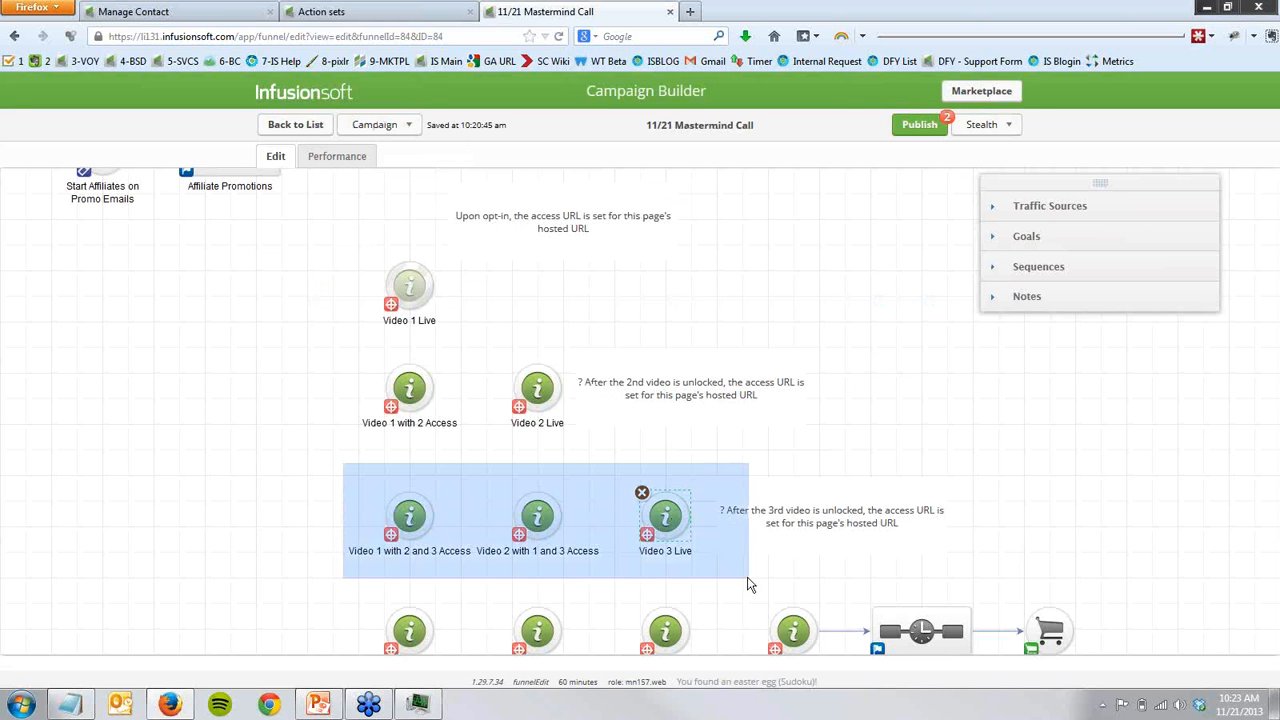
{"action": "left_click_drag", "start_coordinate": [750, 584], "coordinate": [748, 585]}
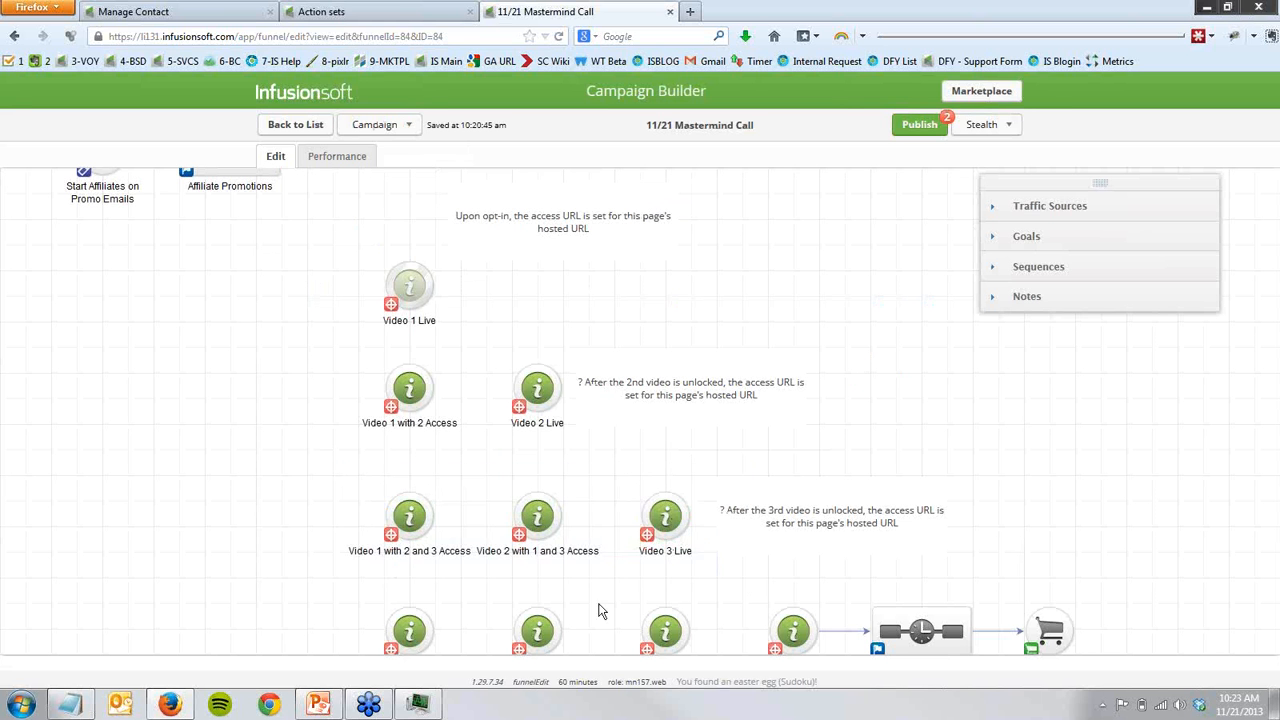
- Compare the Video 1 link address on the Video 3 Live page with the first Video 3 Unlocked URL in Notepad, and close the link options unchanged
{"action": "double_click", "coordinate": [670, 520]}
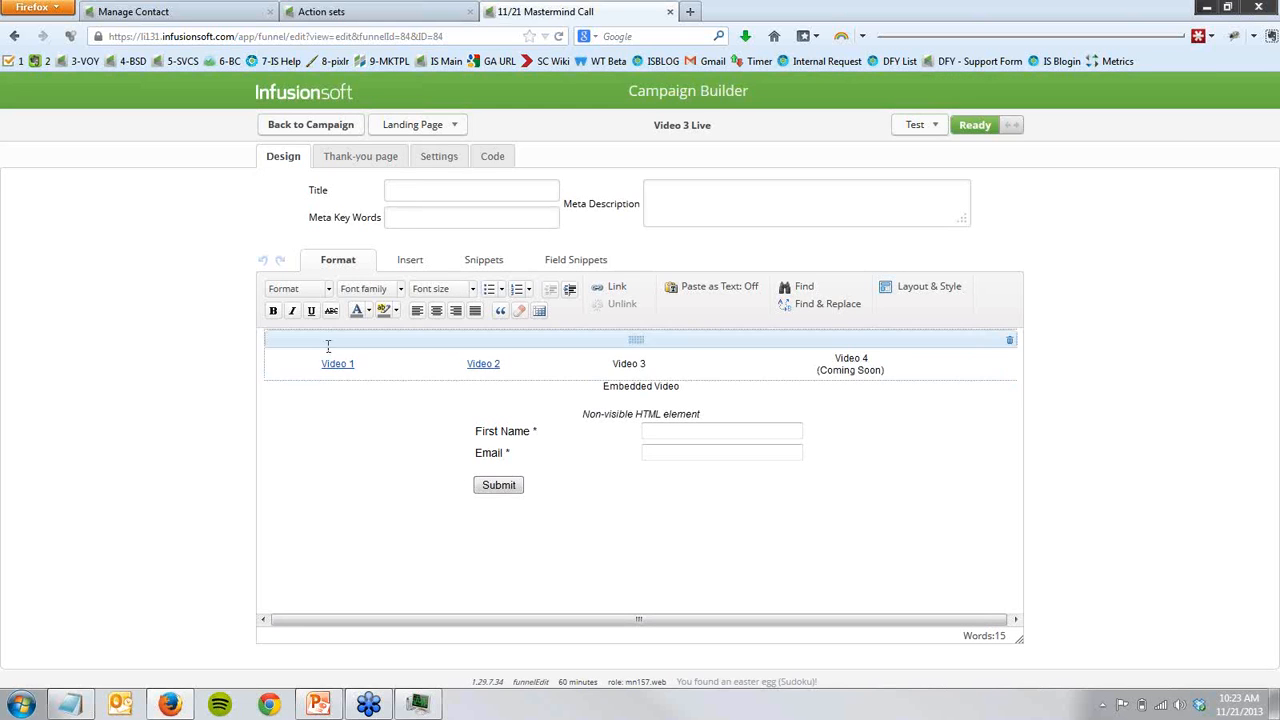
{"action": "double_click", "coordinate": [336, 363]}
{"action": "left_click", "coordinate": [617, 287]}
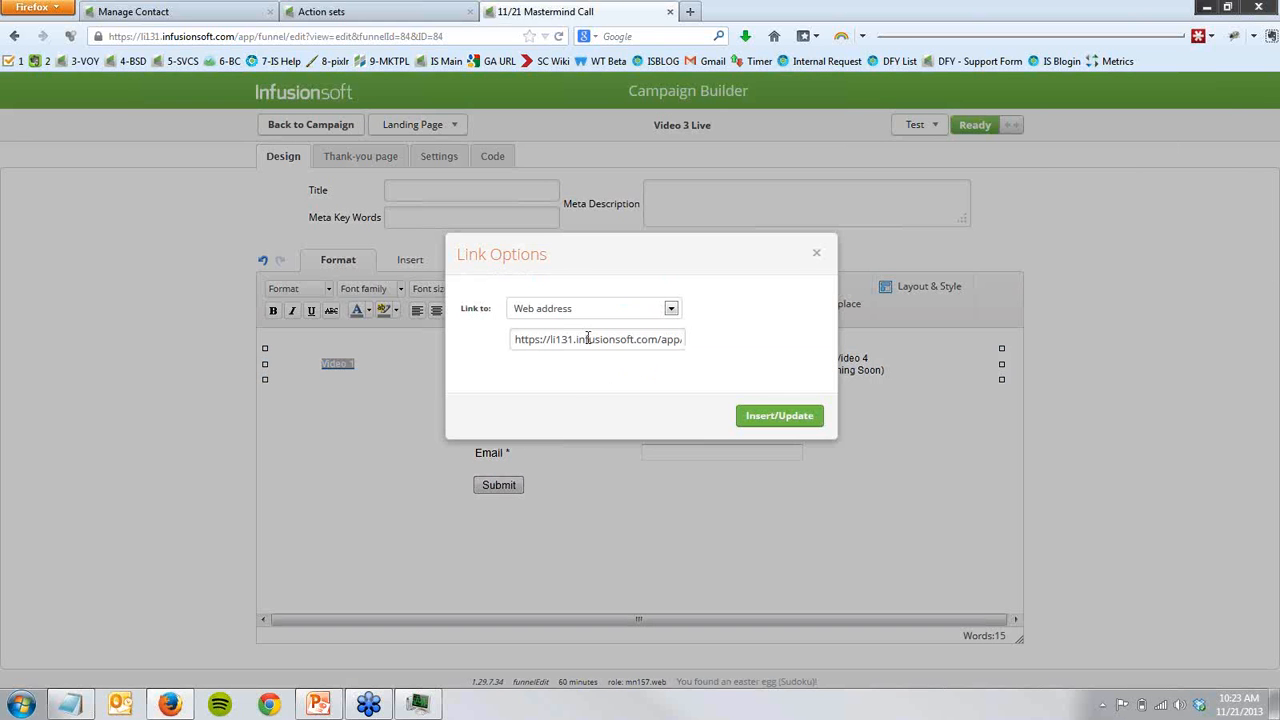
{"action": "left_click", "coordinate": [588, 337]}
{"action": "key", "text": "End"}
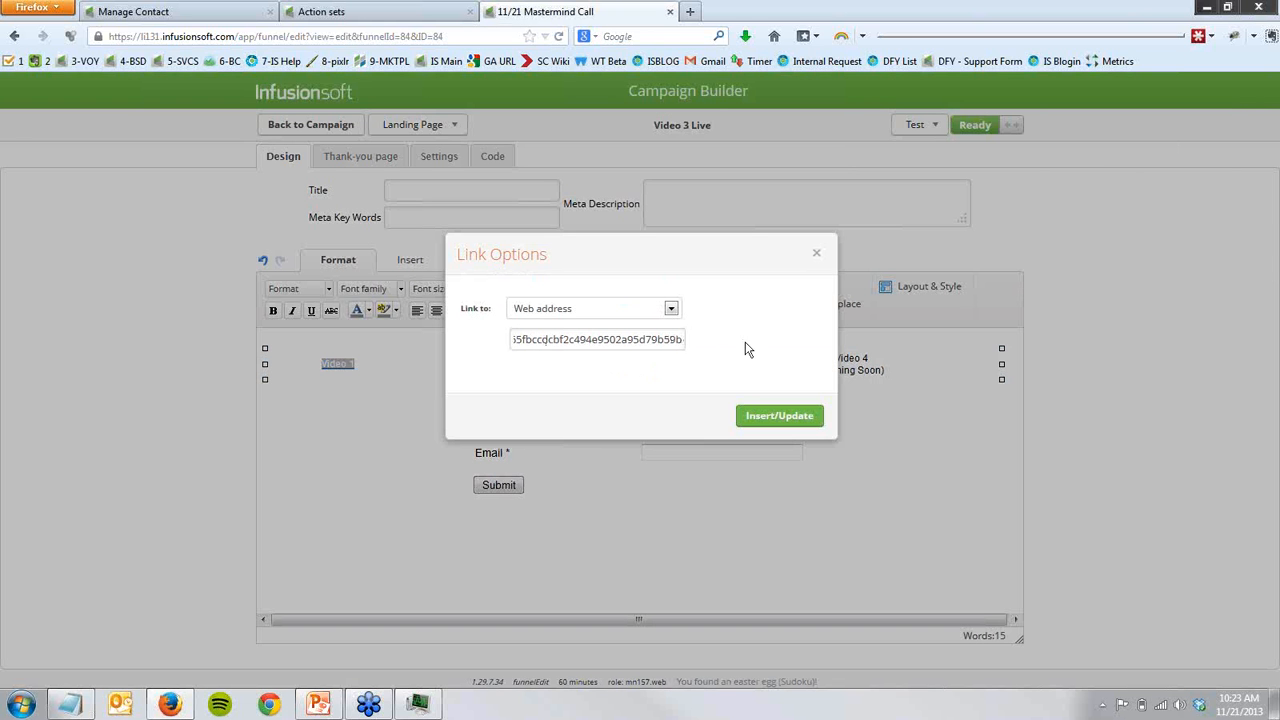
{"action": "left_click", "coordinate": [70, 704]}
{"action": "left_click_drag", "start_coordinate": [466, 120], "coordinate": [256, 397]}
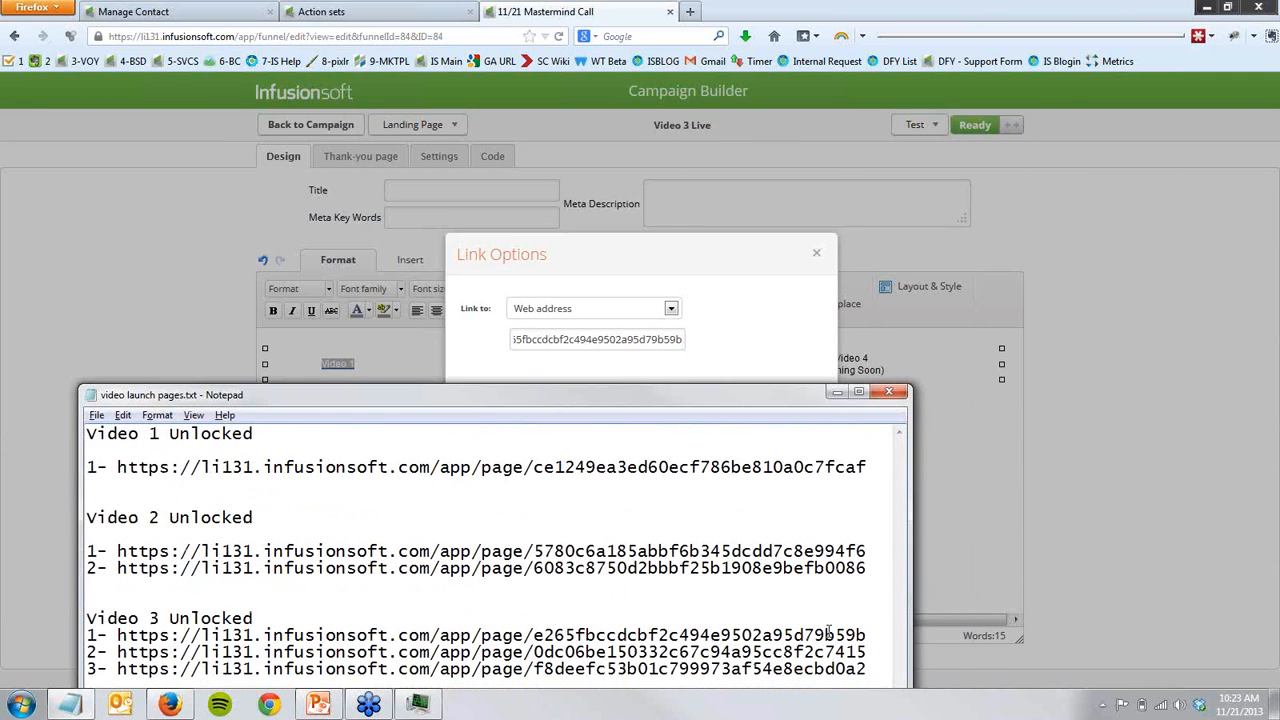
{"action": "left_click_drag", "start_coordinate": [827, 635], "coordinate": [870, 635]}
{"action": "left_click", "coordinate": [818, 258]}
{"action": "left_click", "coordinate": [818, 258]}
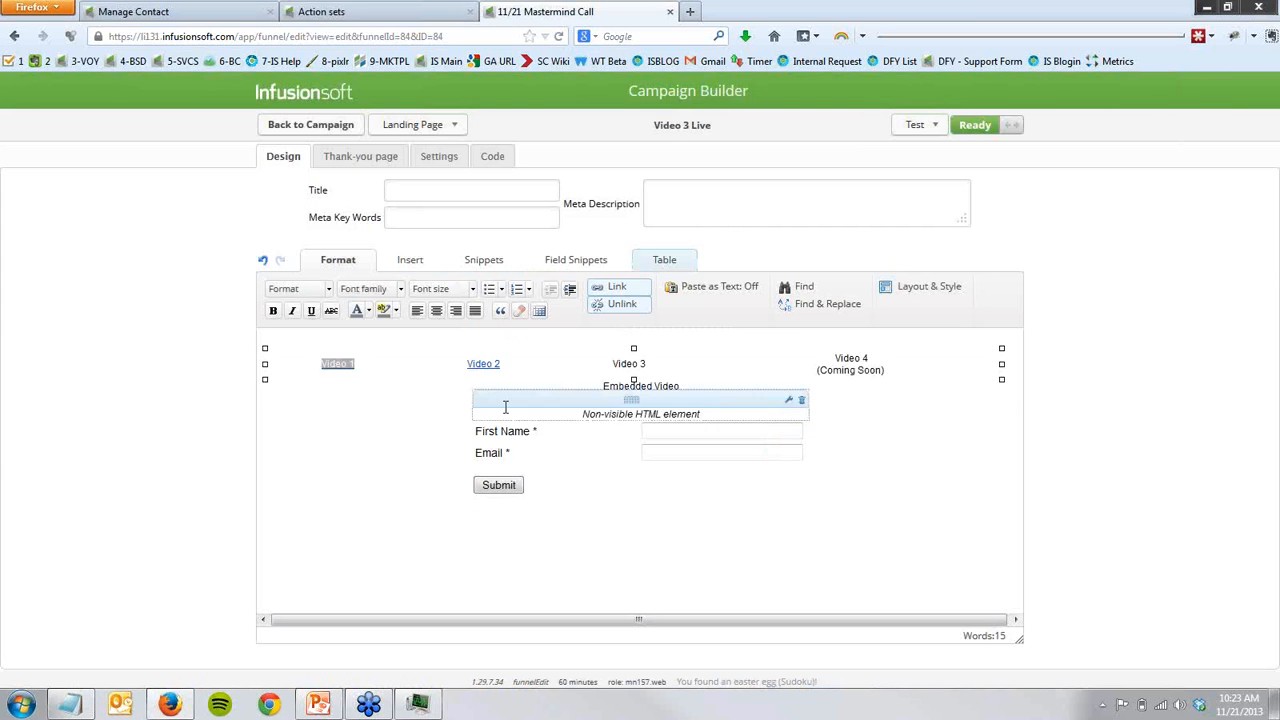
- Compare the Video 2 link address on the Video 3 Live page with the second Video 3 Unlocked URL in Notepad, and close the link options unchanged
{"action": "left_click", "coordinate": [488, 366]}
{"action": "double_click", "coordinate": [489, 366]}
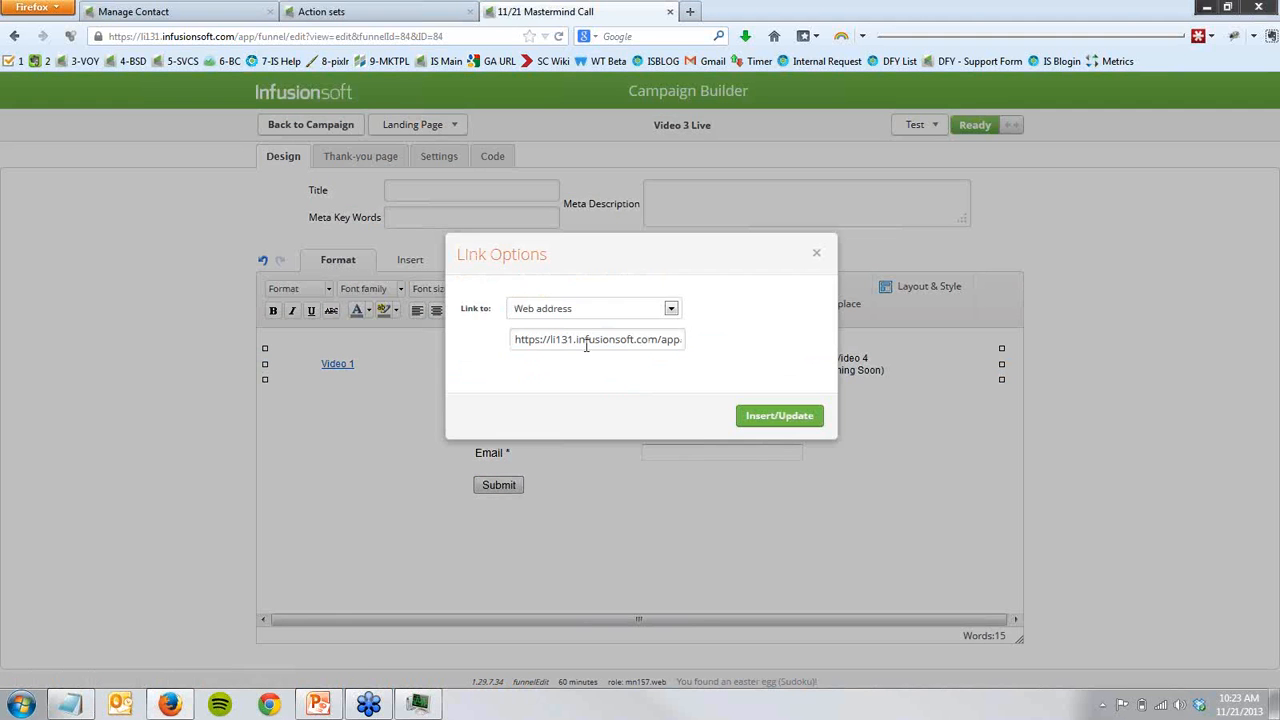
{"action": "left_click", "coordinate": [586, 342]}
{"action": "key", "text": "ctrl+a"}
{"action": "key", "text": "ctrl+v"}
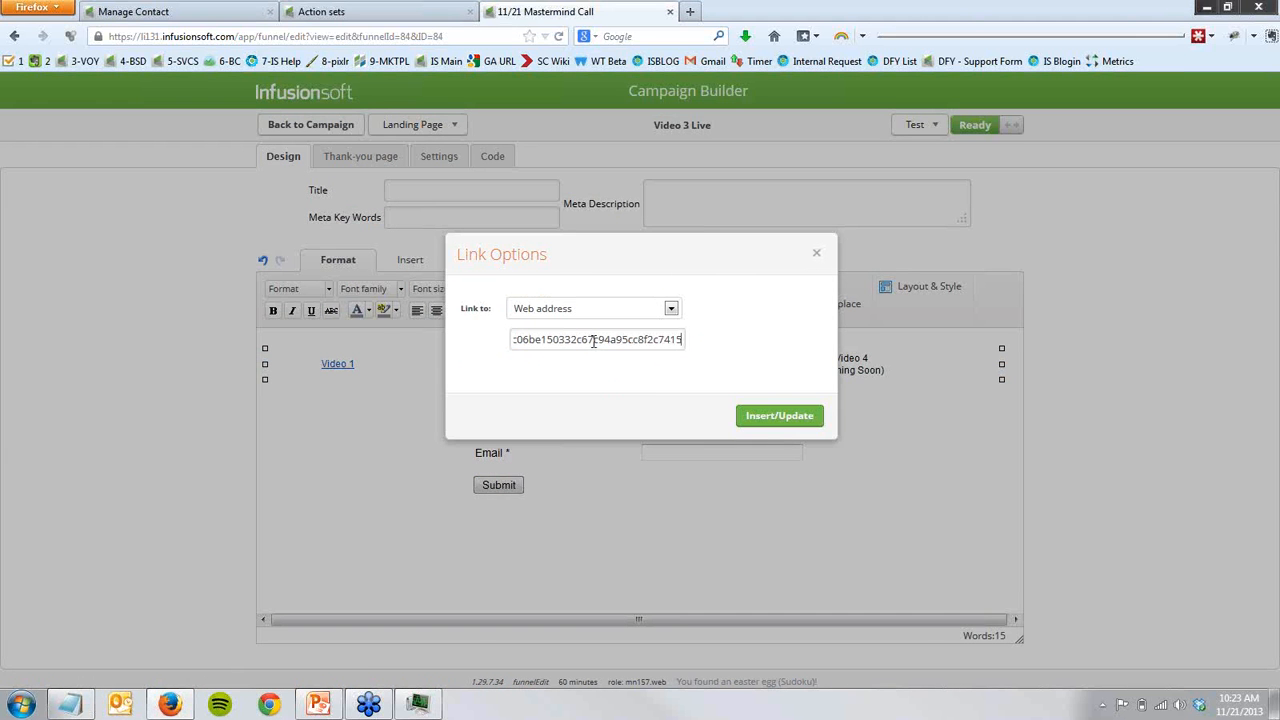
{"action": "left_click", "coordinate": [72, 705]}
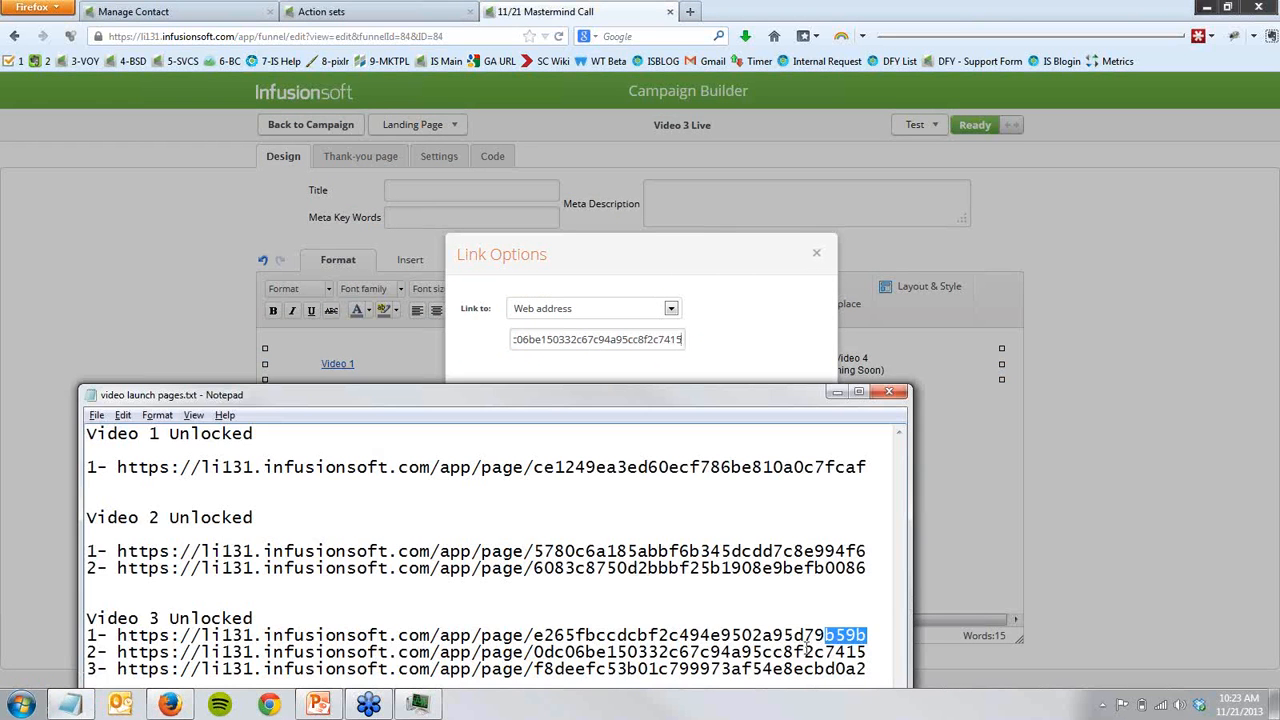
{"action": "left_click_drag", "start_coordinate": [823, 651], "coordinate": [867, 653]}
{"action": "left_click", "coordinate": [867, 653]}
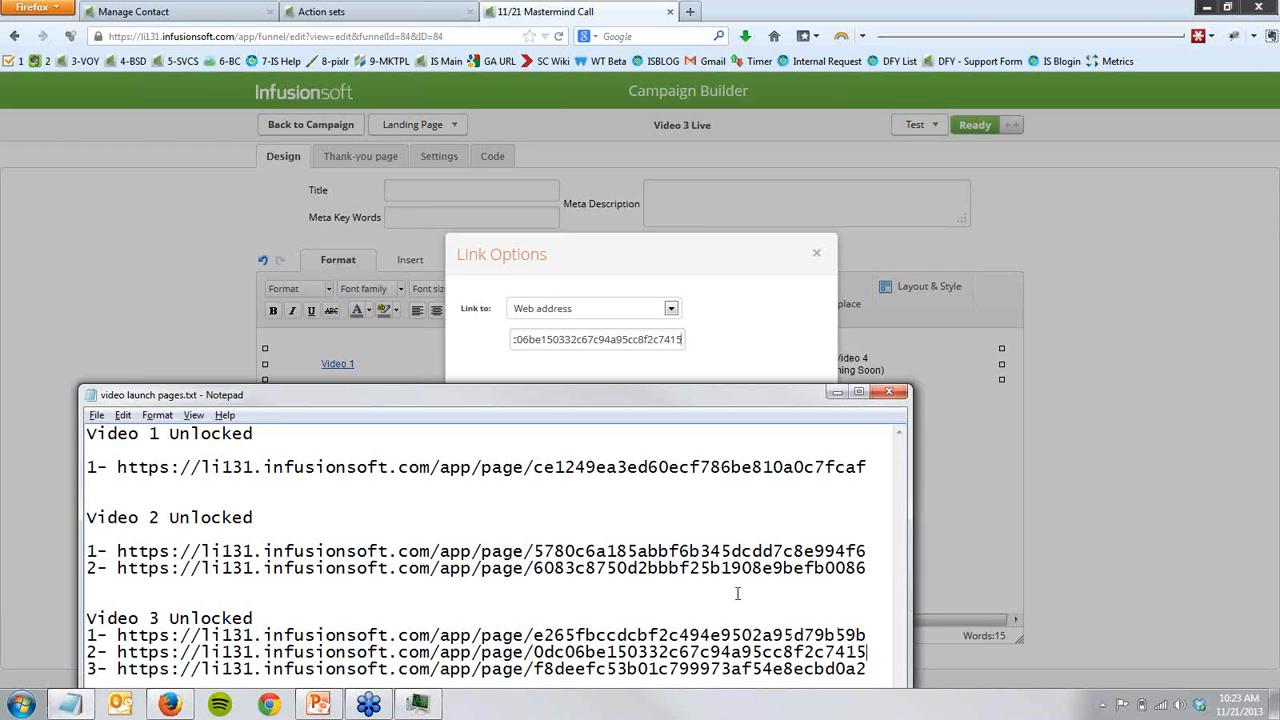
{"action": "left_click", "coordinate": [889, 391]}
{"action": "left_click", "coordinate": [819, 257]}
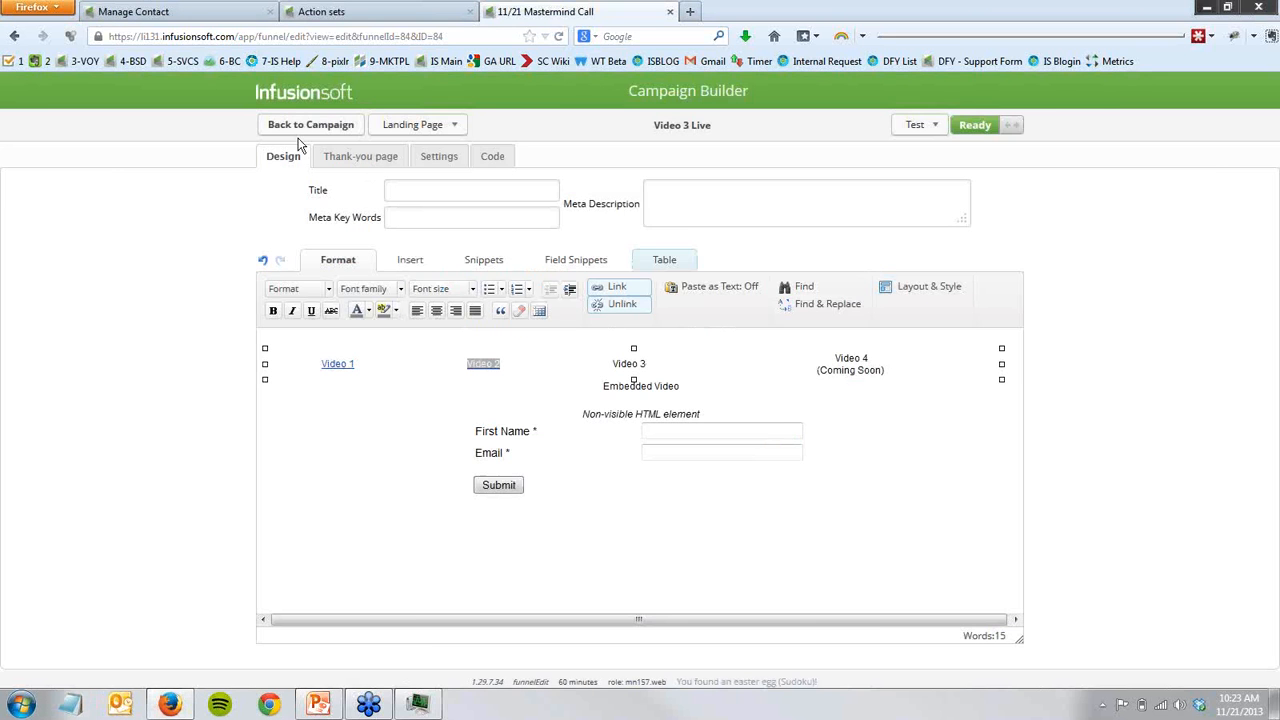
- Return to the campaign, view the Video 2 with 1 and 3 Access landing page, and go back to the campaign
{"action": "left_click", "coordinate": [309, 124]}
{"action": "mouse_move", "coordinate": [545, 516]}
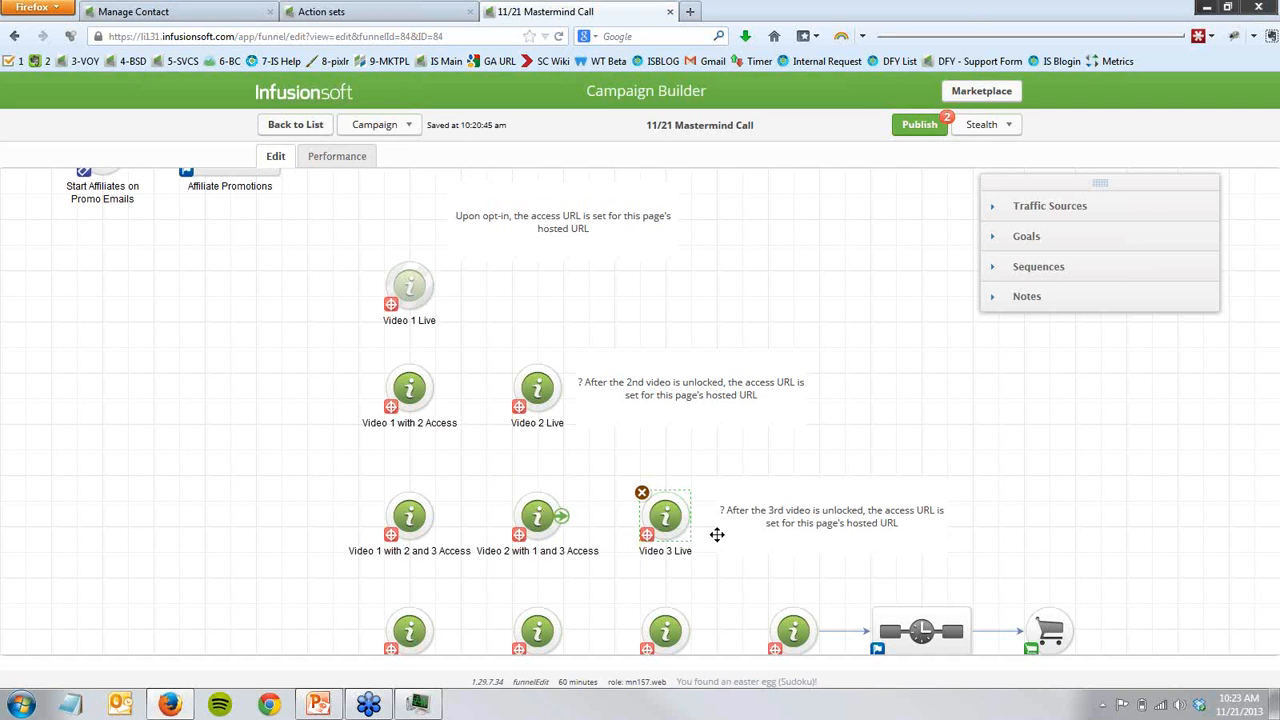
{"action": "double_click", "coordinate": [538, 517]}
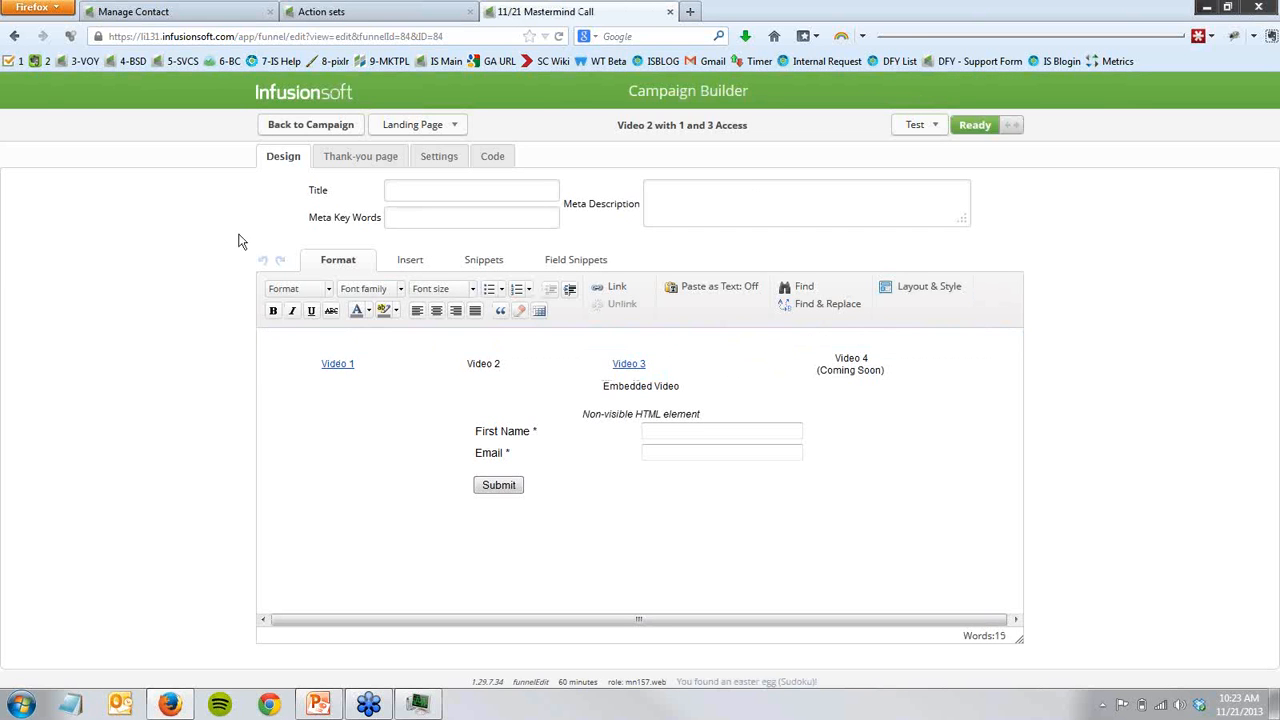
{"action": "left_click", "coordinate": [283, 125]}
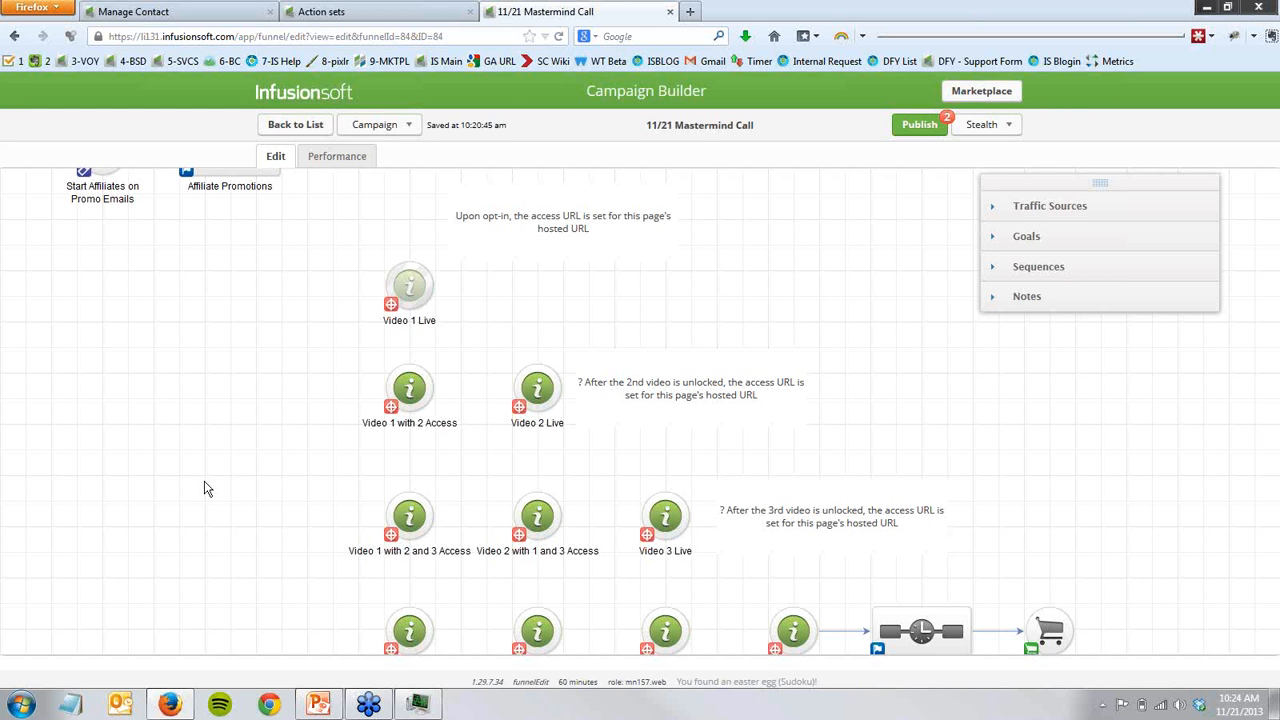
- Open the Video 3 Live landing page and copy its hosted Landing Page URL
{"action": "left_click_drag", "start_coordinate": [186, 506], "coordinate": [153, 454]}
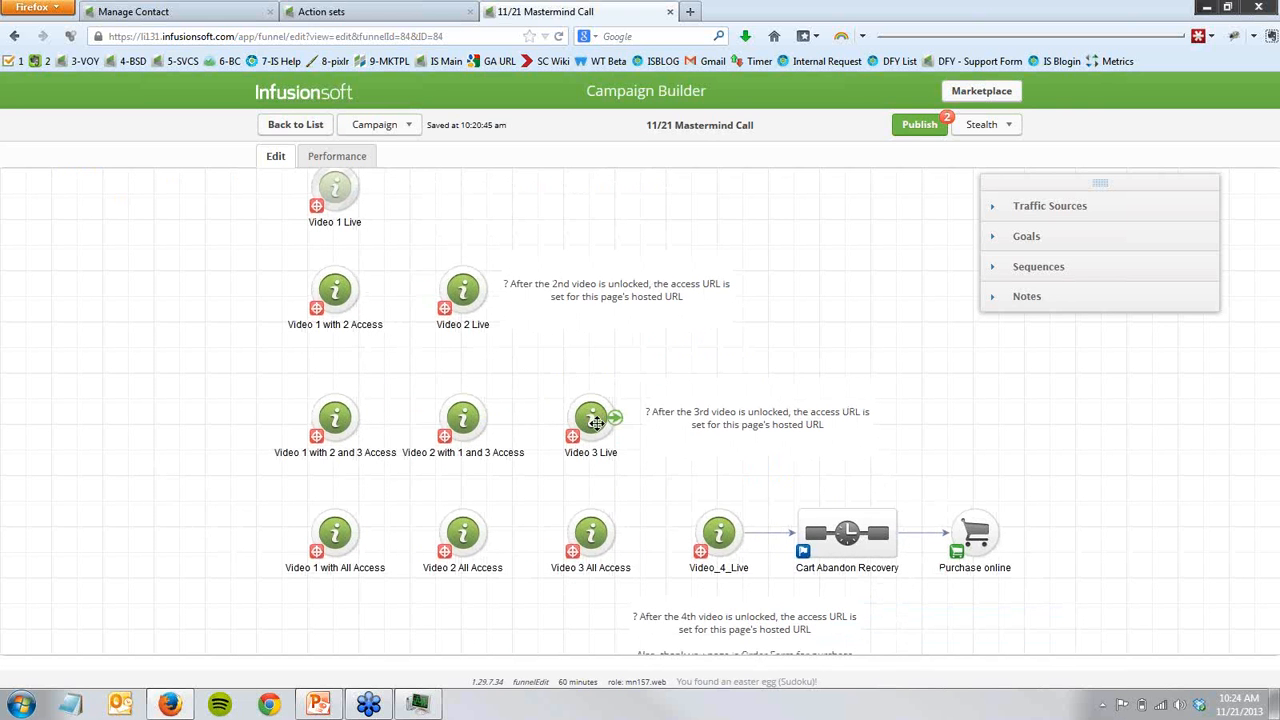
{"action": "double_click", "coordinate": [596, 423]}
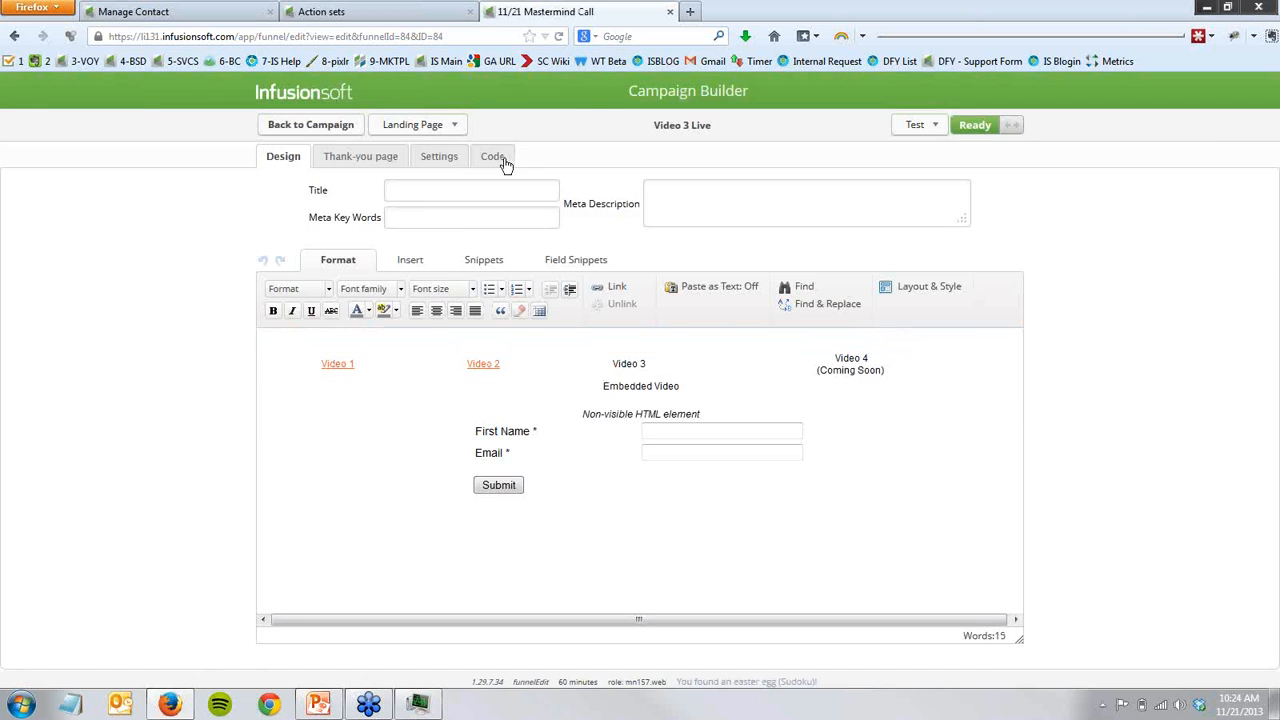
{"action": "left_click", "coordinate": [506, 157]}
{"action": "right_click", "coordinate": [488, 306]}
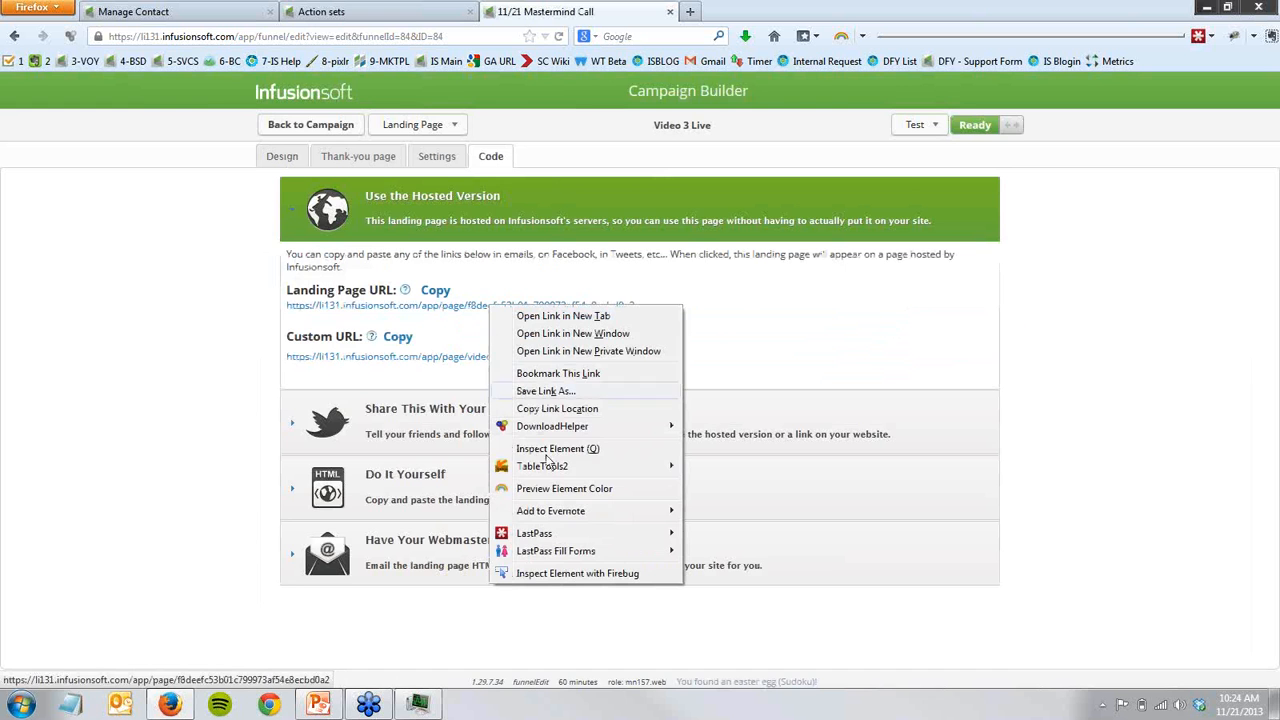
{"action": "left_click", "coordinate": [552, 408]}
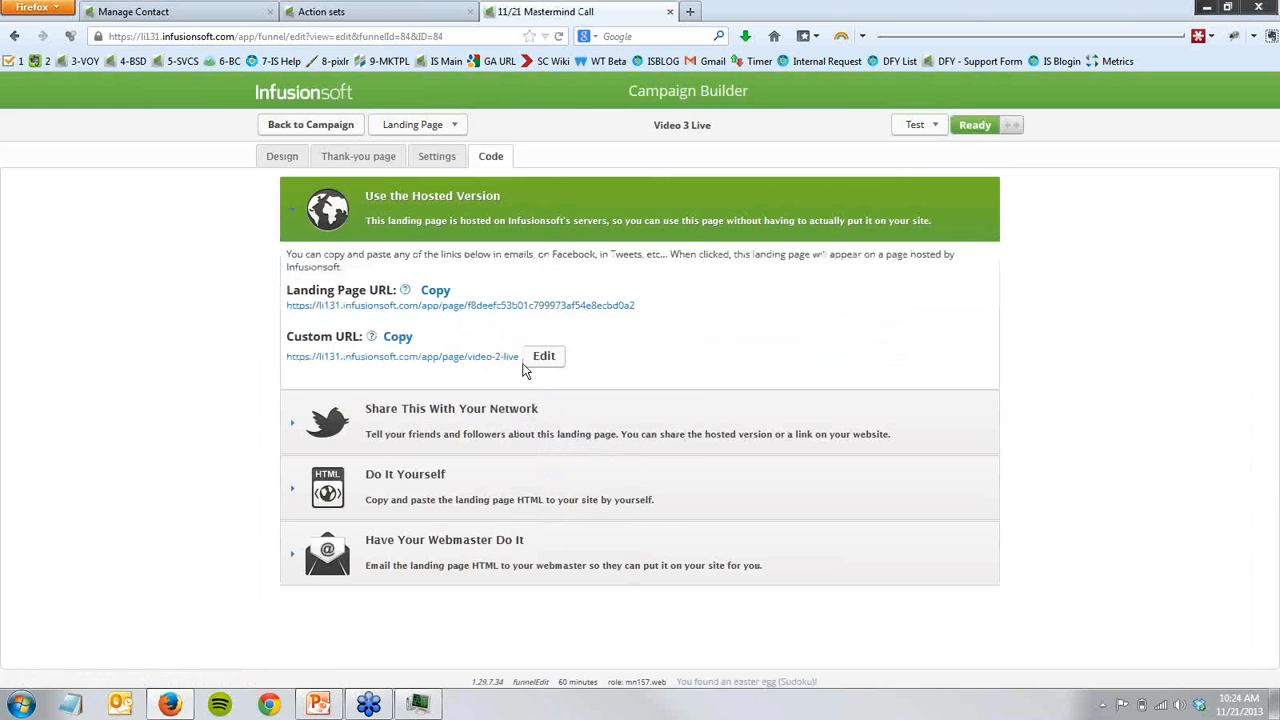
- Set the Video Access URL in the Product Launch - Unlock Video 3 action set to the copied Video 3 Live URL and save it
{"action": "left_click", "coordinate": [404, 14]}
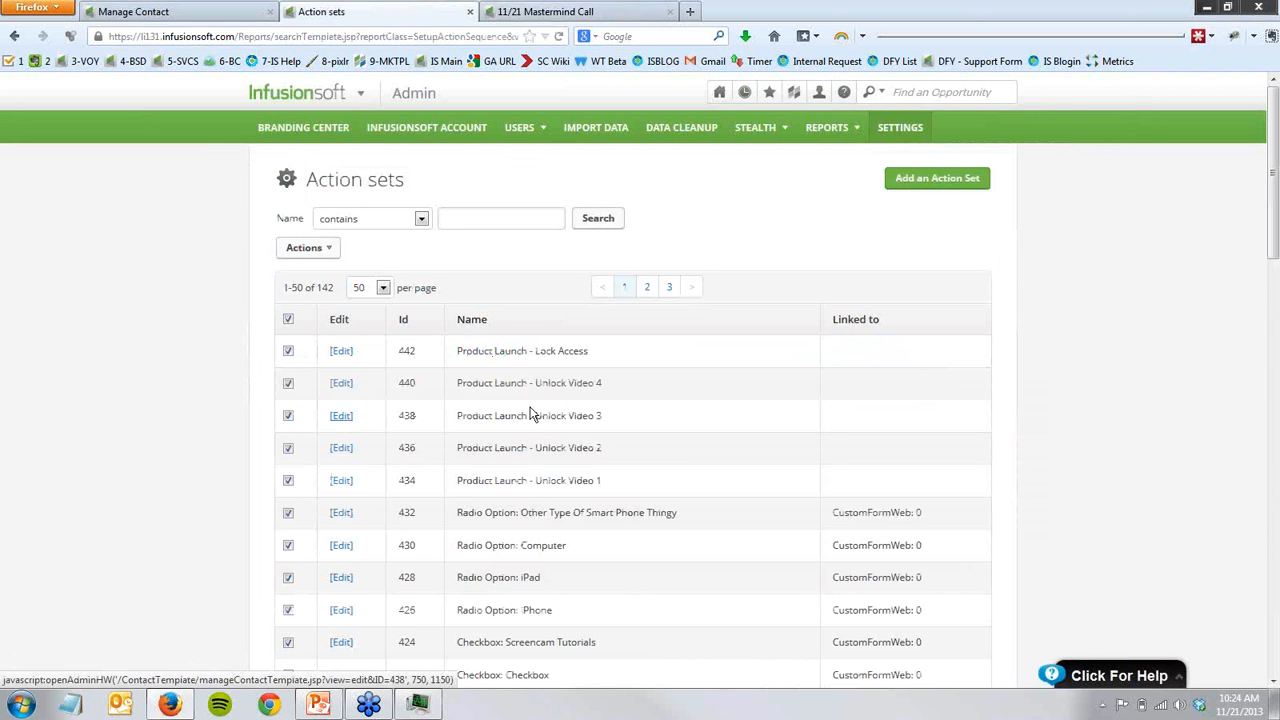
{"action": "left_click", "coordinate": [608, 431]}
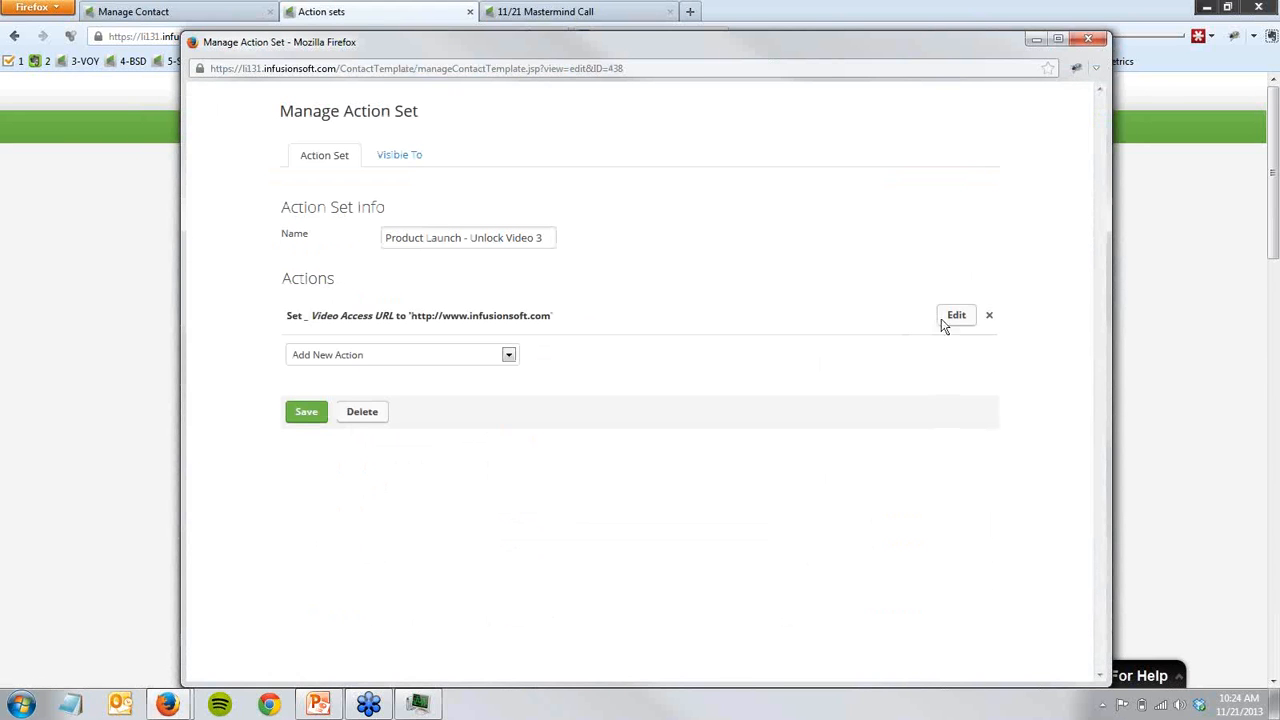
{"action": "left_click", "coordinate": [945, 321]}
{"action": "triple_click", "coordinate": [497, 370]}
{"action": "key", "text": "ctrl+v"}
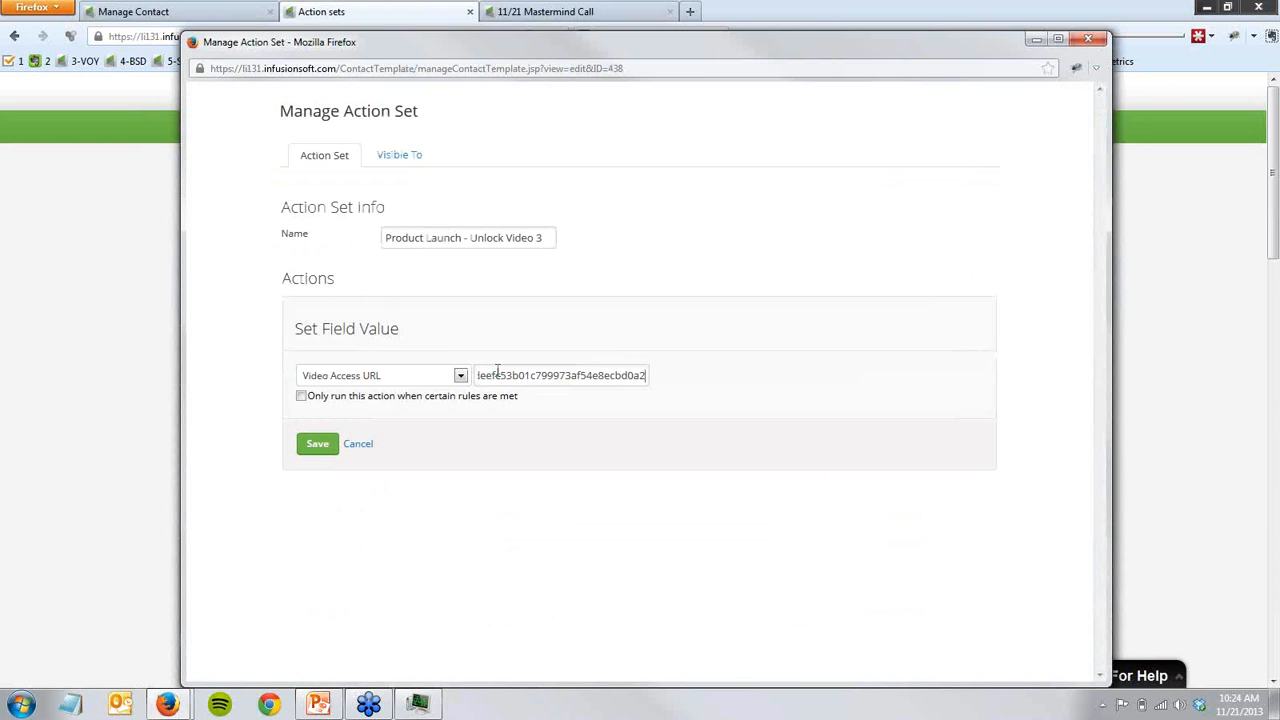
{"action": "left_click", "coordinate": [315, 446]}
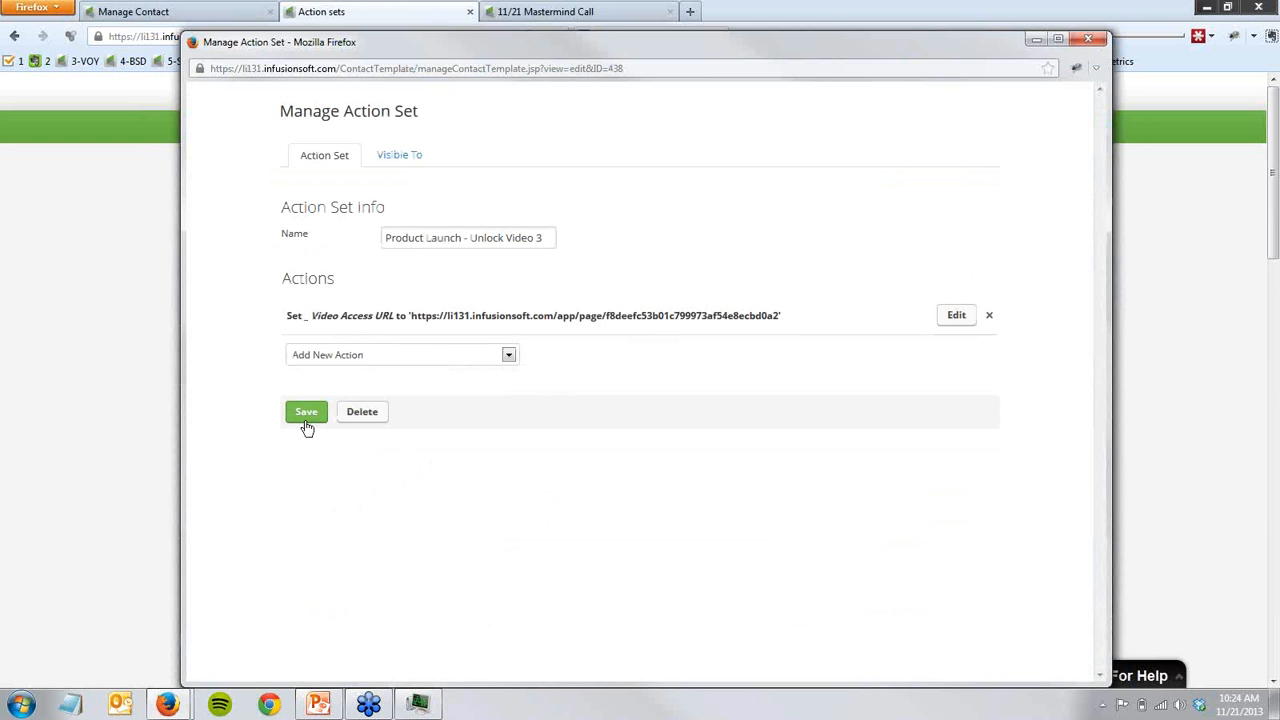
{"action": "left_click", "coordinate": [307, 427]}
- Return to the campaign and open the Video_4_Live landing page from the row of all-access pages
{"action": "key", "text": "ctrl+Tab"}
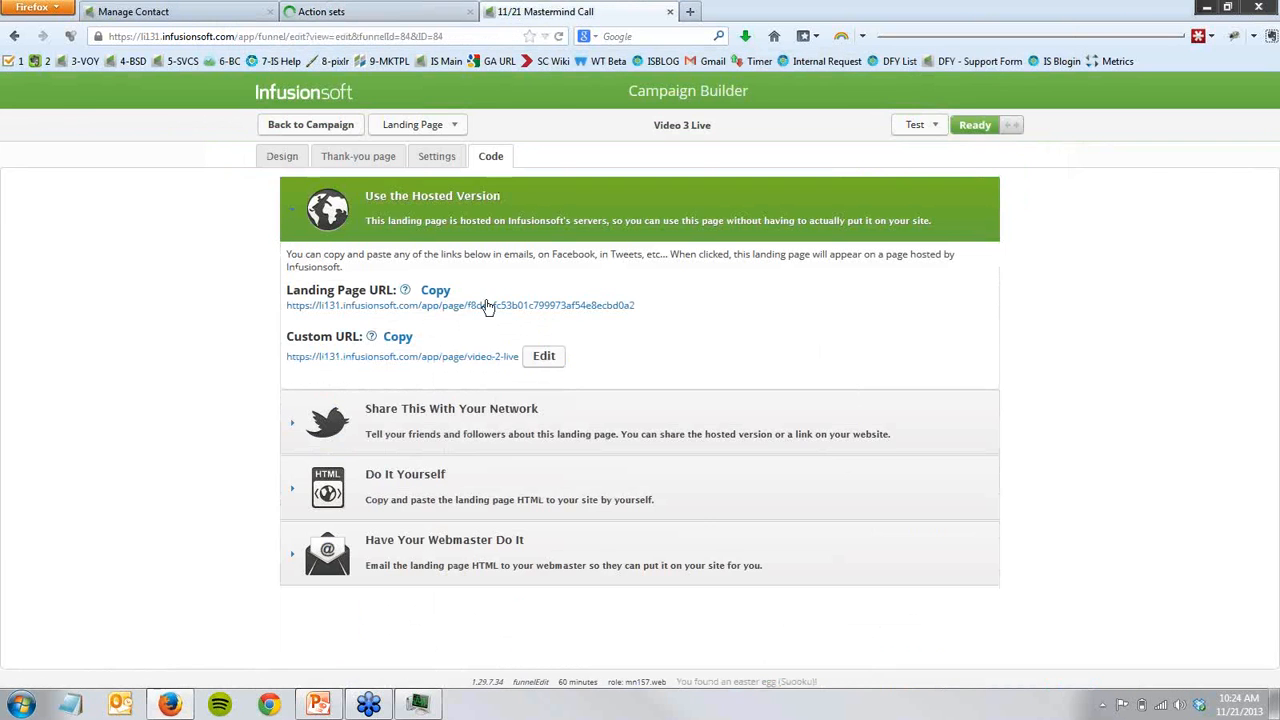
{"action": "left_click", "coordinate": [309, 125]}
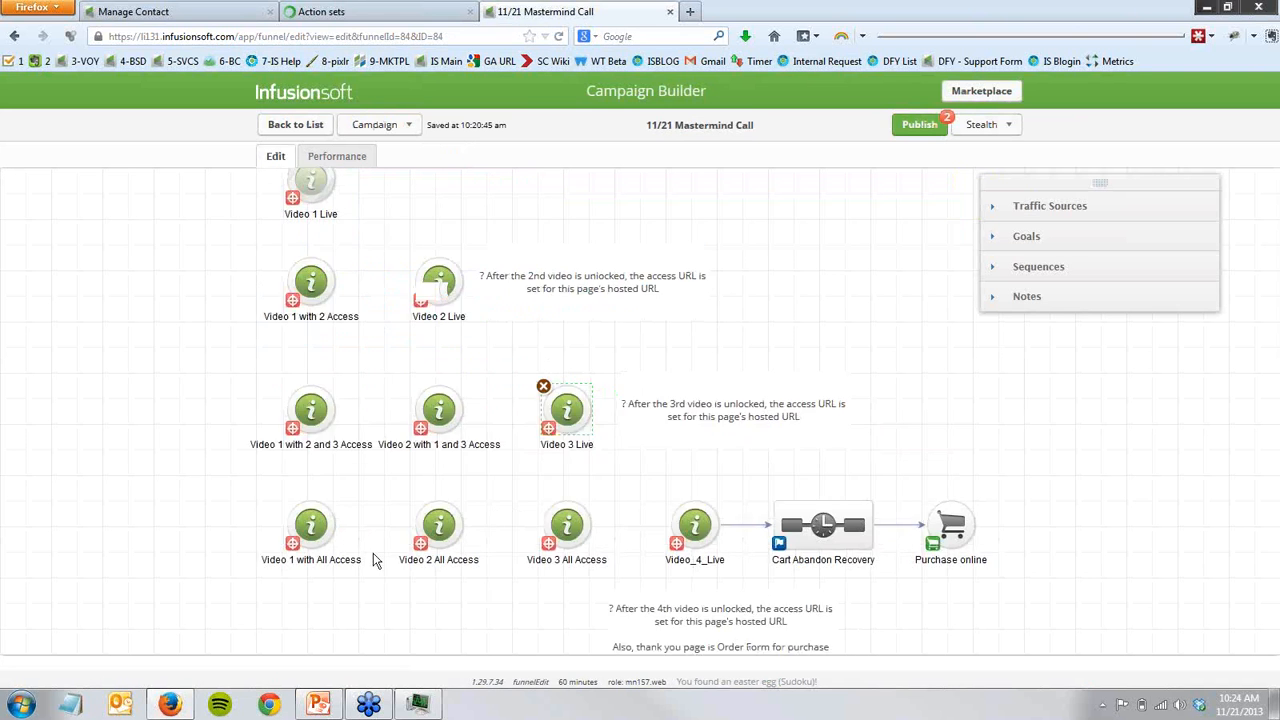
{"action": "left_click_drag", "start_coordinate": [467, 624], "coordinate": [315, 559]}
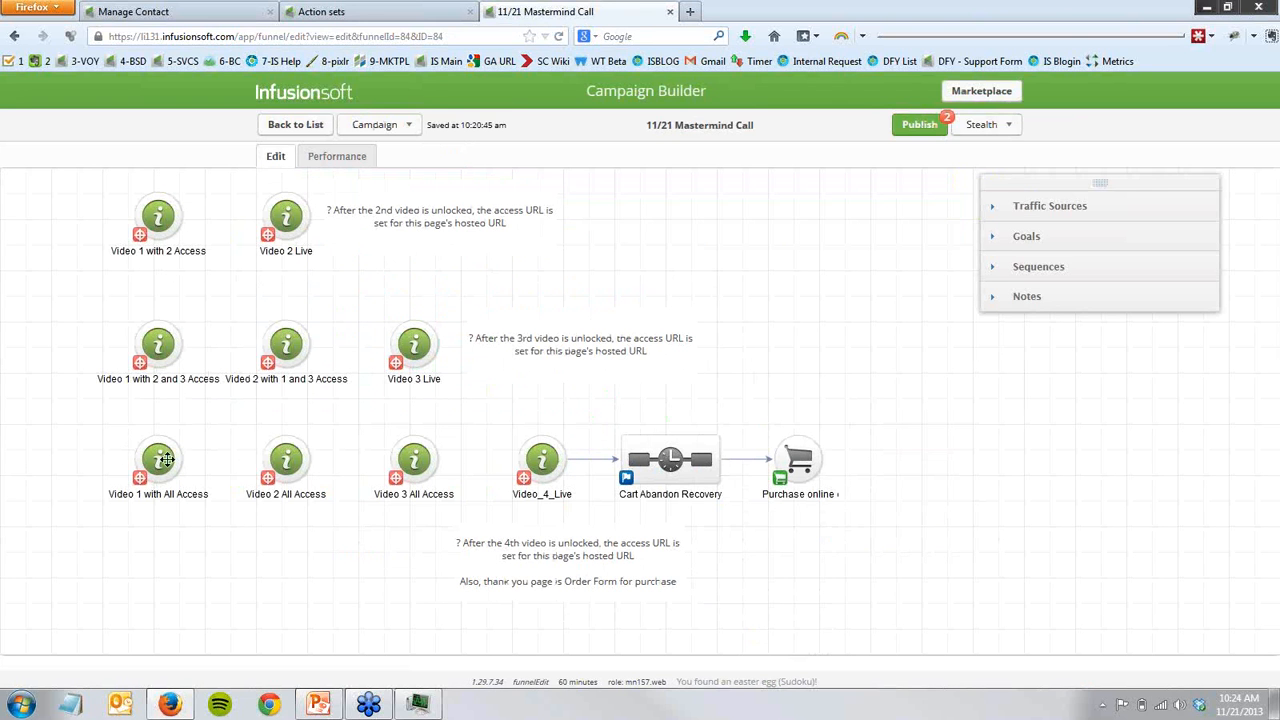
{"action": "mouse_move", "coordinate": [540, 470]}
{"action": "double_click", "coordinate": [540, 470]}
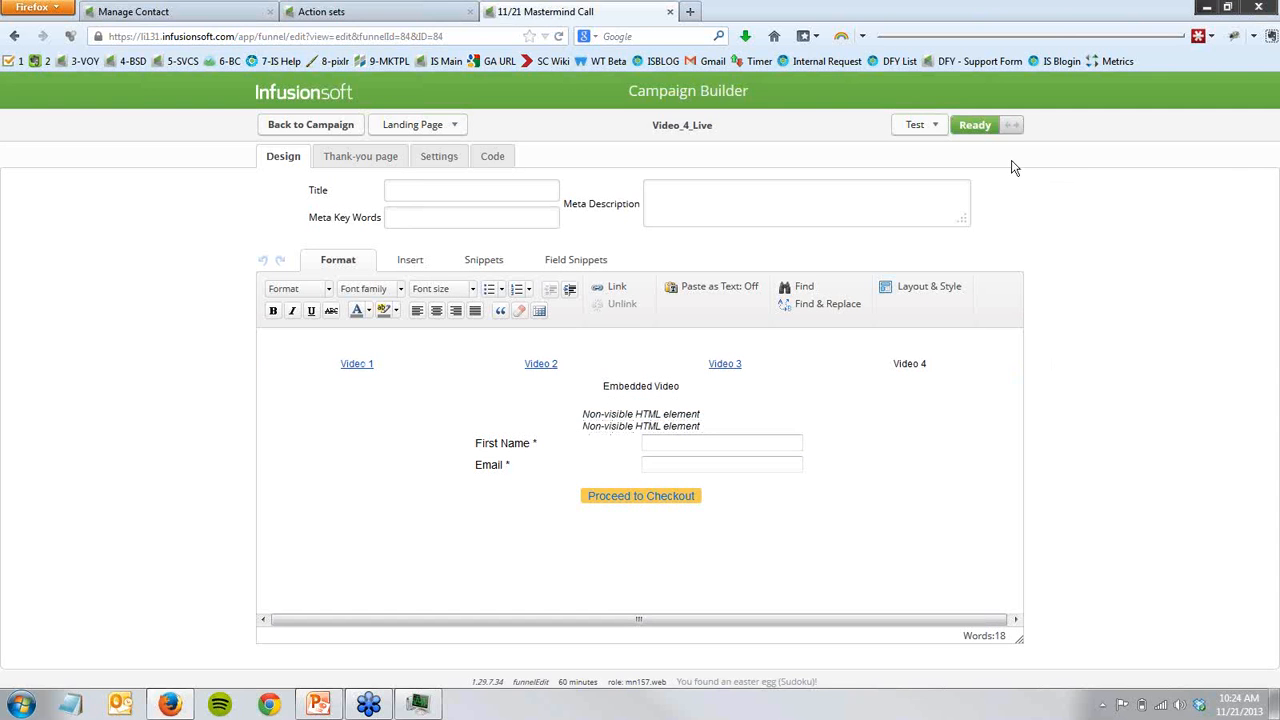
- Preview the Video_4_Live page with a test contact and highlight the "Get Your Copy Right Now!" headline
{"action": "left_click", "coordinate": [932, 133]}
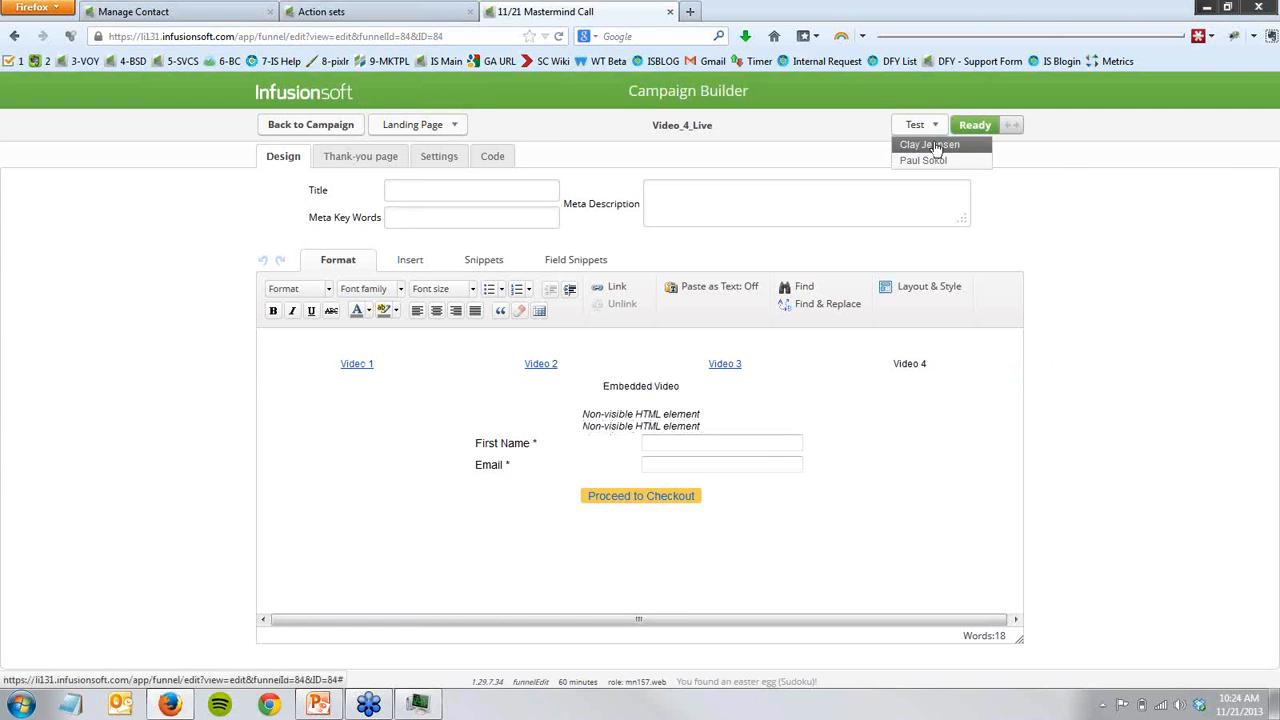
{"action": "left_click", "coordinate": [932, 145]}
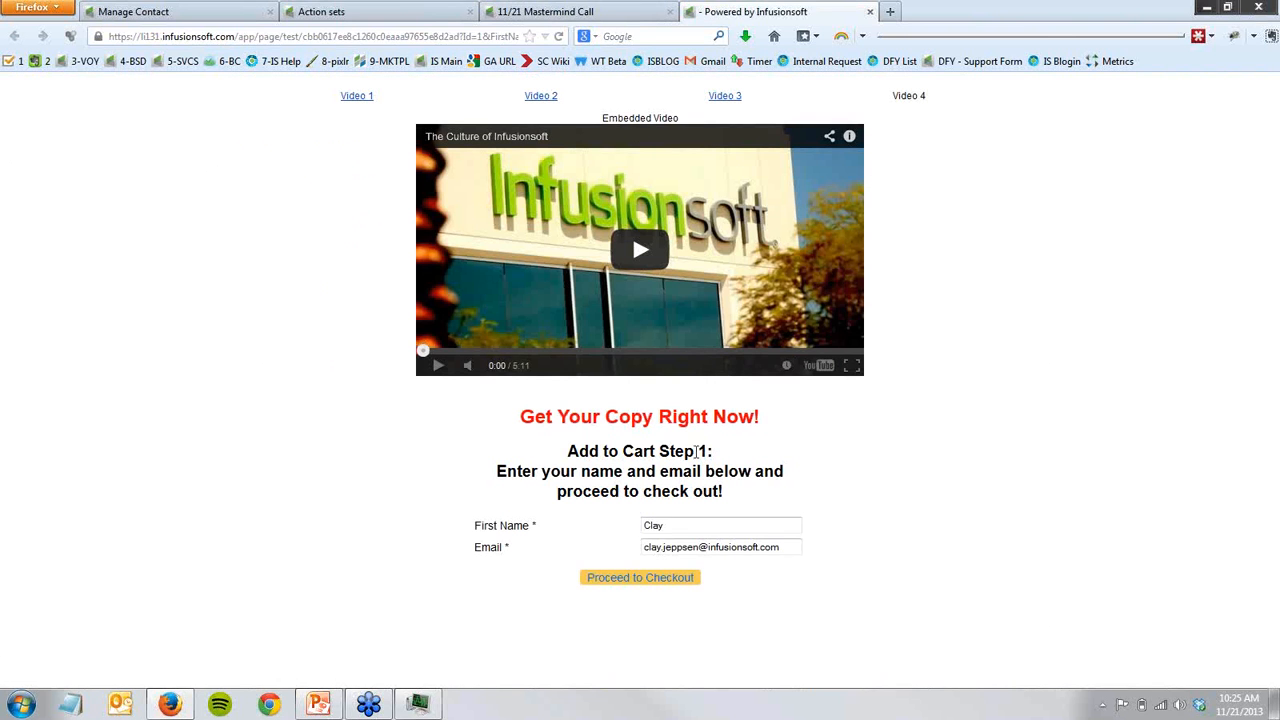
{"action": "left_click_drag", "start_coordinate": [533, 418], "coordinate": [716, 422]}
{"action": "left_click", "coordinate": [716, 422]}
- Open the first non-visible HTML element on the Video_4_Live page and highlight the script lines that hide the form fields and submit button
{"action": "left_click", "coordinate": [582, 12]}
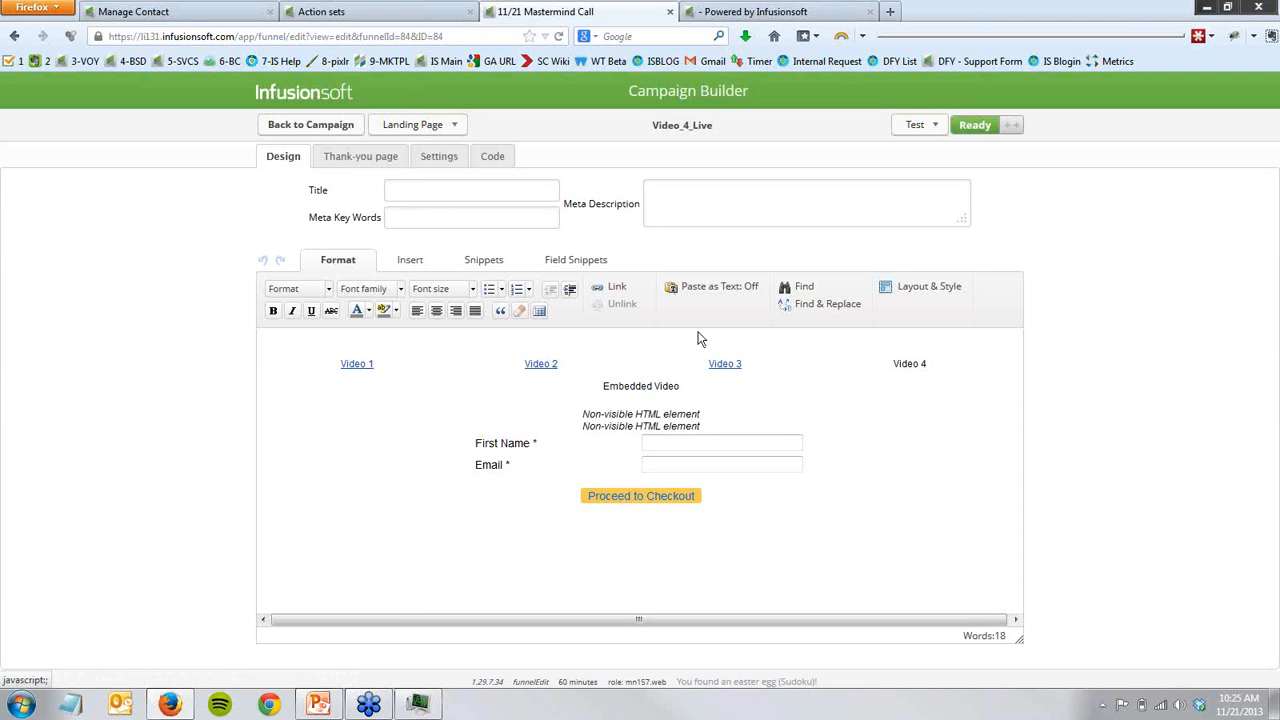
{"action": "double_click", "coordinate": [680, 413]}
{"action": "left_click_drag", "start_coordinate": [748, 327], "coordinate": [763, 480]}
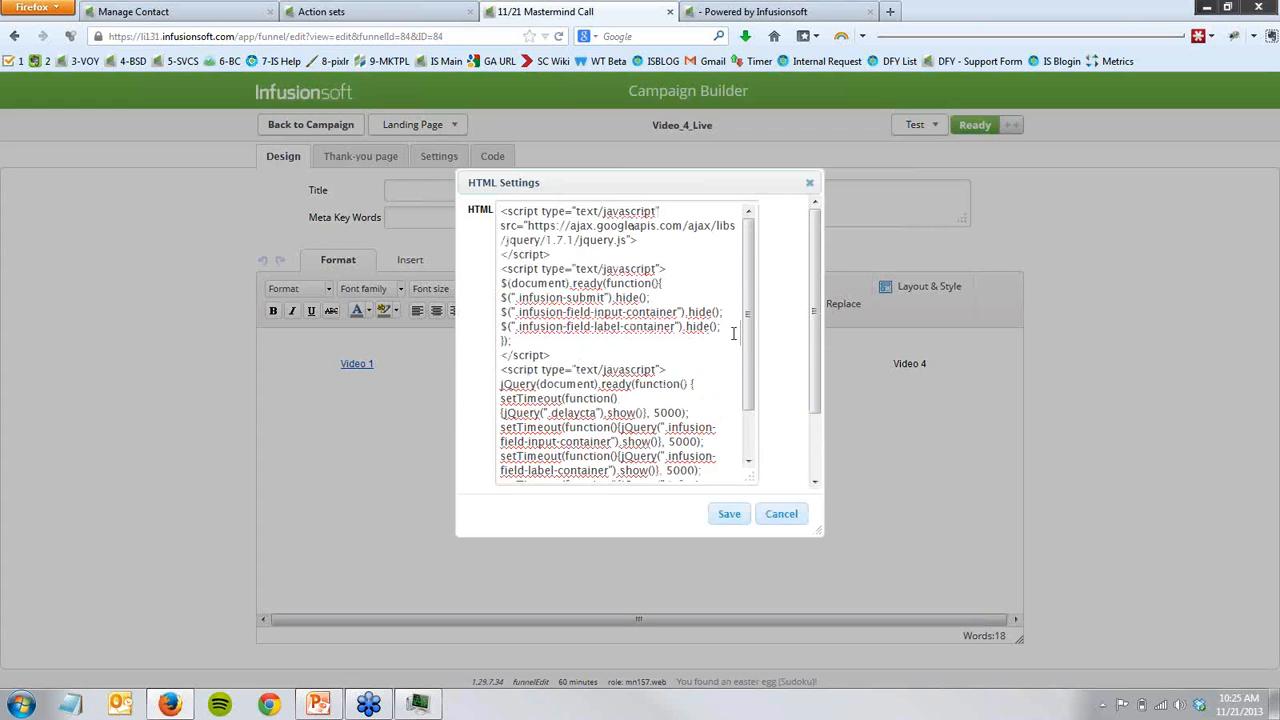
{"action": "left_click_drag", "start_coordinate": [724, 328], "coordinate": [497, 296]}
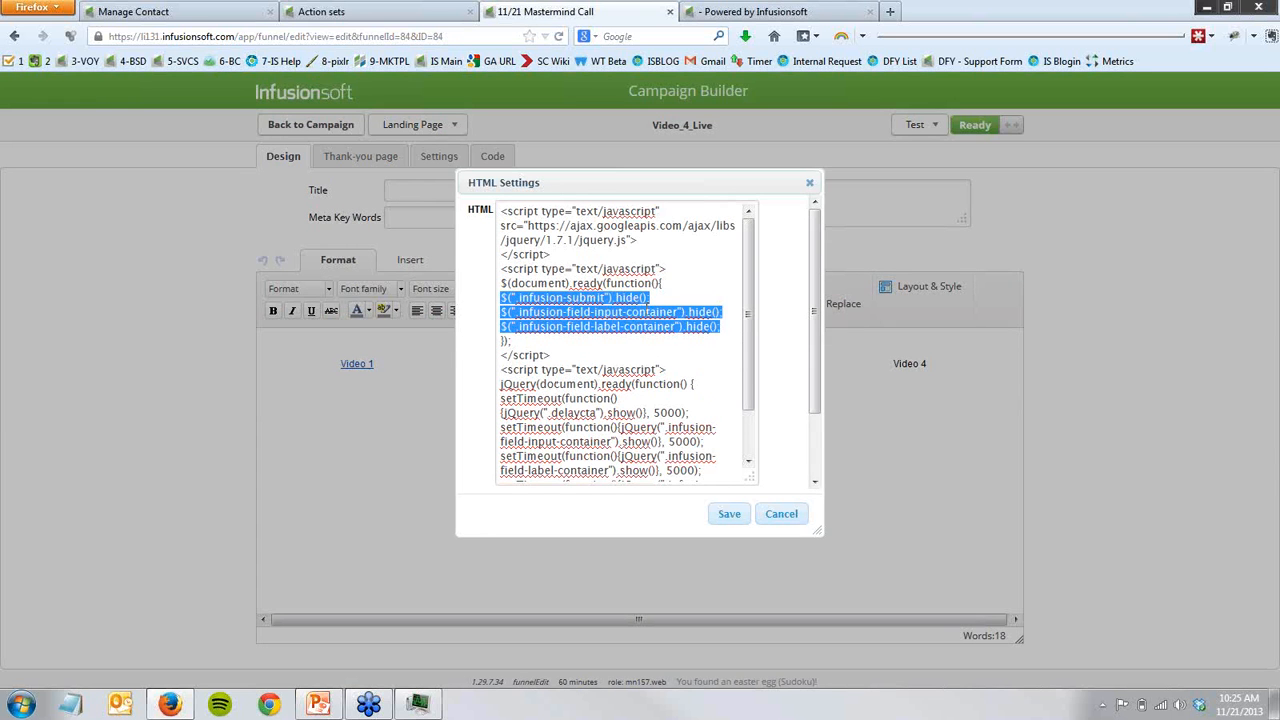
{"action": "left_click", "coordinate": [617, 347]}
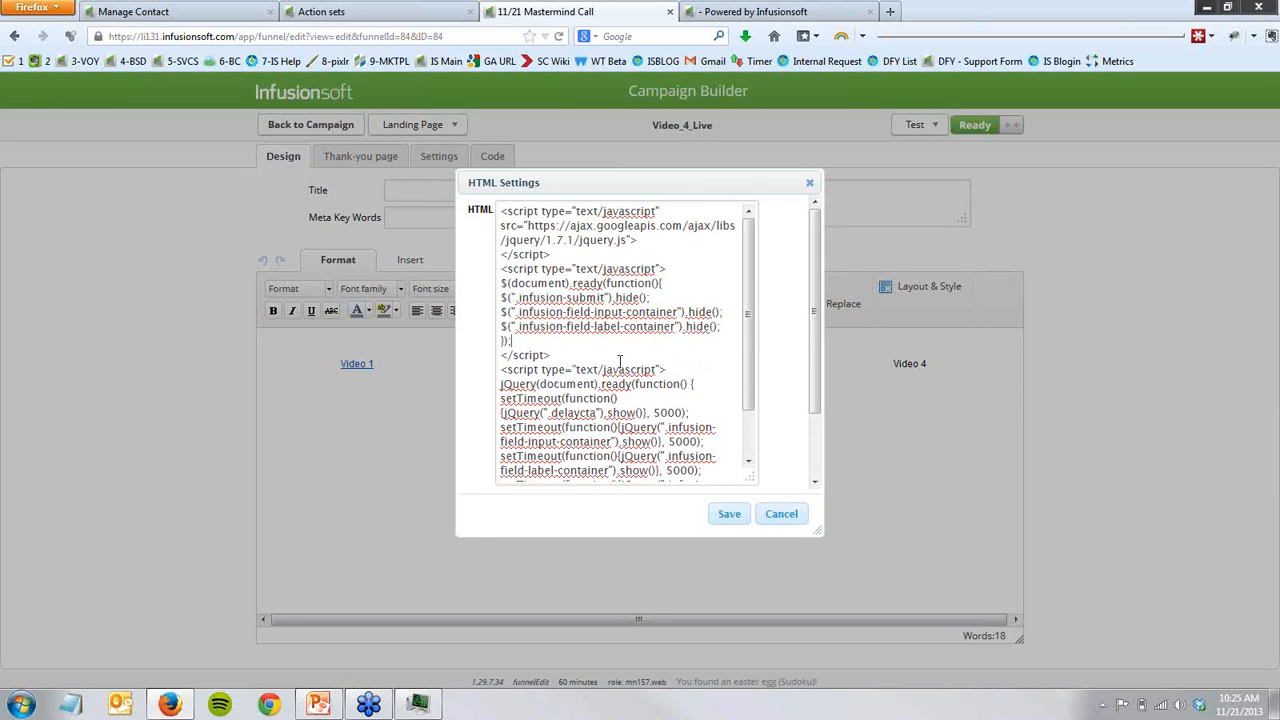
- Examine the script's timed show commands, their delay values, and the .delaycta class
{"action": "scroll", "coordinate": [620, 362], "scroll_direction": "down", "scroll_amount": 2}
{"action": "left_click_drag", "start_coordinate": [619, 388], "coordinate": [651, 416]}
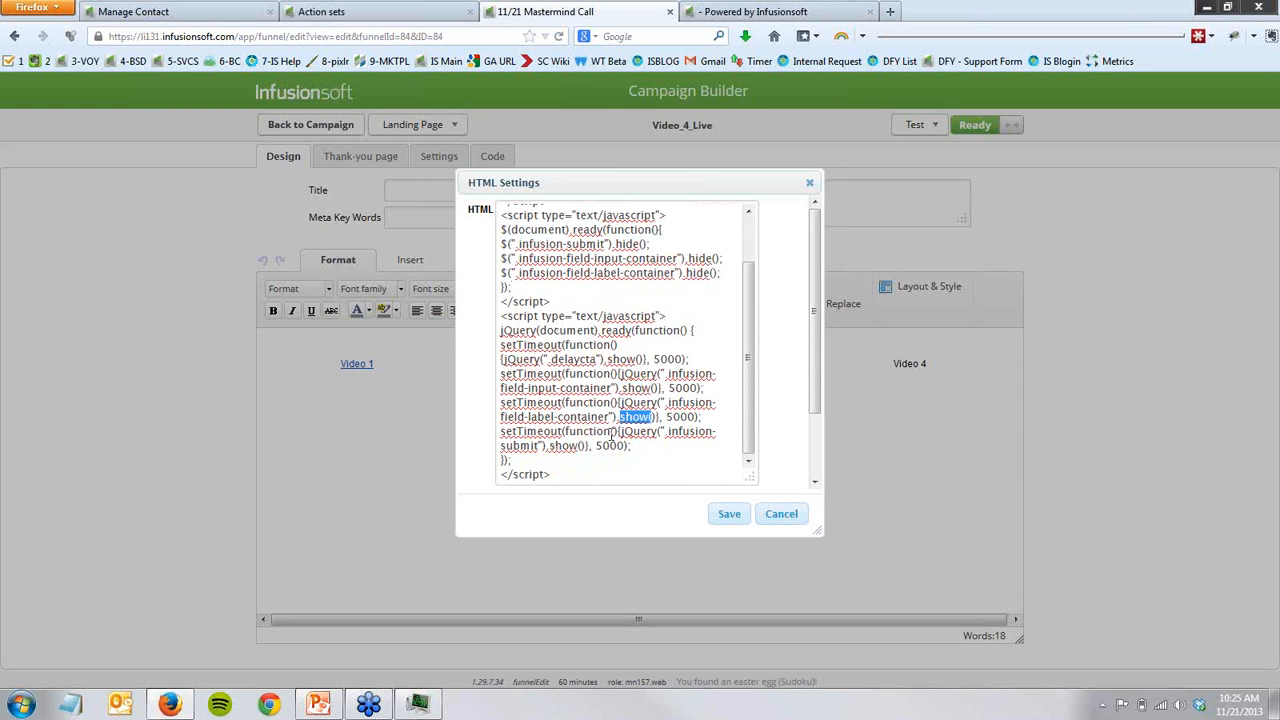
{"action": "left_click_drag", "start_coordinate": [549, 446], "coordinate": [697, 417]}
{"action": "left_click", "coordinate": [596, 472]}
{"action": "left_click", "coordinate": [669, 420]}
{"action": "left_click_drag", "start_coordinate": [653, 359], "coordinate": [688, 360]}
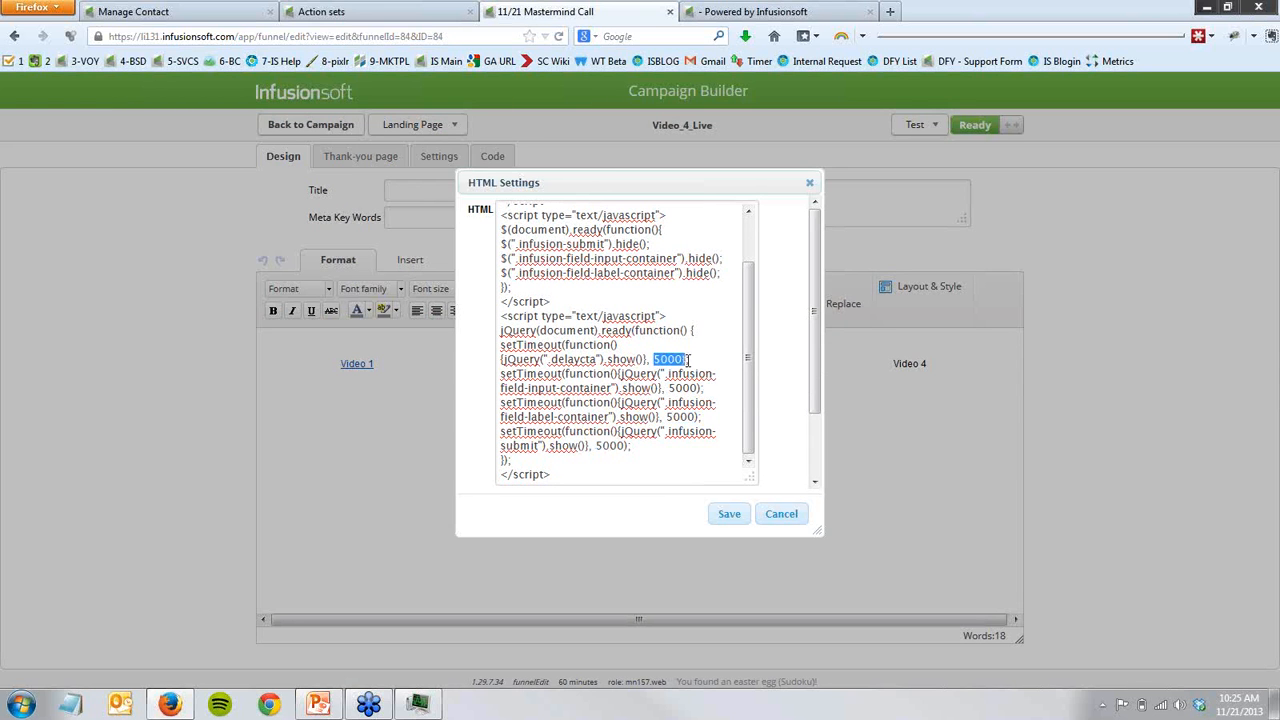
{"action": "left_click", "coordinate": [619, 458]}
{"action": "left_click_drag", "start_coordinate": [547, 360], "coordinate": [600, 362]}
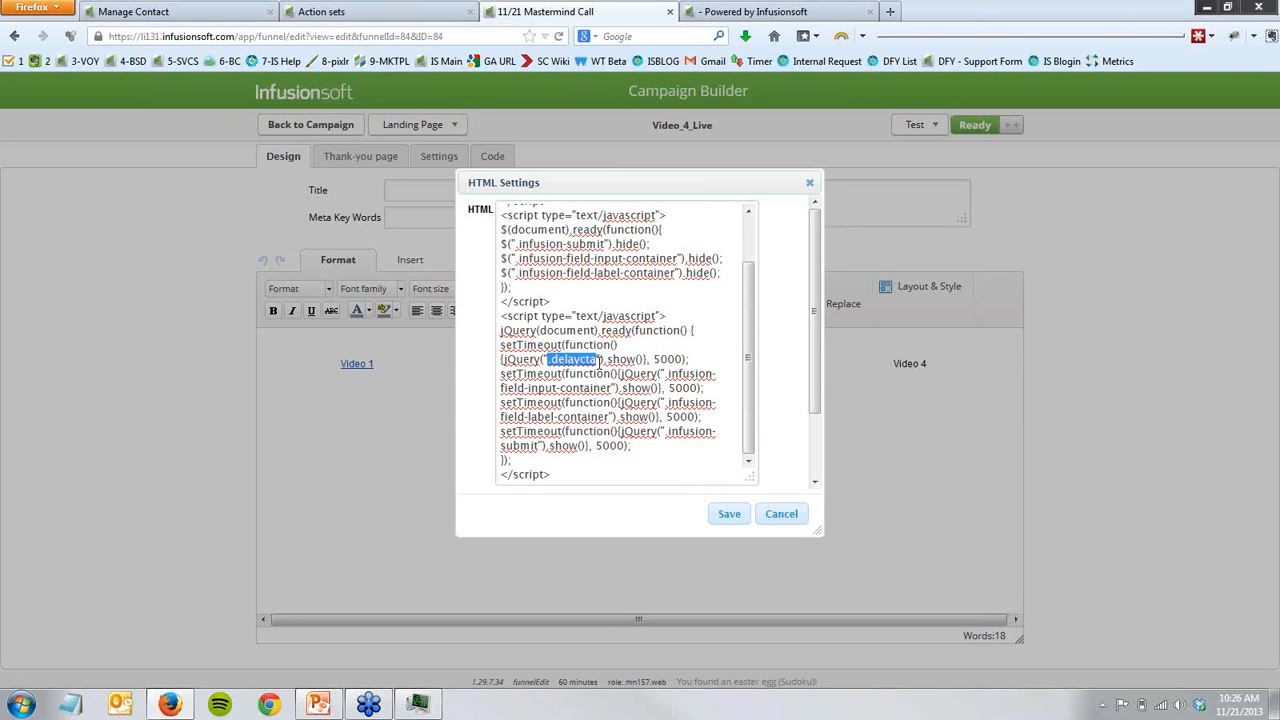
- Set all four setTimeout delays in the script to 2000 and save the HTML element
{"action": "left_click_drag", "start_coordinate": [654, 360], "coordinate": [681, 357]}
{"action": "left_click", "coordinate": [667, 368]}
{"action": "key", "text": "BackSpace"}
{"action": "type", "text": "2"}
{"action": "left_click", "coordinate": [676, 387]}
{"action": "key", "text": "BackSpace"}
{"action": "type", "text": "2"}
{"action": "left_click", "coordinate": [675, 418]}
{"action": "key", "text": "BackSpace"}
{"action": "type", "text": "2"}
{"action": "left_click", "coordinate": [604, 445]}
{"action": "key", "text": "BackSpace"}
{"action": "type", "text": "2"}
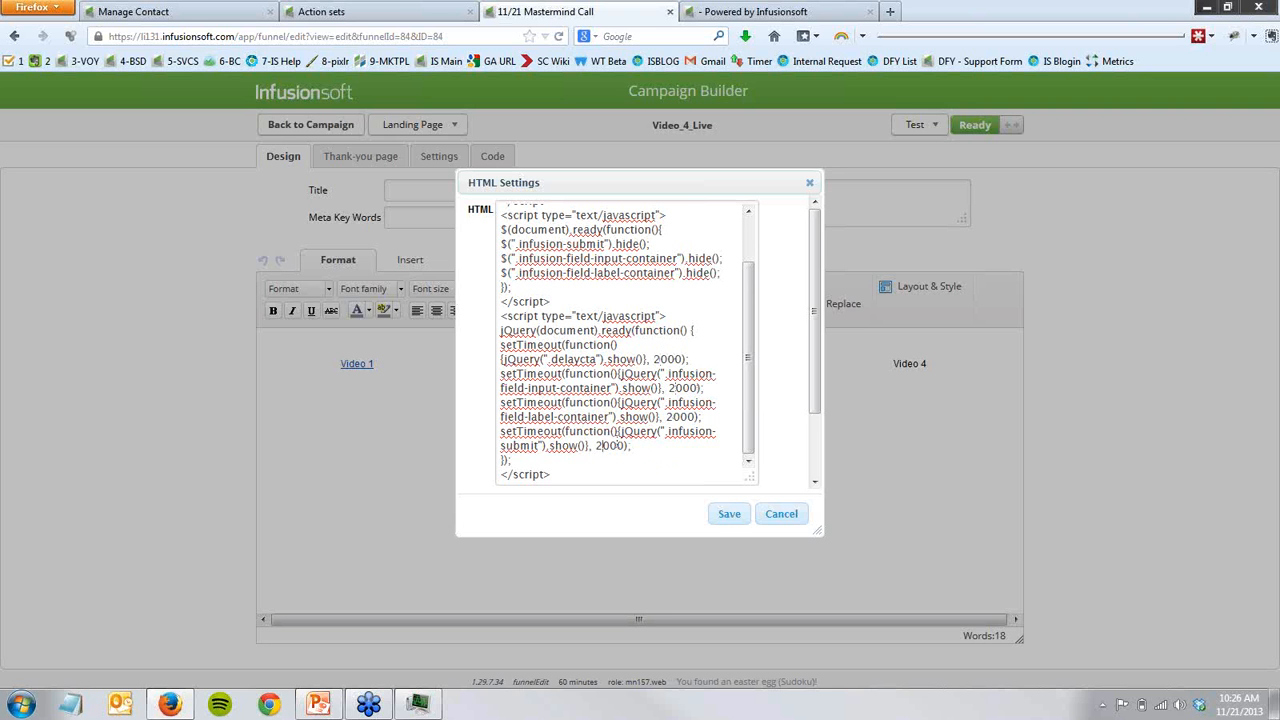
{"action": "left_click", "coordinate": [726, 517]}
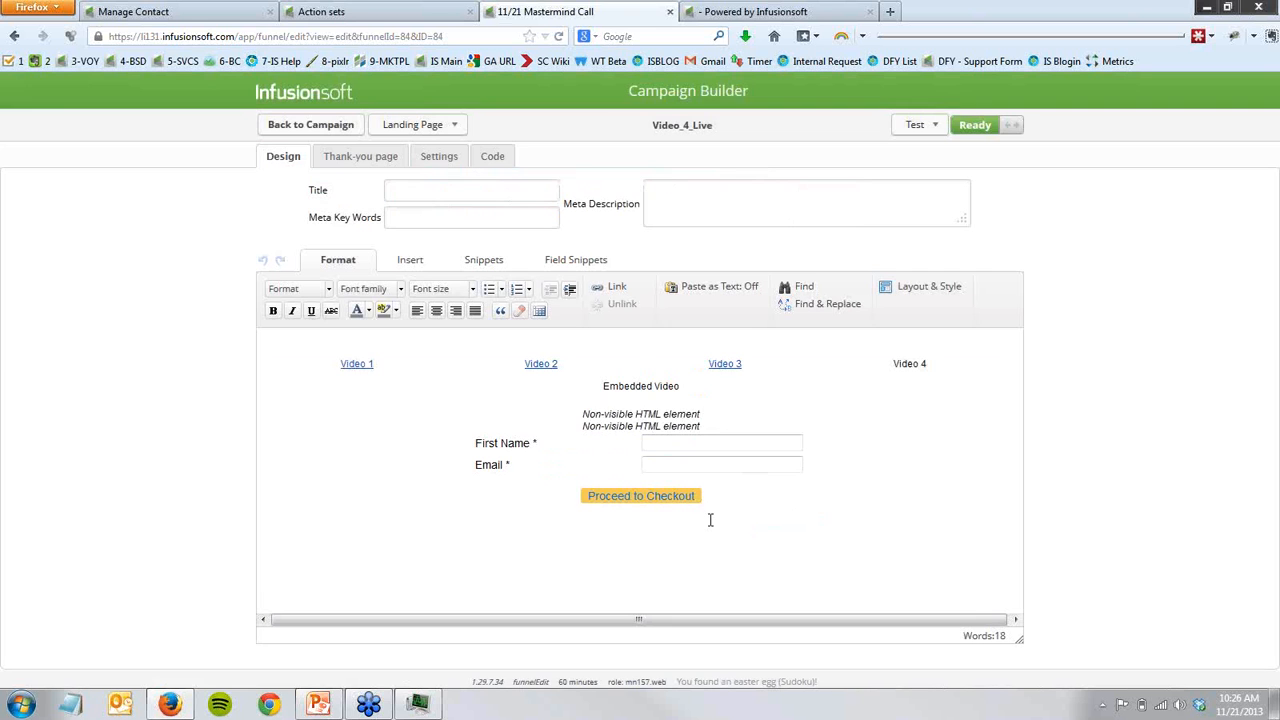
- Preview the Video_4_Live page again with a test contact, highlight the delayed call-to-action text, and return to the page editor
{"action": "left_click", "coordinate": [918, 125]}
{"action": "left_click", "coordinate": [927, 152]}
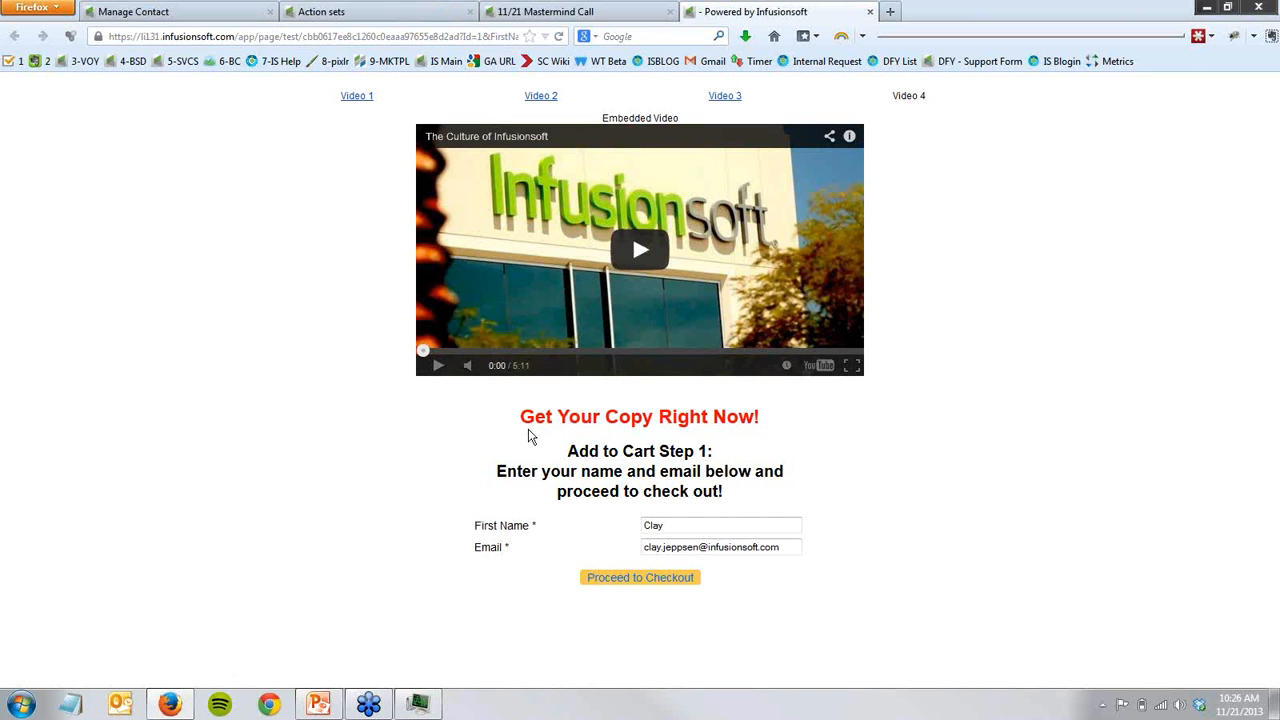
{"action": "left_click_drag", "start_coordinate": [527, 427], "coordinate": [747, 505]}
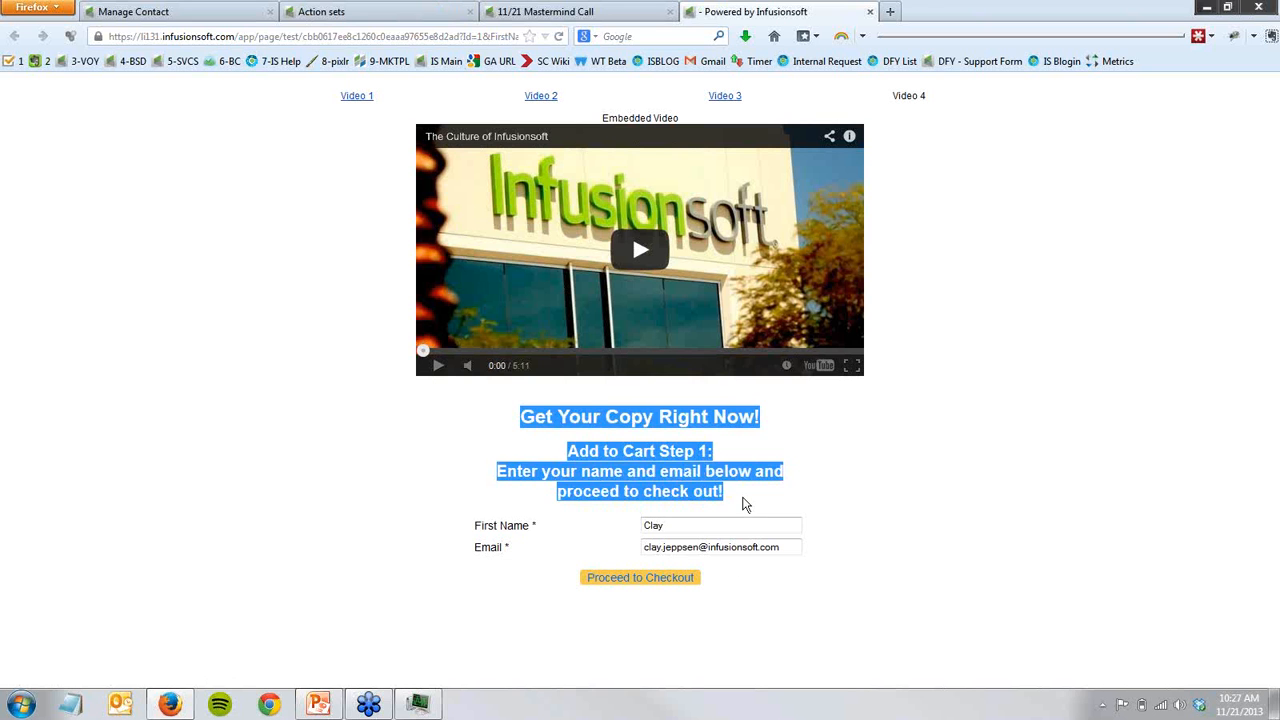
{"action": "left_click", "coordinate": [736, 550]}
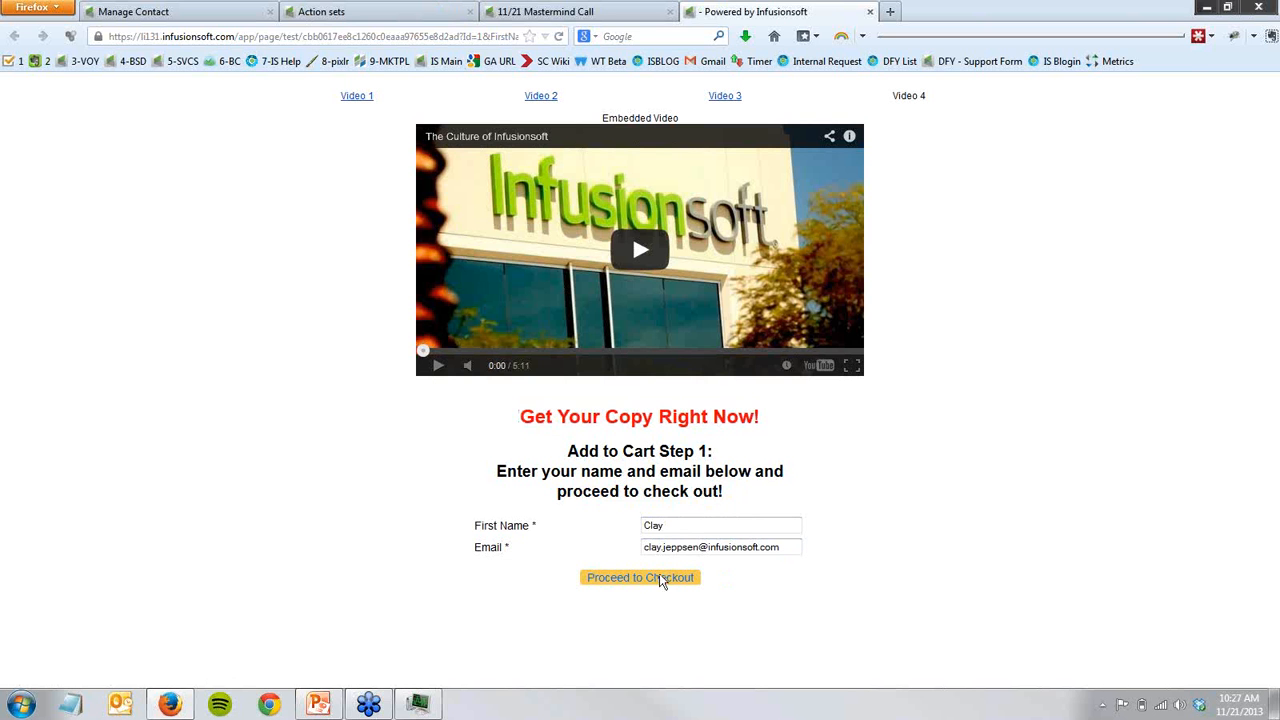
{"action": "left_click", "coordinate": [665, 532]}
{"action": "mouse_move", "coordinate": [520, 418]}
{"action": "left_mouse_down"}
{"action": "mouse_move", "coordinate": [682, 452]}
{"action": "mouse_move", "coordinate": [750, 503]}
{"action": "mouse_move", "coordinate": [524, 420]}
{"action": "left_mouse_up"}
{"action": "left_click", "coordinate": [610, 11]}
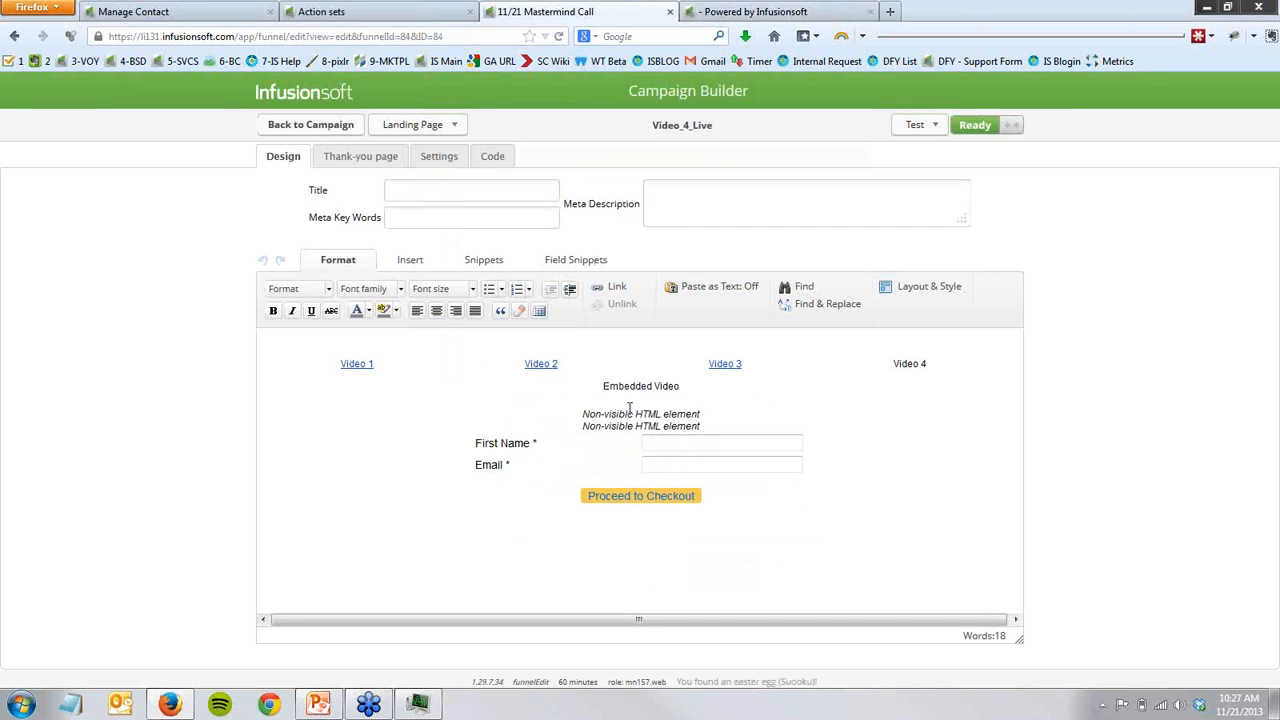
- Open the second non-visible HTML element on the Video_4_Live page, enlarge its code box, and highlight the call-to-action text lines
{"action": "double_click", "coordinate": [634, 429]}
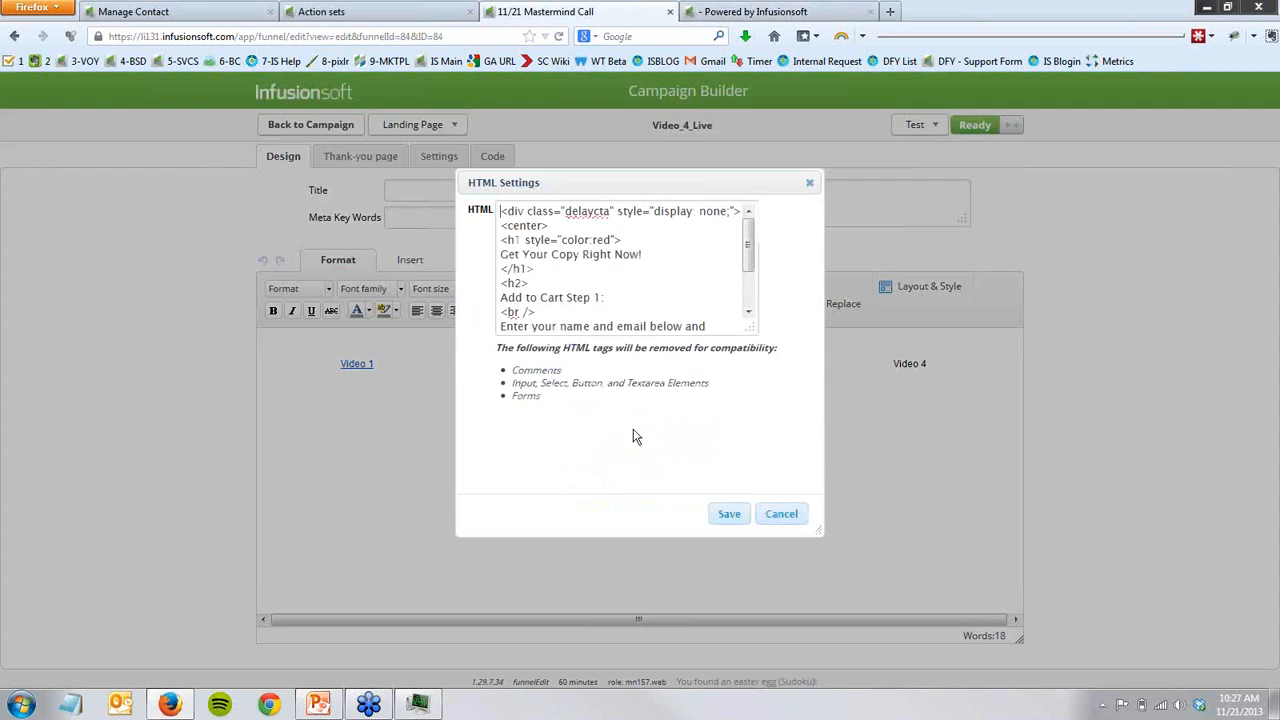
{"action": "left_click_drag", "start_coordinate": [750, 469], "coordinate": [750, 487]}
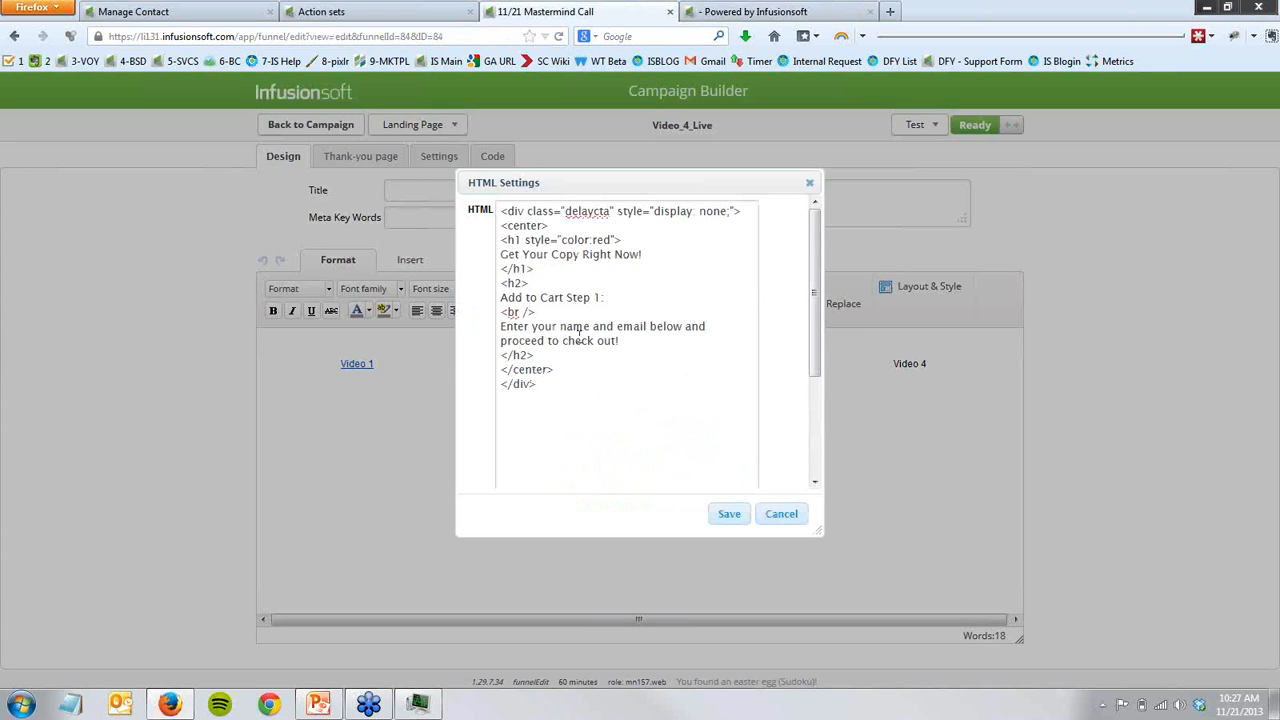
{"action": "left_click_drag", "start_coordinate": [620, 341], "coordinate": [496, 330]}
{"action": "left_click_drag", "start_coordinate": [614, 298], "coordinate": [497, 298]}
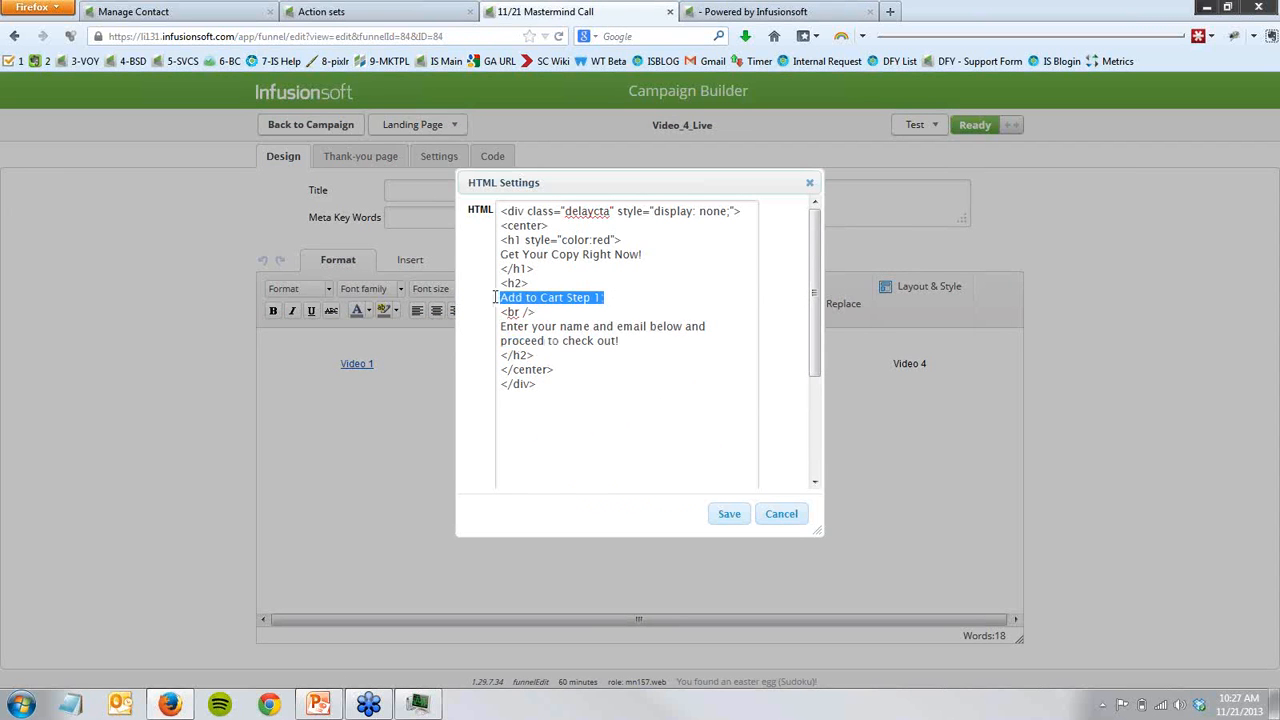
{"action": "left_click_drag", "start_coordinate": [644, 254], "coordinate": [501, 254]}
{"action": "left_click", "coordinate": [605, 272]}
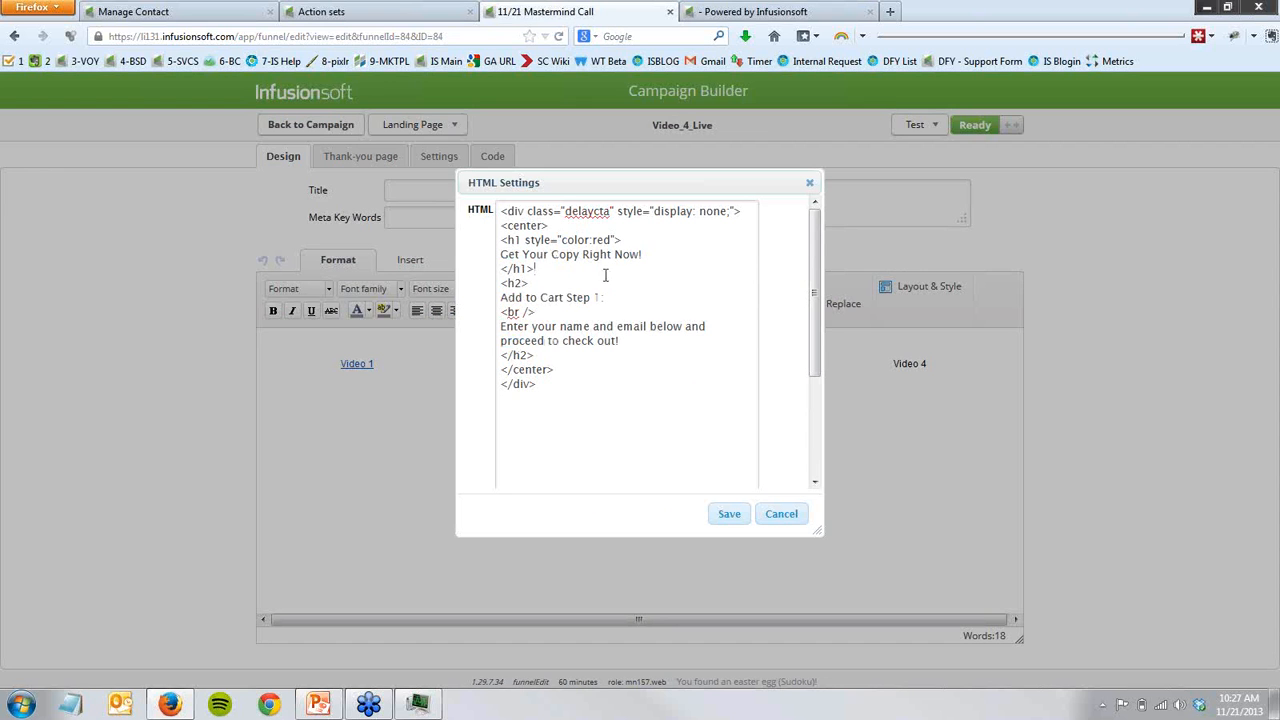
- Highlight the delaycta class and the display: none style in the opening div tag, and close the HTML settings without saving
{"action": "left_click_drag", "start_coordinate": [528, 211], "coordinate": [614, 212]}
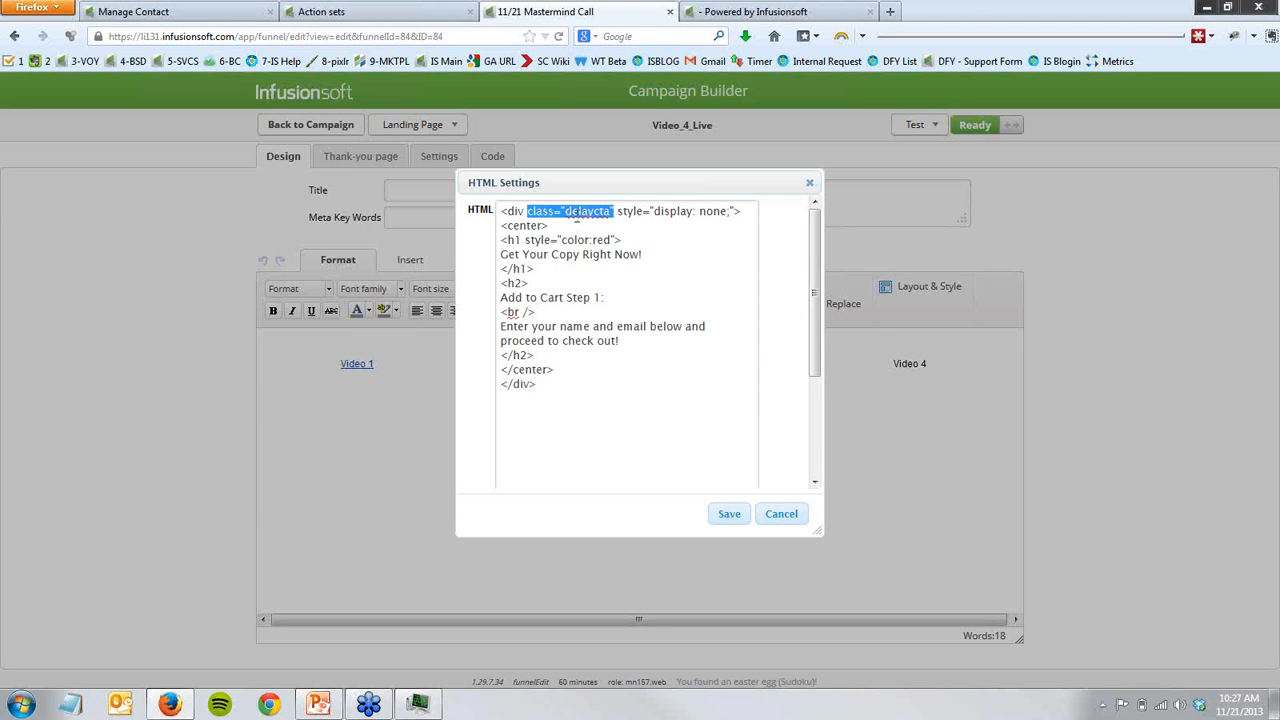
{"action": "left_click", "coordinate": [577, 213]}
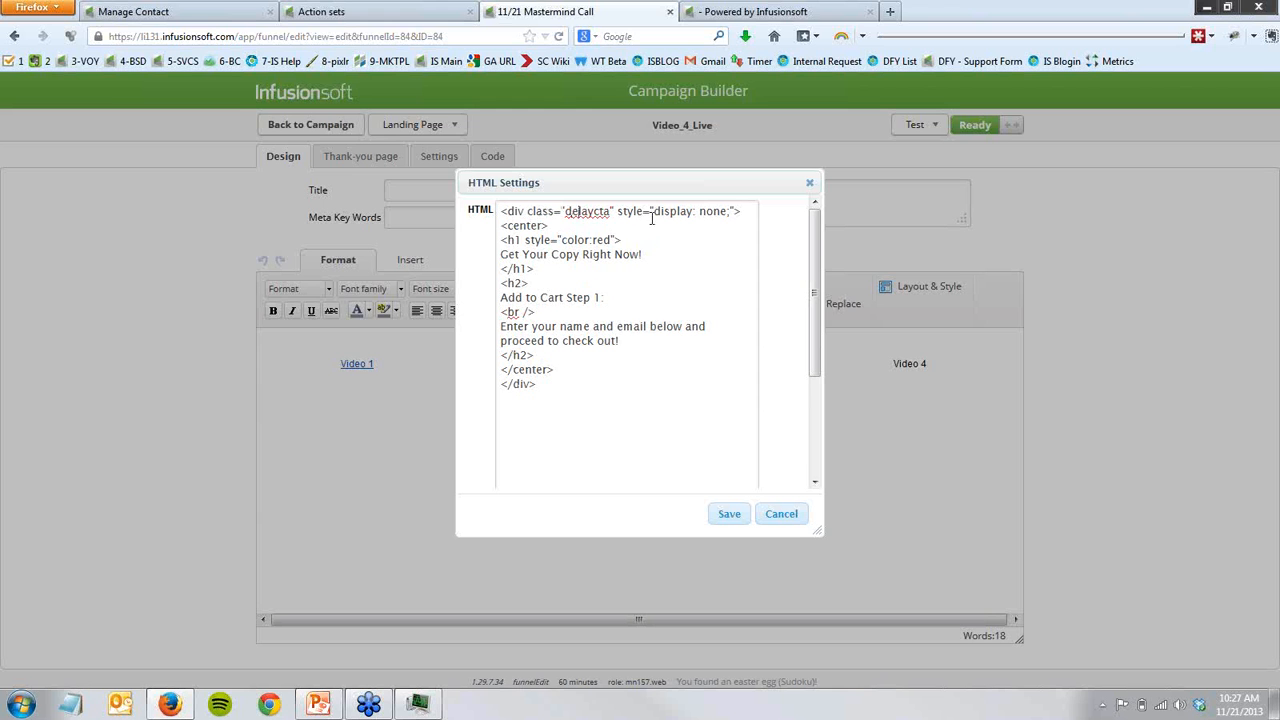
{"action": "left_click_drag", "start_coordinate": [653, 212], "coordinate": [730, 213]}
{"action": "left_click", "coordinate": [726, 225]}
{"action": "left_click", "coordinate": [809, 183]}
- Reopen the first non-visible HTML element, highlight the .delaycta show command in the script, and cancel the dialog
{"action": "double_click", "coordinate": [690, 413]}
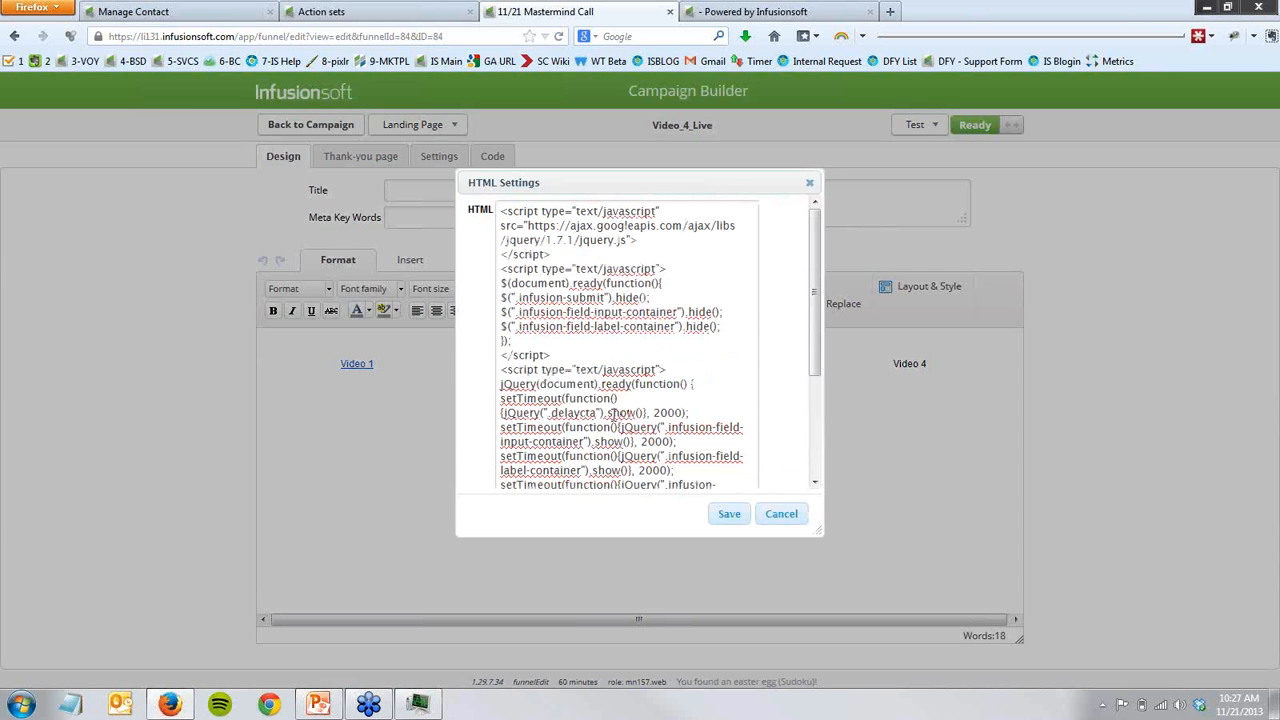
{"action": "double_click", "coordinate": [634, 411]}
{"action": "double_click", "coordinate": [560, 412]}
{"action": "left_click", "coordinate": [780, 517]}
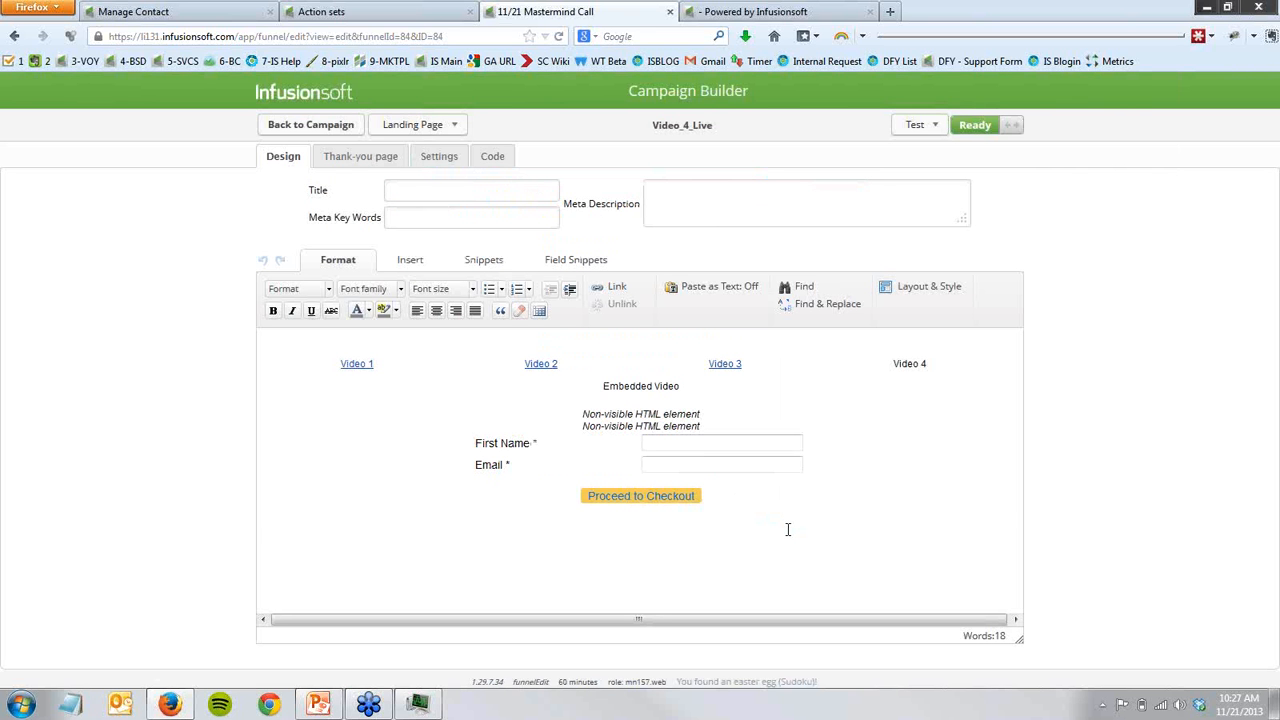
- Open the Cart Abandon Recovery sequence from the campaign, reposition its delay timer midway between Start and the Cold Feet? email, and return to the campaign
{"action": "mouse_move", "coordinate": [647, 498]}
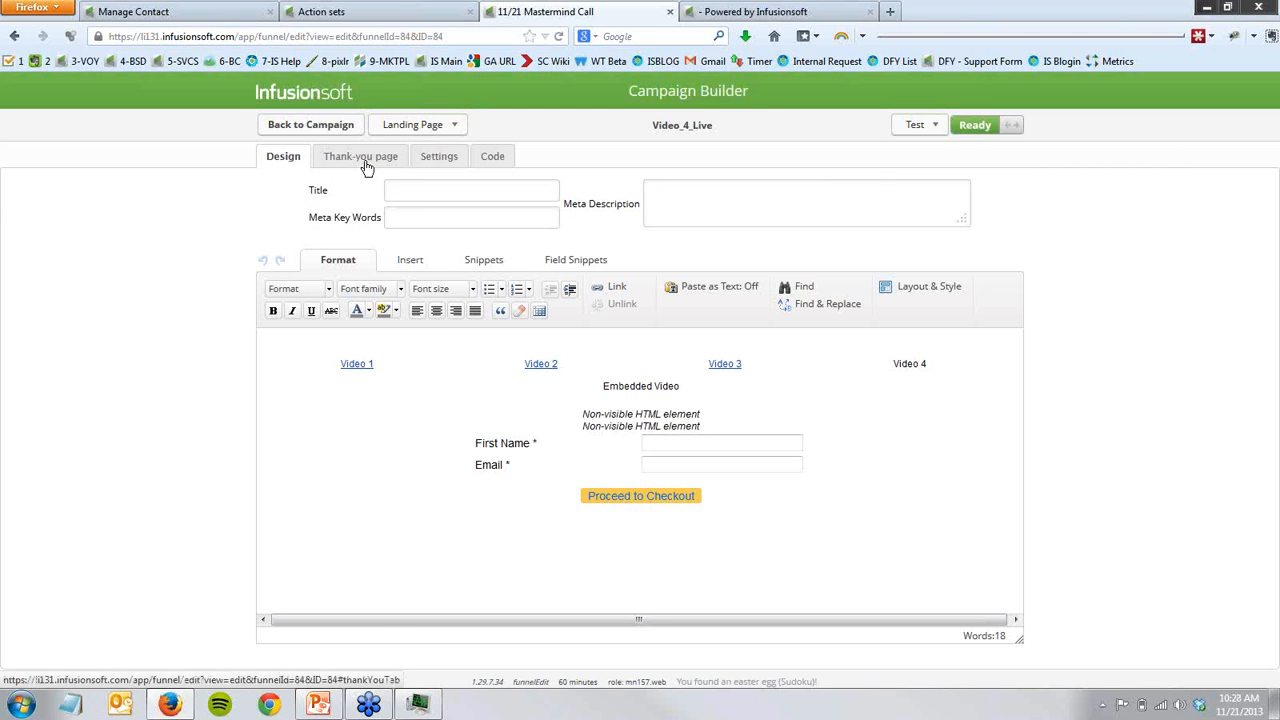
{"action": "left_click", "coordinate": [313, 127]}
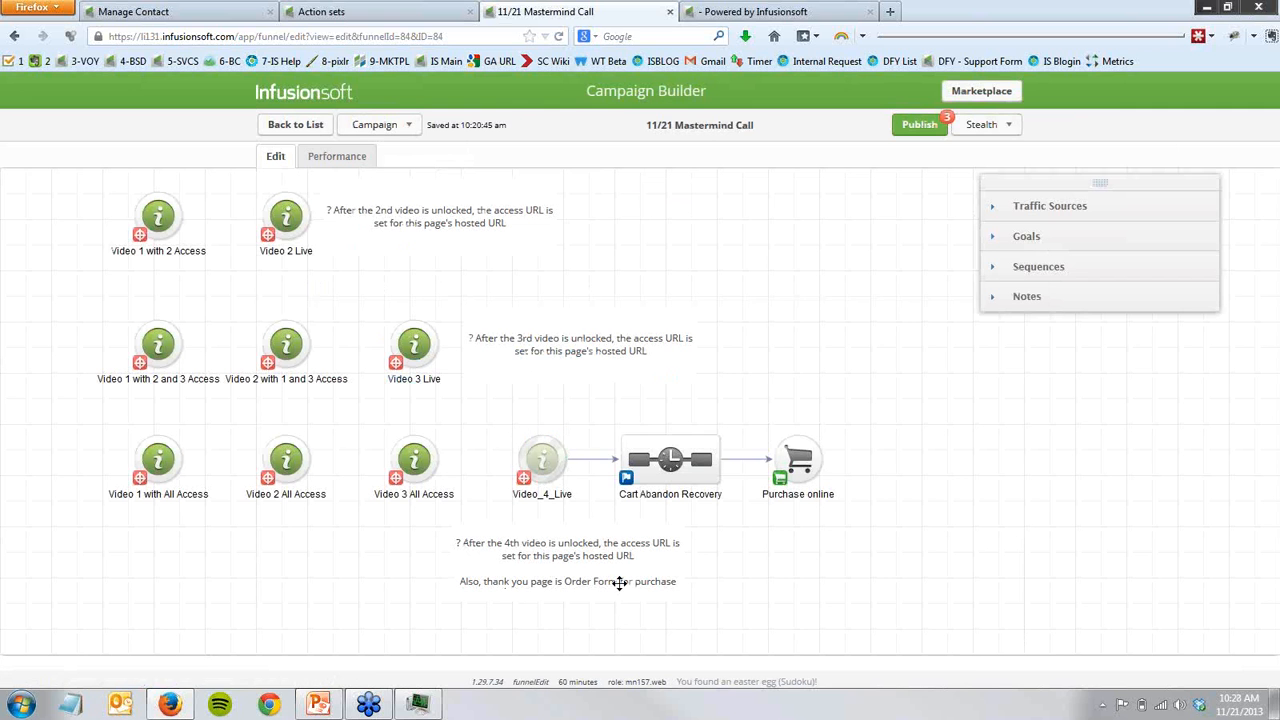
{"action": "mouse_move", "coordinate": [533, 459]}
{"action": "mouse_move", "coordinate": [797, 466]}
{"action": "double_click", "coordinate": [666, 476]}
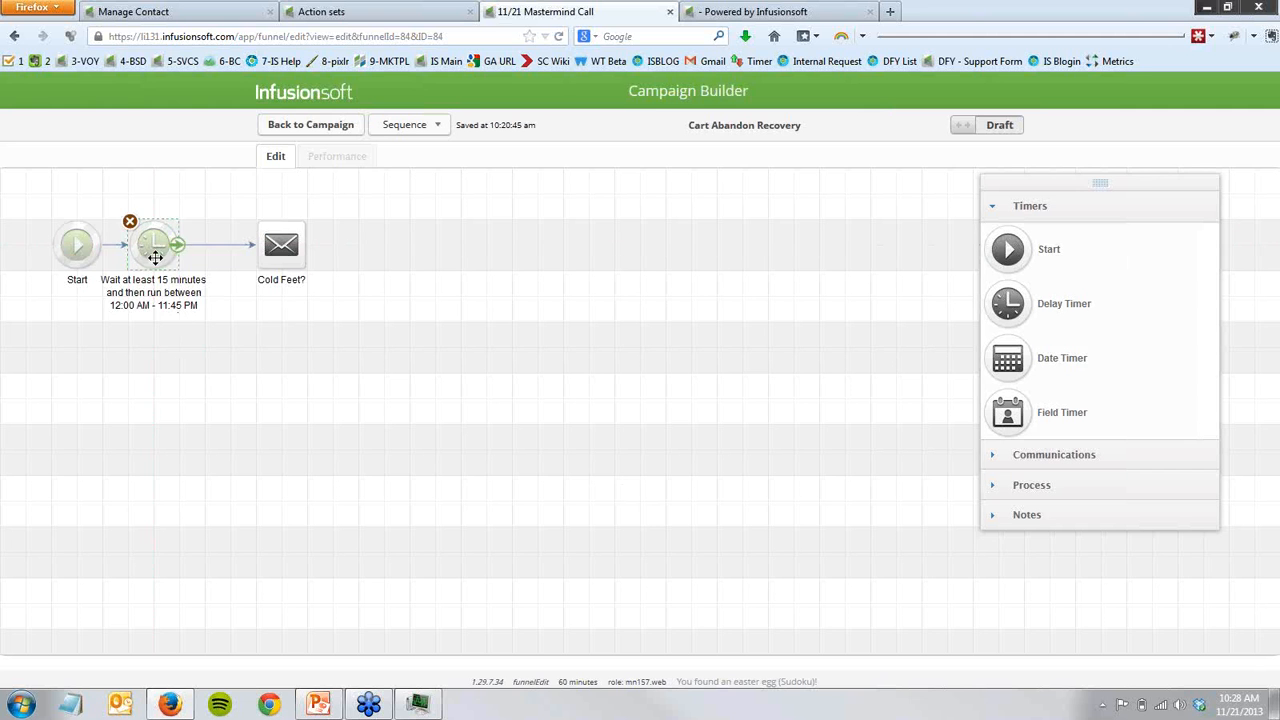
{"action": "left_click_drag", "start_coordinate": [155, 258], "coordinate": [178, 258]}
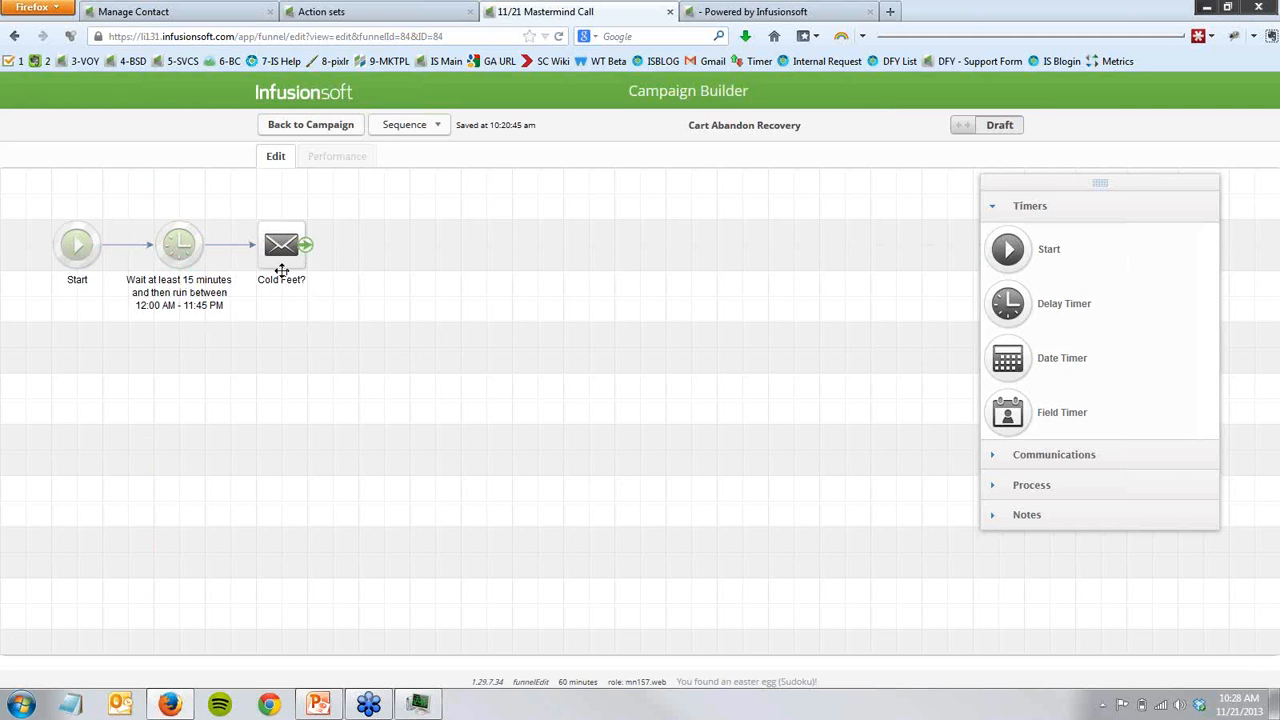
{"action": "left_click", "coordinate": [305, 130]}
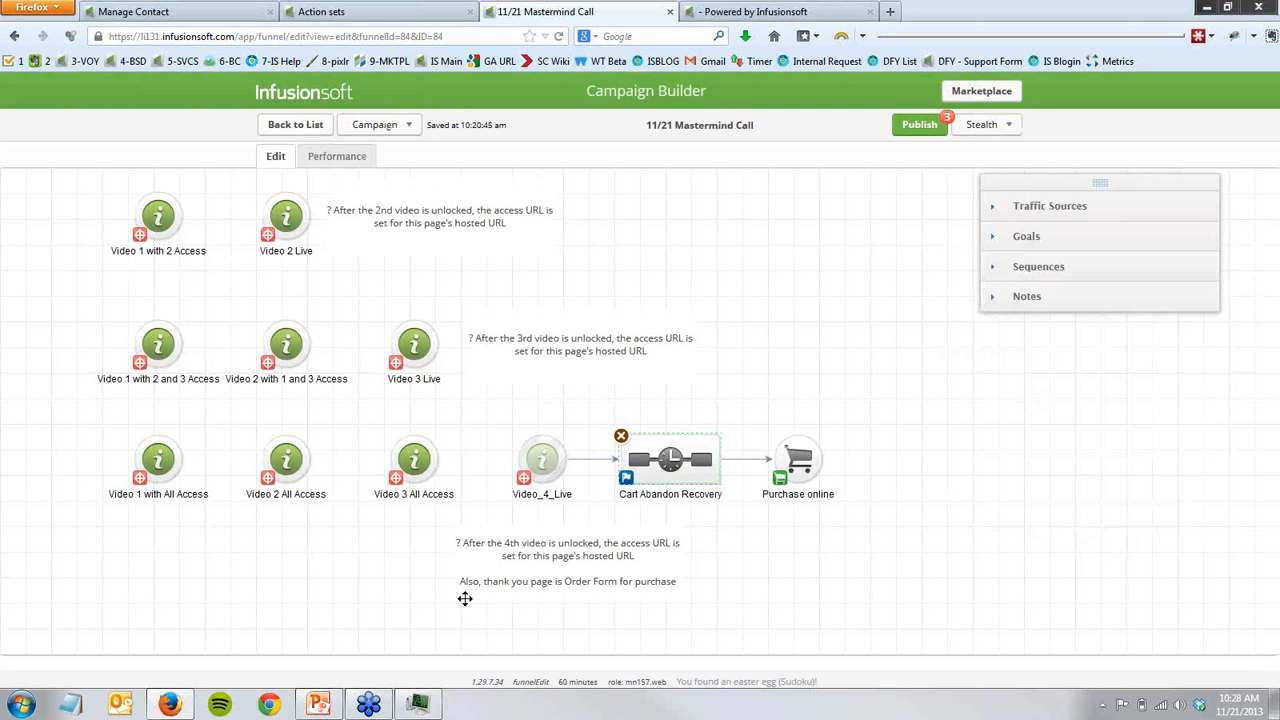
- Review the Video_4_Live page, the three All Access video pages, and the campaign's opt-in and video delivery flow
{"action": "left_click", "coordinate": [541, 458]}
{"action": "left_click", "coordinate": [521, 435]}
{"action": "left_click", "coordinate": [418, 470]}
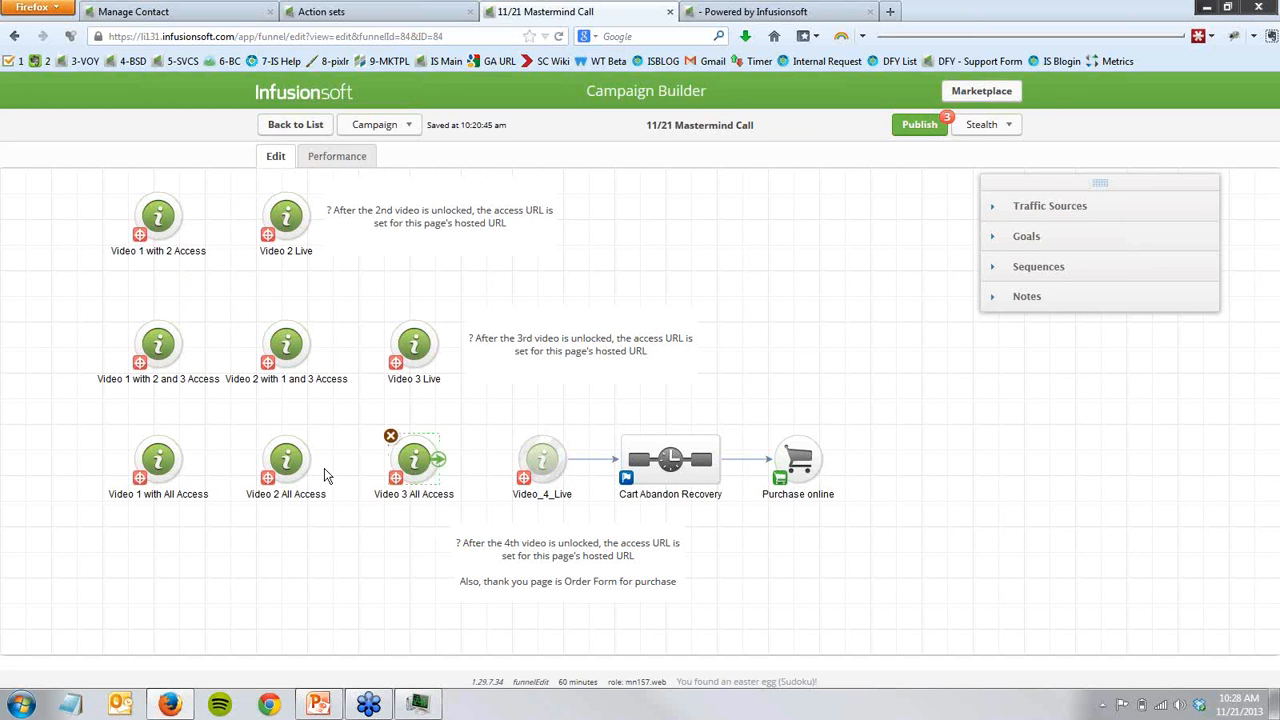
{"action": "left_click", "coordinate": [290, 464]}
{"action": "left_click", "coordinate": [170, 474]}
{"action": "left_click", "coordinate": [137, 585]}
{"action": "left_click_drag", "start_coordinate": [734, 412], "coordinate": [870, 536]}
{"action": "left_click_drag", "start_coordinate": [736, 412], "coordinate": [854, 526]}
{"action": "left_click_drag", "start_coordinate": [65, 295], "coordinate": [700, 706]}
{"action": "left_click_drag", "start_coordinate": [312, 529], "coordinate": [752, 581]}
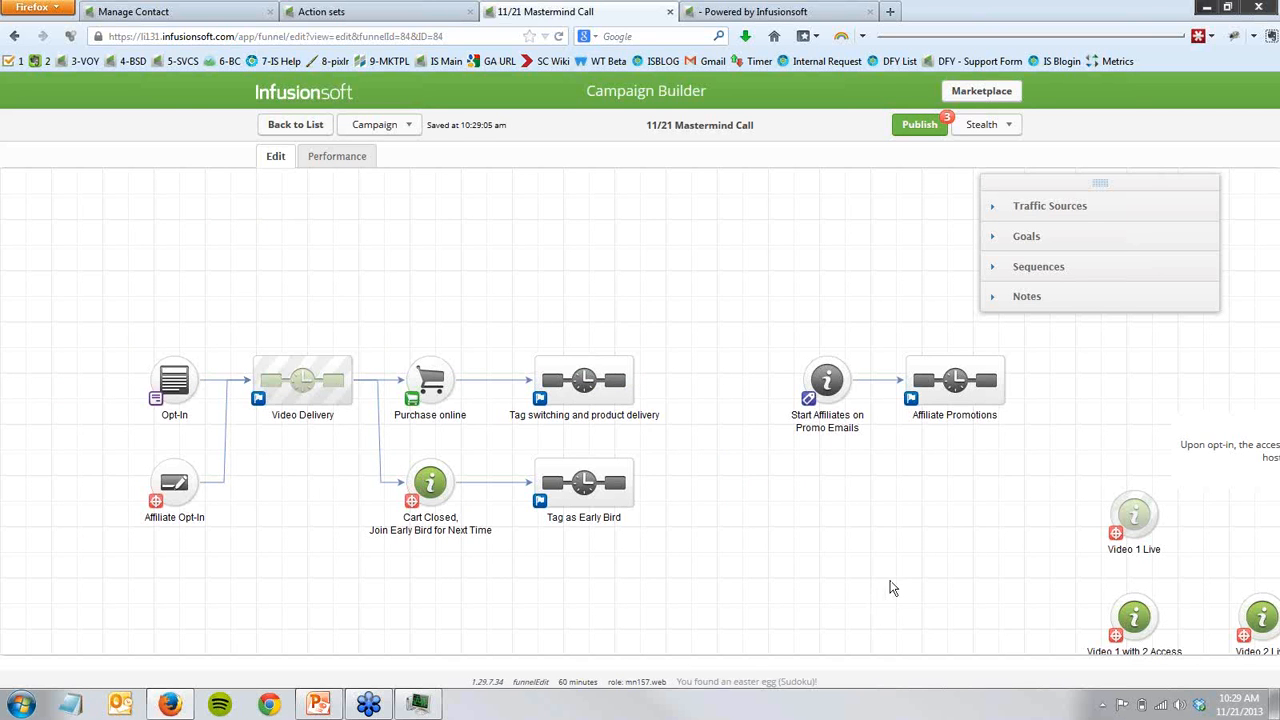
- Open the Video_4_Live landing page and copy its hosted Landing Page URL
{"action": "left_click_drag", "start_coordinate": [892, 582], "coordinate": [286, 360]}
{"action": "left_click_drag", "start_coordinate": [748, 600], "coordinate": [626, 445]}
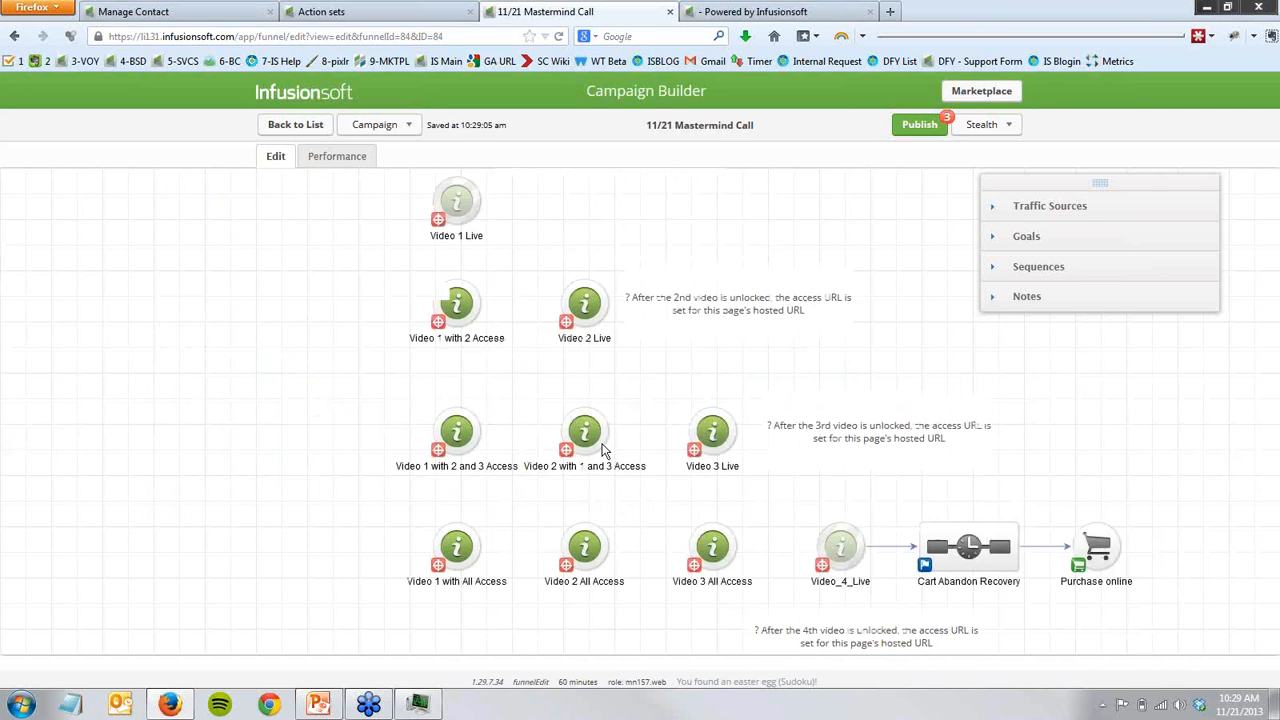
{"action": "double_click", "coordinate": [772, 477]}
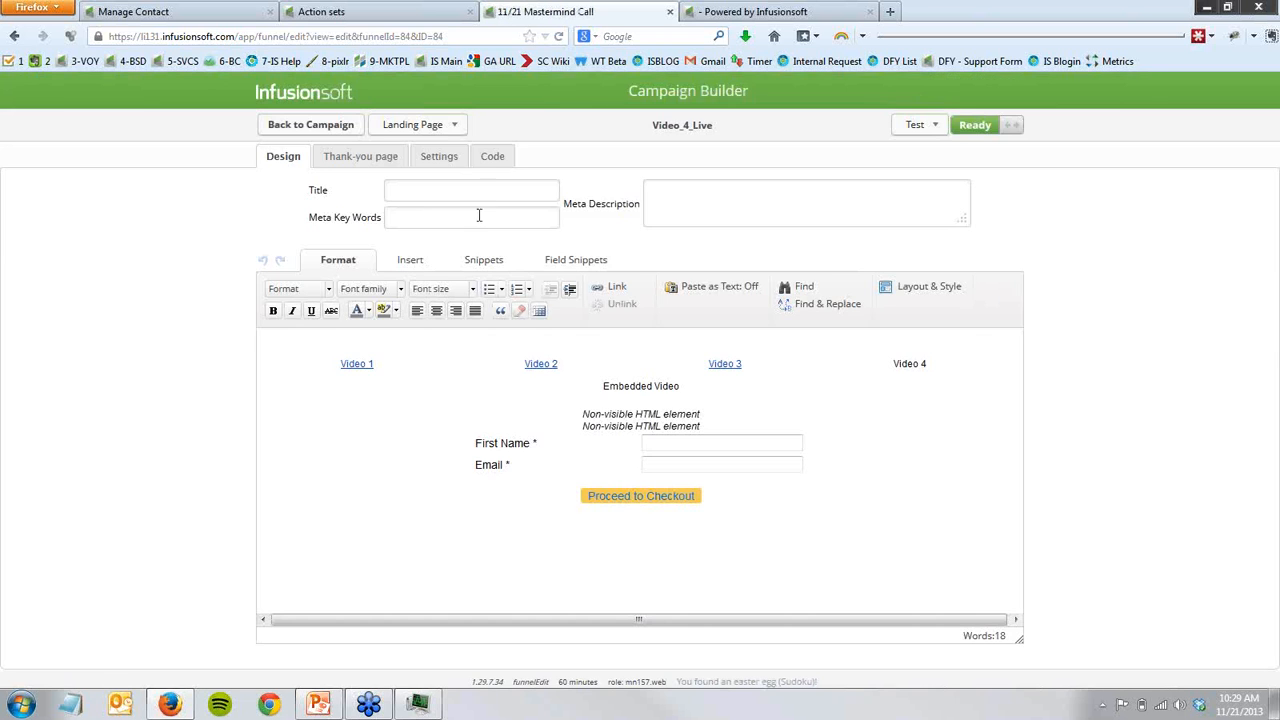
{"action": "left_click", "coordinate": [492, 157]}
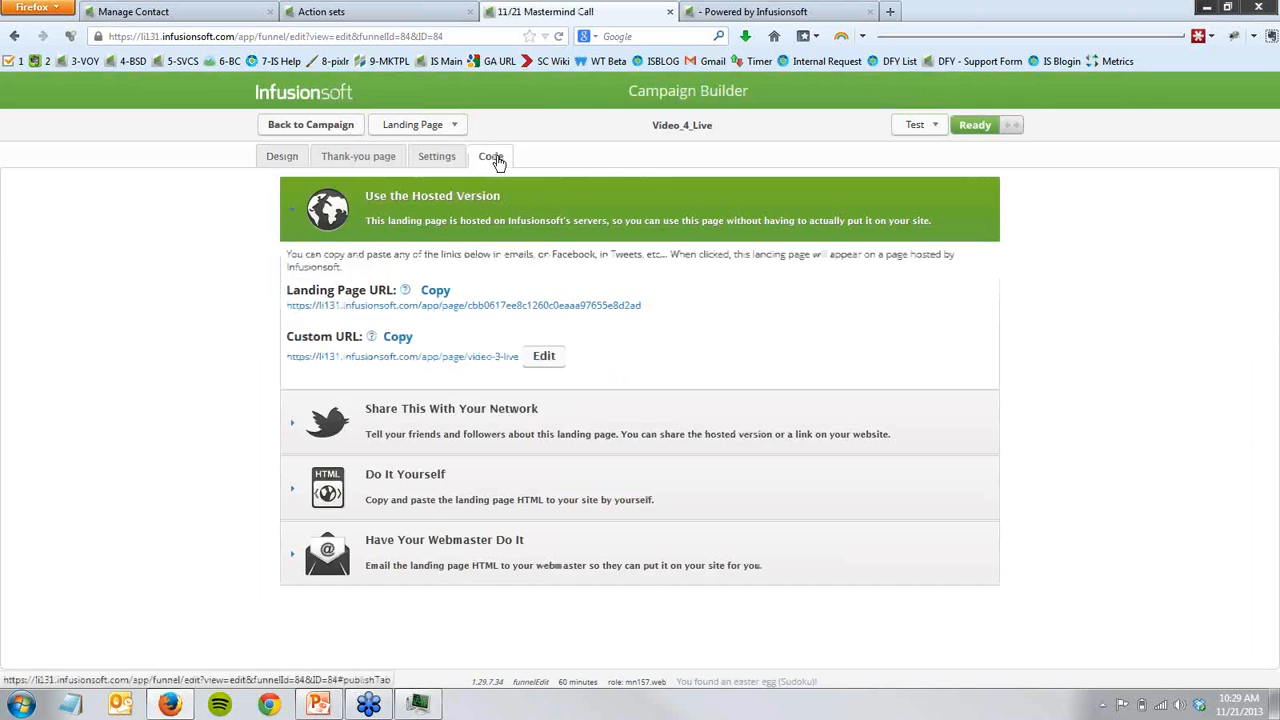
{"action": "right_click", "coordinate": [502, 306]}
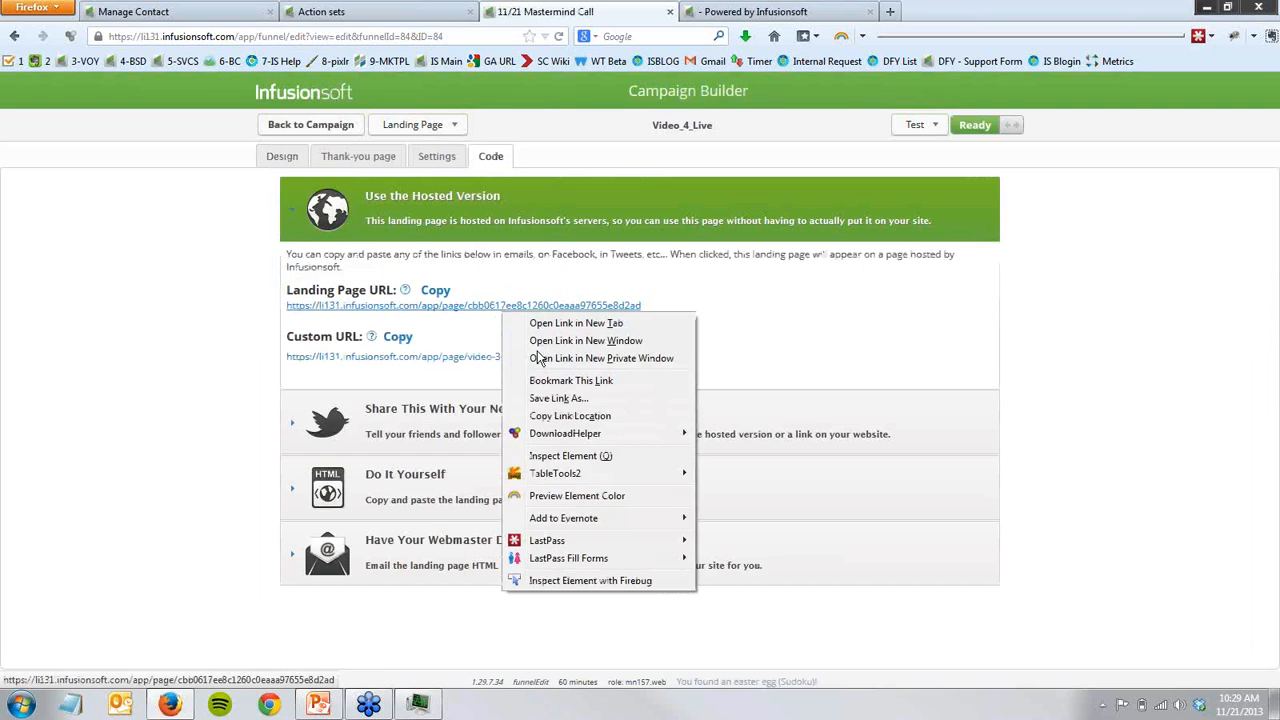
{"action": "left_click", "coordinate": [556, 414]}
- Set the Video Access URL in the Product Launch - Unlock Video 4 action set to the copied landing page URL and save the action set
{"action": "left_click", "coordinate": [366, 14]}
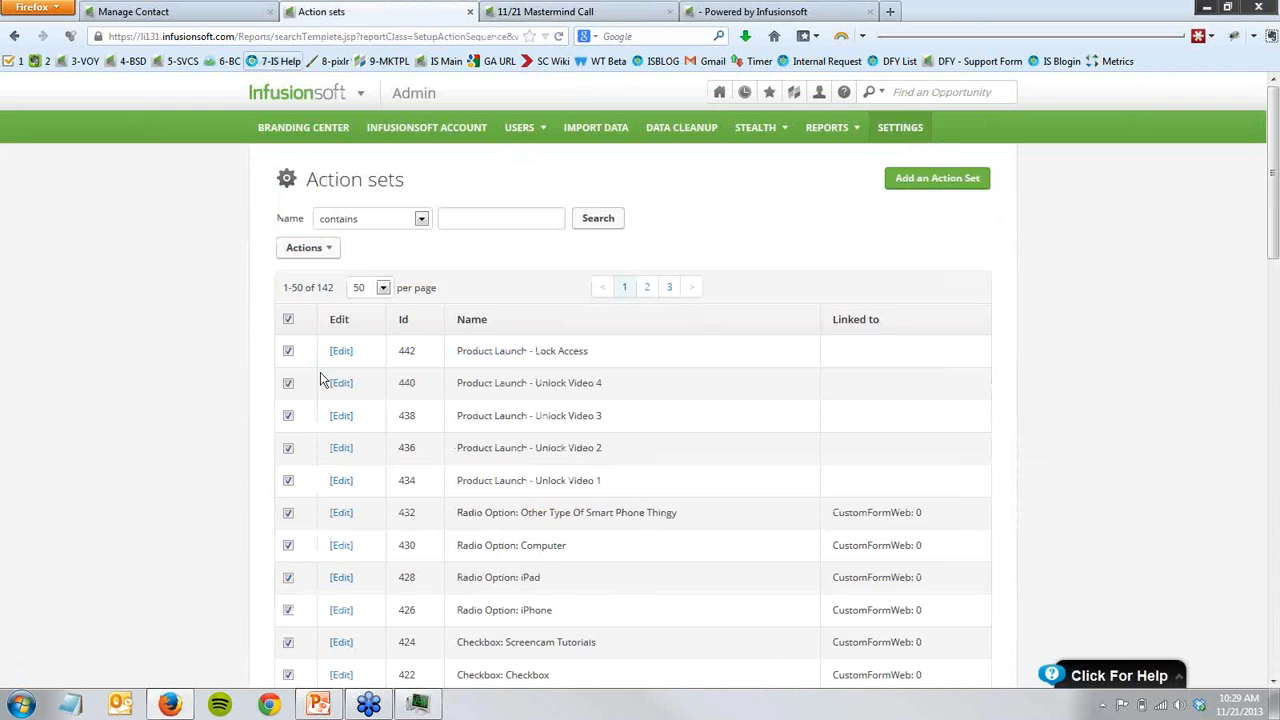
{"action": "left_click", "coordinate": [341, 386]}
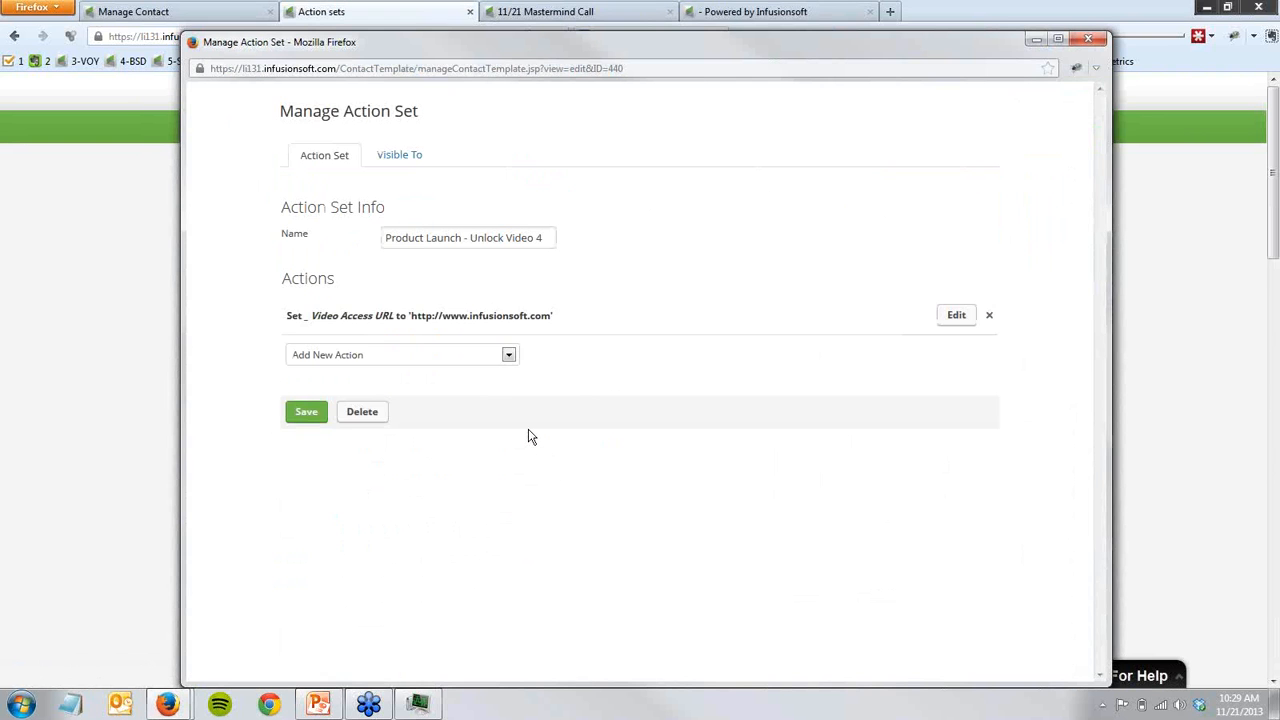
{"action": "left_click", "coordinate": [966, 320]}
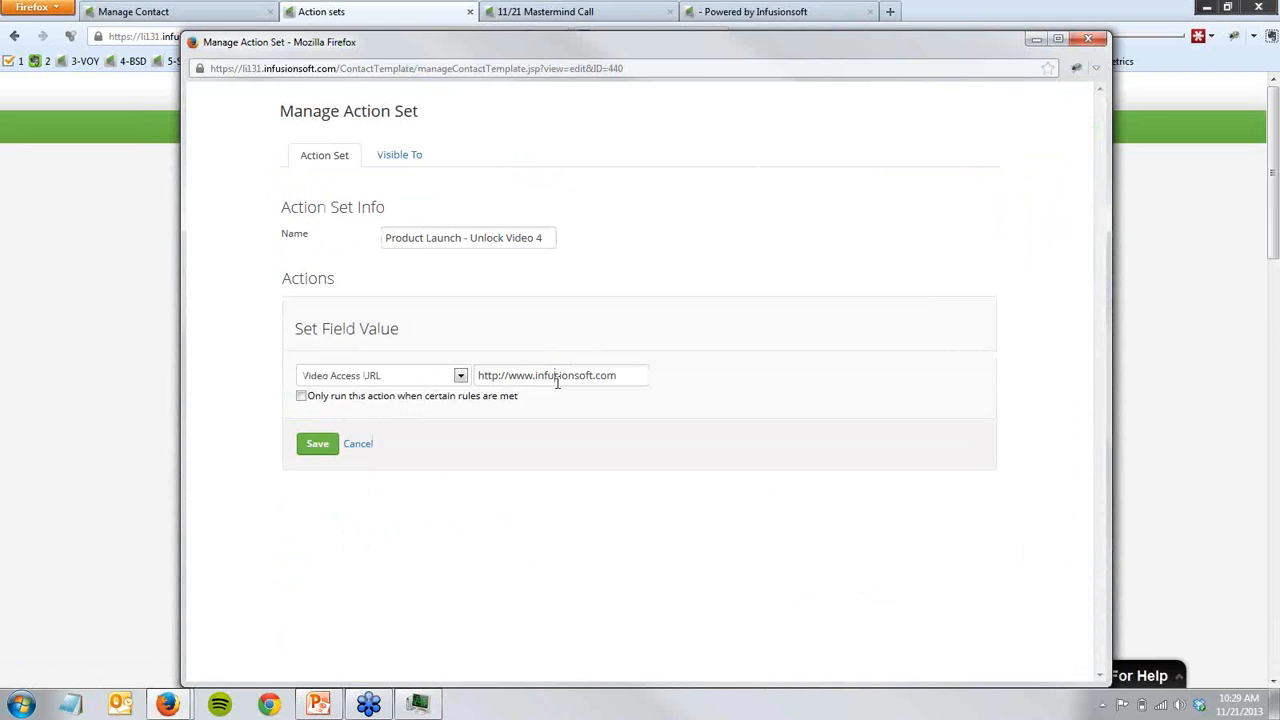
{"action": "triple_click", "coordinate": [557, 383]}
{"action": "key", "text": "ctrl+v"}
{"action": "left_click", "coordinate": [316, 446]}
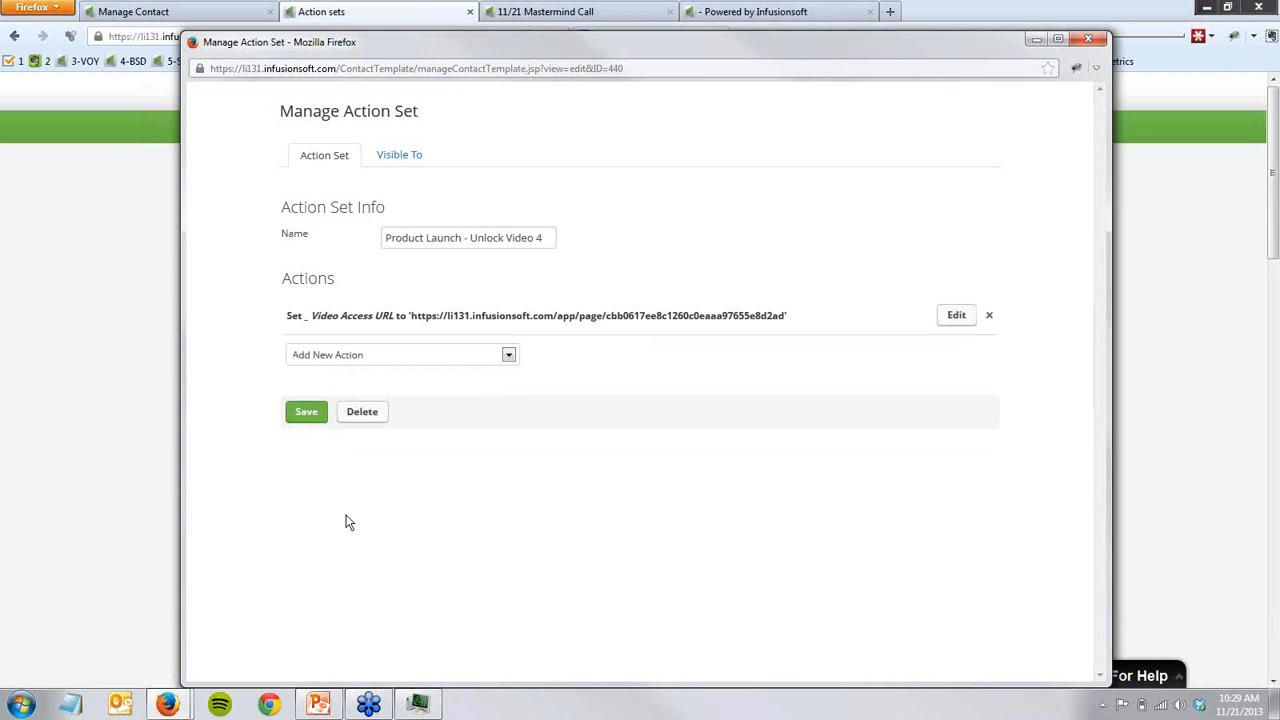
{"action": "left_click", "coordinate": [314, 424]}
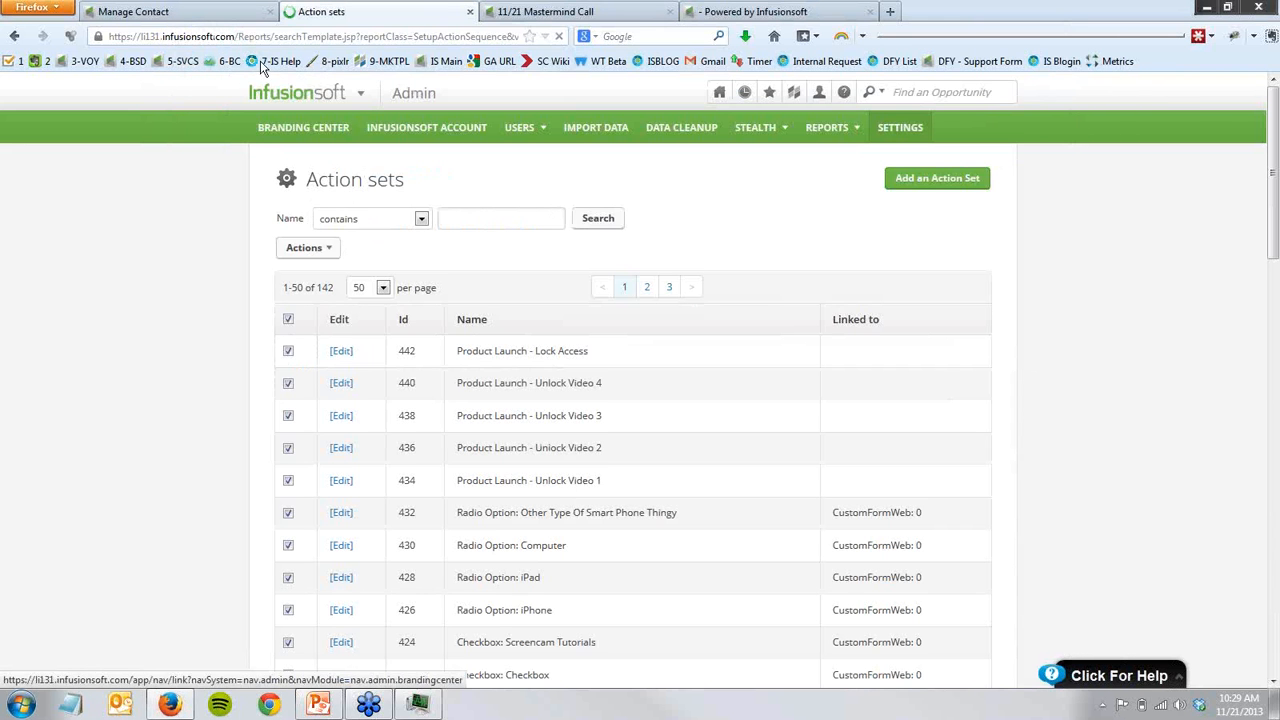
- Return to the campaign canvas and trace the Video Delivery sequence against the Video 1, 2, 3 and 4 live pages
{"action": "left_click", "coordinate": [545, 12]}
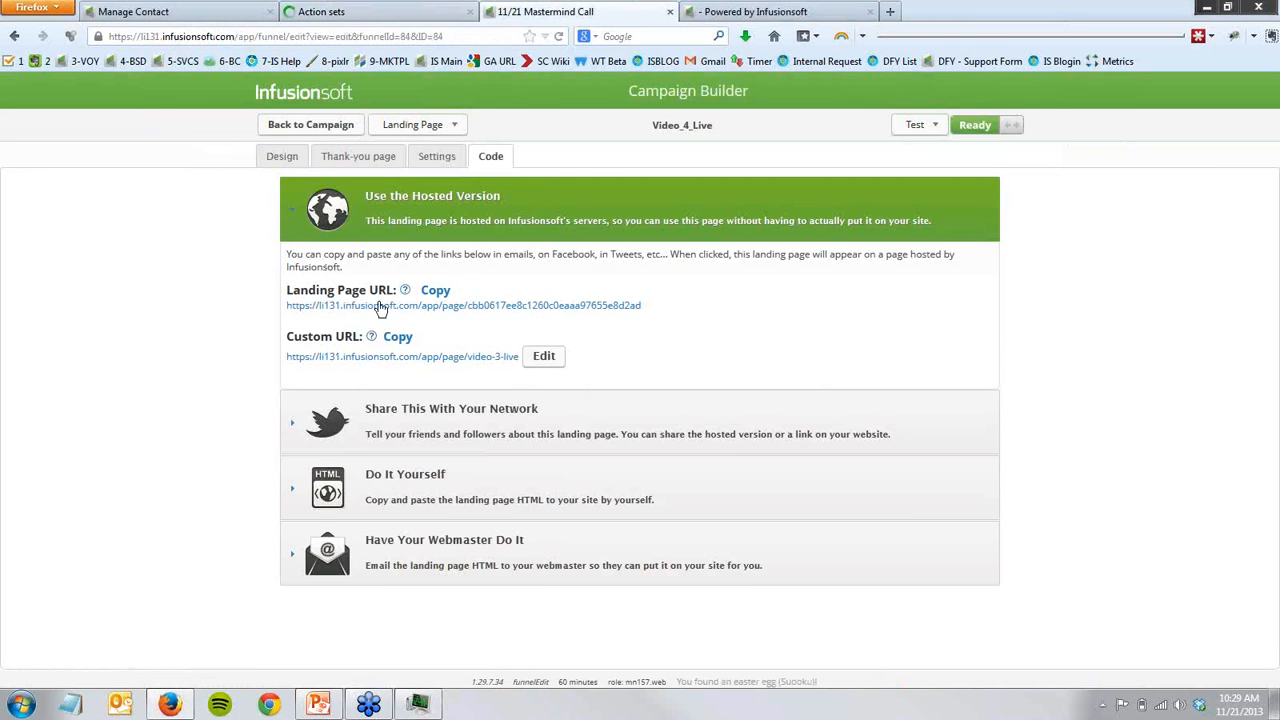
{"action": "left_click", "coordinate": [318, 126]}
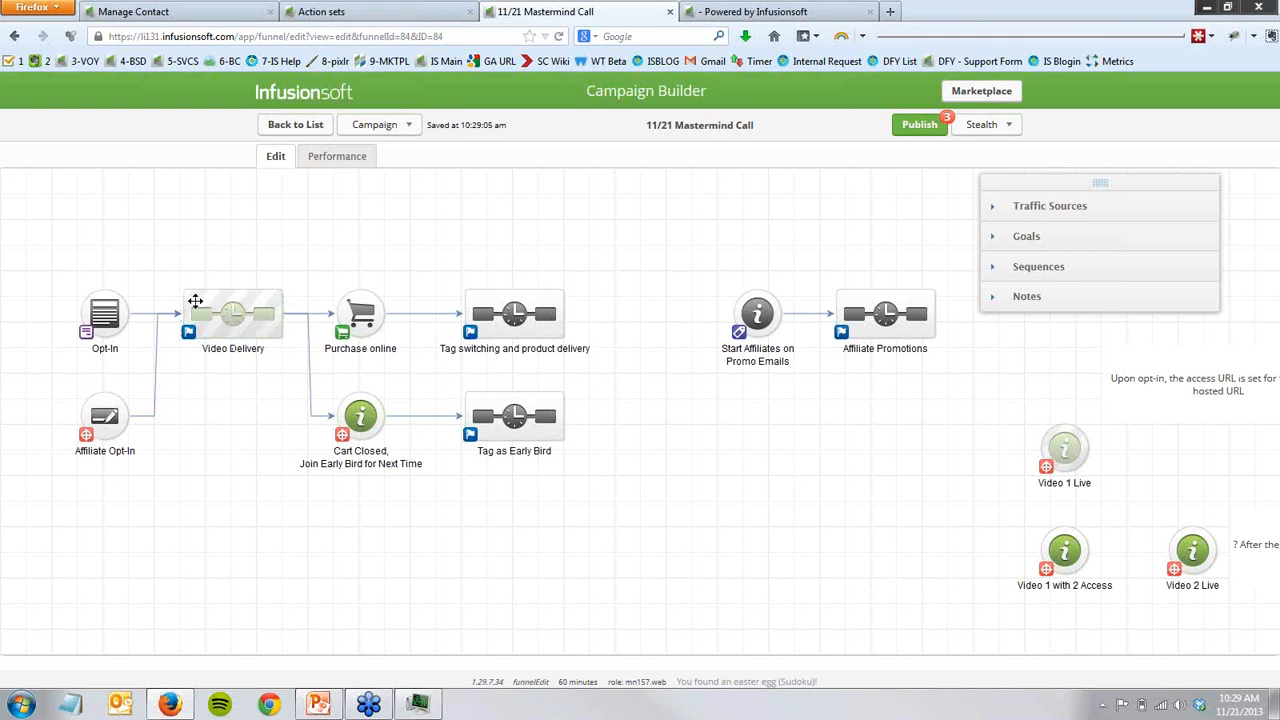
{"action": "left_click", "coordinate": [215, 310]}
{"action": "mouse_move", "coordinate": [1076, 449]}
{"action": "left_click_drag", "start_coordinate": [980, 483], "coordinate": [858, 419]}
{"action": "mouse_move", "coordinate": [119, 241]}
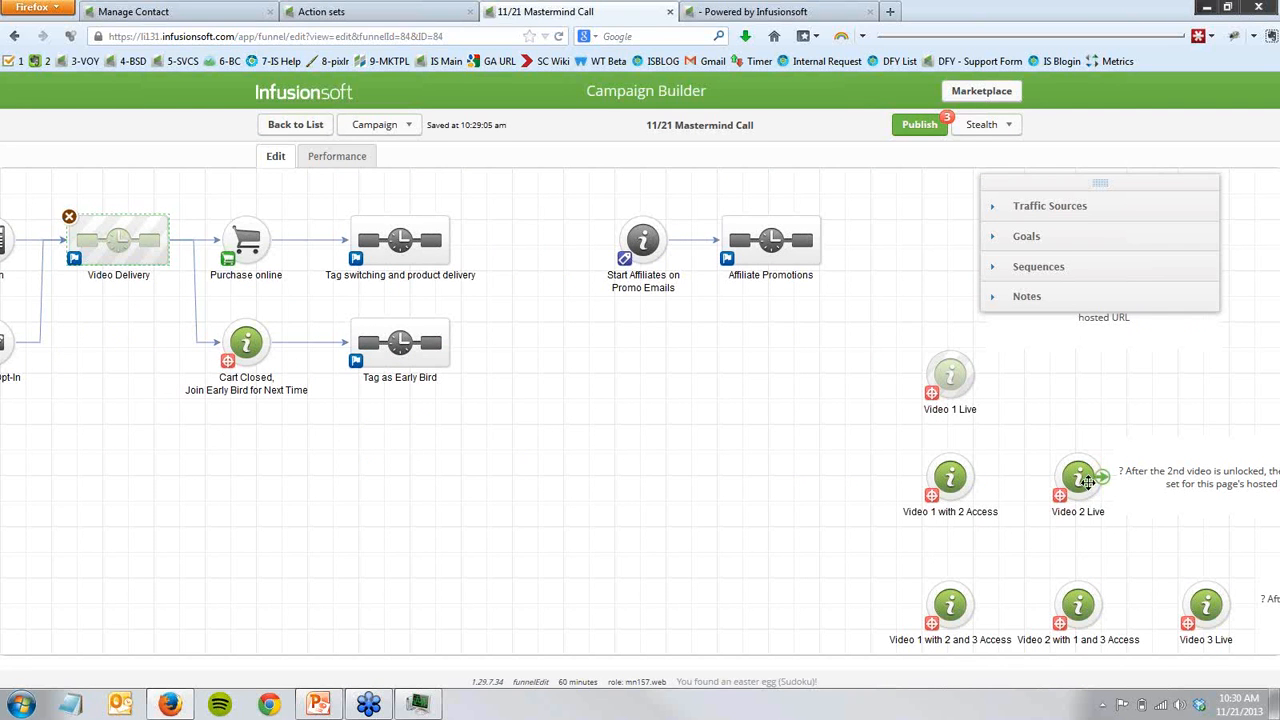
{"action": "mouse_move", "coordinate": [1087, 481]}
{"action": "left_click", "coordinate": [1209, 607]}
{"action": "left_click_drag", "start_coordinate": [938, 505], "coordinate": [793, 447]}
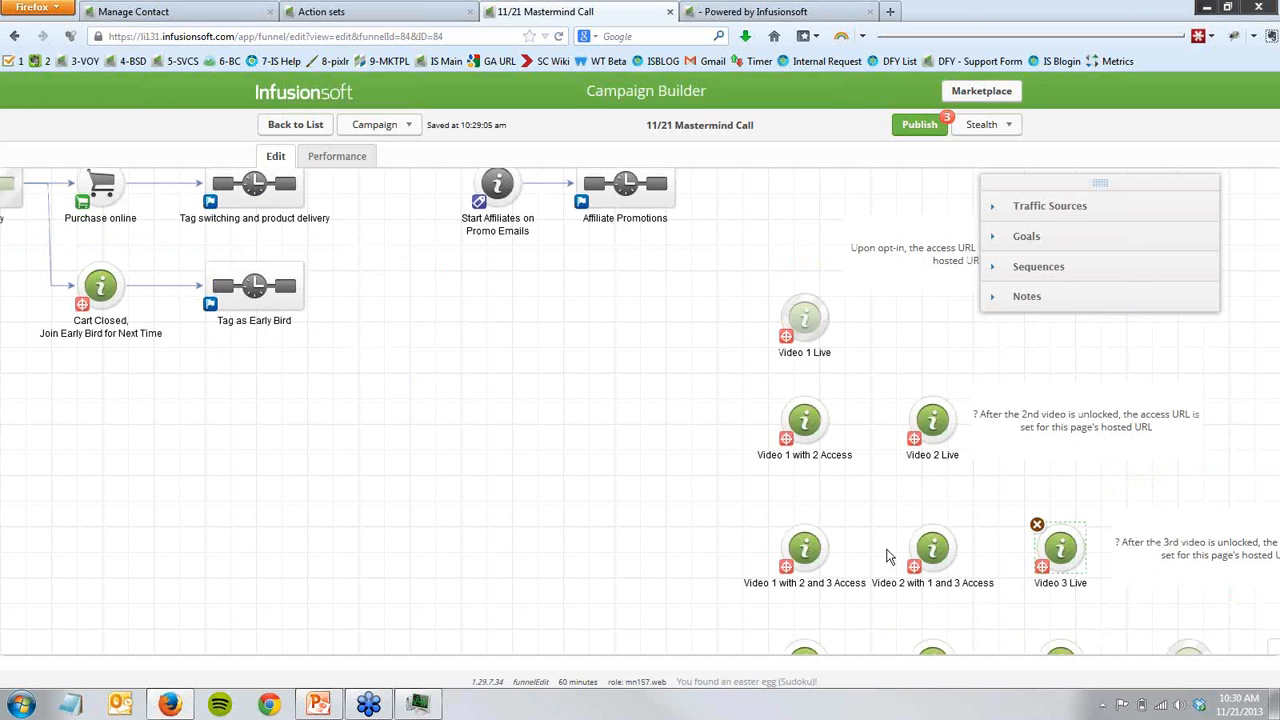
{"action": "left_click_drag", "start_coordinate": [887, 557], "coordinate": [684, 473]}
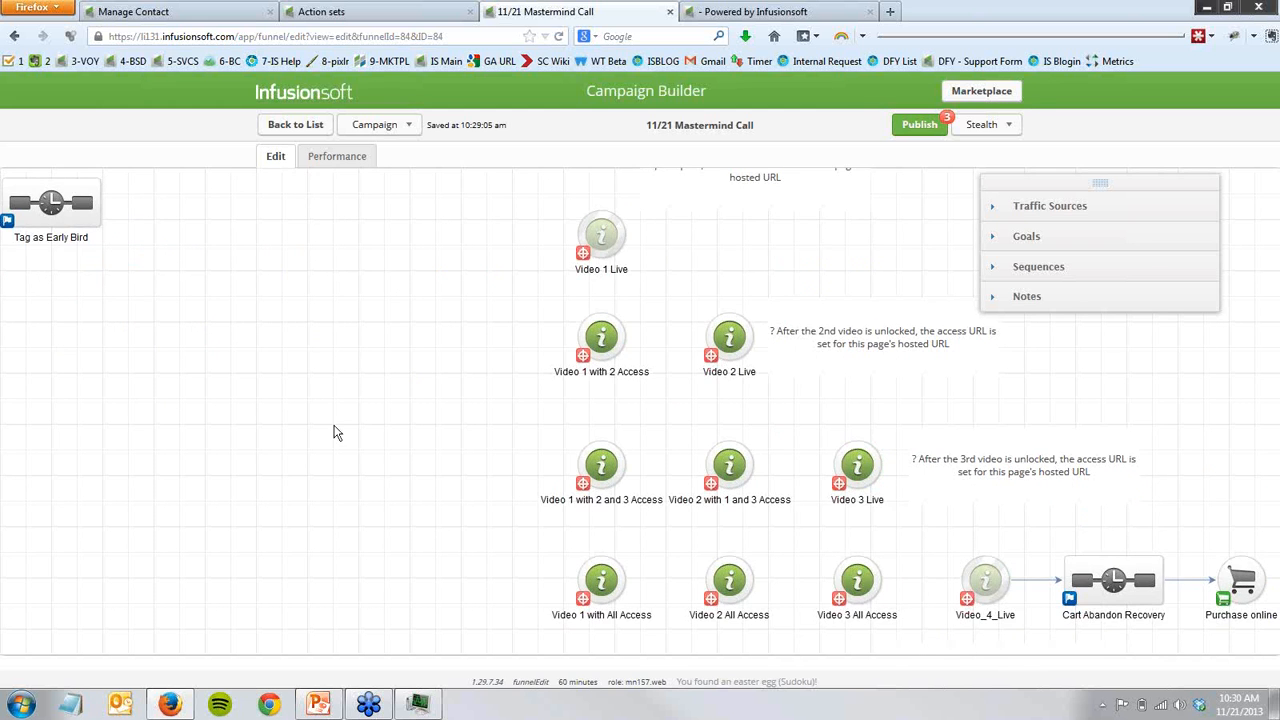
{"action": "left_click_drag", "start_coordinate": [335, 432], "coordinate": [382, 467]}
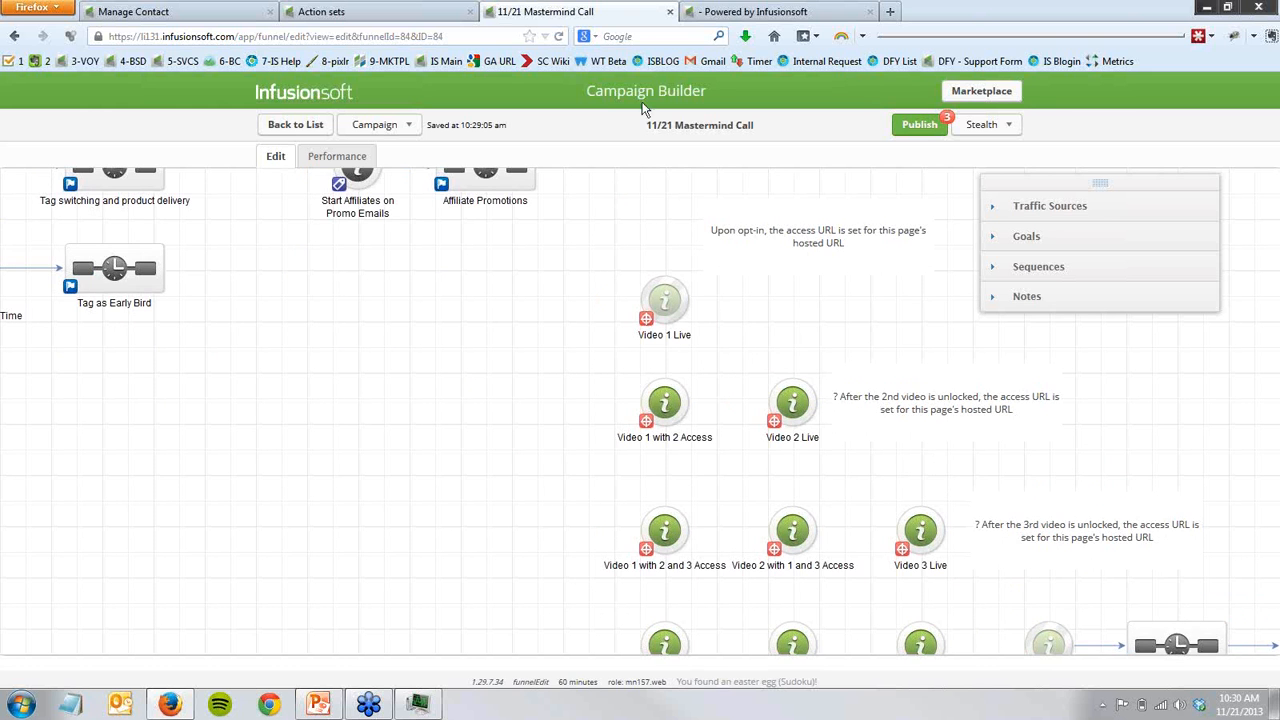
- Close the Powered by Infusionsoft preview tab and open the Affiliate Promotions sequence in the campaign
{"action": "left_click", "coordinate": [869, 11]}
{"action": "left_click_drag", "start_coordinate": [323, 325], "coordinate": [600, 467]}
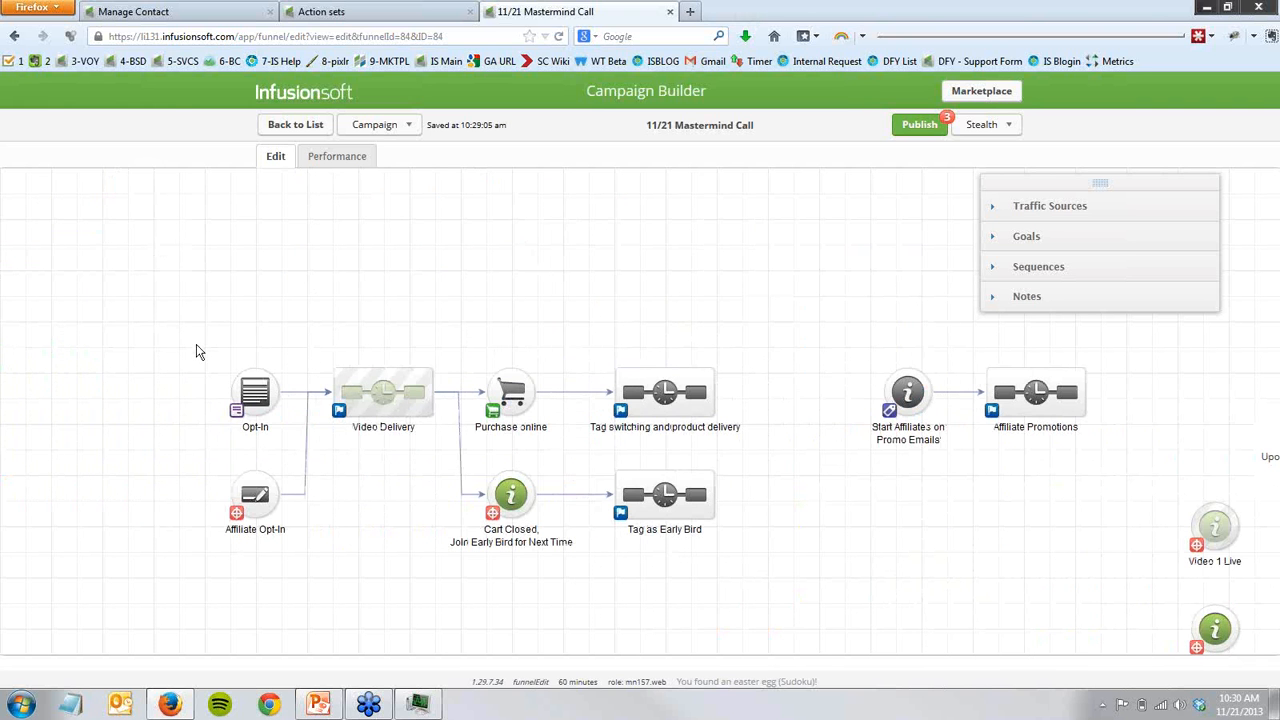
{"action": "left_click_drag", "start_coordinate": [194, 340], "coordinate": [288, 458]}
{"action": "left_click_drag", "start_coordinate": [969, 594], "coordinate": [676, 601]}
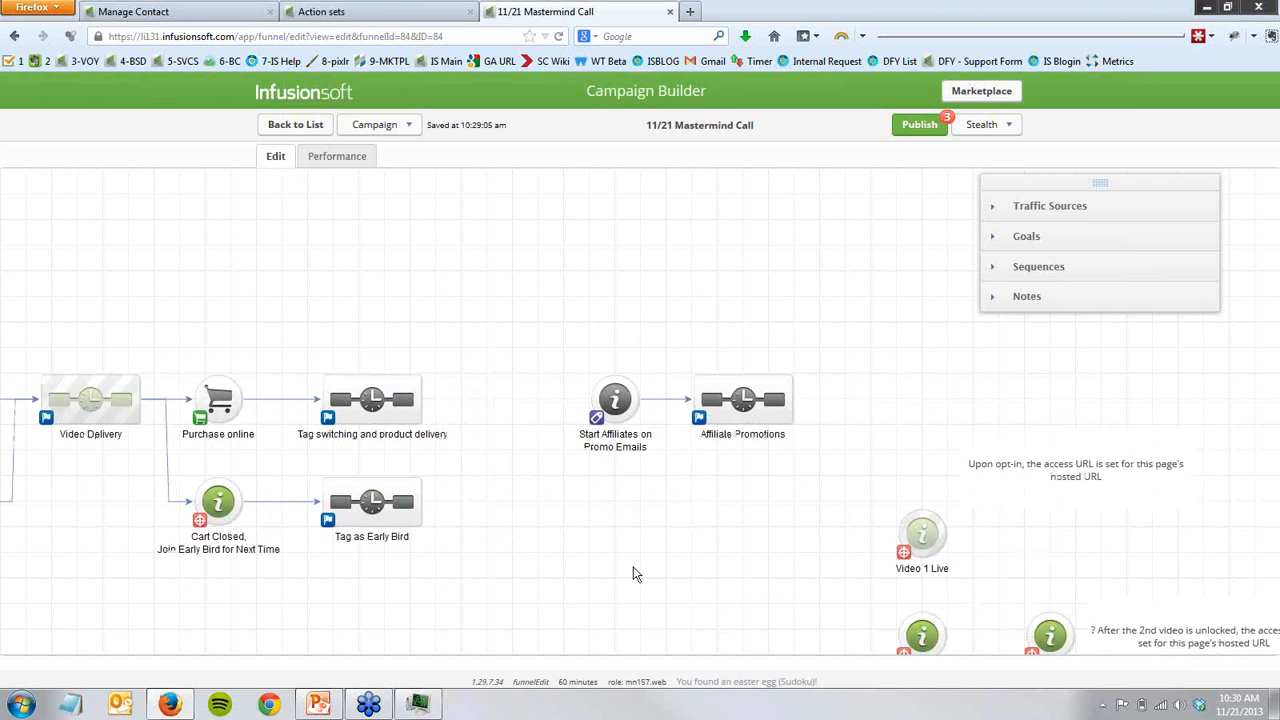
{"action": "double_click", "coordinate": [751, 413]}
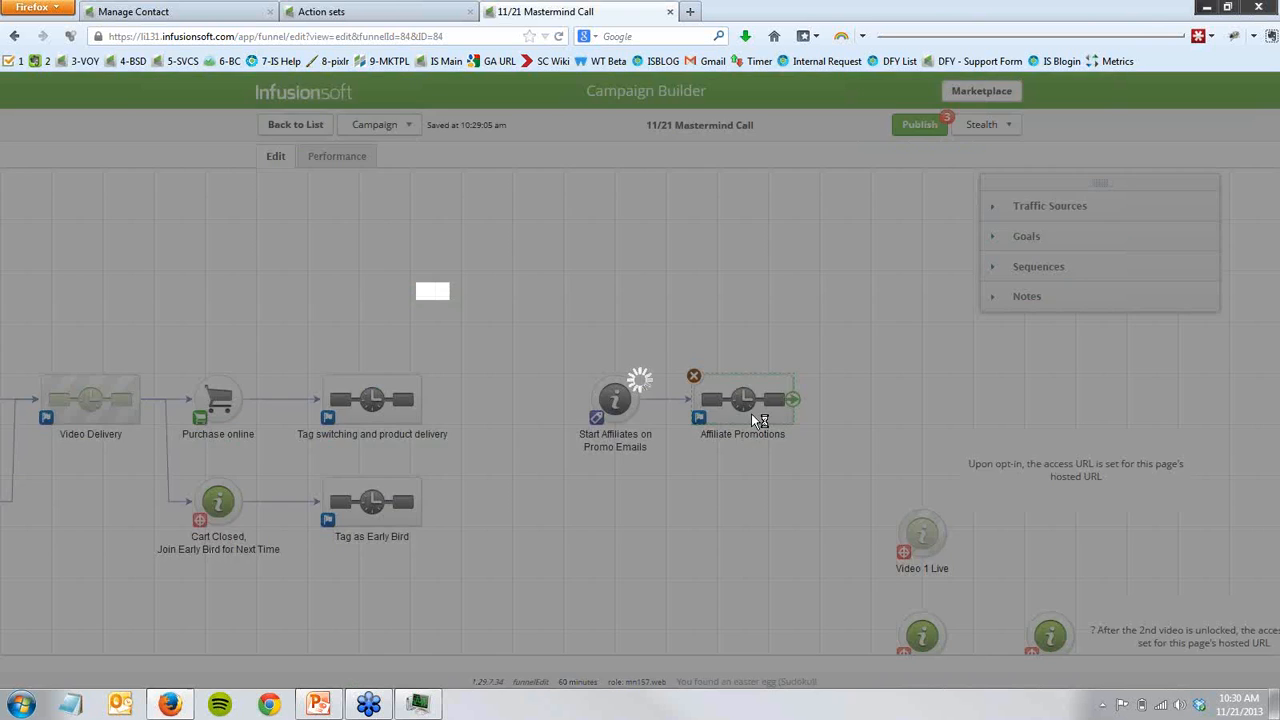
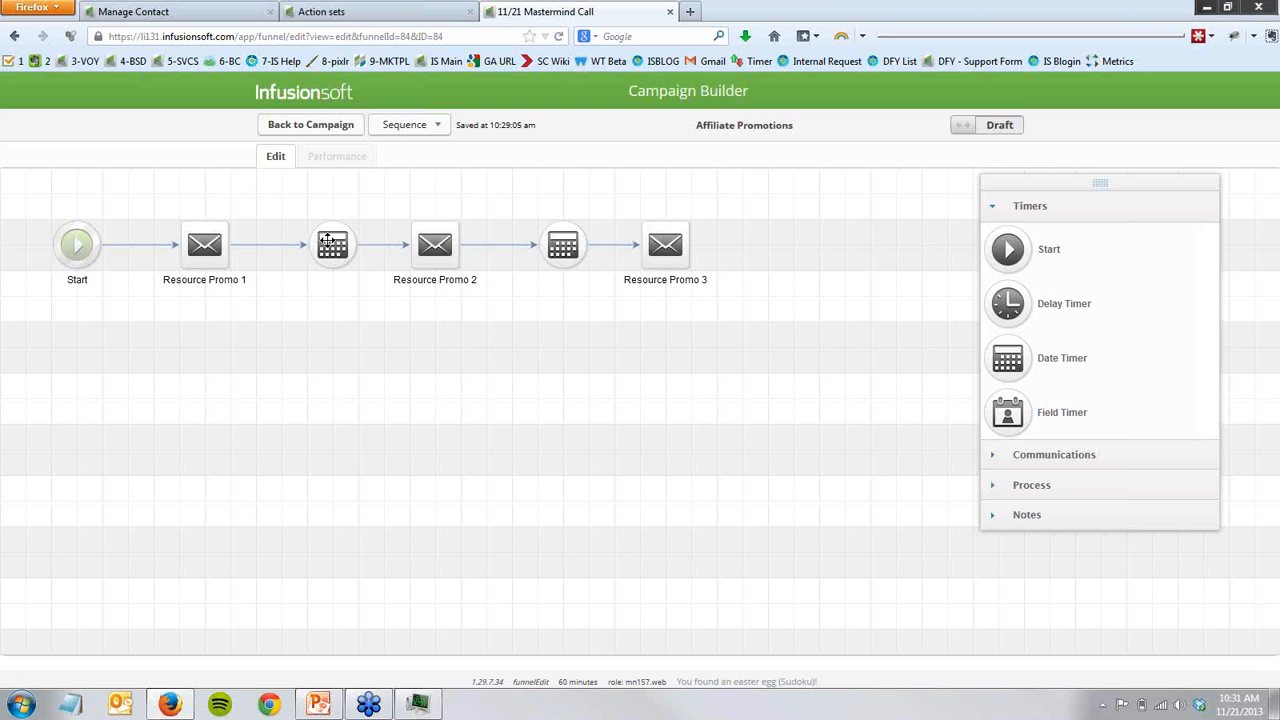
- Open the Affiliate Opt-In landing page from the campaign canvas and copy its hosted Landing Page URL
{"action": "left_click", "coordinate": [328, 130]}
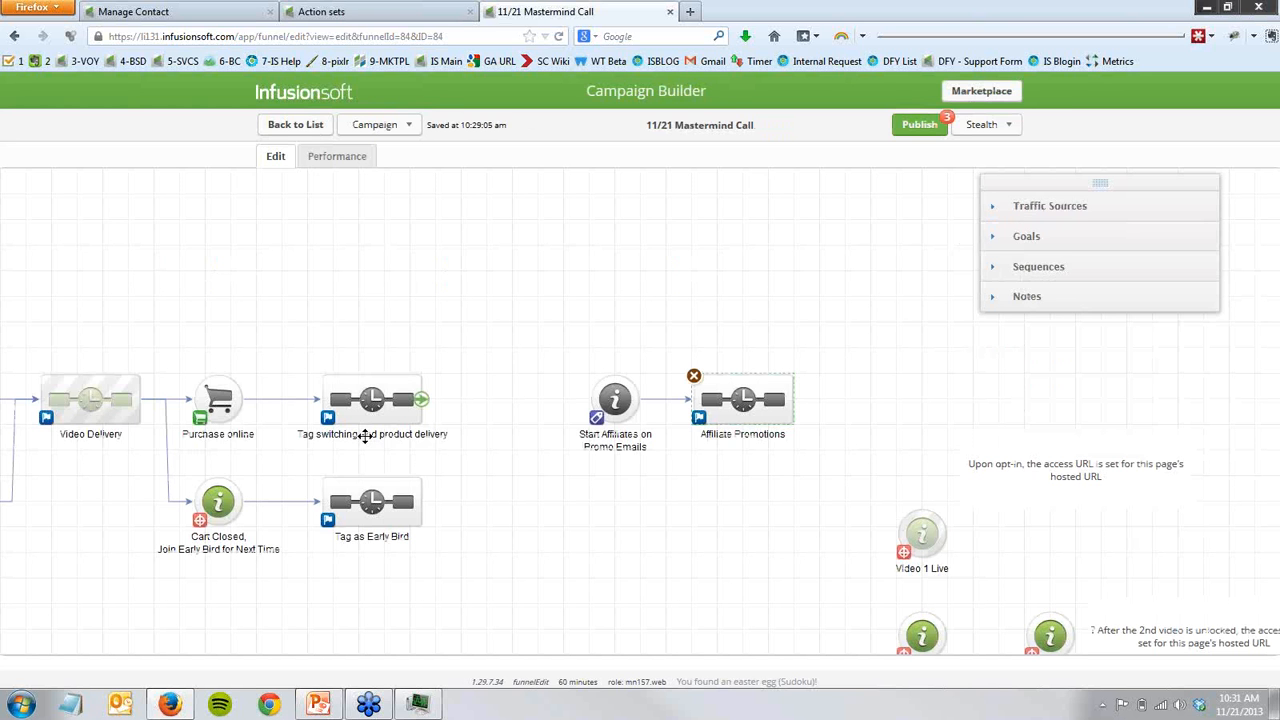
{"action": "left_click_drag", "start_coordinate": [157, 629], "coordinate": [491, 630]}
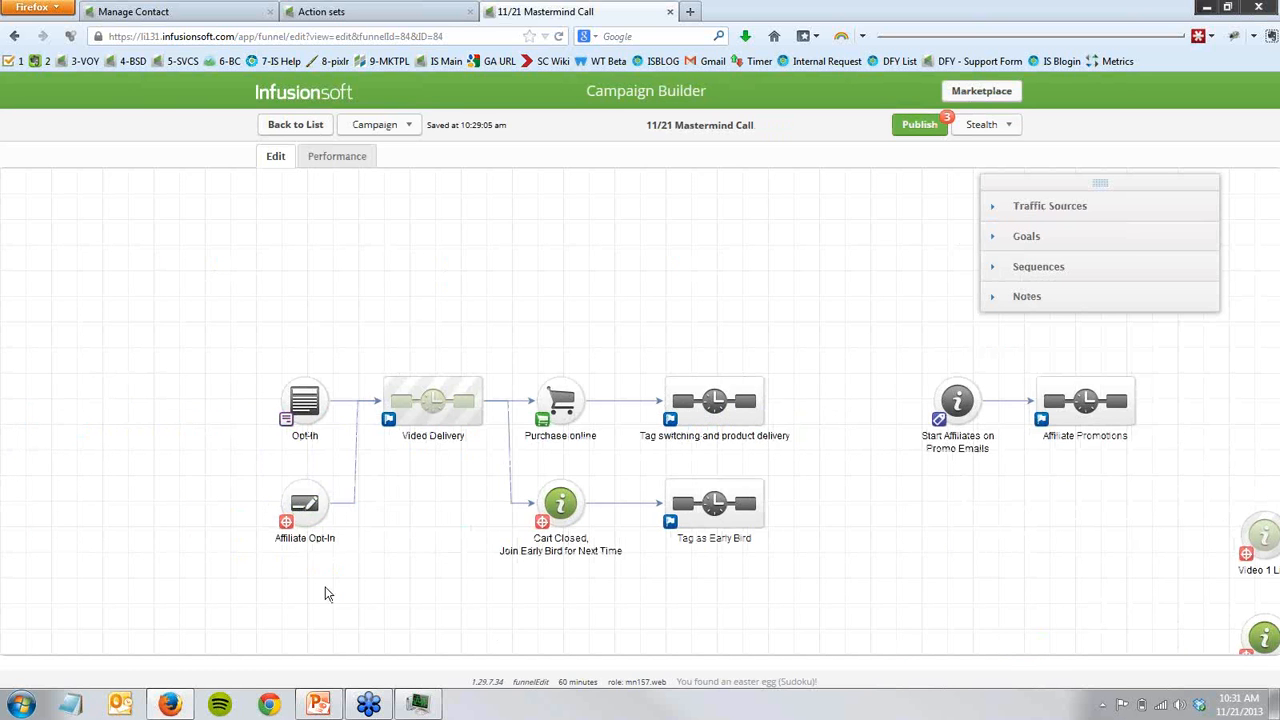
{"action": "mouse_move", "coordinate": [297, 512]}
{"action": "left_click_drag", "start_coordinate": [241, 450], "coordinate": [349, 543]}
{"action": "double_click", "coordinate": [311, 503]}
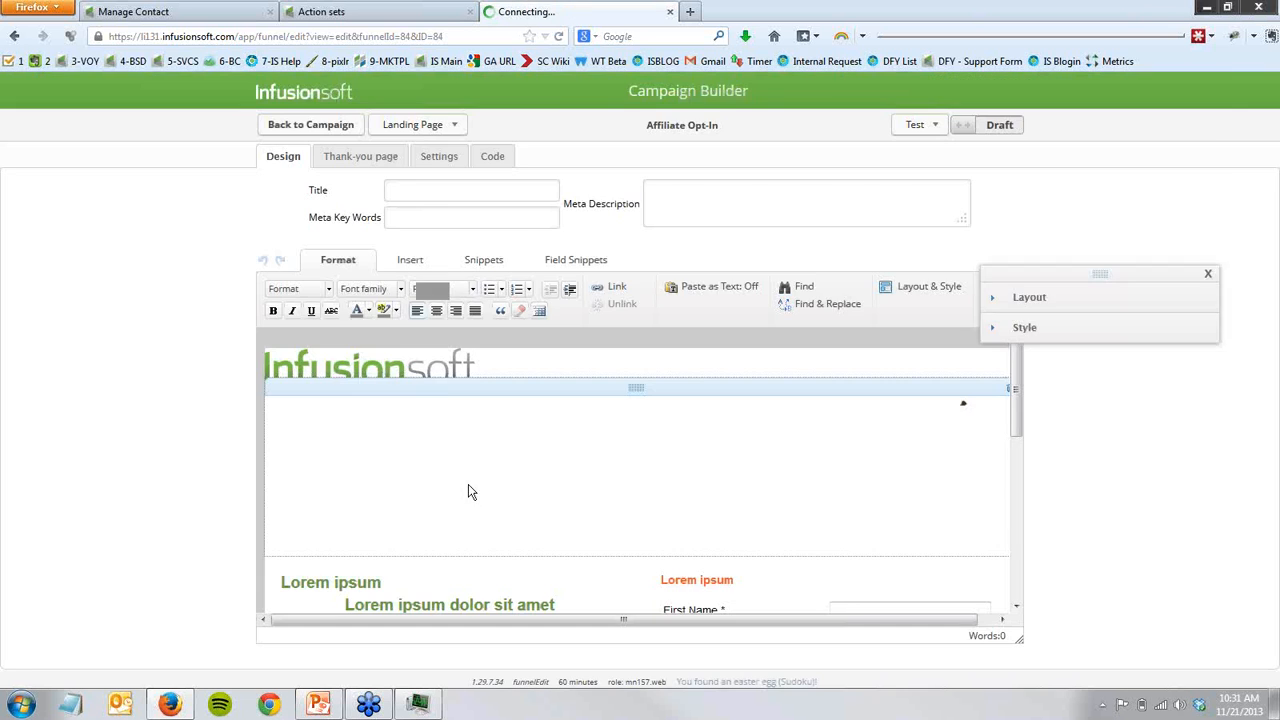
{"action": "left_click", "coordinate": [493, 159]}
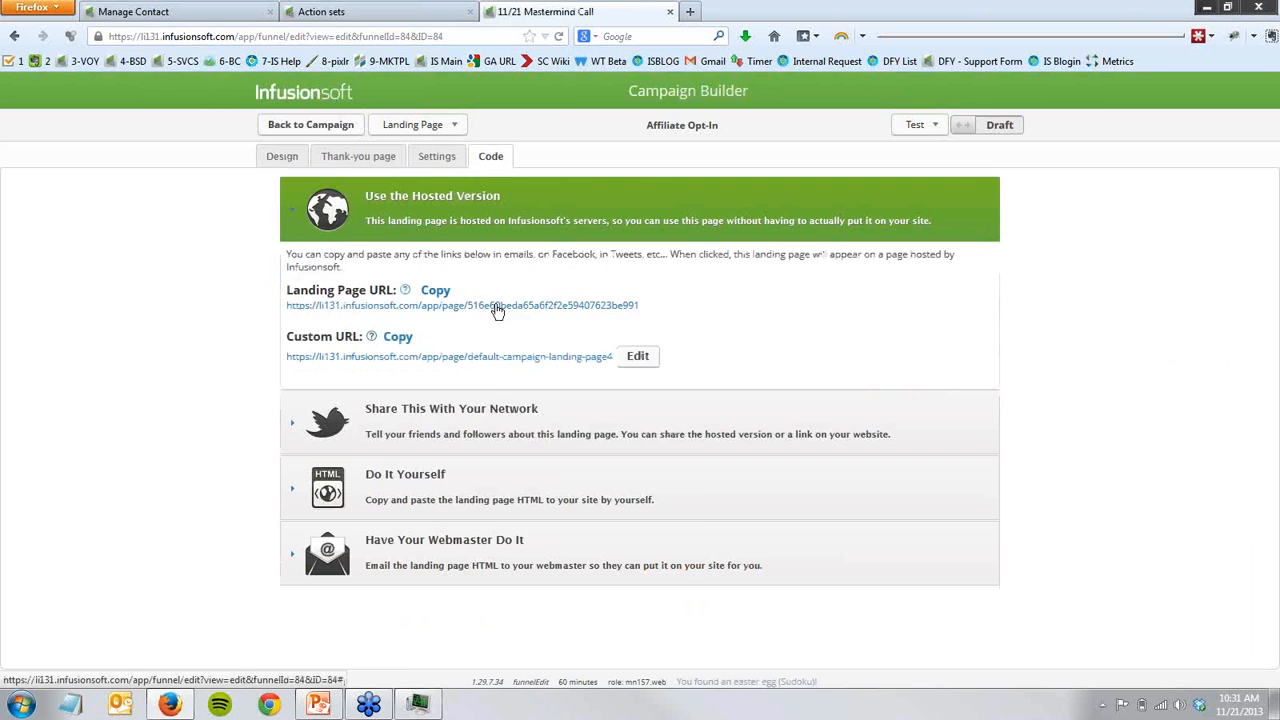
{"action": "right_click", "coordinate": [495, 309]}
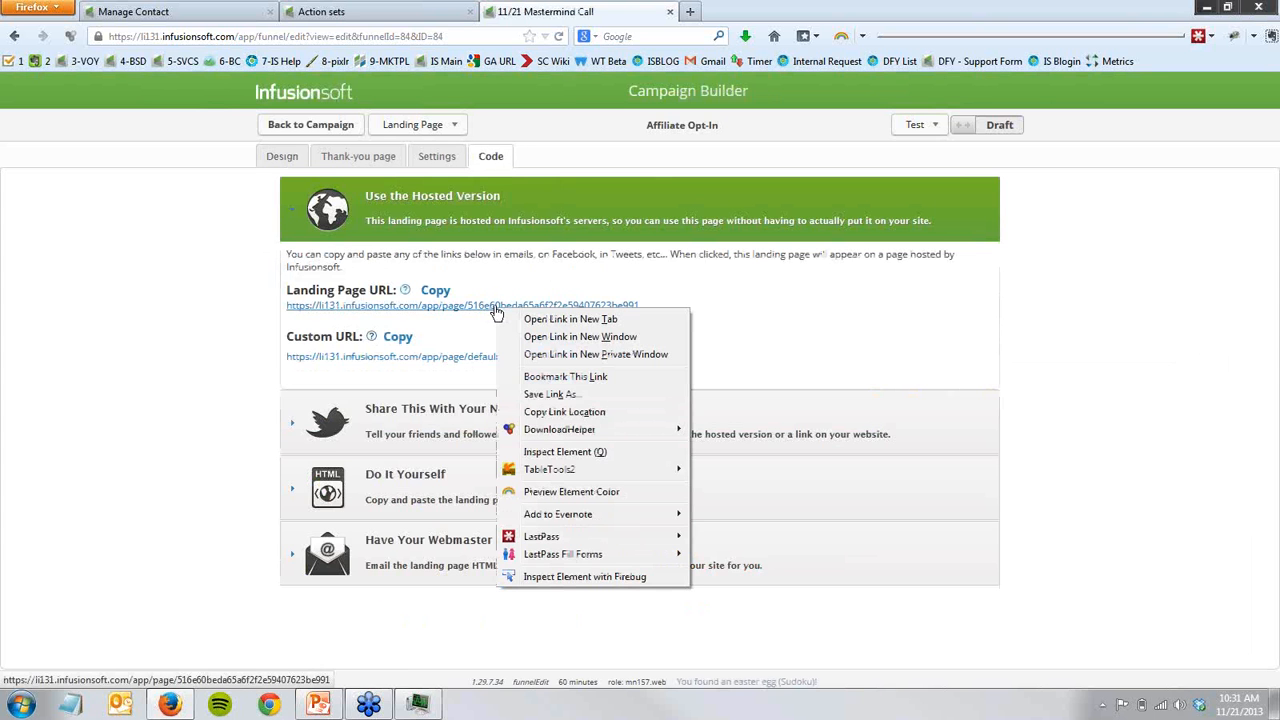
{"action": "left_click", "coordinate": [564, 411]}
- Switch to the contact record's browser tab and open the CRM's list of referral tracking links
{"action": "left_click", "coordinate": [237, 18]}
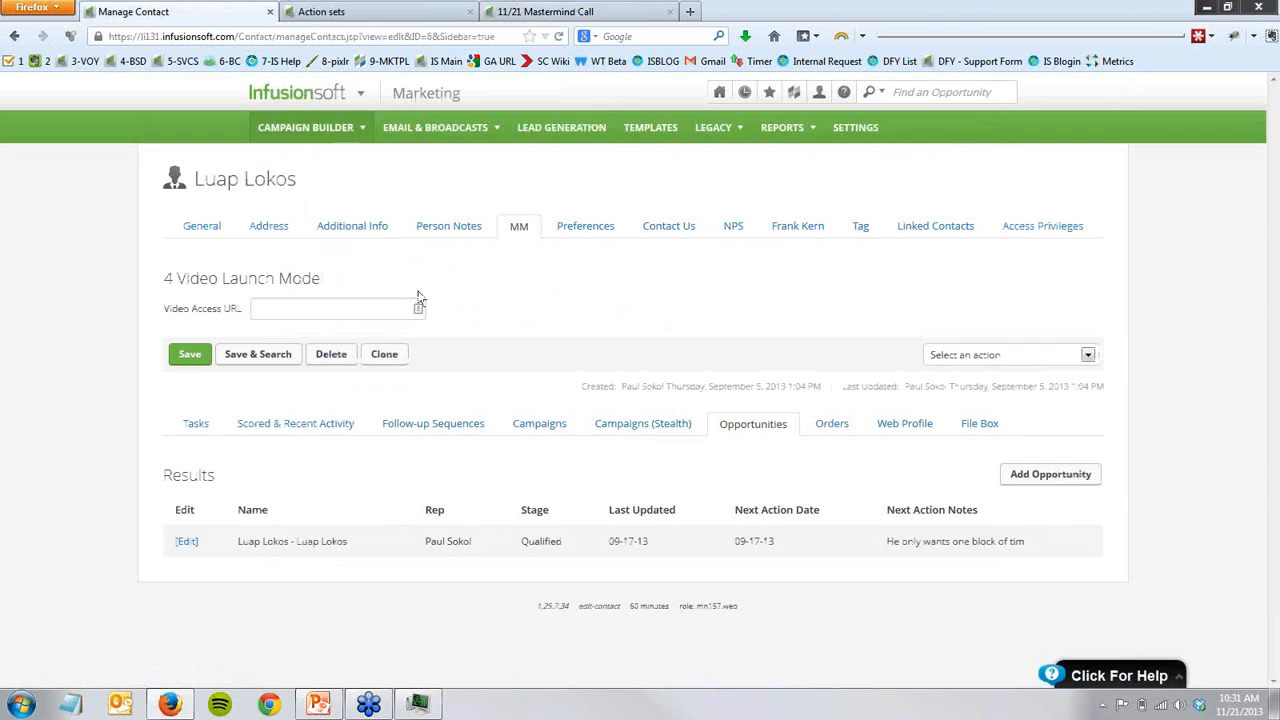
{"action": "mouse_move", "coordinate": [350, 93]}
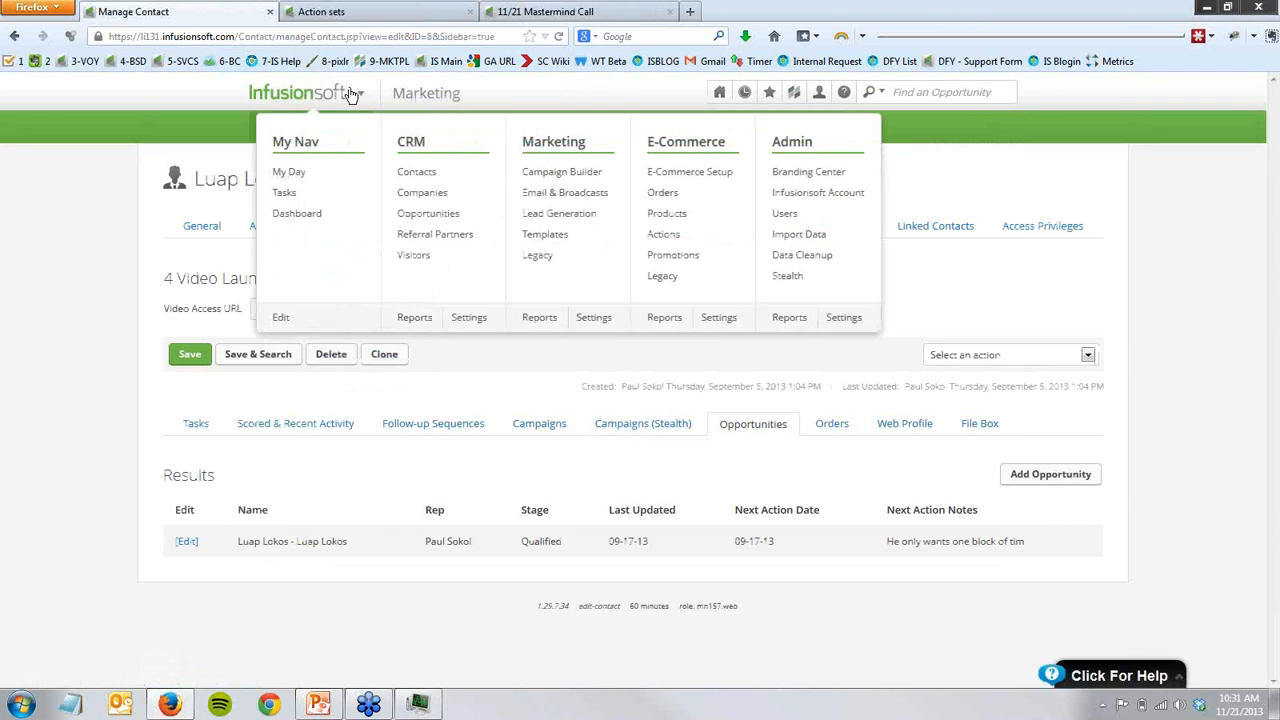
{"action": "left_click", "coordinate": [444, 248]}
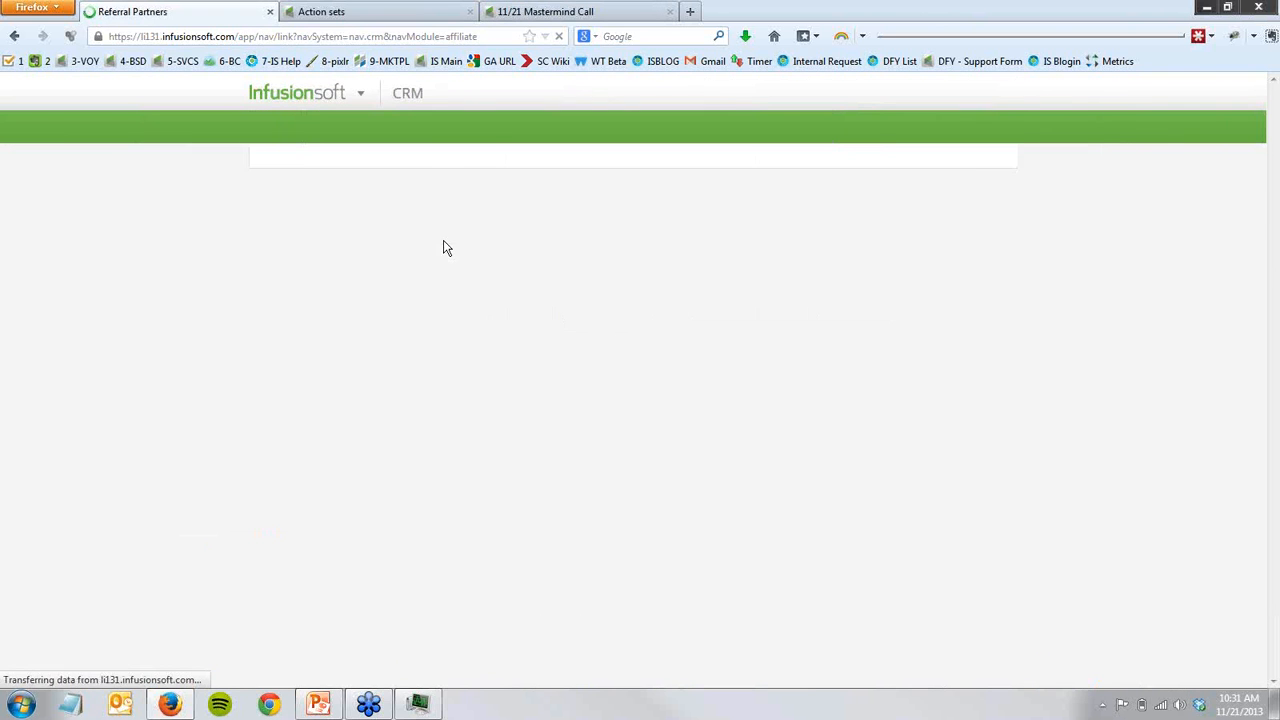
{"action": "mouse_move", "coordinate": [586, 141]}
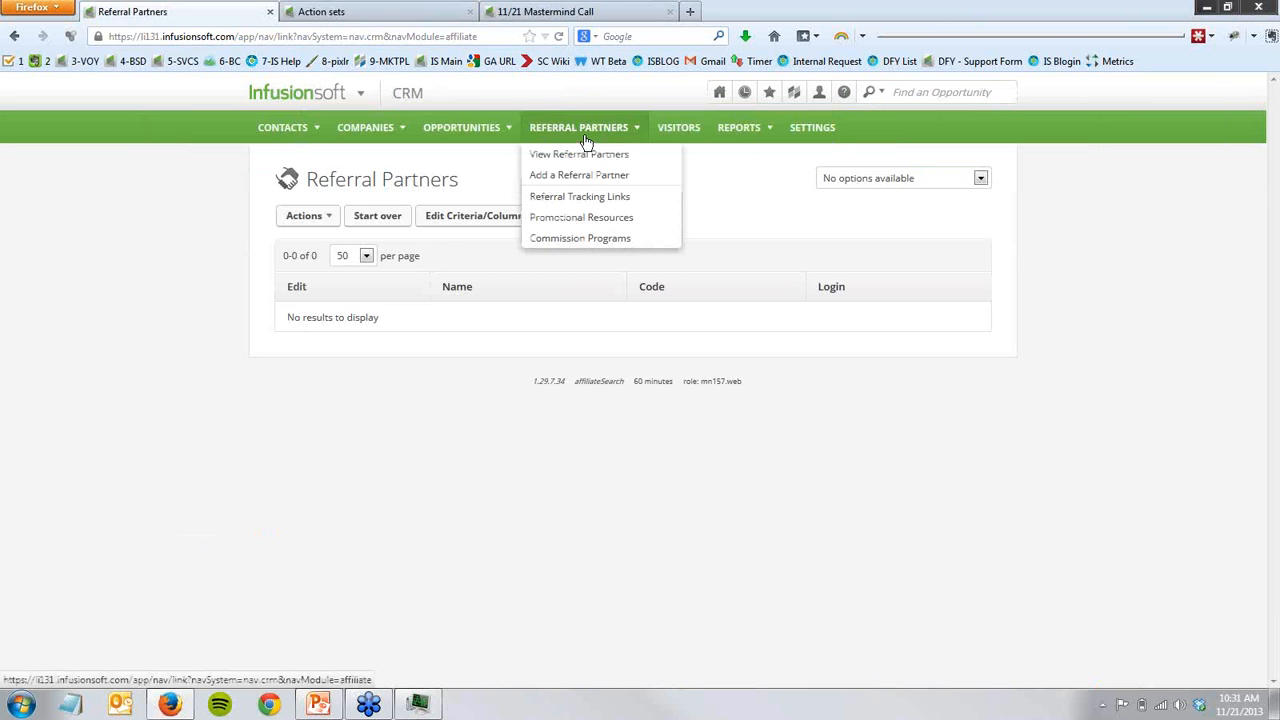
{"action": "left_click", "coordinate": [576, 196]}
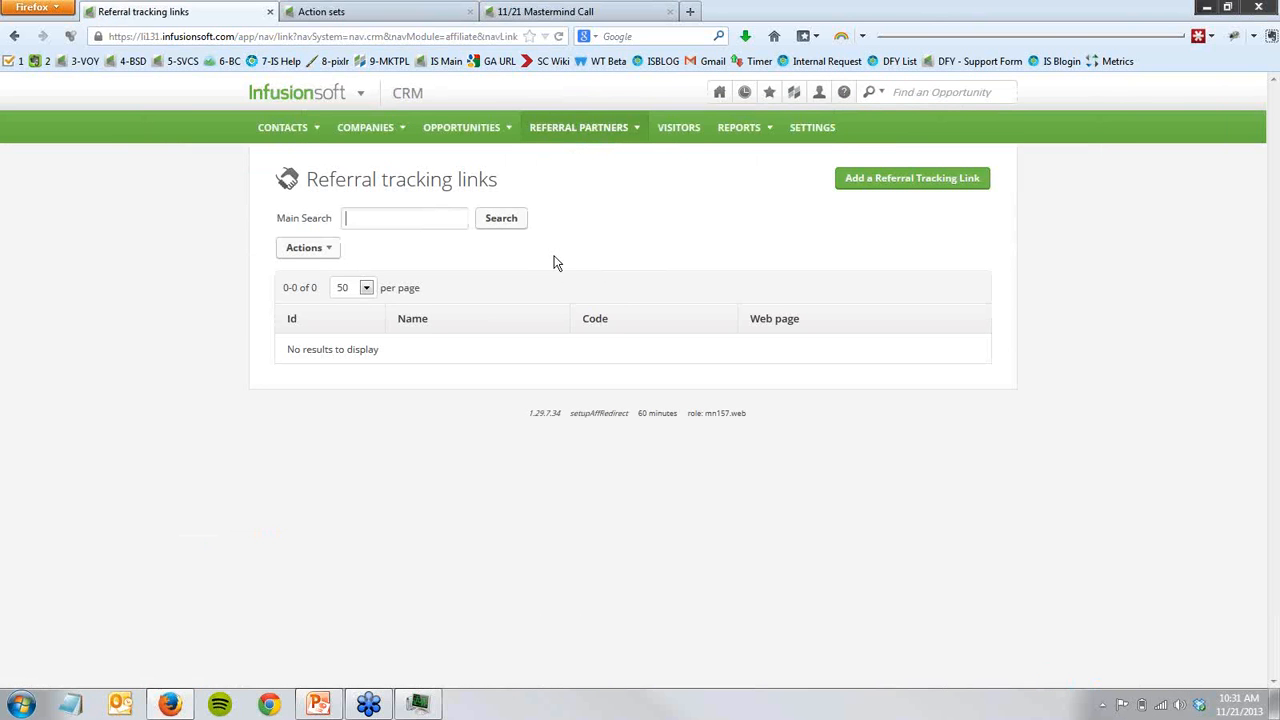
- Add and save a referral tracking link named 4 Video Launch Opt In with code vl, the copied page URL and the Standard Commission Program
{"action": "left_click", "coordinate": [955, 178]}
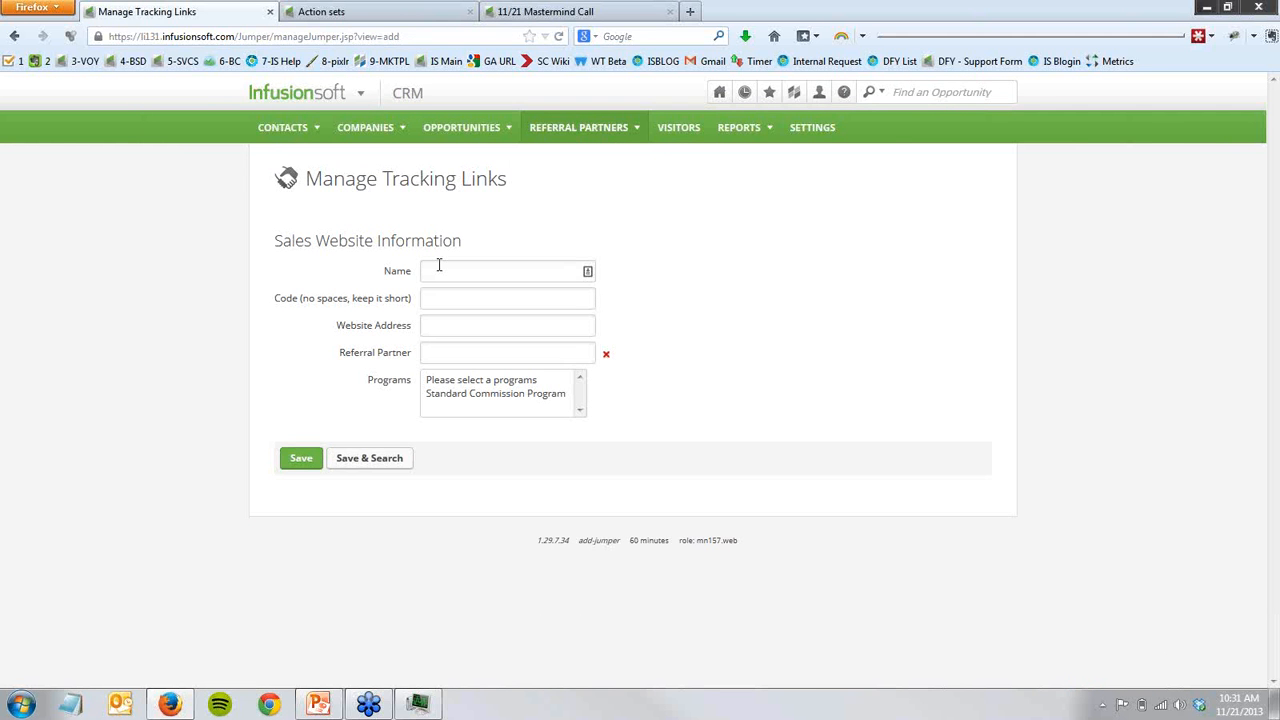
{"action": "type", "text": "4 Vide"}
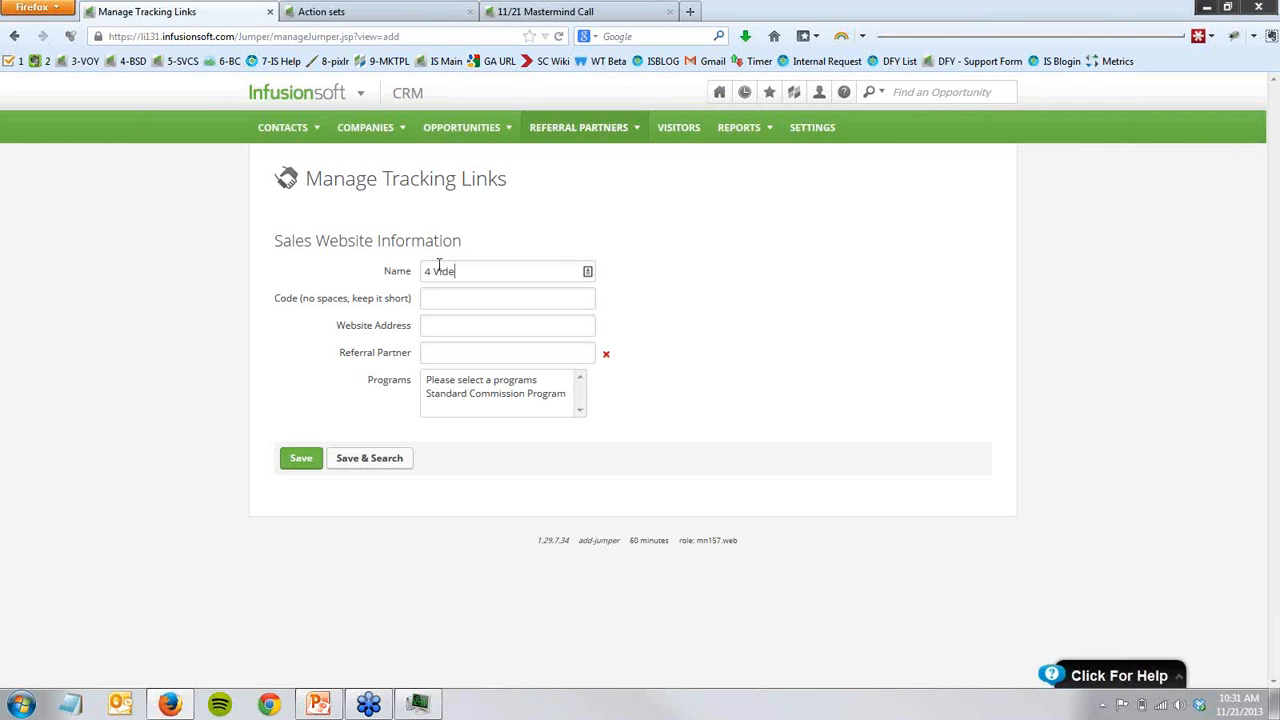
{"action": "type", "text": "o Launch Opt In"}
{"action": "type", "text": "e60beda65a6f2f2e59407623be991"}
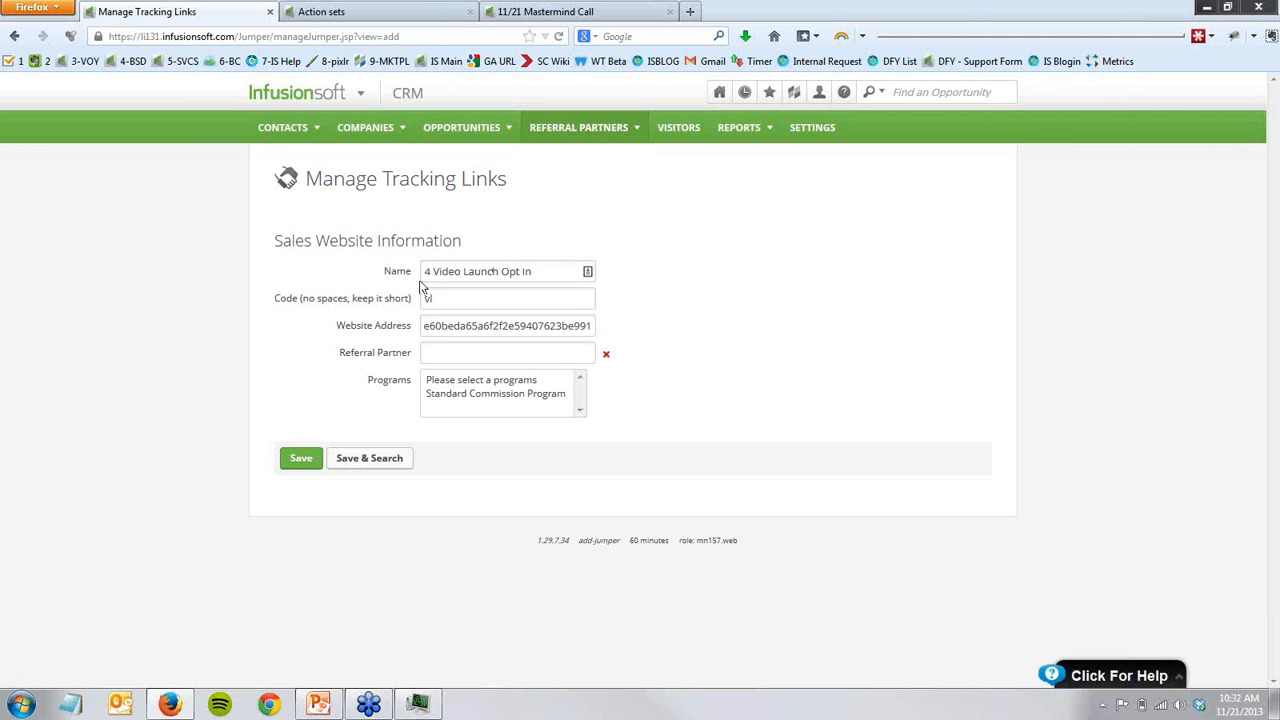
{"action": "left_click", "coordinate": [455, 395]}
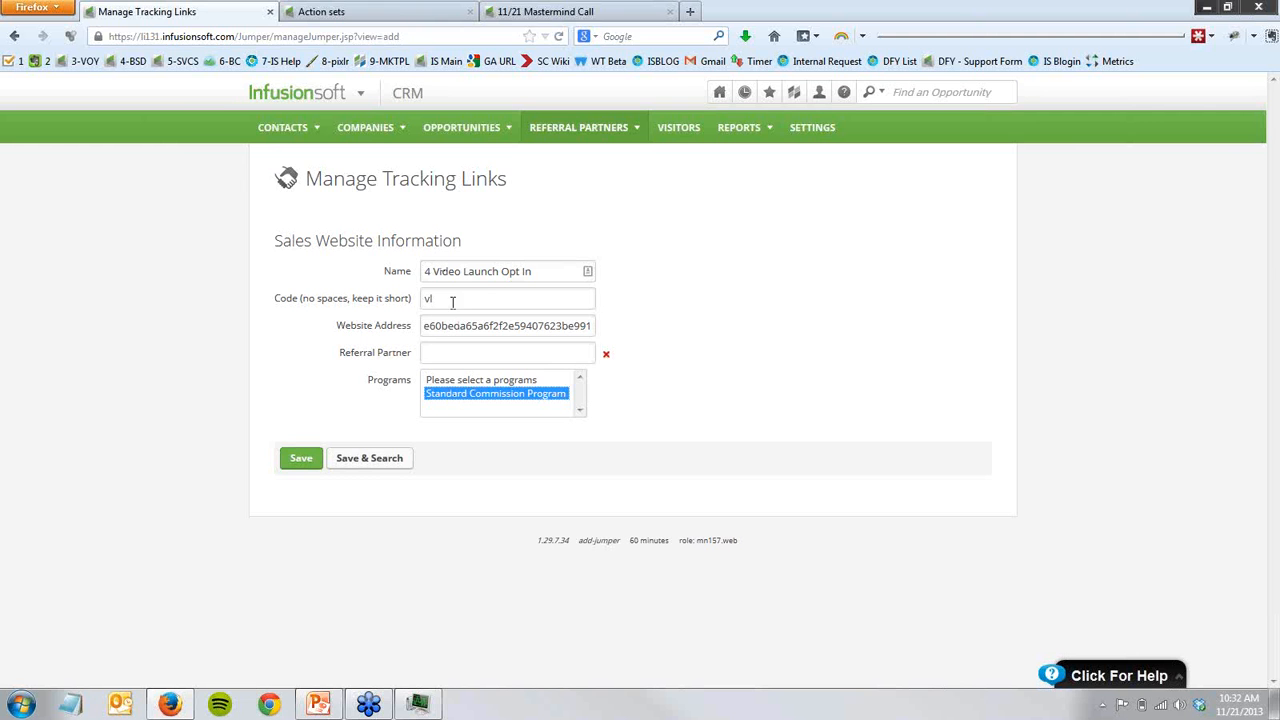
{"action": "left_click_drag", "start_coordinate": [438, 300], "coordinate": [424, 297]}
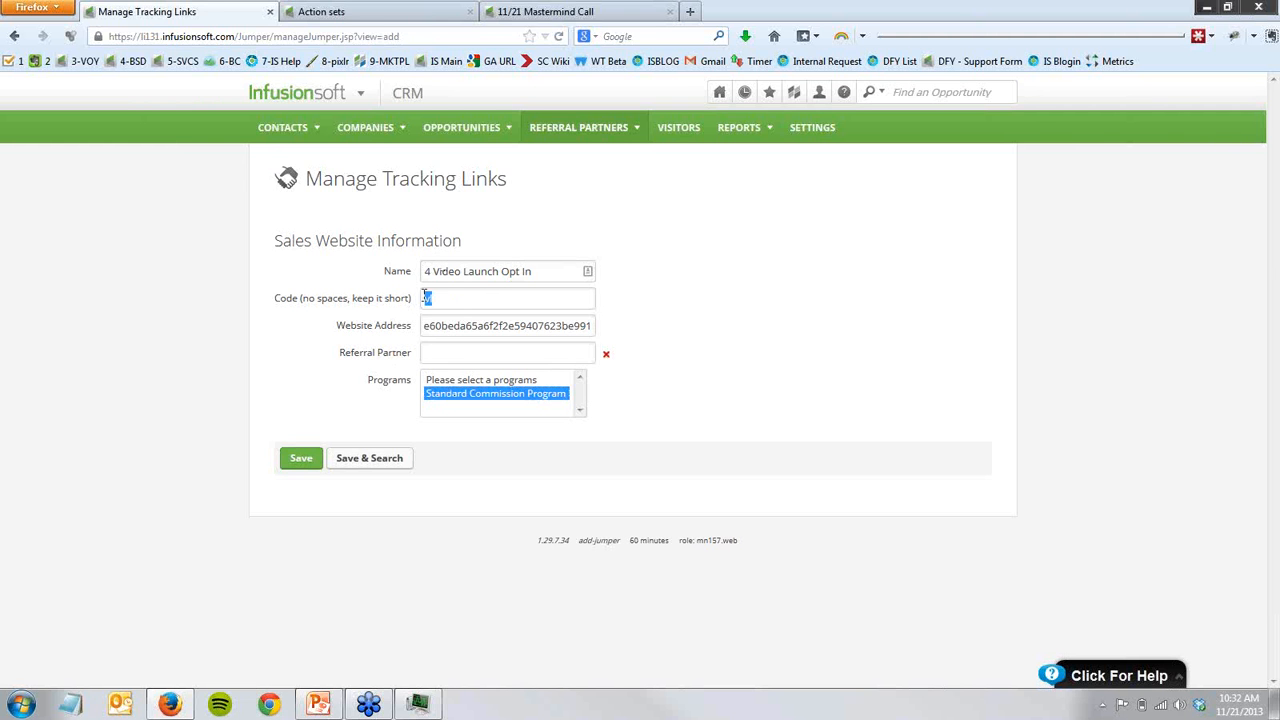
{"action": "left_click", "coordinate": [305, 464]}
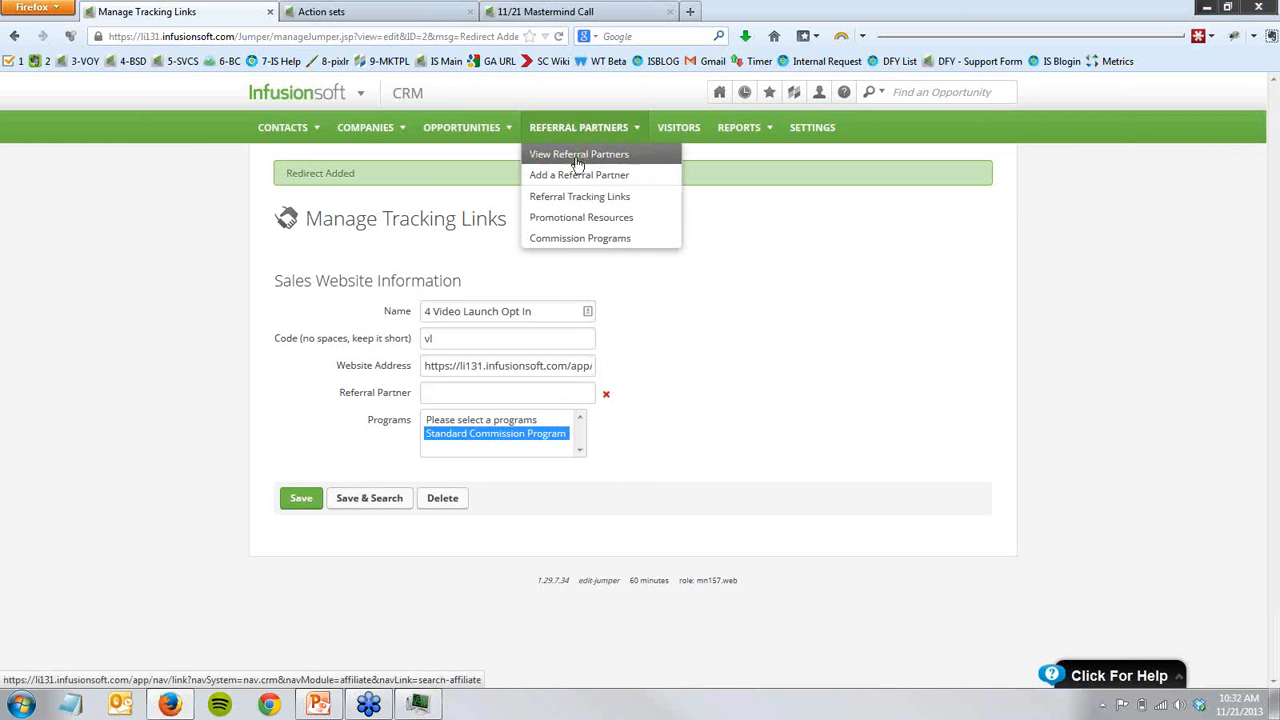
- Start a new referral partner record, link it to an existing contact and enter the partner's full name
{"action": "left_click", "coordinate": [577, 157]}
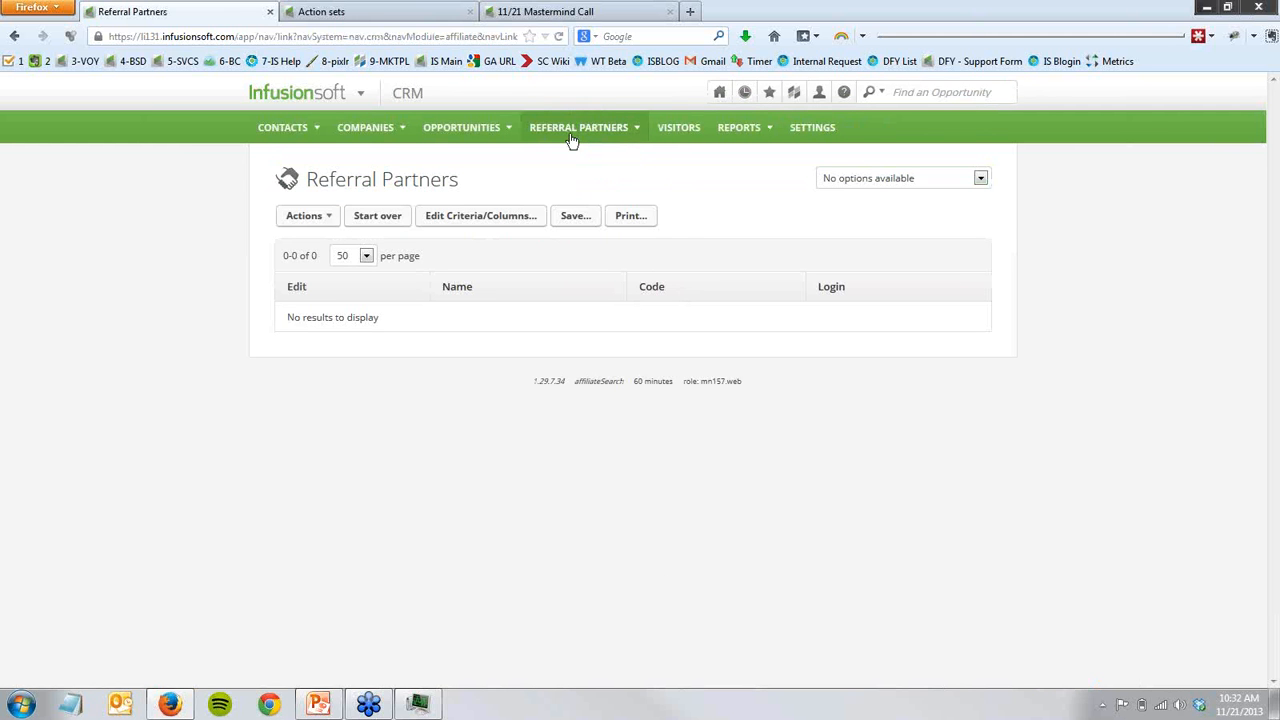
{"action": "mouse_move", "coordinate": [572, 134]}
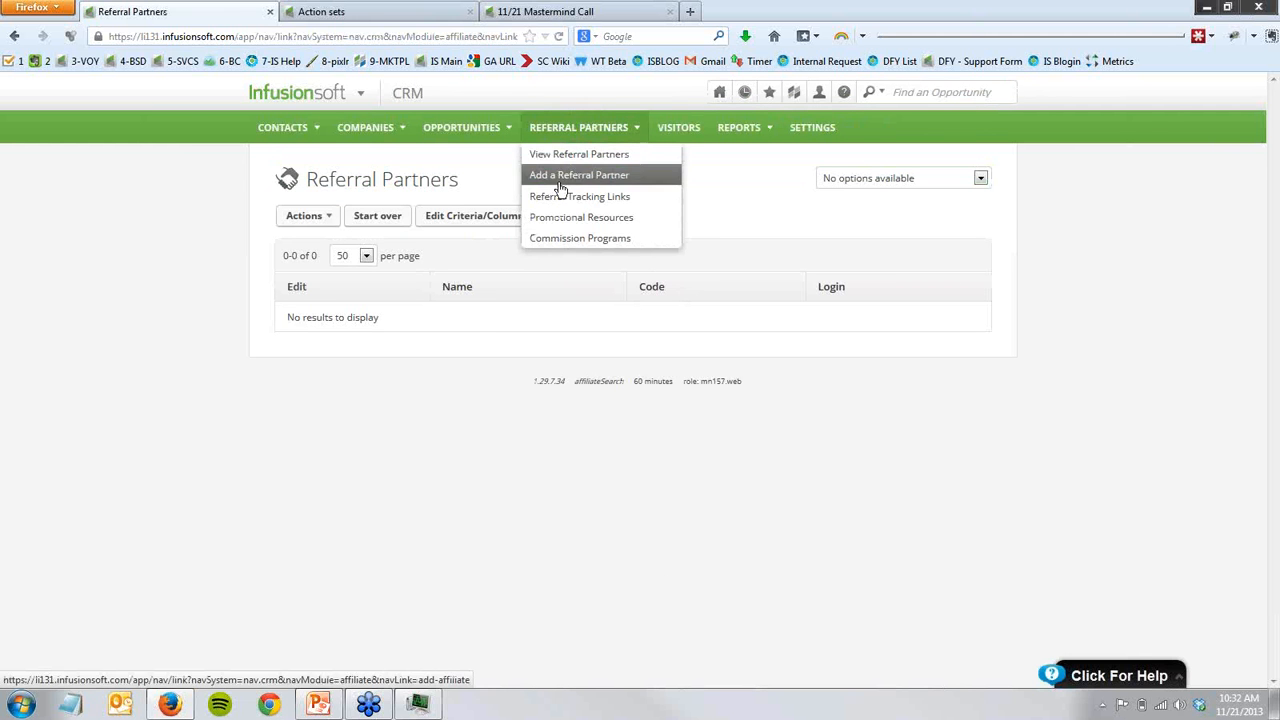
{"action": "left_click", "coordinate": [558, 178]}
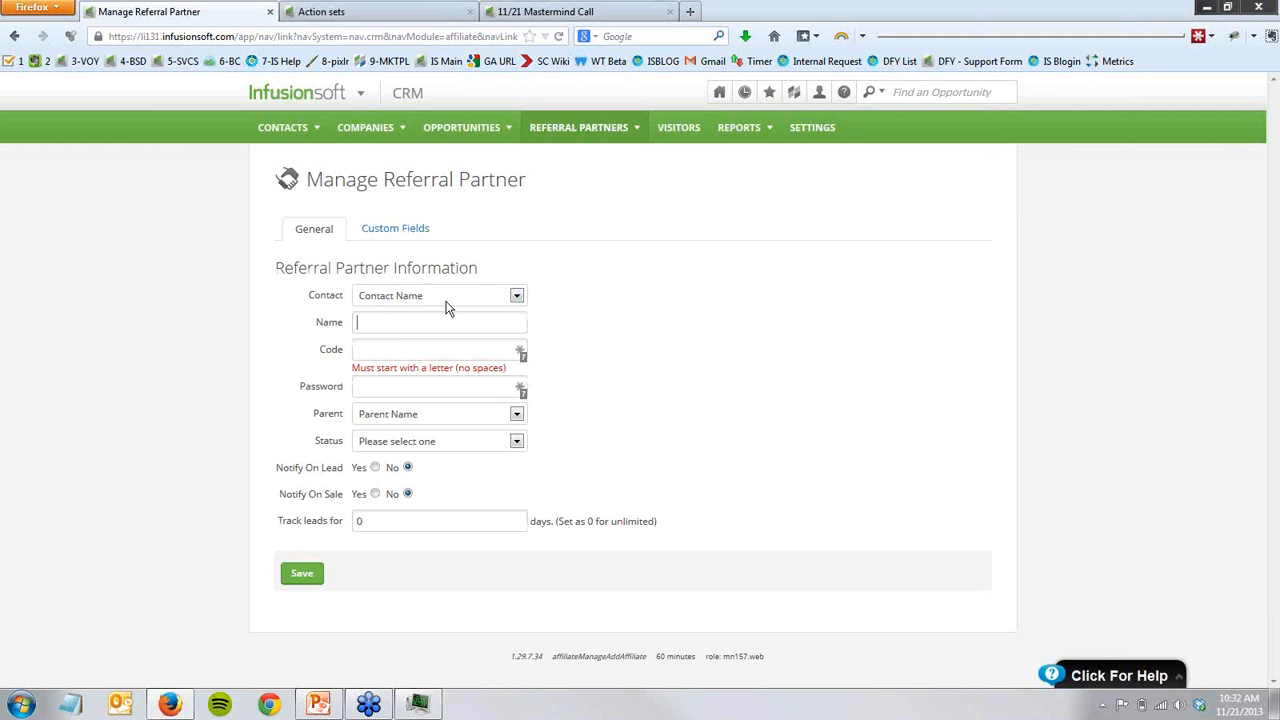
{"action": "left_click", "coordinate": [447, 297]}
{"action": "left_click", "coordinate": [429, 326]}
{"action": "left_click", "coordinate": [429, 322]}
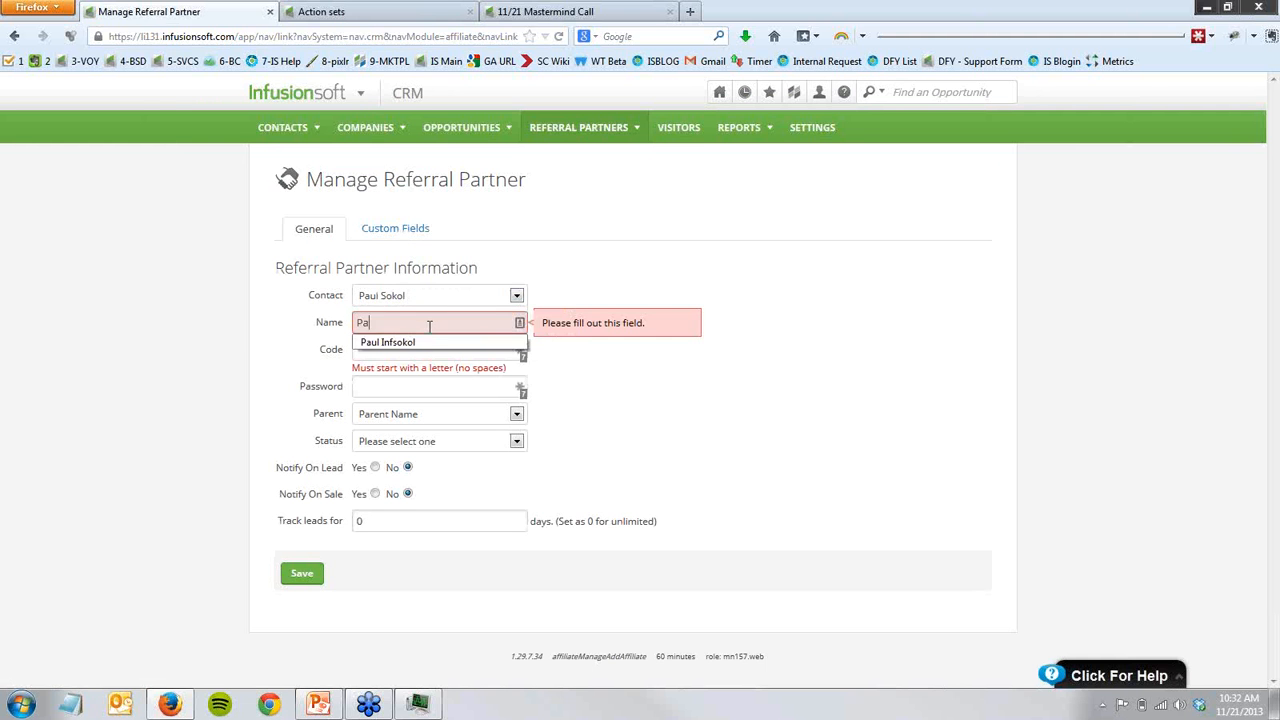
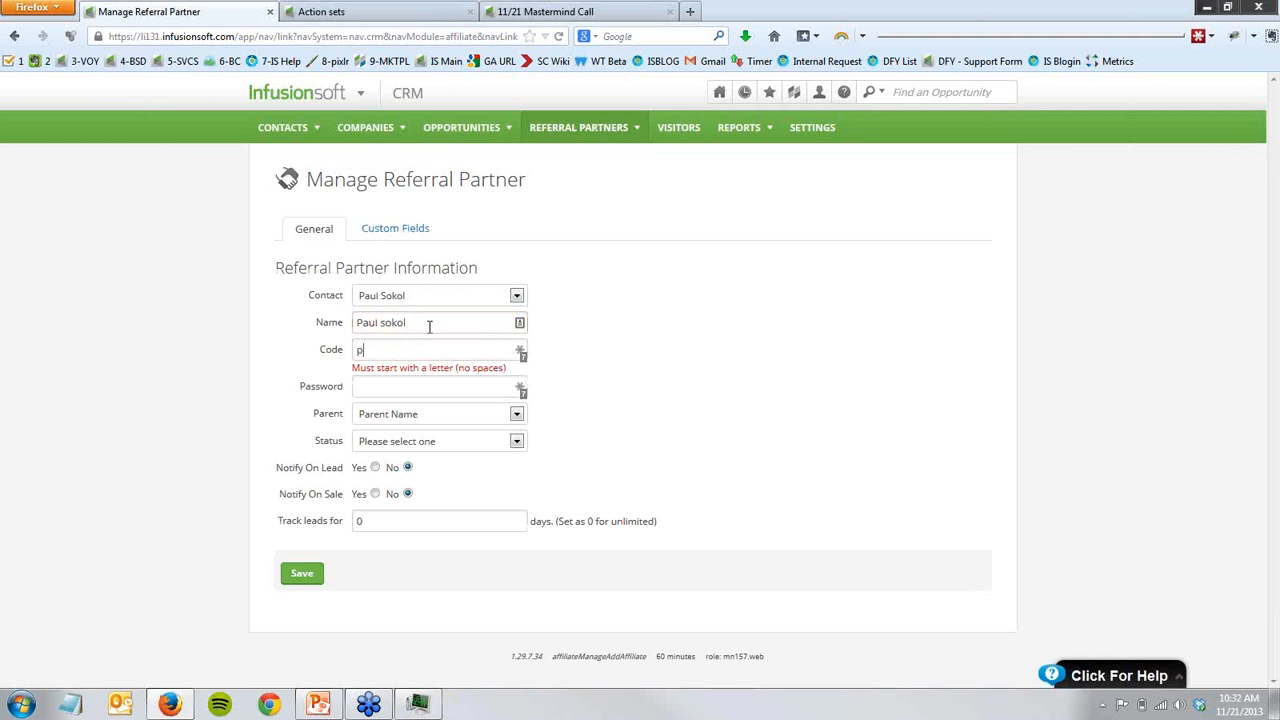
{"action": "type", "text": "••••"}
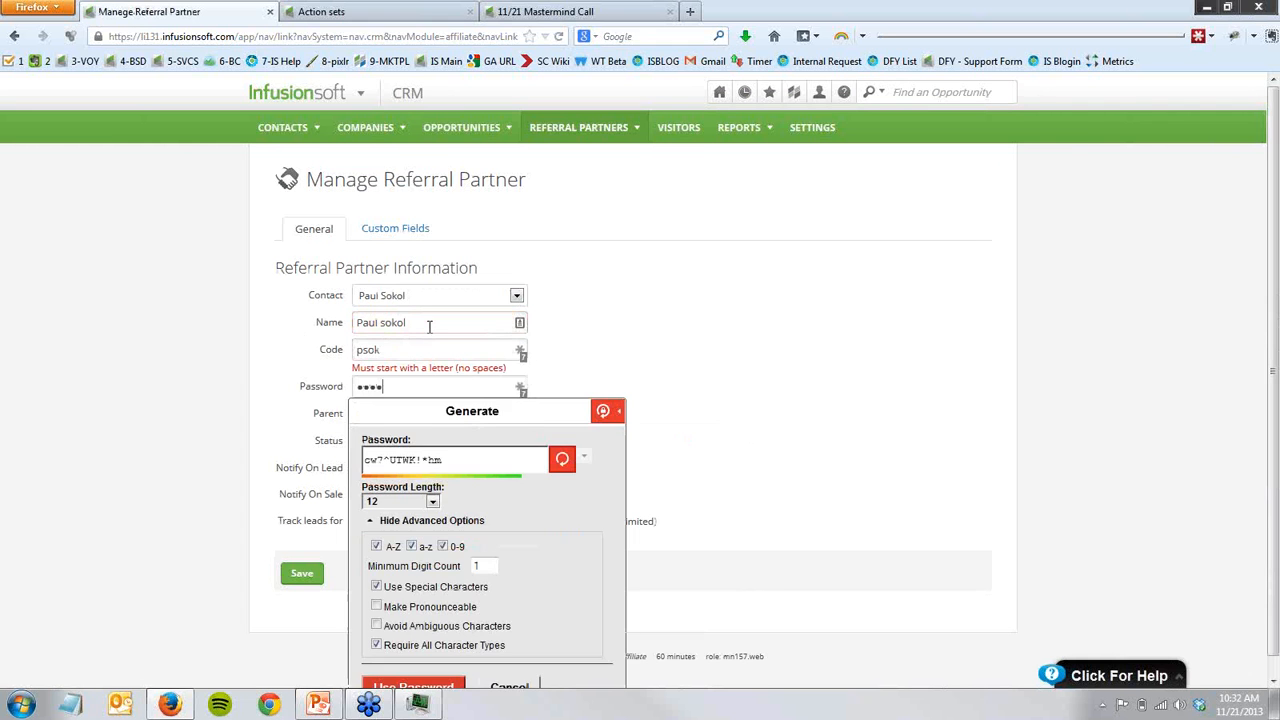
- Enter the partner's code and account password and save the new referral partner
{"action": "left_click", "coordinate": [271, 364]}
{"action": "left_click", "coordinate": [300, 573]}
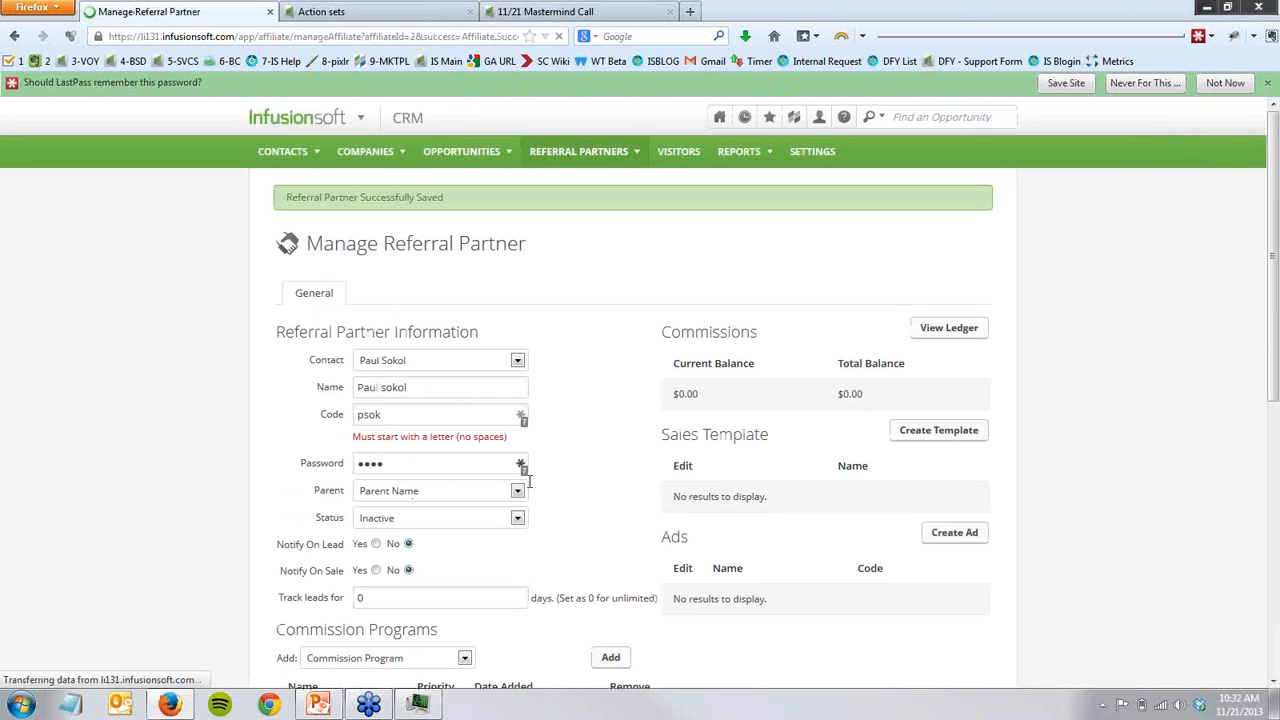
- Add the Standard Commission Program to the referral partner
{"action": "scroll", "coordinate": [434, 546], "scroll_direction": "down", "scroll_amount": 3}
{"action": "left_click", "coordinate": [390, 512]}
{"action": "left_click", "coordinate": [386, 540]}
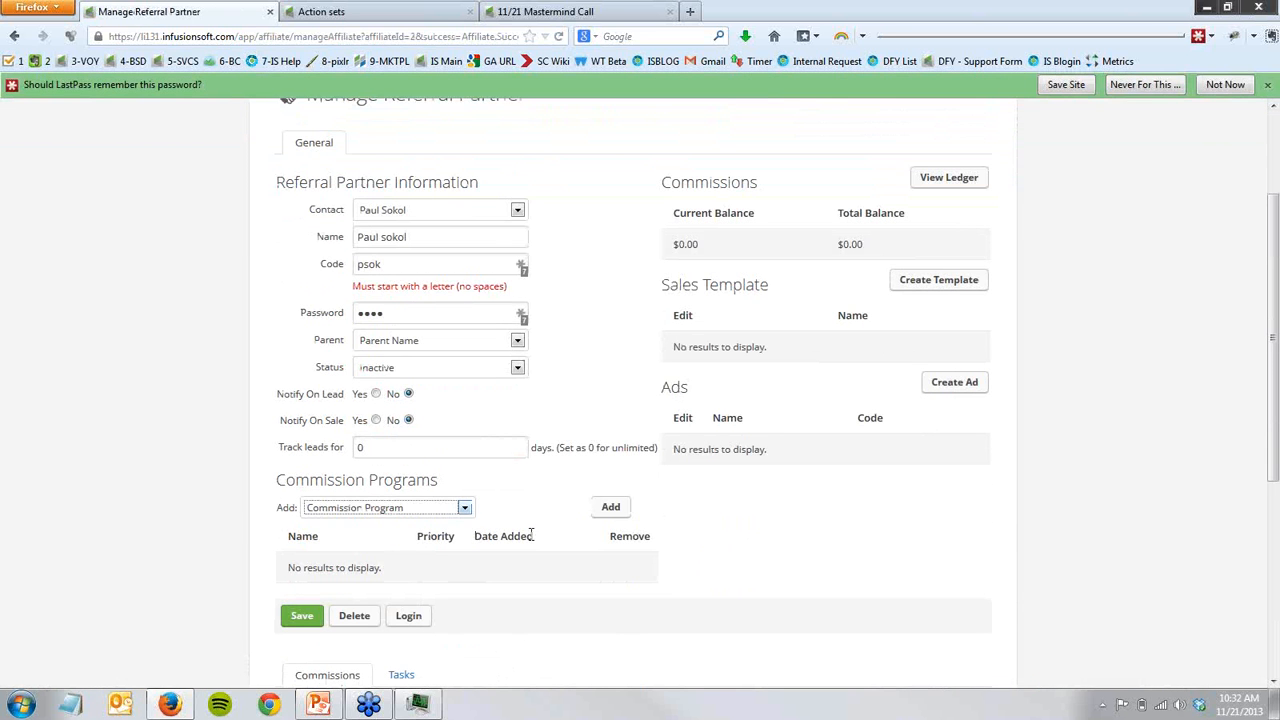
{"action": "left_click", "coordinate": [609, 510]}
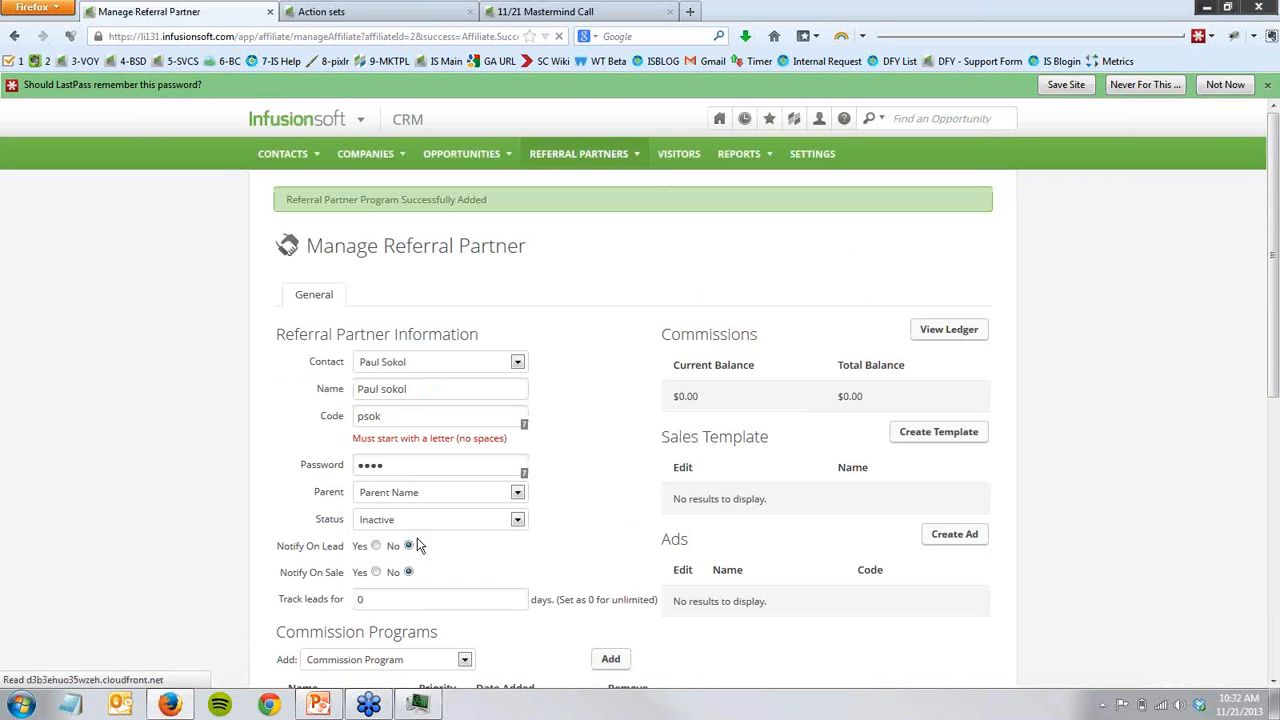
- Set the referral partner's status to Active and save the record
{"action": "left_click", "coordinate": [411, 522]}
{"action": "left_click", "coordinate": [412, 548]}
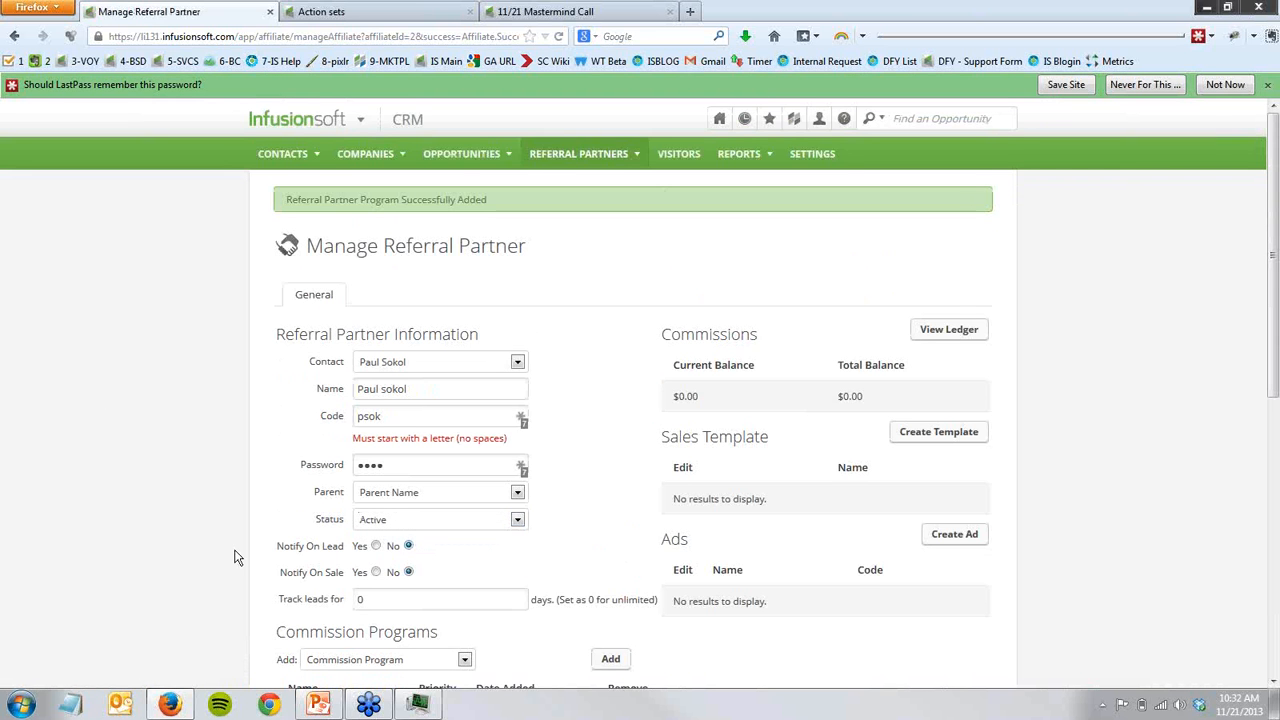
{"action": "scroll", "coordinate": [237, 555], "scroll_direction": "down", "scroll_amount": 3}
{"action": "left_click", "coordinate": [297, 568]}
- Log in to the Partner Referral Center as this partner and open the Link Generator
{"action": "scroll", "coordinate": [290, 570], "scroll_direction": "down", "scroll_amount": 1}
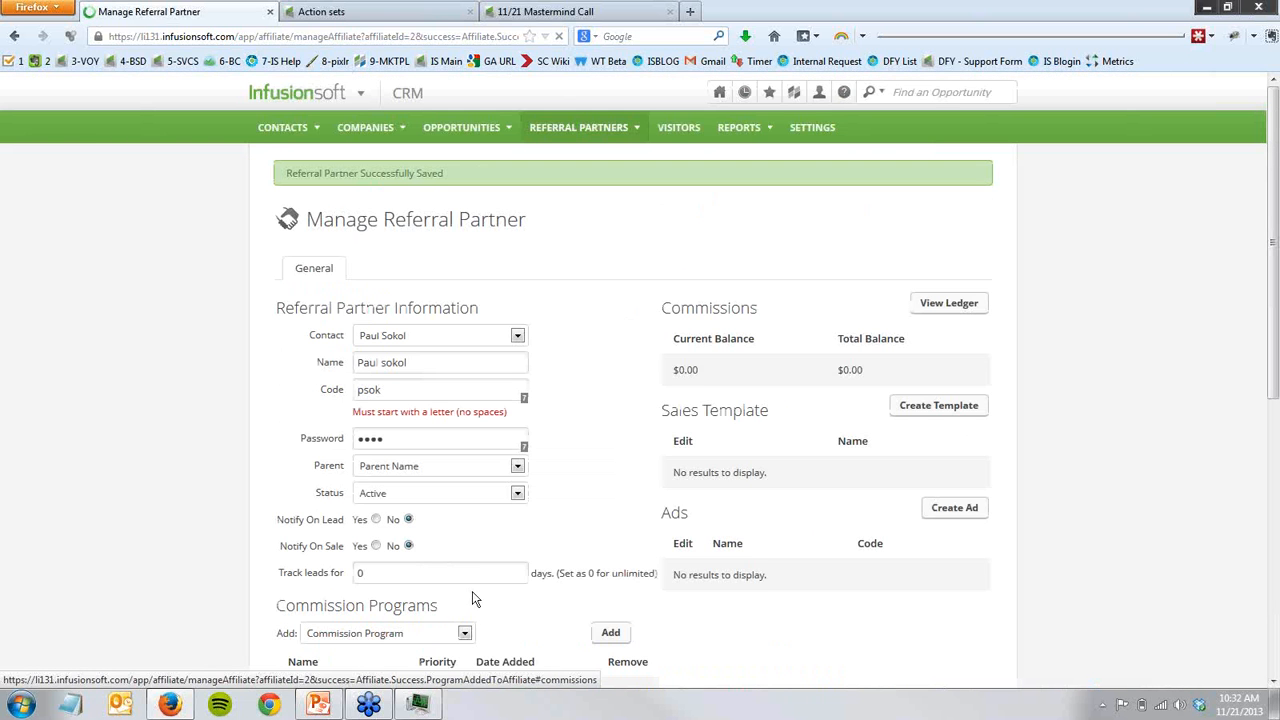
{"action": "scroll", "coordinate": [551, 603], "scroll_direction": "down", "scroll_amount": 1}
{"action": "left_click", "coordinate": [409, 665]}
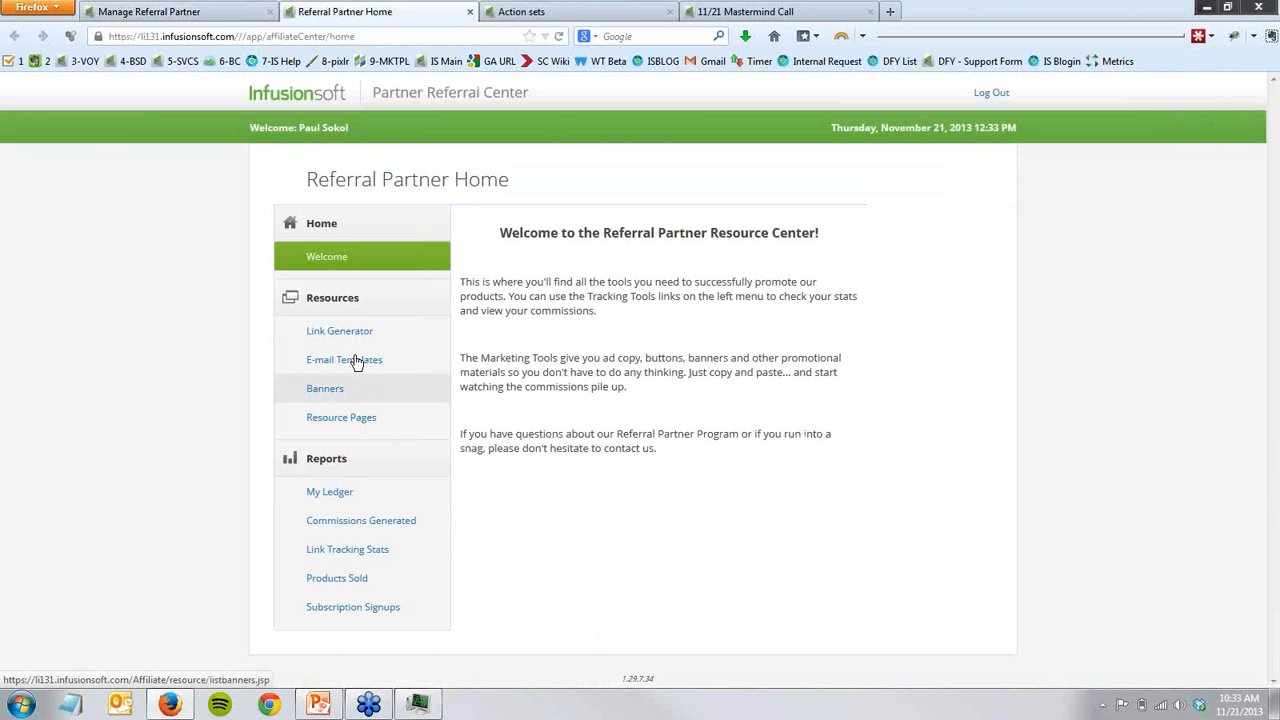
{"action": "left_click", "coordinate": [352, 338]}
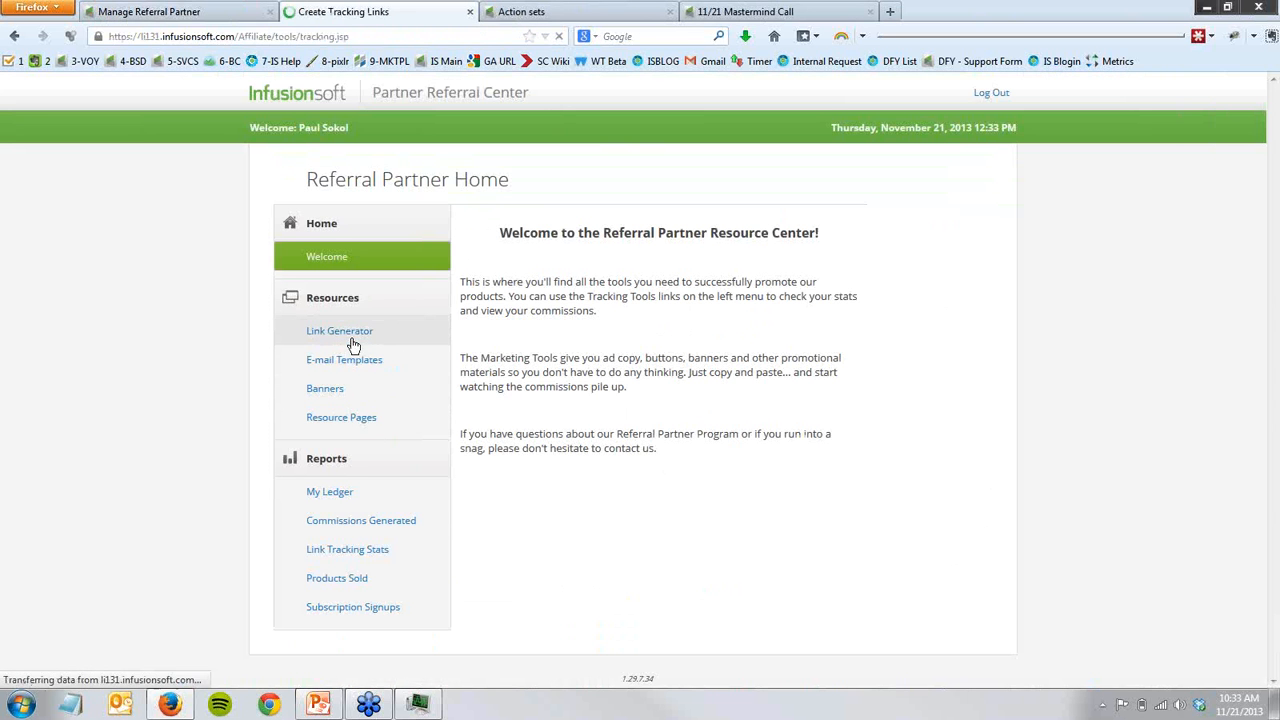
- Examine the partner's tracking link for 4 Video Launch Opt In, including its site code and partner code
{"action": "left_click_drag", "start_coordinate": [796, 393], "coordinate": [997, 406]}
{"action": "left_click", "coordinate": [937, 477]}
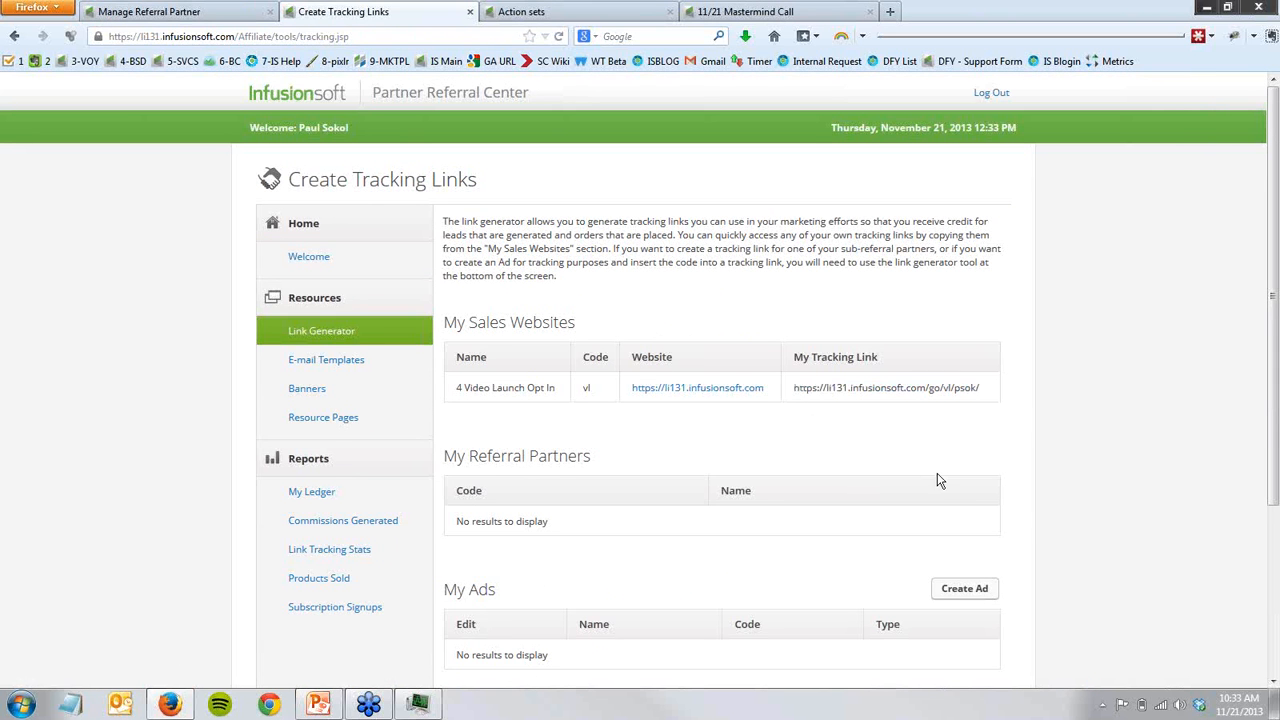
{"action": "left_click_drag", "start_coordinate": [798, 392], "coordinate": [947, 390]}
{"action": "left_click", "coordinate": [806, 392]}
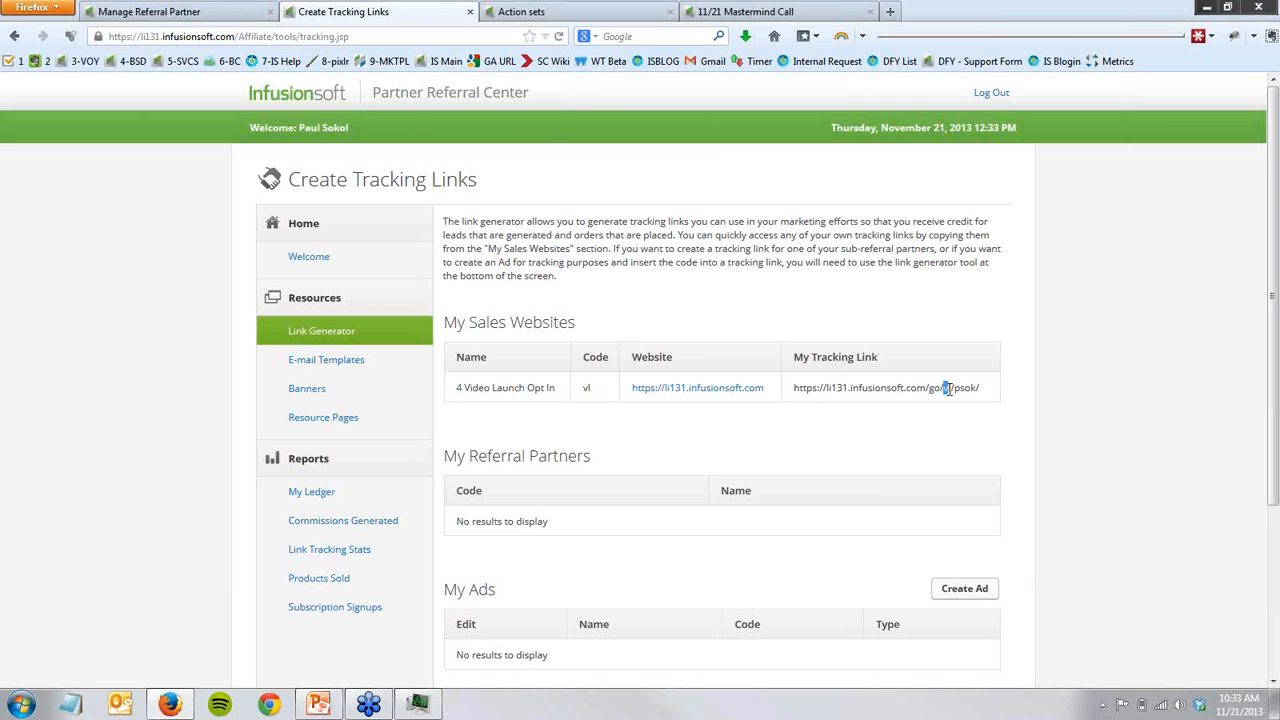
{"action": "left_click", "coordinate": [588, 385]}
{"action": "left_click_drag", "start_coordinate": [954, 388], "coordinate": [979, 390]}
{"action": "left_click_drag", "start_coordinate": [797, 389], "coordinate": [988, 402]}
{"action": "key", "text": "ctrl+c"}
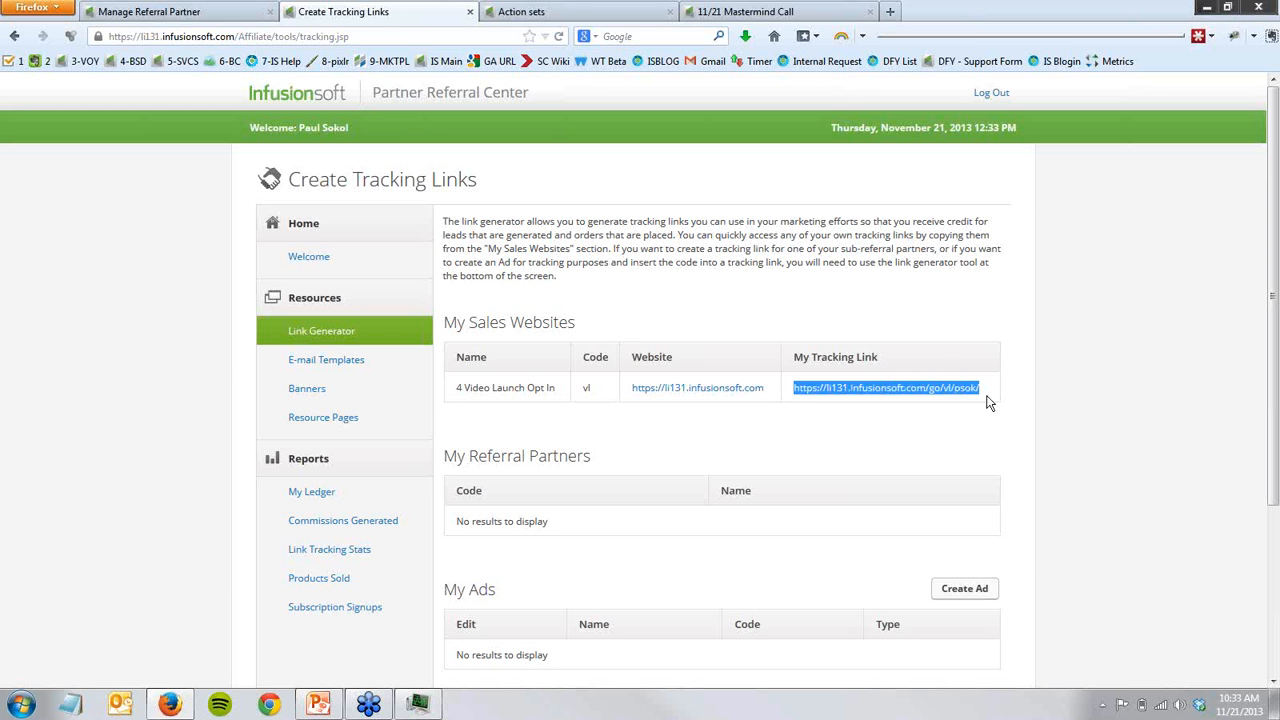
- Open the Resource Promo 1 email in the Affiliate Promotions sequence and end its greeting with a comma and blank lines
{"action": "left_click", "coordinate": [724, 12]}
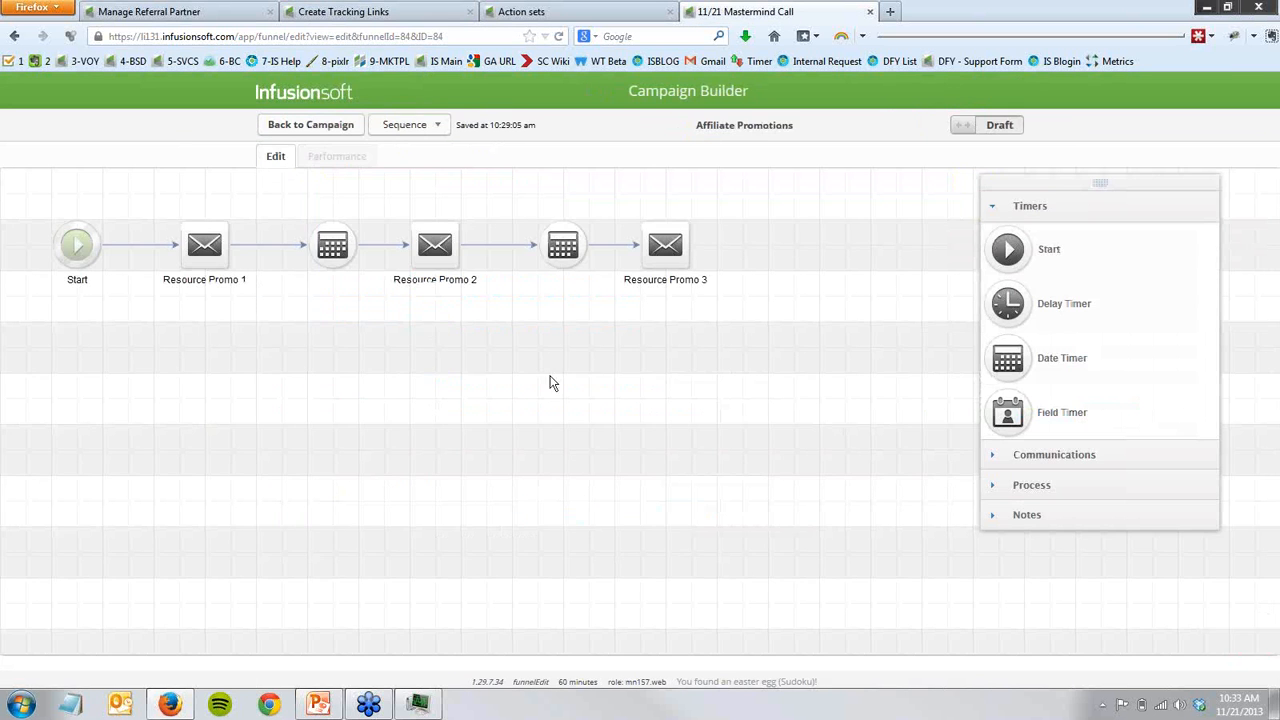
{"action": "double_click", "coordinate": [205, 250]}
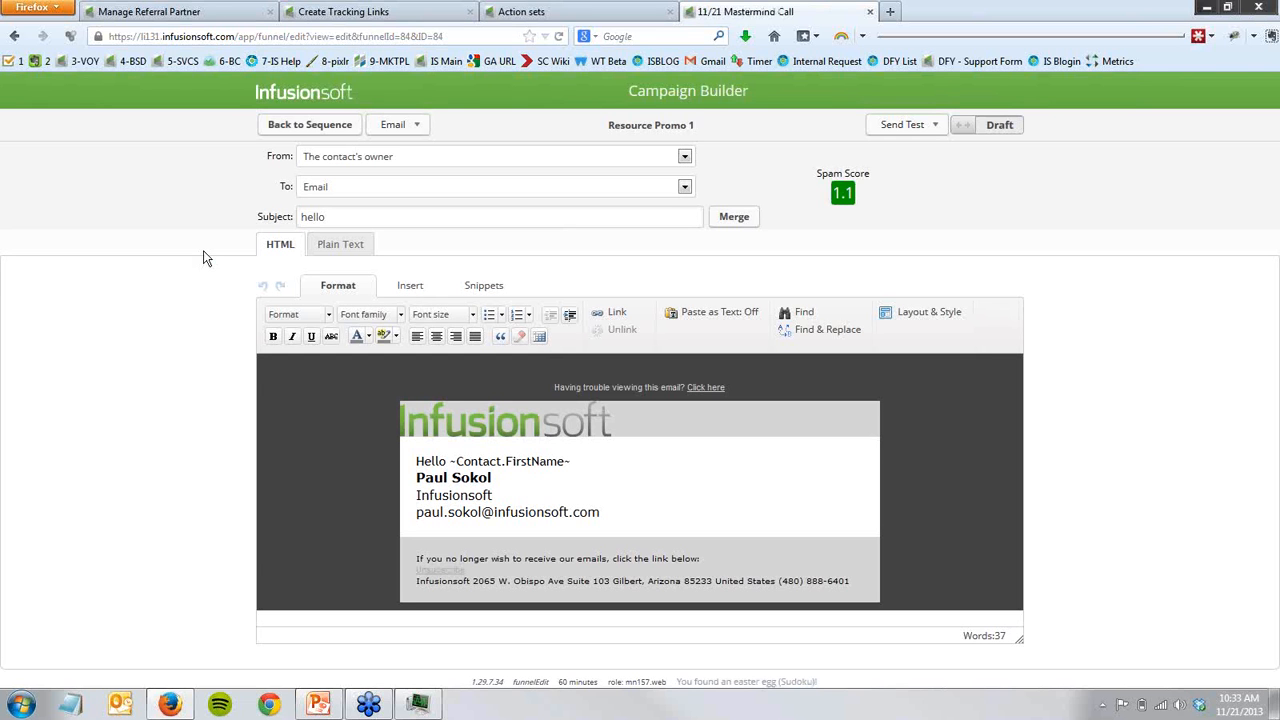
{"action": "left_click", "coordinate": [589, 462]}
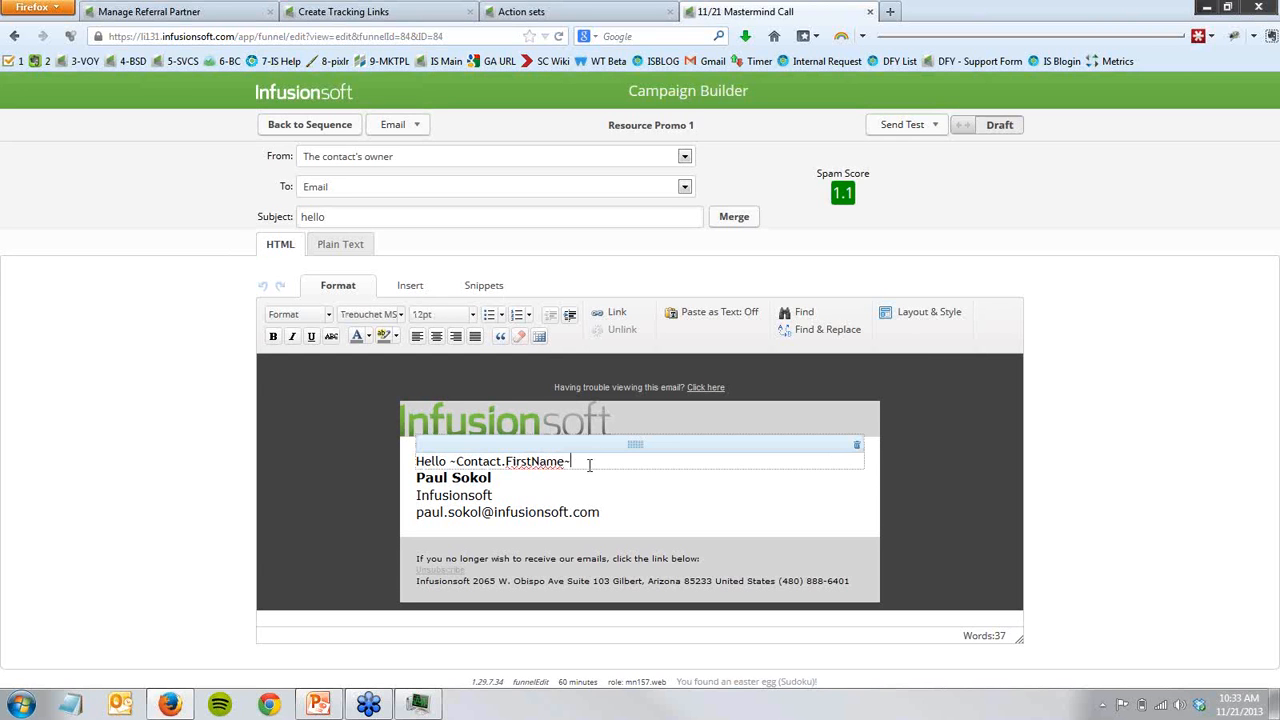
{"action": "type", "text": ","}
{"action": "key", "text": "Return"}
{"action": "key", "text": "Return"}
{"action": "key", "text": "Return"}
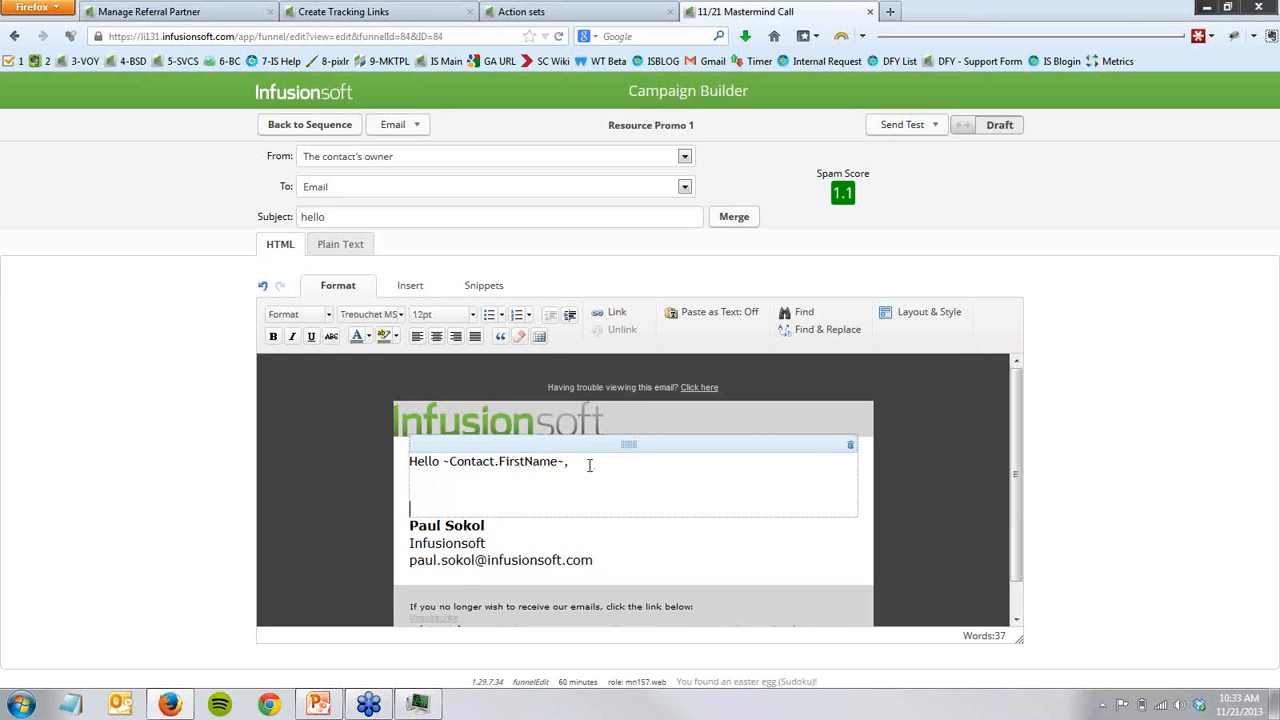
- Write the opening text "thanks for being an affiliate. We have an exciting launch coming up and you can make money."
{"action": "type", "text": "thanks for being an a"}
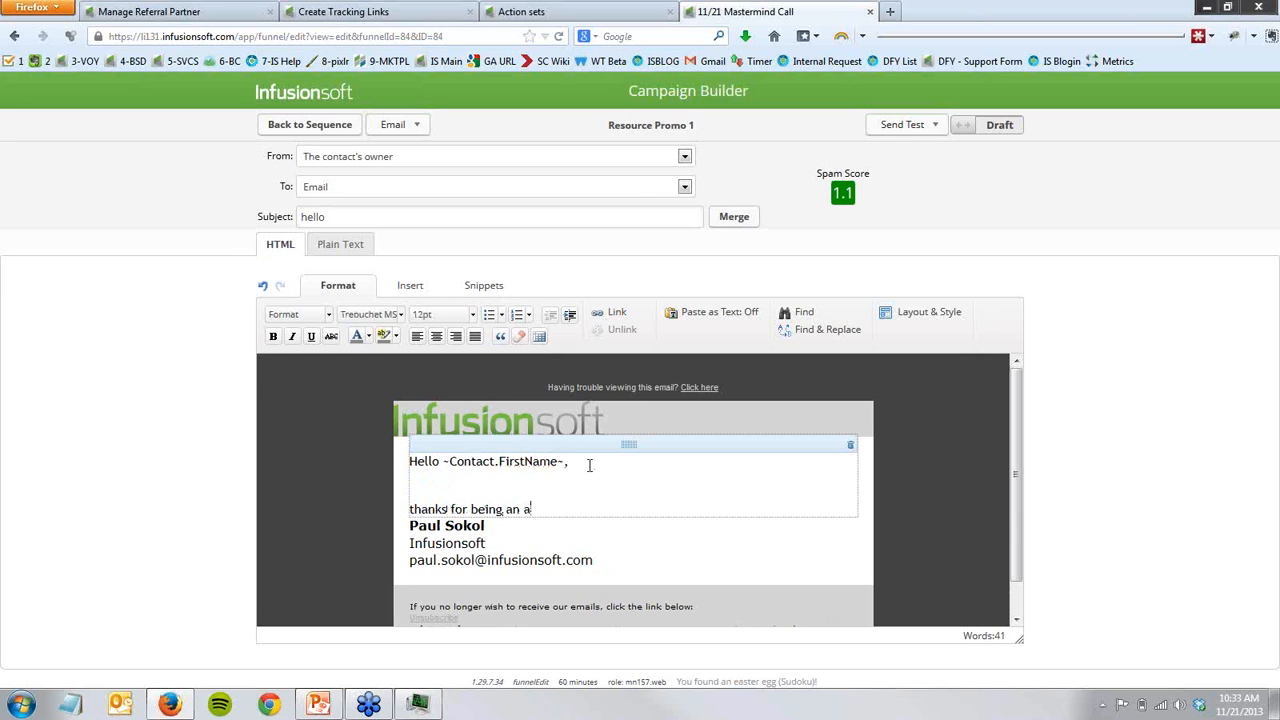
{"action": "type", "text": "ffiliate. We have an exciting launch comin"}
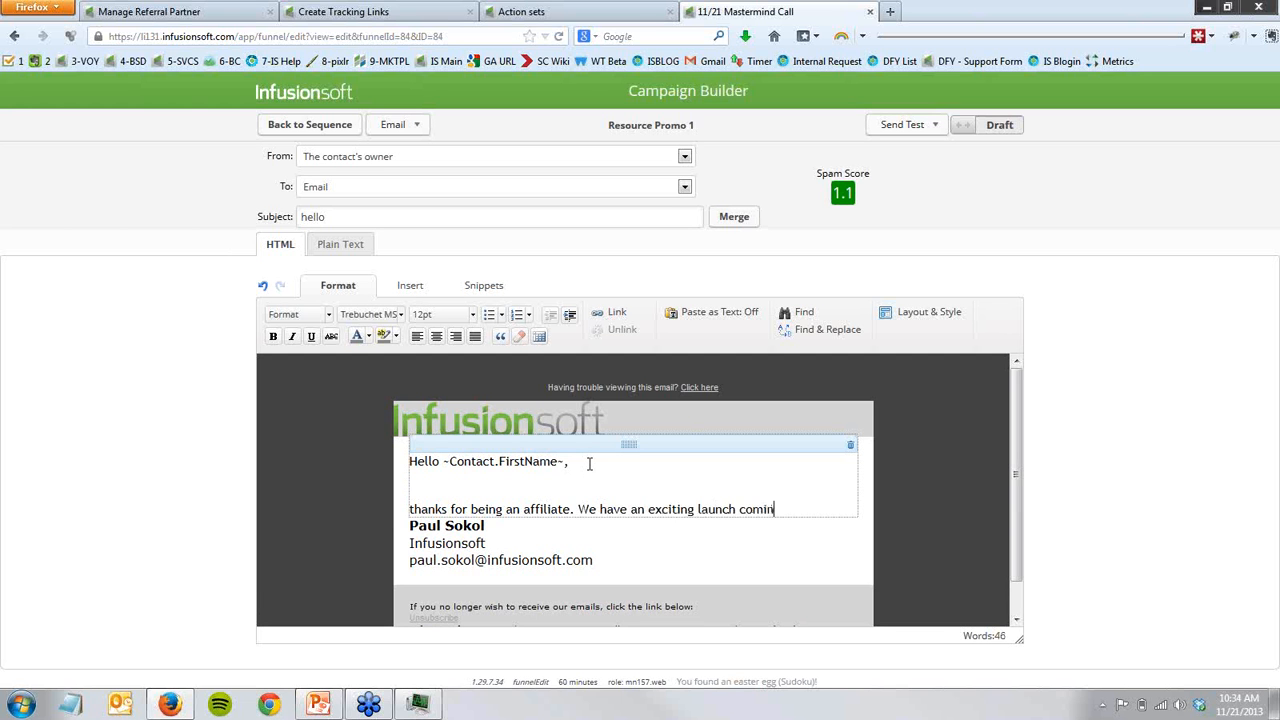
{"action": "type", "text": "g up and you can make money."}
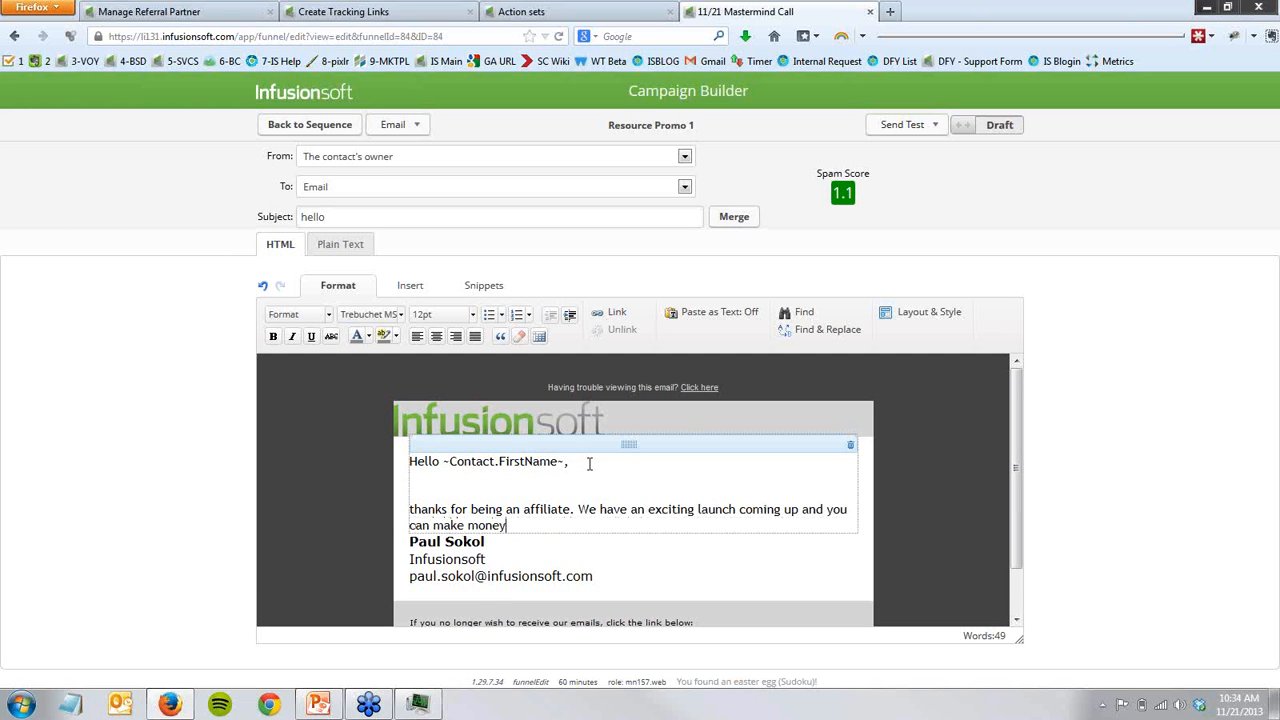
- Add a new paragraph reading "here is your unique affiliate link that you can promote:"
{"action": "key", "text": "Return"}
{"action": "key", "text": "Return"}
{"action": "type", "text": "here is your uniq"}
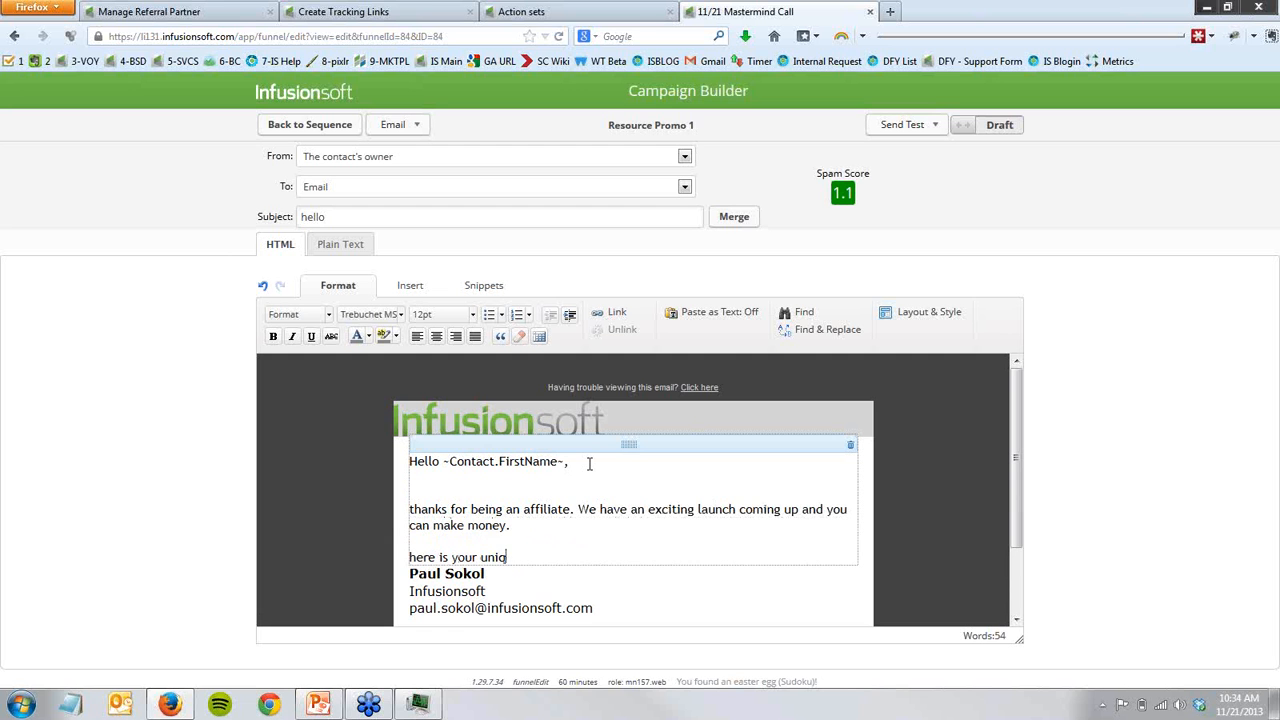
{"action": "type", "text": "ue affiliate link that you can promote:"}
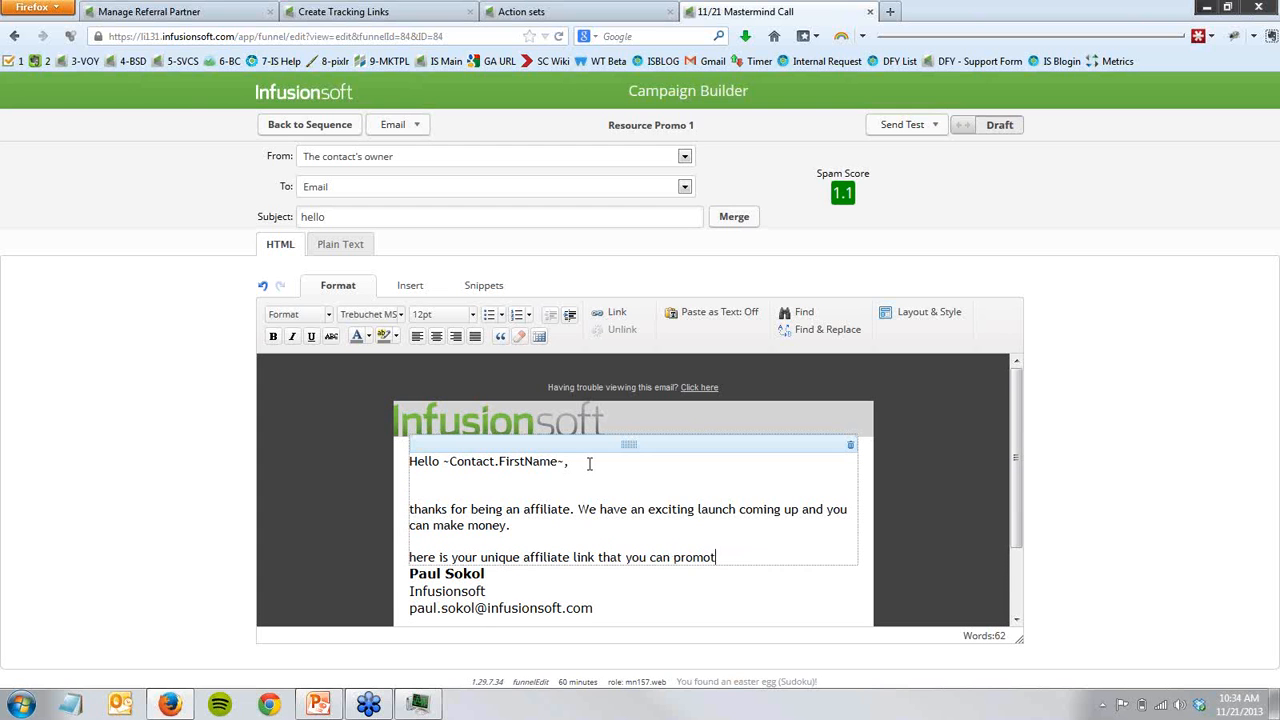
- Paste the copied tracking link below the text and replace its partner code with the Referral Partner Code merge field
{"action": "key", "text": "Return"}
{"action": "key", "text": "ctrl+v"}
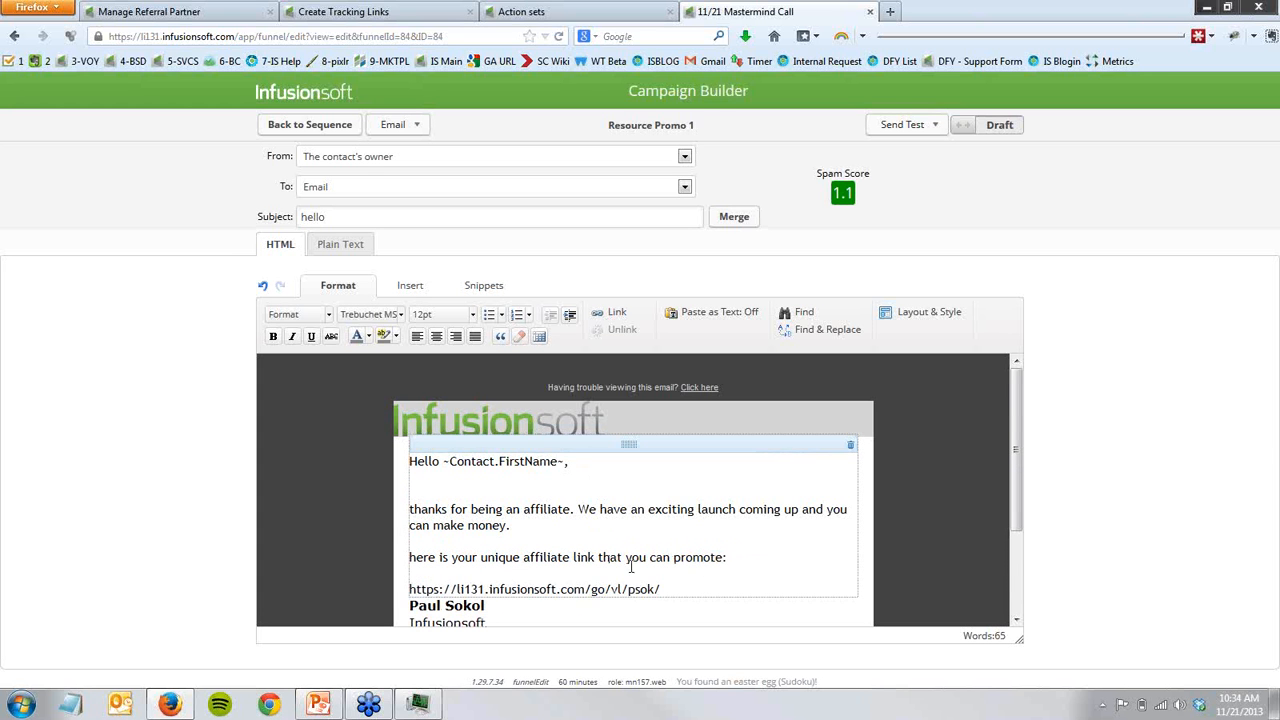
{"action": "left_click_drag", "start_coordinate": [630, 589], "coordinate": [655, 590]}
{"action": "key", "text": "BackSpace"}
{"action": "left_click", "coordinate": [750, 219]}
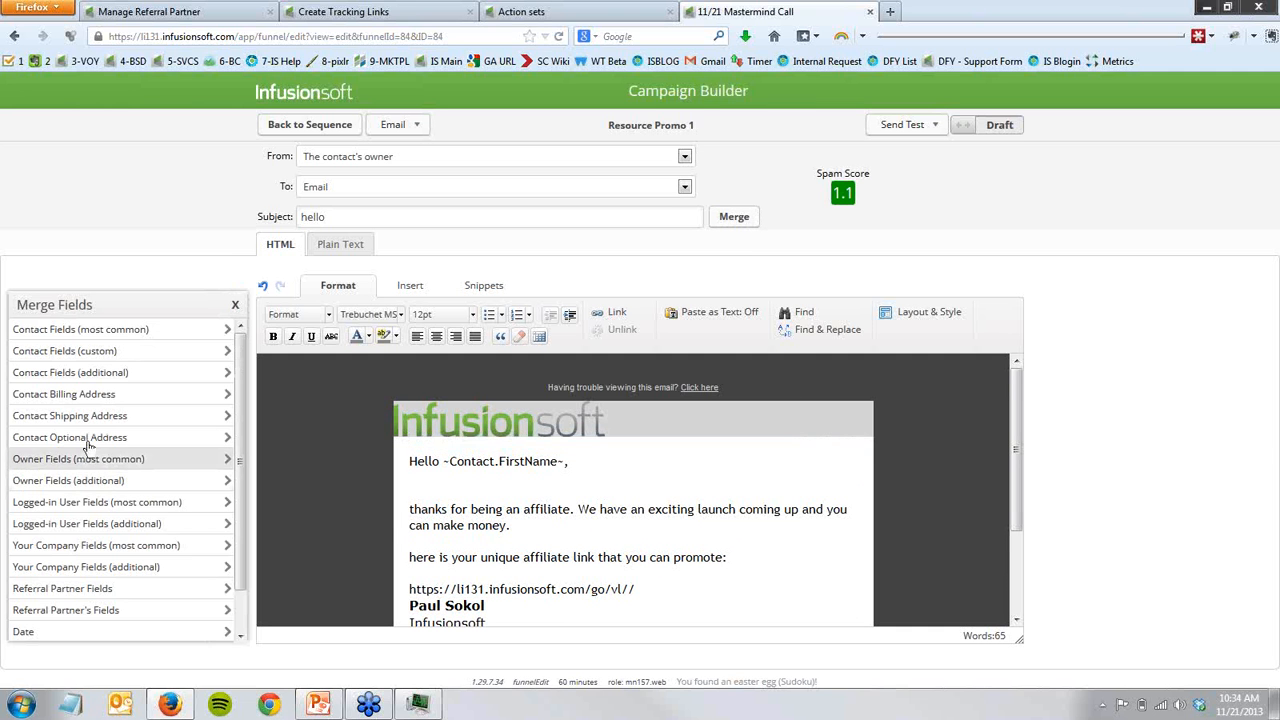
{"action": "left_click", "coordinate": [68, 589]}
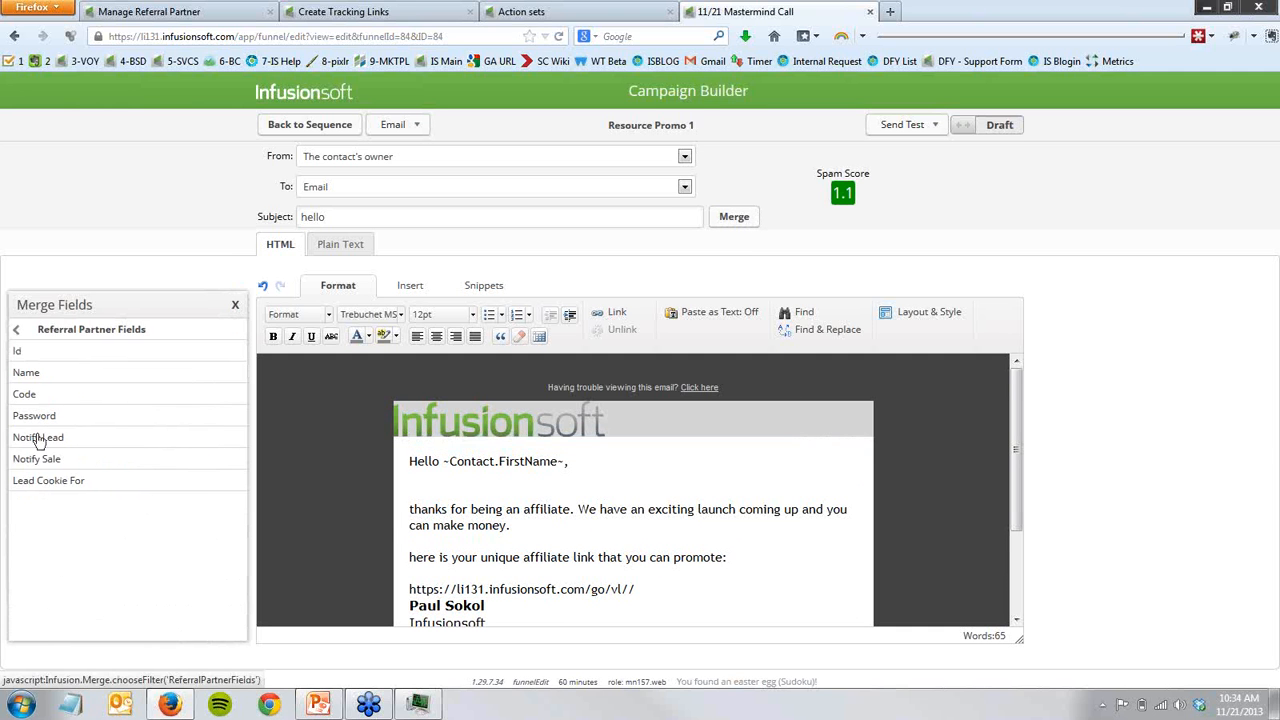
{"action": "left_click", "coordinate": [30, 394]}
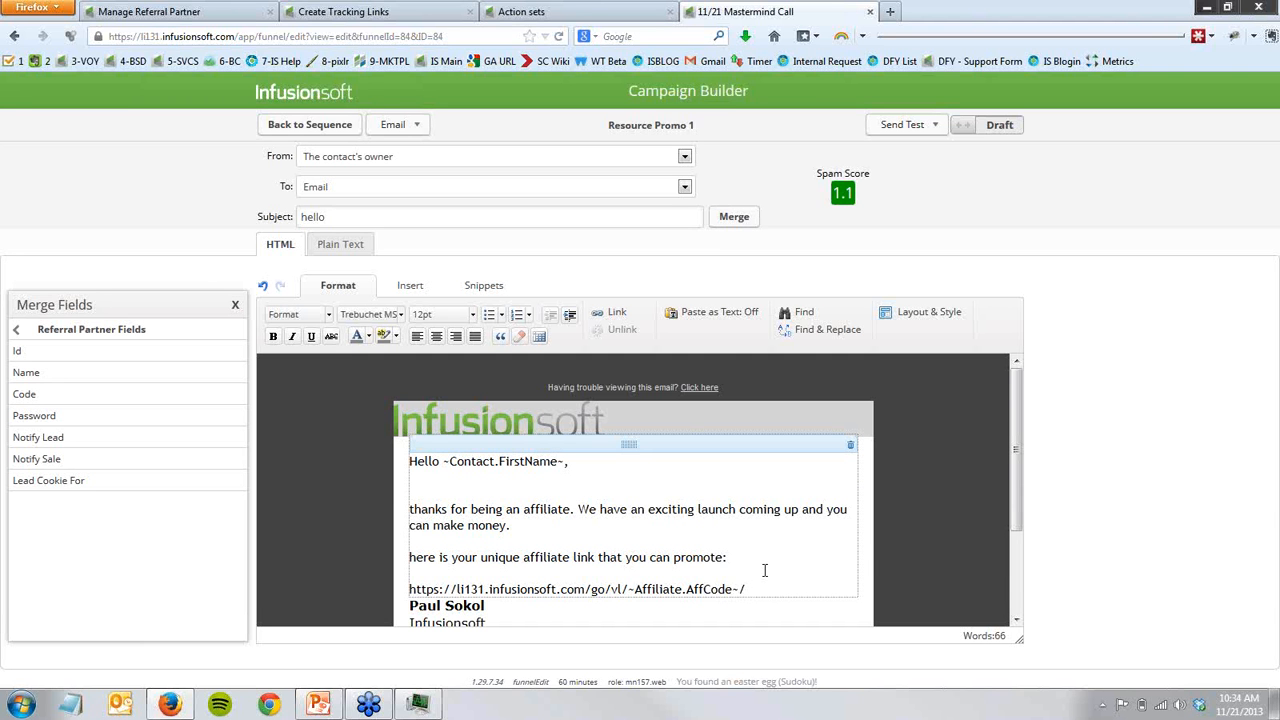
{"action": "key", "text": "shift+Home"}
{"action": "key", "text": "ctrl+c"}
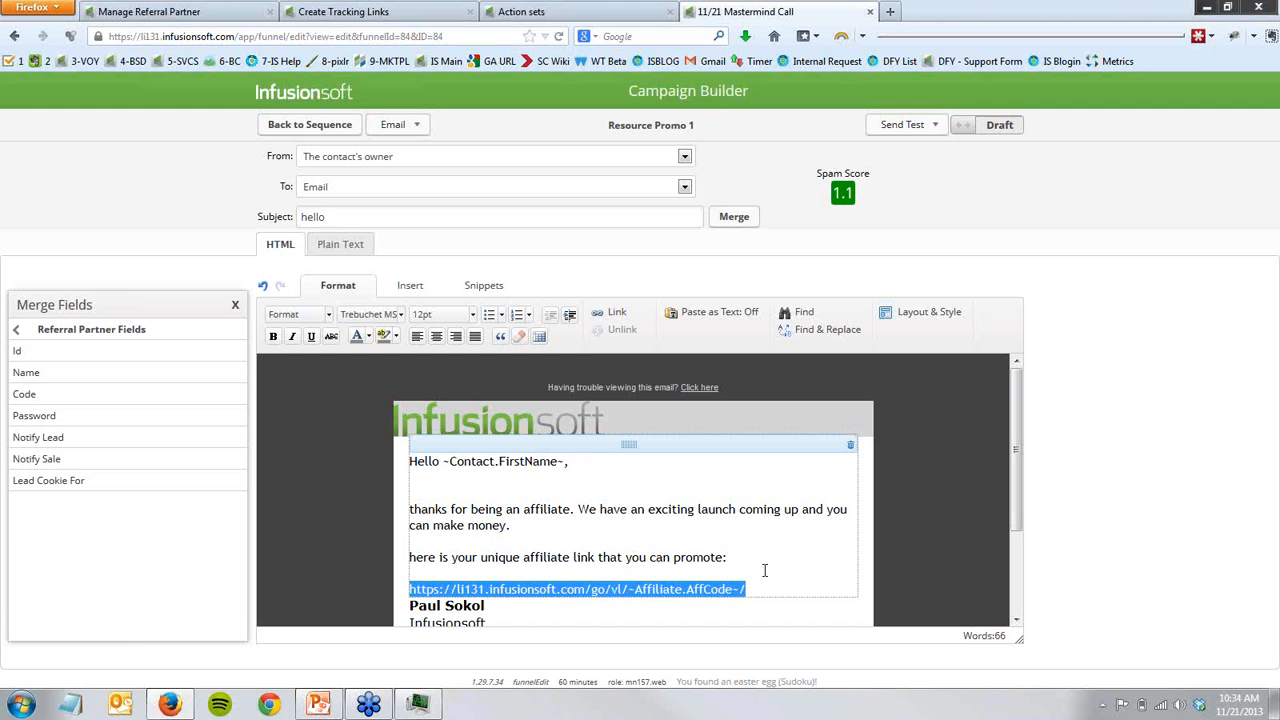
{"action": "left_click", "coordinate": [606, 318]}
{"action": "key", "text": "ctrl+v"}
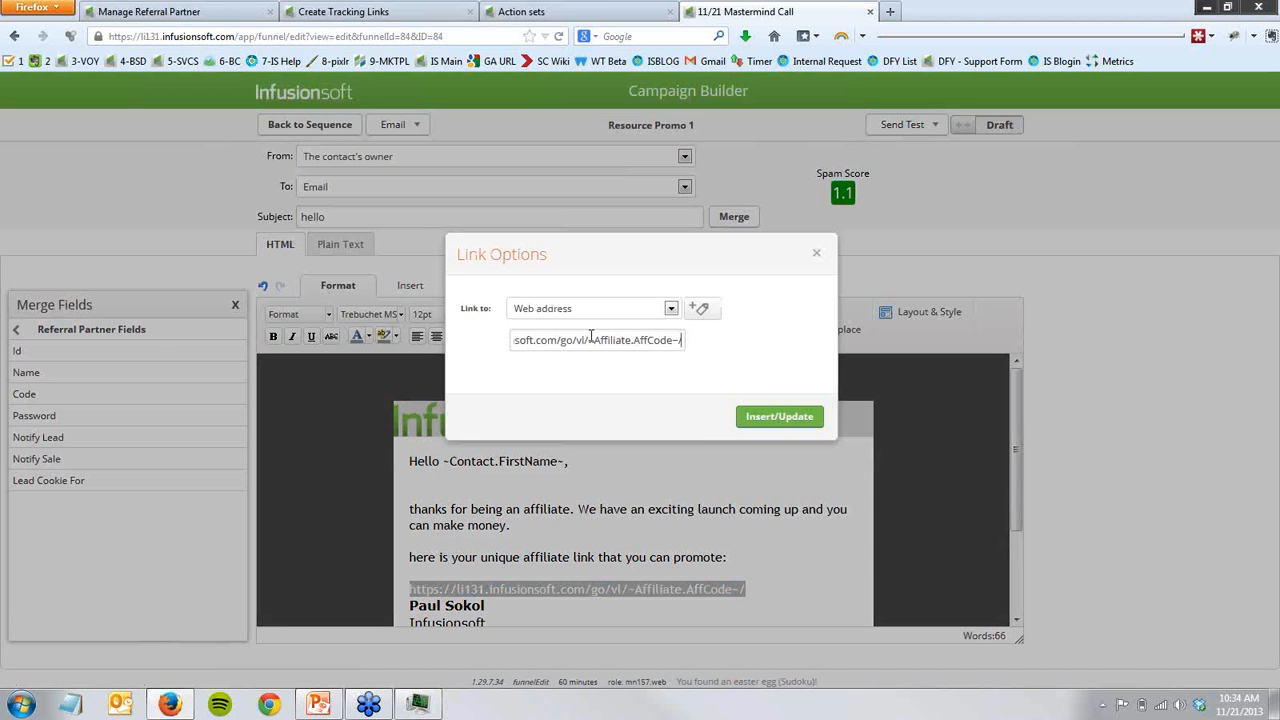
{"action": "left_click", "coordinate": [768, 422]}
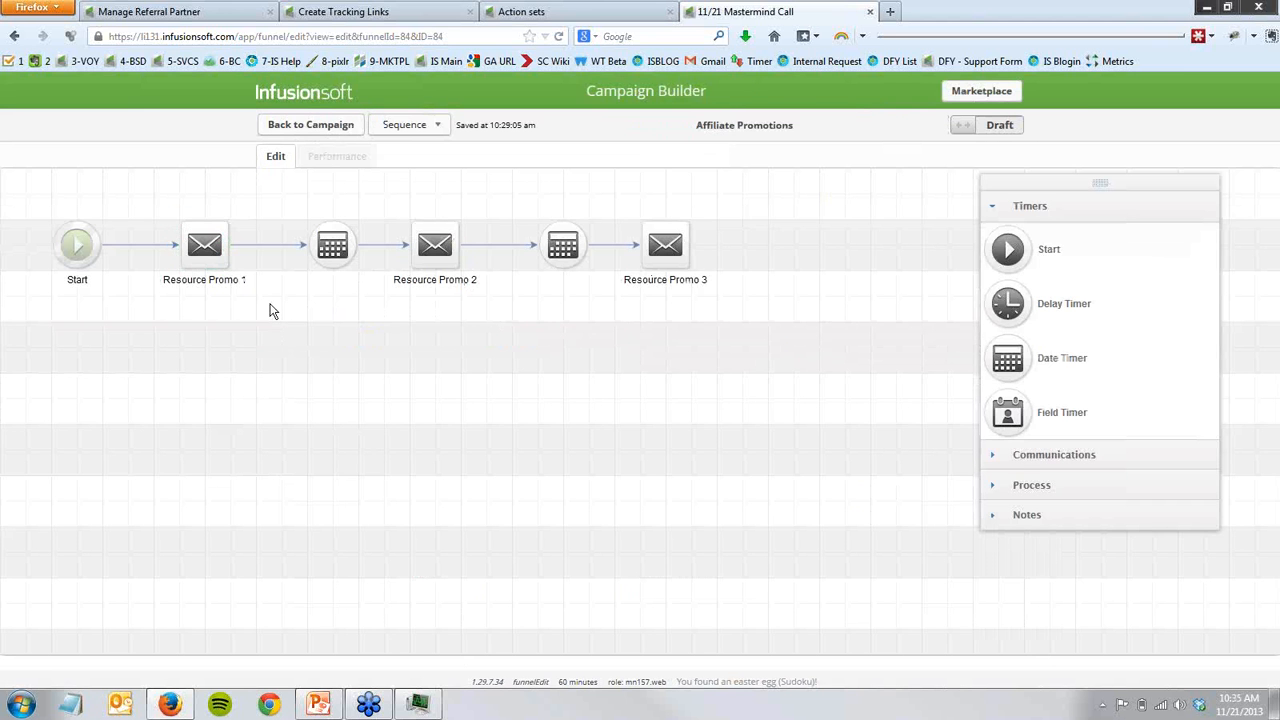
- Review the Resource Promo 1 email against the referral partner record and tracking links page, and return to the campaign overview
{"action": "double_click", "coordinate": [212, 250]}
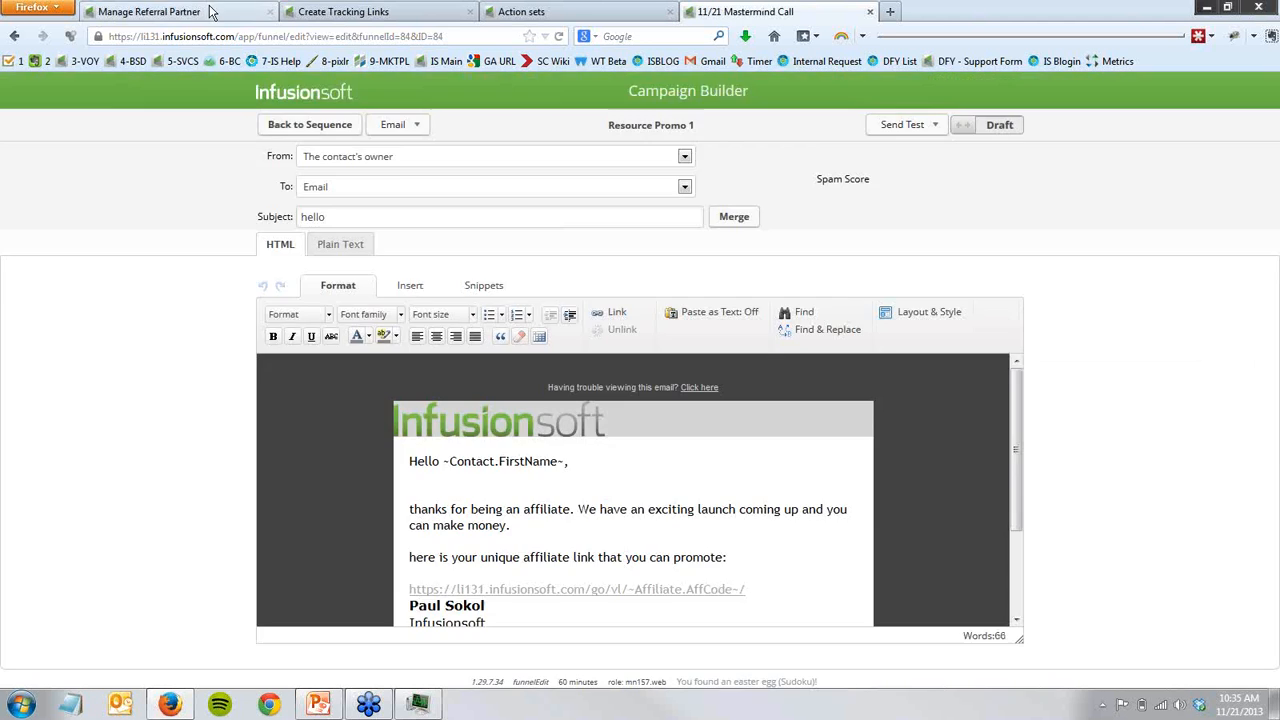
{"action": "left_click", "coordinate": [258, 13]}
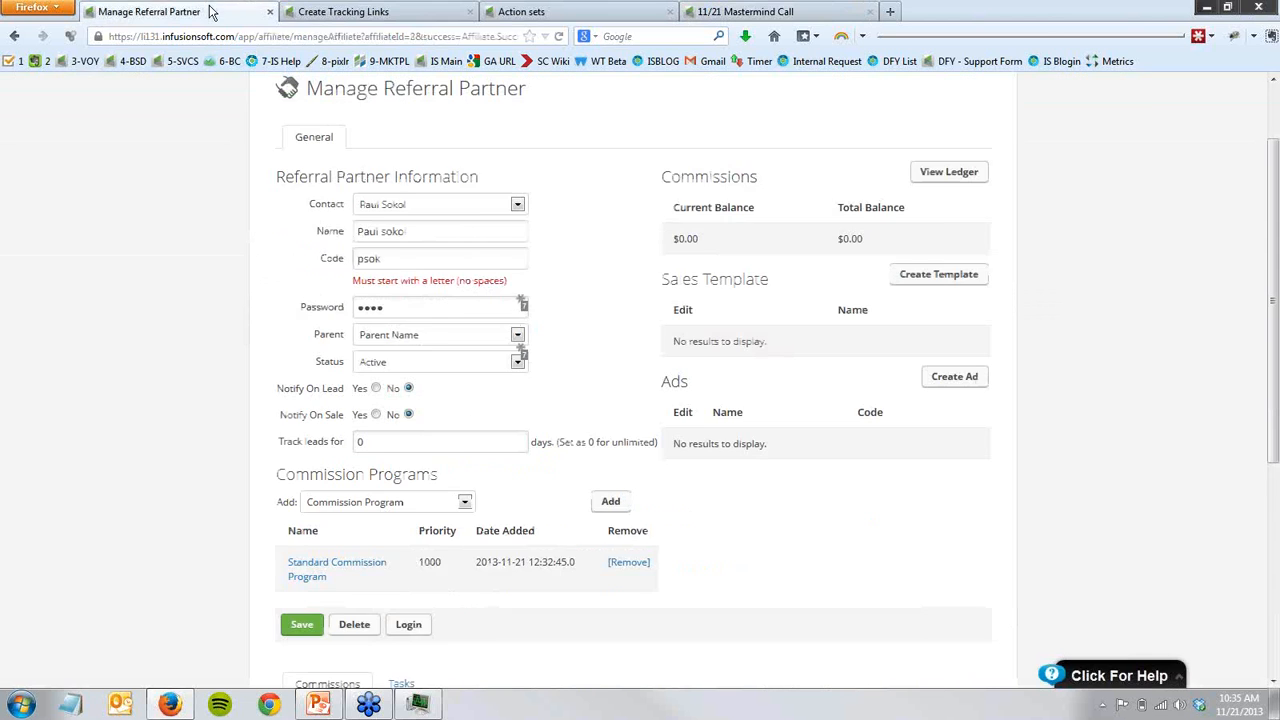
{"action": "left_click", "coordinate": [325, 14]}
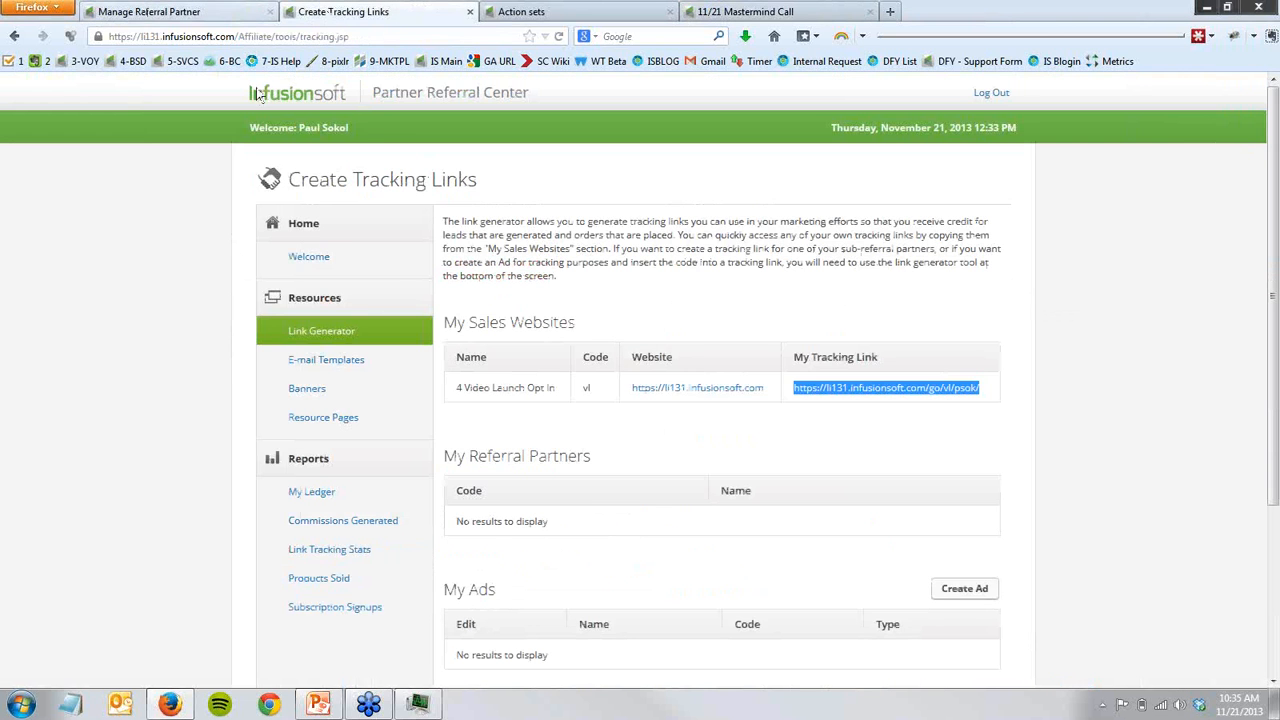
{"action": "left_click", "coordinate": [148, 11]}
{"action": "mouse_move", "coordinate": [577, 139]}
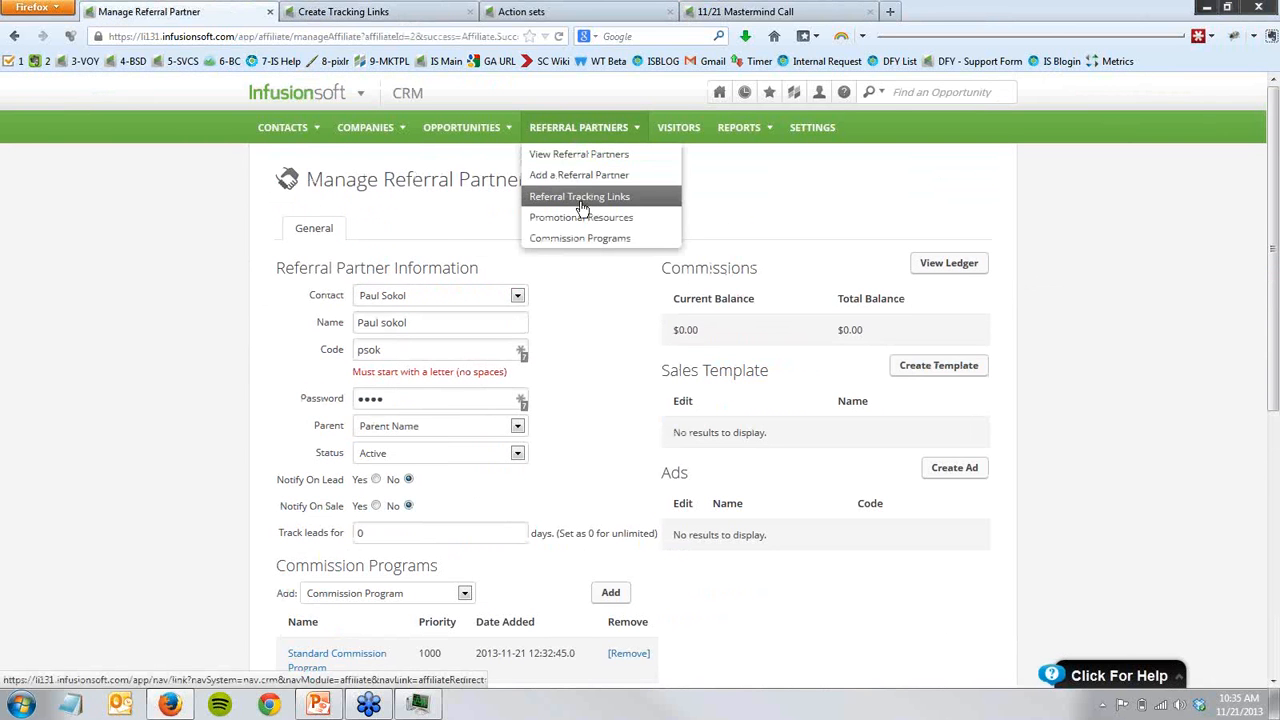
{"action": "left_click", "coordinate": [709, 12]}
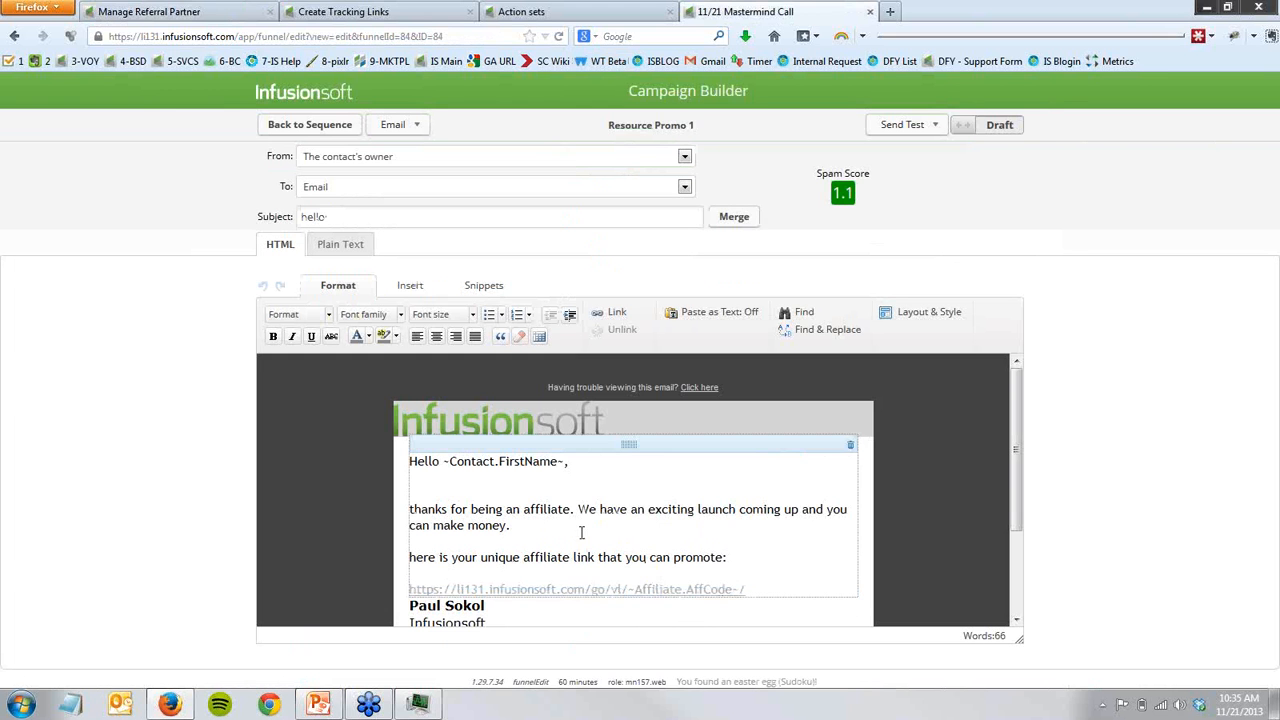
{"action": "left_click", "coordinate": [300, 127]}
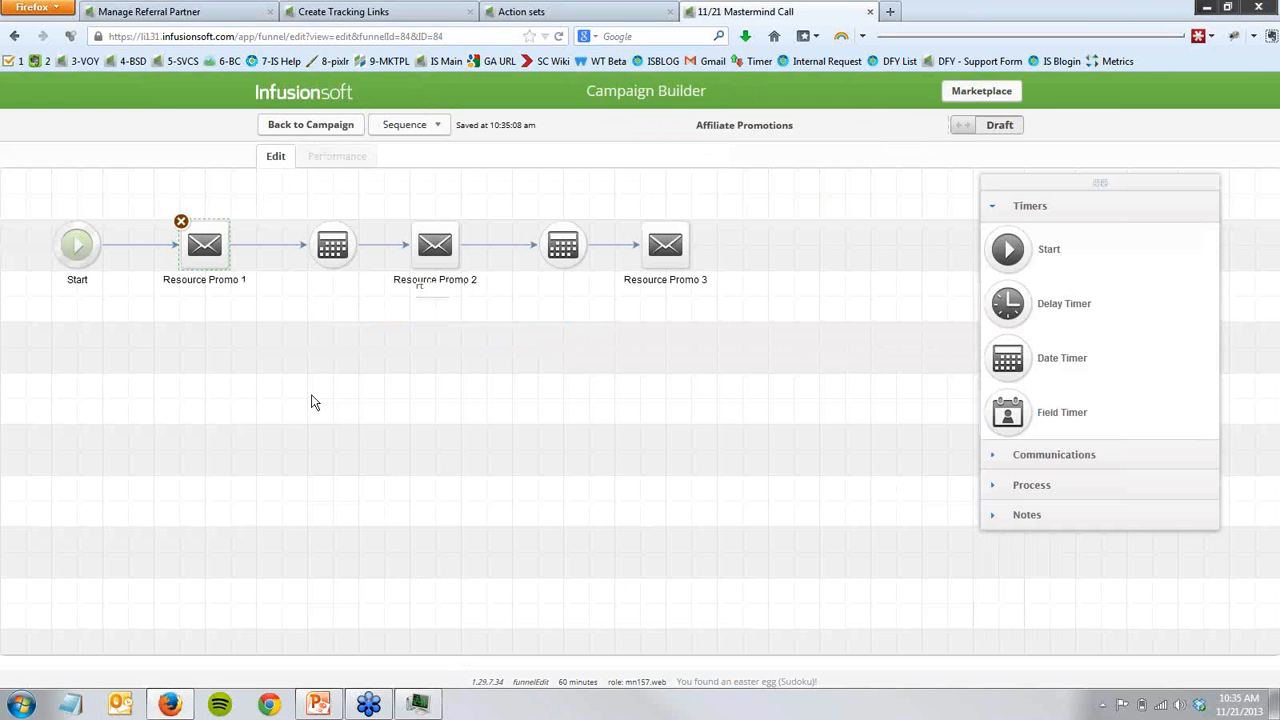
{"action": "left_click", "coordinate": [296, 127]}
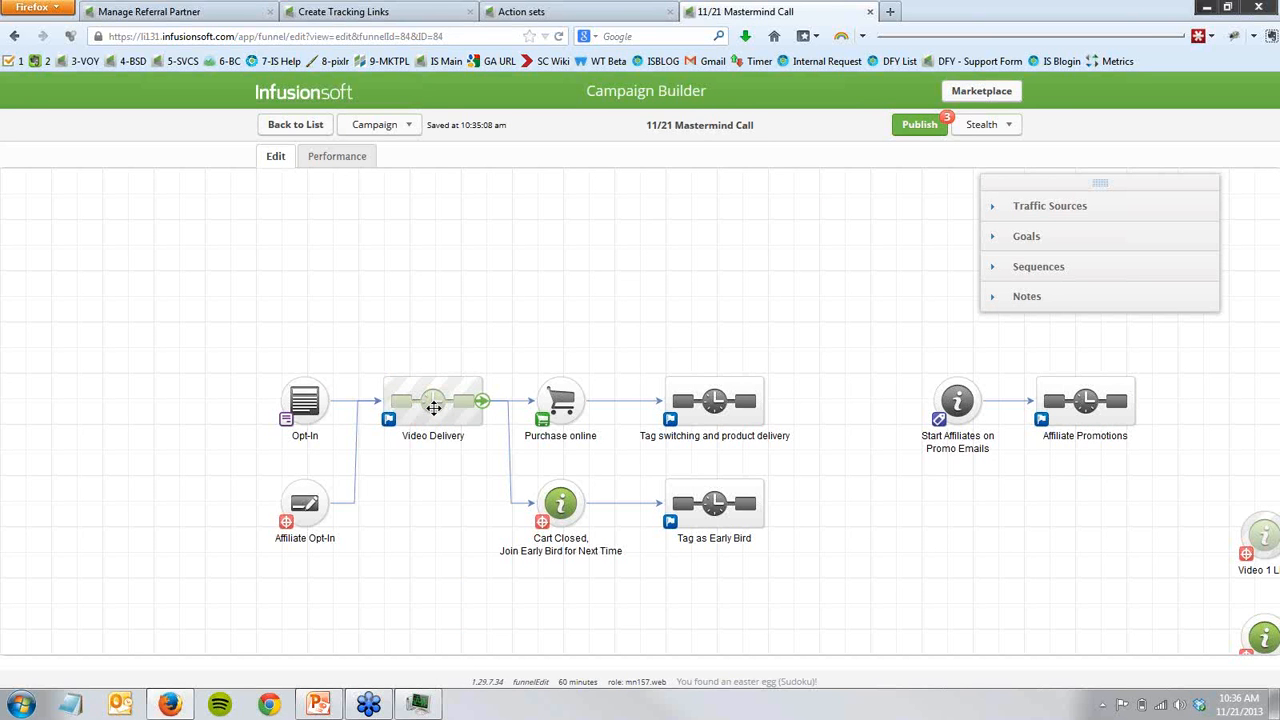
- Examine the campaign's video page goals and Cart Abandon Recovery branch, plus the emails and timers inside the Video Delivery sequence
{"action": "left_click_drag", "start_coordinate": [747, 460], "coordinate": [390, 297]}
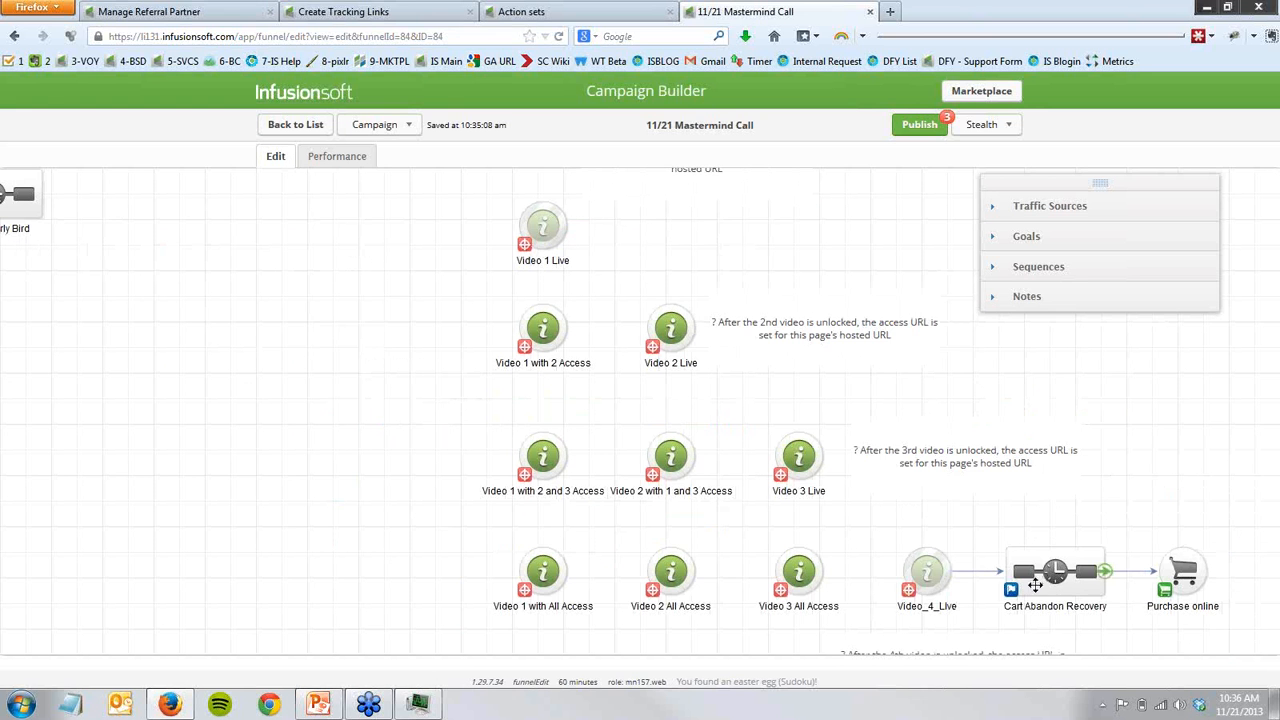
{"action": "left_click_drag", "start_coordinate": [163, 357], "coordinate": [567, 574]}
{"action": "left_click_drag", "start_coordinate": [252, 536], "coordinate": [449, 567]}
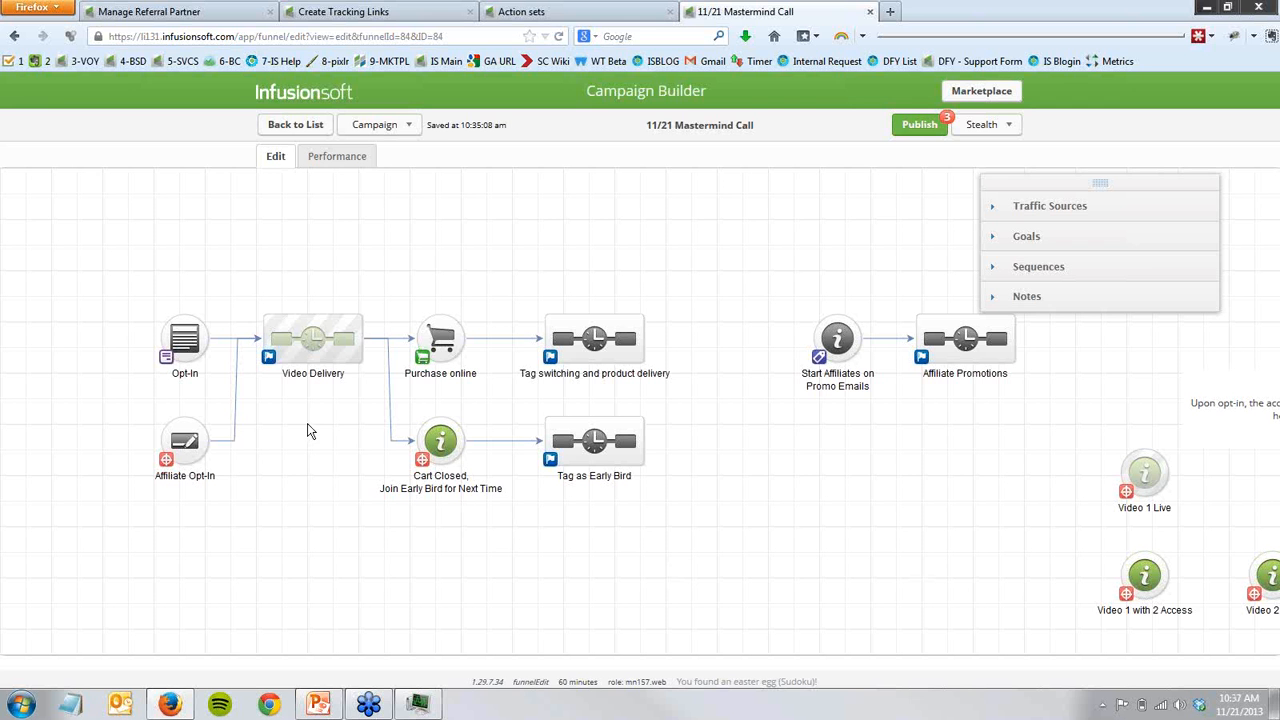
{"action": "double_click", "coordinate": [316, 352]}
{"action": "left_click_drag", "start_coordinate": [137, 603], "coordinate": [991, 529]}
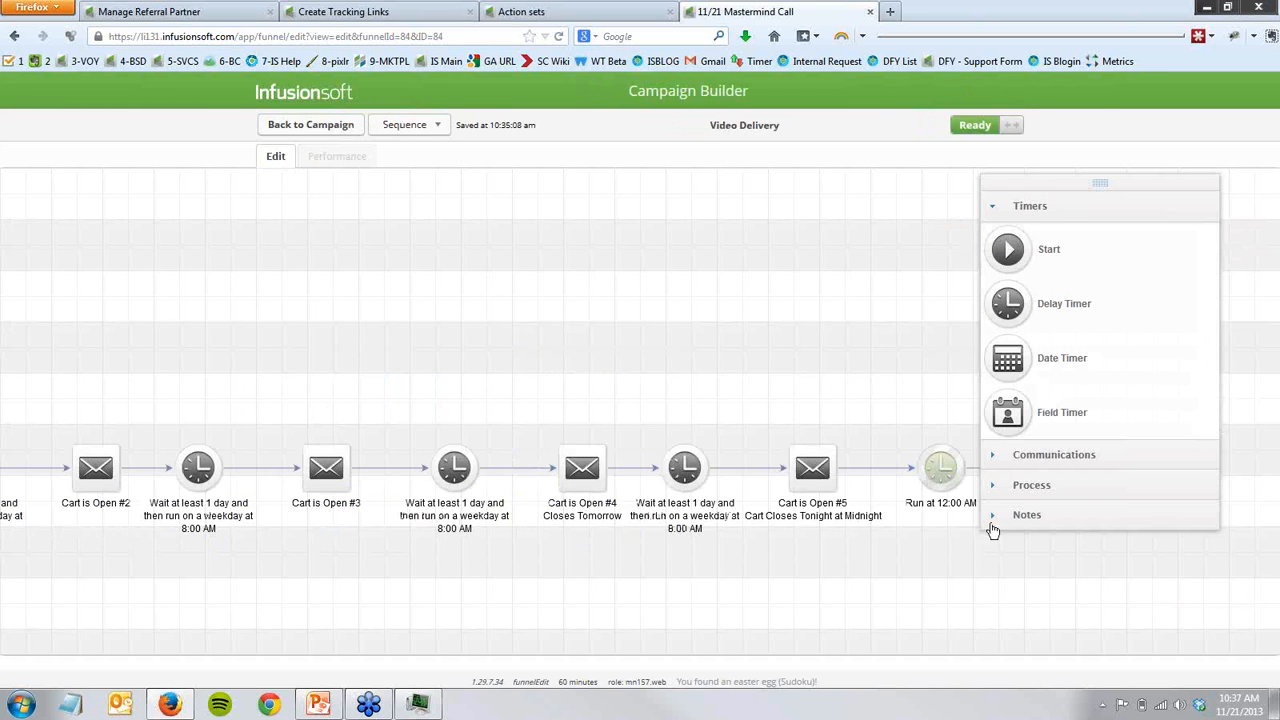
{"action": "left_click_drag", "start_coordinate": [239, 588], "coordinate": [726, 598]}
{"action": "left_click", "coordinate": [556, 464]}
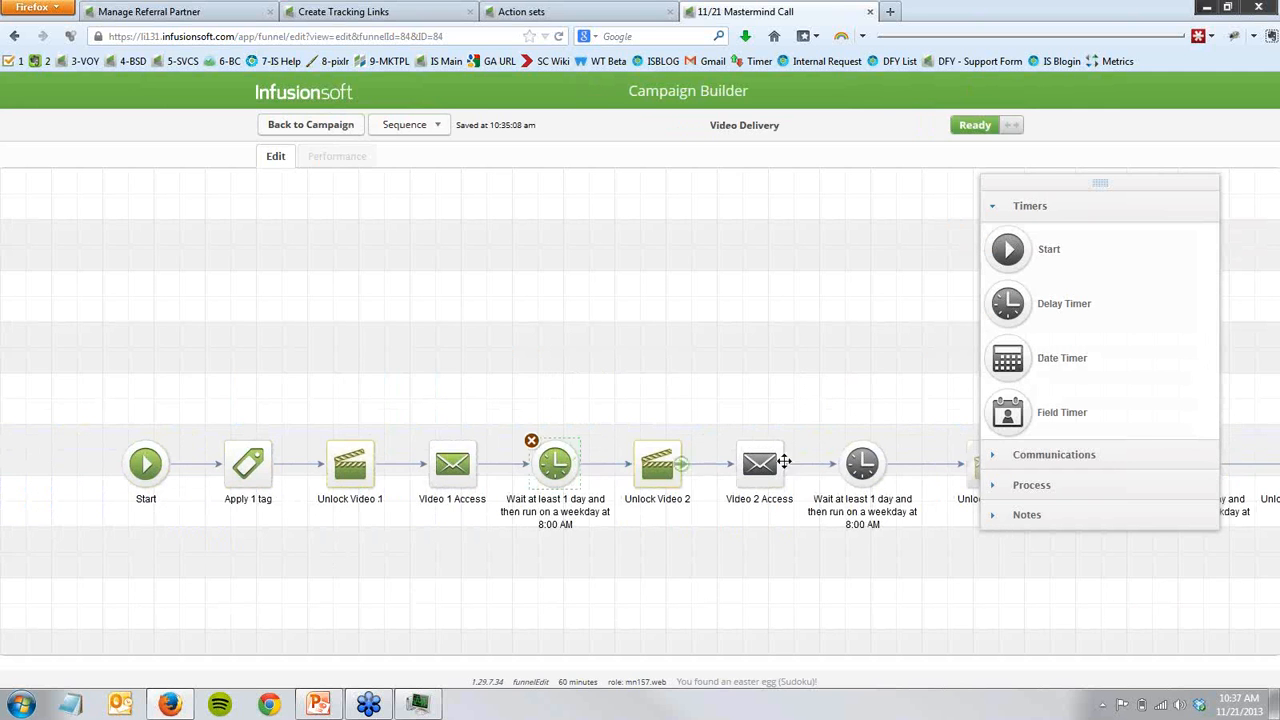
{"action": "left_click", "coordinate": [340, 131]}
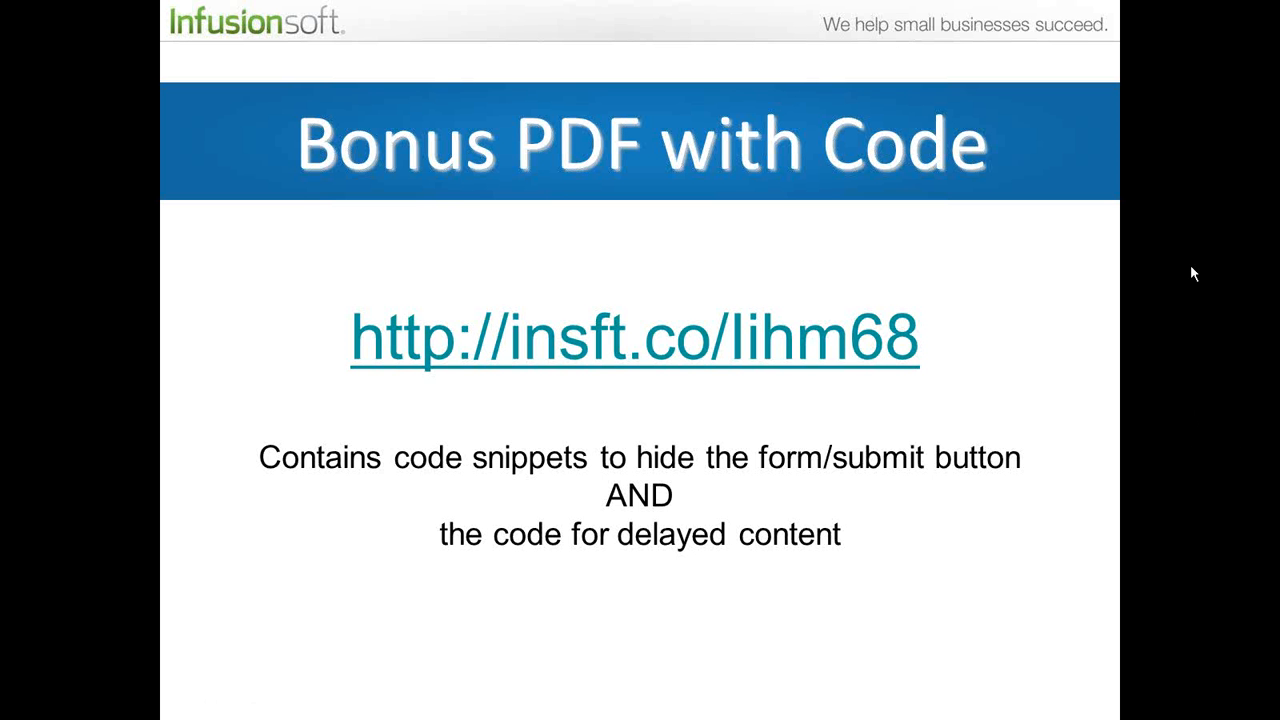
- Exit the slideshow, switch to Firefox and load the slide's insft.co bonus PDF link in a new tab
{"action": "left_click", "coordinate": [1132, 438]}
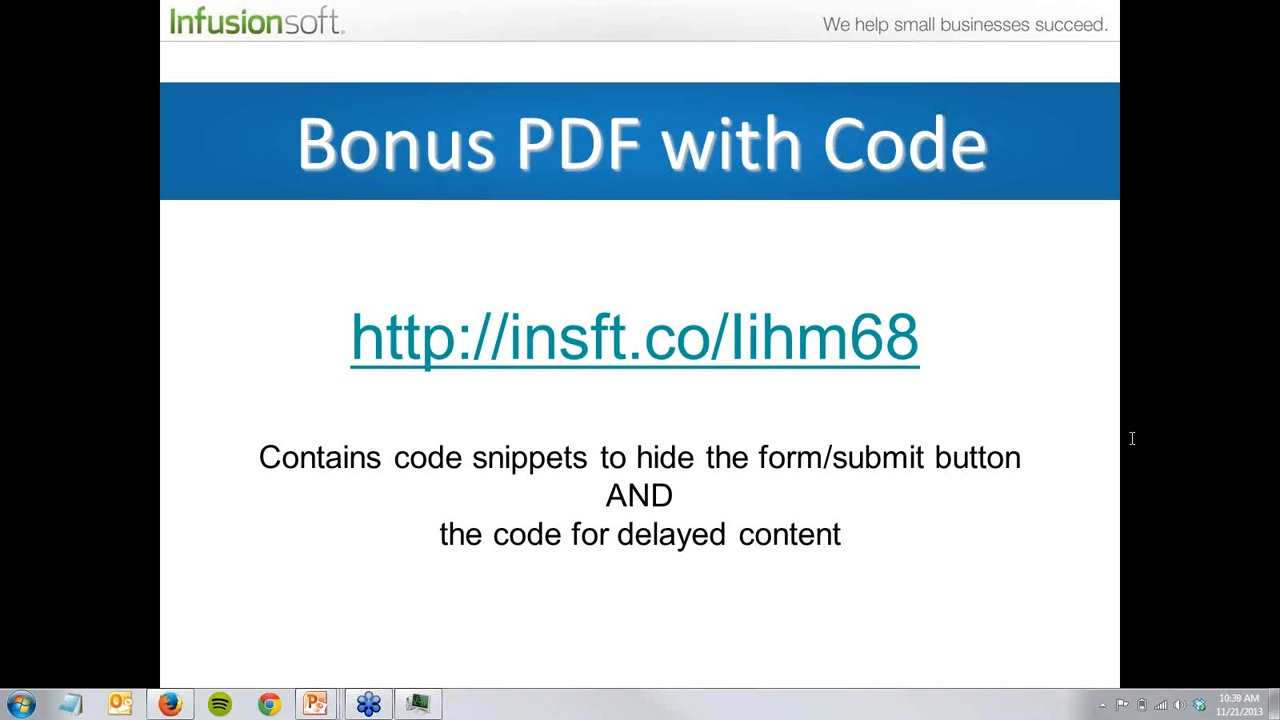
{"action": "left_click", "coordinate": [863, 571]}
{"action": "key", "text": "Escape"}
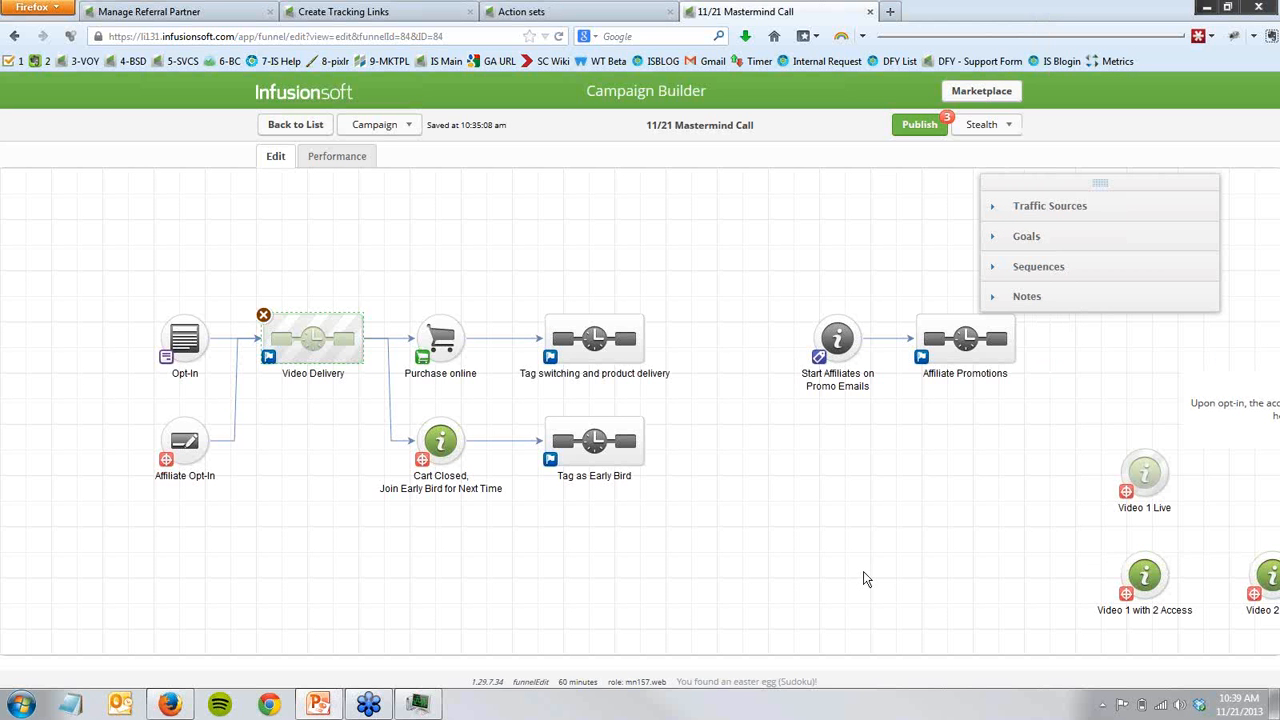
{"action": "key", "text": "ctrl+t"}
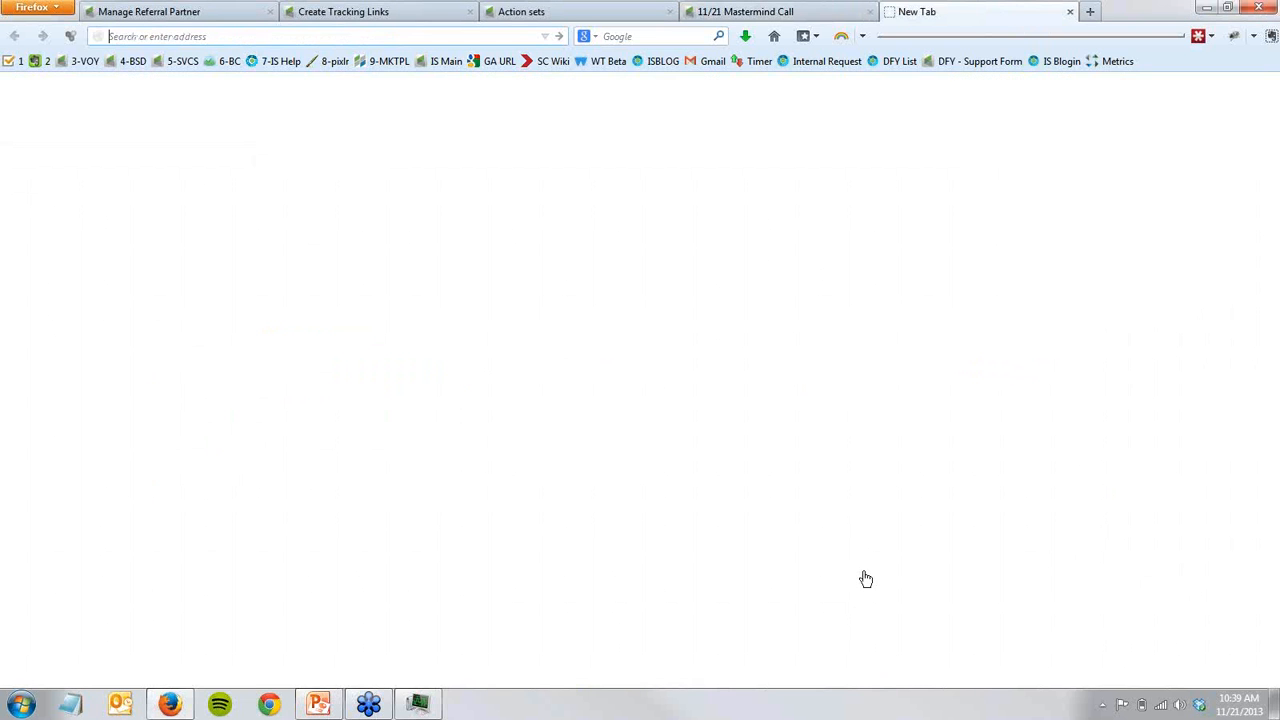
{"action": "type", "text": "insft.co/1hm68"}
{"action": "key", "text": "Return"}
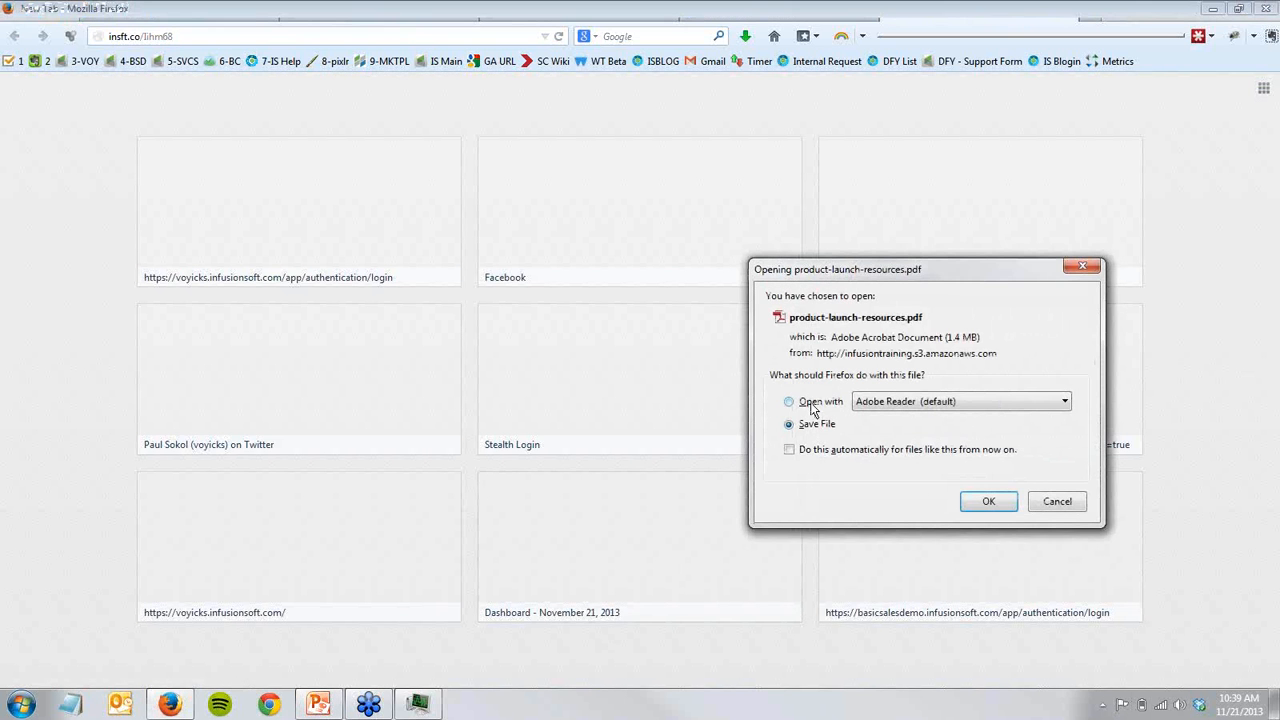
- Open product-launch-resources.pdf in Adobe Reader and read the regular video page's snippet that hides the Submit button and fields
{"action": "left_click", "coordinate": [812, 405]}
{"action": "left_click", "coordinate": [988, 502]}
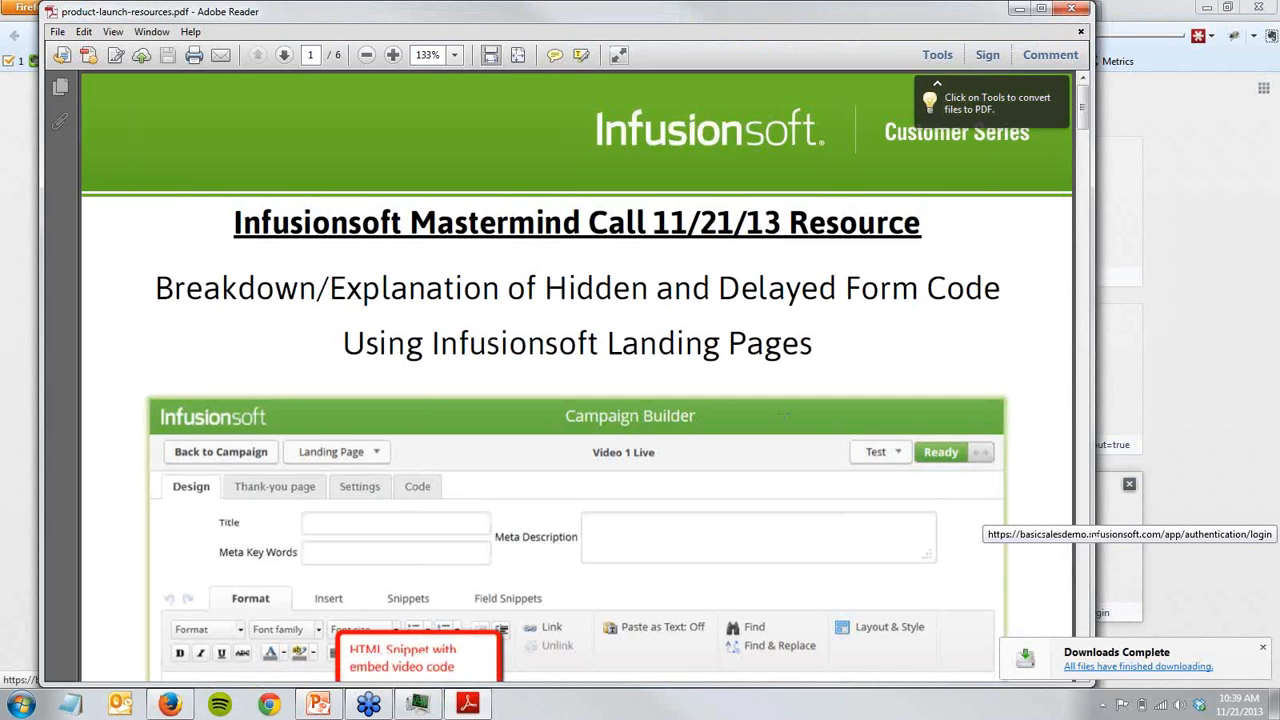
{"action": "scroll", "coordinate": [494, 622], "scroll_direction": "down", "scroll_amount": 6}
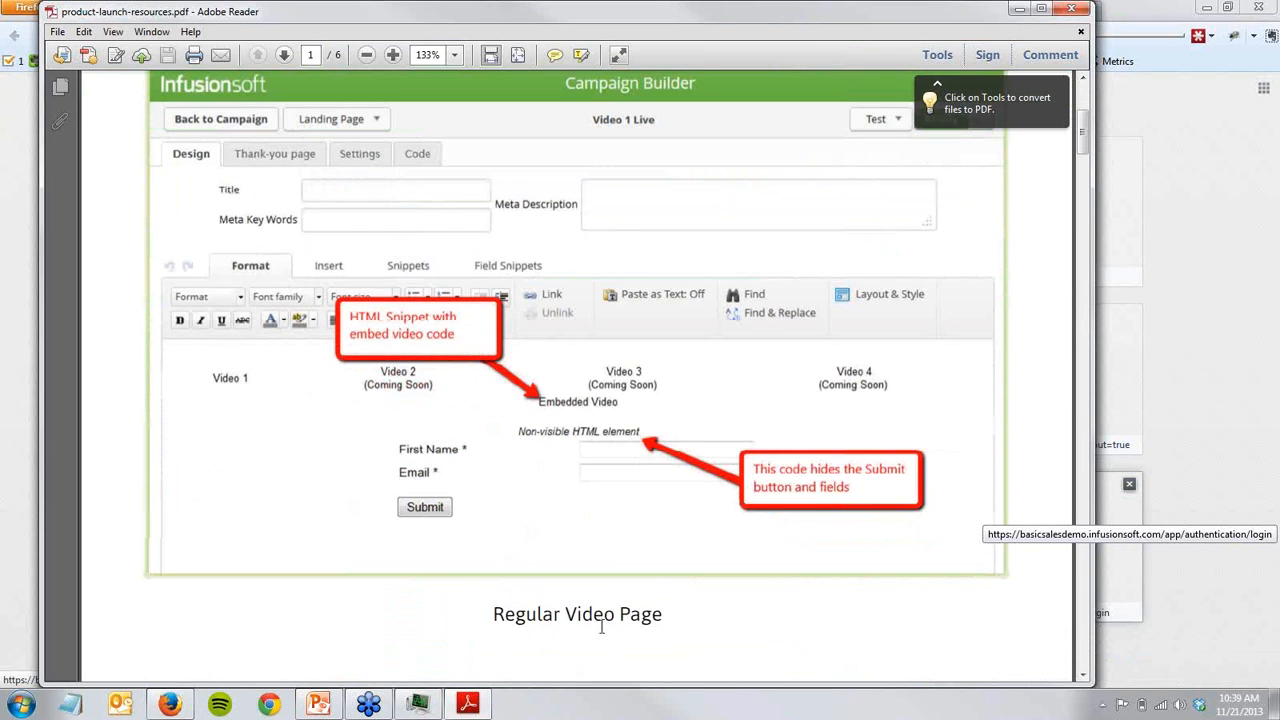
{"action": "scroll", "coordinate": [773, 503], "scroll_direction": "down", "scroll_amount": 10}
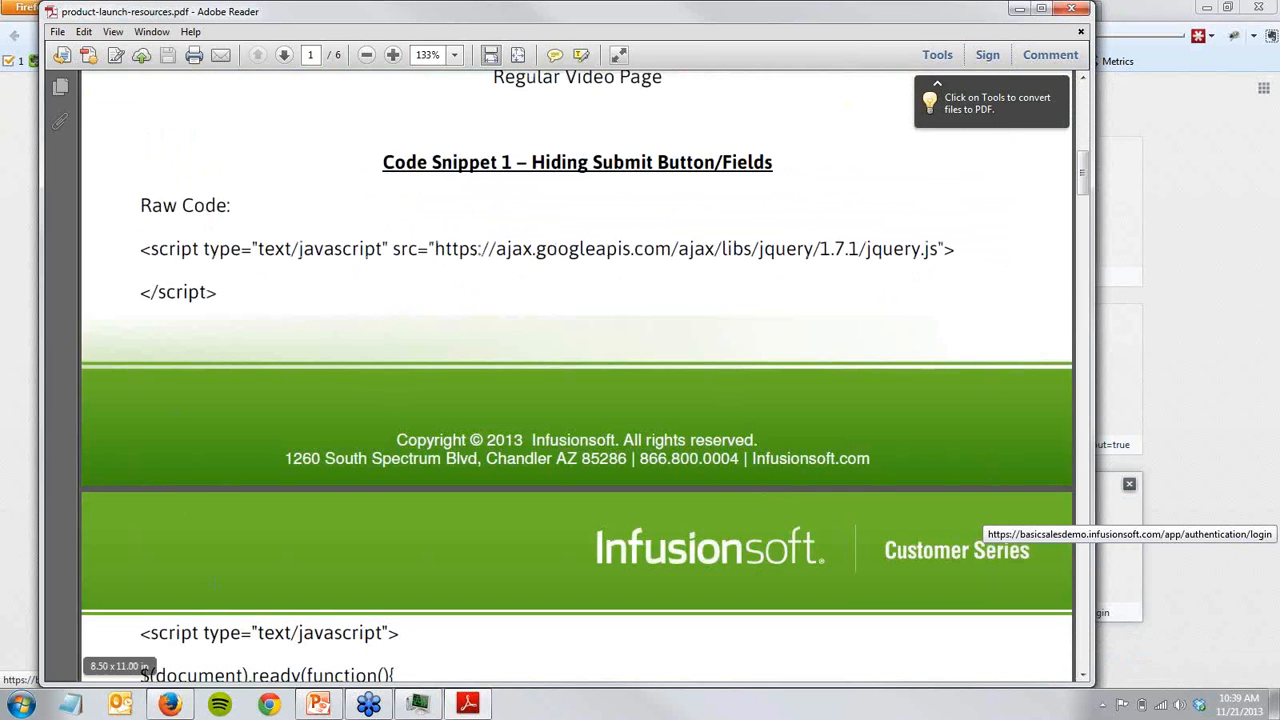
{"action": "scroll", "coordinate": [222, 290], "scroll_direction": "down", "scroll_amount": 11}
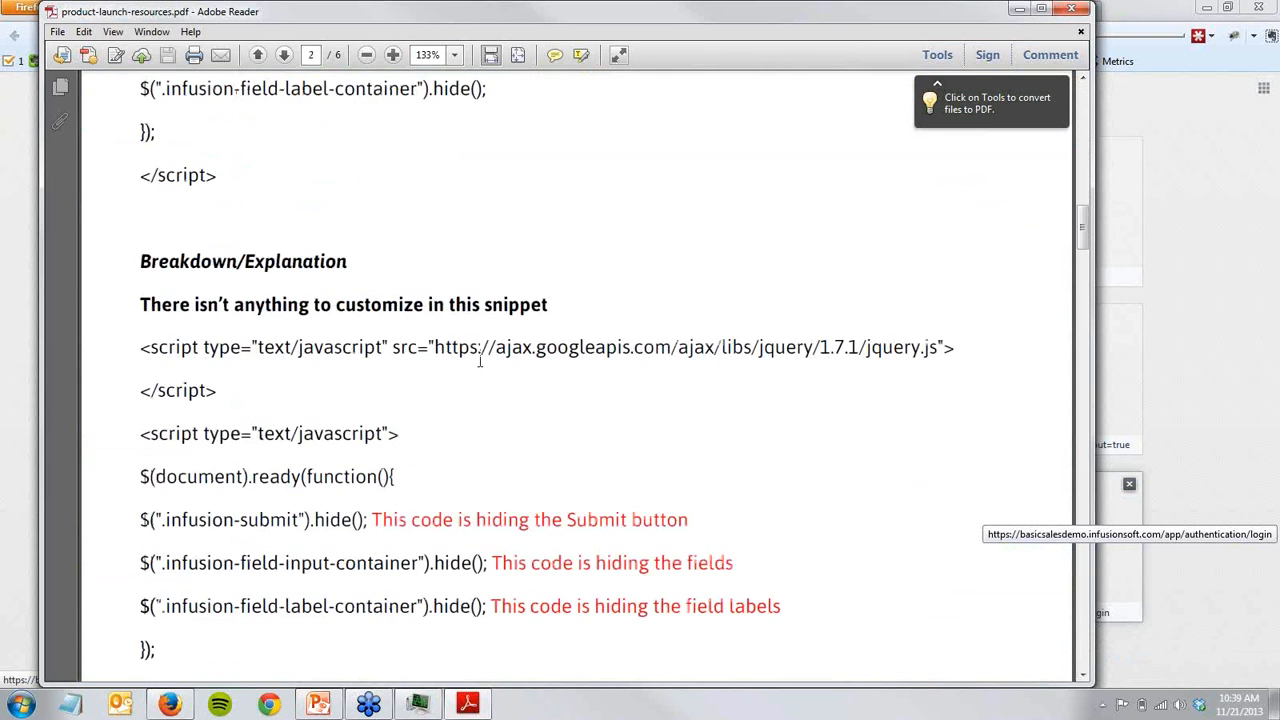
{"action": "scroll", "coordinate": [430, 390], "scroll_direction": "down", "scroll_amount": 2}
{"action": "scroll", "coordinate": [492, 484], "scroll_direction": "down", "scroll_amount": 16}
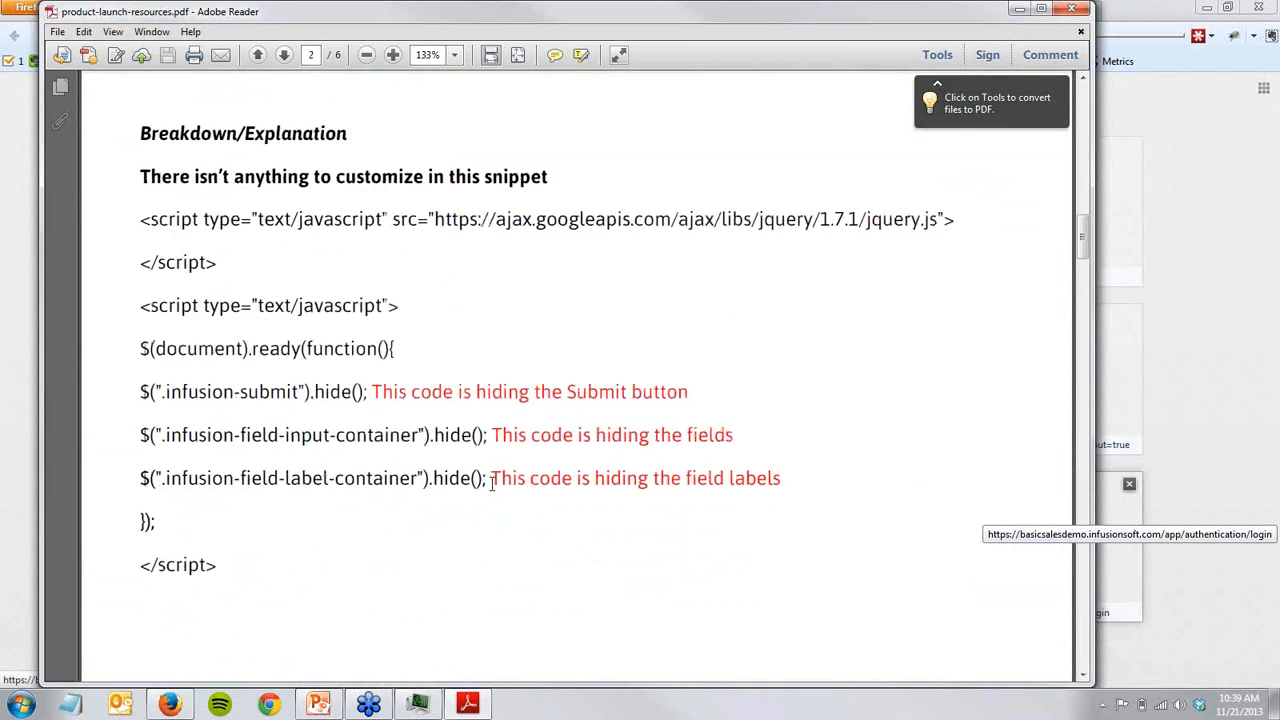
- Examine the "Cart Open" video page's Code Snippet 1, including its note on customizing the delay timing and the setTimeout explanations
{"action": "scroll", "coordinate": [505, 484], "scroll_direction": "down", "scroll_amount": 3}
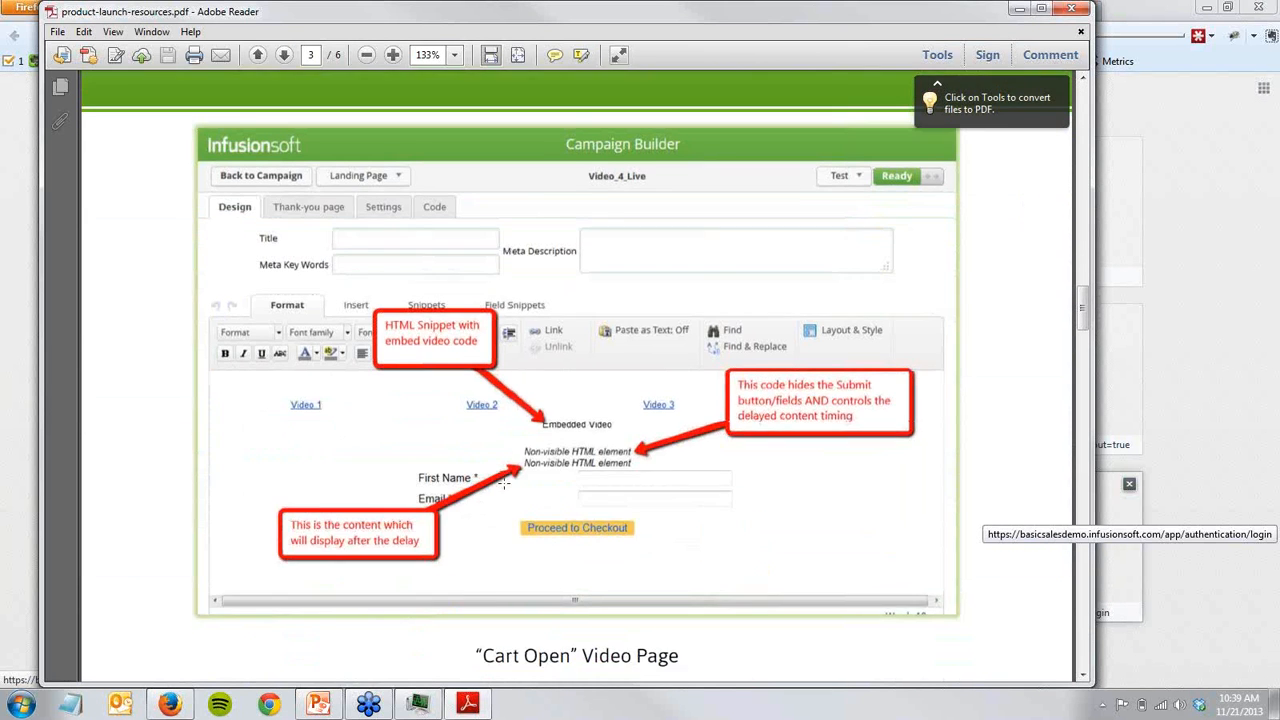
{"action": "scroll", "coordinate": [600, 552], "scroll_direction": "down", "scroll_amount": 10}
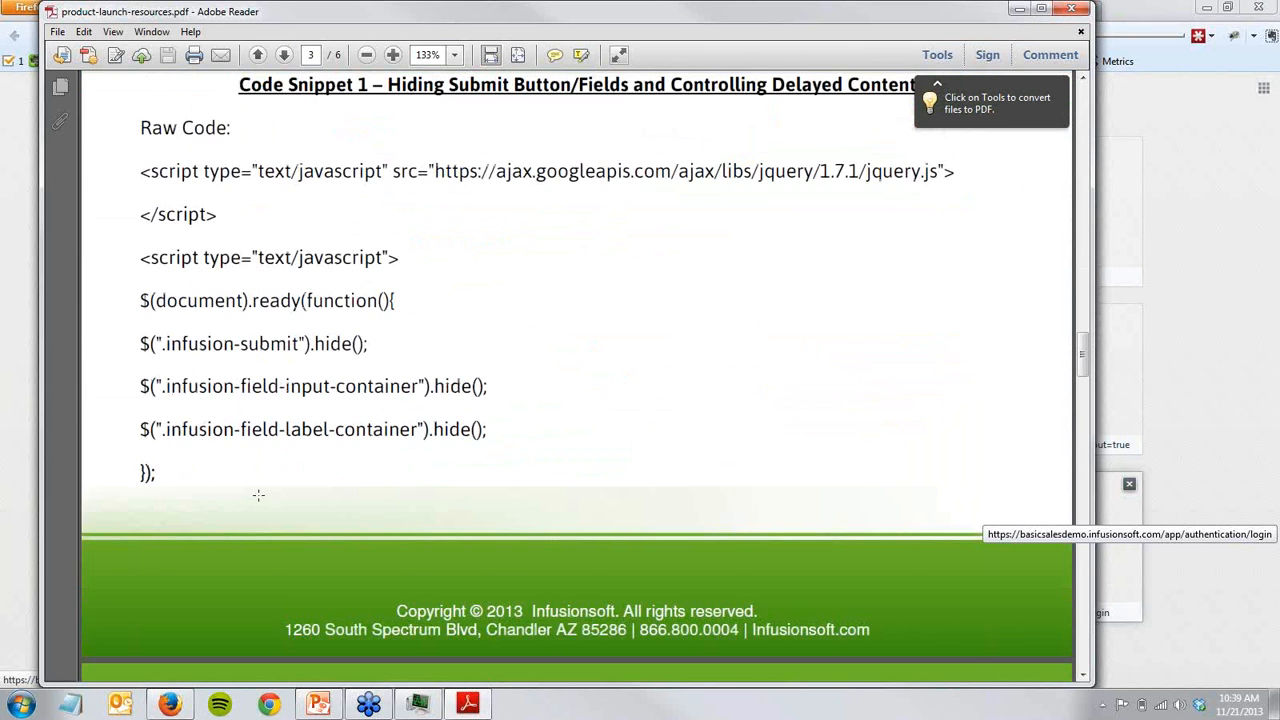
{"action": "scroll", "coordinate": [257, 494], "scroll_direction": "down", "scroll_amount": 19}
{"action": "scroll", "coordinate": [261, 455], "scroll_direction": "down", "scroll_amount": 3}
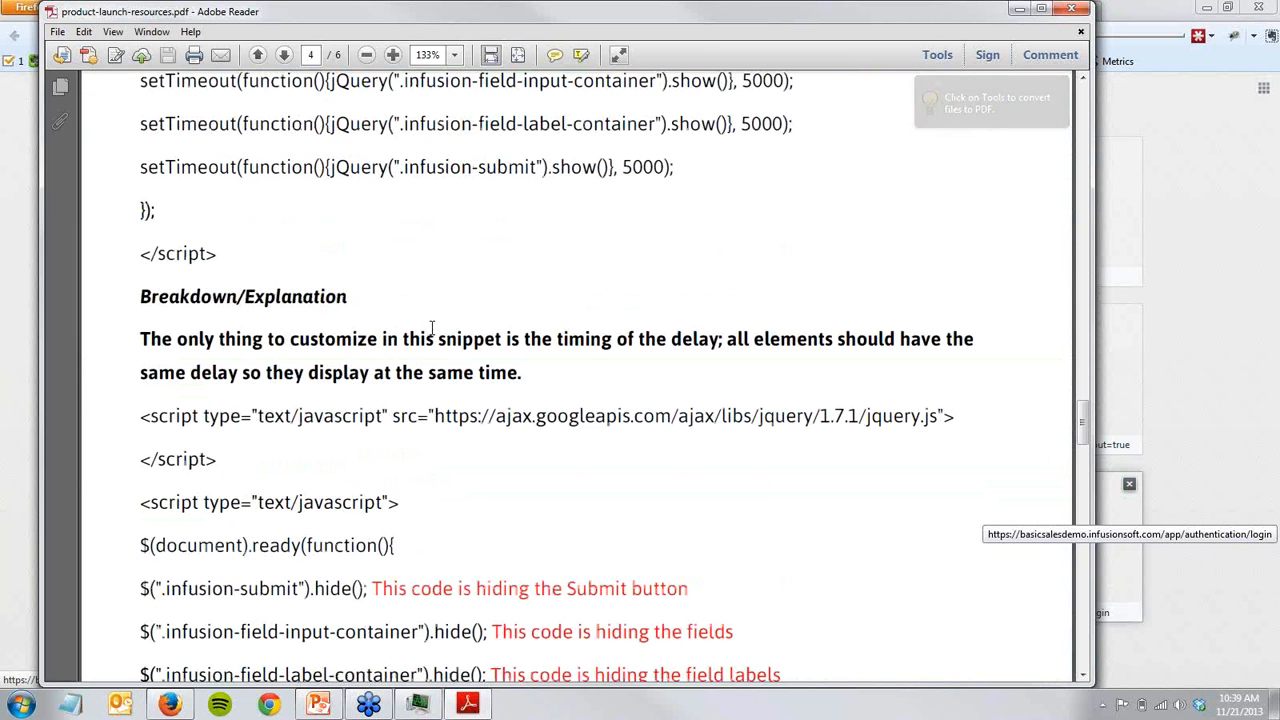
{"action": "left_click_drag", "start_coordinate": [140, 340], "coordinate": [263, 340]}
{"action": "left_click_drag", "start_coordinate": [363, 350], "coordinate": [469, 378]}
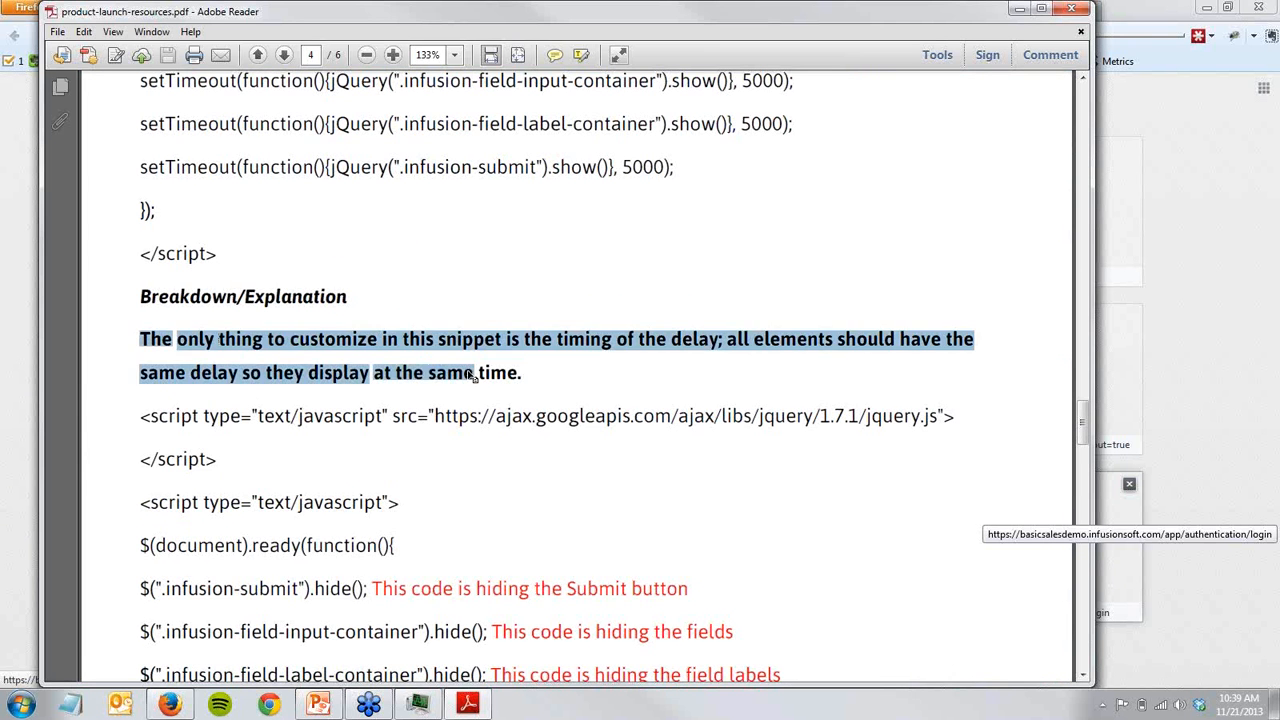
{"action": "left_click", "coordinate": [469, 378]}
{"action": "scroll", "coordinate": [485, 400], "scroll_direction": "down", "scroll_amount": 5}
{"action": "scroll", "coordinate": [500, 418], "scroll_direction": "down", "scroll_amount": 10}
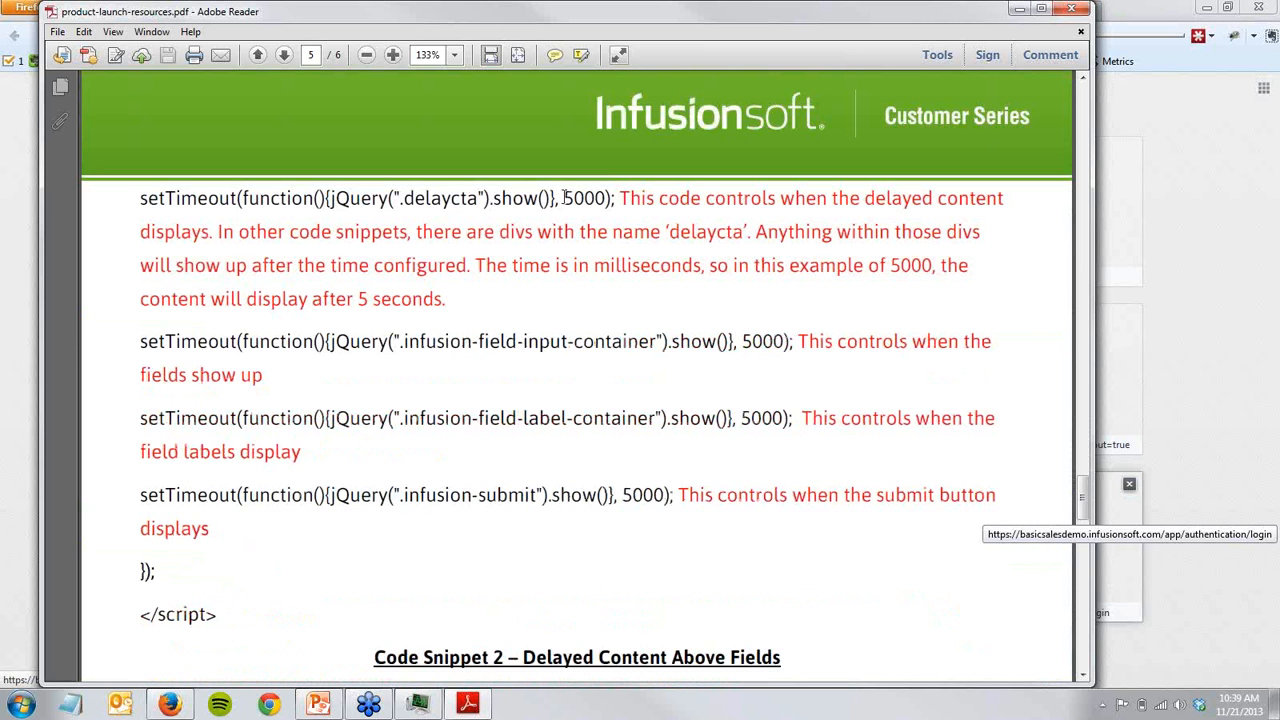
- Read Code Snippet 2 on delayed content above the fields, and close the PDF and its empty browser tab
{"action": "scroll", "coordinate": [305, 458], "scroll_direction": "down", "scroll_amount": 3}
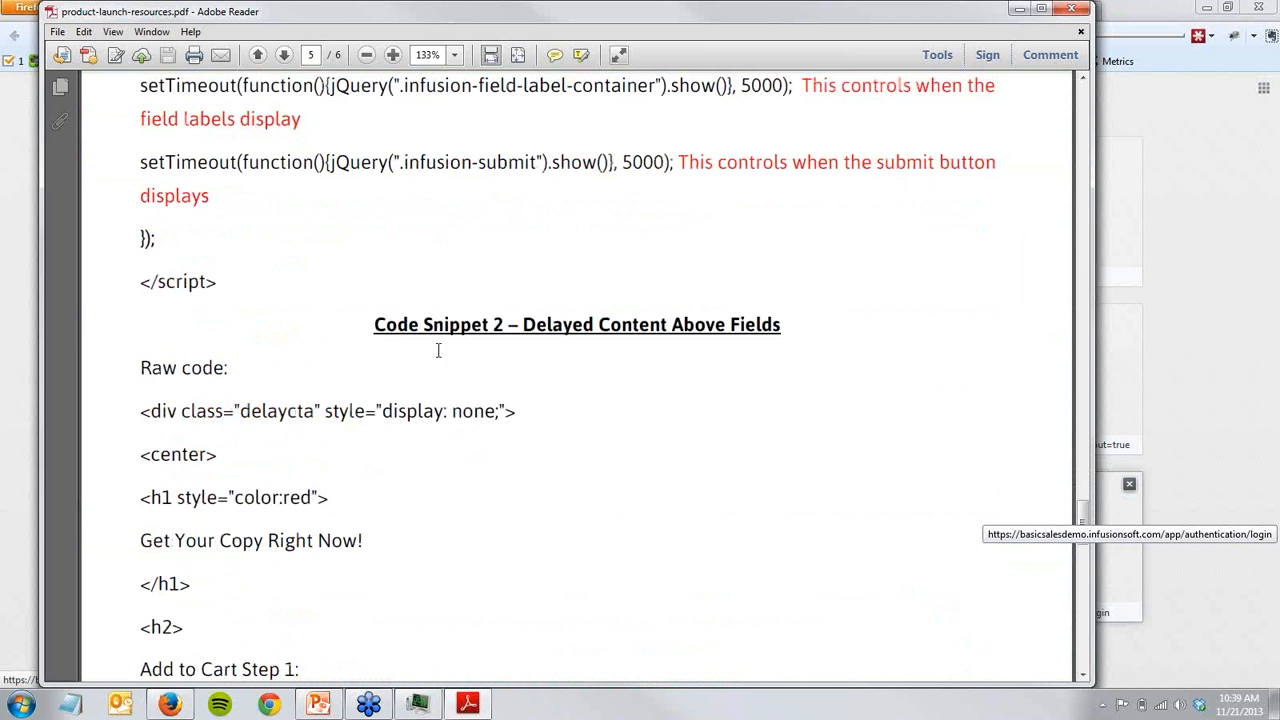
{"action": "scroll", "coordinate": [430, 365], "scroll_direction": "down", "scroll_amount": 2}
{"action": "scroll", "coordinate": [243, 549], "scroll_direction": "down", "scroll_amount": 6}
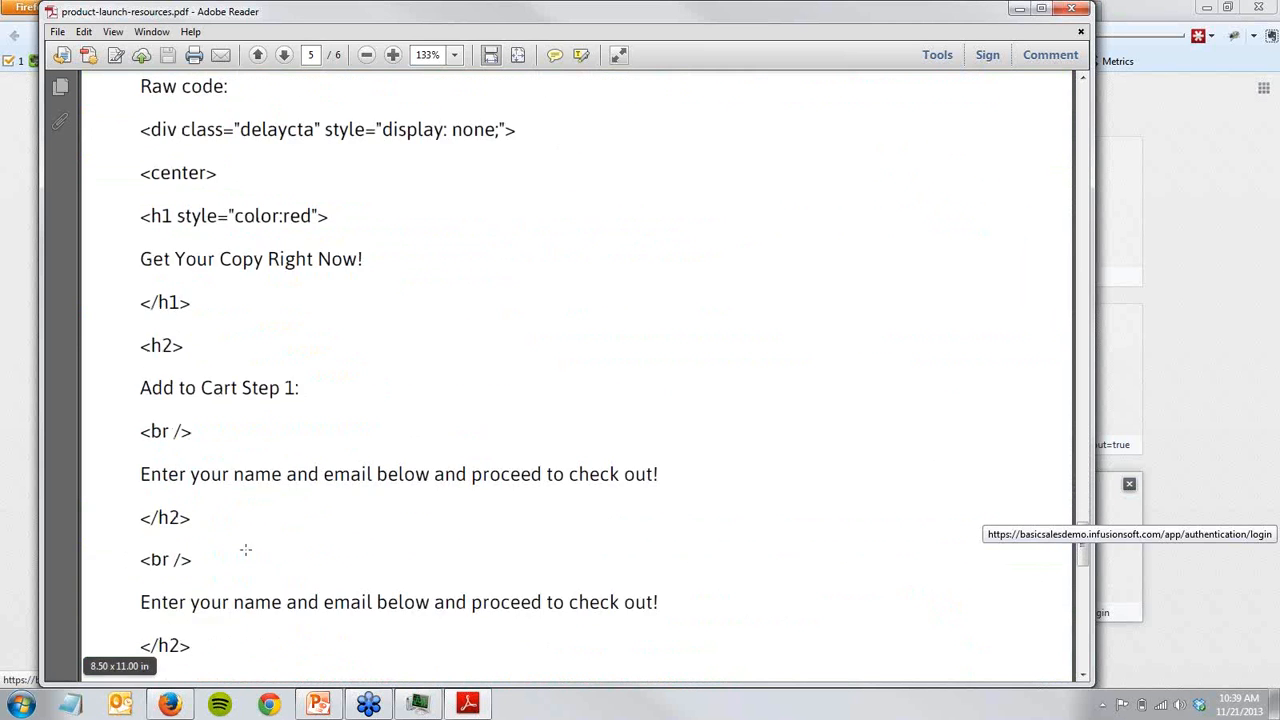
{"action": "scroll", "coordinate": [253, 545], "scroll_direction": "down", "scroll_amount": 2}
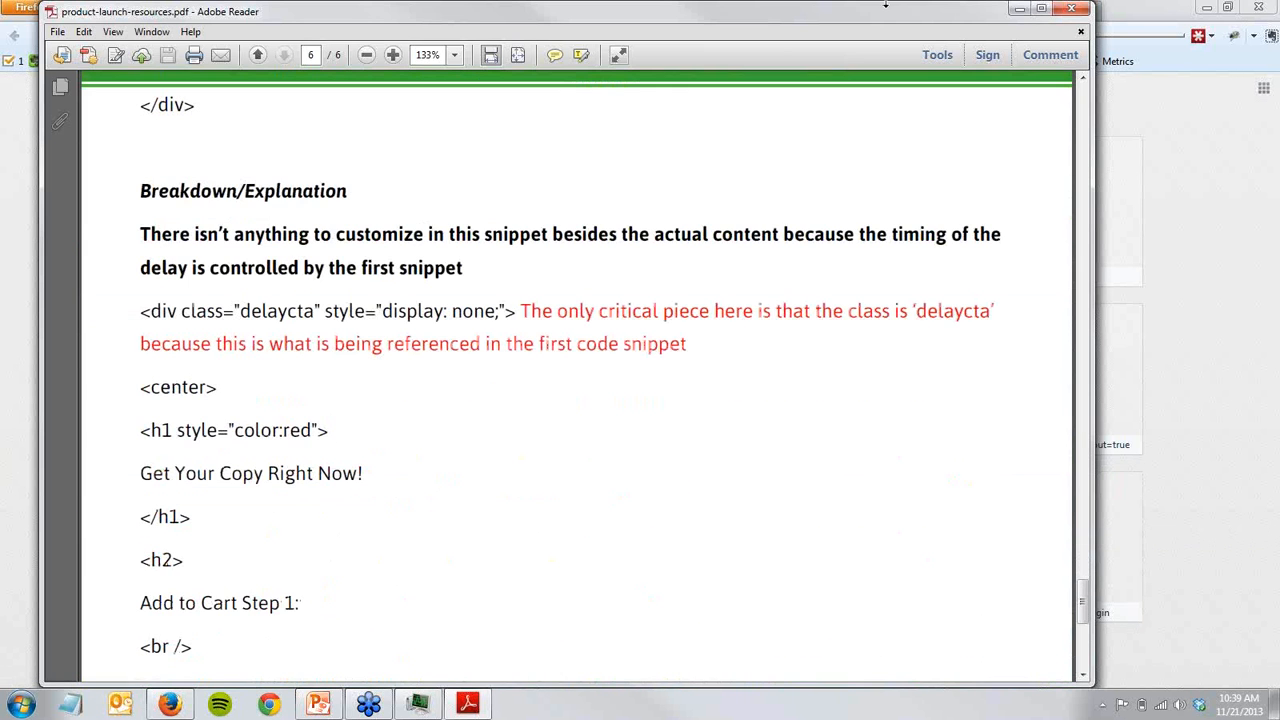
{"action": "left_click", "coordinate": [1071, 9]}
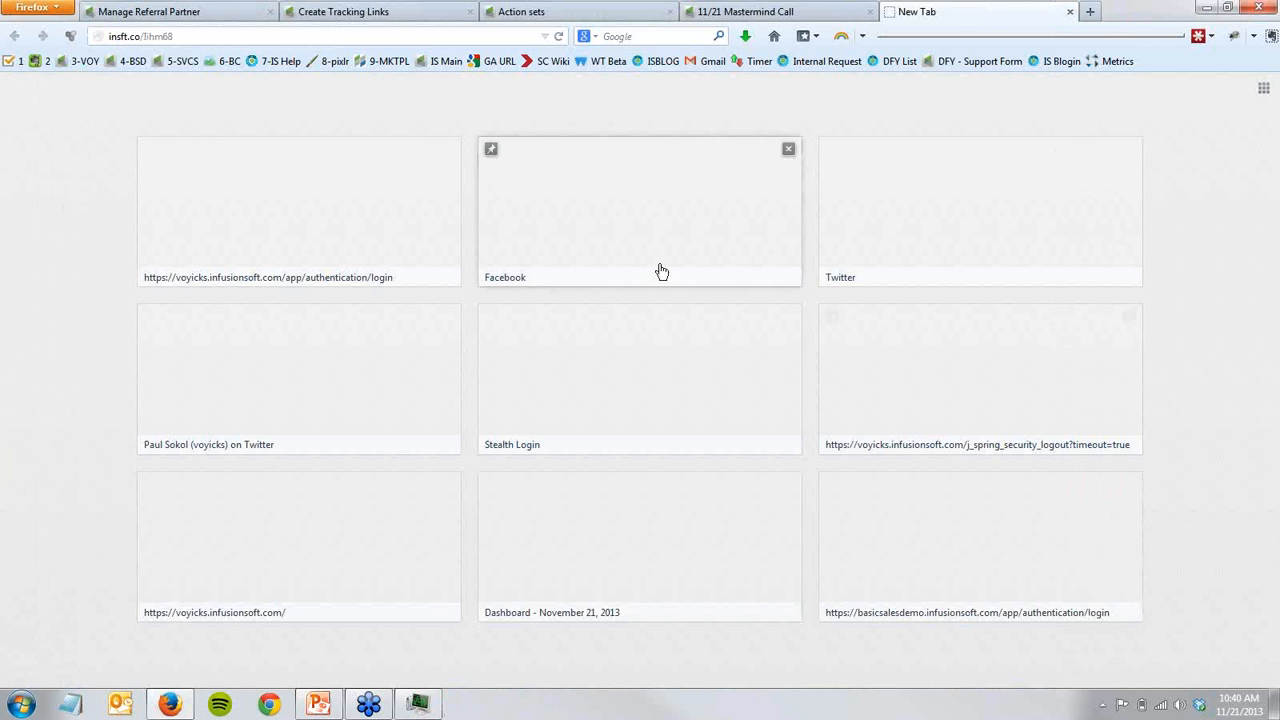
{"action": "key", "text": "ctrl+w"}
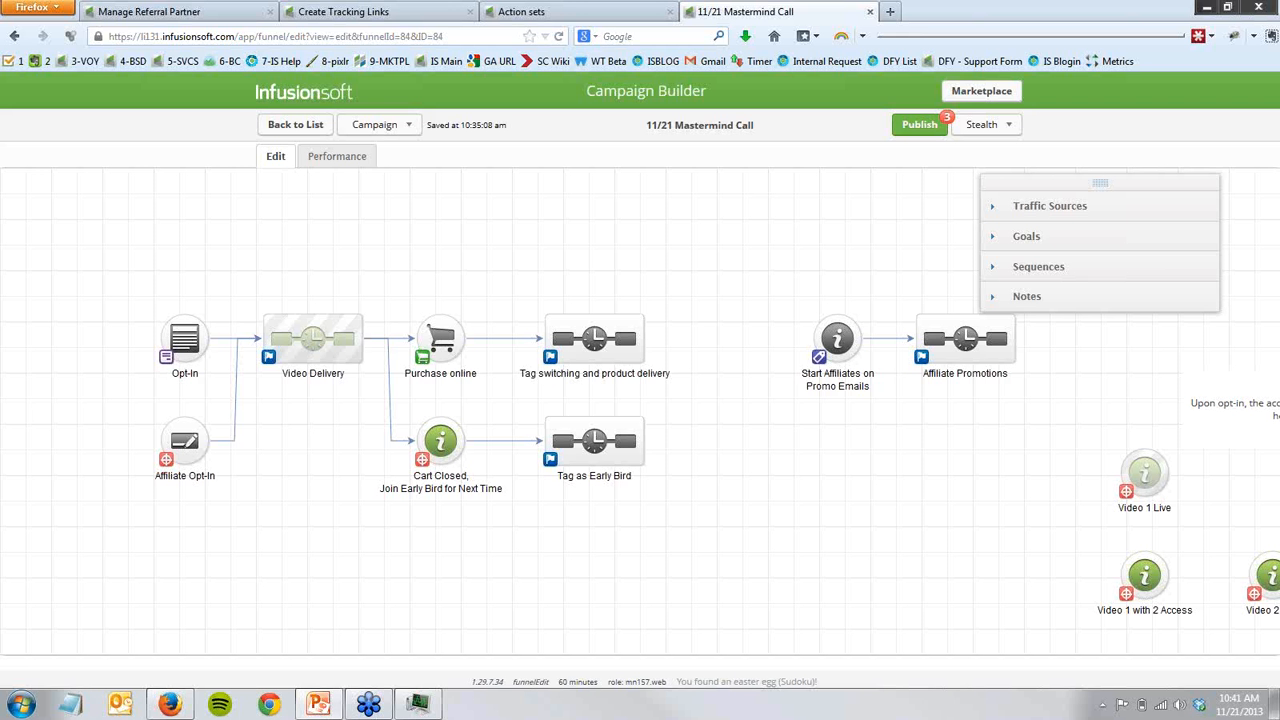
- Load ug.infusionsoft.com in a new tab and open the Virtual Academy training page
{"action": "left_click", "coordinate": [890, 12]}
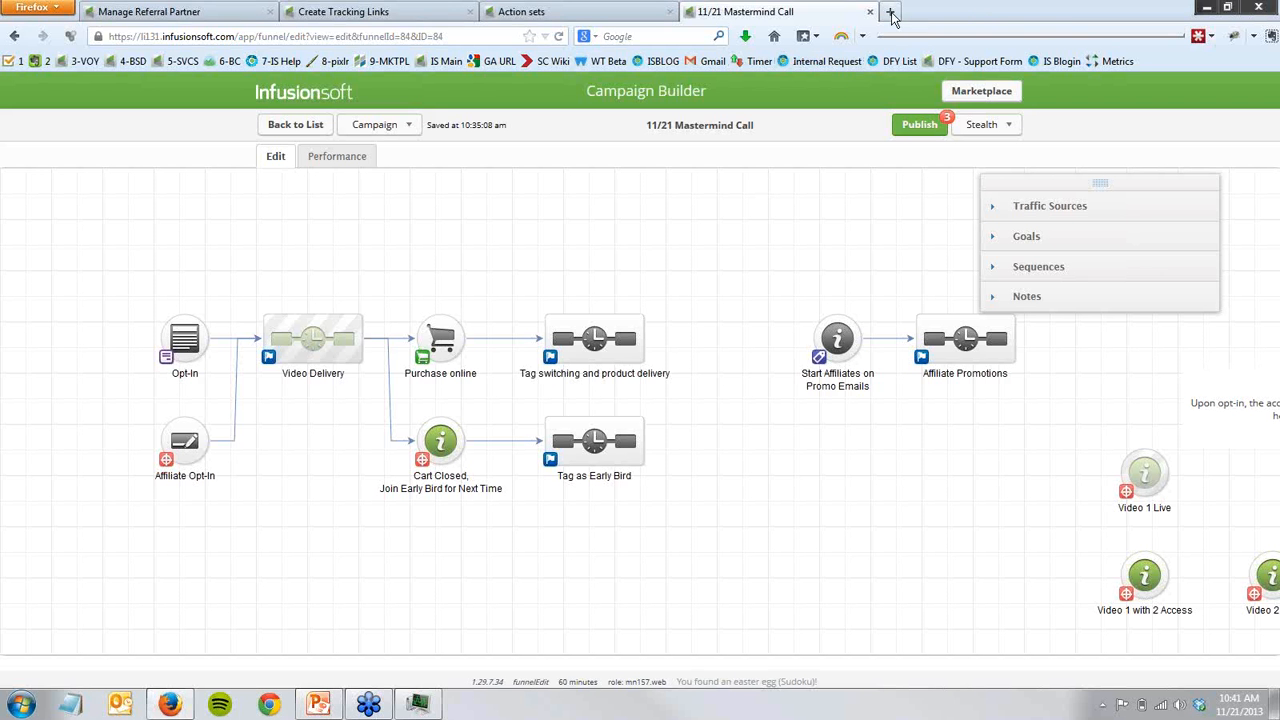
{"action": "type", "text": "ug.infusionsoft.com/"}
{"action": "key", "text": "Return"}
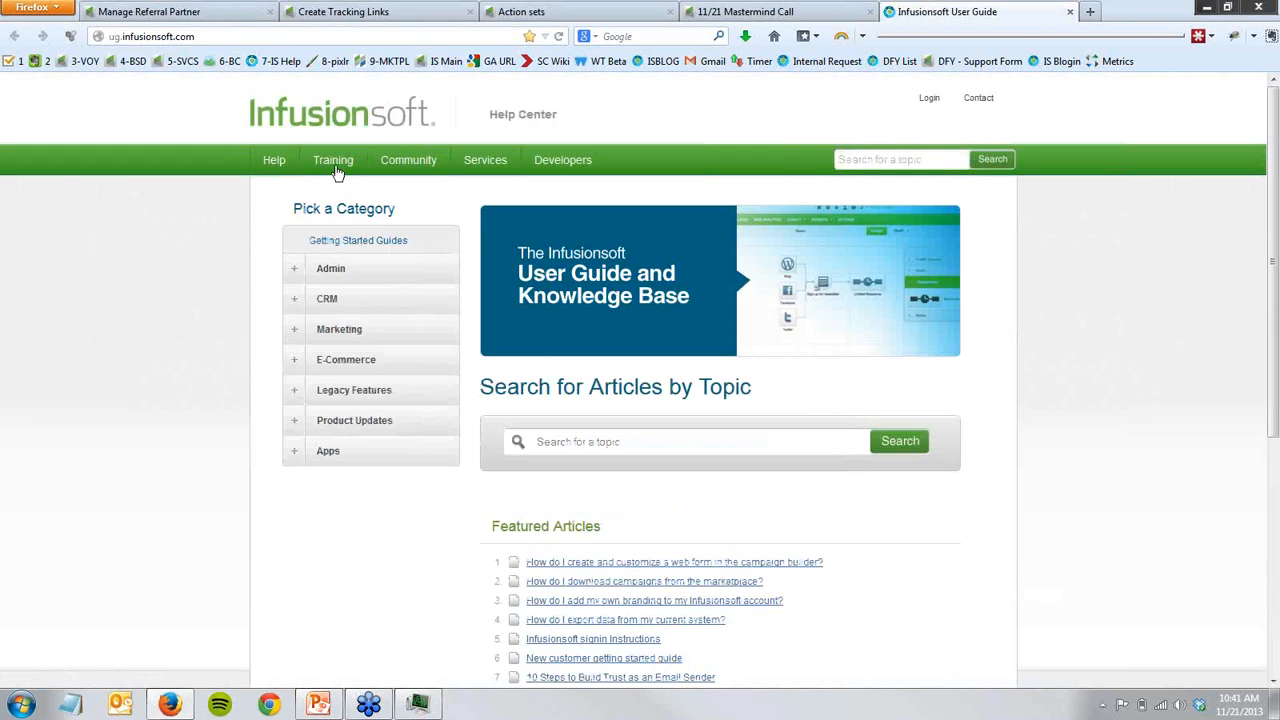
{"action": "mouse_move", "coordinate": [335, 173]}
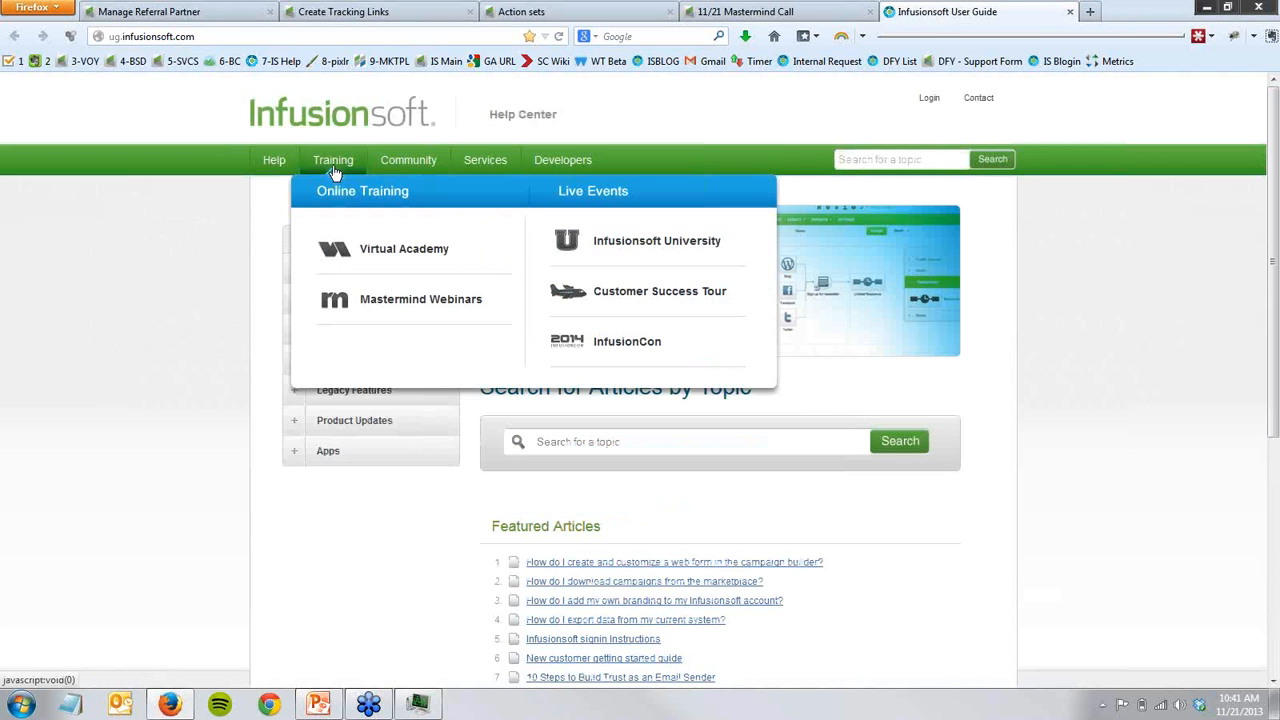
{"action": "left_click", "coordinate": [340, 254]}
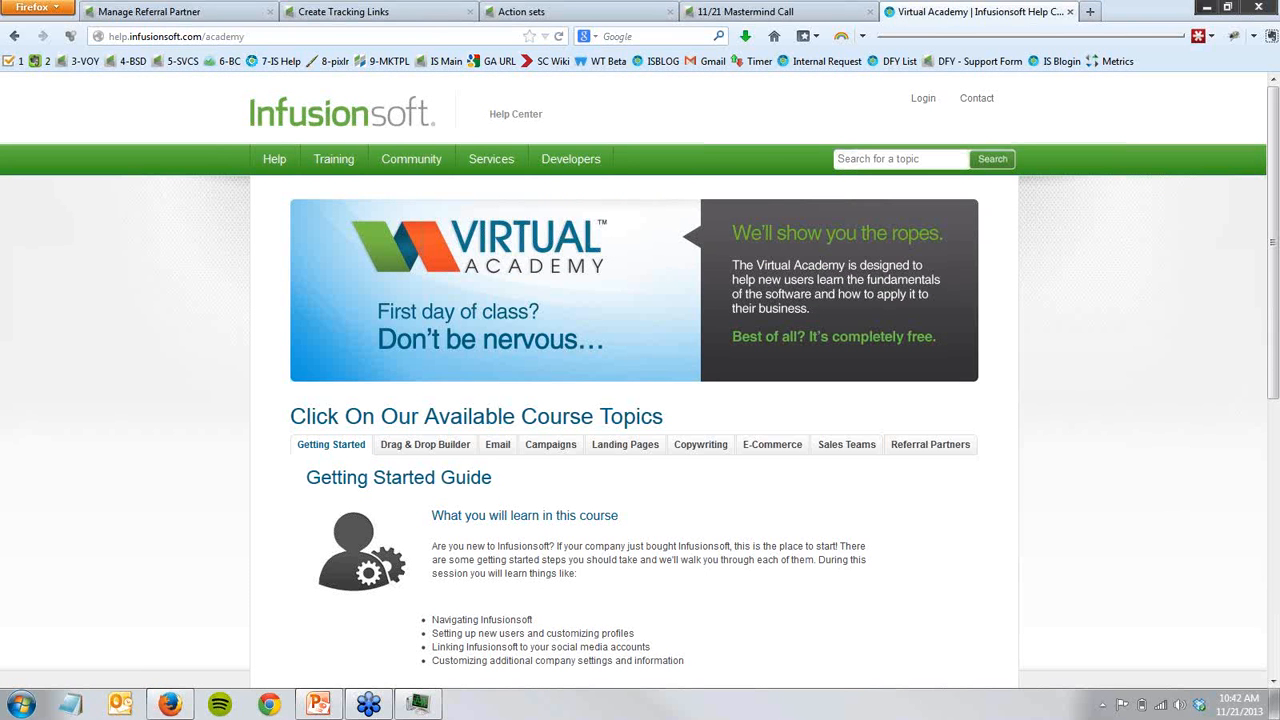
- View the Mastermind Archive of the Mastermind Webinars and close the Help Center tab
{"action": "mouse_move", "coordinate": [338, 172]}
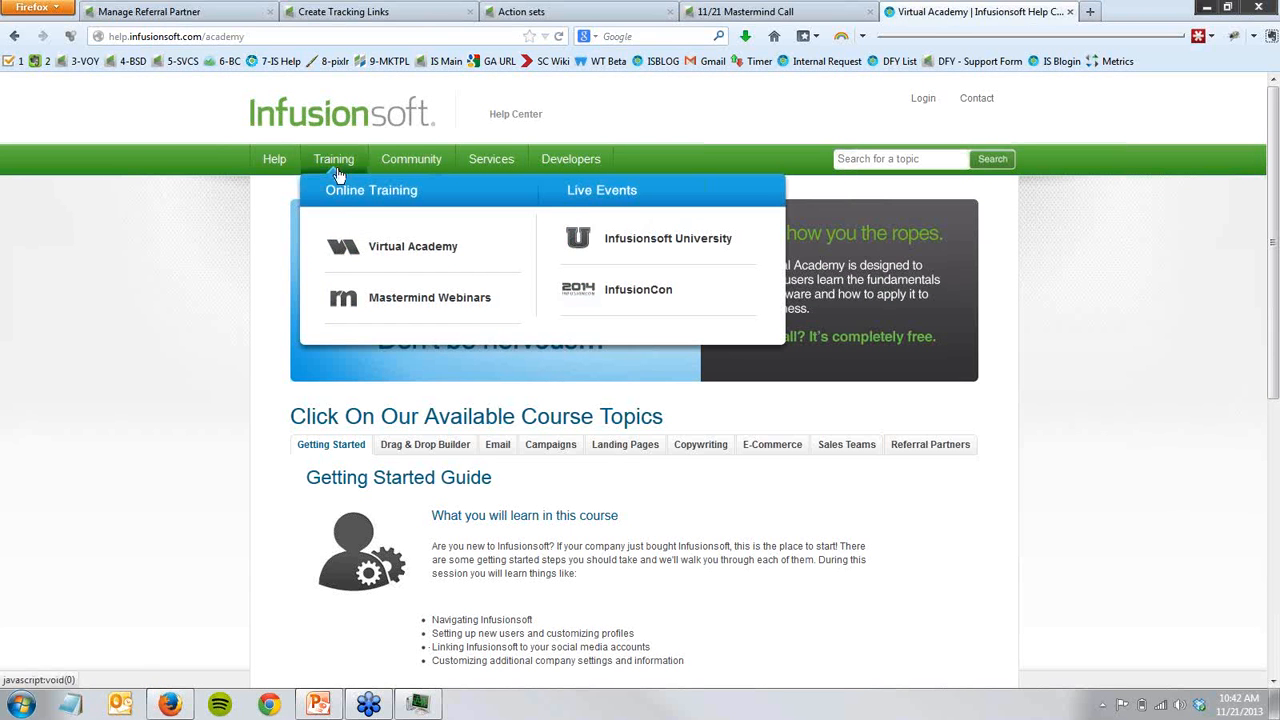
{"action": "left_click", "coordinate": [340, 302]}
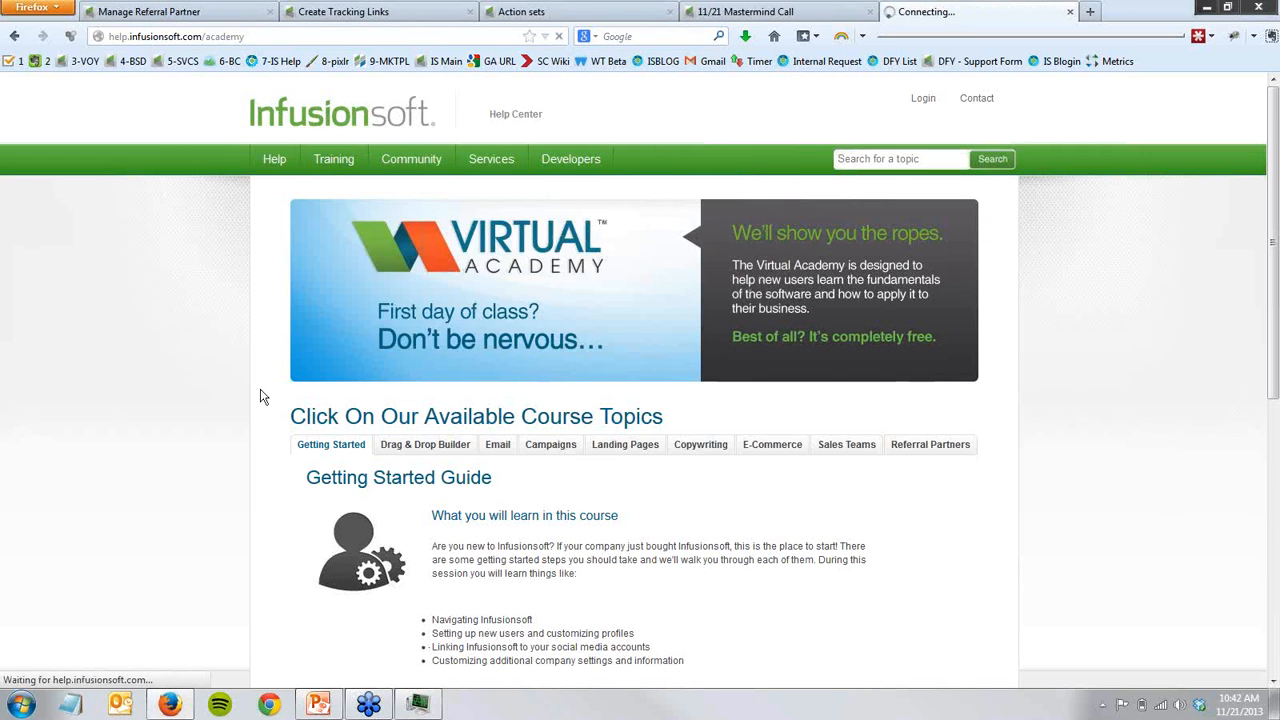
{"action": "left_click", "coordinate": [465, 401]}
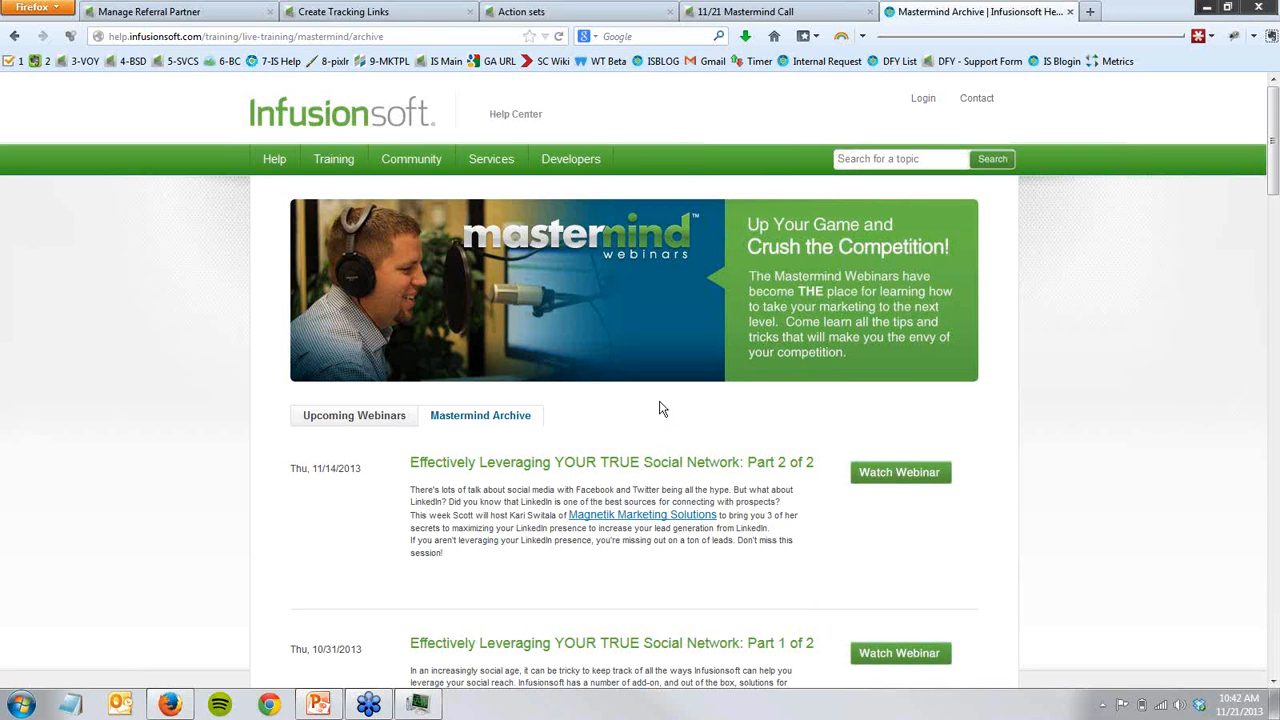
{"action": "middle_click", "coordinate": [912, 18]}
- Review the Video_4_Live and Video 3 Live goals among the campaign's video pages
{"action": "left_click_drag", "start_coordinate": [829, 589], "coordinate": [121, 294]}
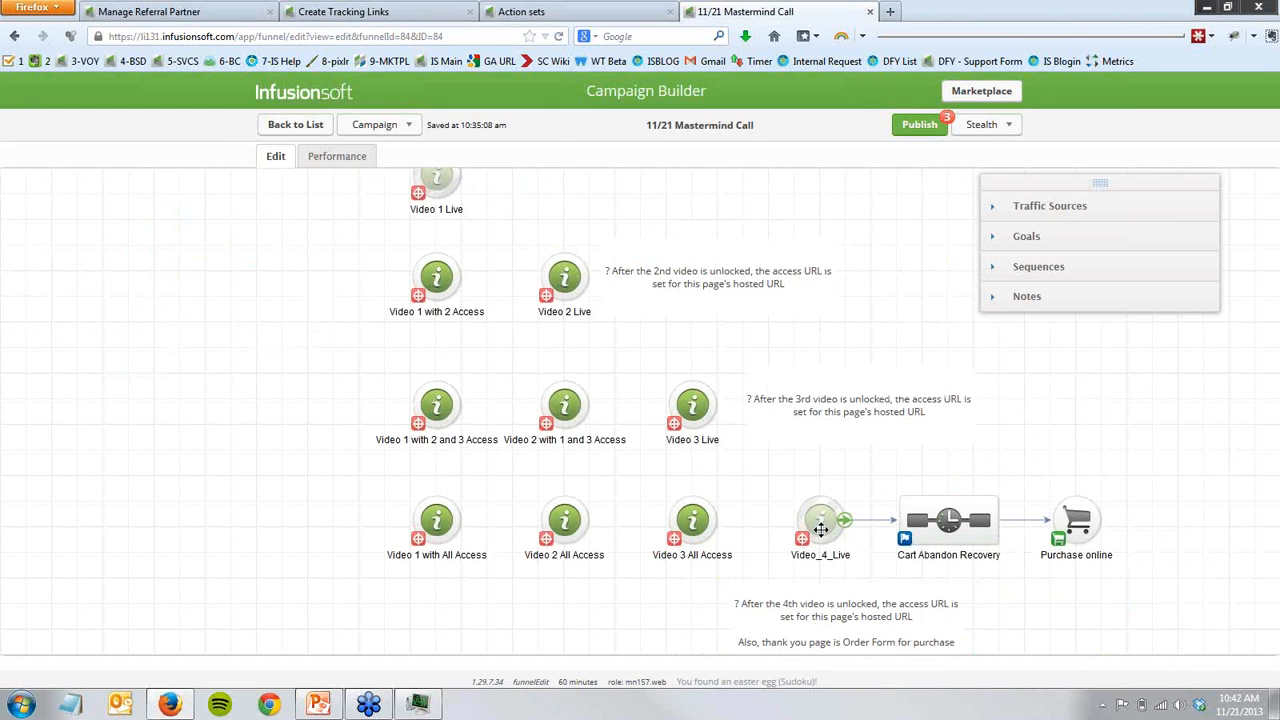
{"action": "left_click", "coordinate": [823, 527]}
{"action": "left_click_drag", "start_coordinate": [770, 478], "coordinate": [868, 572]}
{"action": "left_click", "coordinate": [850, 463]}
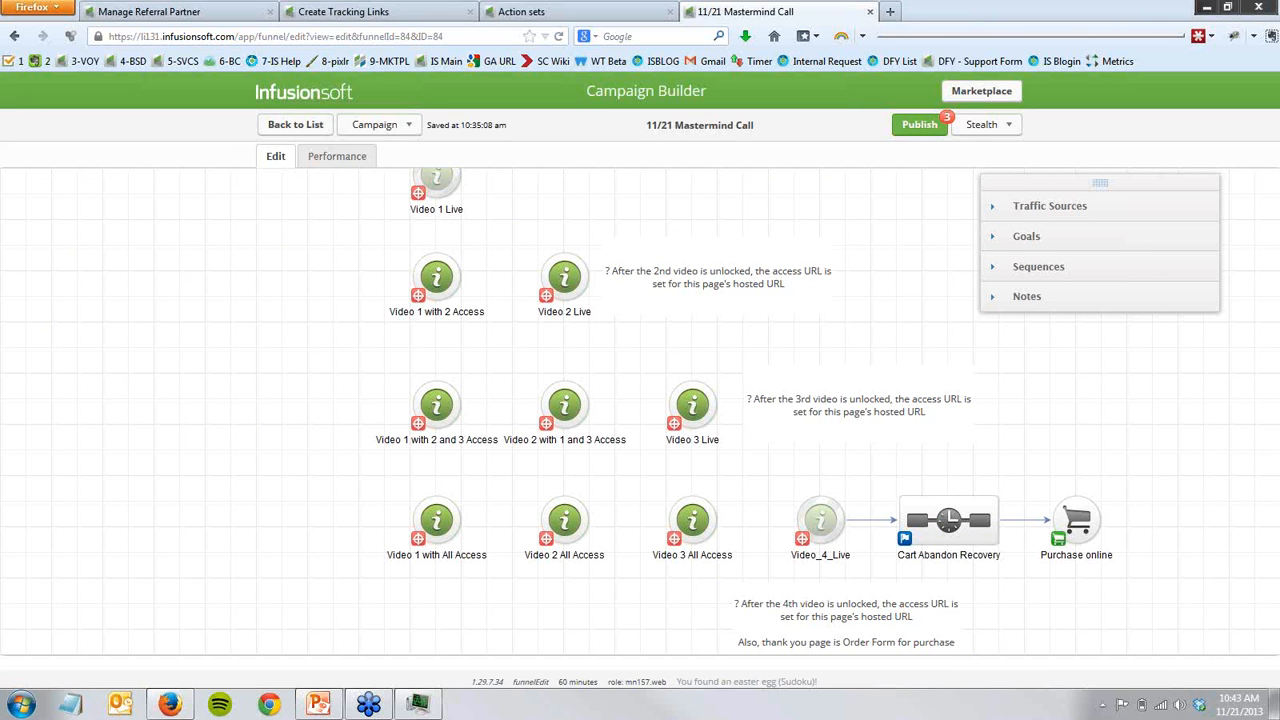
{"action": "left_click", "coordinate": [698, 416]}
{"action": "left_click", "coordinate": [661, 472]}
- Inspect the Video 3 Live landing page's video links, return to the campaign, and point out the matching Video 1 and Video 2 access pages
{"action": "double_click", "coordinate": [690, 407]}
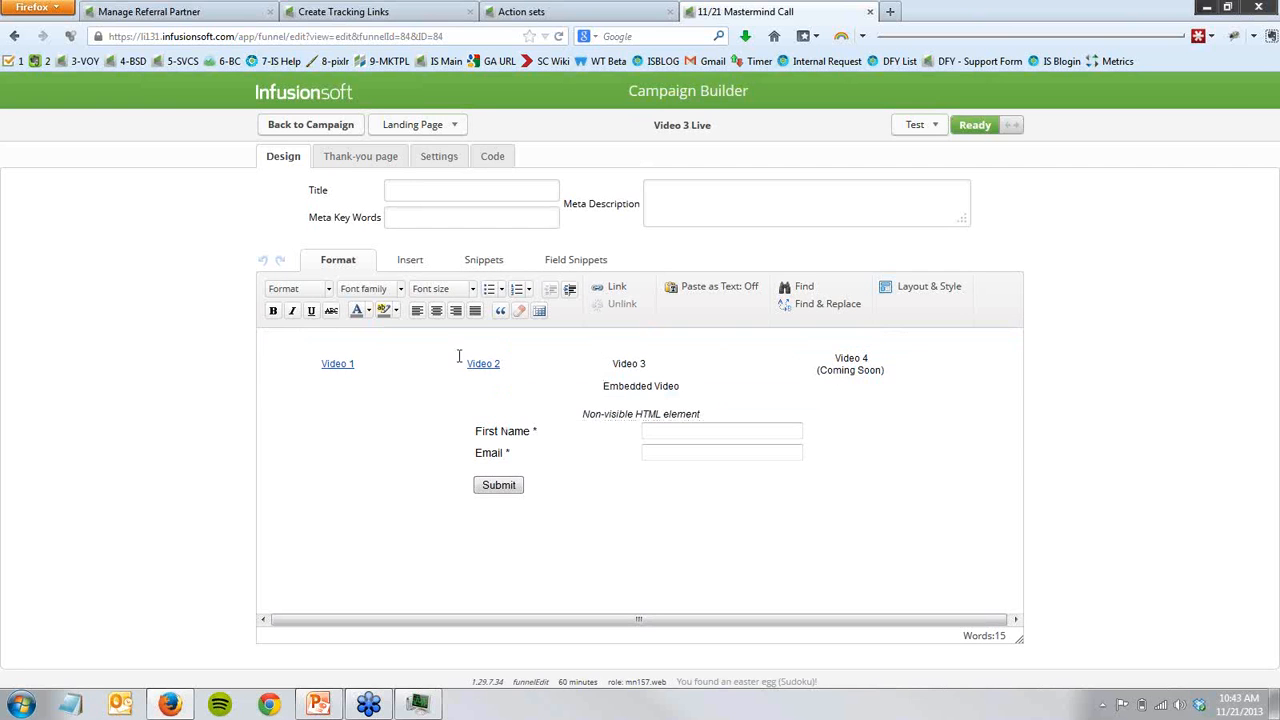
{"action": "left_click", "coordinate": [331, 140]}
{"action": "left_click", "coordinate": [566, 398]}
{"action": "left_click", "coordinate": [437, 403]}
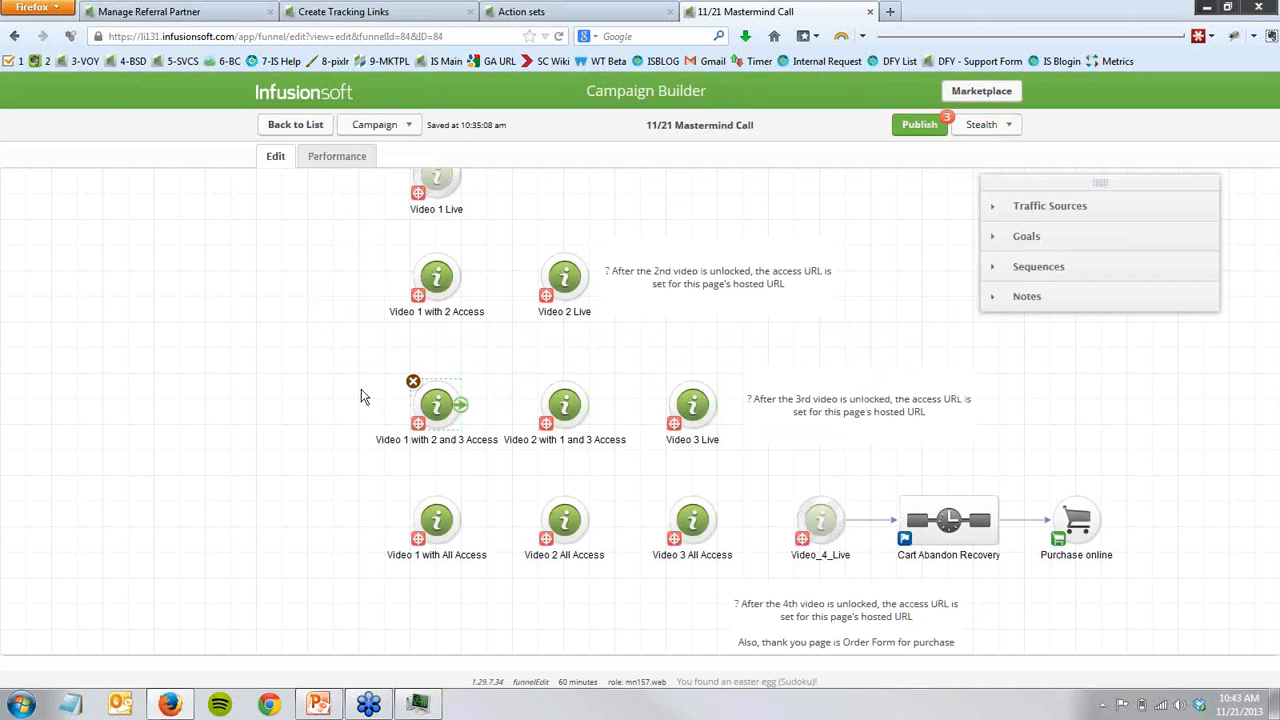
{"action": "left_click", "coordinate": [562, 402]}
{"action": "left_click", "coordinate": [645, 470]}
- Open video launch pages.txt in Notepad and locate the Video 3 Unlocked page addresses
{"action": "key", "text": "super+e"}
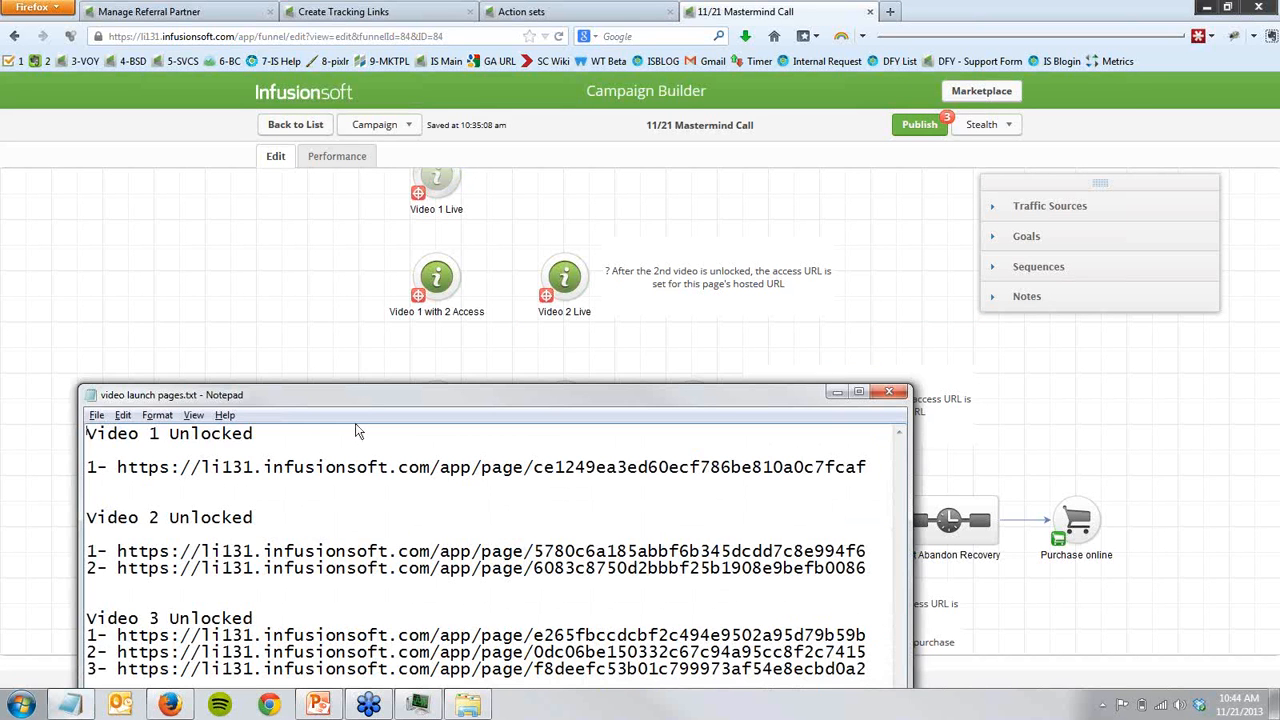
{"action": "left_click_drag", "start_coordinate": [360, 399], "coordinate": [408, 327]}
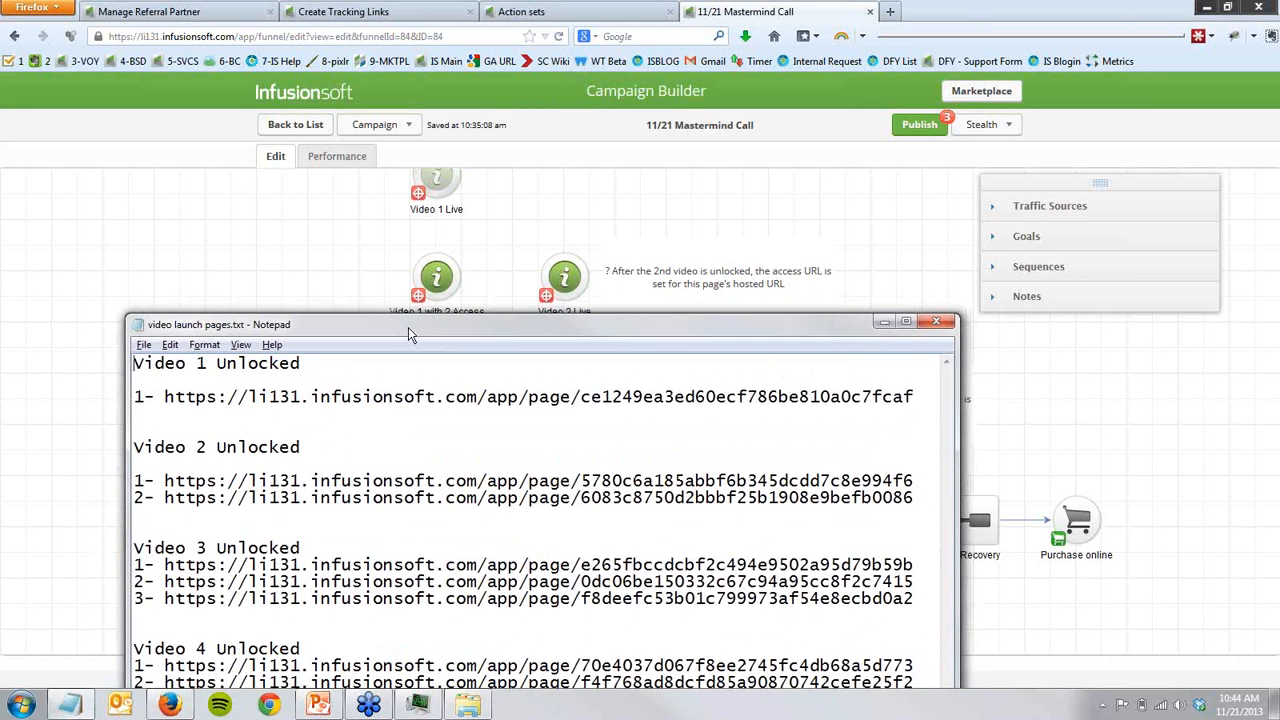
{"action": "left_click_drag", "start_coordinate": [153, 547], "coordinate": [280, 547]}
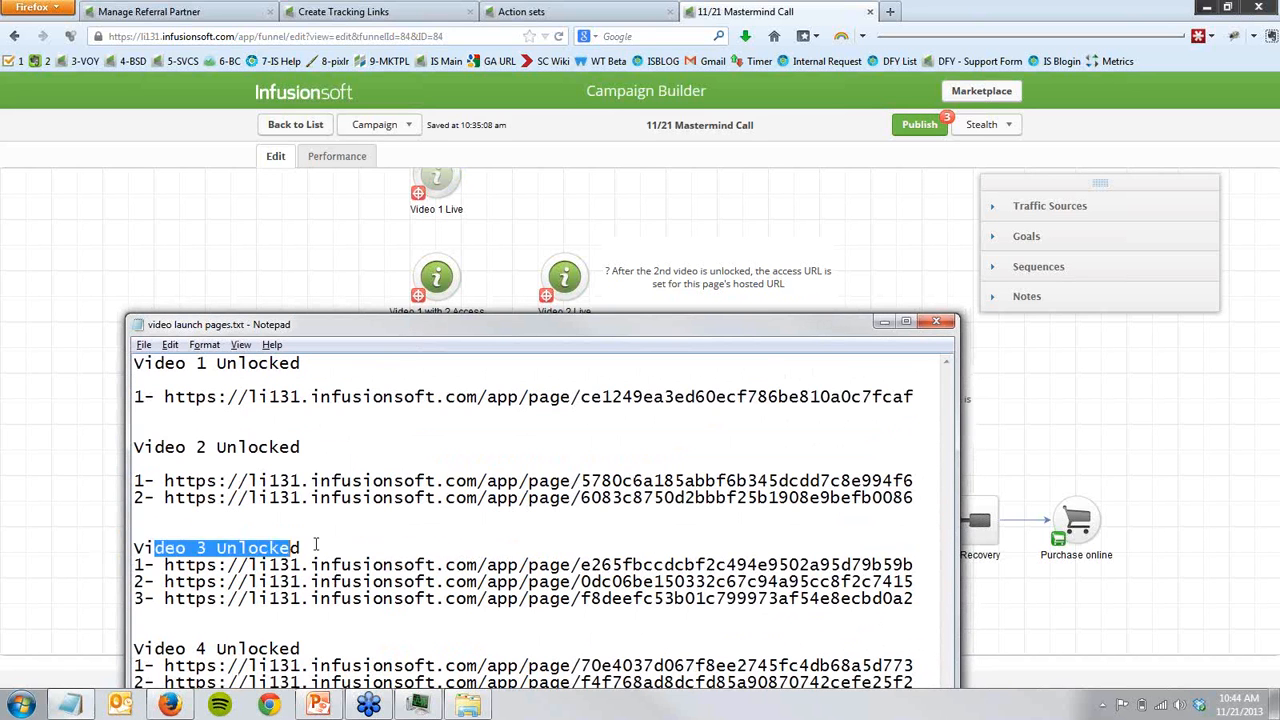
{"action": "left_click", "coordinate": [316, 546]}
{"action": "left_click", "coordinate": [94, 548]}
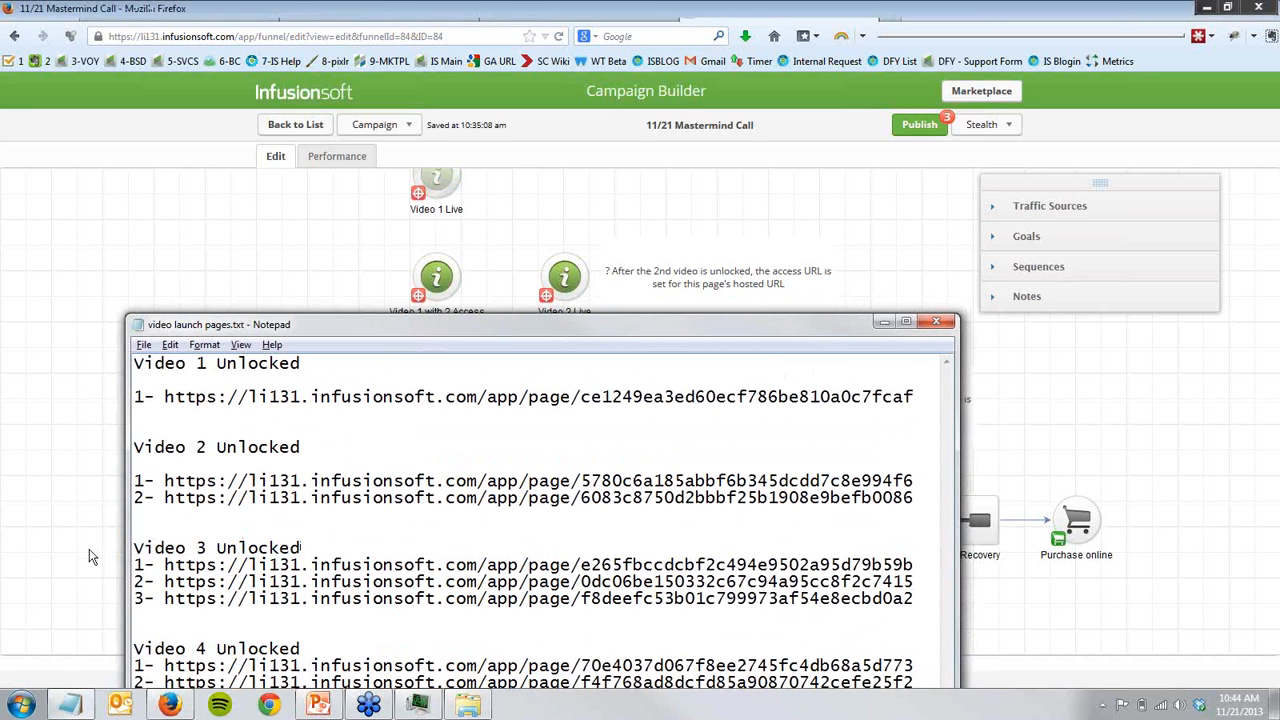
- Compare the hosted landing page URL of Video 1 with 2 and 3 Access with the first Video 3 Unlocked address in Notepad
{"action": "double_click", "coordinate": [442, 410]}
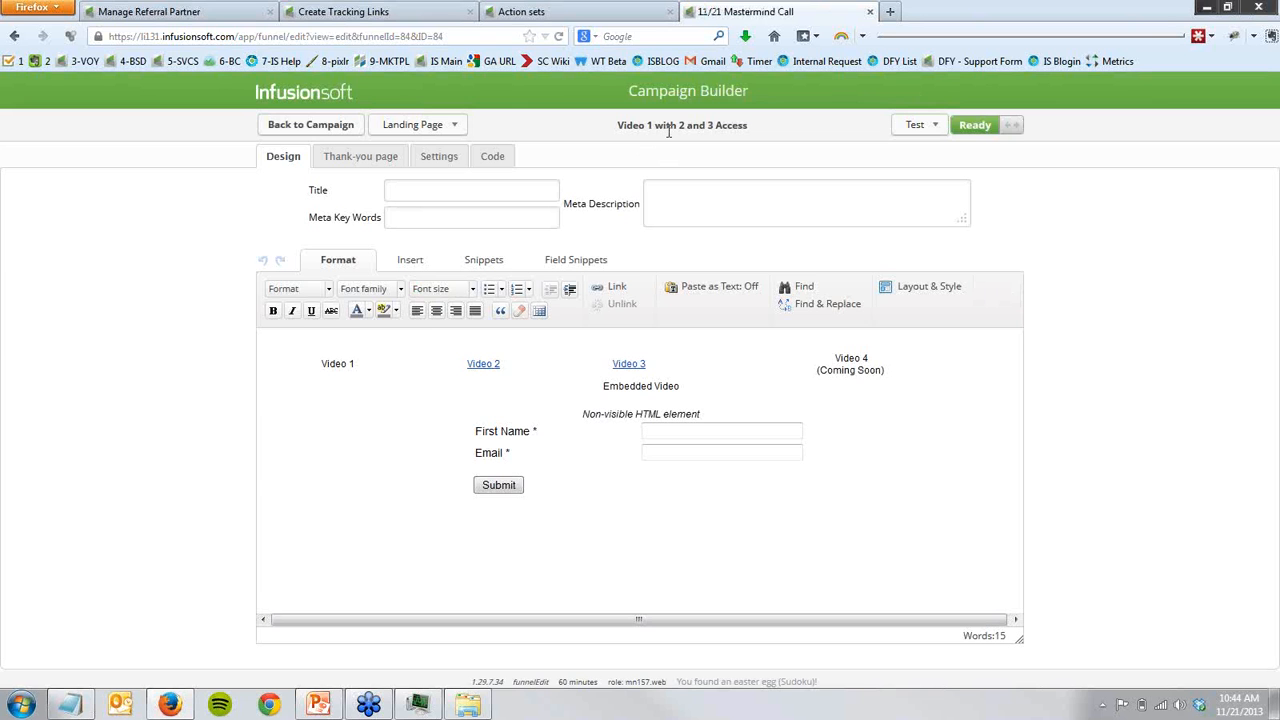
{"action": "left_click", "coordinate": [490, 160]}
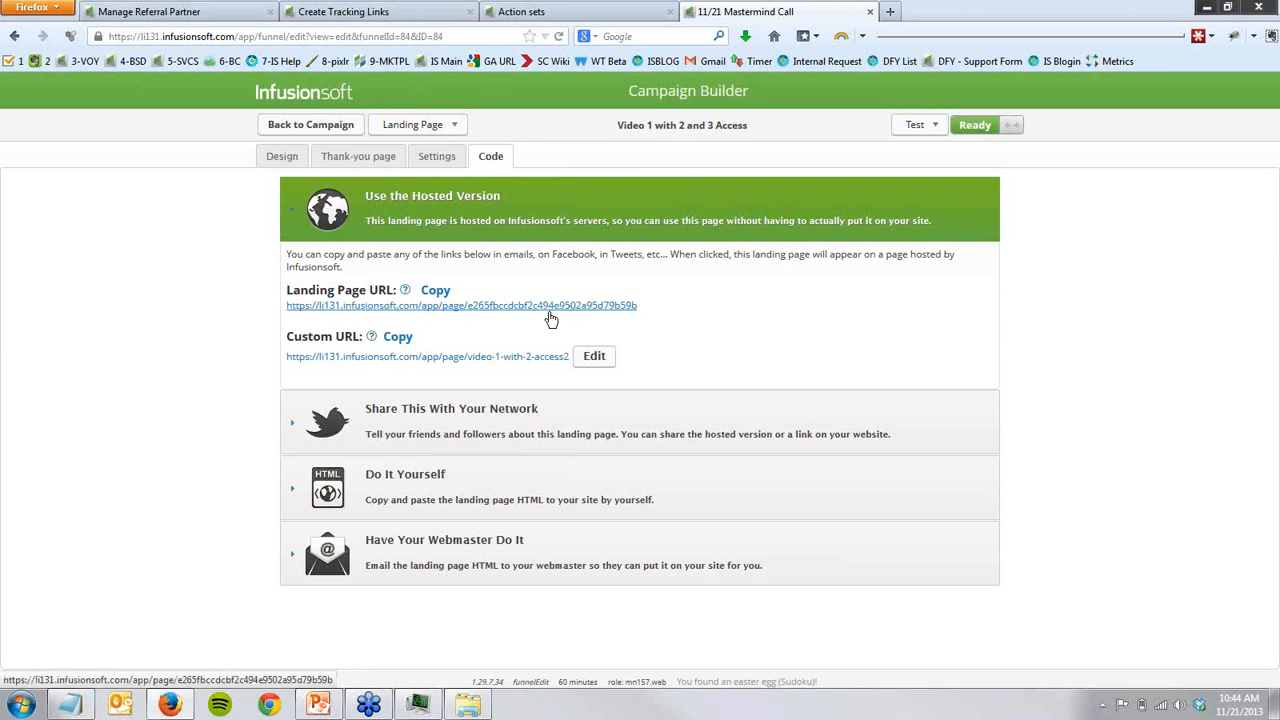
{"action": "left_click", "coordinate": [70, 704]}
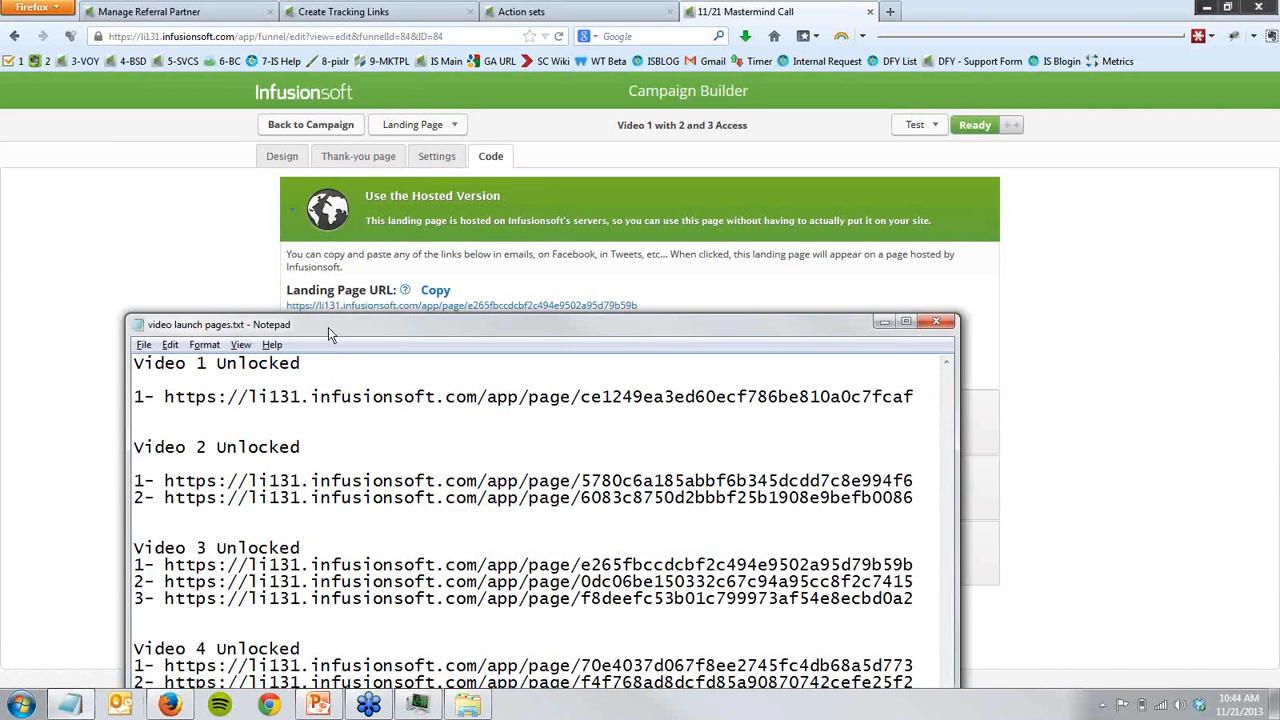
{"action": "left_click_drag", "start_coordinate": [328, 327], "coordinate": [332, 355]}
{"action": "left_click_drag", "start_coordinate": [146, 575], "coordinate": [277, 567]}
{"action": "mouse_move", "coordinate": [916, 582]}
{"action": "left_mouse_down"}
{"action": "mouse_move", "coordinate": [811, 590]}
{"action": "mouse_move", "coordinate": [919, 593]}
{"action": "left_mouse_up"}
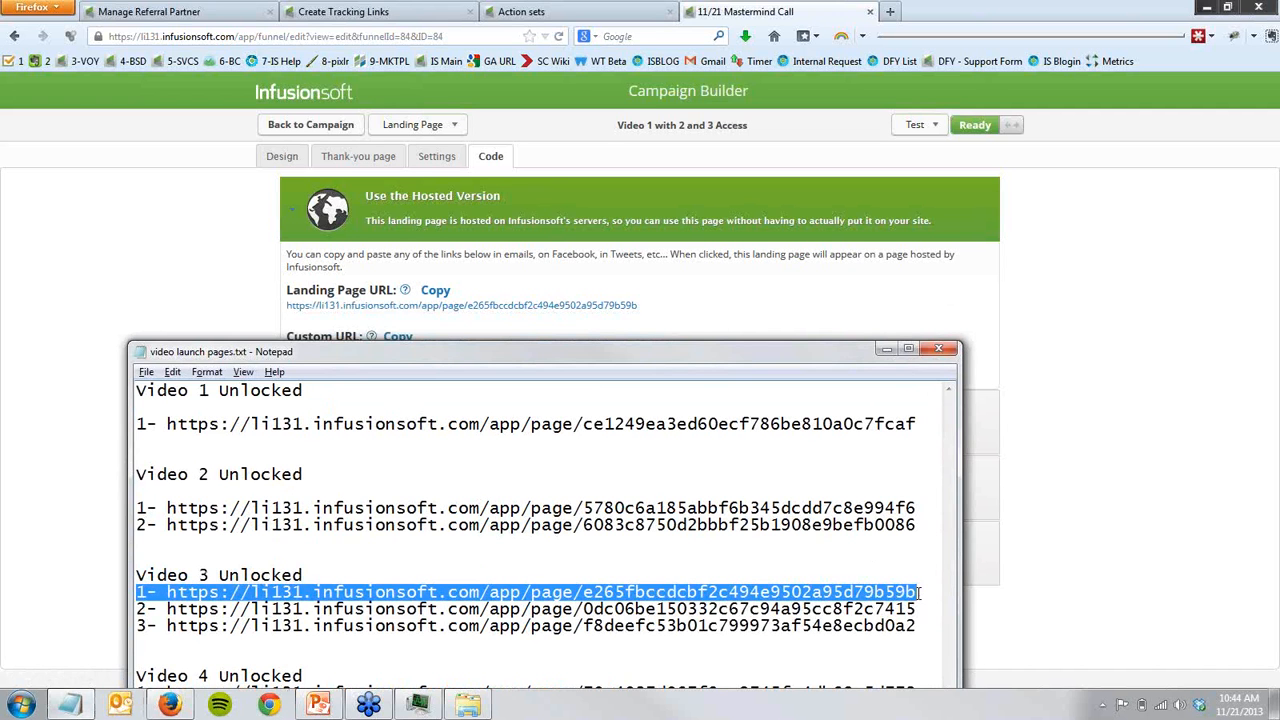
- Open the first Video 3 Unlocked address from Notepad in a new browser tab and follow its Video 2 and Video 3 links
{"action": "left_click", "coordinate": [170, 600]}
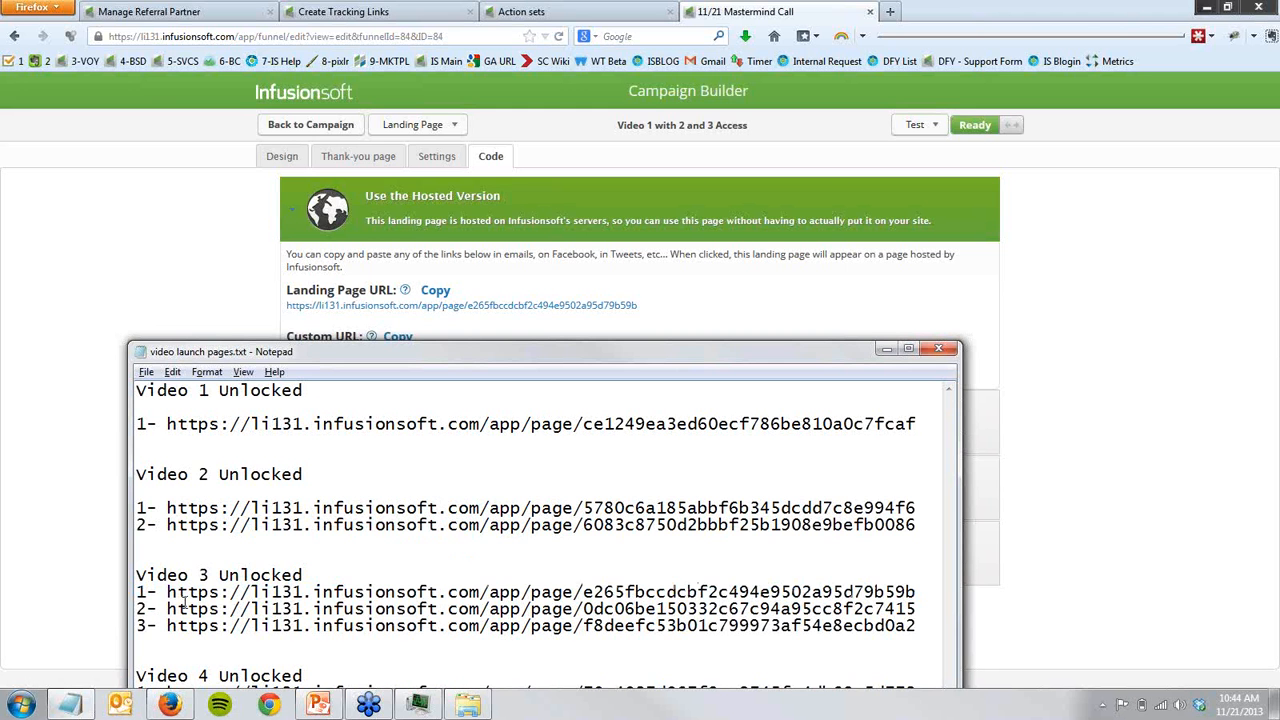
{"action": "key", "text": "shift+End"}
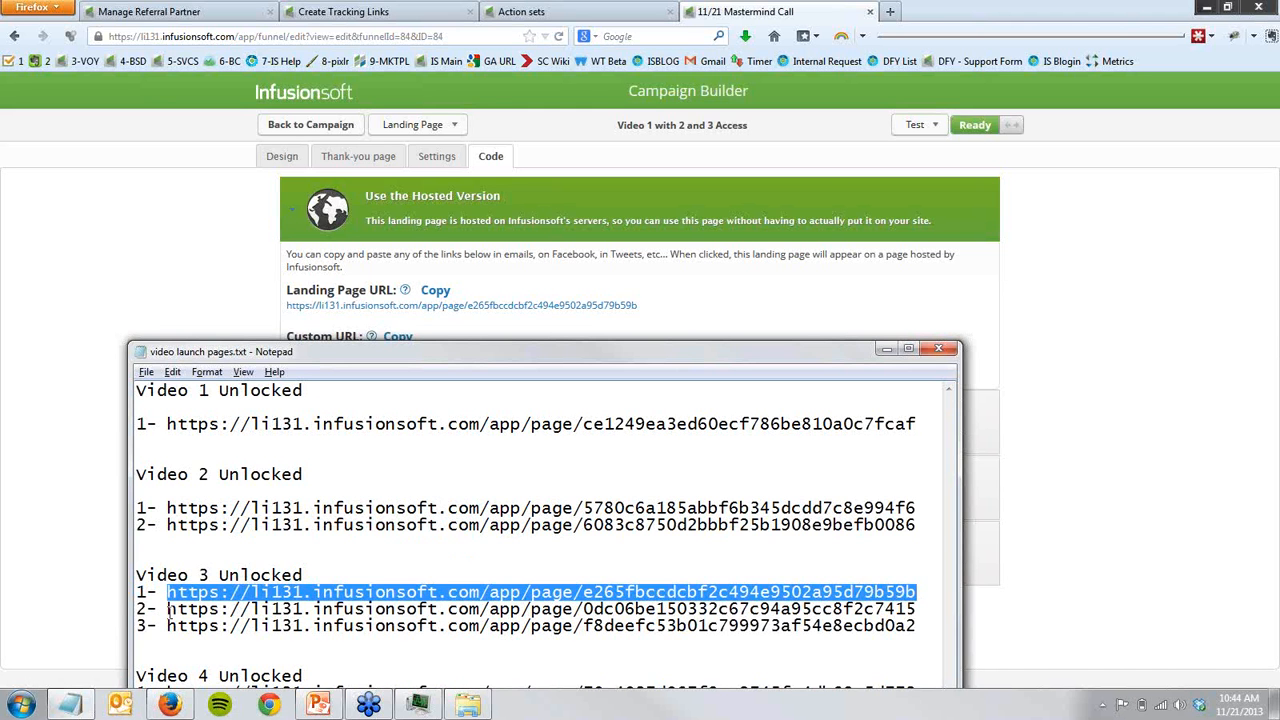
{"action": "key", "text": "ctrl+c"}
{"action": "key", "text": "alt+Tab"}
{"action": "key", "text": "ctrl+t"}
{"action": "key", "text": "ctrl+v"}
{"action": "key", "text": "Return"}
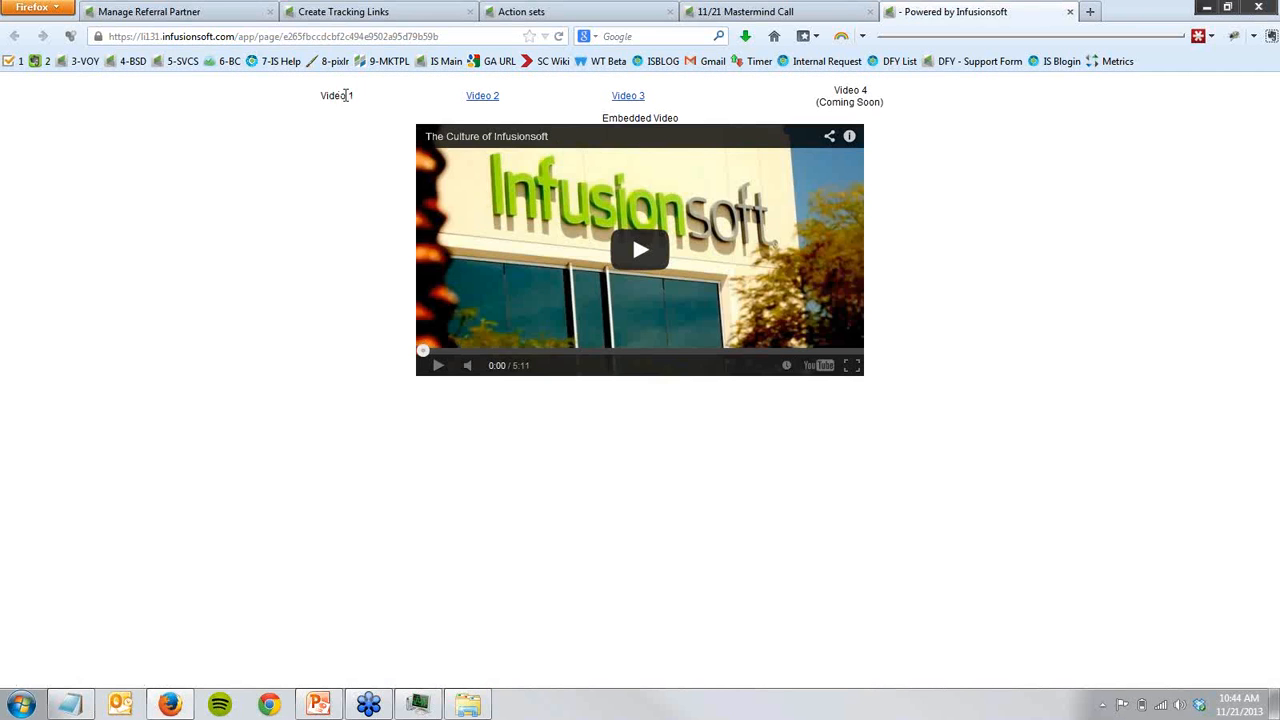
{"action": "left_click", "coordinate": [489, 99]}
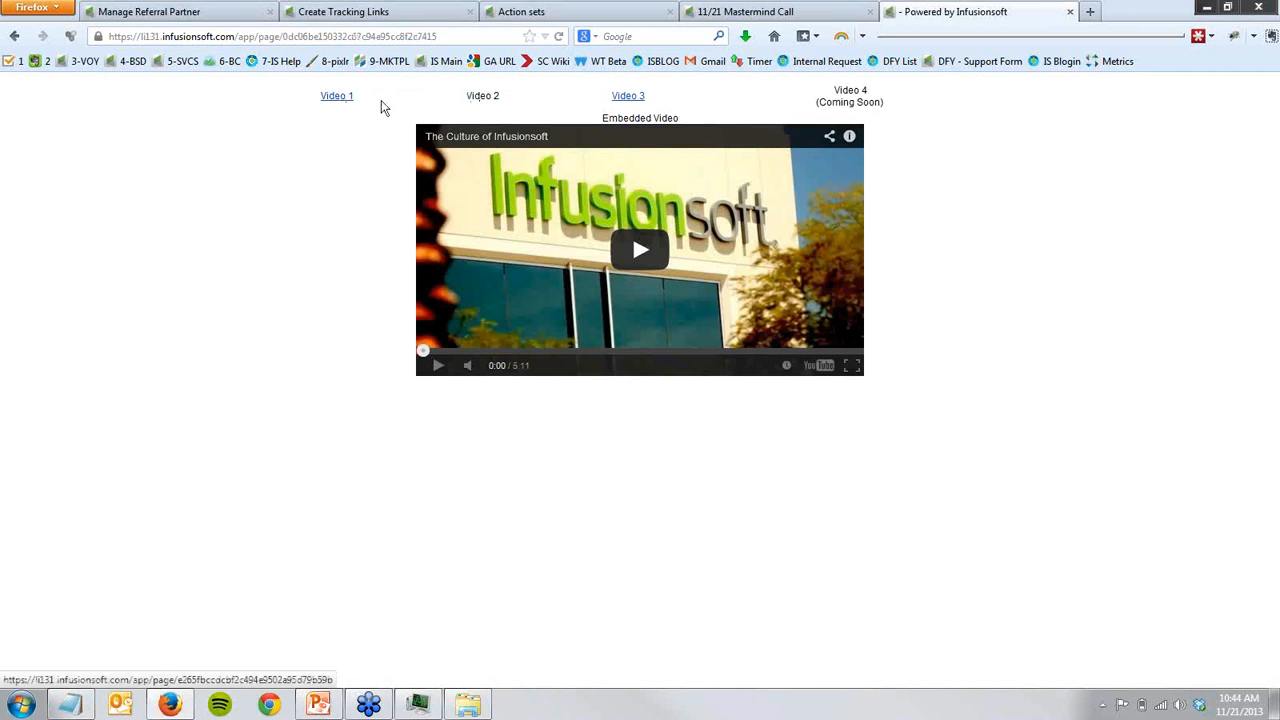
{"action": "left_click", "coordinate": [622, 100]}
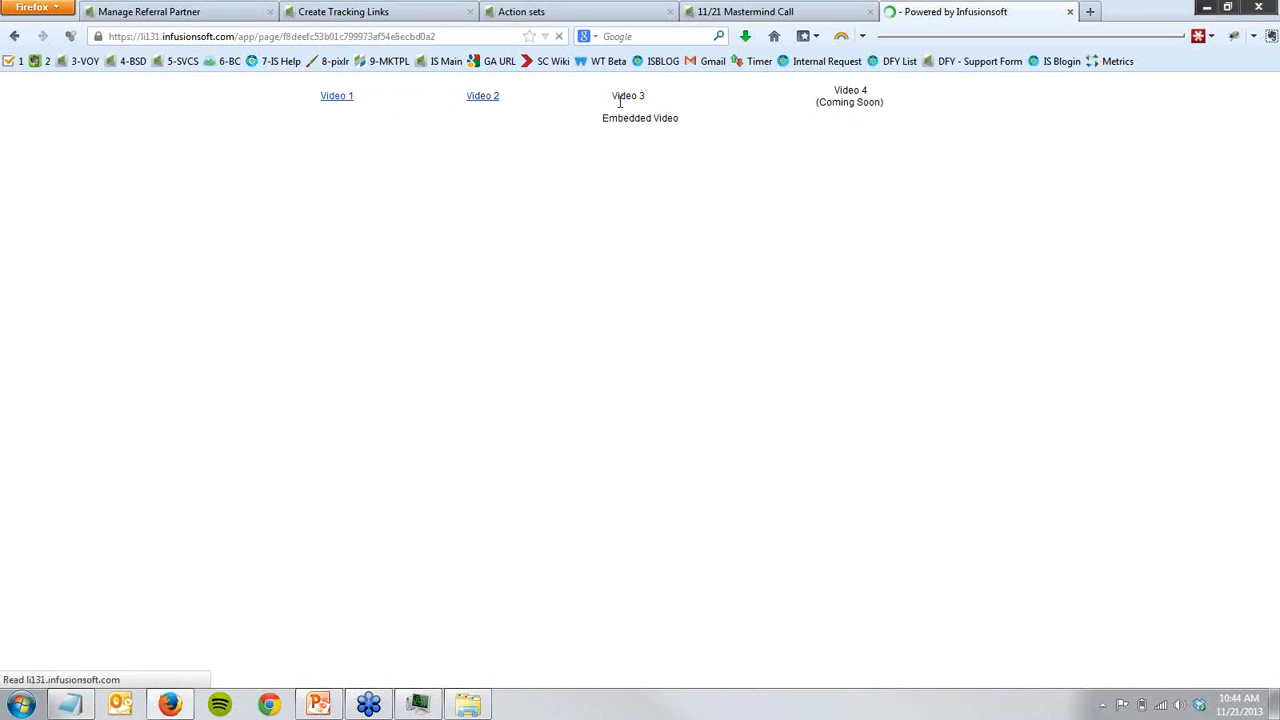
- Return to the 11/21 Mastermind Call campaign and point out the Video 3 Live row of pages and Video 2 Live
{"action": "left_click", "coordinate": [768, 11]}
{"action": "left_click", "coordinate": [305, 130]}
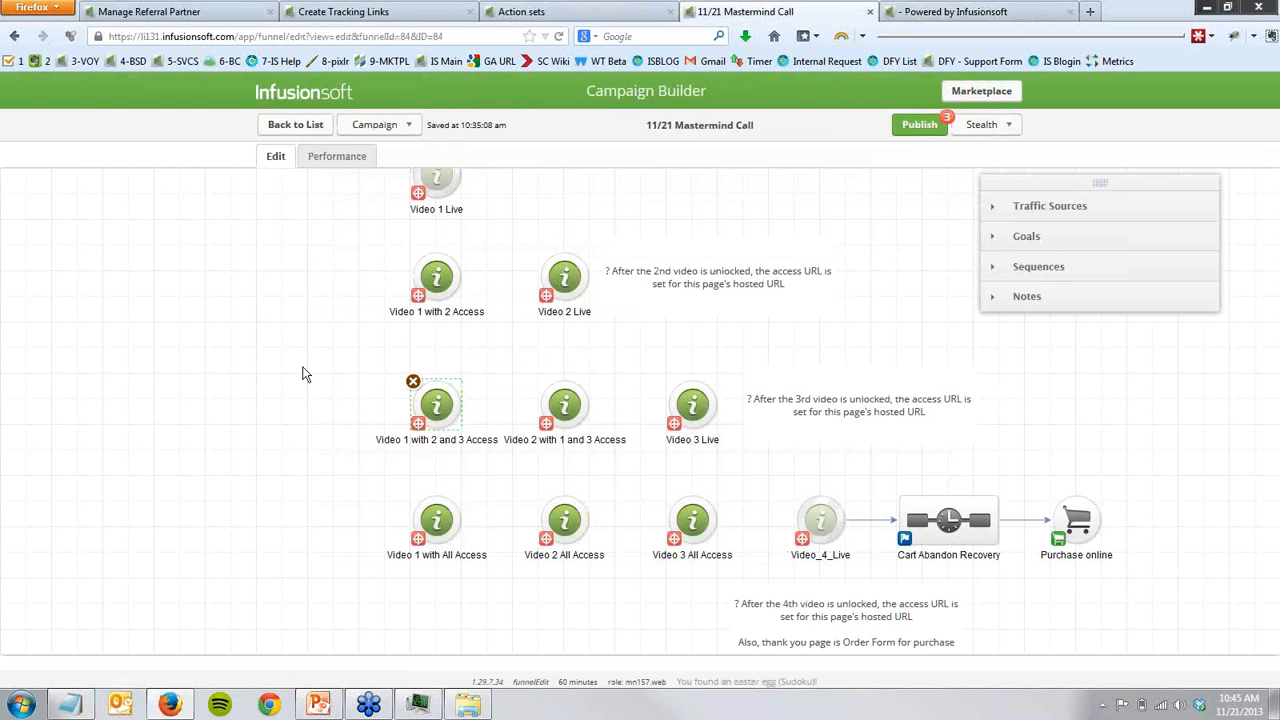
{"action": "left_click_drag", "start_coordinate": [366, 363], "coordinate": [760, 480]}
{"action": "left_click", "coordinate": [761, 503]}
{"action": "mouse_move", "coordinate": [565, 285]}
- Copy the second Video 2 Unlocked address from Notepad and load it in the browser tab showing the hosted video page
{"action": "key", "text": "alt+Tab"}
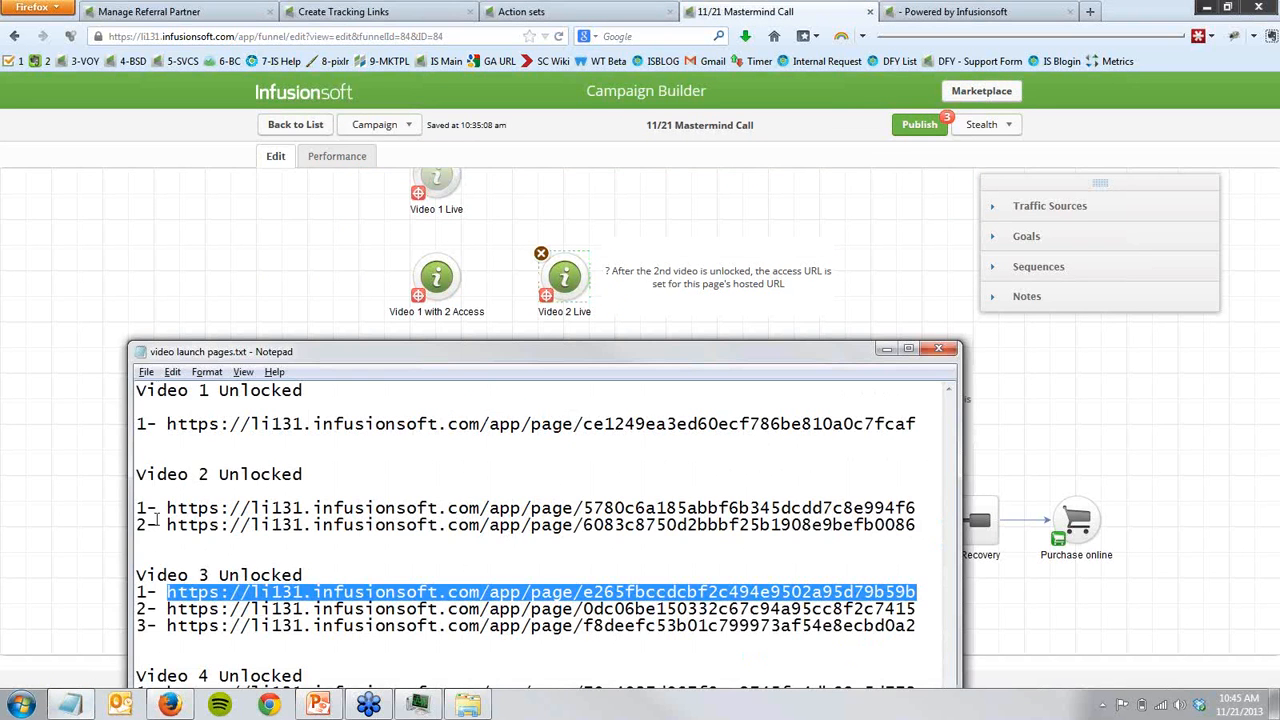
{"action": "left_click", "coordinate": [168, 525]}
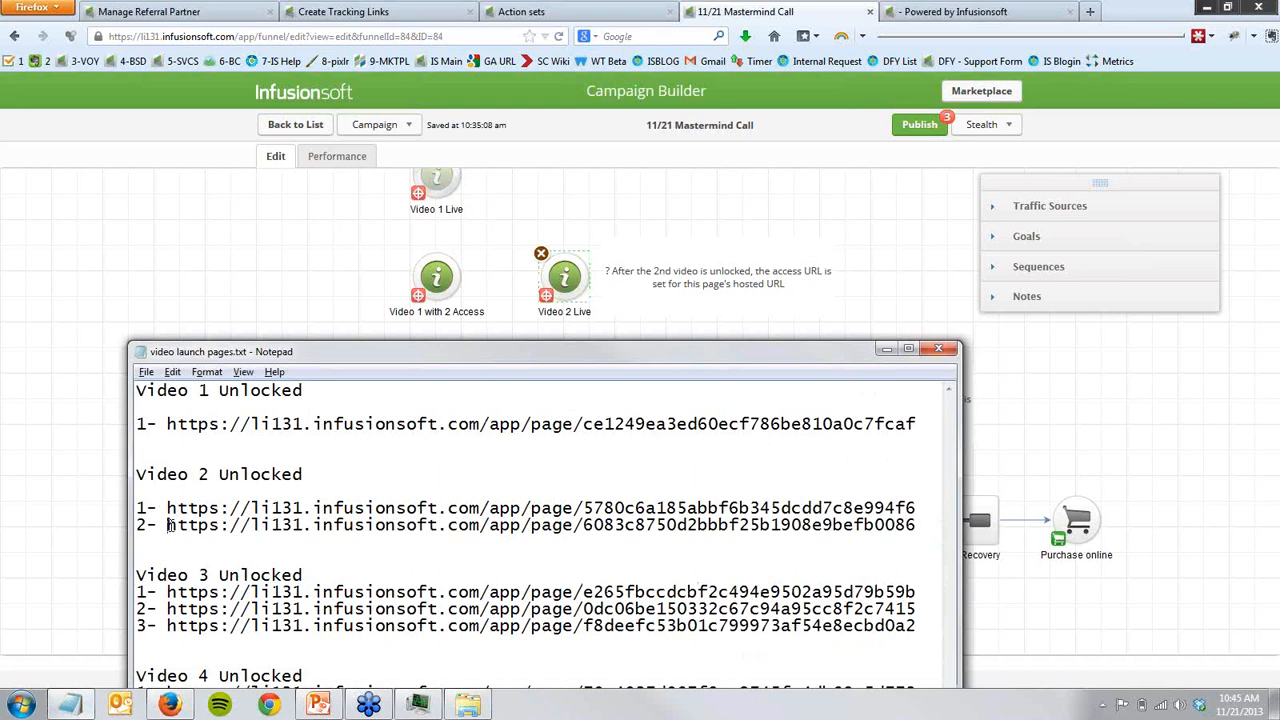
{"action": "key", "text": "shift+End"}
{"action": "left_click", "coordinate": [117, 277]}
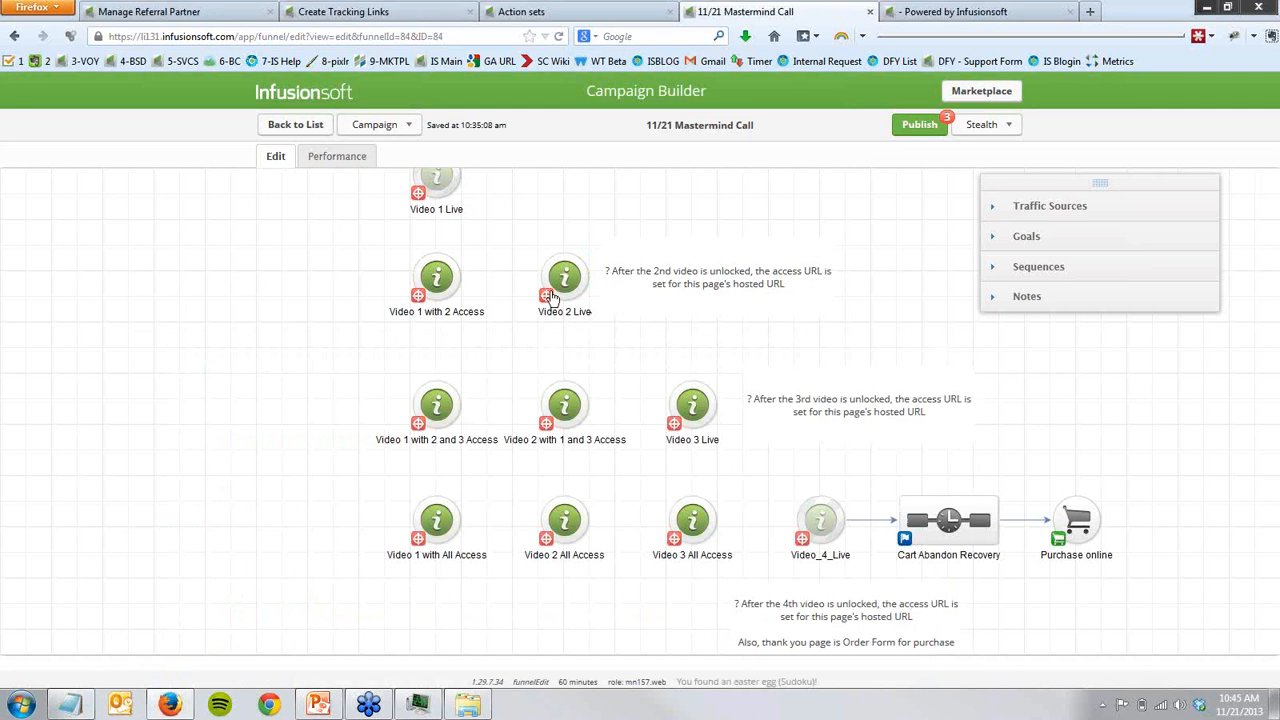
{"action": "left_click", "coordinate": [942, 11]}
{"action": "left_click", "coordinate": [493, 36]}
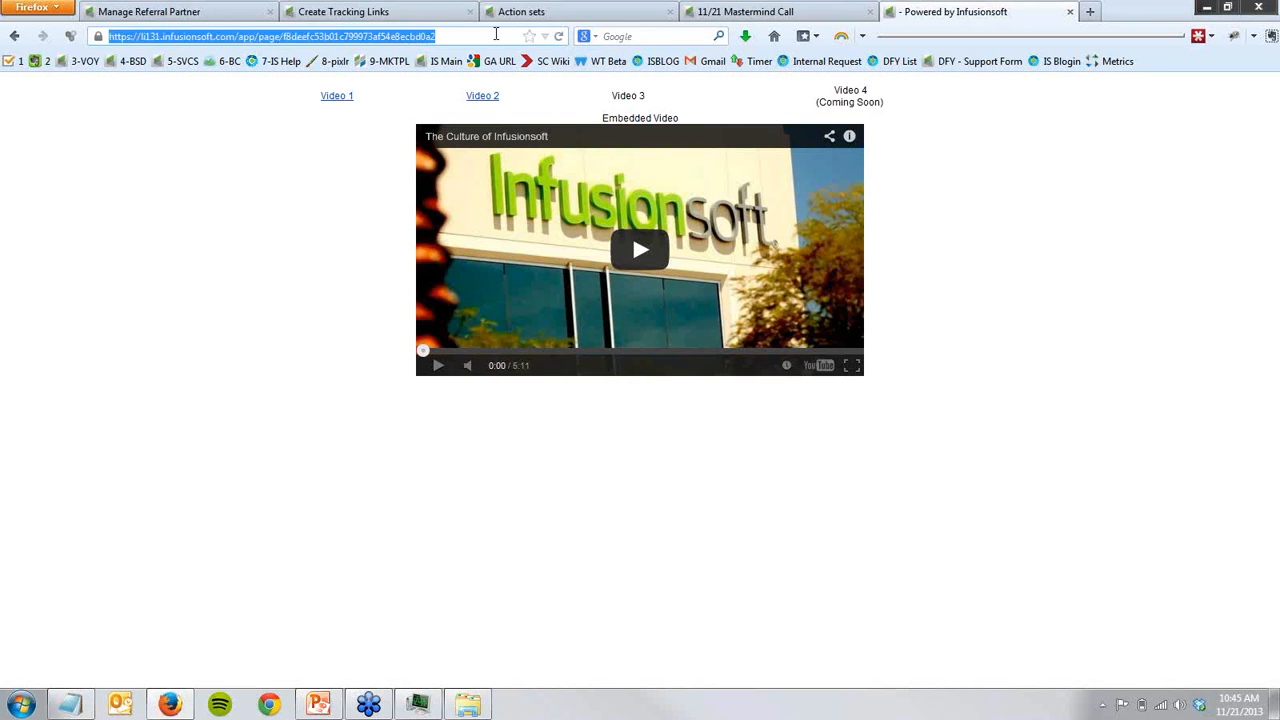
{"action": "key", "text": "ctrl+v"}
{"action": "key", "text": "Return"}
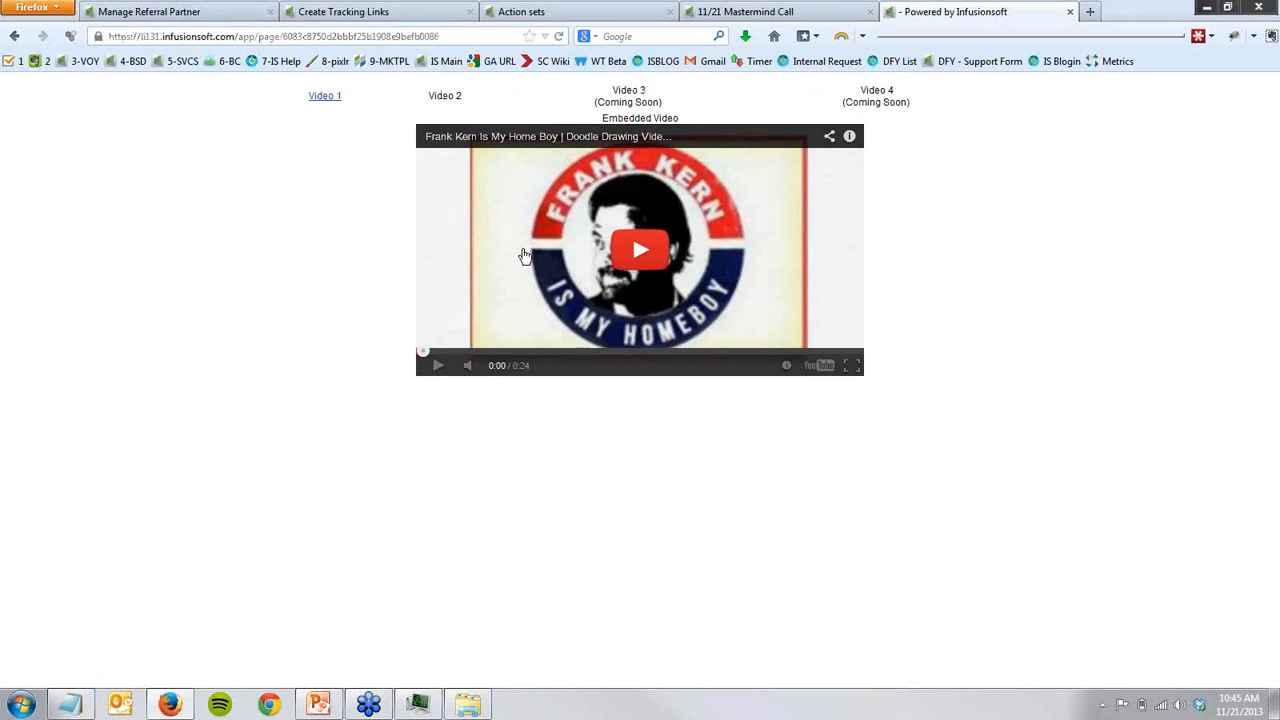
- Check the hosted page's Video 1 and Video 2 links and close its browser tab
{"action": "left_click", "coordinate": [336, 100]}
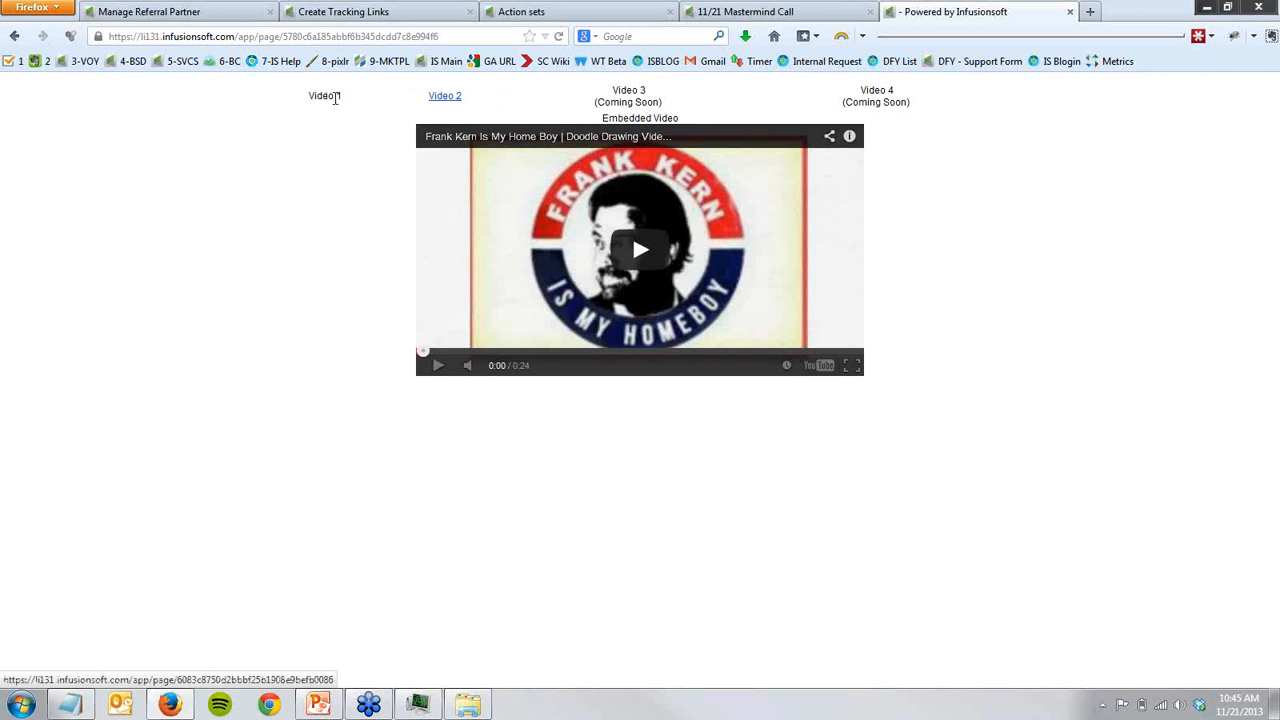
{"action": "left_click", "coordinate": [446, 99]}
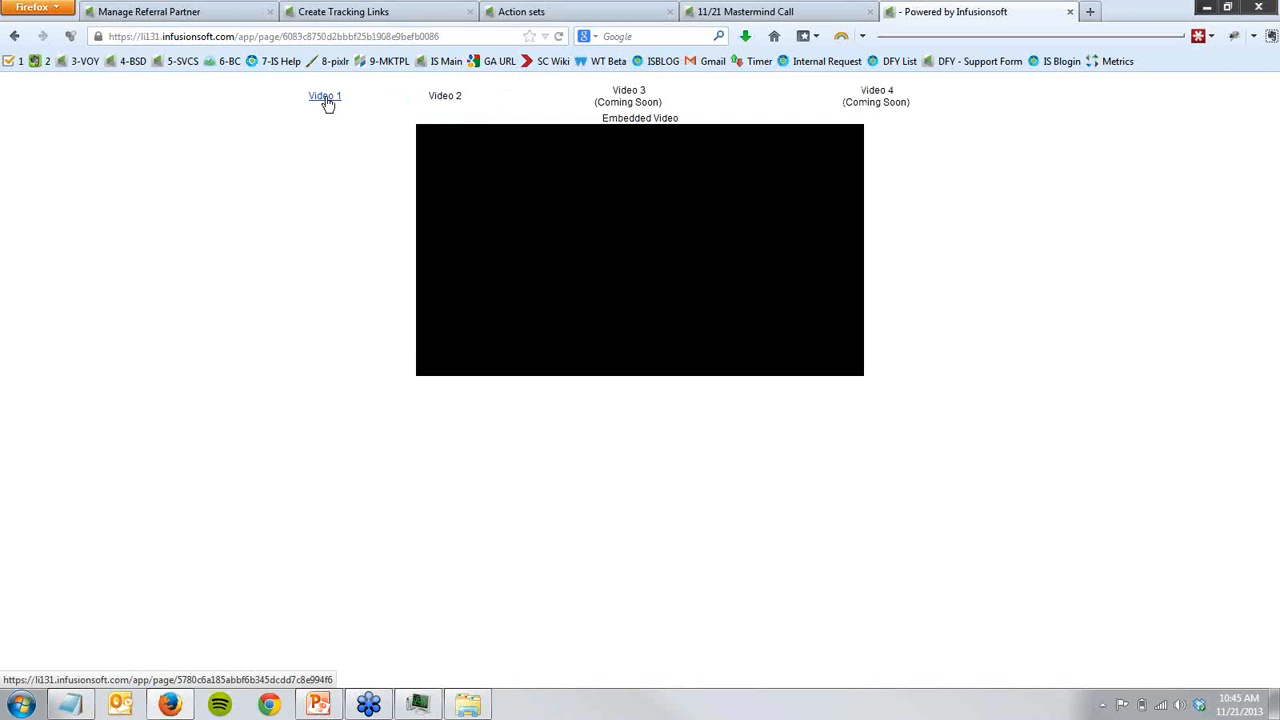
{"action": "middle_click", "coordinate": [963, 11]}
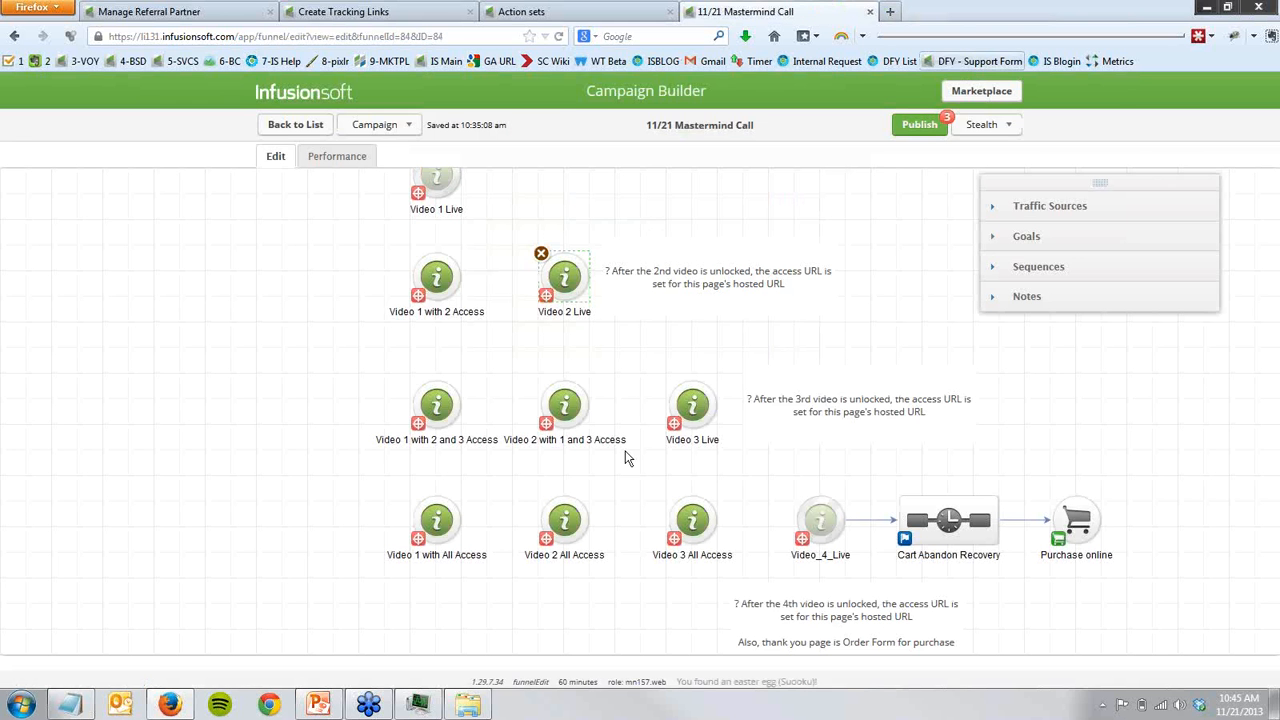
- Point out the All Access pages in the campaign's fourth video row and return to the main opt-in flow
{"action": "left_click", "coordinate": [415, 478]}
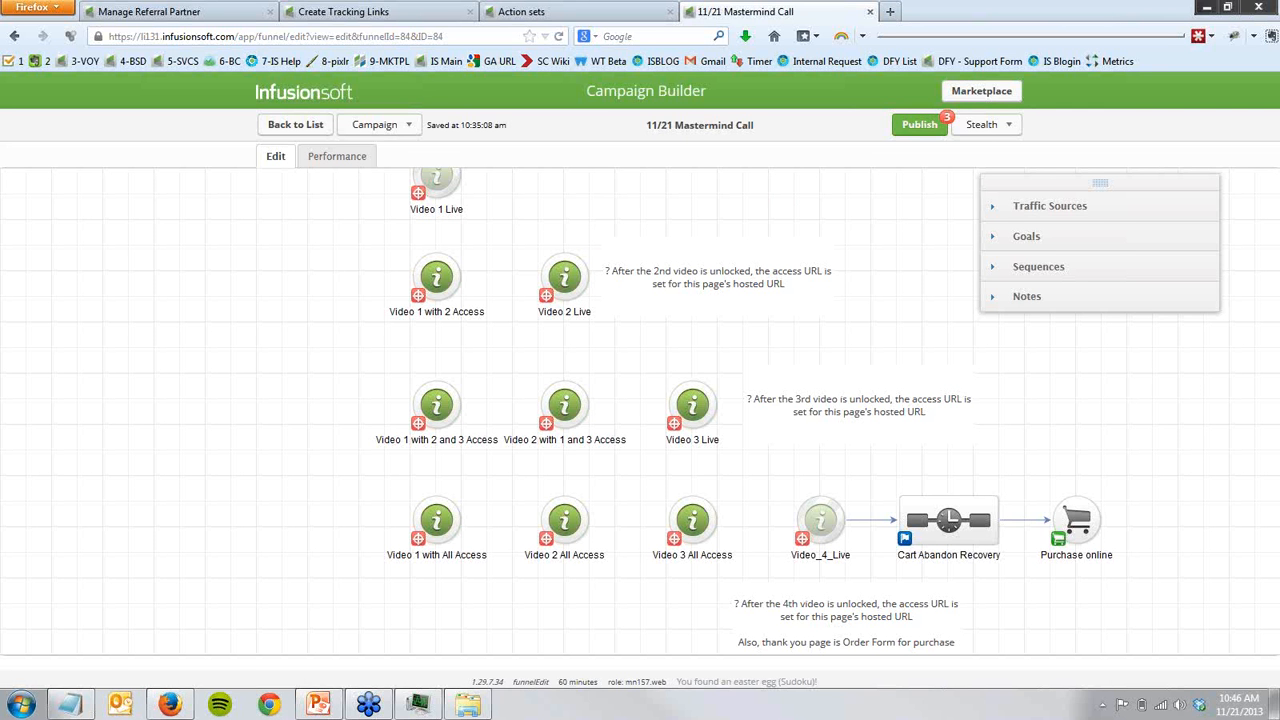
{"action": "left_click_drag", "start_coordinate": [213, 431], "coordinate": [633, 644]}
{"action": "left_click_drag", "start_coordinate": [164, 530], "coordinate": [617, 652]}
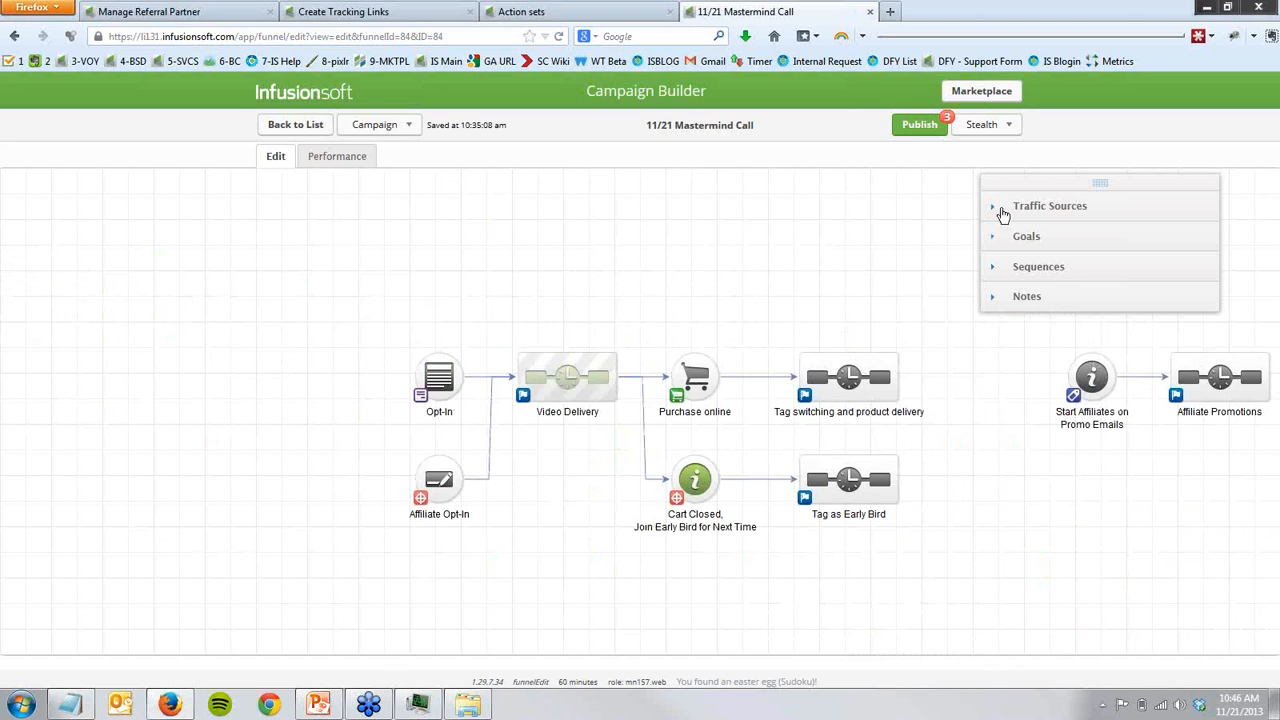
- Add a Website traffic source to the campaign and connect it to the Opt-In goal
{"action": "left_click_drag", "start_coordinate": [1036, 9], "coordinate": [1034, 139]}
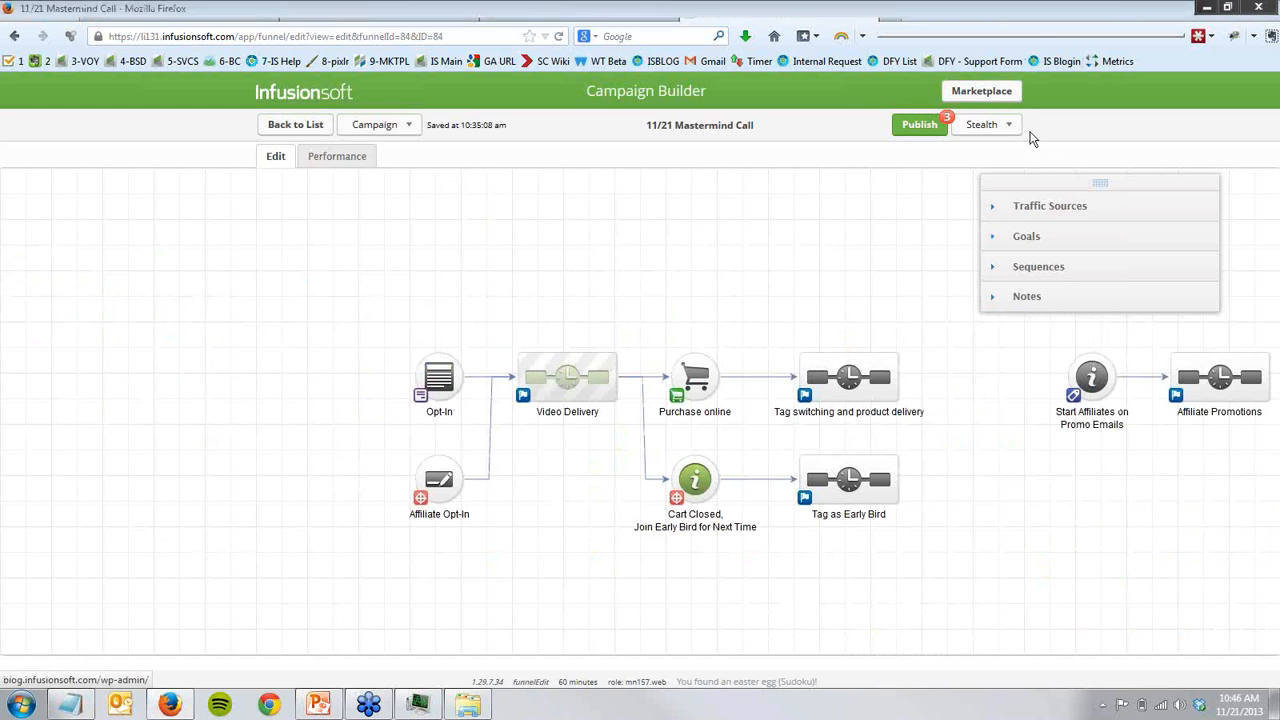
{"action": "left_click", "coordinate": [1022, 208]}
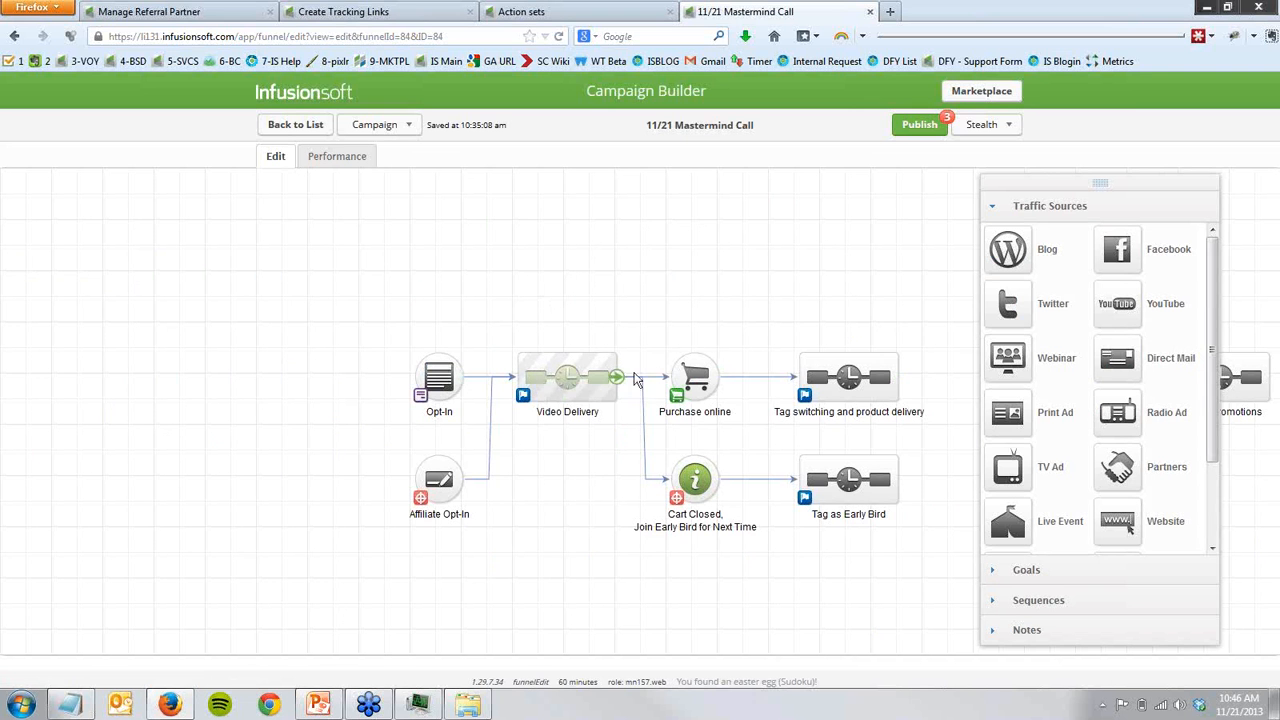
{"action": "left_click_drag", "start_coordinate": [1117, 530], "coordinate": [429, 362]}
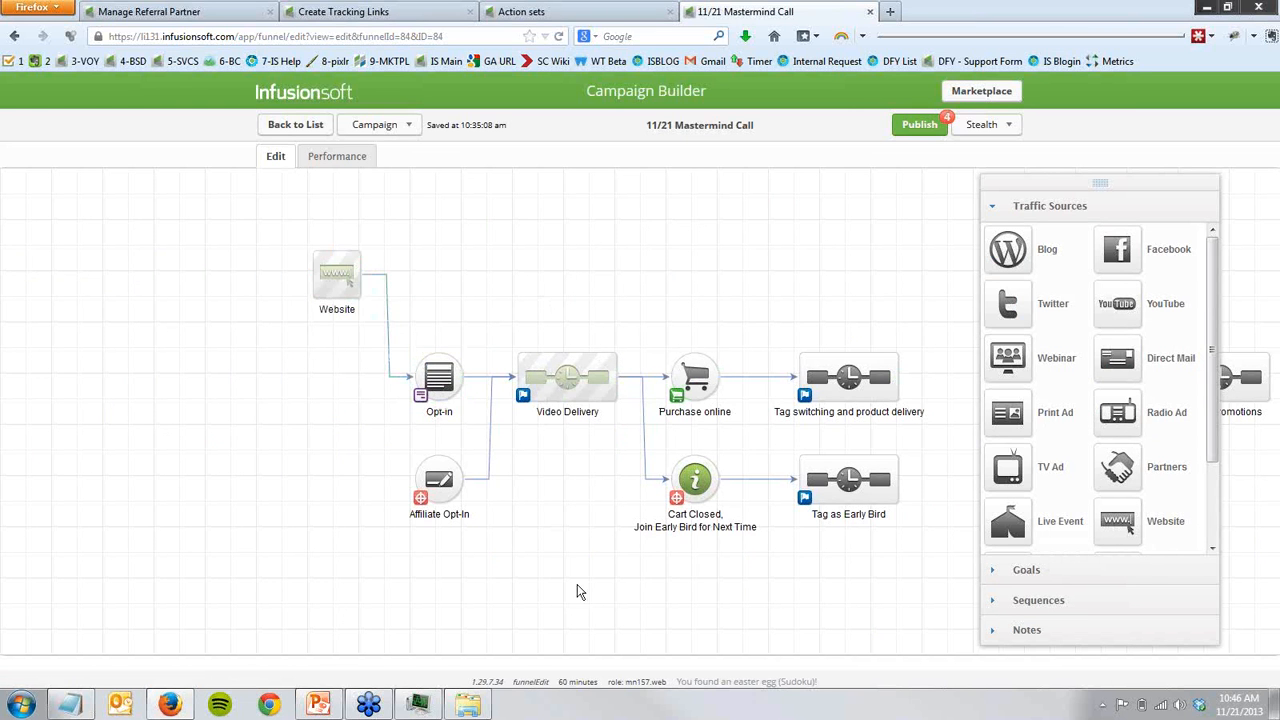
- Add a sequence above the Website source and connect it to the Opt-In goal
{"action": "left_click", "coordinate": [1040, 602]}
{"action": "left_click_drag", "start_coordinate": [1033, 309], "coordinate": [263, 390]}
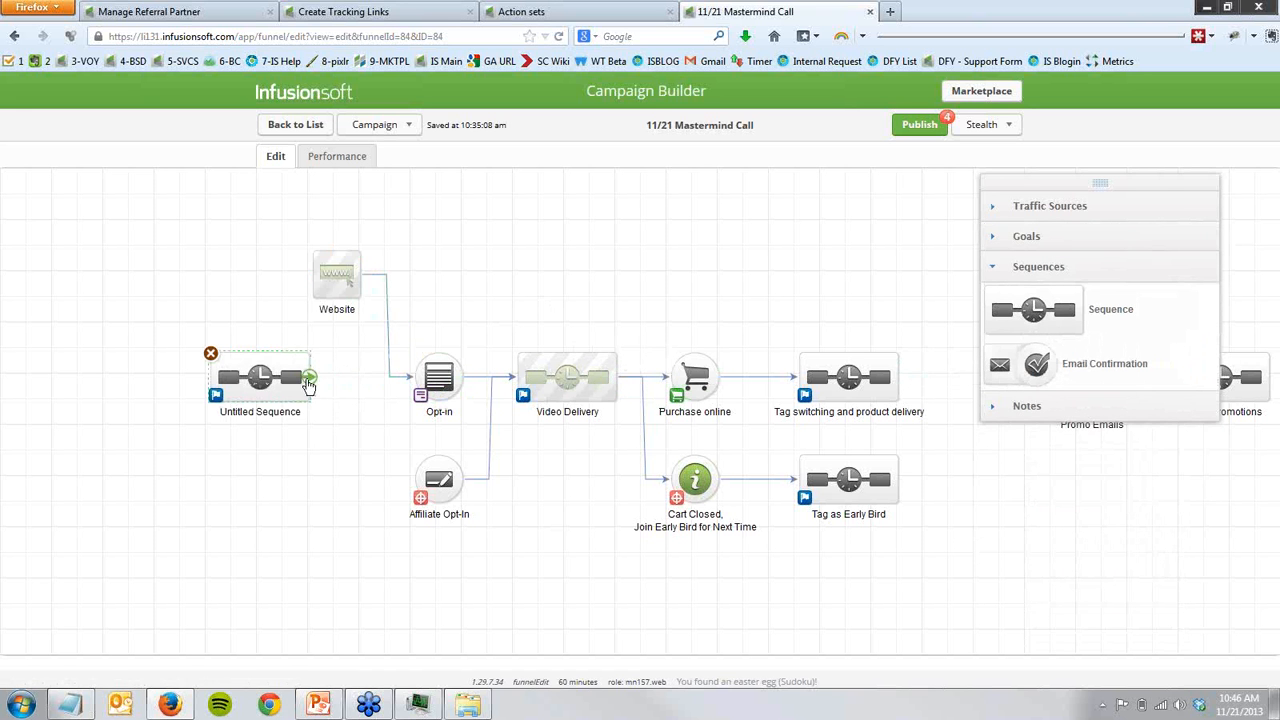
{"action": "left_click_drag", "start_coordinate": [337, 287], "coordinate": [437, 378]}
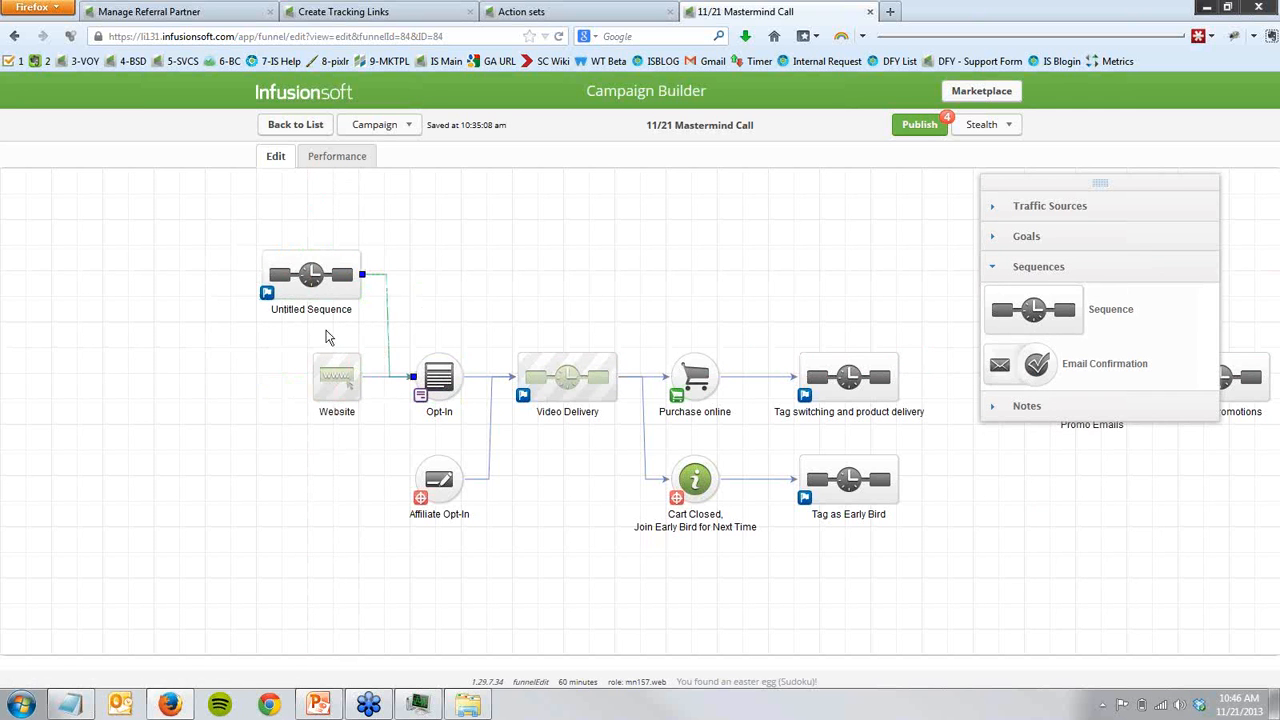
- Rename the new sequence as Invite Sequence
{"action": "double_click", "coordinate": [302, 312]}
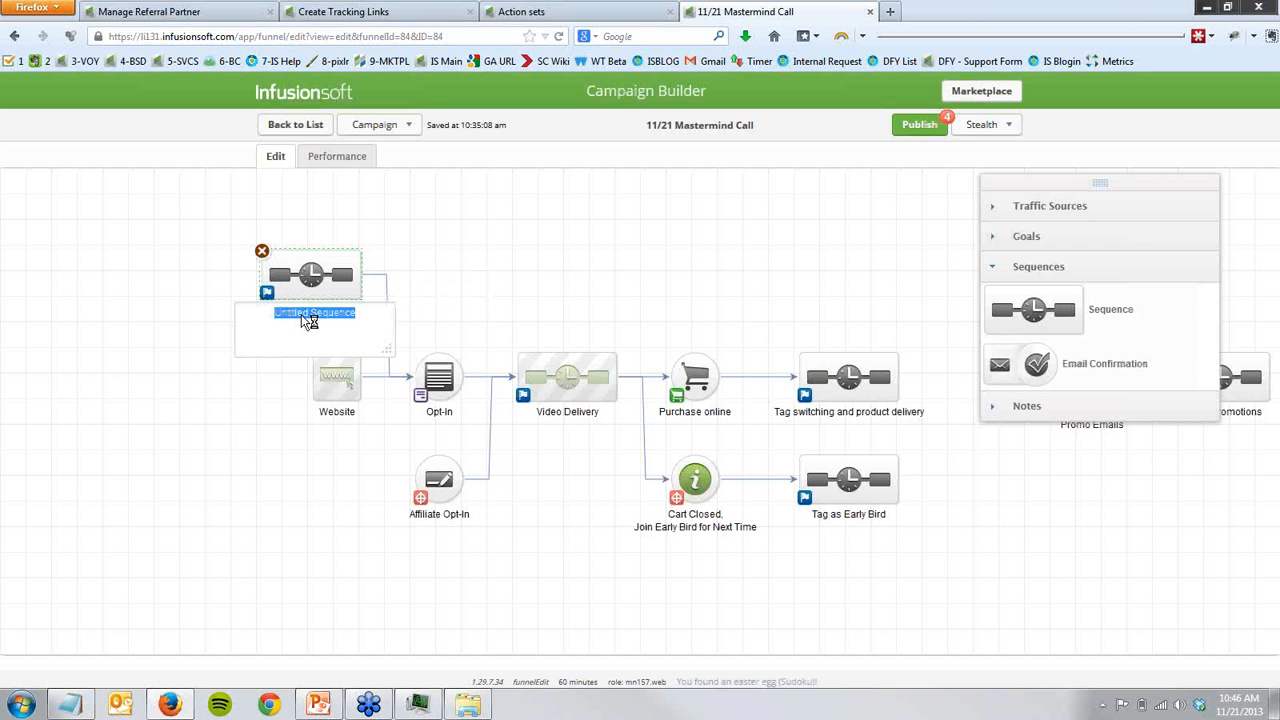
{"action": "type", "text": "Invite Sequence"}
- Add an Existing List traffic source leading into Invite Sequence, and remove the connection from Invite Sequence to Opt-In
{"action": "left_click", "coordinate": [990, 207]}
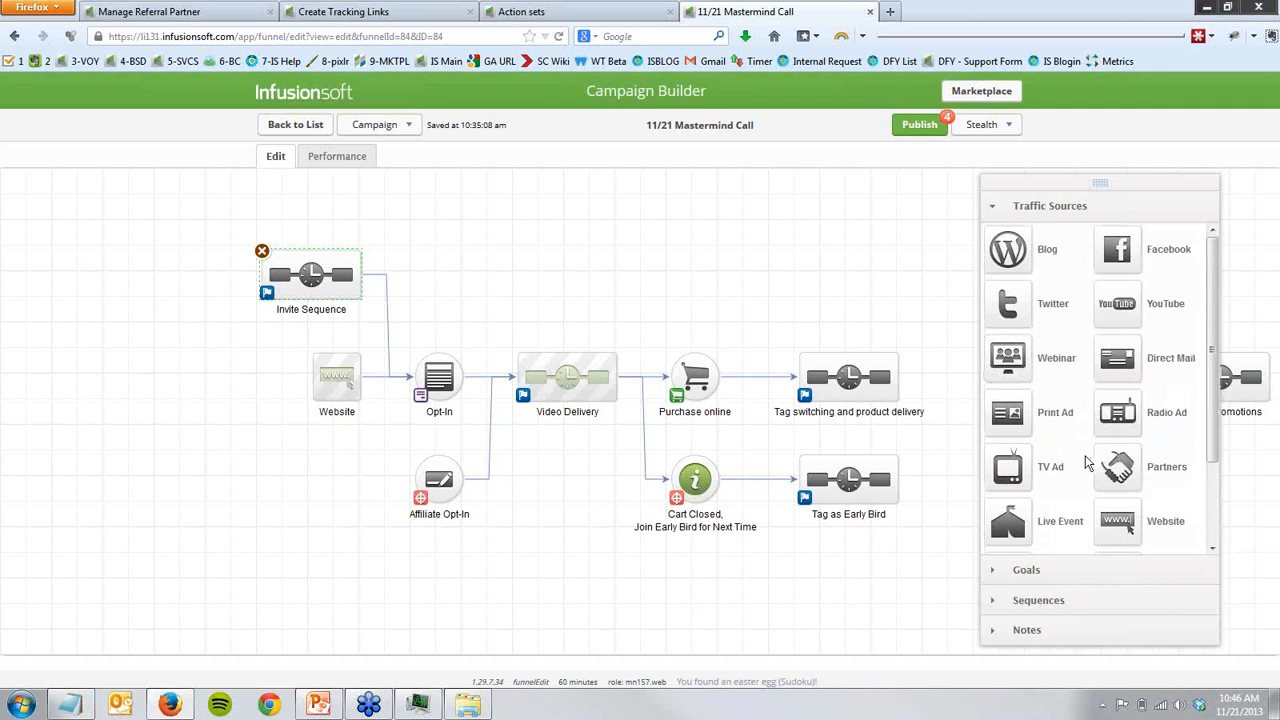
{"action": "scroll", "coordinate": [1087, 463], "scroll_direction": "down", "scroll_amount": 3}
{"action": "left_click_drag", "start_coordinate": [1120, 470], "coordinate": [160, 278]}
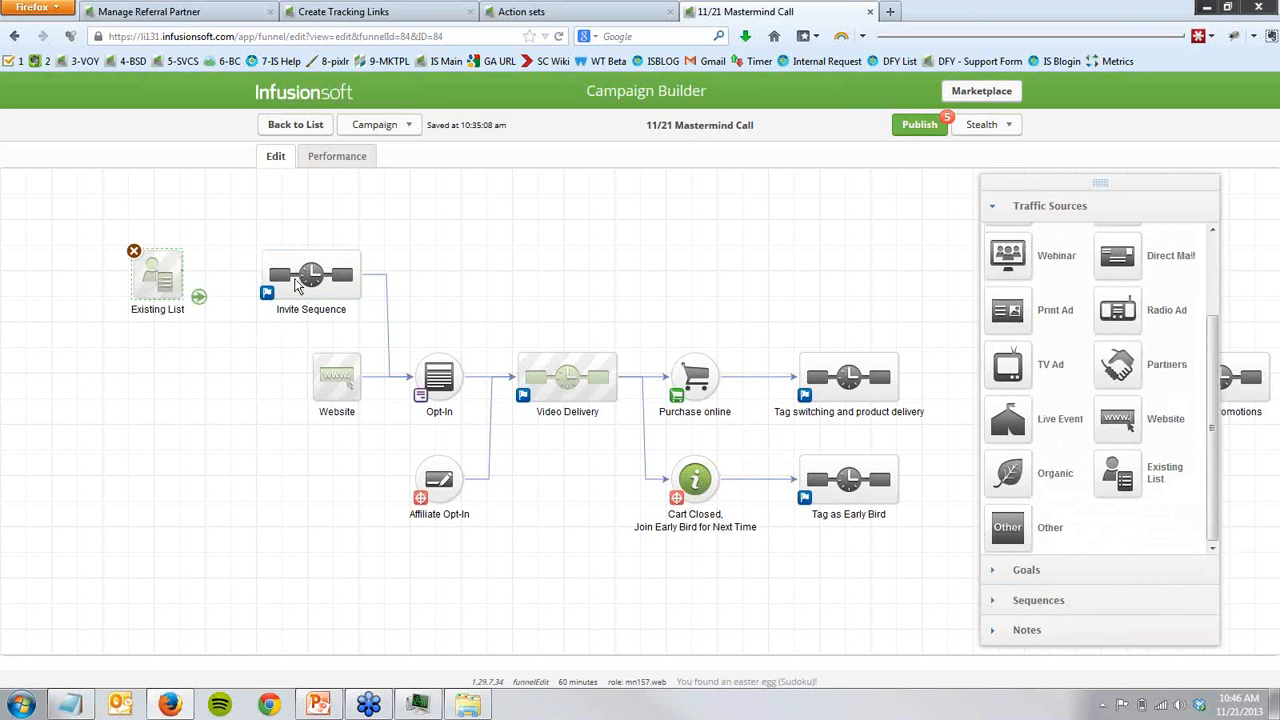
{"action": "left_click_drag", "start_coordinate": [297, 285], "coordinate": [300, 282]}
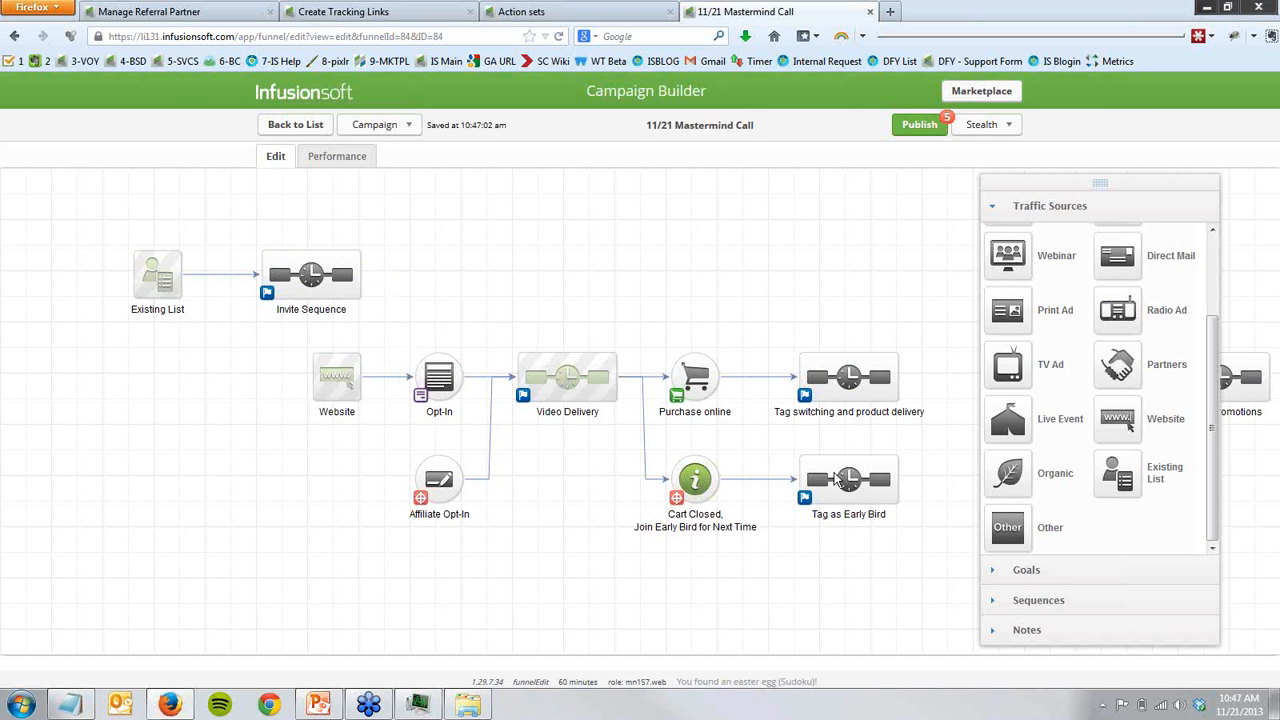
- Add an Indicate interest goal between Invite Sequence and Video Delivery, and name it "Send me the first video please!"
{"action": "left_click", "coordinate": [1050, 572]}
{"action": "mouse_move", "coordinate": [1012, 548]}
{"action": "left_mouse_down"}
{"action": "mouse_move", "coordinate": [533, 320]}
{"action": "mouse_move", "coordinate": [448, 300]}
{"action": "mouse_move", "coordinate": [430, 276]}
{"action": "mouse_move", "coordinate": [541, 360]}
{"action": "mouse_move", "coordinate": [527, 352]}
{"action": "left_mouse_up"}
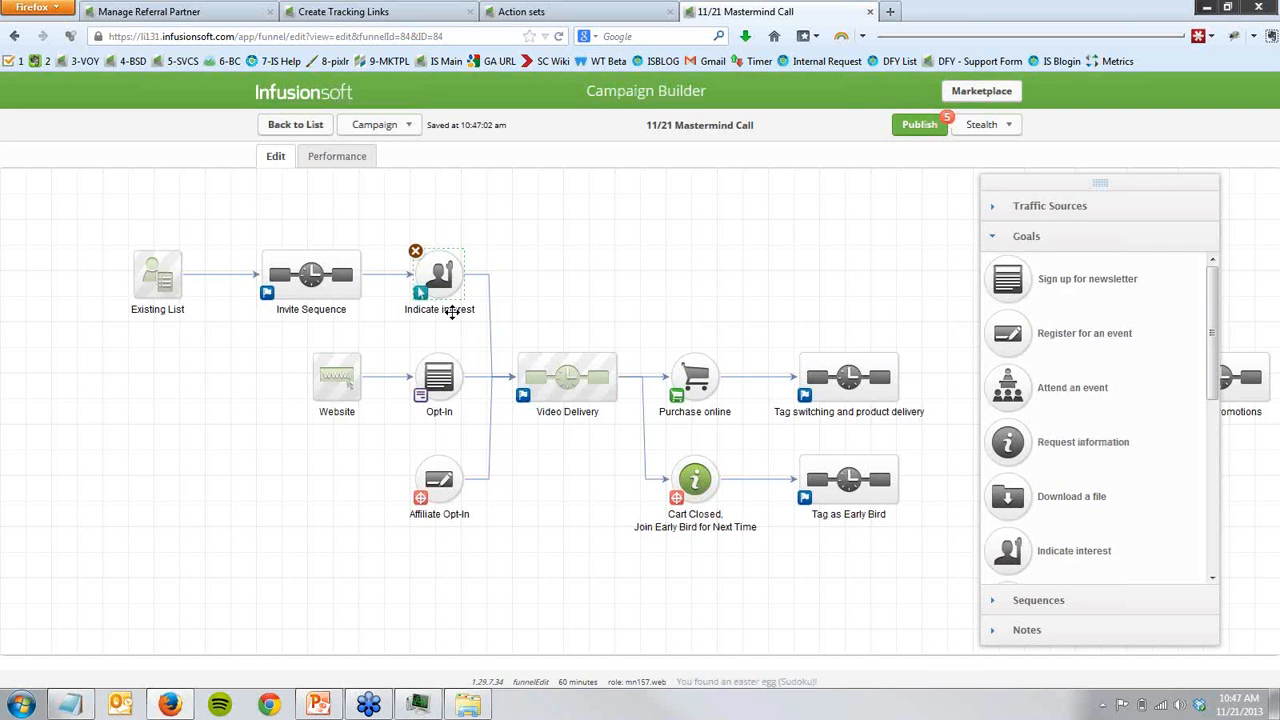
{"action": "double_click", "coordinate": [453, 312]}
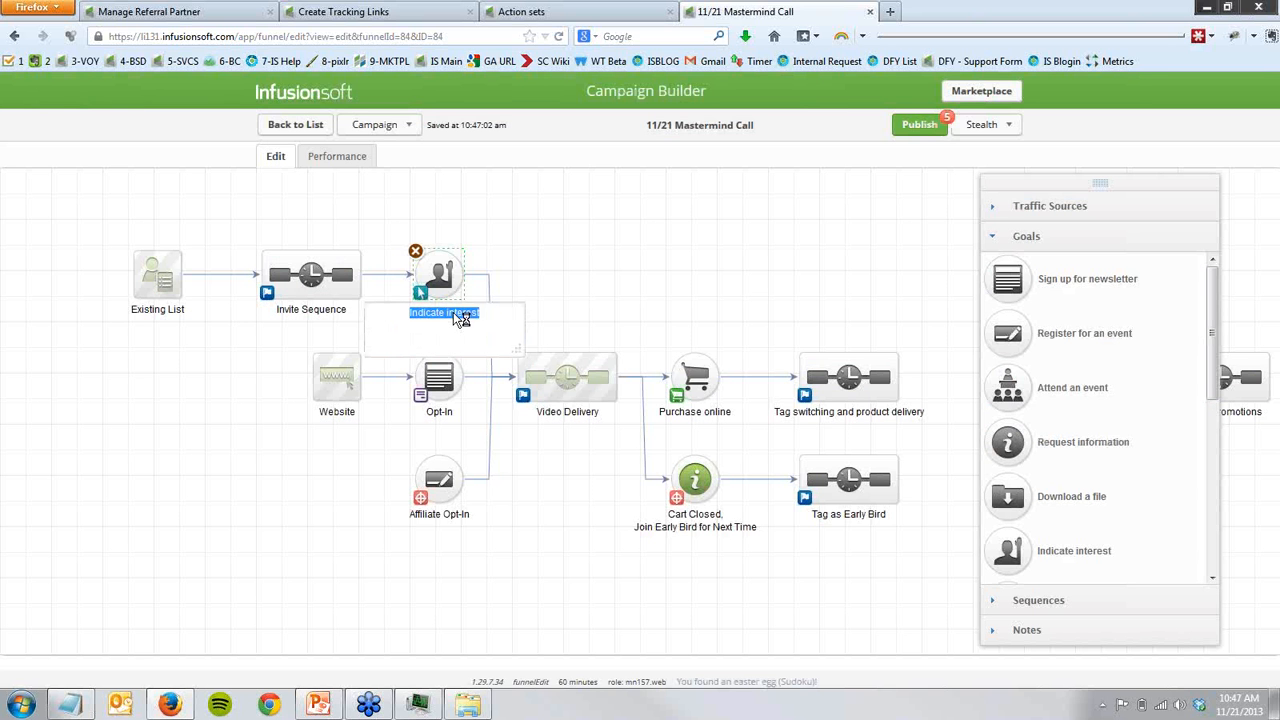
{"action": "type", "text": "Send me tne first video please!"}
{"action": "key", "text": "Return"}
- Move Invite Sequence closer to Existing List and place the Website source directly below Existing List
{"action": "mouse_move", "coordinate": [309, 283]}
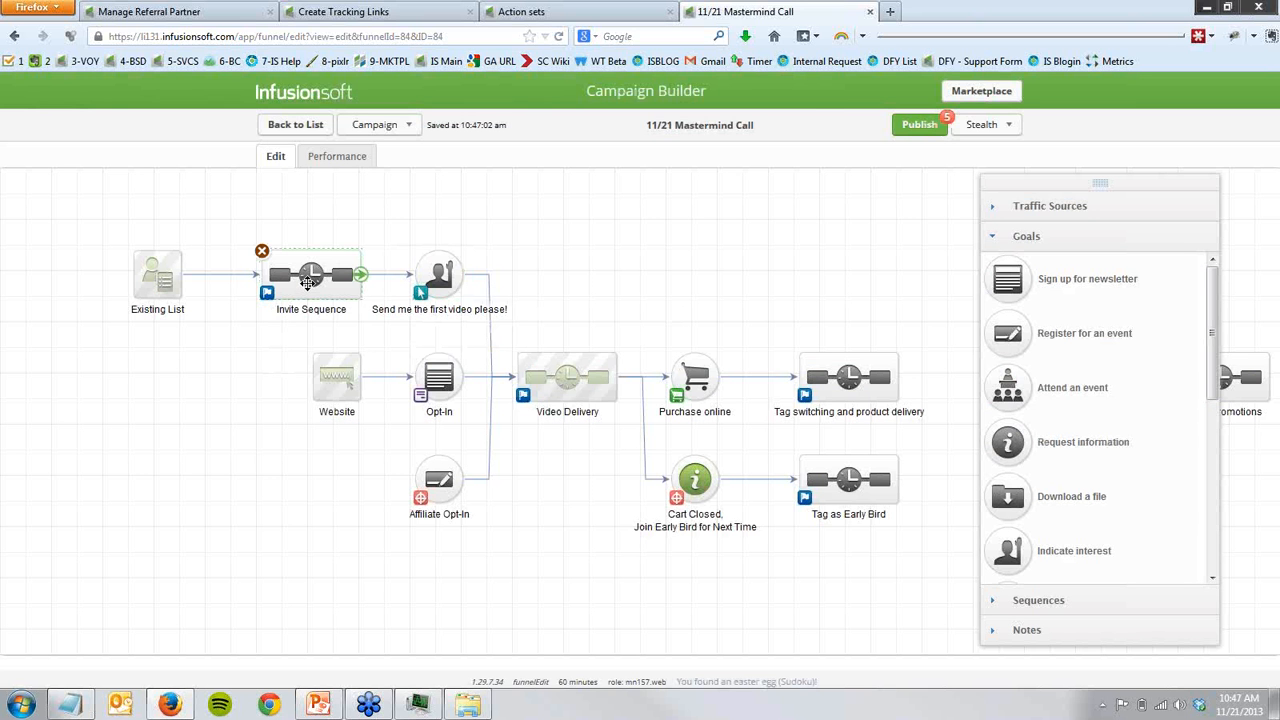
{"action": "mouse_move", "coordinate": [408, 278]}
{"action": "left_click_drag", "start_coordinate": [313, 272], "coordinate": [287, 274]}
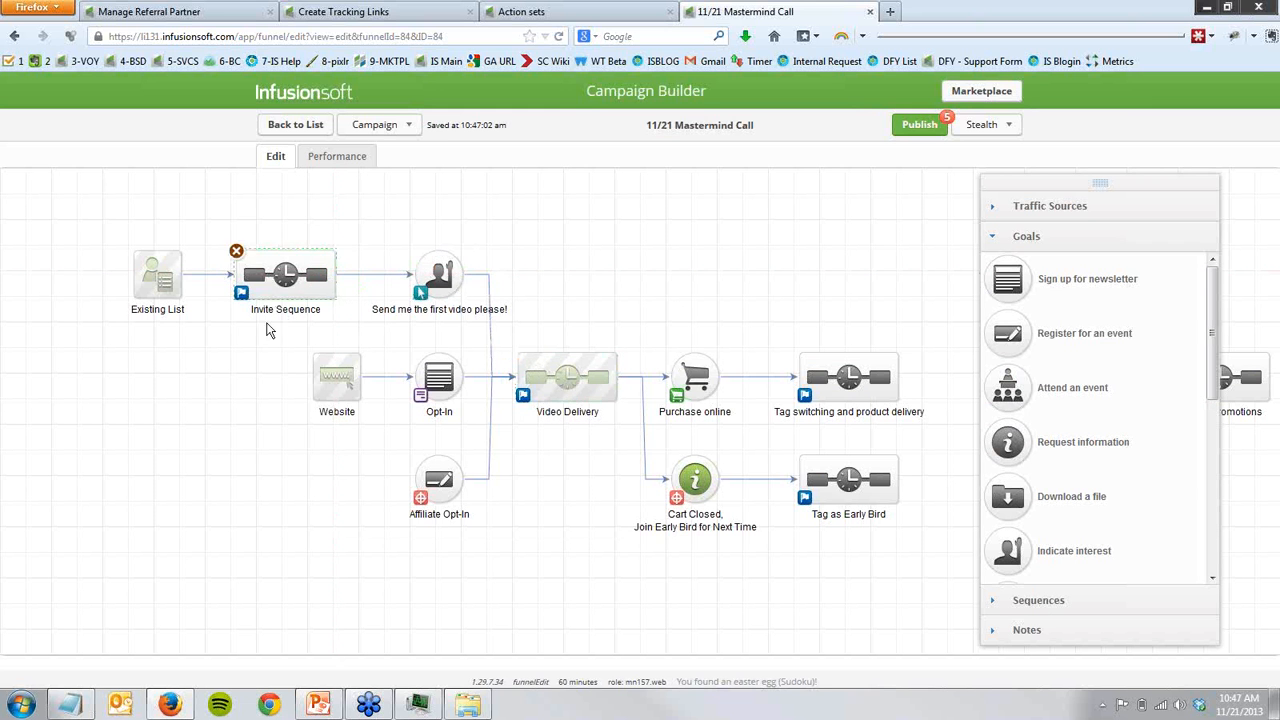
{"action": "left_click_drag", "start_coordinate": [95, 219], "coordinate": [542, 333]}
{"action": "left_click", "coordinate": [345, 385]}
{"action": "left_click_drag", "start_coordinate": [173, 389], "coordinate": [163, 382]}
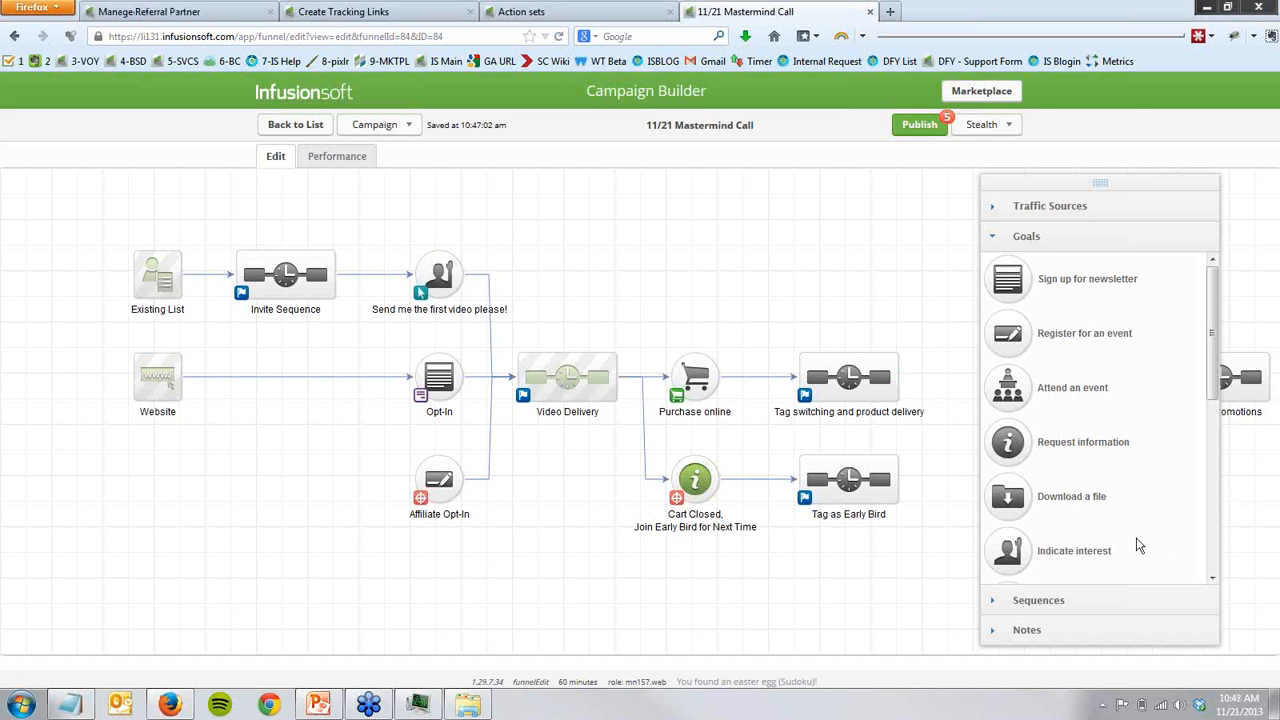
- Go back to the Create Tracking Links page and examine the first part of the 4 Video Launch Opt In tracking link
{"action": "left_click_drag", "start_coordinate": [528, 604], "coordinate": [504, 613]}
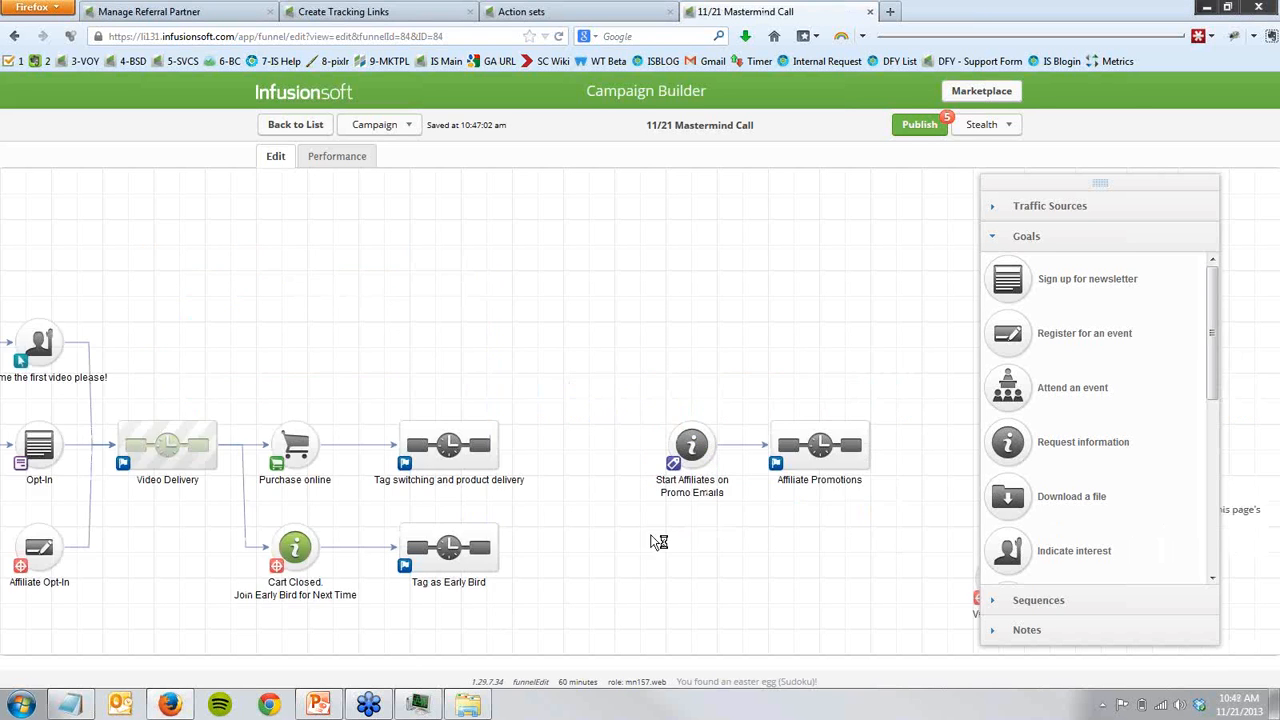
{"action": "left_click", "coordinate": [338, 14]}
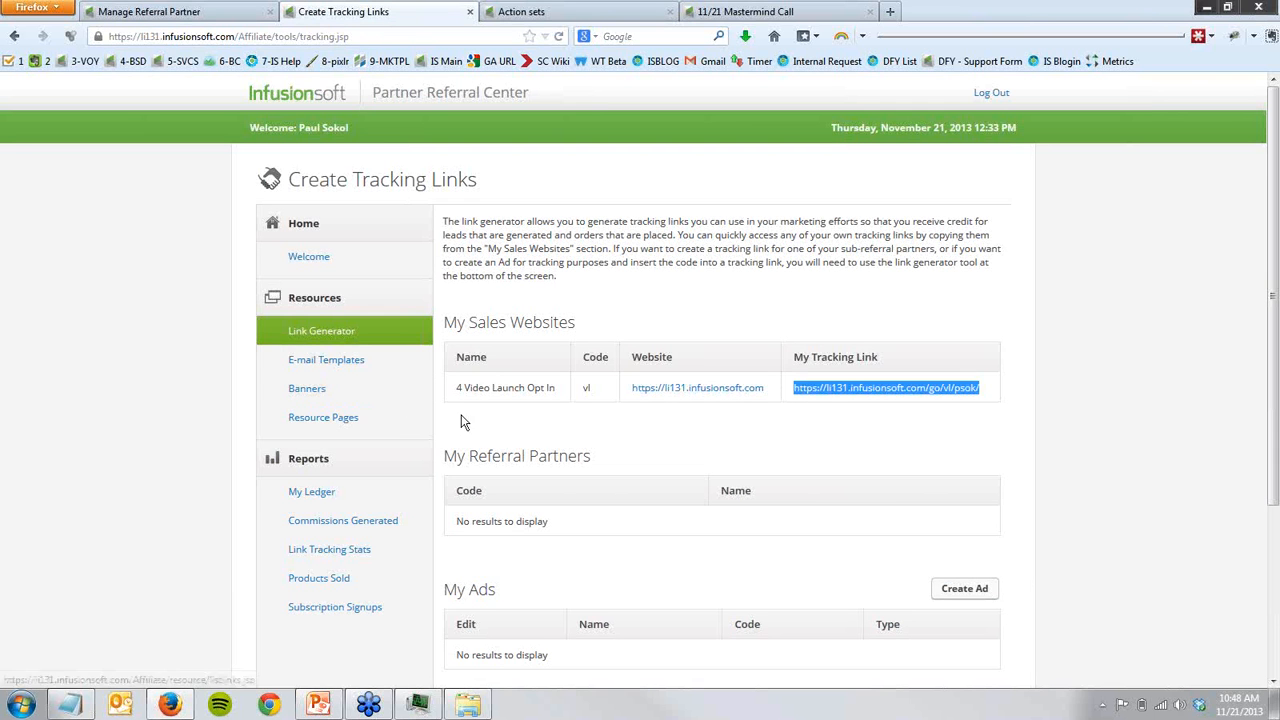
{"action": "left_click", "coordinate": [598, 432]}
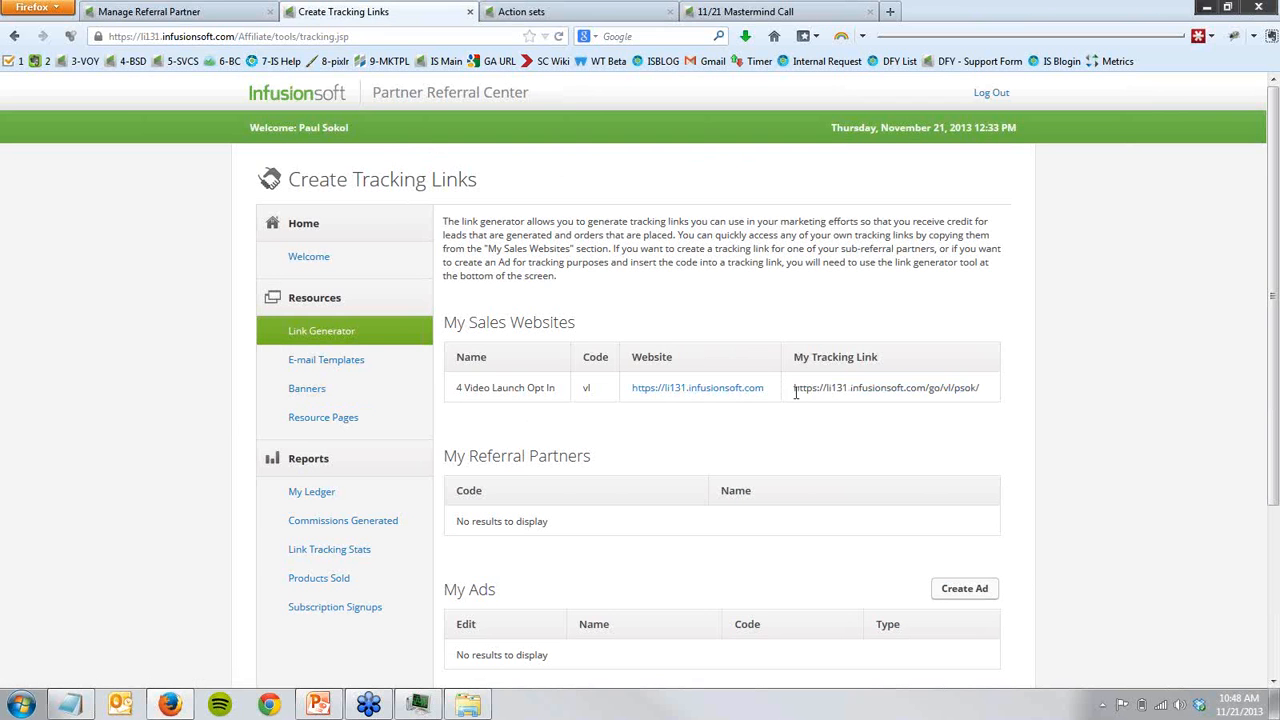
{"action": "left_click_drag", "start_coordinate": [796, 392], "coordinate": [944, 392]}
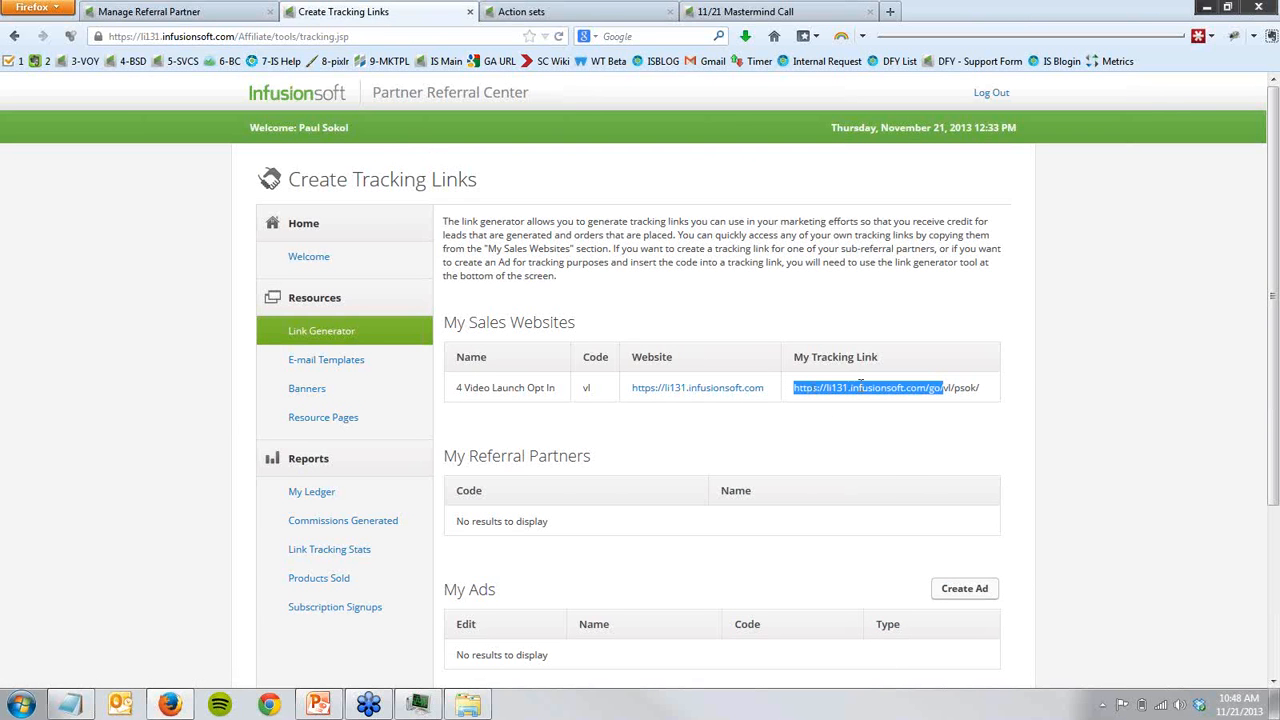
{"action": "left_click", "coordinate": [946, 388]}
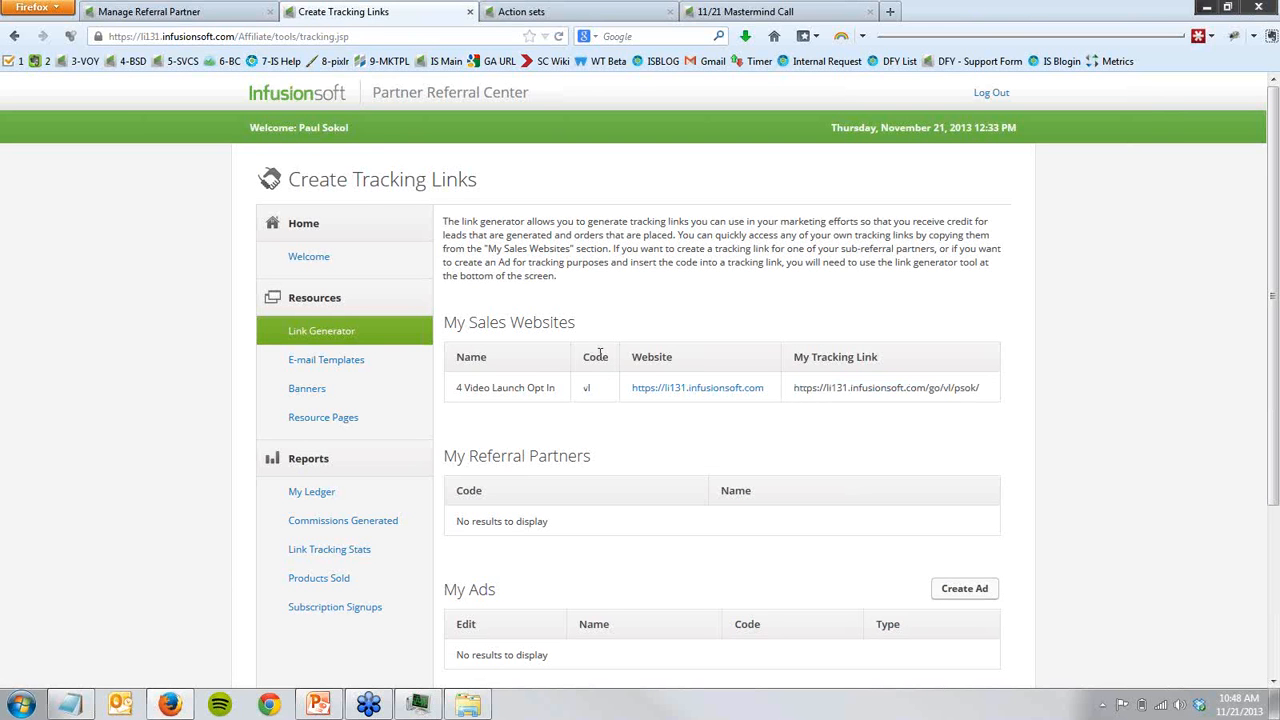
- Point out the vl code and tracking link, and open the 4 Video Launch Opt In website in a new browser tab
{"action": "left_click_drag", "start_coordinate": [595, 387], "coordinate": [580, 394]}
{"action": "left_click", "coordinate": [576, 394]}
{"action": "left_click_drag", "start_coordinate": [827, 388], "coordinate": [854, 389]}
{"action": "left_click", "coordinate": [851, 411]}
{"action": "middle_click", "coordinate": [690, 390]}
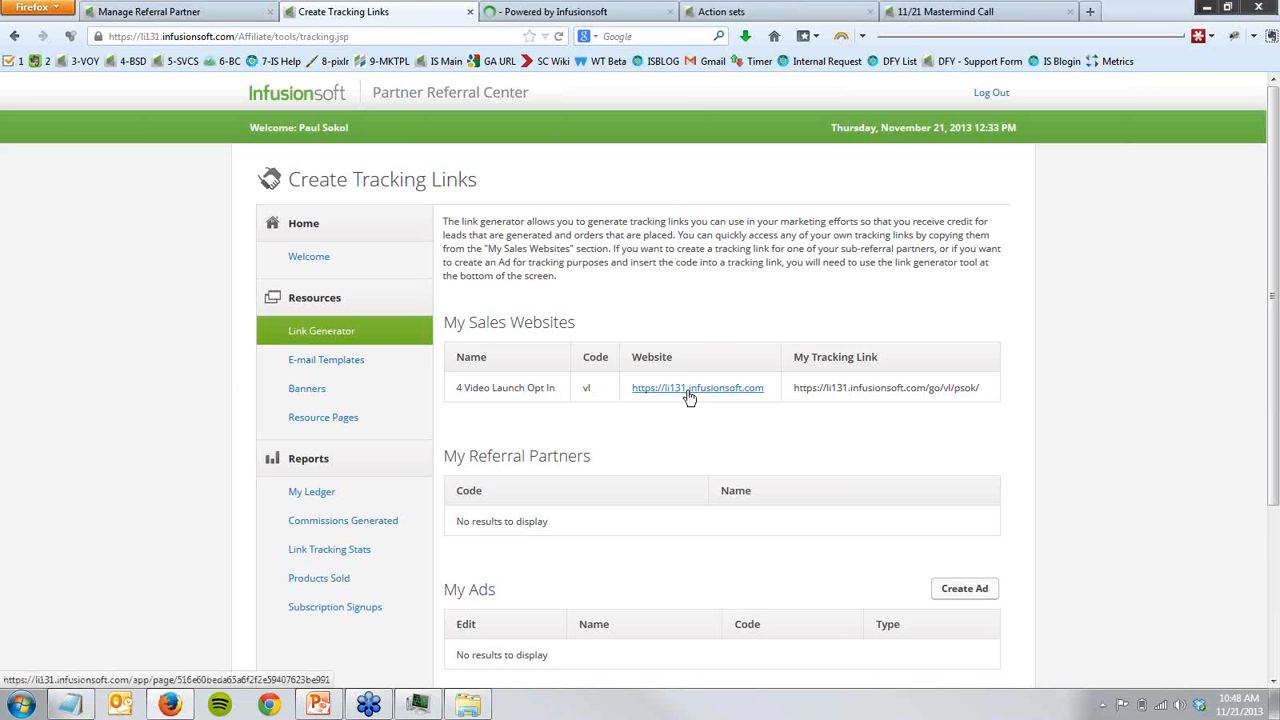
- Review the hosted opt-in page, close it, and highlight the partner code in the 4 Video Launch Opt In tracking link
{"action": "left_click", "coordinate": [608, 13]}
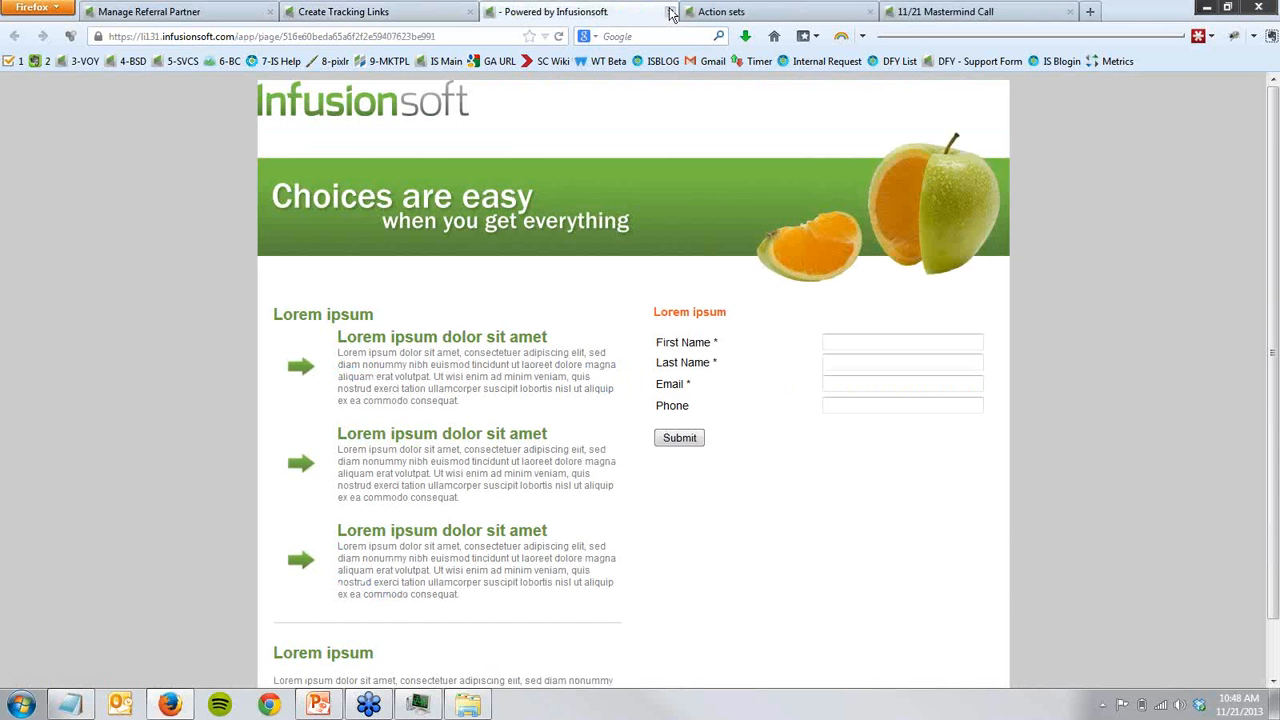
{"action": "left_click", "coordinate": [669, 12]}
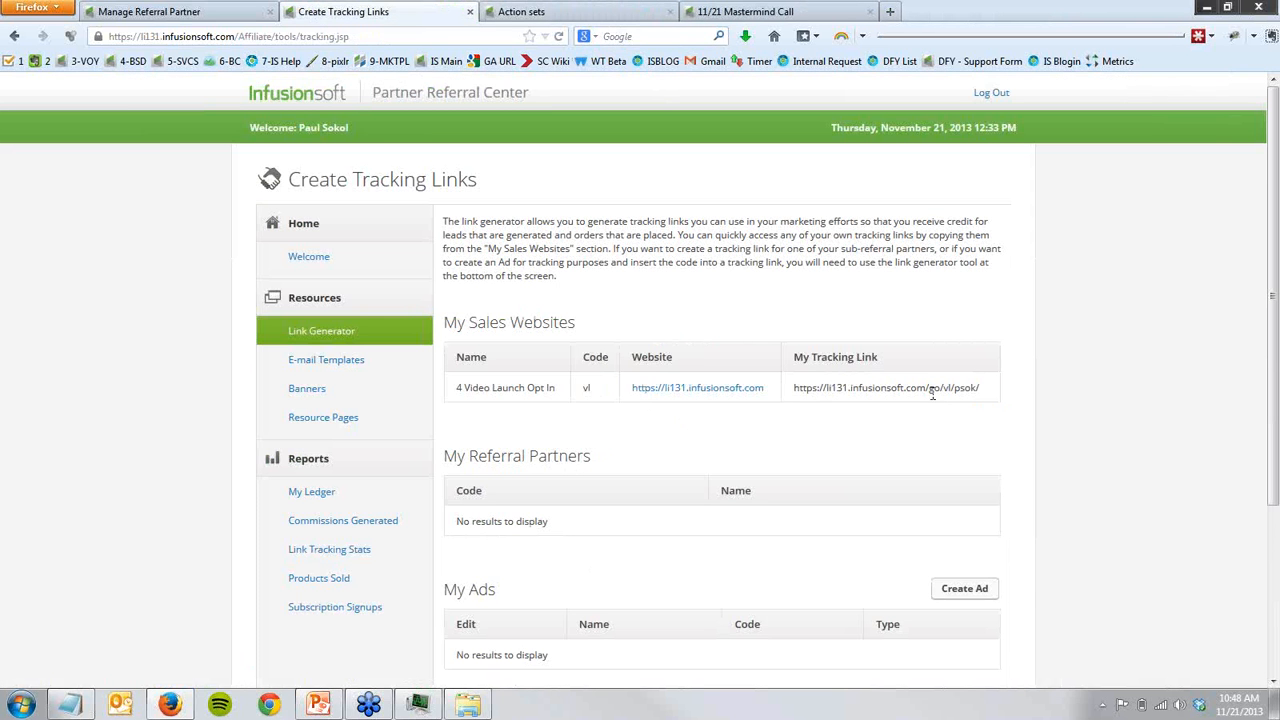
{"action": "left_click_drag", "start_coordinate": [958, 391], "coordinate": [976, 390]}
- Review the unique affiliate link in the Resource Promo 1 email of the Affiliate Promotions sequence, and return to the sequence
{"action": "left_click", "coordinate": [765, 12]}
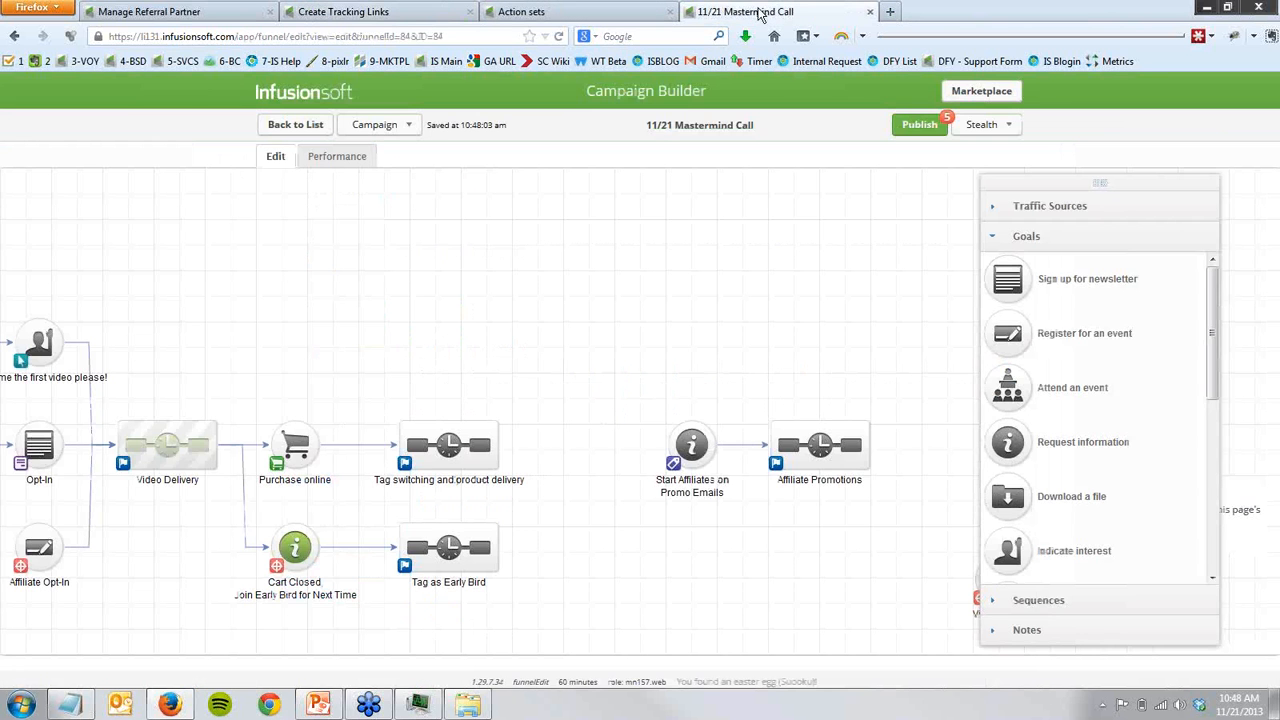
{"action": "double_click", "coordinate": [849, 454]}
{"action": "double_click", "coordinate": [205, 247]}
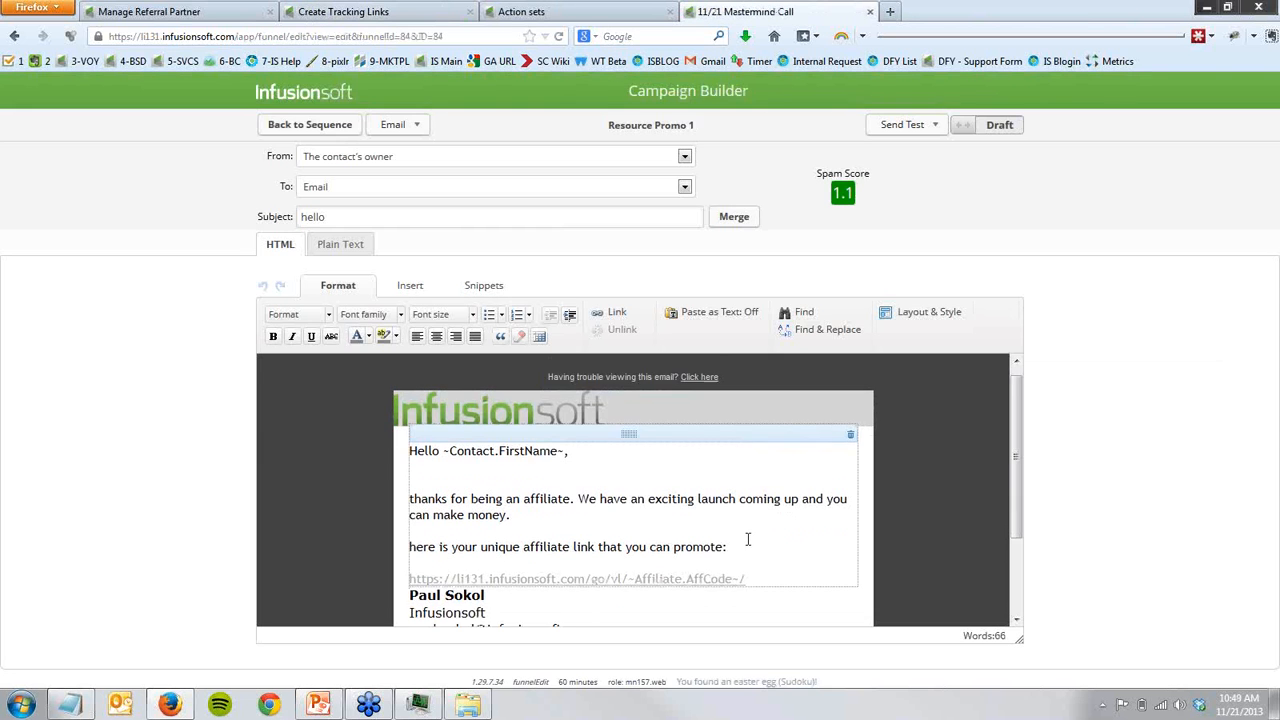
{"action": "scroll", "coordinate": [747, 540], "scroll_direction": "down", "scroll_amount": 1}
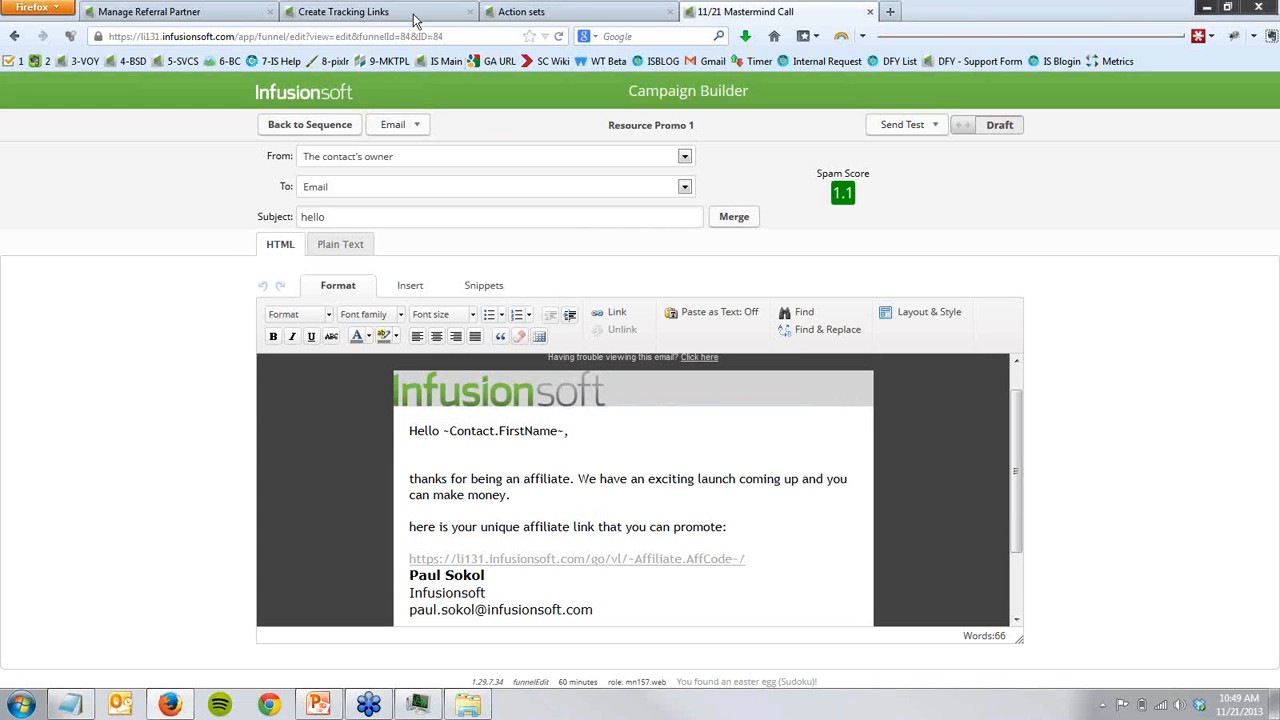
{"action": "left_click", "coordinate": [183, 14]}
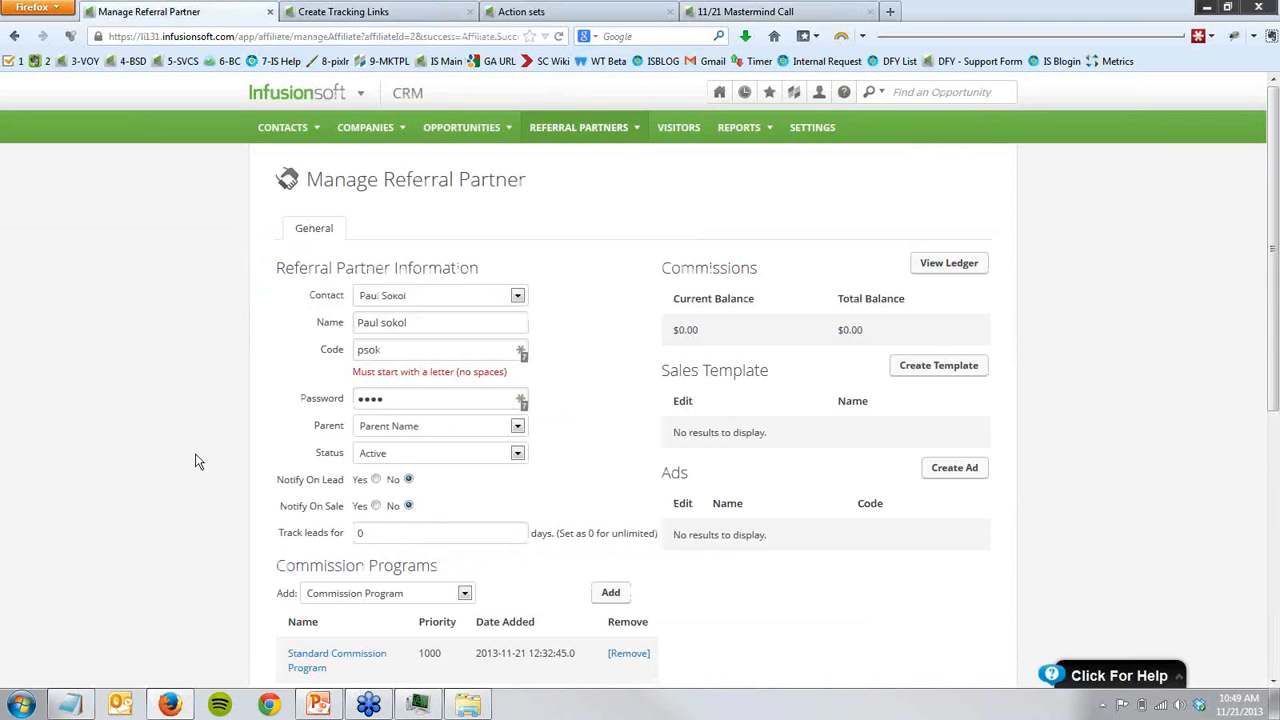
{"action": "left_click", "coordinate": [760, 12]}
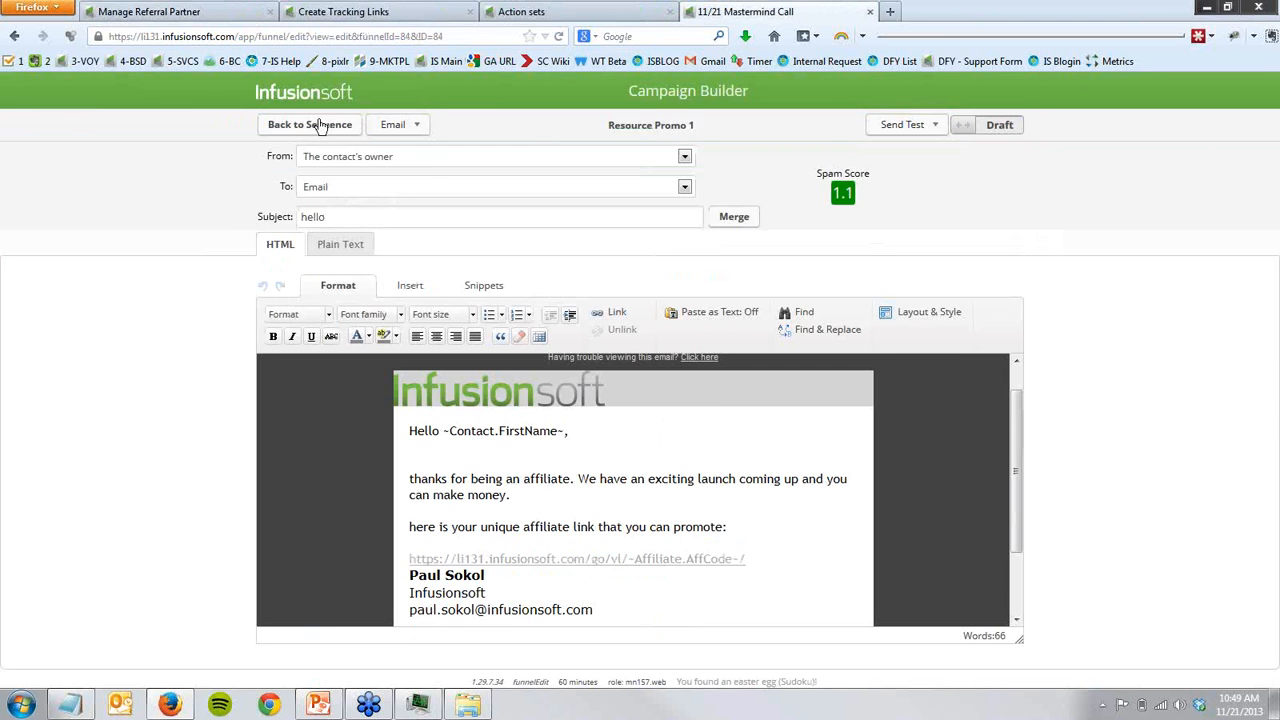
{"action": "left_click", "coordinate": [310, 125]}
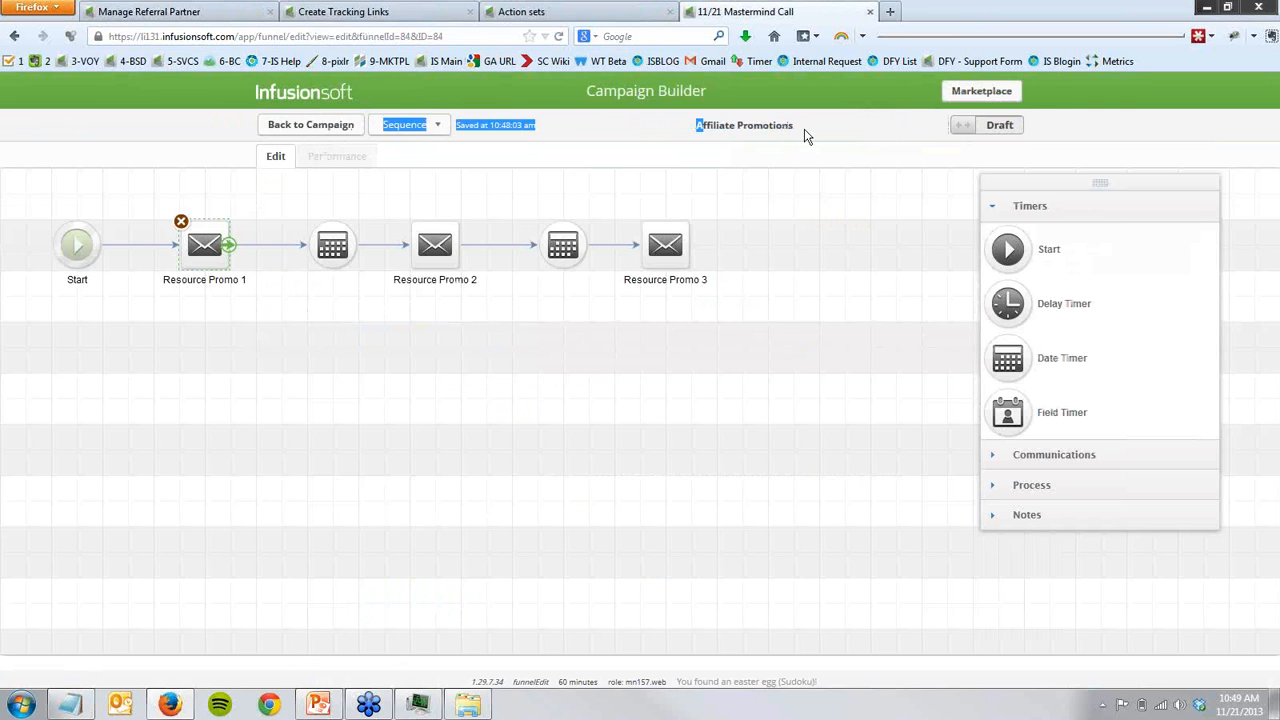
- Compare the code and commission program on the Manage Referral Partner page with the tracking link on the Create Tracking Links page
{"action": "left_click", "coordinate": [208, 13]}
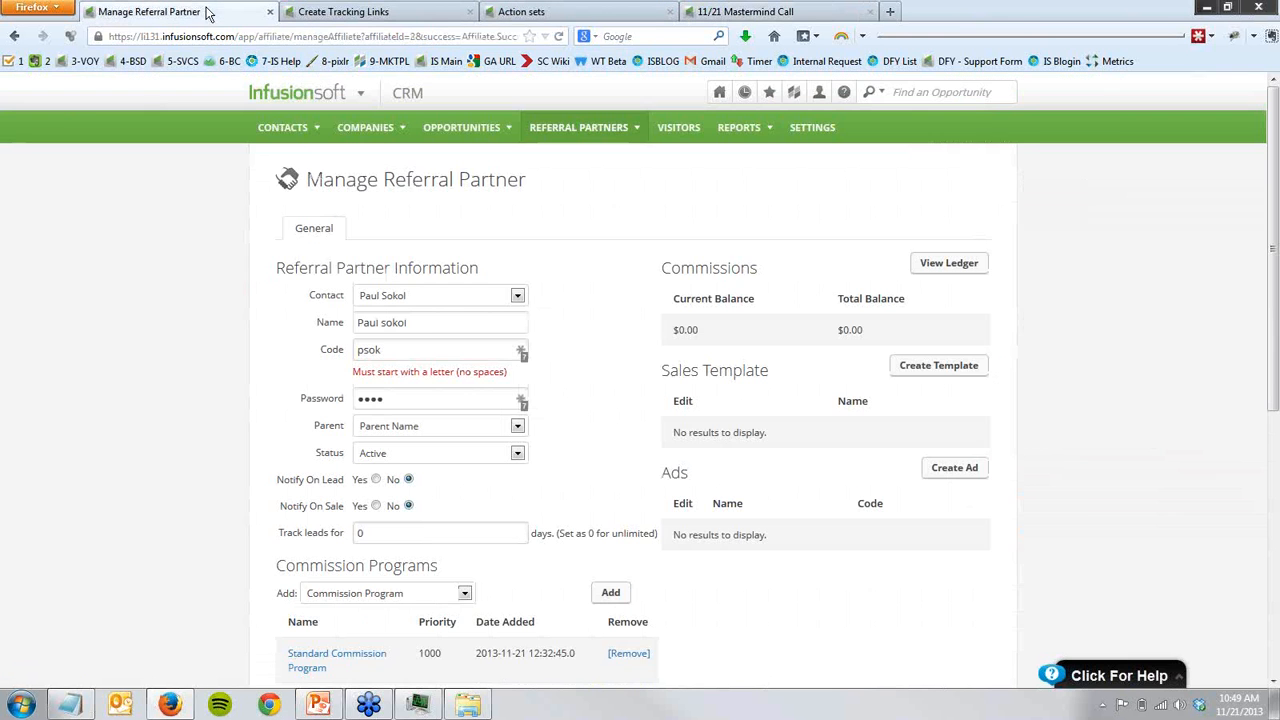
{"action": "left_click", "coordinate": [305, 14]}
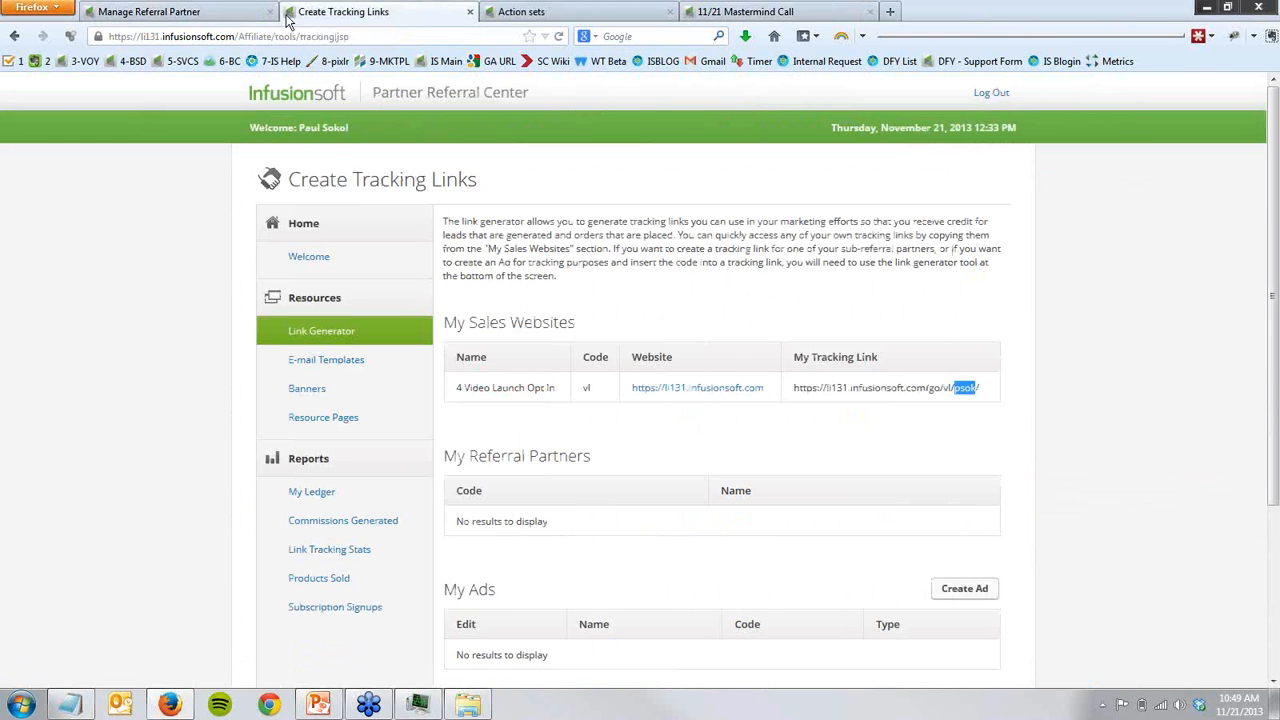
{"action": "left_click", "coordinate": [203, 14]}
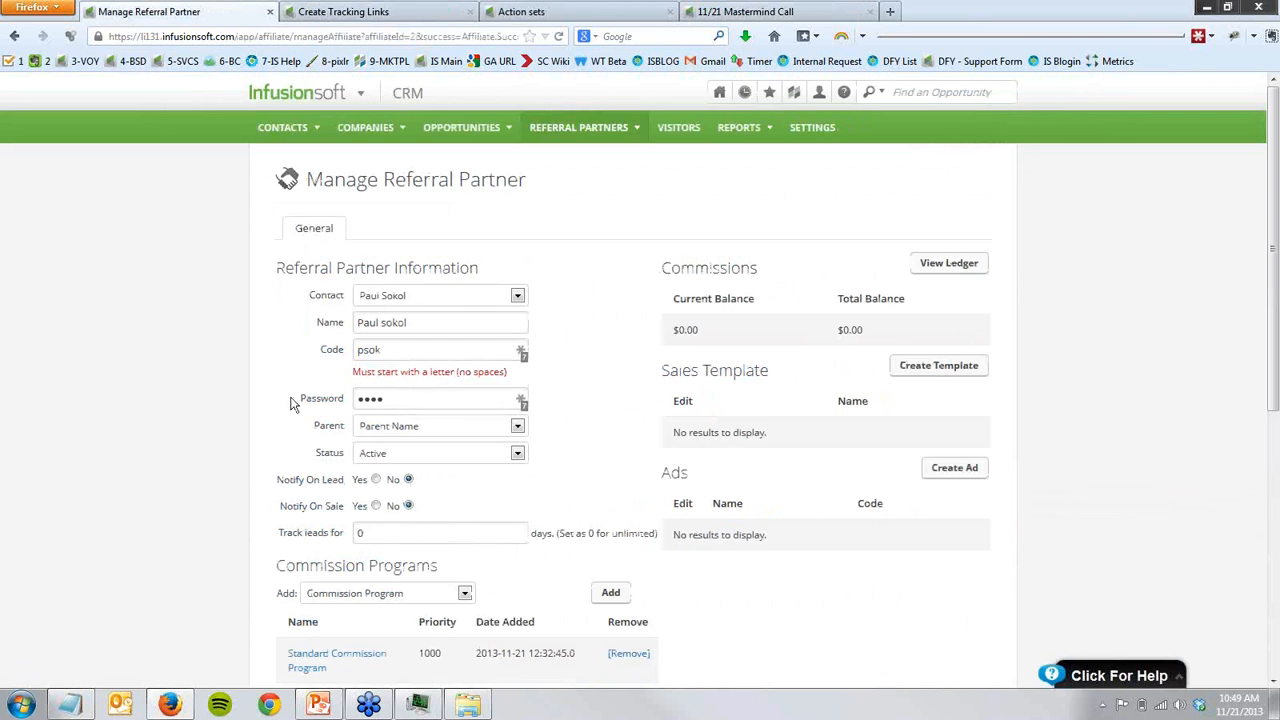
{"action": "scroll", "coordinate": [310, 600], "scroll_direction": "down", "scroll_amount": 2}
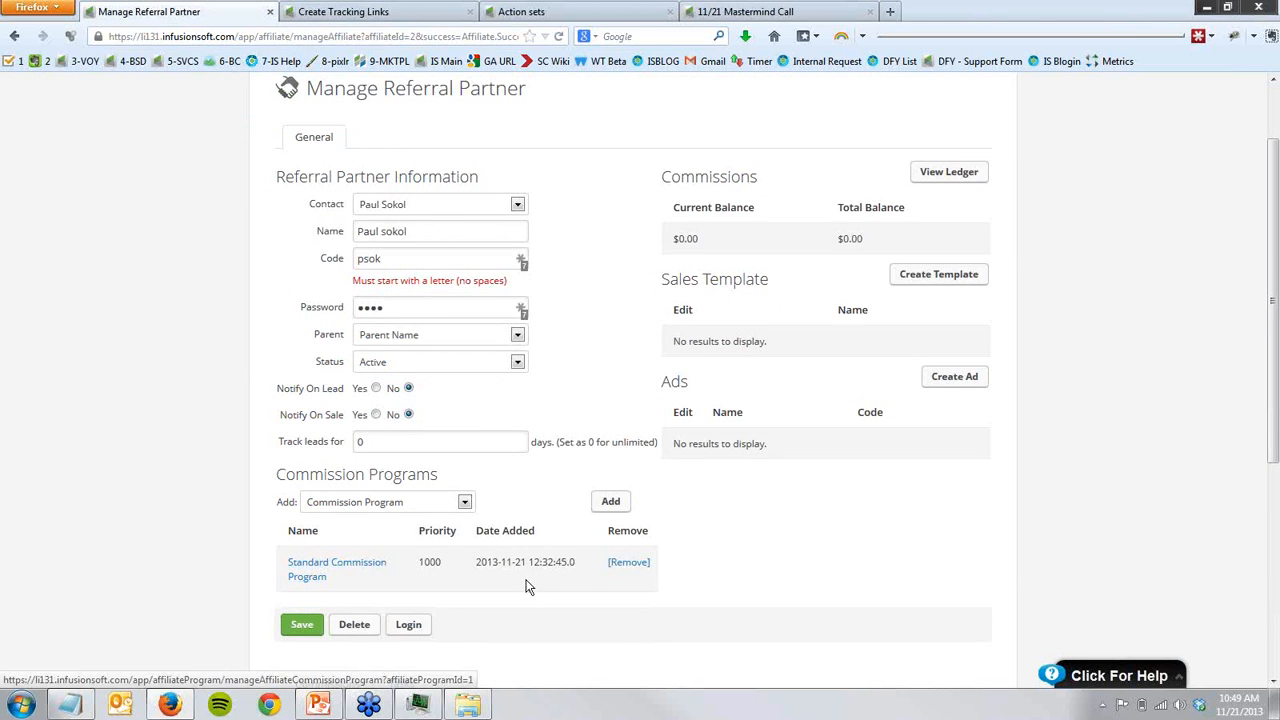
{"action": "scroll", "coordinate": [528, 587], "scroll_direction": "up", "scroll_amount": 2}
- Open the 4 Video Launch Opt In referral tracking link in a new browser tab, review its settings, and close it
{"action": "mouse_move", "coordinate": [580, 130]}
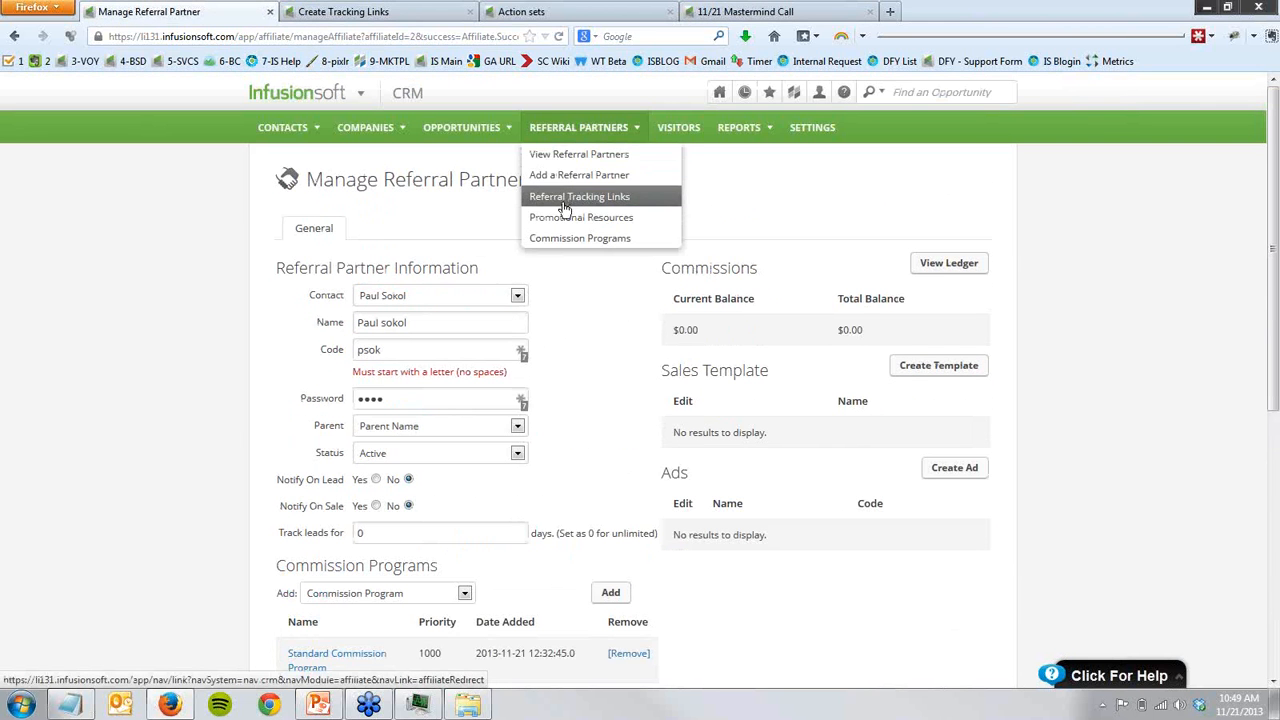
{"action": "left_click", "coordinate": [565, 197]}
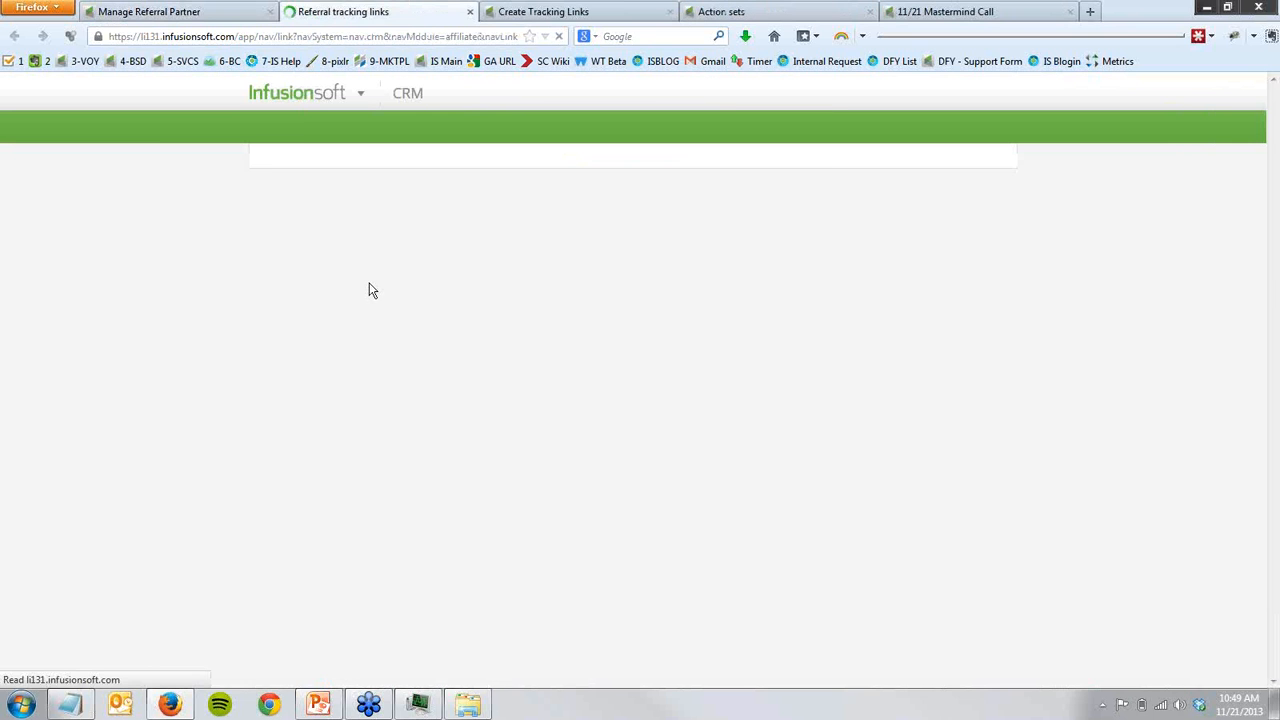
{"action": "left_click", "coordinate": [368, 350]}
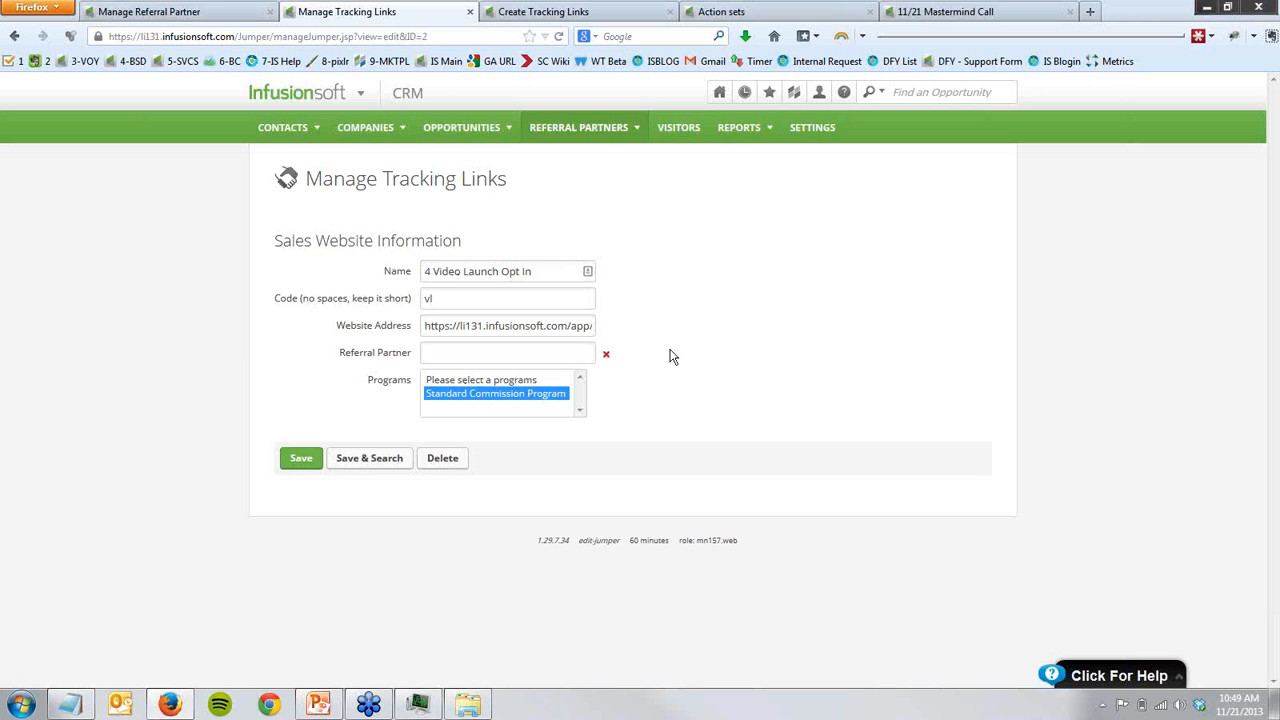
{"action": "left_click", "coordinate": [470, 11]}
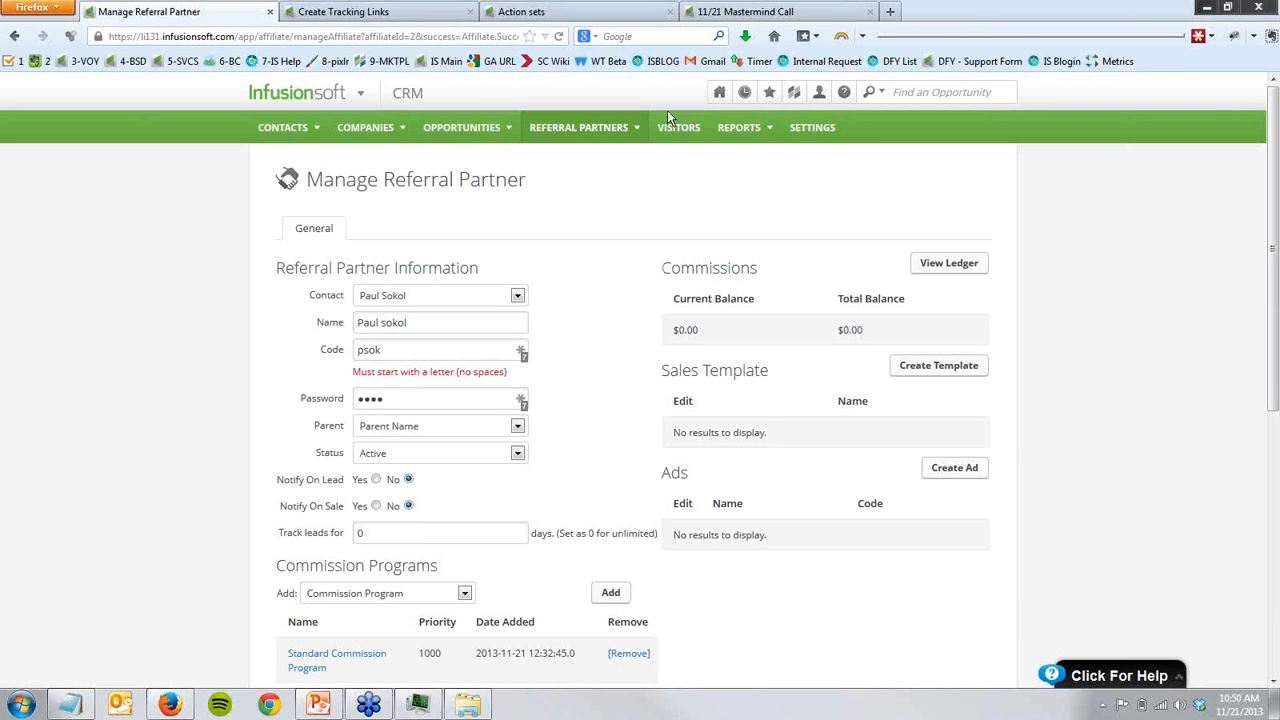
- Return to the campaign canvas and add a Sign up for newsletter goal above the launch flow, named "get membership only prices"
{"action": "left_click", "coordinate": [760, 11]}
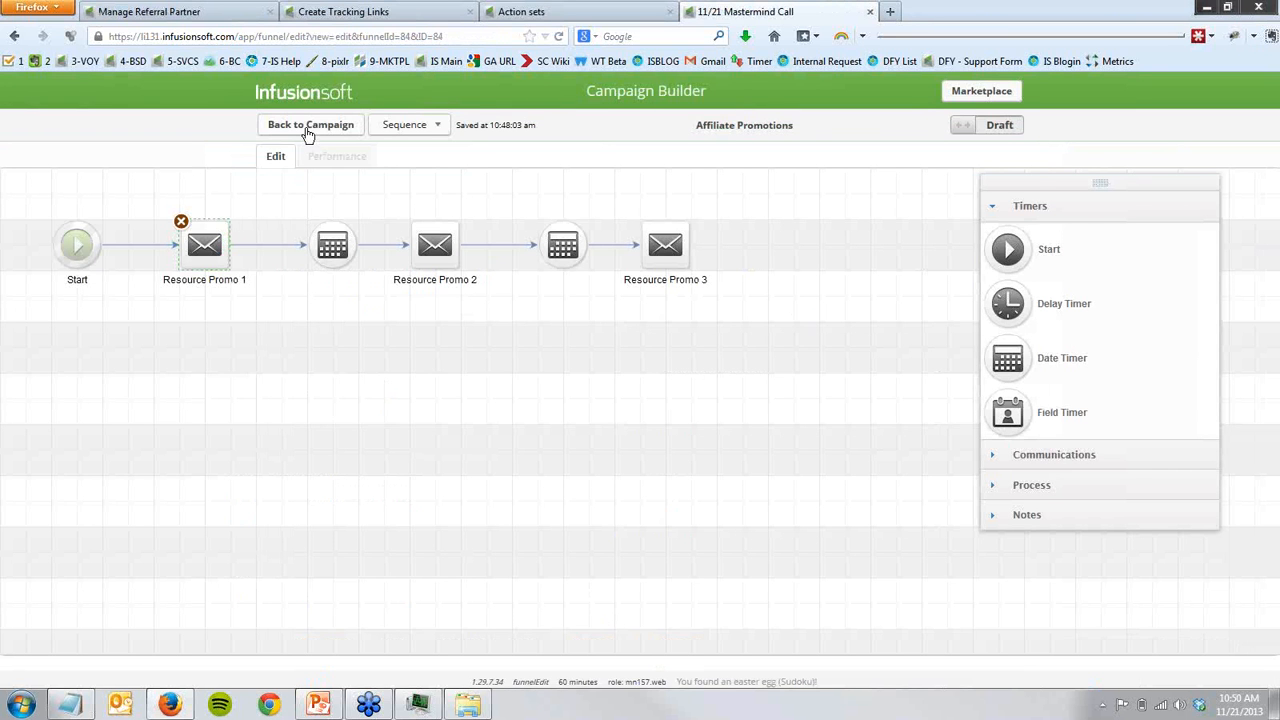
{"action": "left_click", "coordinate": [307, 133]}
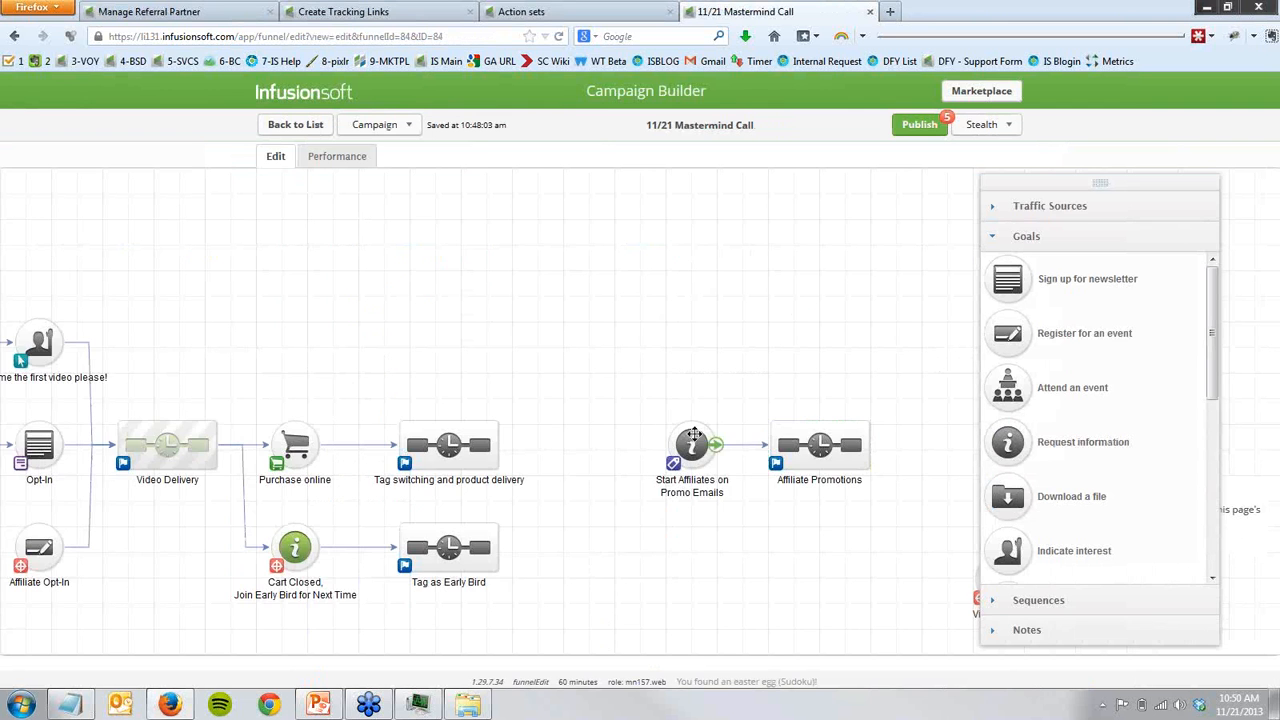
{"action": "left_click_drag", "start_coordinate": [523, 346], "coordinate": [466, 489]}
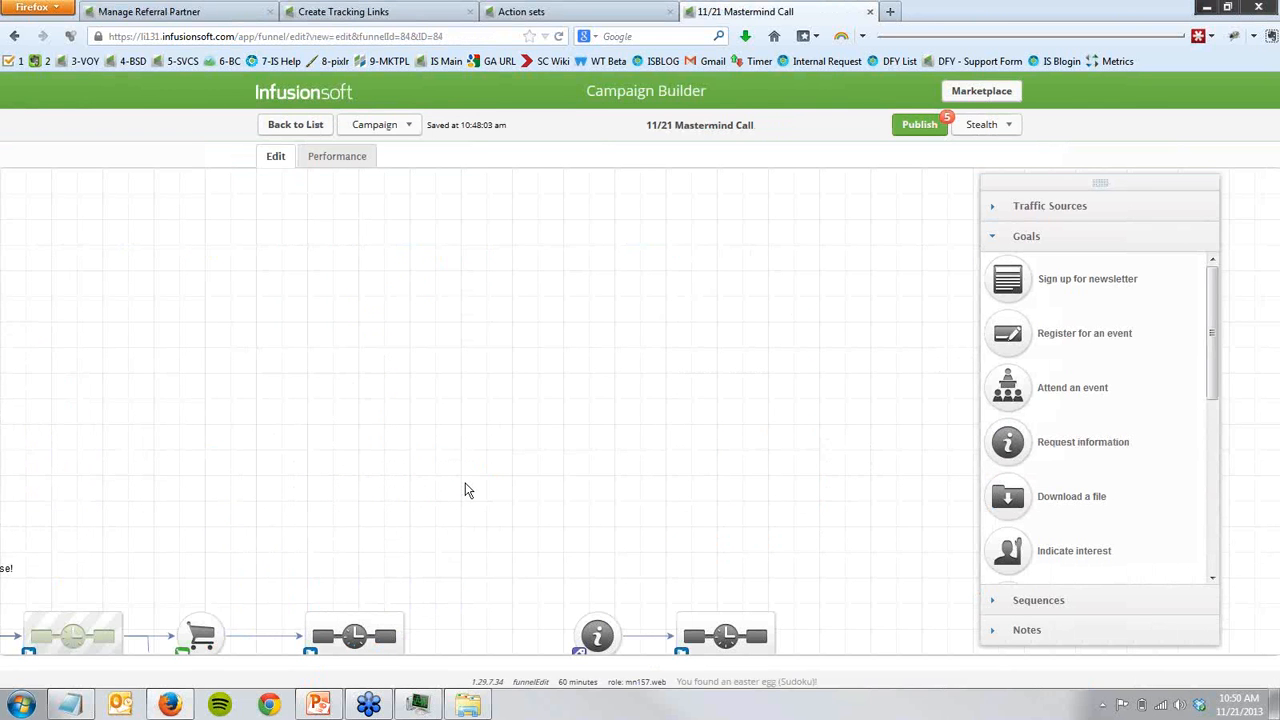
{"action": "left_click_drag", "start_coordinate": [1018, 297], "coordinate": [440, 338]}
{"action": "left_click", "coordinate": [487, 366]}
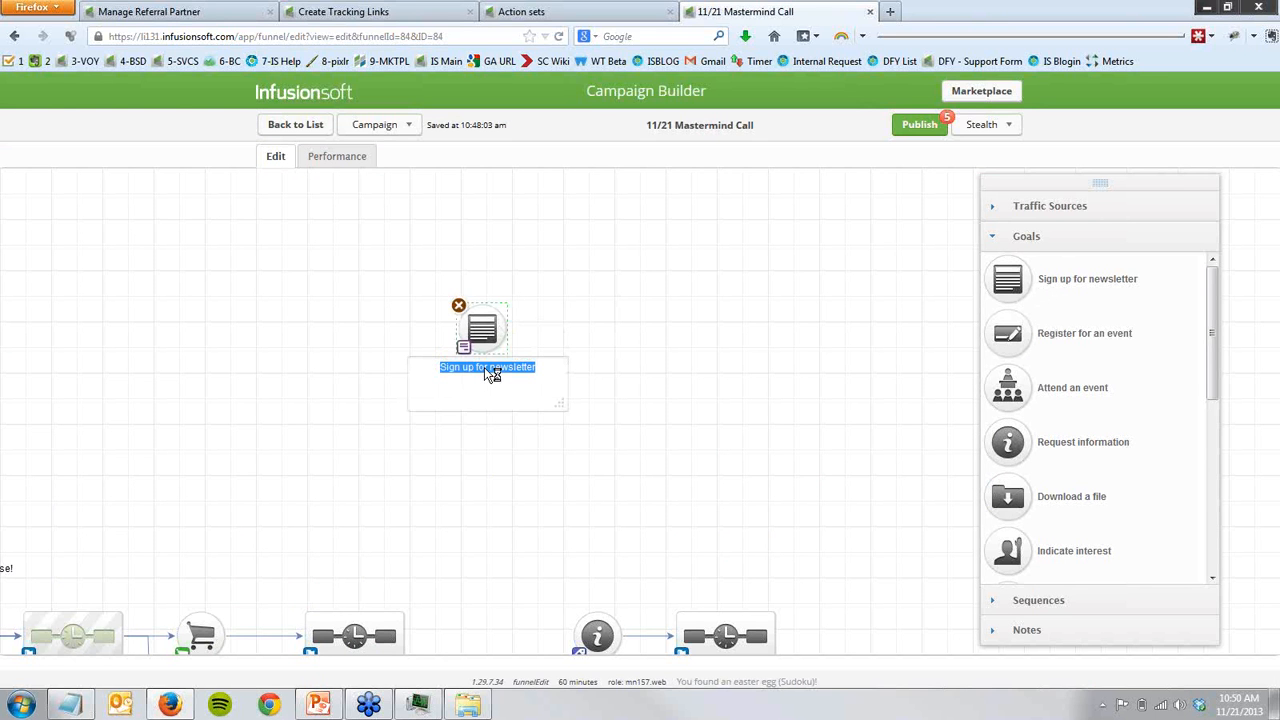
{"action": "type", "text": "get membership only prices"}
{"action": "left_click", "coordinate": [497, 467]}
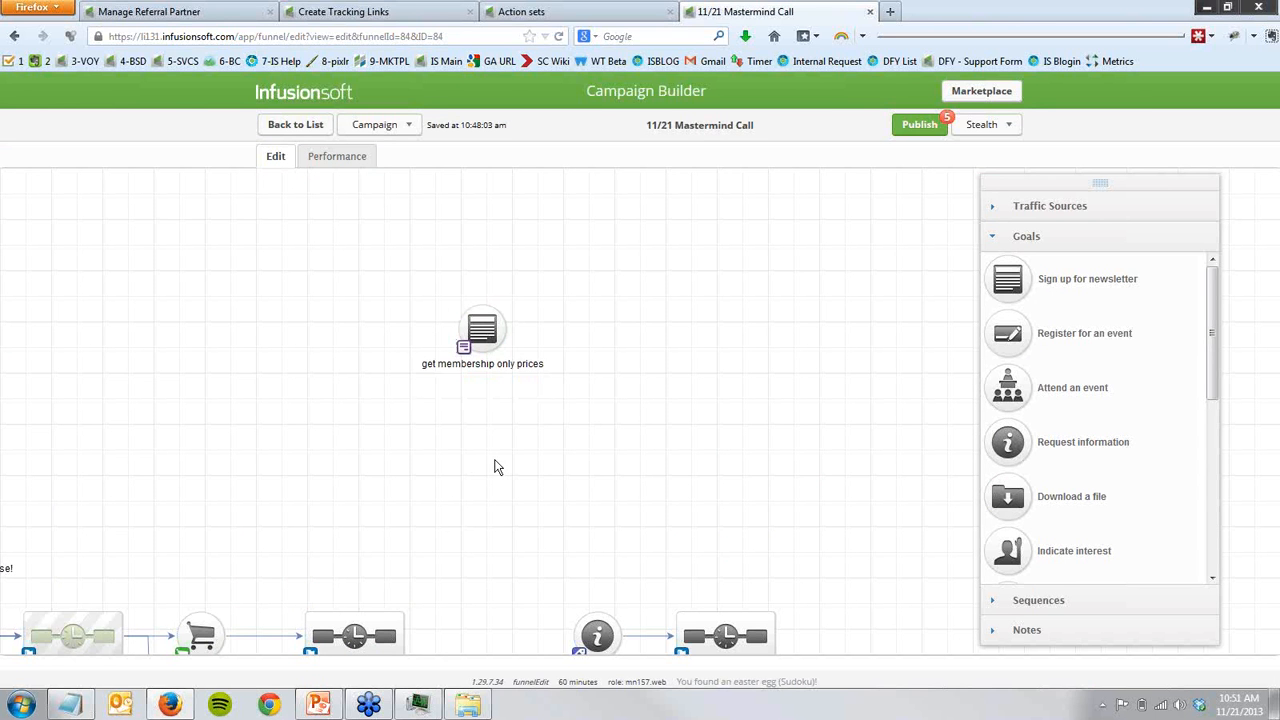
- Add a sequence beside the get membership only prices goal, connect the goal to it, and name it "member prices"
{"action": "left_click", "coordinate": [998, 597]}
{"action": "left_click_drag", "start_coordinate": [785, 341], "coordinate": [600, 326]}
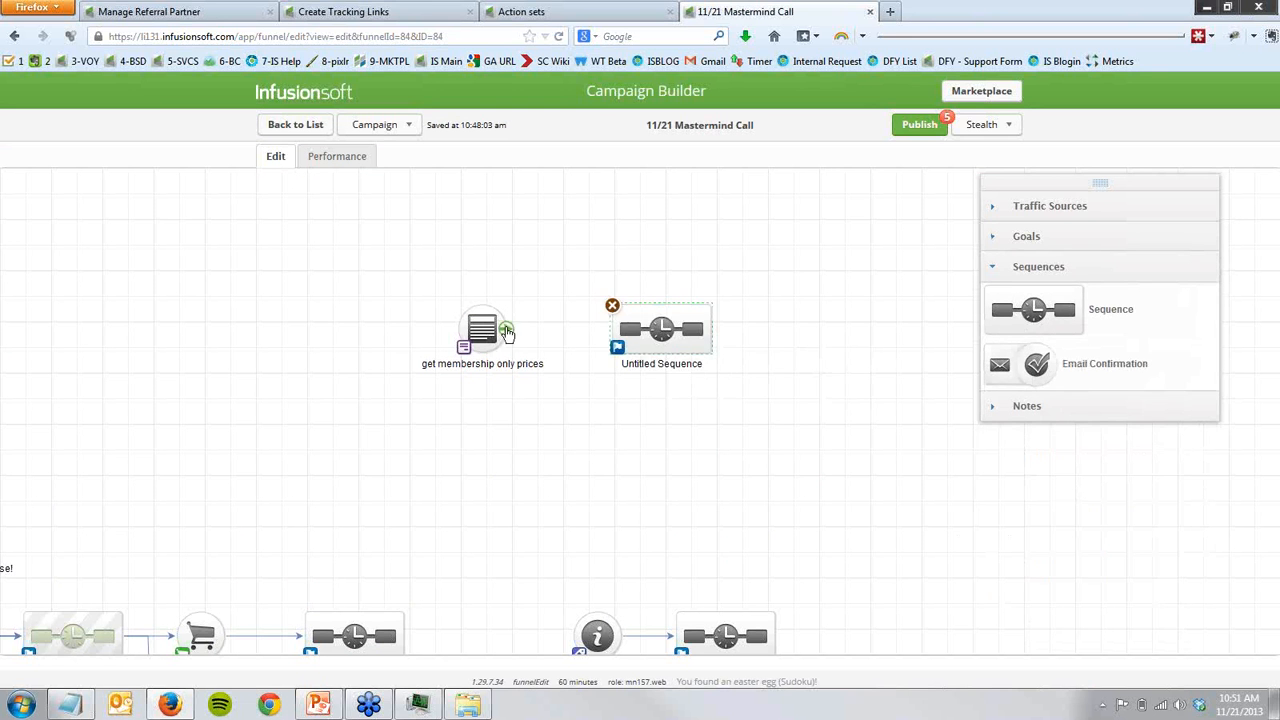
{"action": "left_click_drag", "start_coordinate": [512, 328], "coordinate": [648, 360]}
{"action": "left_click", "coordinate": [647, 359]}
{"action": "type", "text": "m"}
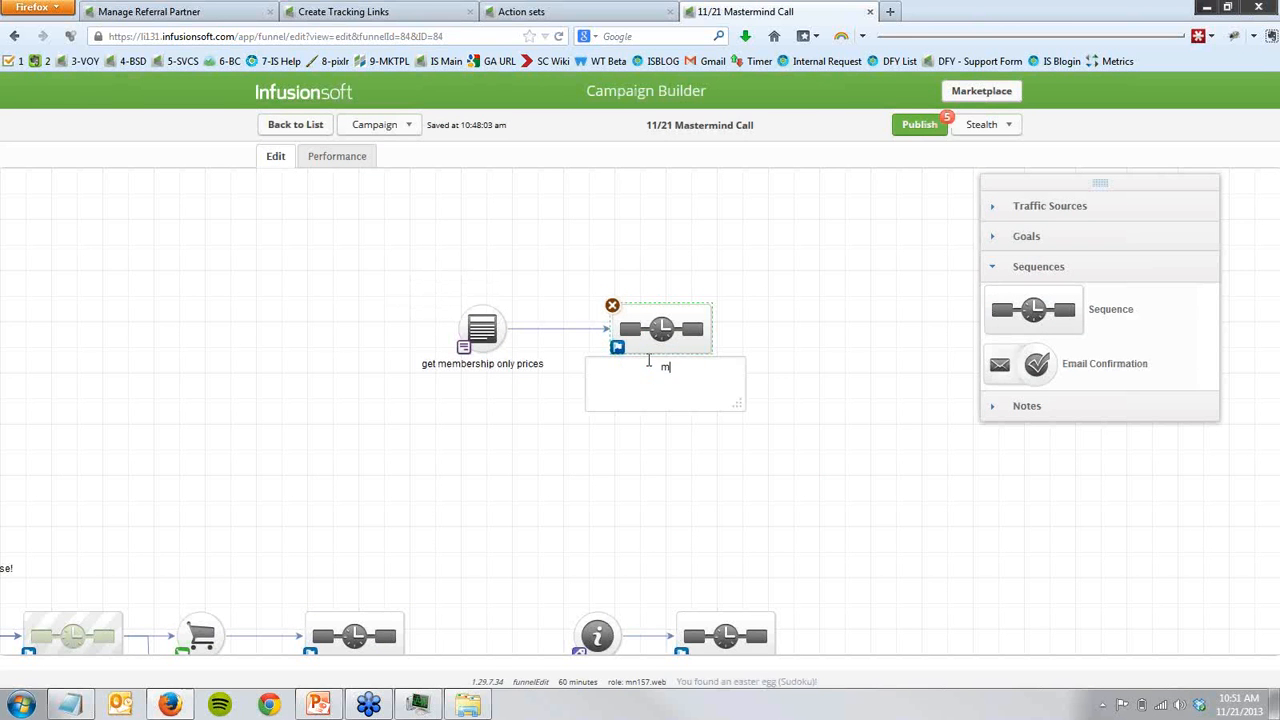
{"action": "type", "text": "emeer prices"}
- Add a sequence below member prices named "sorry not a member yet, do this to become a member", and connect the goal to it
{"action": "left_click_drag", "start_coordinate": [1033, 318], "coordinate": [634, 493]}
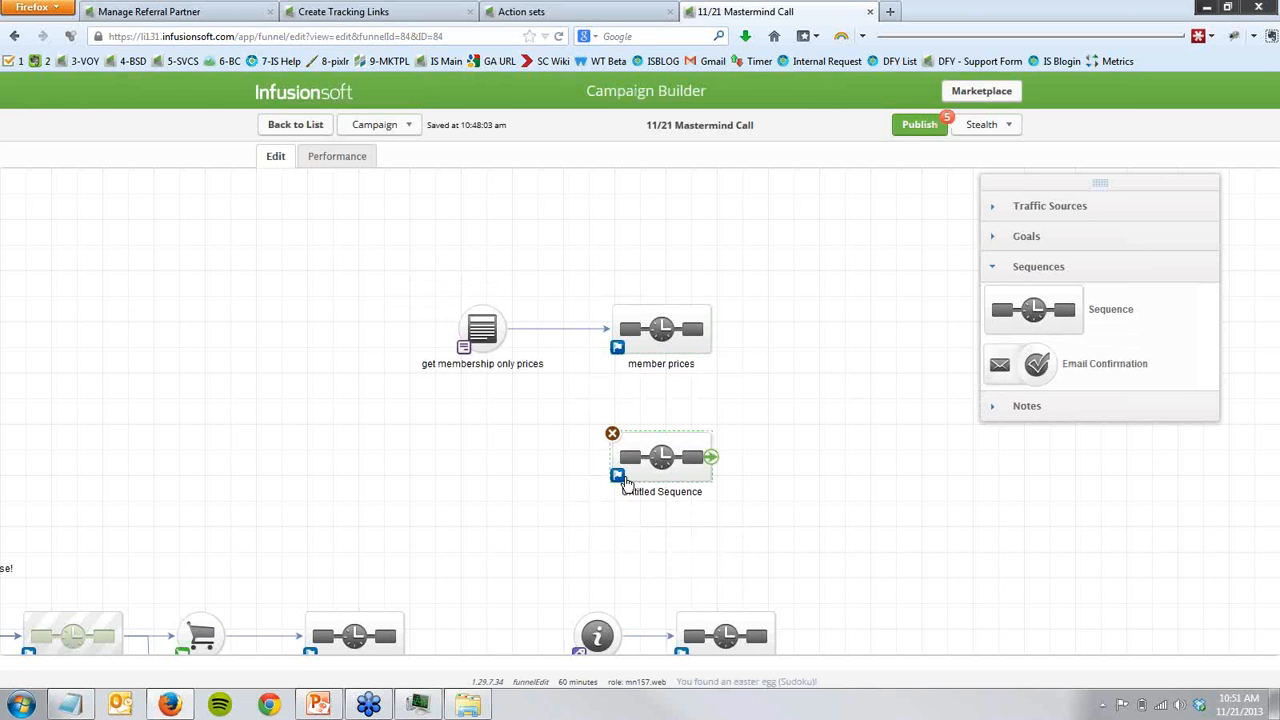
{"action": "left_click", "coordinate": [635, 494]}
{"action": "type", "text": "sor"}
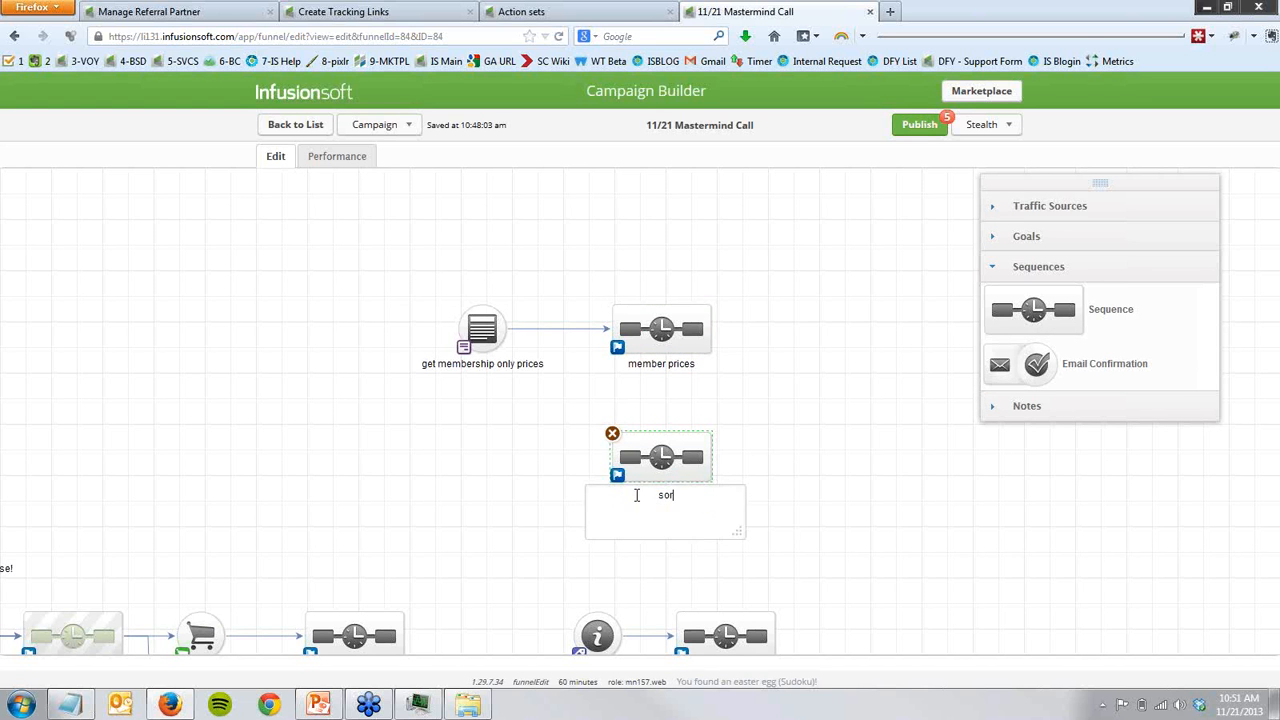
{"action": "type", "text": "ry not a member yet, do this to be"}
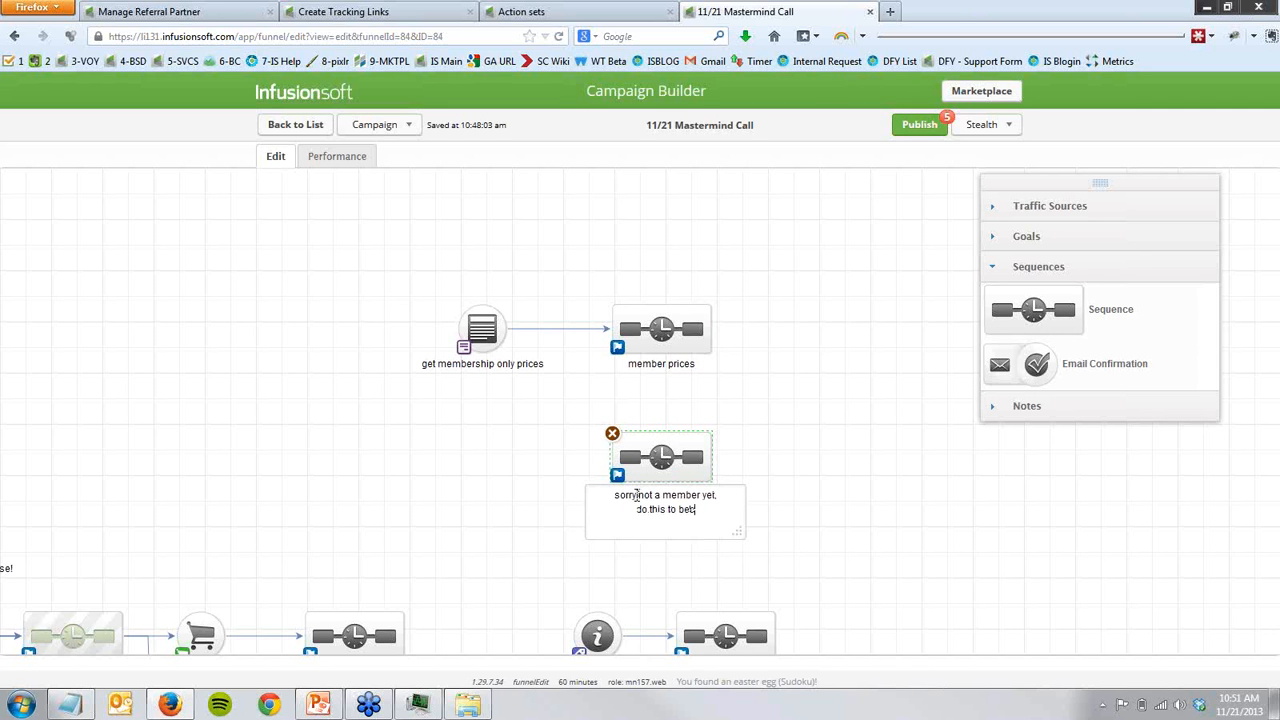
{"action": "type", "text": "comemember"}
{"action": "key", "text": "BackSpace"}
{"action": "key", "text": "BackSpace"}
{"action": "key", "text": "BackSpace"}
{"action": "key", "text": "BackSpace"}
{"action": "type", "text": "a member"}
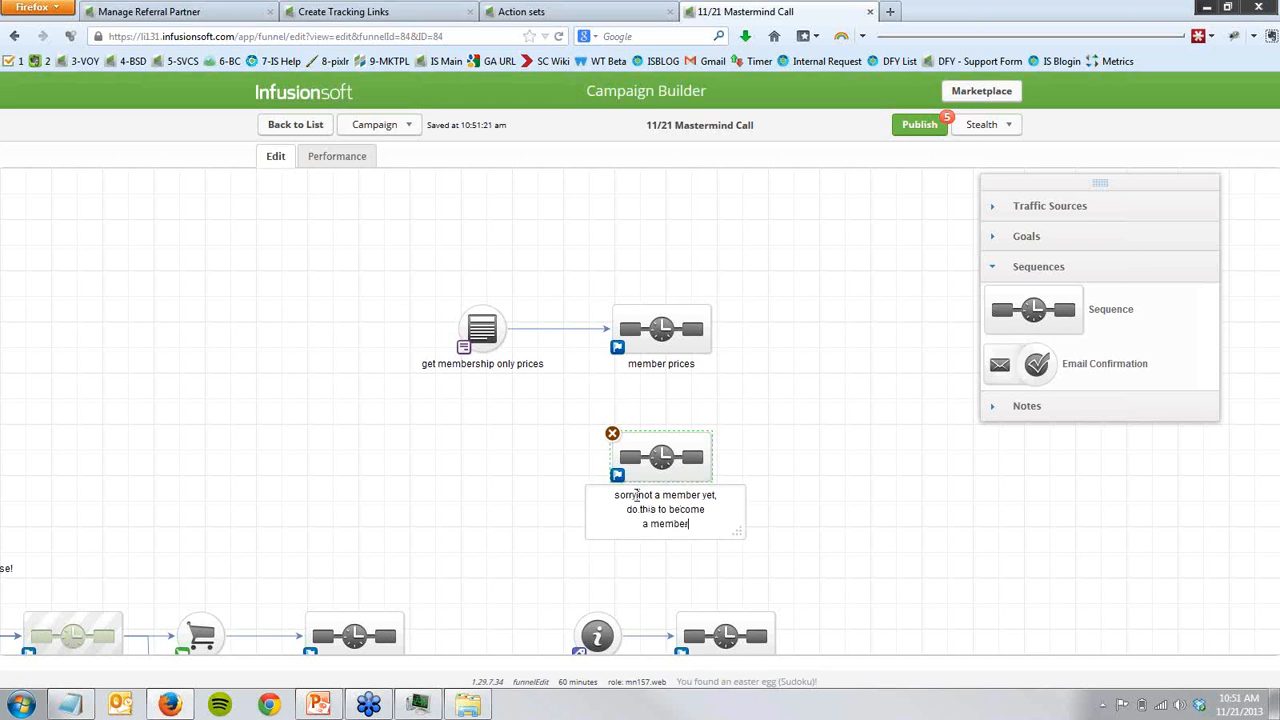
{"action": "left_click", "coordinate": [843, 474]}
{"action": "left_click_drag", "start_coordinate": [500, 335], "coordinate": [623, 443]}
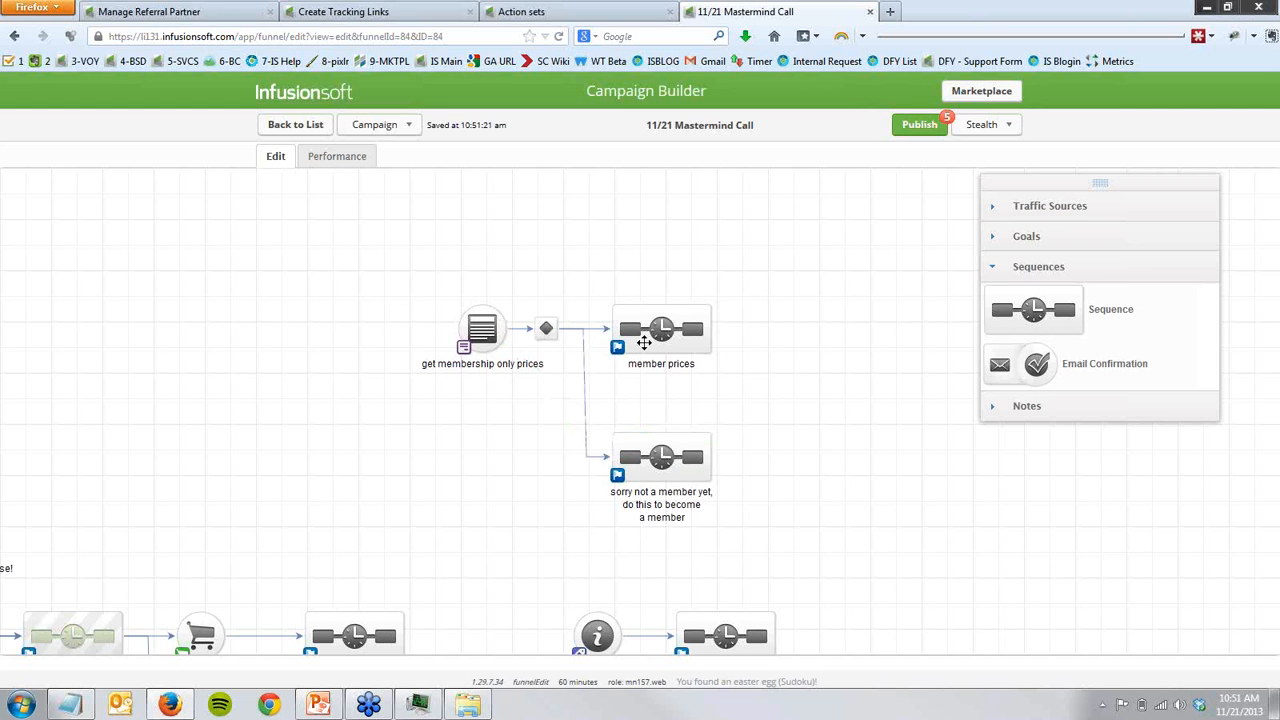
- Add a Request information goal after the non-member sequence, and set it to be achieved when a user applies a tag
{"action": "left_click", "coordinate": [1030, 237]}
{"action": "left_click_drag", "start_coordinate": [1010, 430], "coordinate": [775, 462]}
{"action": "double_click", "coordinate": [772, 480]}
{"action": "left_click", "coordinate": [594, 189]}
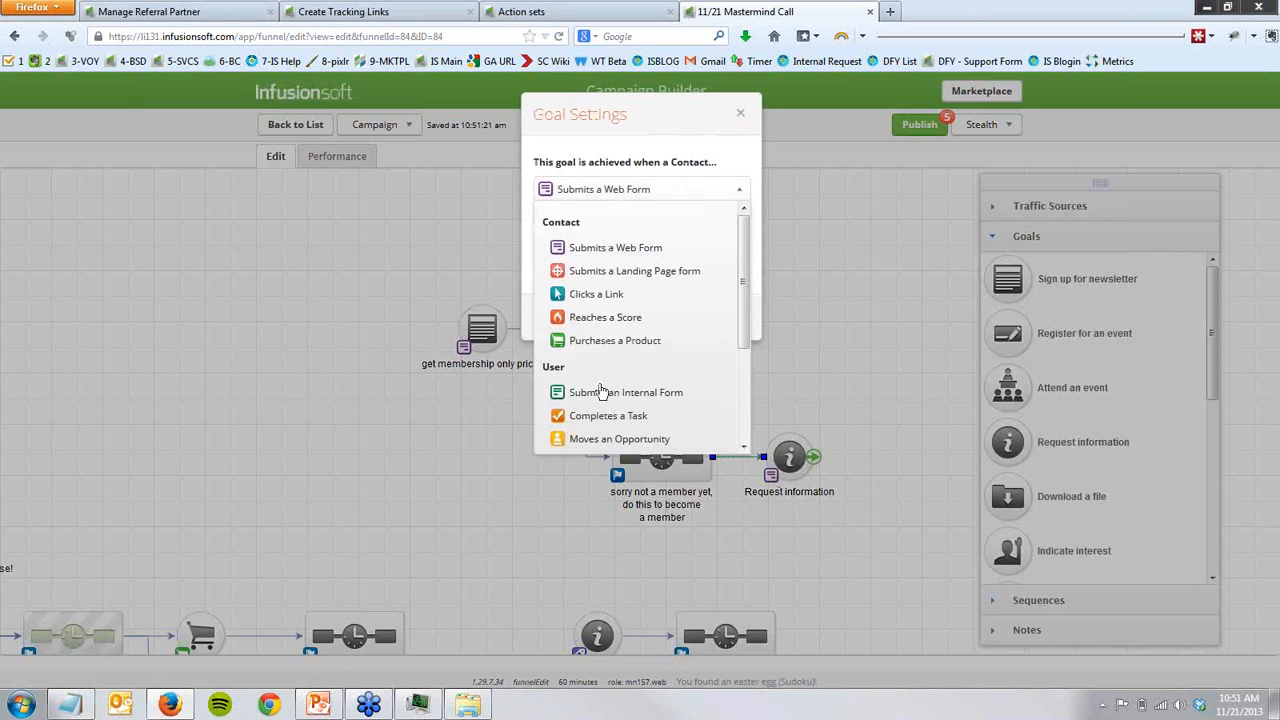
{"action": "scroll", "coordinate": [600, 400], "scroll_direction": "down", "scroll_amount": 2}
{"action": "scroll", "coordinate": [605, 420], "scroll_direction": "down", "scroll_amount": 1}
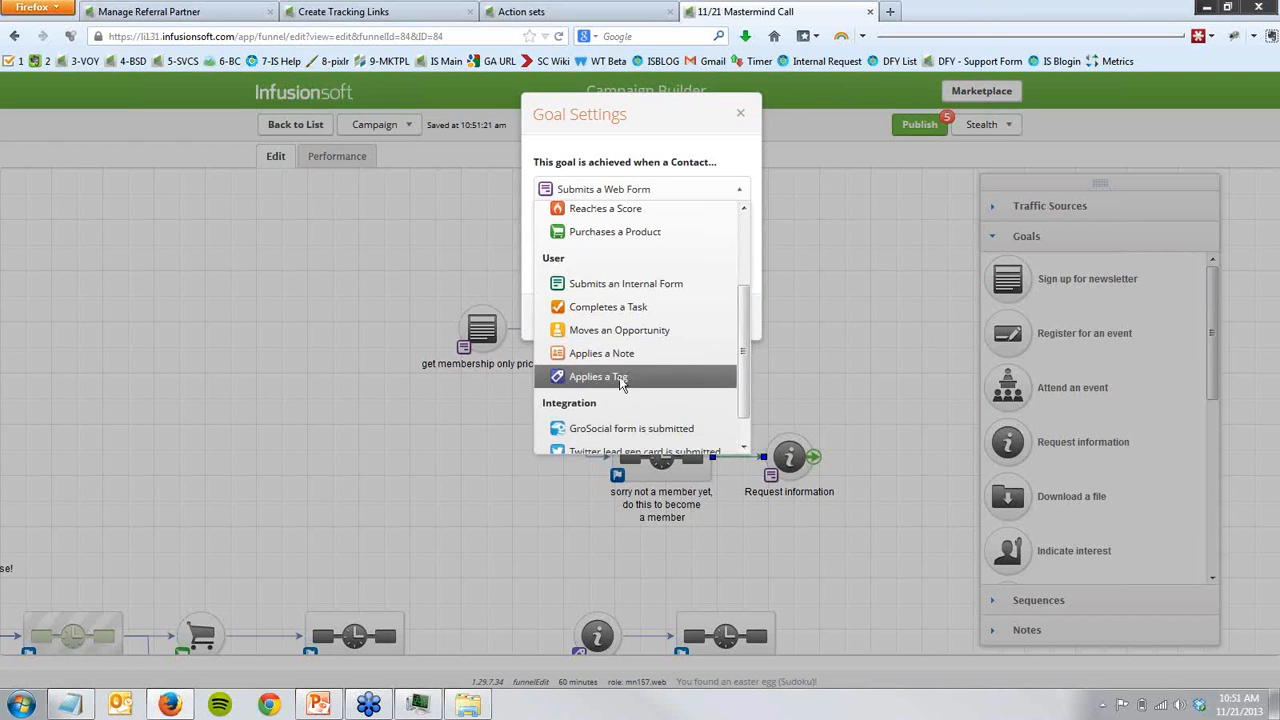
{"action": "left_click", "coordinate": [600, 375]}
{"action": "left_click", "coordinate": [729, 318]}
- Rename the Request information goal after the non-member sequence to "Member Tag"
{"action": "left_click", "coordinate": [792, 492]}
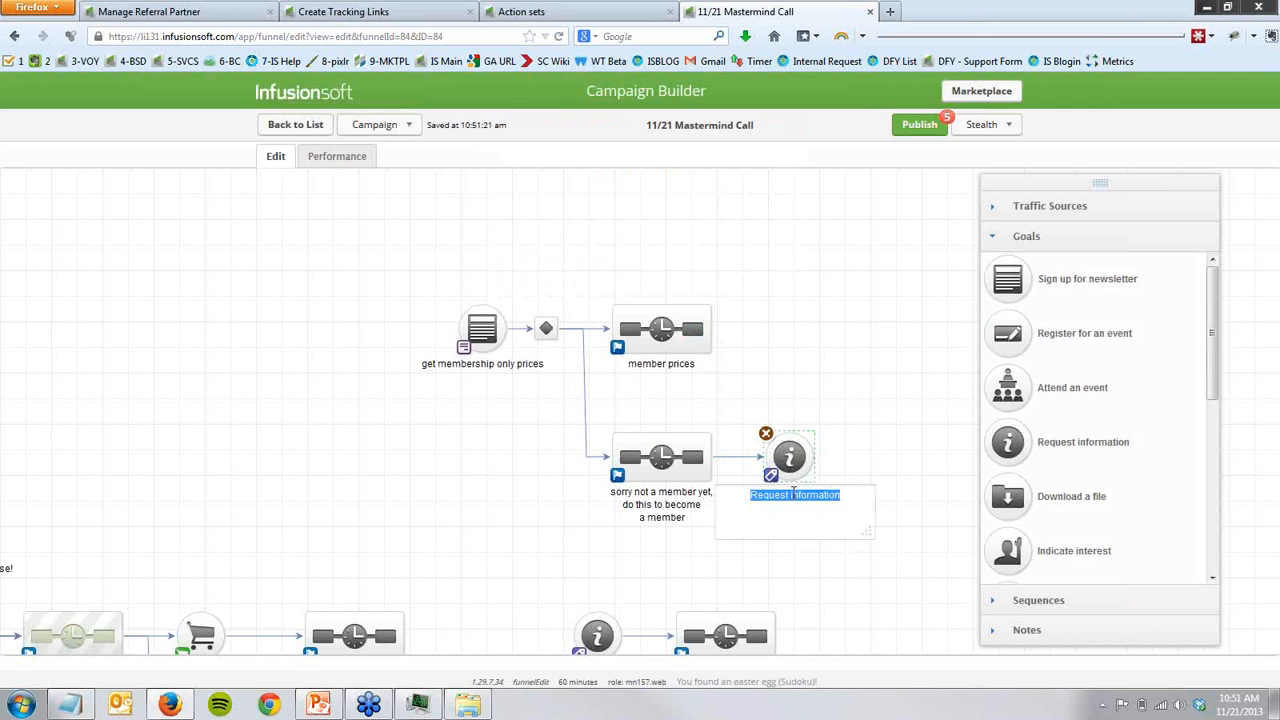
{"action": "type", "text": "Member Tag"}
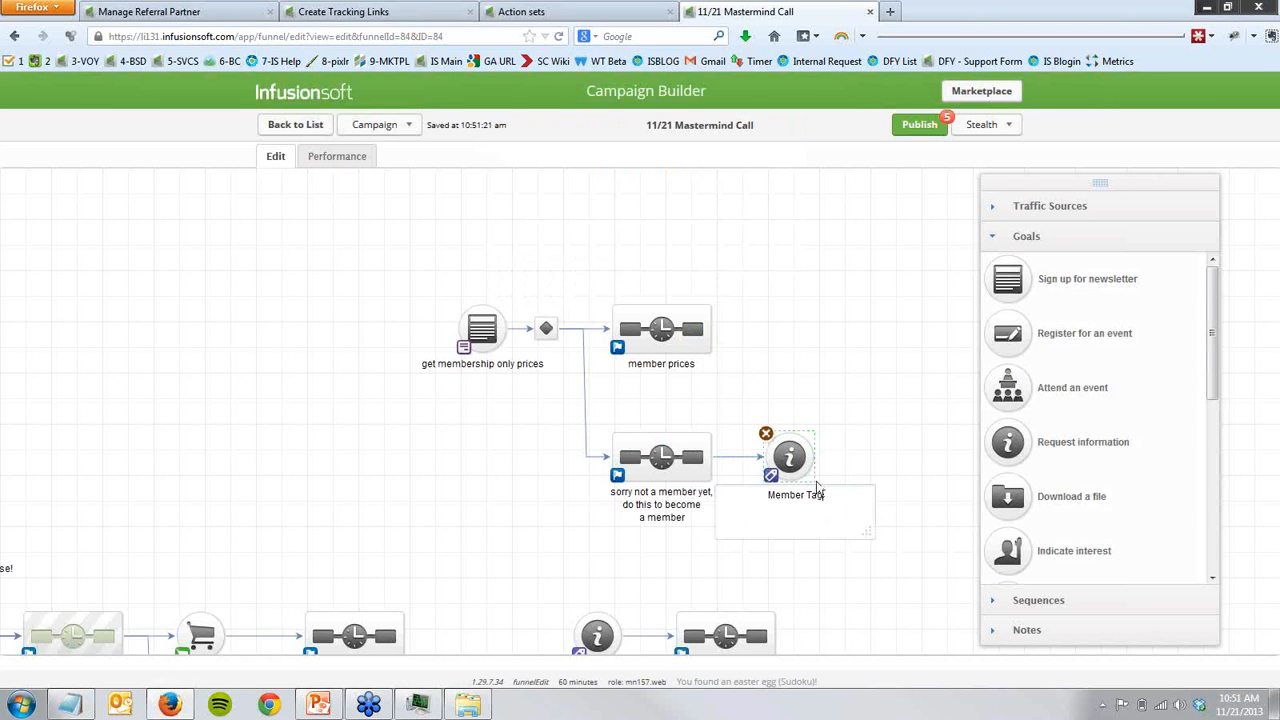
{"action": "left_click", "coordinate": [465, 497]}
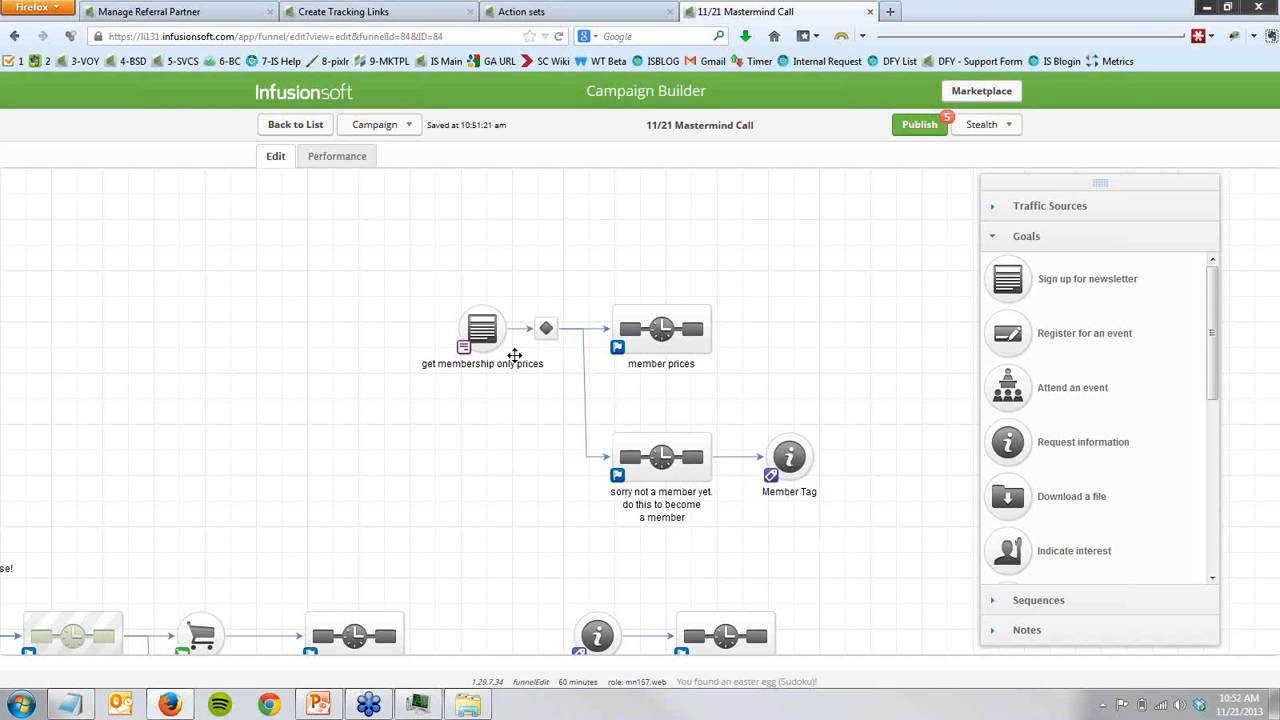
- Open the member prices sequence and add an Action Set (Legacy) process directly after Start
{"action": "double_click", "coordinate": [666, 341]}
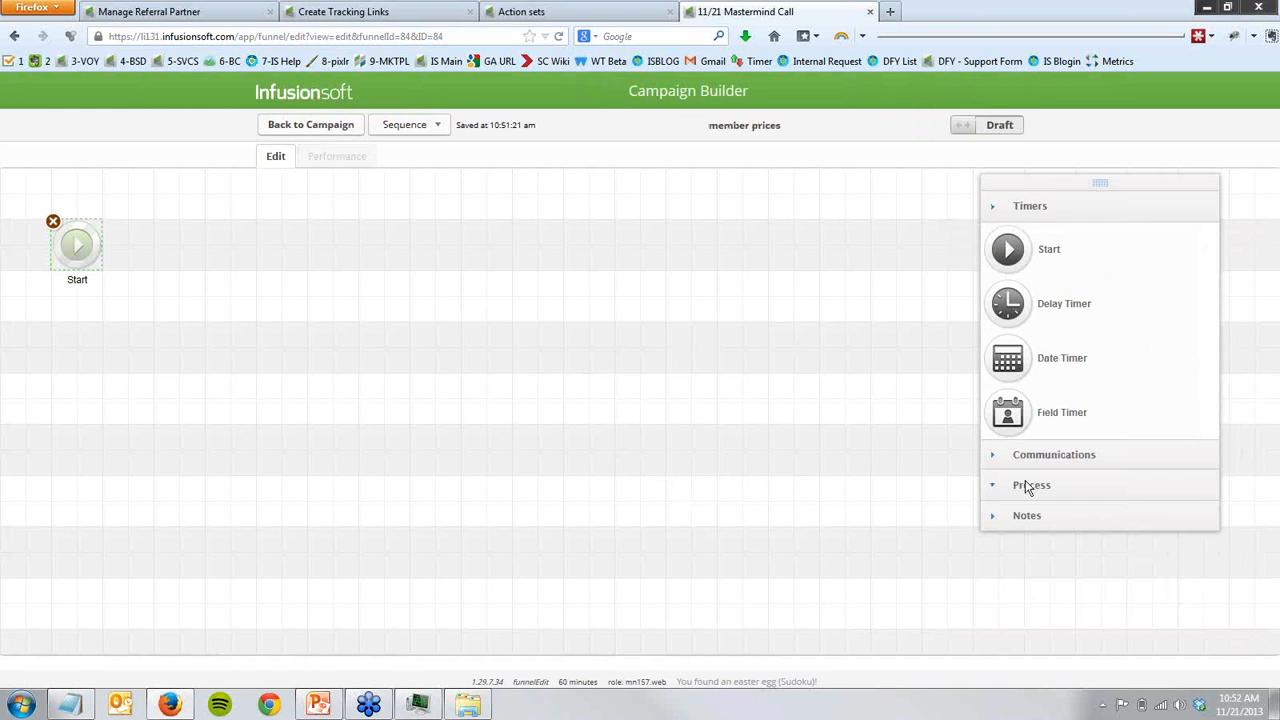
{"action": "left_click", "coordinate": [1027, 487]}
{"action": "left_click_drag", "start_coordinate": [1008, 587], "coordinate": [172, 245]}
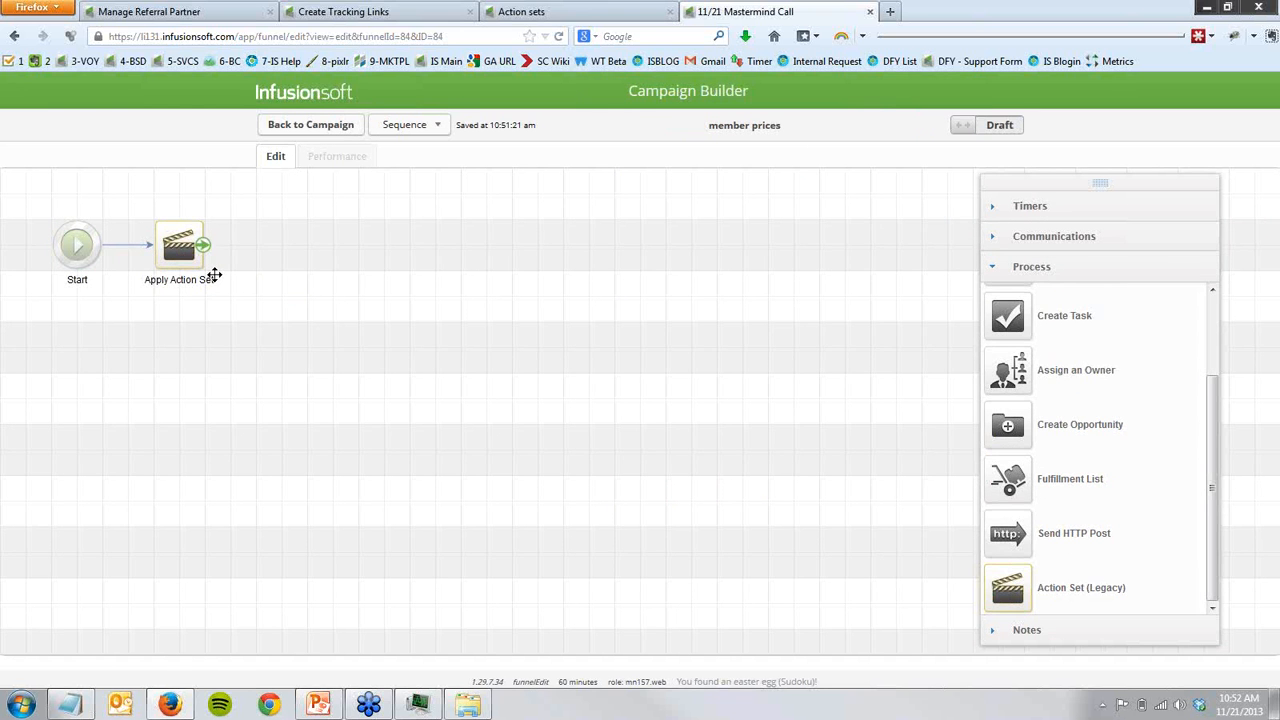
- Add an email after the action set in the member prices sequence, followed by a delay timer connected after the email
{"action": "left_click", "coordinate": [1054, 236]}
{"action": "left_click_drag", "start_coordinate": [1008, 279], "coordinate": [272, 240]}
{"action": "left_click_drag", "start_coordinate": [313, 330], "coordinate": [308, 320]}
{"action": "left_click", "coordinate": [1005, 207]}
{"action": "left_click_drag", "start_coordinate": [1008, 305], "coordinate": [436, 242]}
- Rename the action set after Start as "Open" cart
{"action": "left_click", "coordinate": [192, 279]}
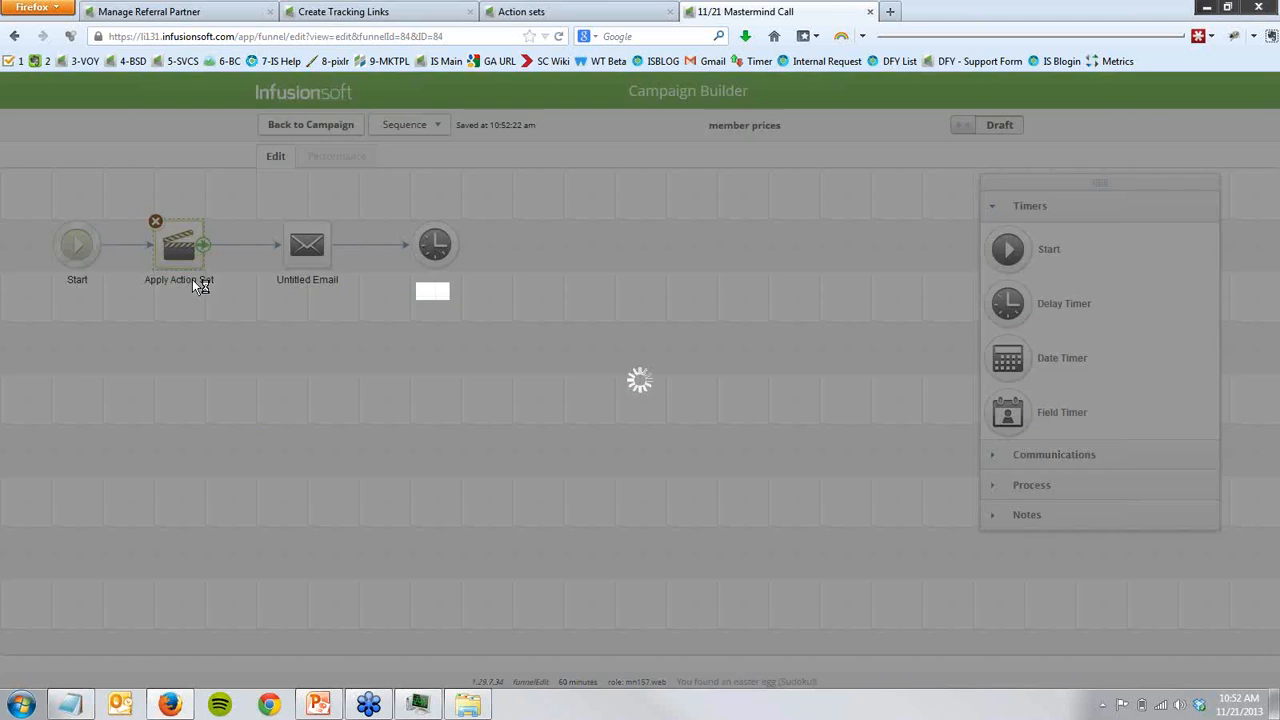
{"action": "type", "text": "\"Open\" cart"}
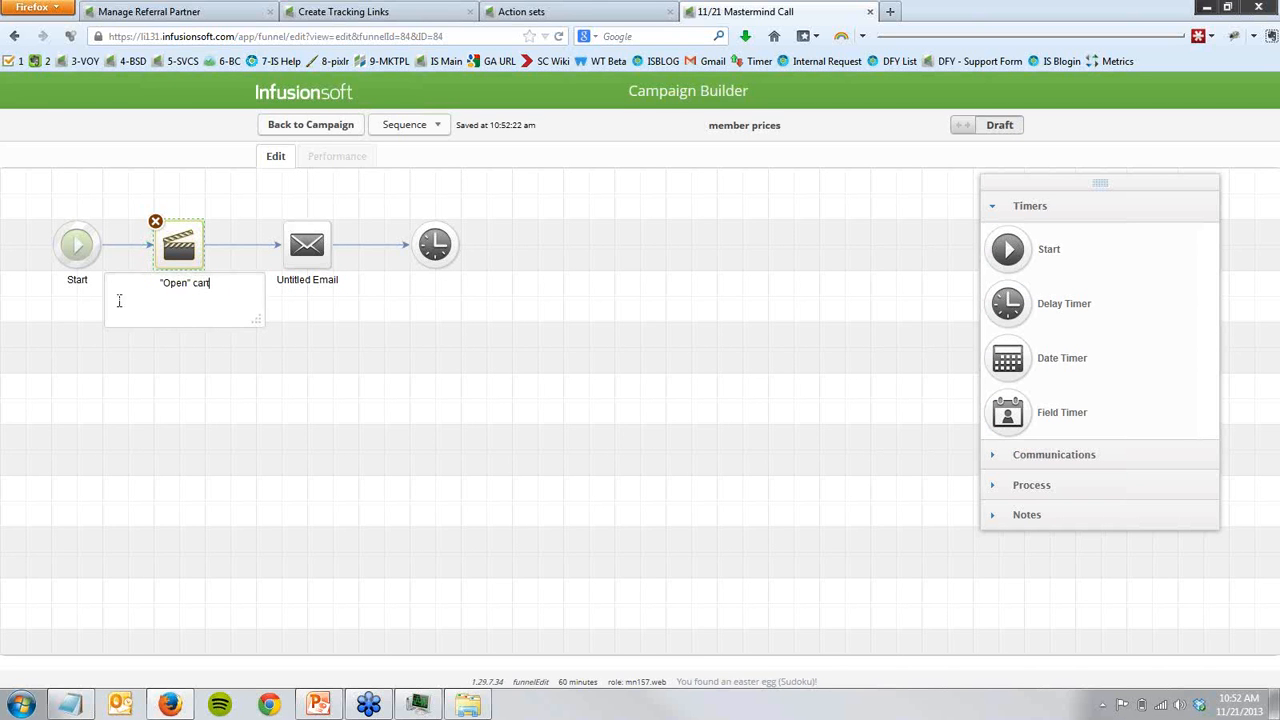
{"action": "left_click", "coordinate": [158, 379]}
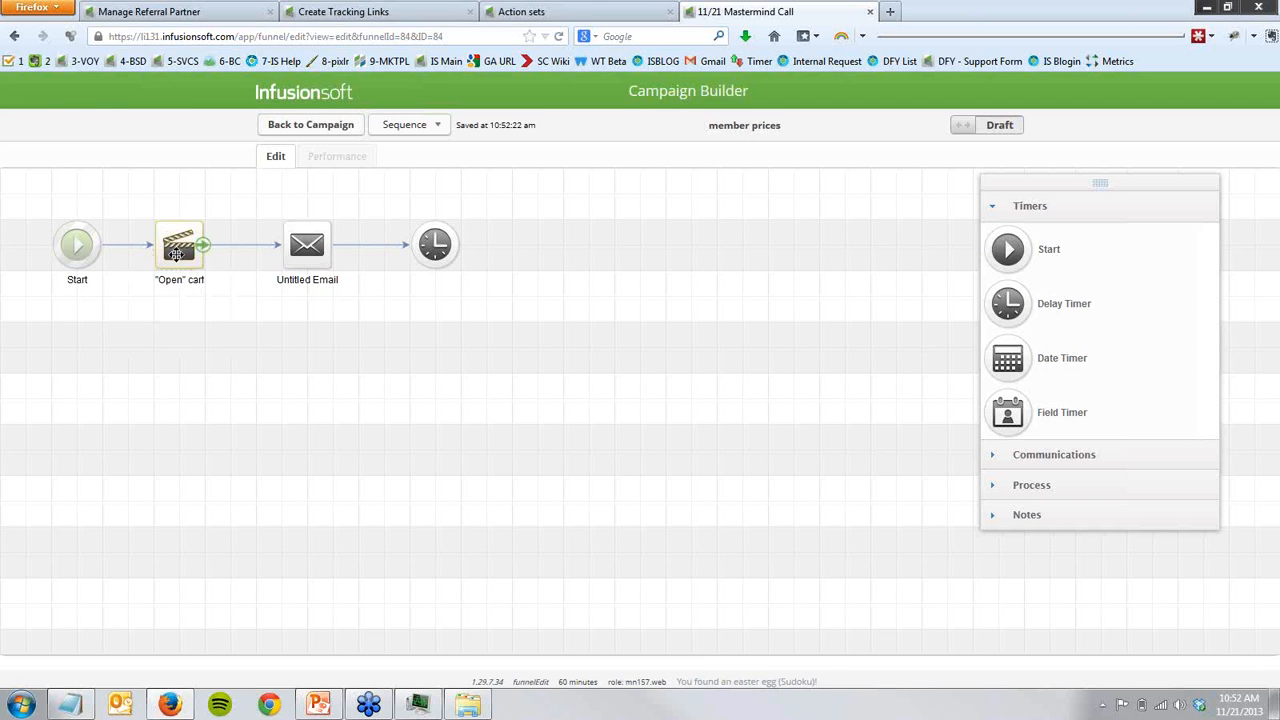
- Place a copy of the "Open" cart action set after the delay timer, connect the timer to it, and rename the copy "Close" cart
{"action": "mouse_move", "coordinate": [179, 263]}
{"action": "left_mouse_down"}
{"action": "mouse_move", "coordinate": [486, 290]}
{"action": "mouse_move", "coordinate": [561, 262]}
{"action": "left_mouse_up"}
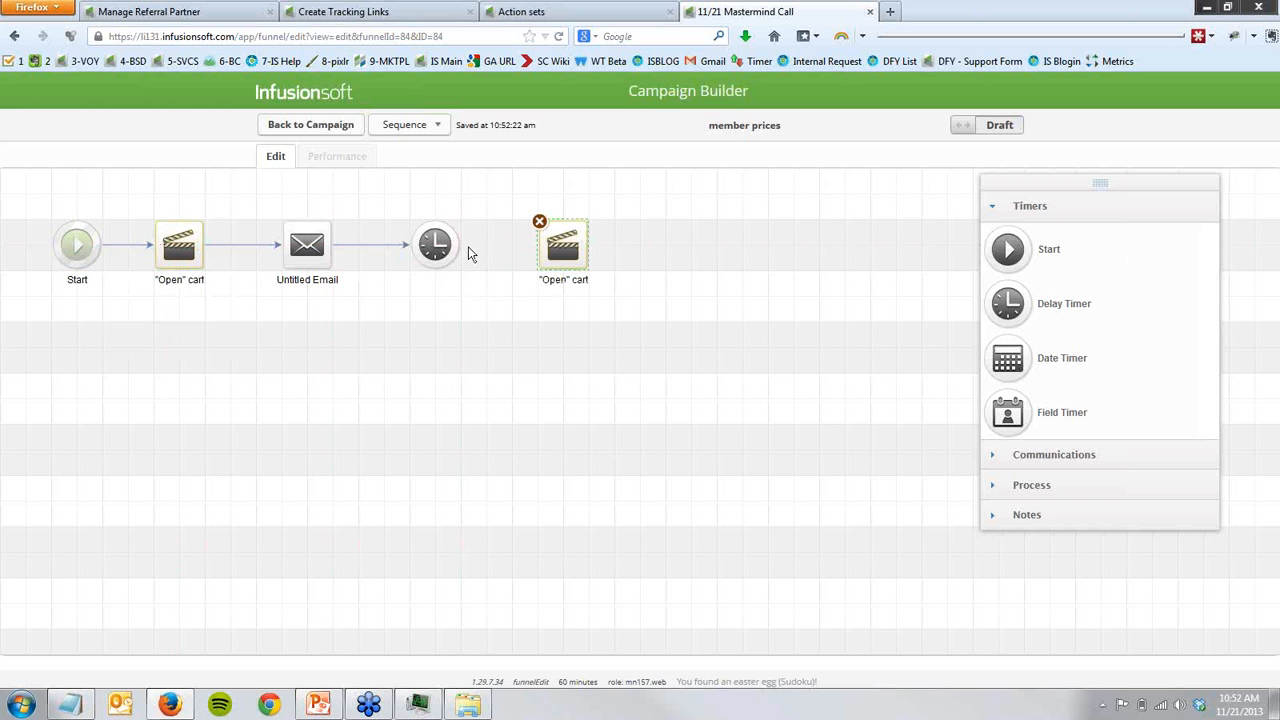
{"action": "mouse_move", "coordinate": [466, 246]}
{"action": "left_mouse_down"}
{"action": "mouse_move", "coordinate": [585, 262]}
{"action": "mouse_move", "coordinate": [578, 275]}
{"action": "left_mouse_up"}
{"action": "double_click", "coordinate": [578, 283]}
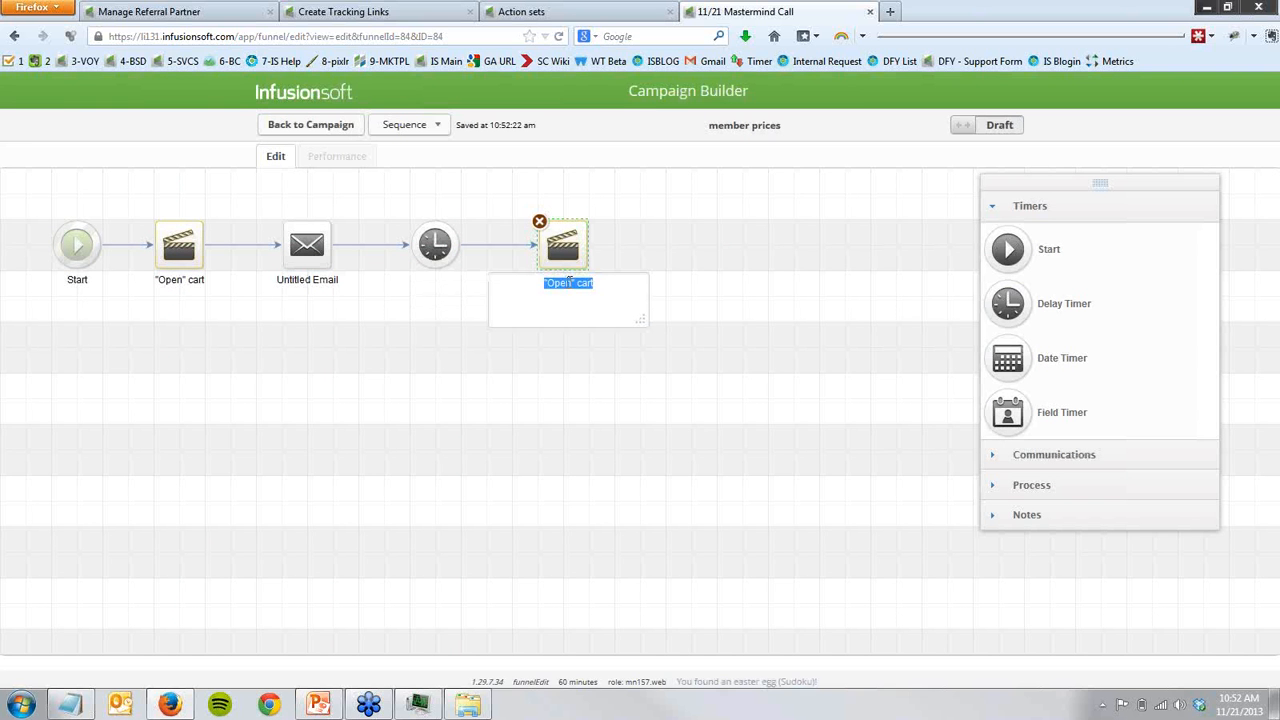
{"action": "left_click", "coordinate": [576, 283]}
{"action": "key", "text": "ctrl+shift+Left"}
{"action": "type", "text": "Close"}
{"action": "left_click", "coordinate": [397, 310]}
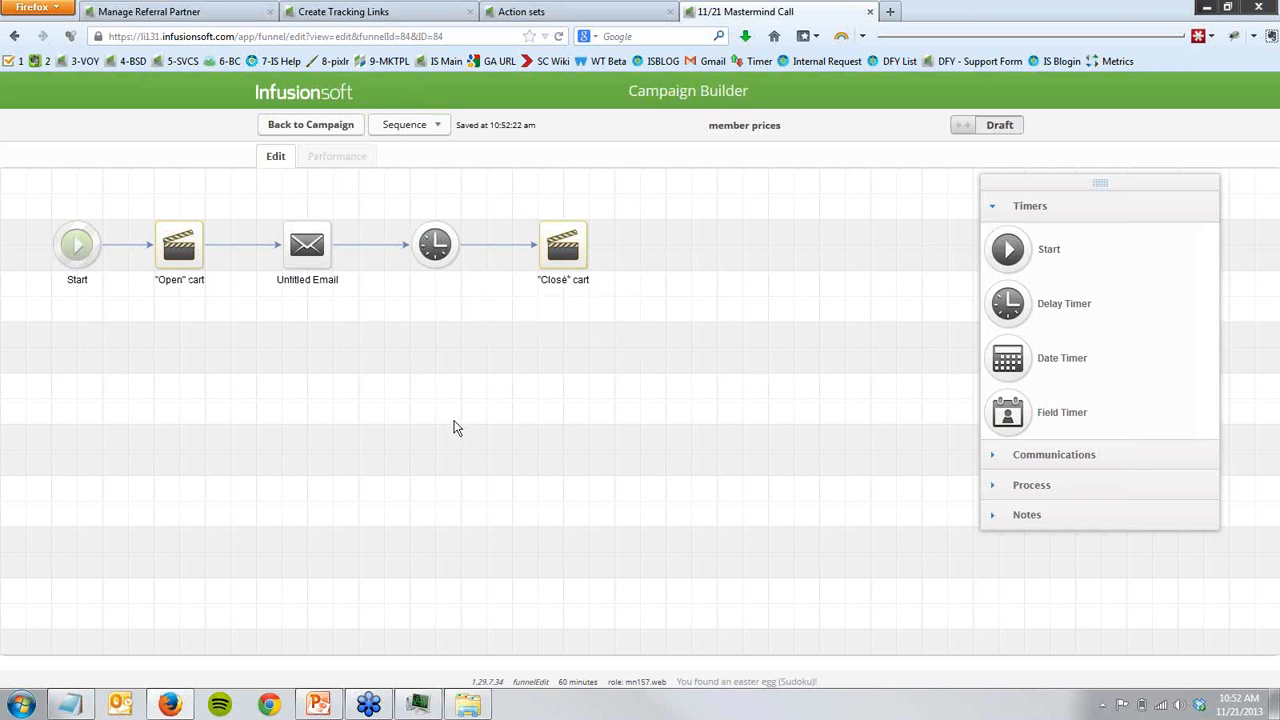
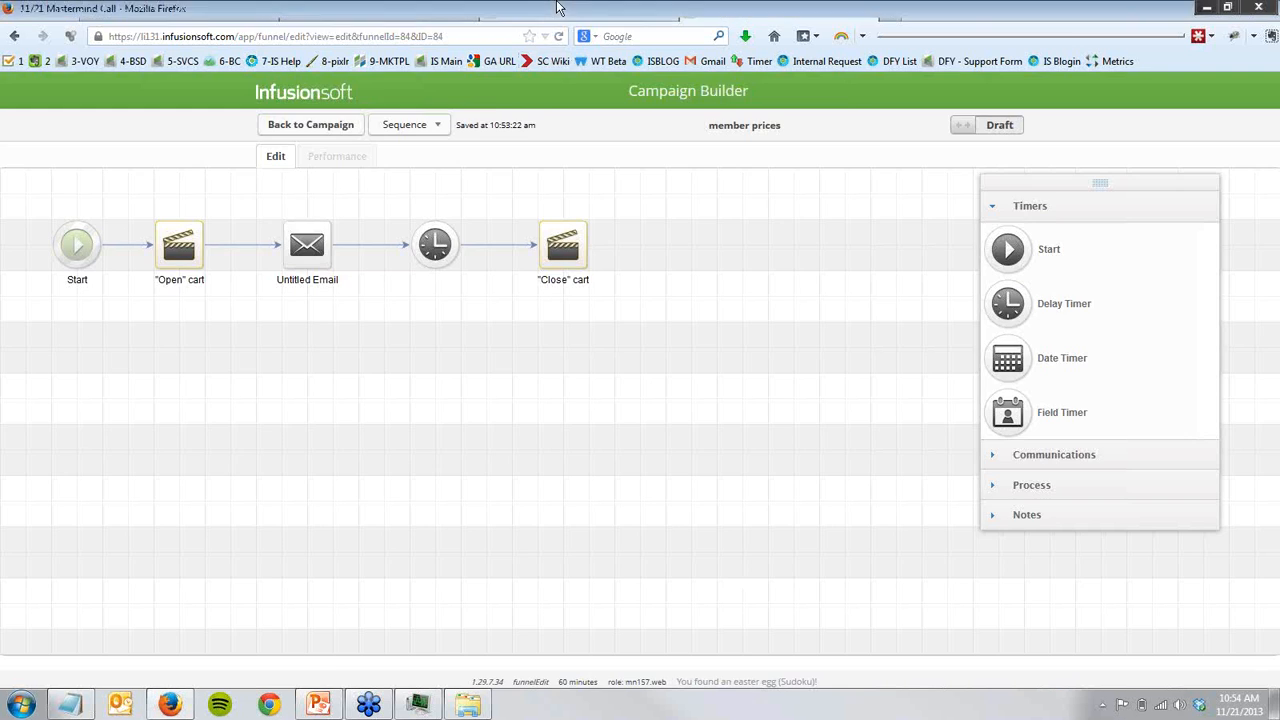
- Examine the types of actions that can be added to the Product Launch - Lock Access action set
{"action": "left_click", "coordinate": [521, 11]}
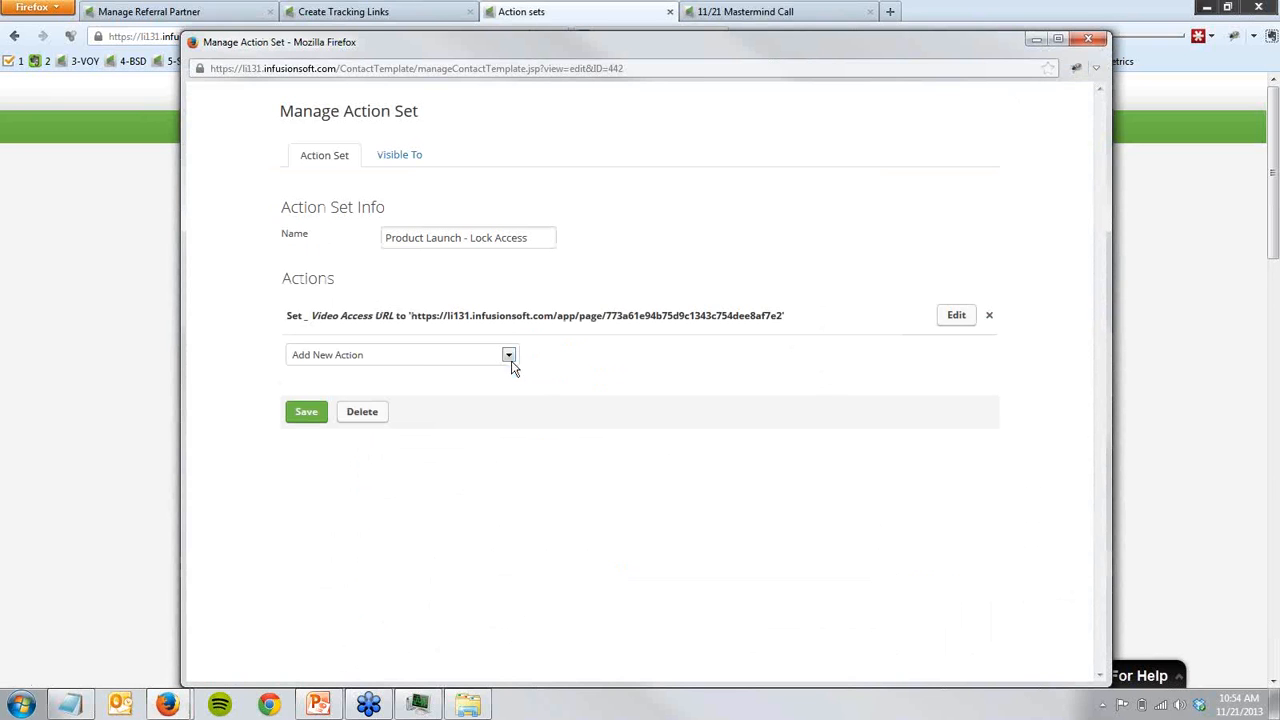
{"action": "left_click", "coordinate": [509, 358]}
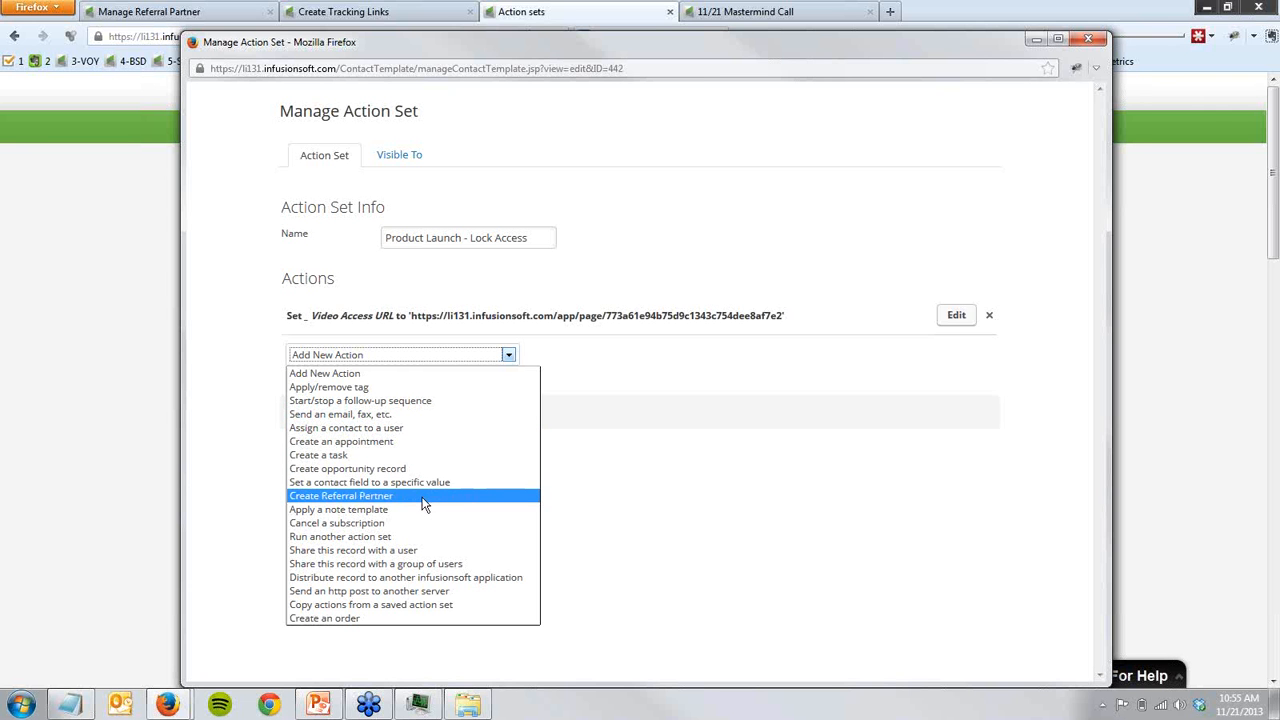
{"action": "left_click", "coordinate": [38, 524]}
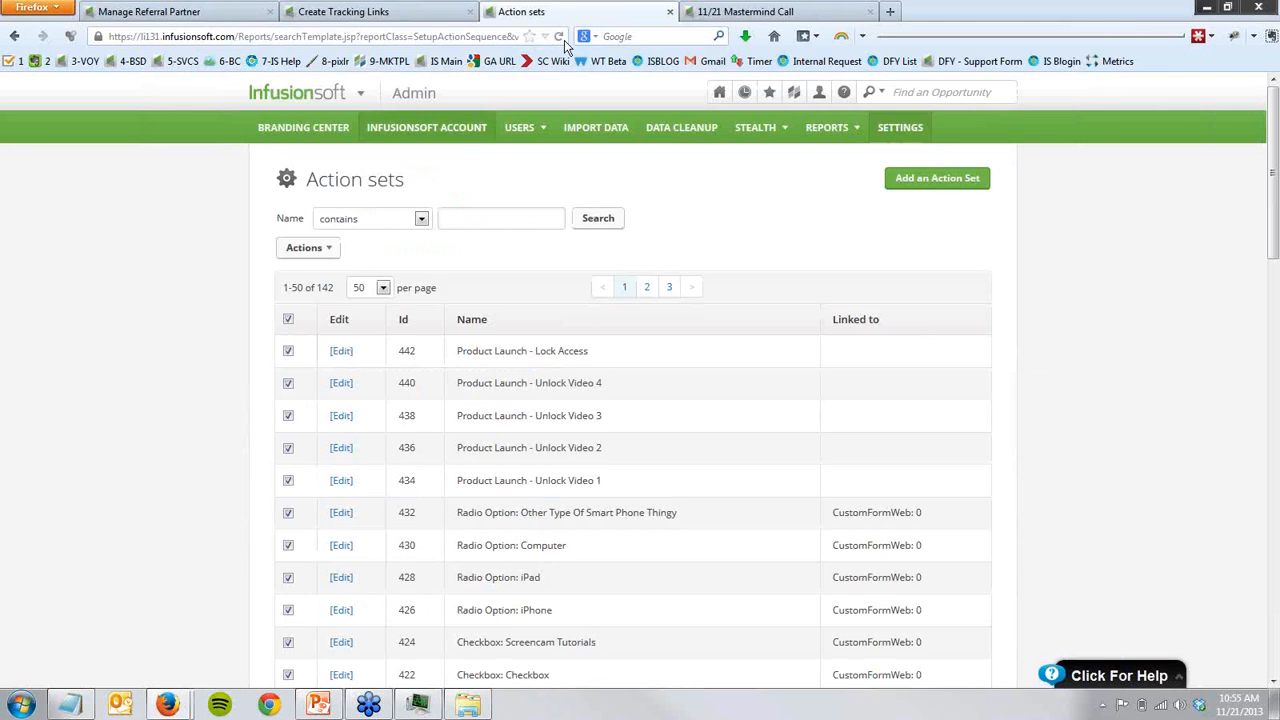
- Return to the campaign, open the "get membership only prices" web form's design, and show its field snippets
{"action": "left_click", "coordinate": [780, 10]}
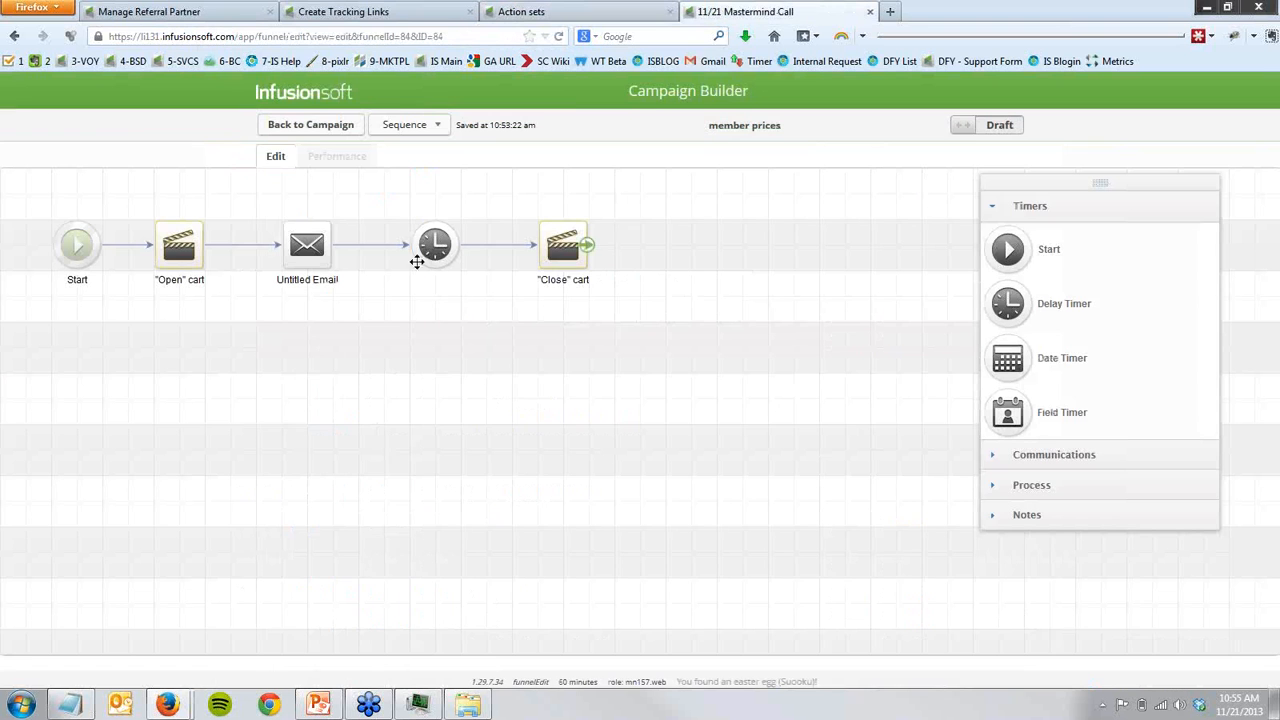
{"action": "left_click", "coordinate": [311, 124]}
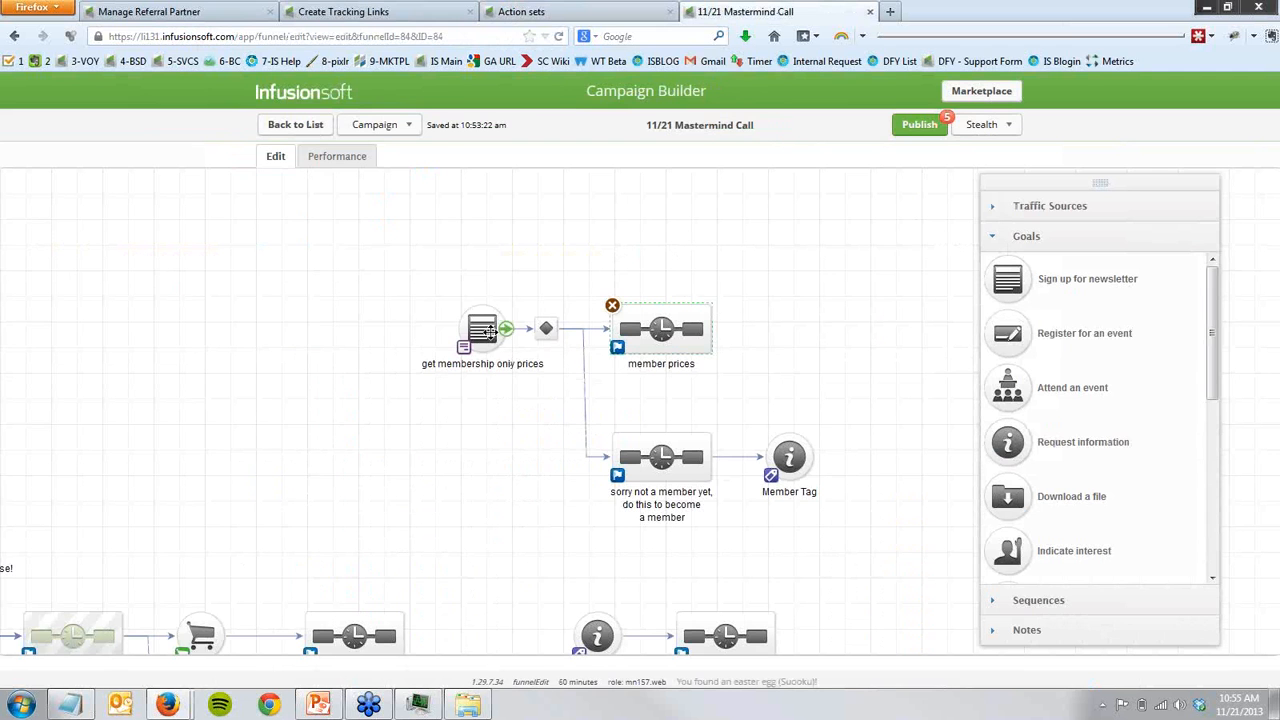
{"action": "double_click", "coordinate": [490, 330]}
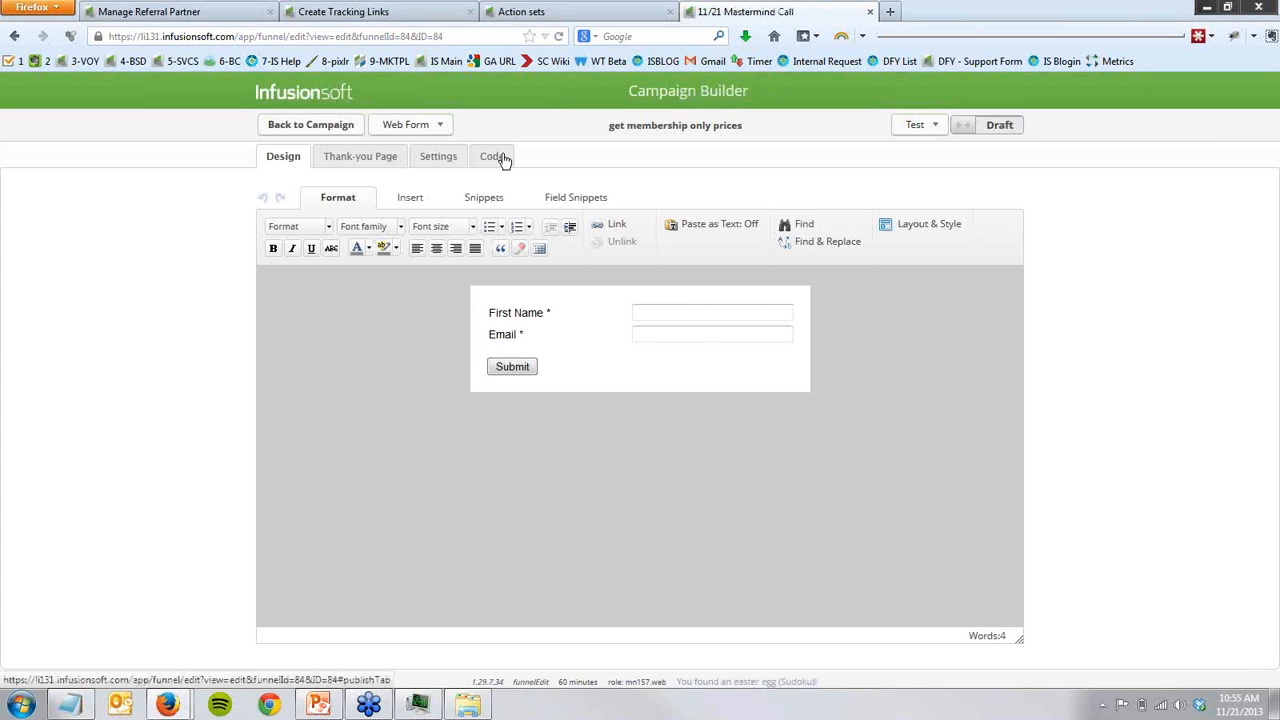
{"action": "left_click", "coordinate": [501, 158]}
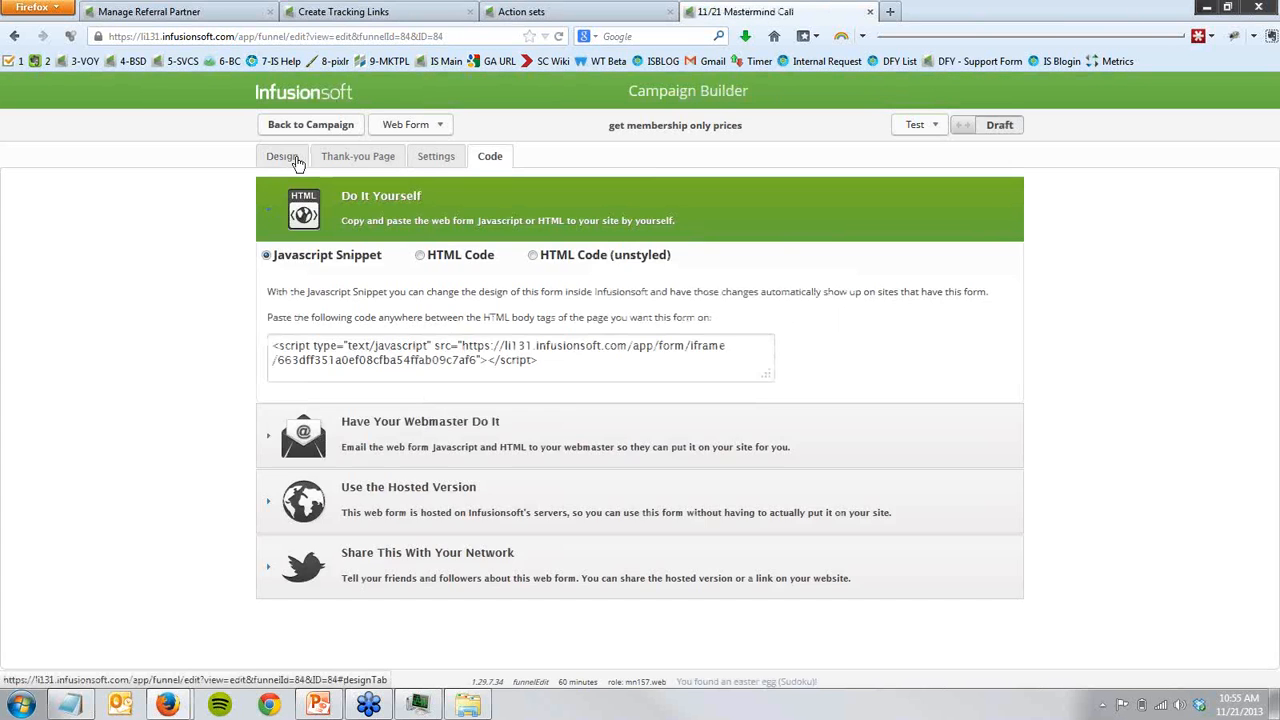
{"action": "left_click", "coordinate": [283, 157]}
{"action": "left_click", "coordinate": [563, 203]}
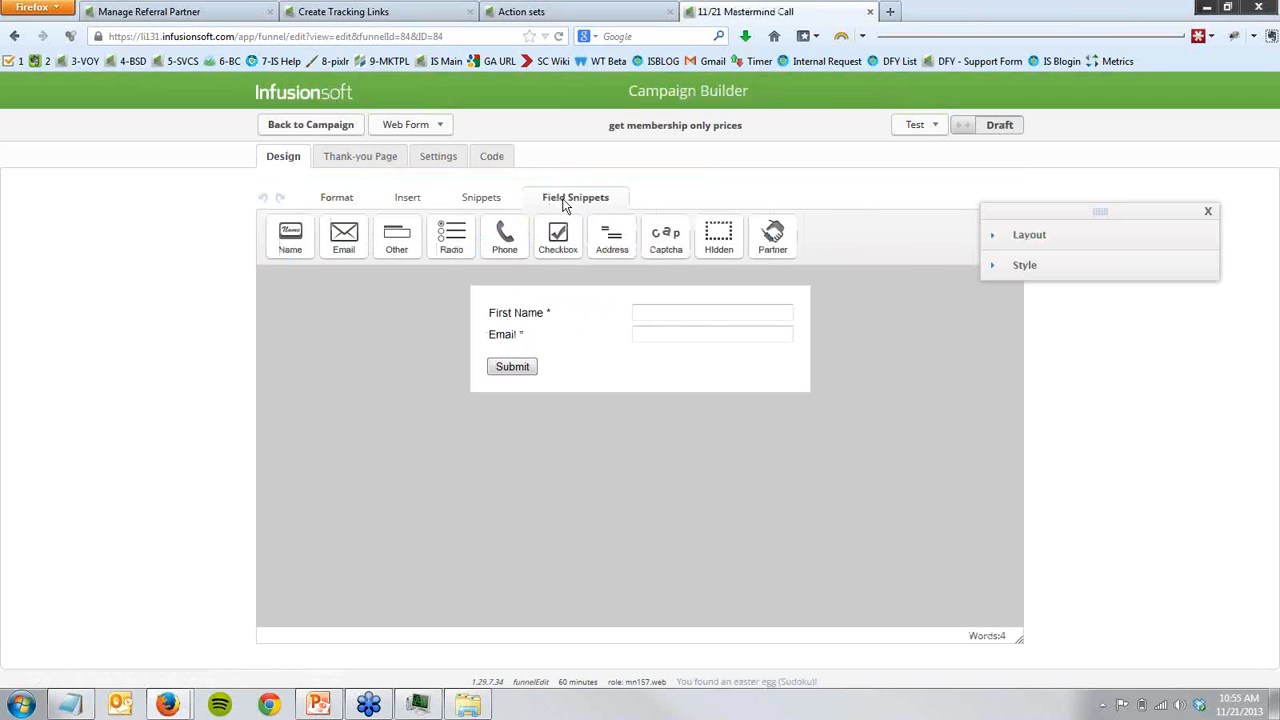
- Add a Partner snippet below the form's existing fields, set to add people to the Standard Commission Program
{"action": "left_click_drag", "start_coordinate": [772, 240], "coordinate": [700, 376]}
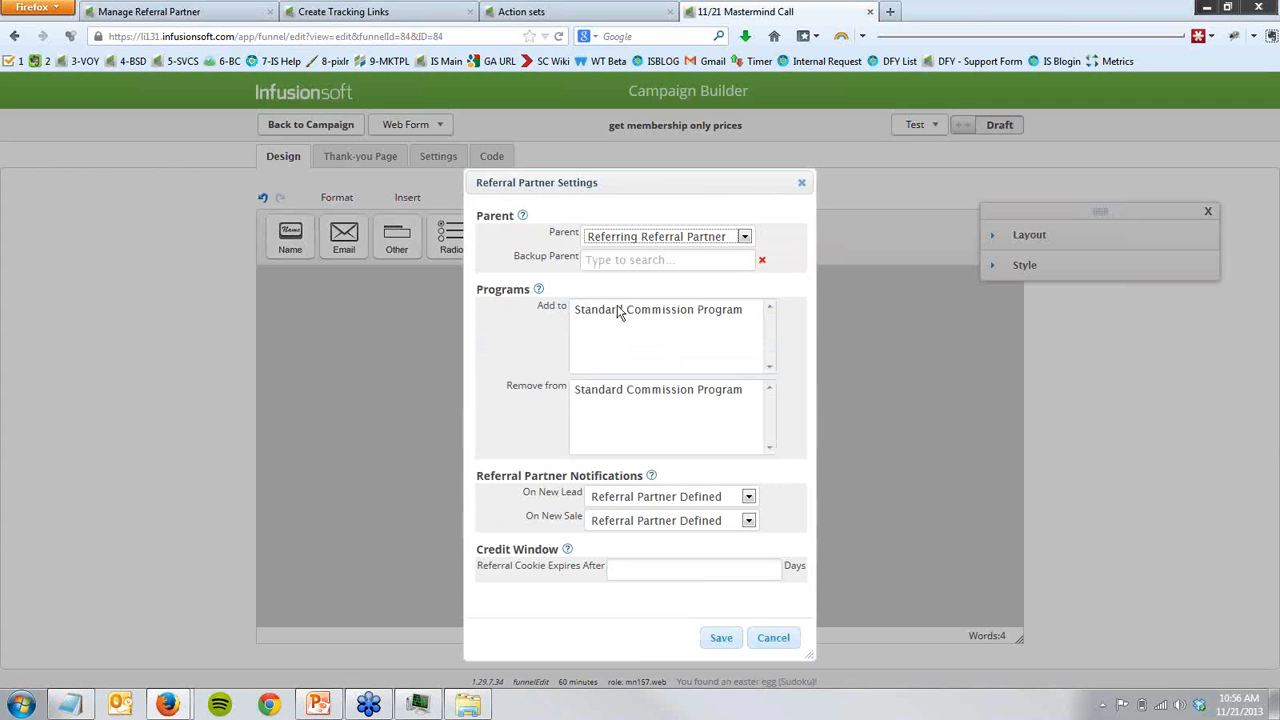
{"action": "left_click", "coordinate": [618, 312]}
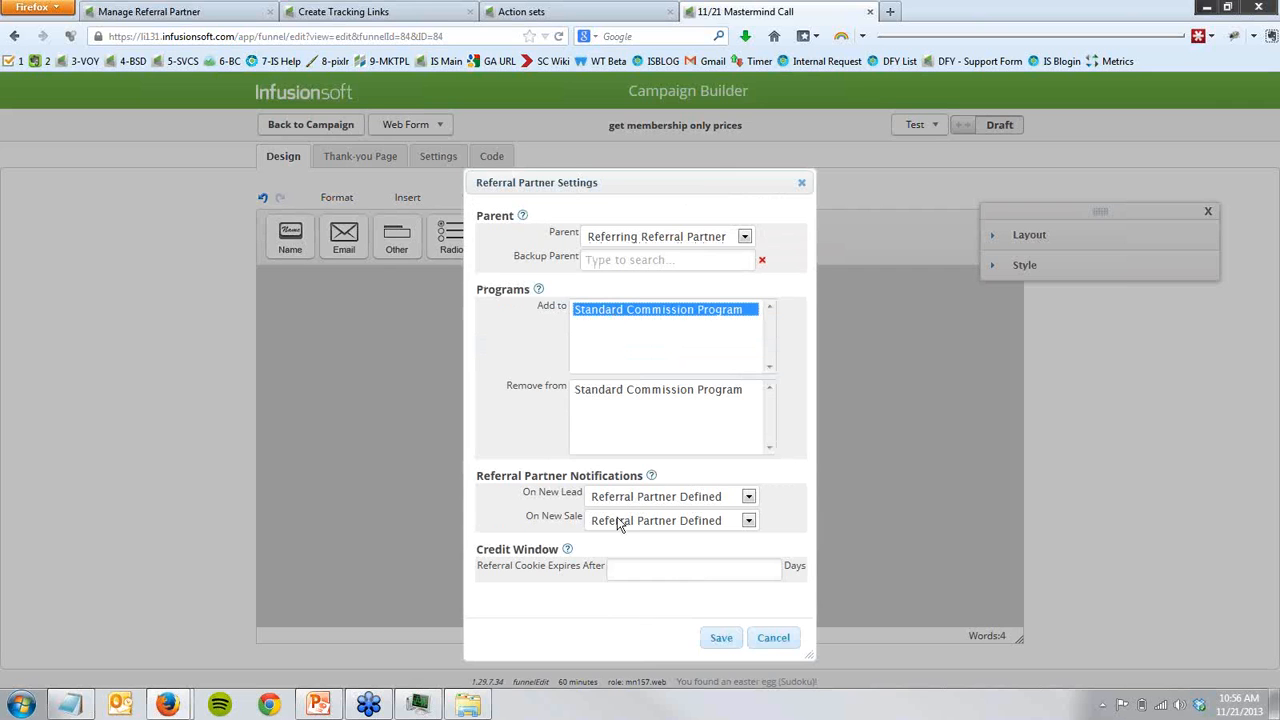
{"action": "left_click", "coordinate": [710, 640]}
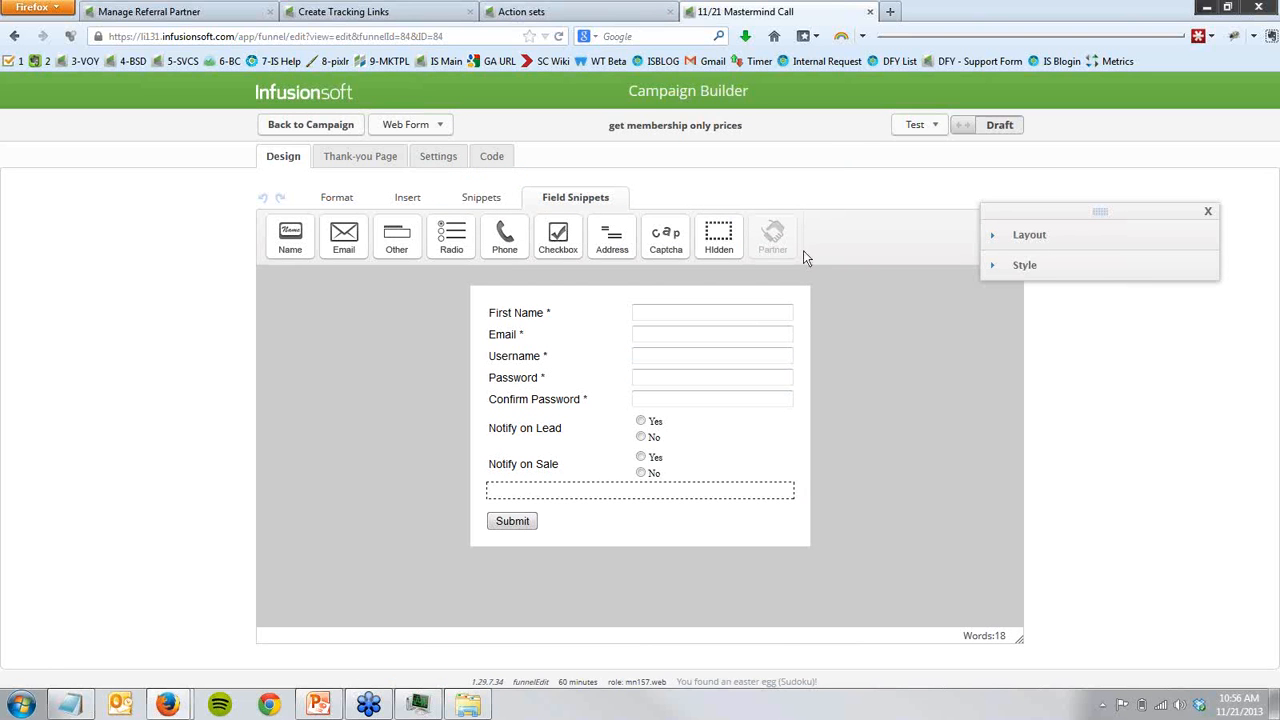
- Look at the Send HTTP Post settings in the Product Launch - Lock Access action set, and cancel the new action
{"action": "left_click", "coordinate": [572, 11]}
{"action": "left_click", "coordinate": [243, 674]}
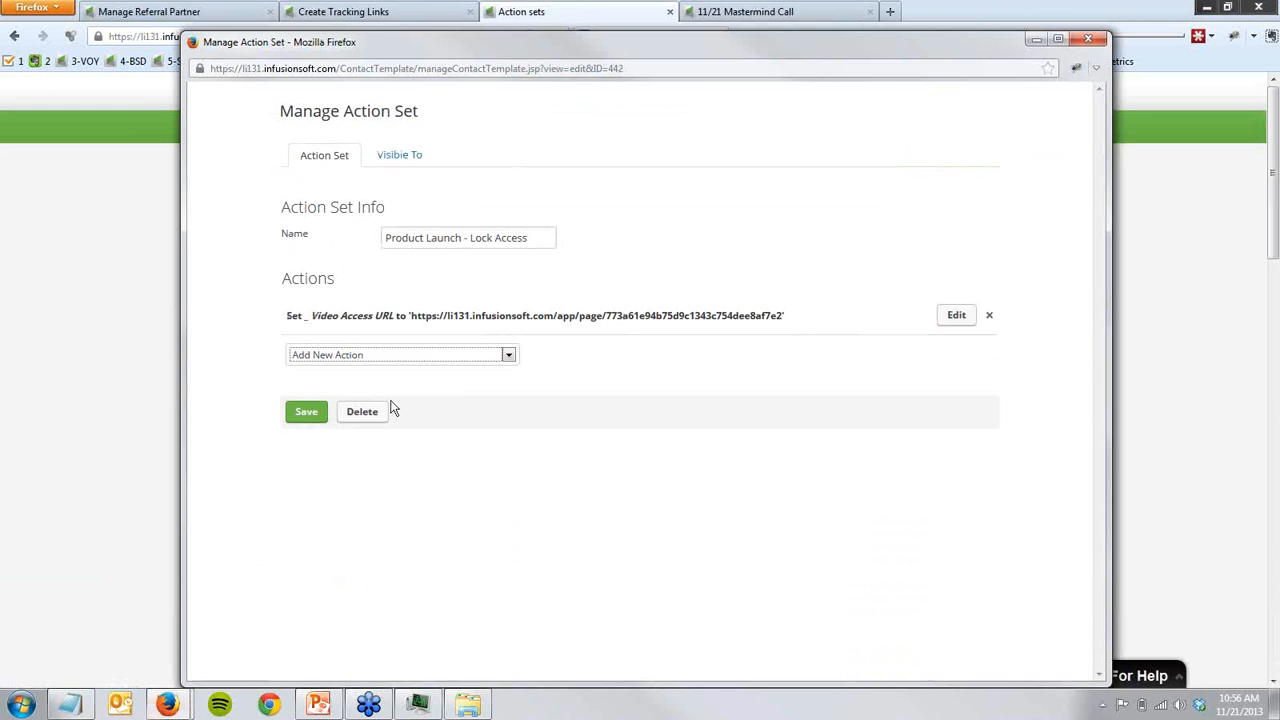
{"action": "left_click", "coordinate": [450, 355]}
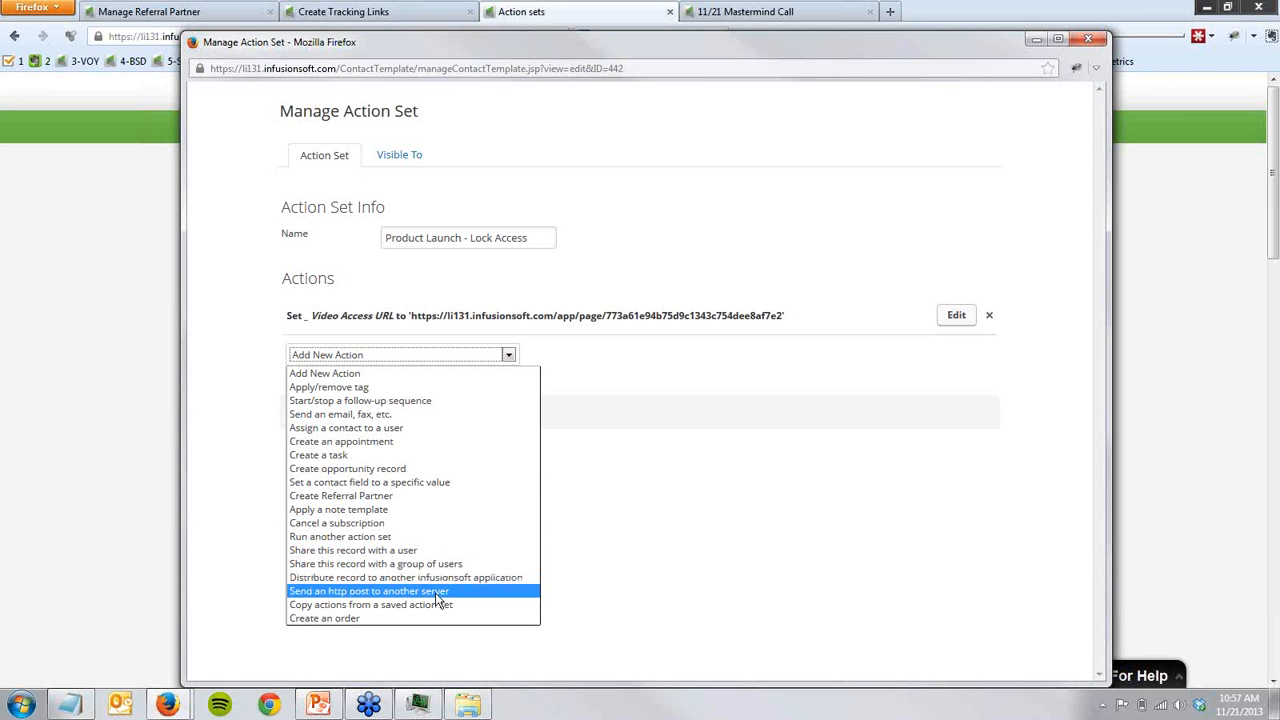
{"action": "left_click", "coordinate": [320, 598]}
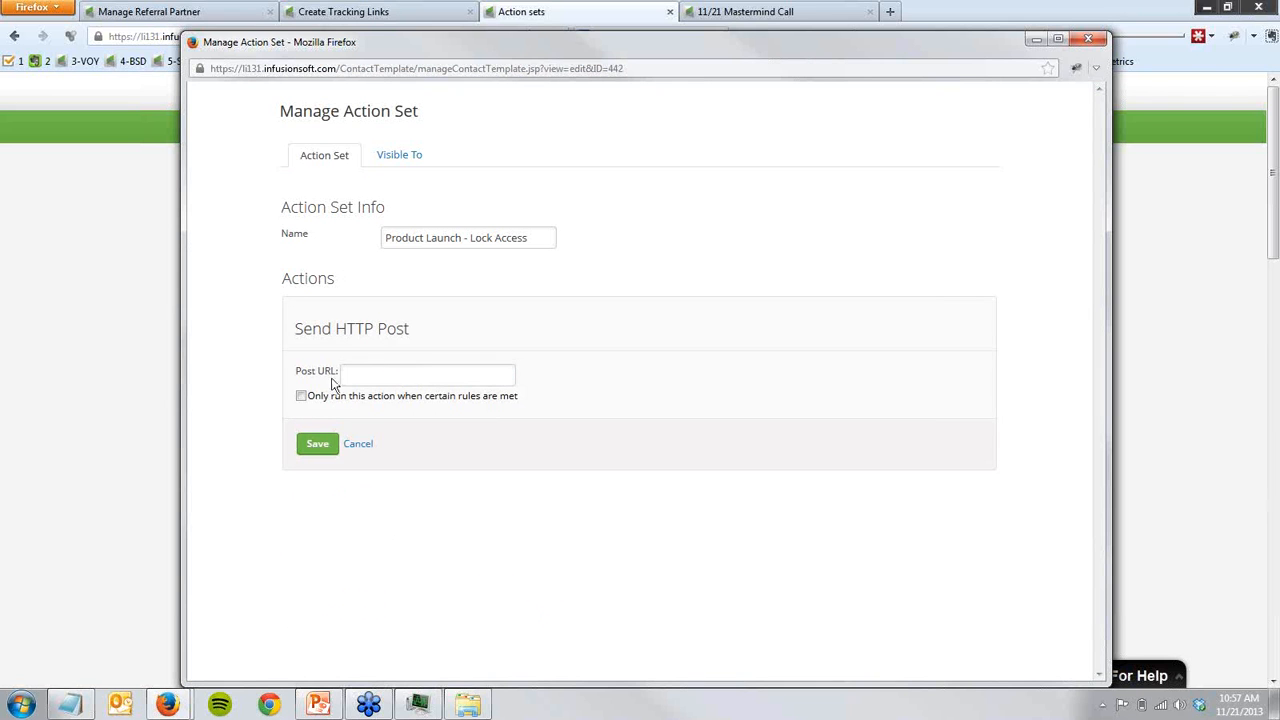
{"action": "left_click", "coordinate": [362, 445]}
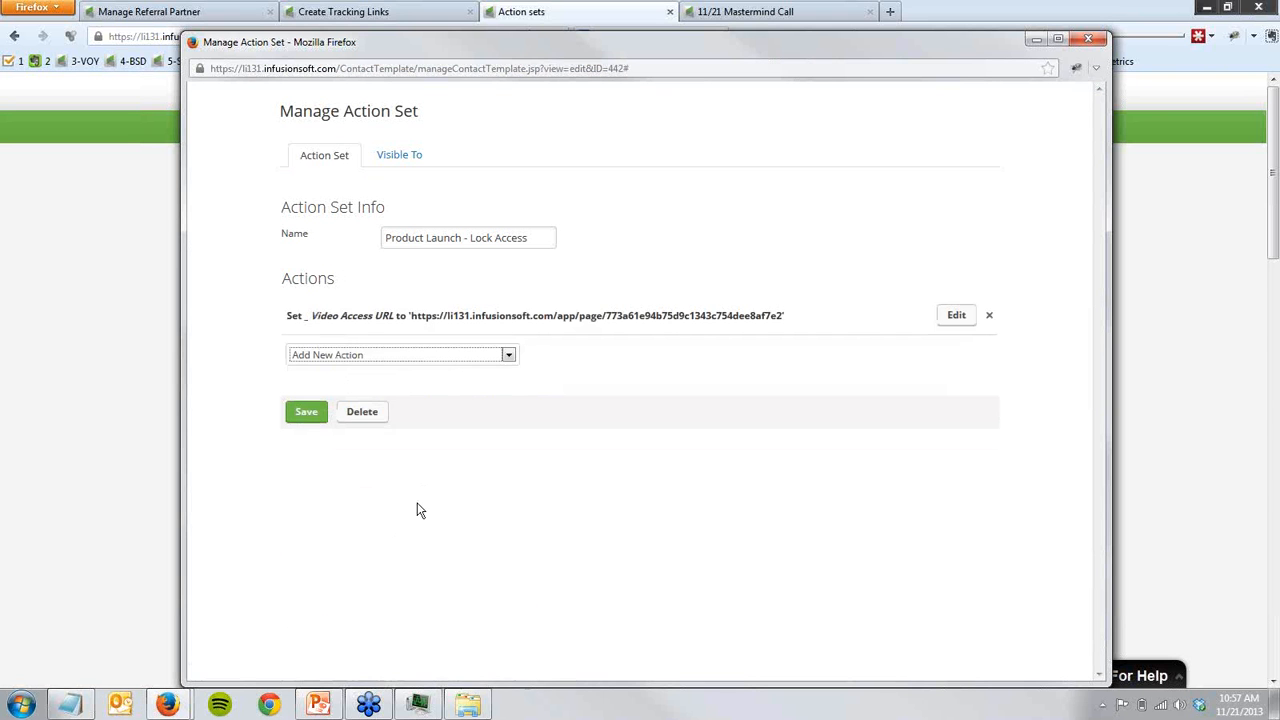
- Review the list of available actions for the Product Launch - Lock Access action set once more, and leave its window
{"action": "left_click", "coordinate": [436, 357]}
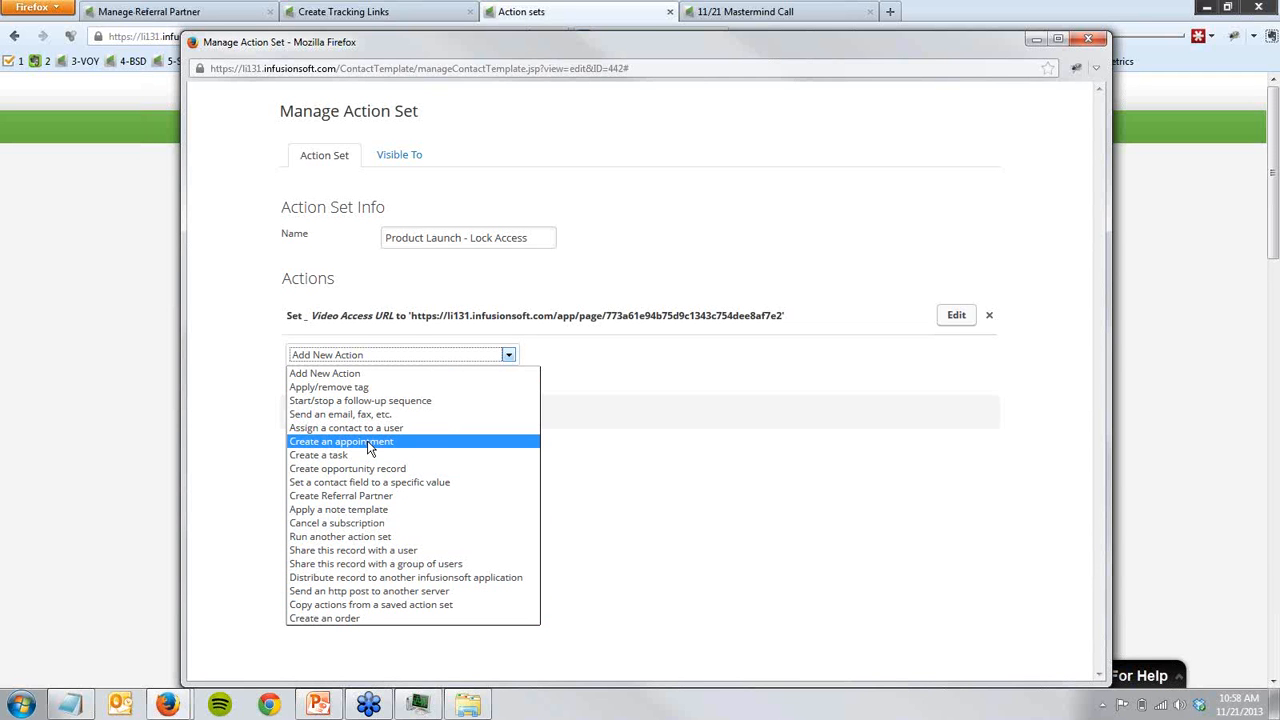
{"action": "left_click", "coordinate": [593, 622]}
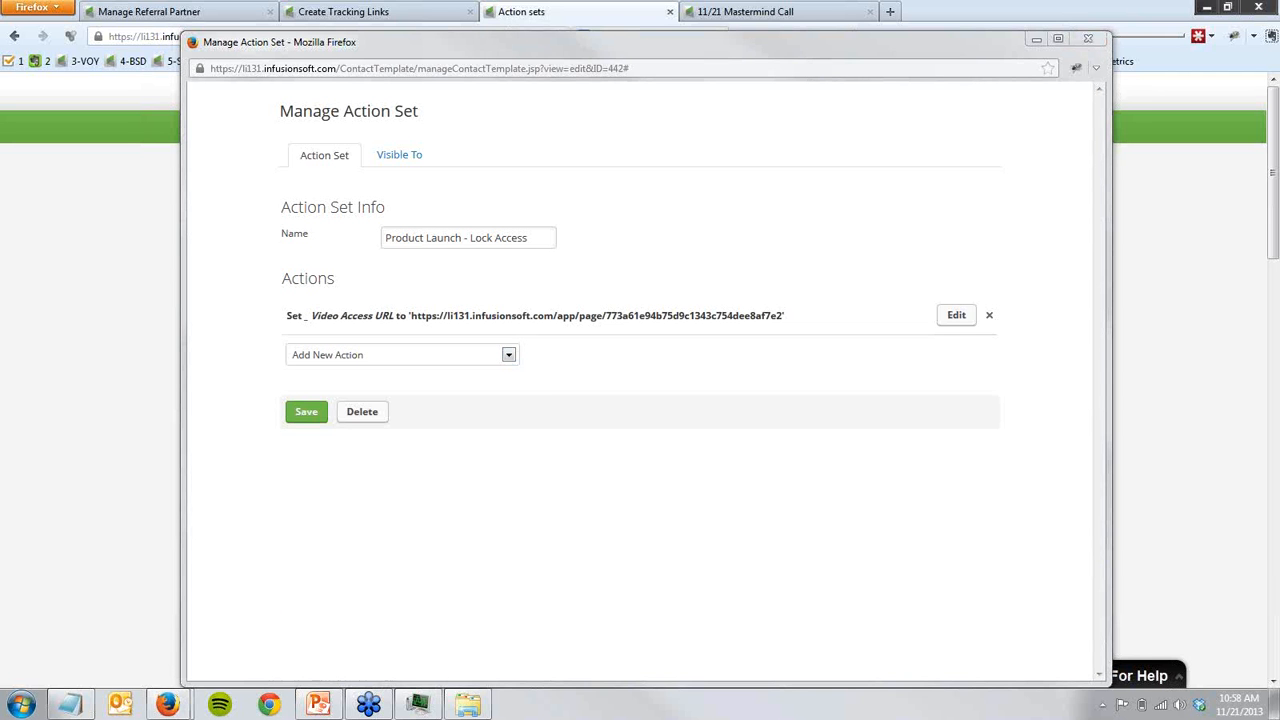
{"action": "left_click", "coordinate": [117, 546]}
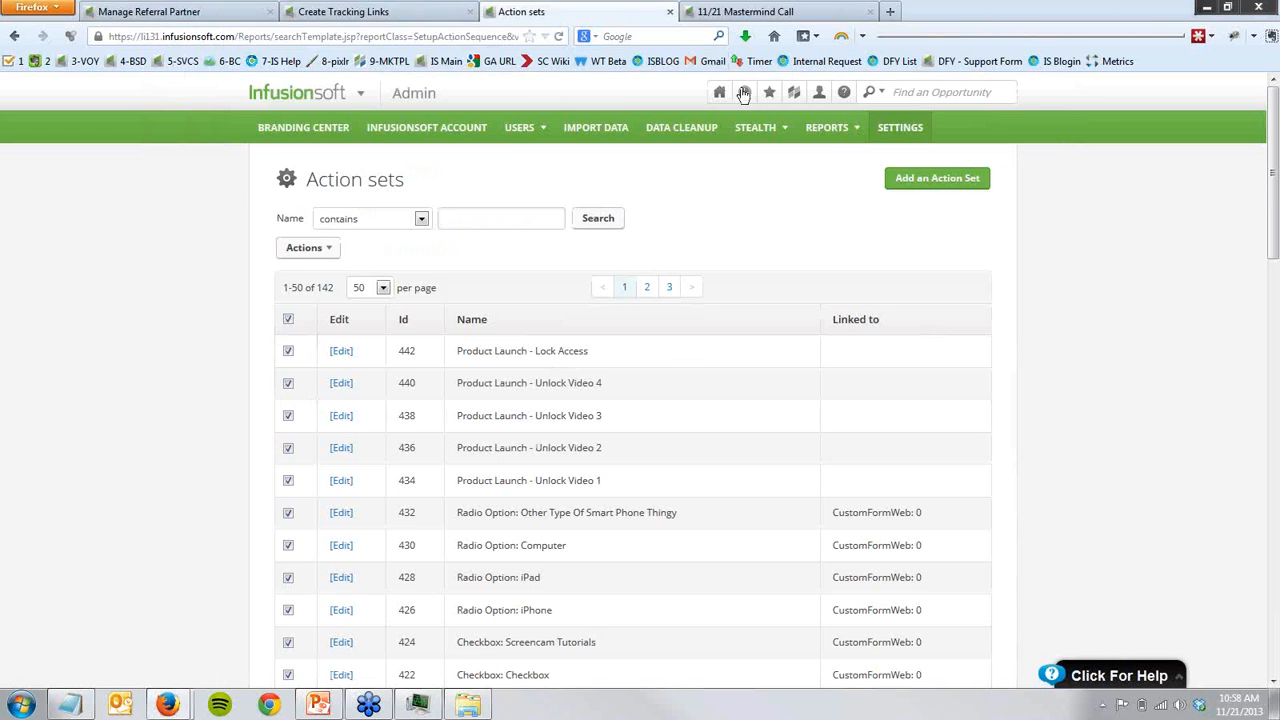
- Return from the web form to the campaign canvas and examine the landing page goals for Videos 1 to 4
{"action": "left_click", "coordinate": [746, 14]}
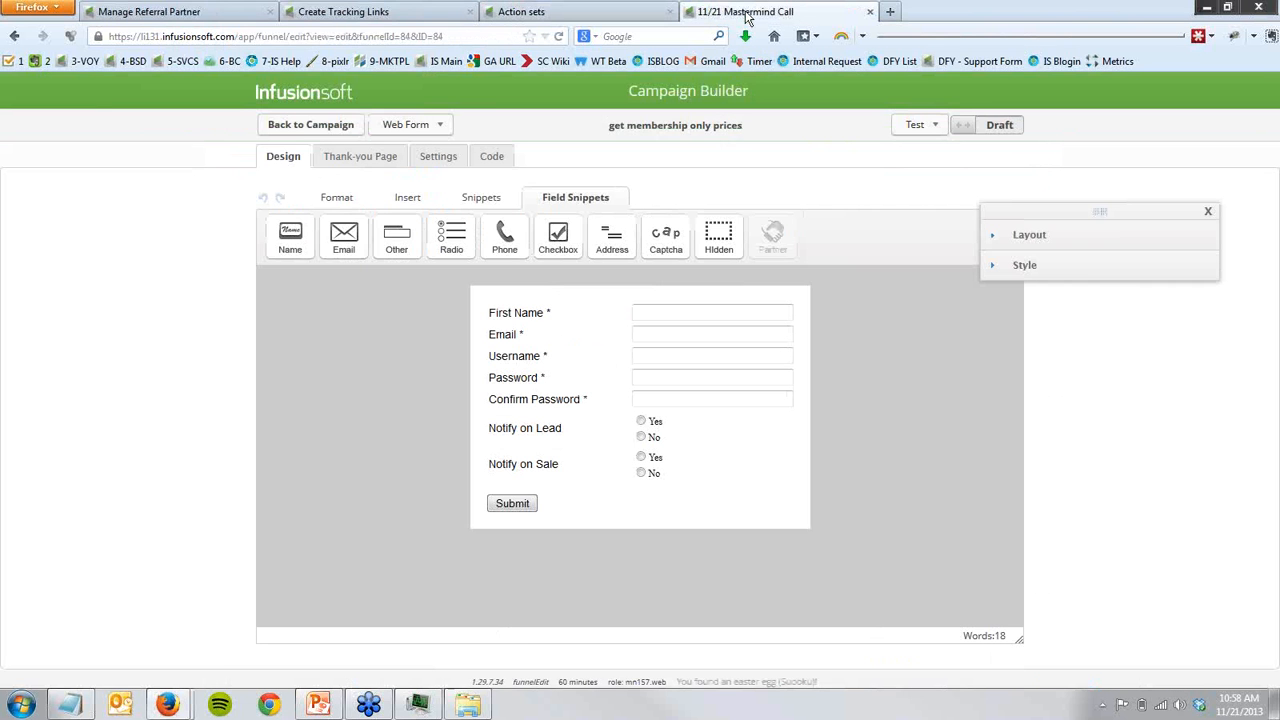
{"action": "left_click", "coordinate": [296, 128]}
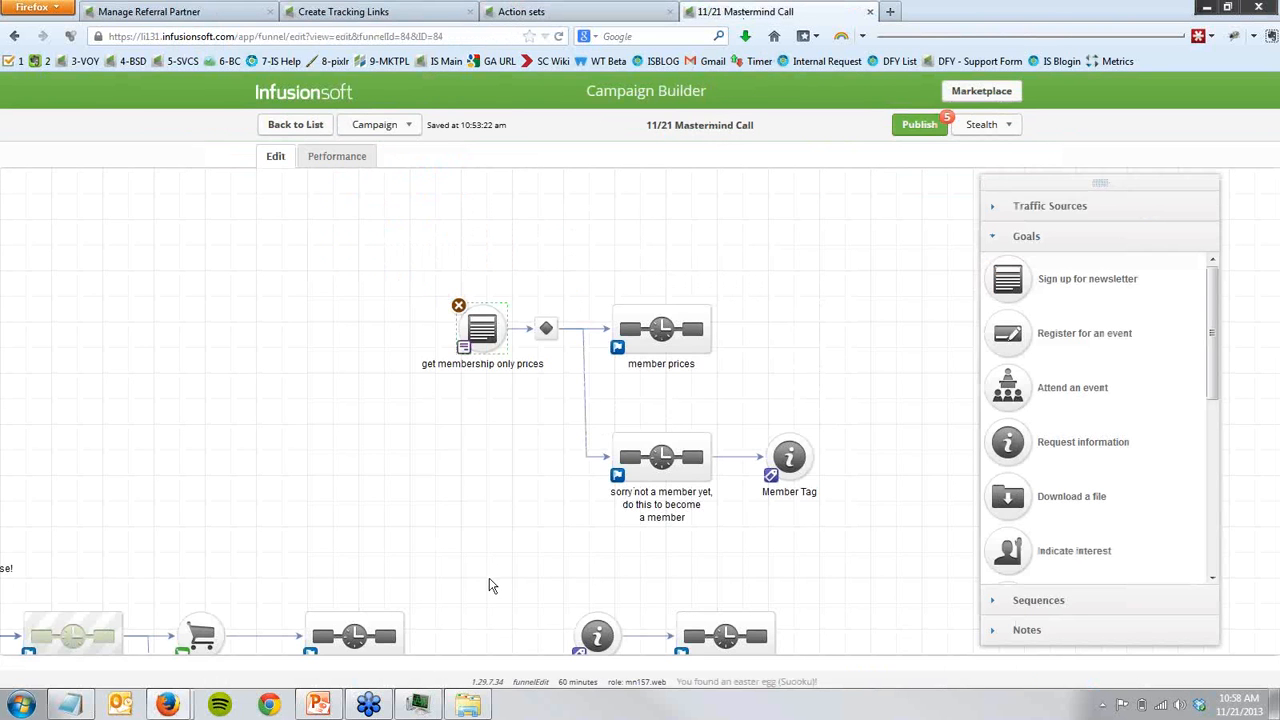
{"action": "left_click_drag", "start_coordinate": [456, 464], "coordinate": [407, 234]}
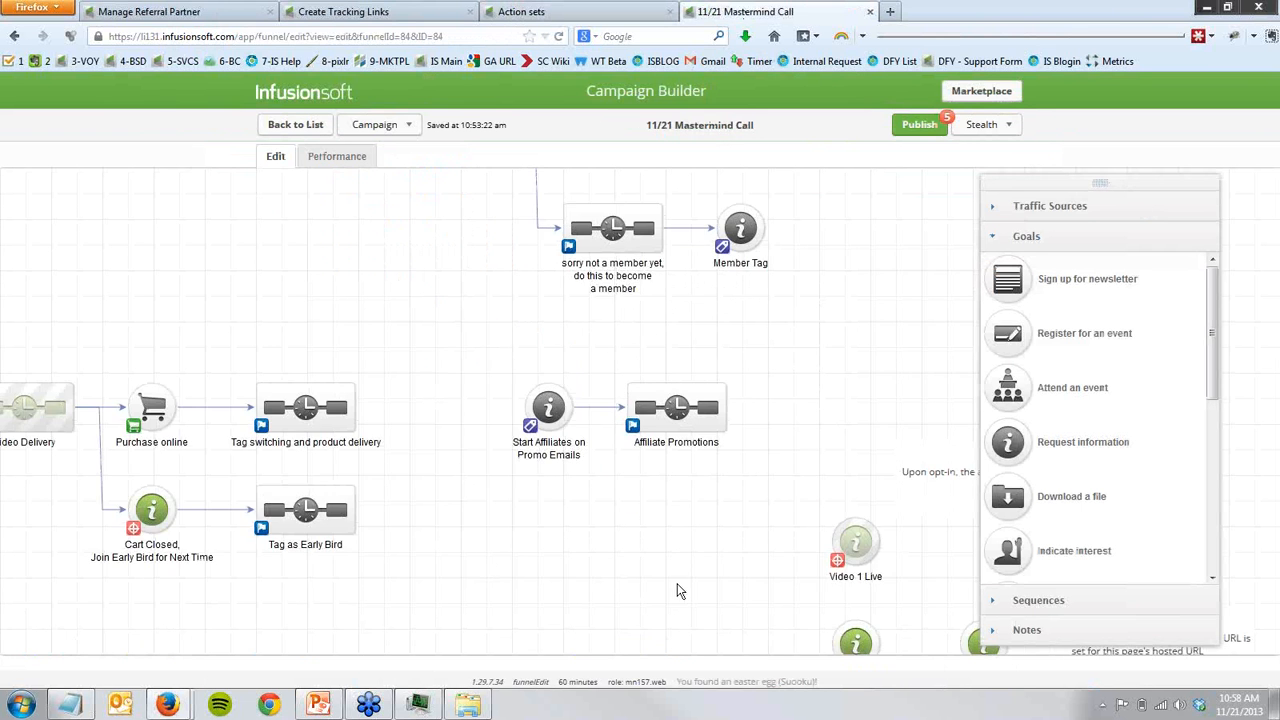
{"action": "left_click_drag", "start_coordinate": [644, 567], "coordinate": [417, 467]}
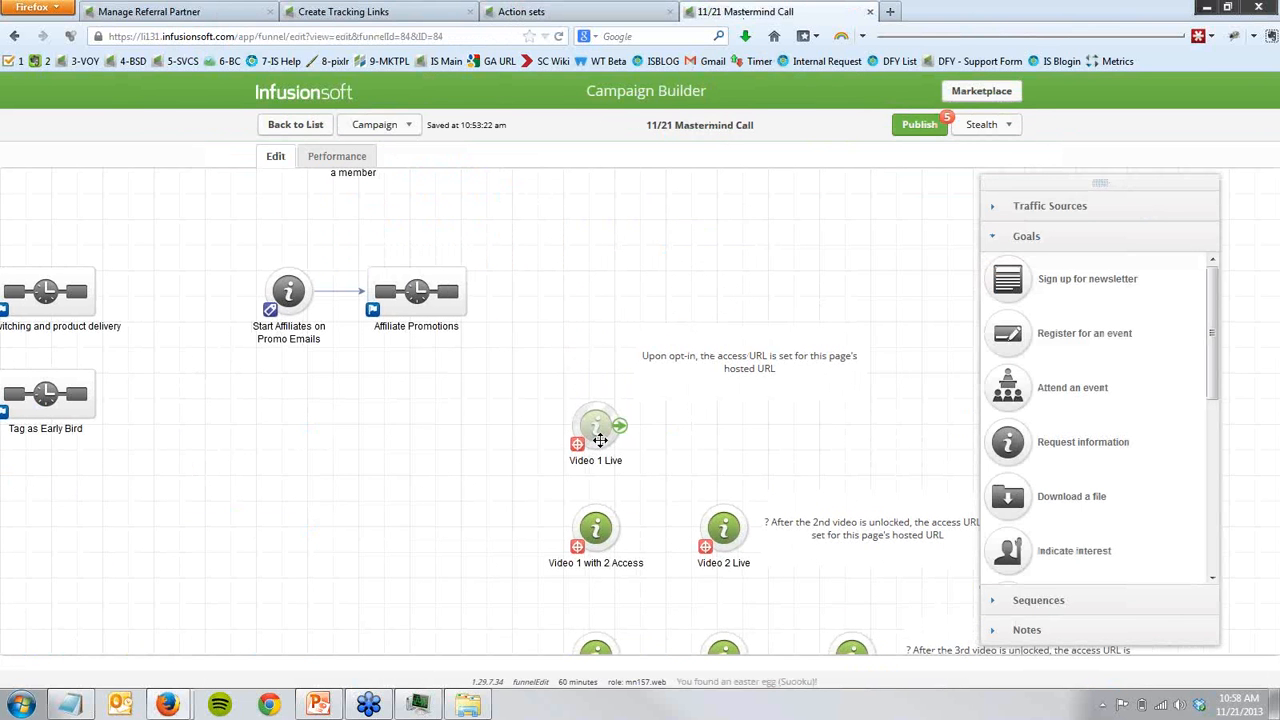
{"action": "left_click_drag", "start_coordinate": [472, 585], "coordinate": [229, 339]}
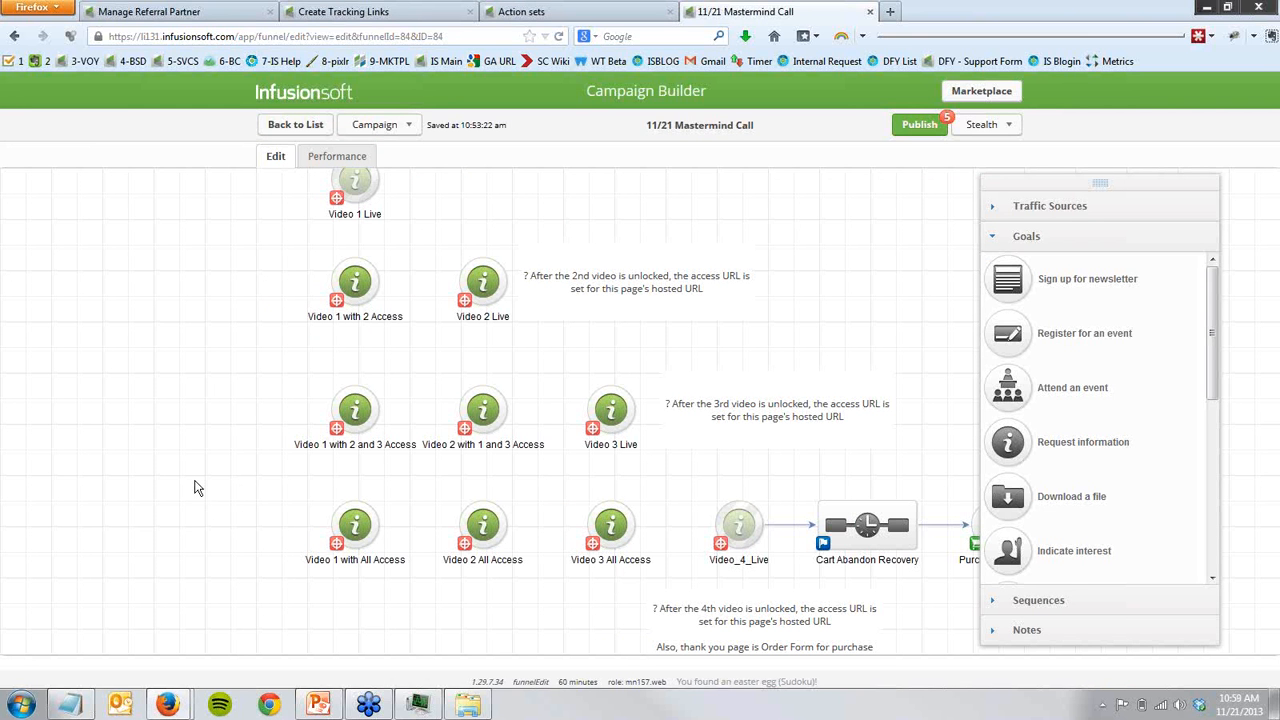
{"action": "scroll", "coordinate": [251, 434], "scroll_direction": "up", "scroll_amount": 3}
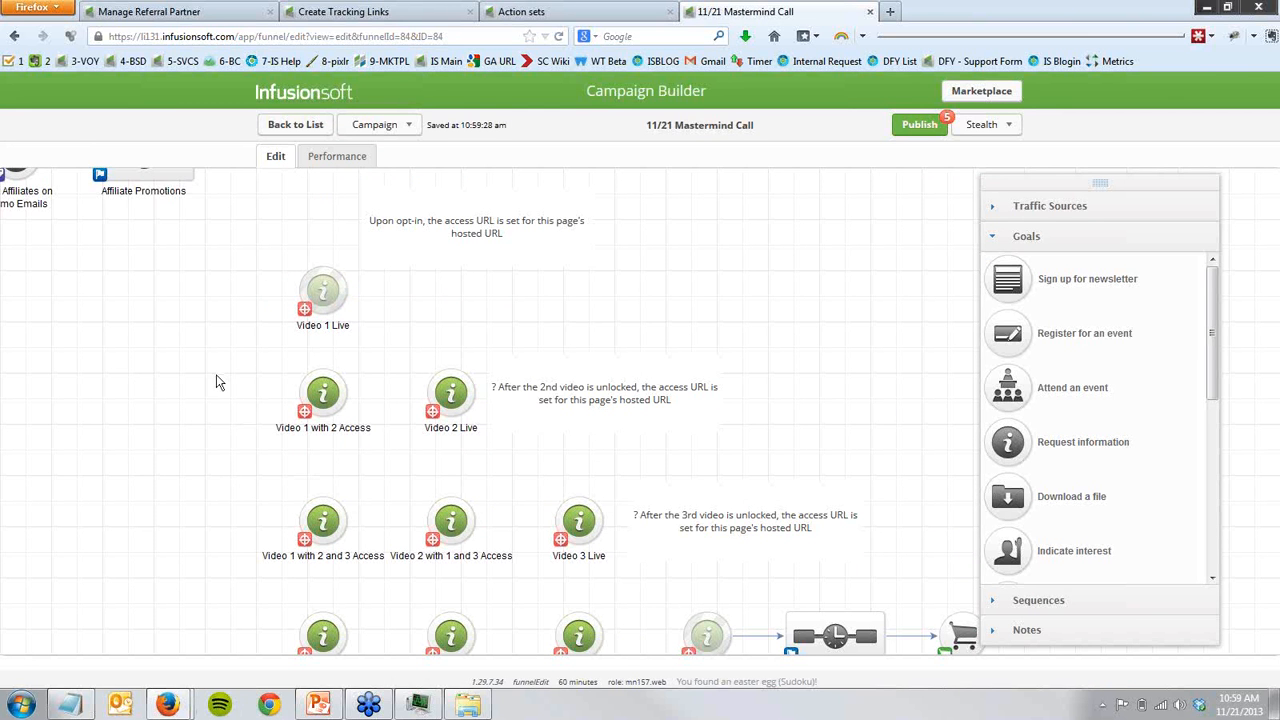
- Point out the landing page goals for each unlock stage by selecting them row by row, and clear the selection
{"action": "left_click_drag", "start_coordinate": [230, 252], "coordinate": [402, 358]}
{"action": "left_click_drag", "start_coordinate": [229, 352], "coordinate": [530, 465]}
{"action": "left_click_drag", "start_coordinate": [230, 470], "coordinate": [641, 590]}
{"action": "scroll", "coordinate": [272, 538], "scroll_direction": "down", "scroll_amount": 2}
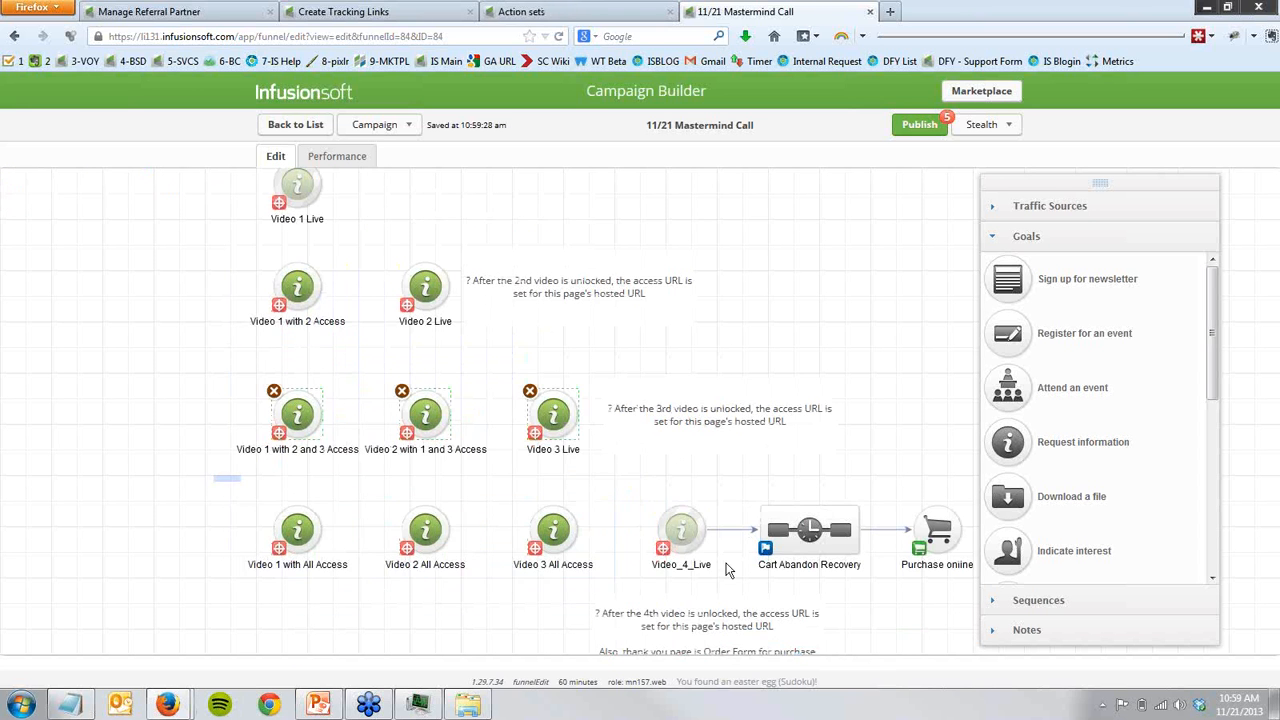
{"action": "left_click_drag", "start_coordinate": [213, 475], "coordinate": [766, 598]}
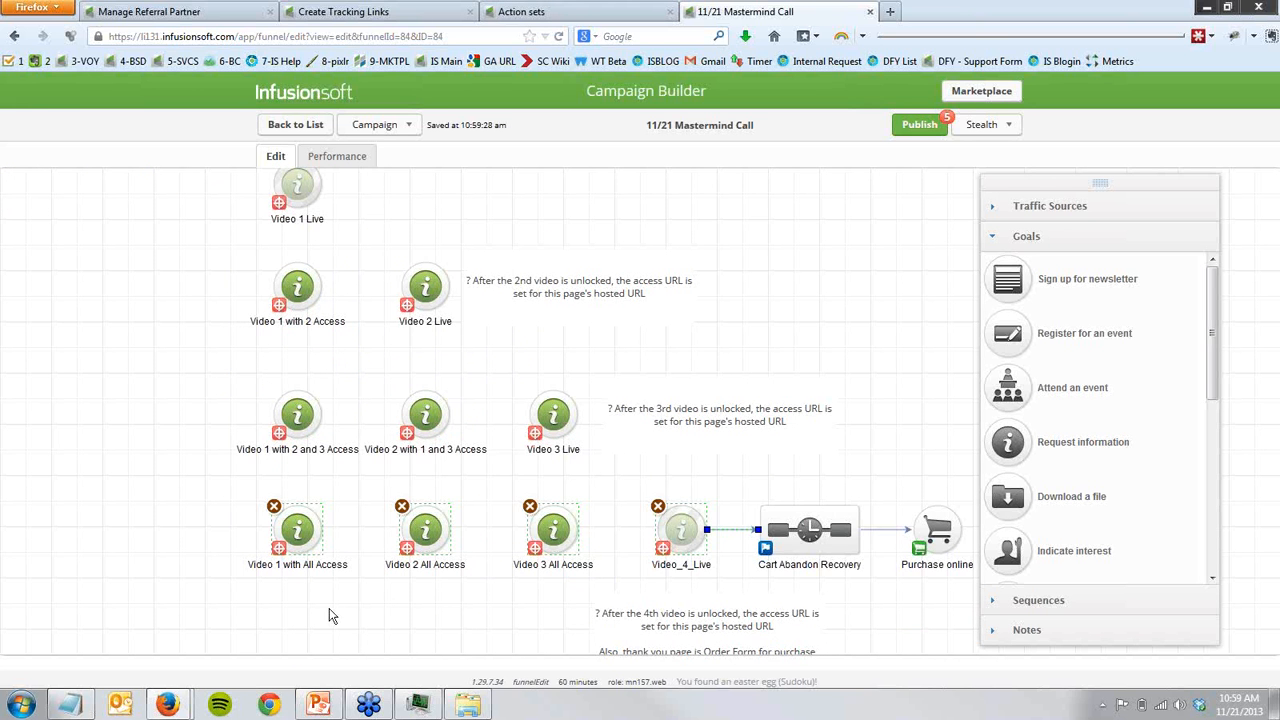
{"action": "left_click", "coordinate": [494, 537]}
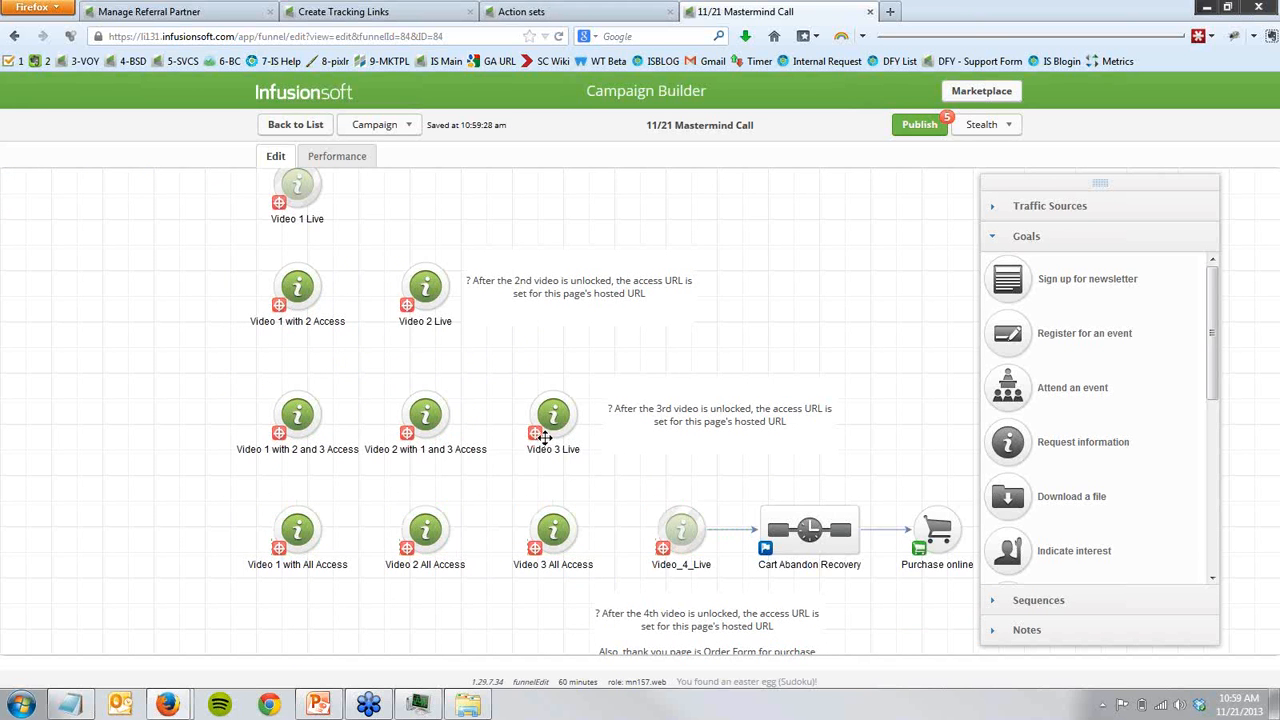
- Bring up the video launch pages.txt notes in Notepad and highlight the first and second page URLs under Video 3 Unlocked
{"action": "left_click", "coordinate": [85, 704]}
{"action": "left_click_drag", "start_coordinate": [302, 352], "coordinate": [219, 395]}
{"action": "left_click_drag", "start_coordinate": [161, 285], "coordinate": [149, 169]}
{"action": "left_click_drag", "start_coordinate": [166, 320], "coordinate": [159, 255]}
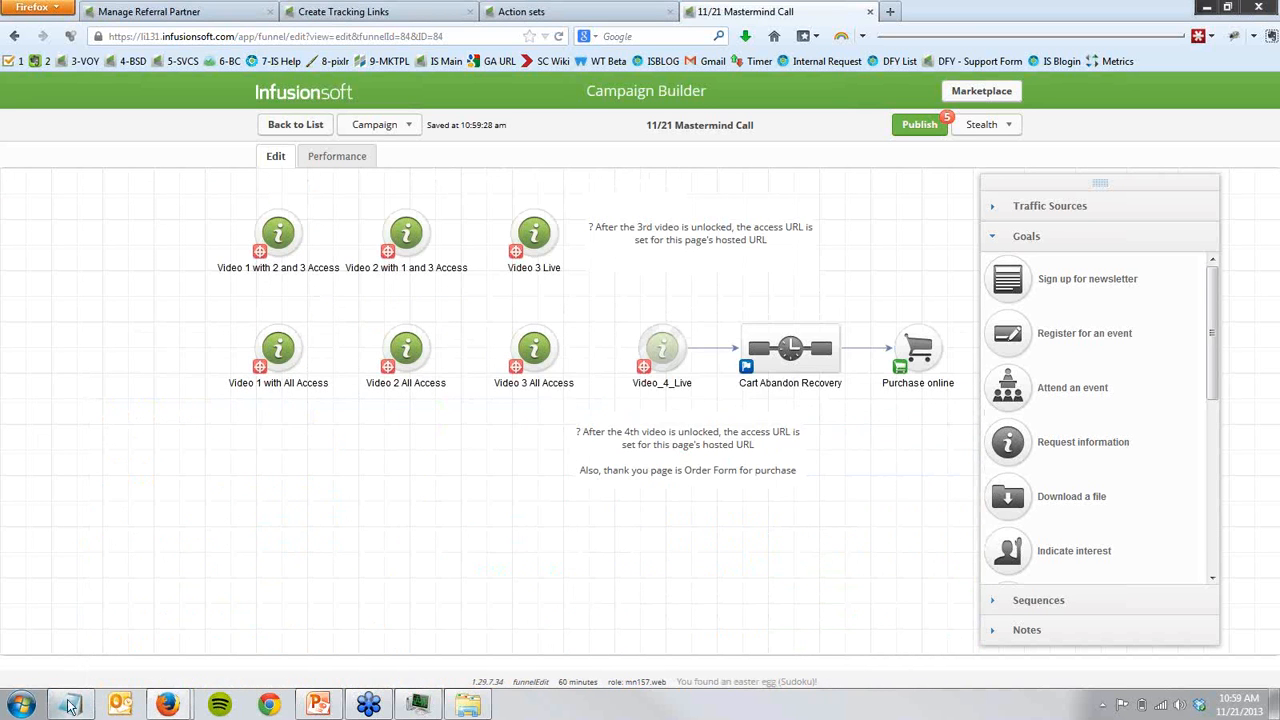
{"action": "left_click", "coordinate": [68, 703]}
{"action": "left_click_drag", "start_coordinate": [87, 639], "coordinate": [833, 636]}
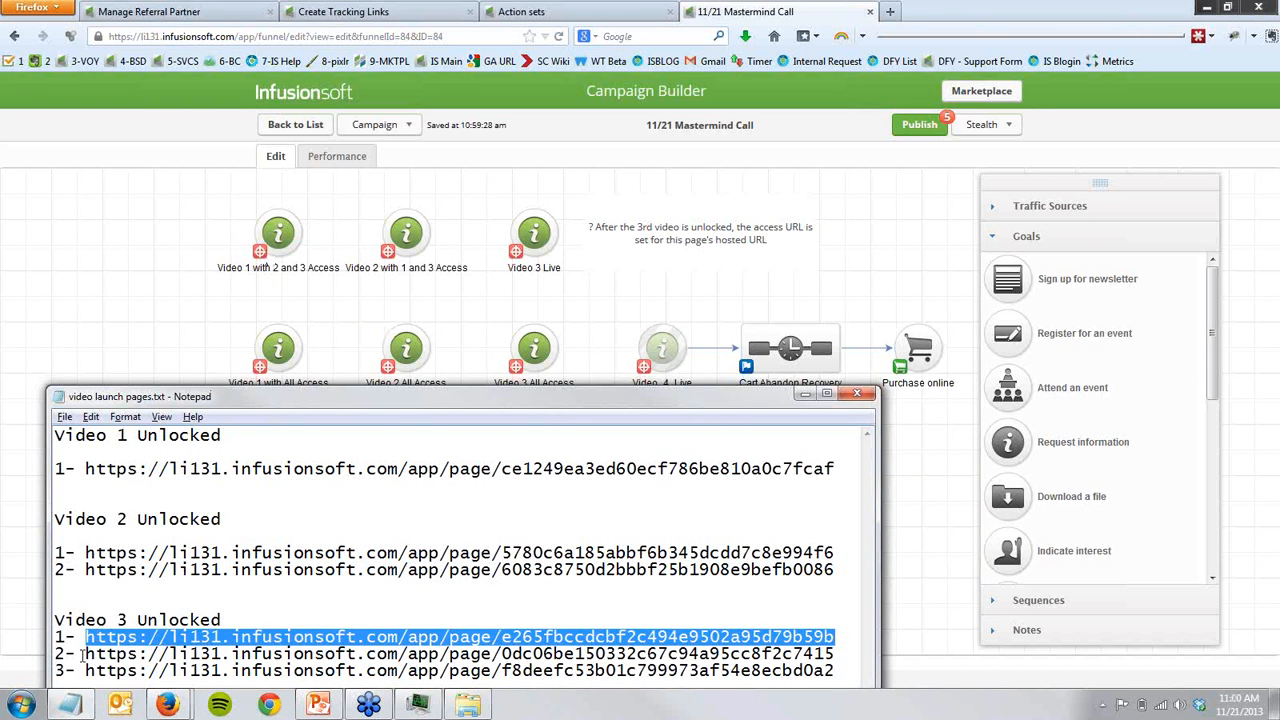
{"action": "left_click_drag", "start_coordinate": [84, 655], "coordinate": [985, 657]}
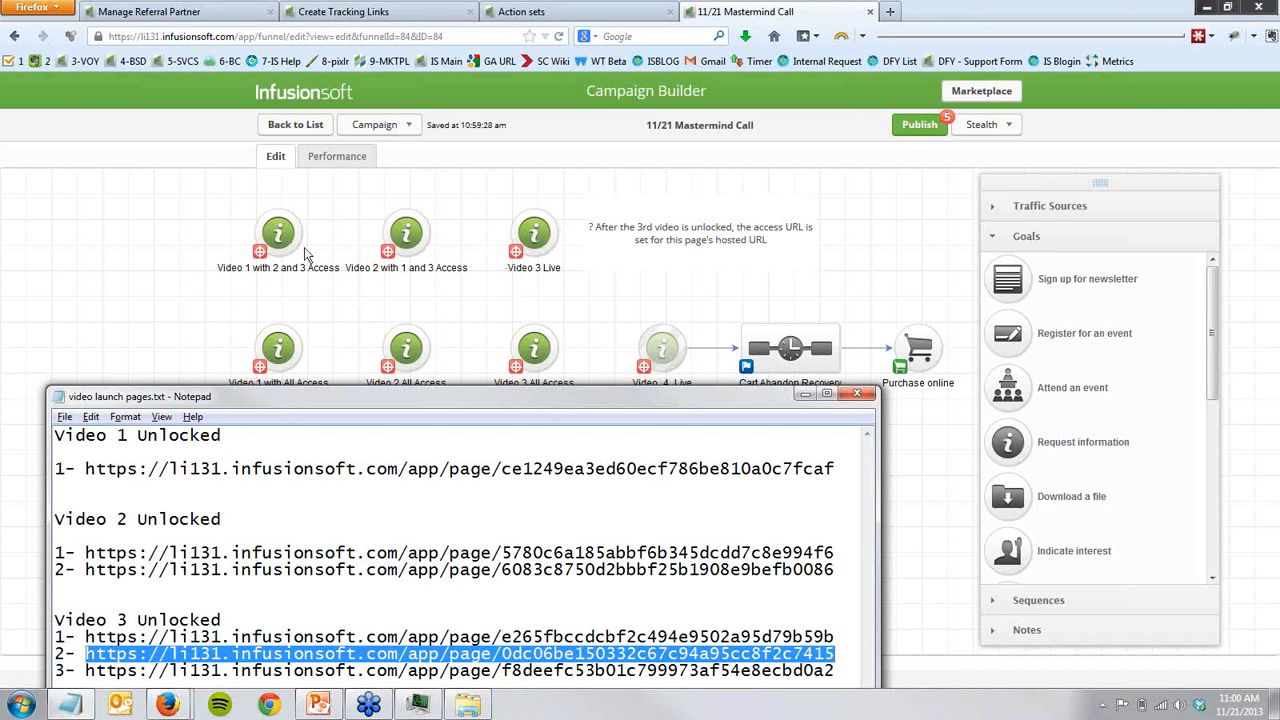
- Open the "Video 2 with 1 and 3 Access" landing page and match its Video 3 and Video 1 links to the Video 3 Unlocked URLs
{"action": "left_click", "coordinate": [413, 243]}
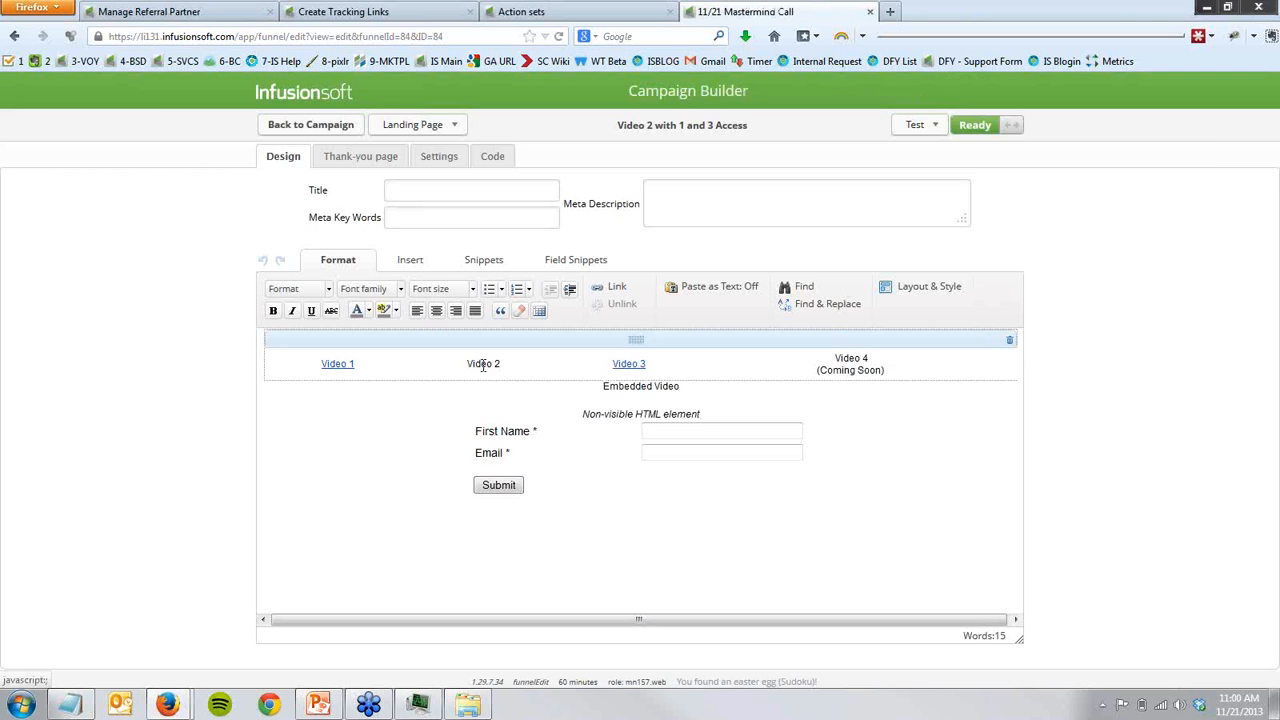
{"action": "mouse_move", "coordinate": [631, 366]}
{"action": "left_click", "coordinate": [86, 705]}
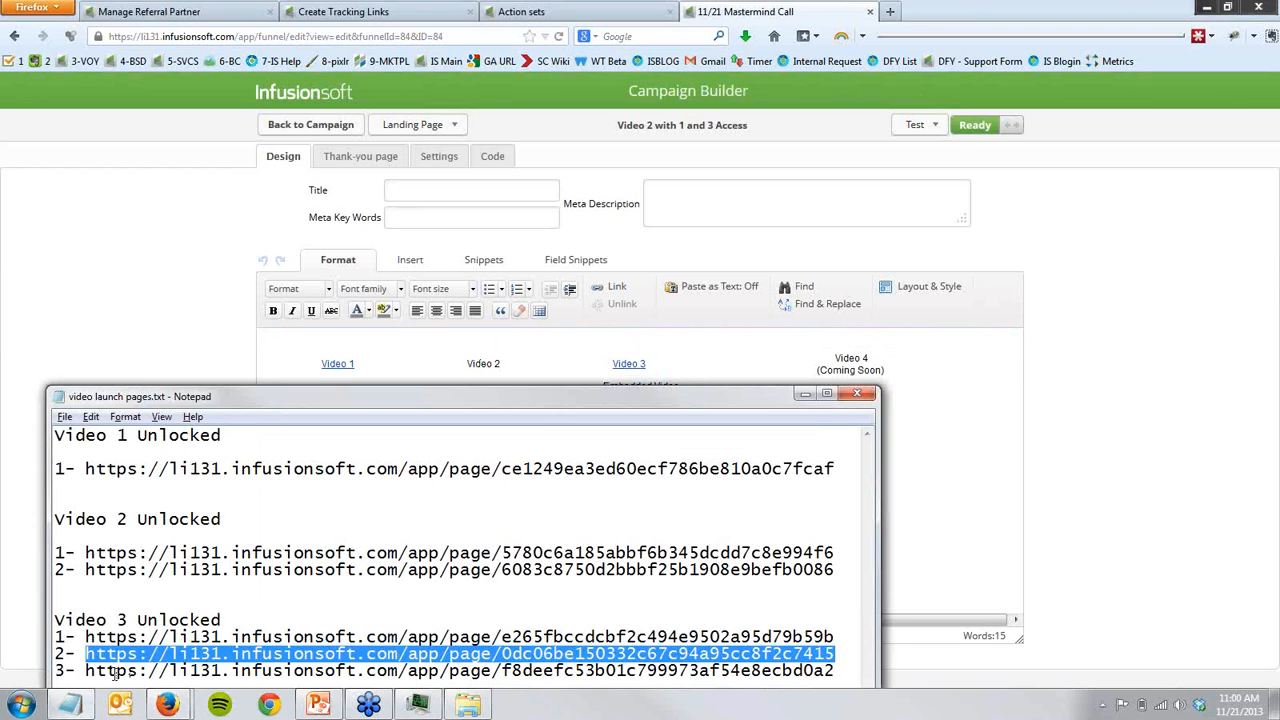
{"action": "left_click_drag", "start_coordinate": [84, 670], "coordinate": [856, 672]}
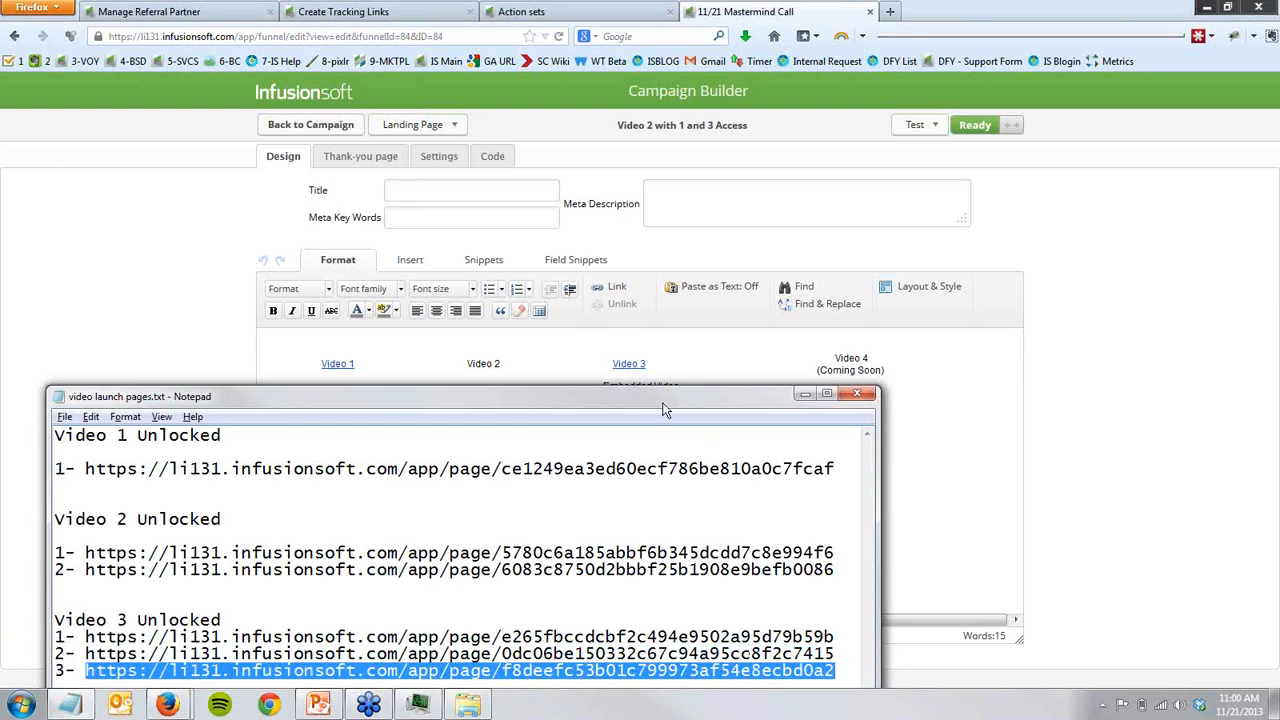
{"action": "mouse_move", "coordinate": [626, 368]}
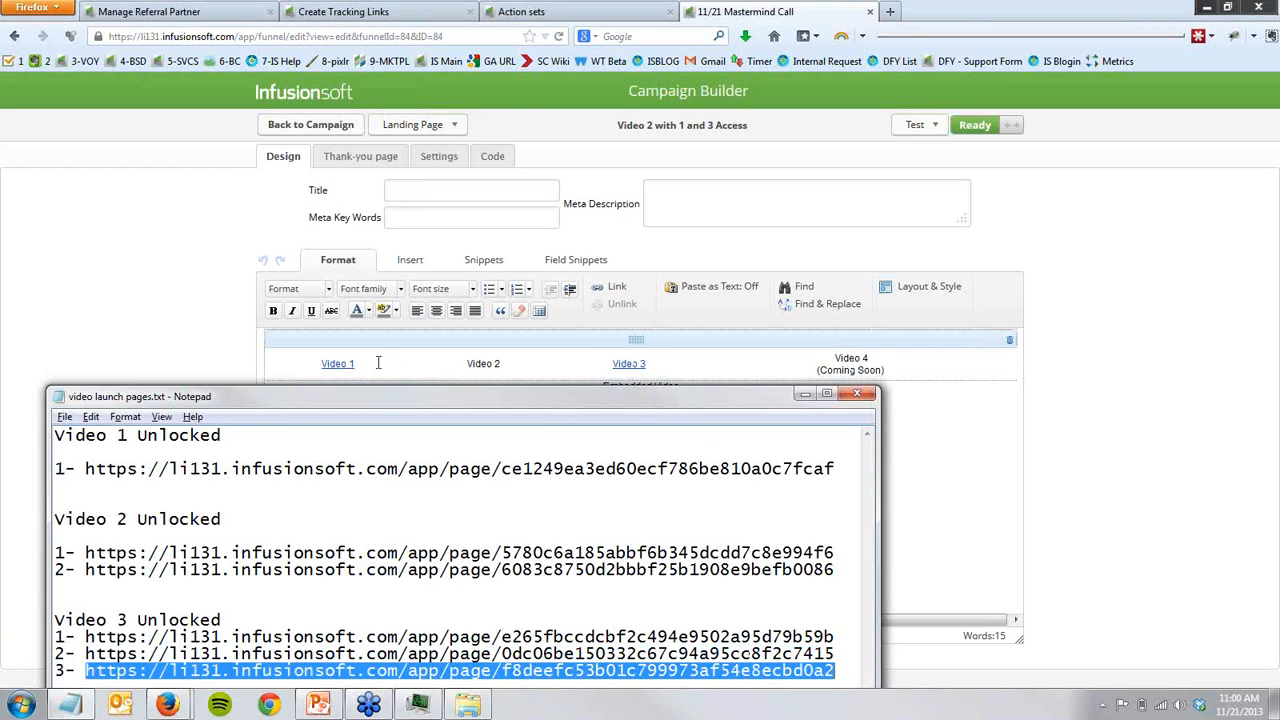
{"action": "left_click_drag", "start_coordinate": [88, 637], "coordinate": [831, 635]}
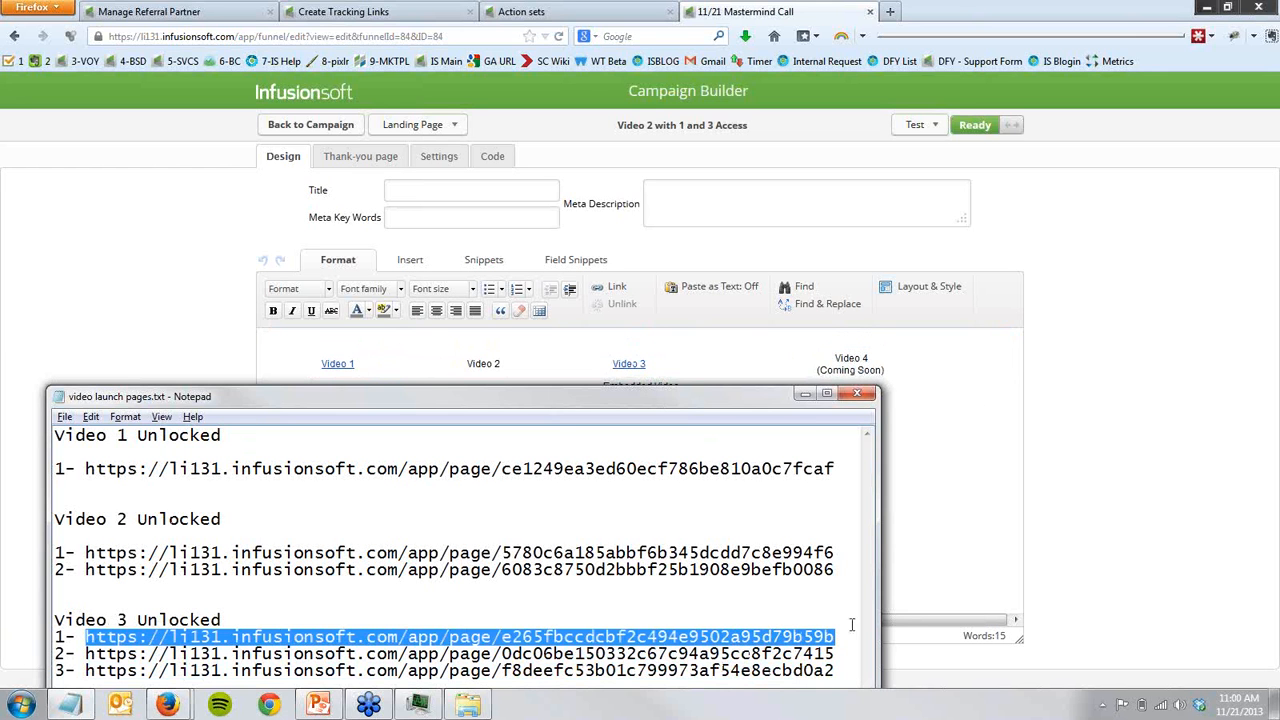
- Close and reopen the video launch pages.txt notes in Notepad, and move the window up to reveal the Video 4 Unlocked URLs
{"action": "left_click", "coordinate": [856, 394]}
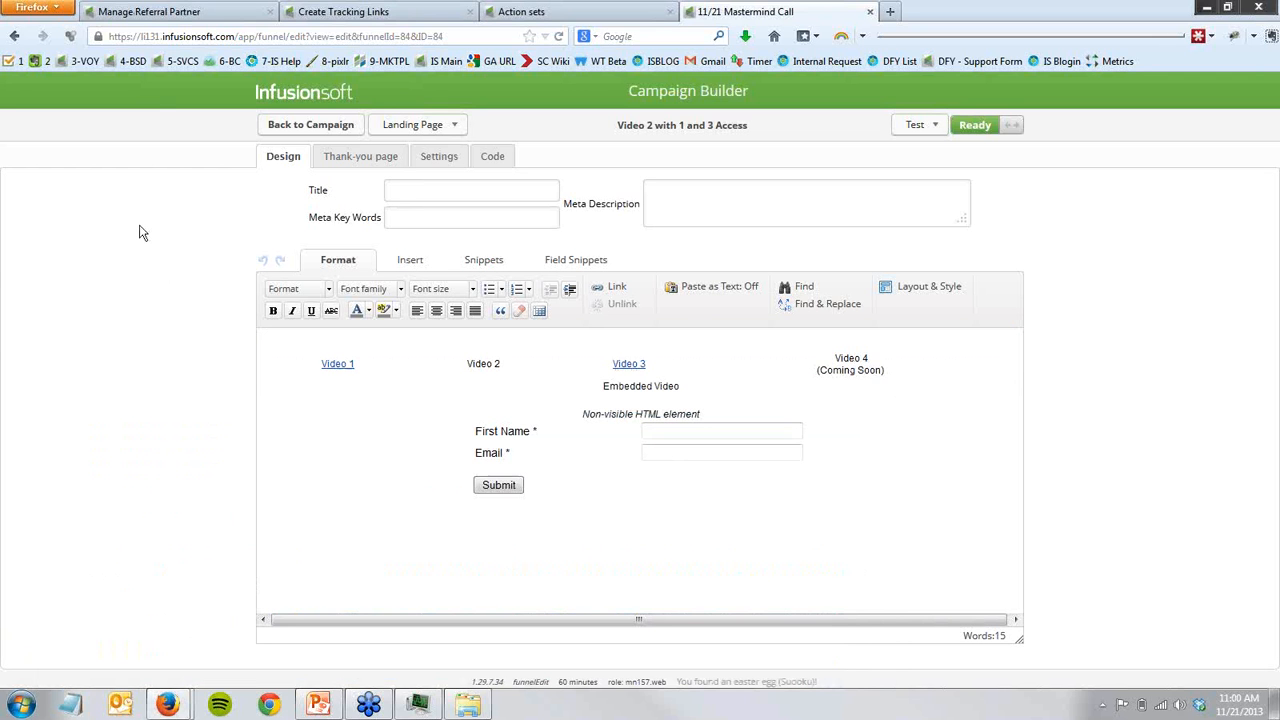
{"action": "right_click", "coordinate": [71, 703]}
{"action": "left_click", "coordinate": [82, 455]}
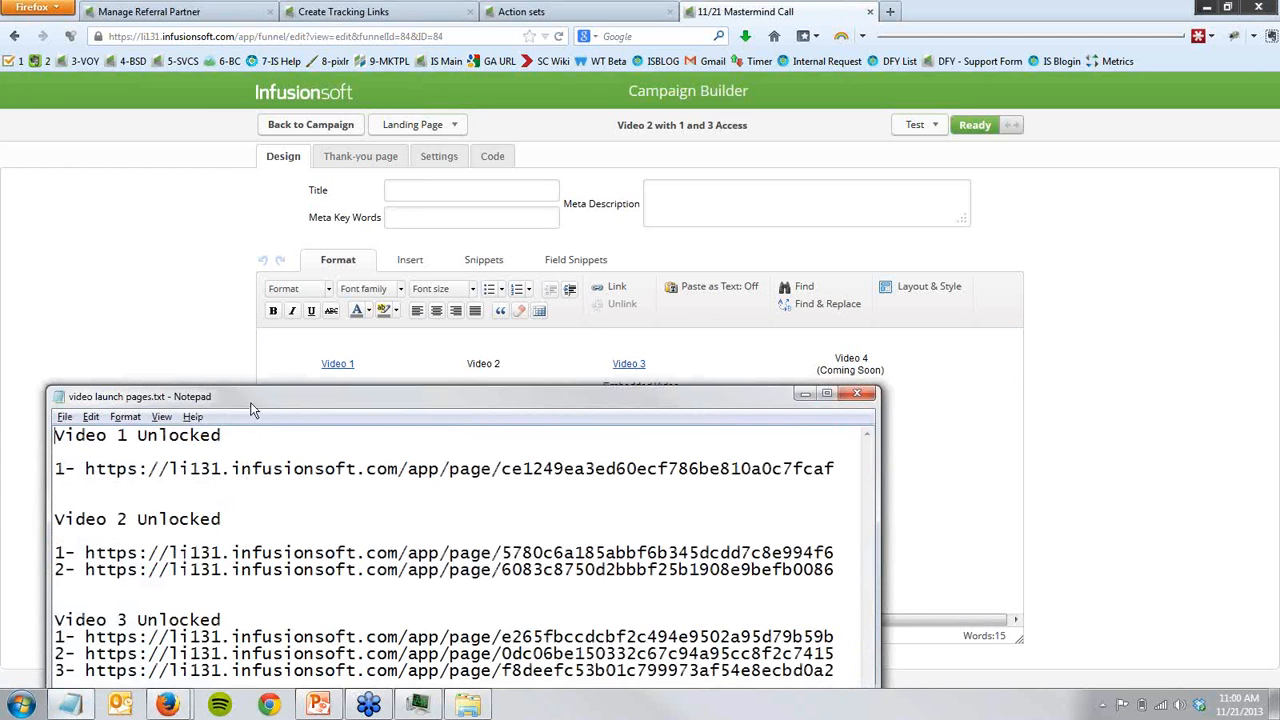
{"action": "left_click_drag", "start_coordinate": [255, 396], "coordinate": [253, 319]}
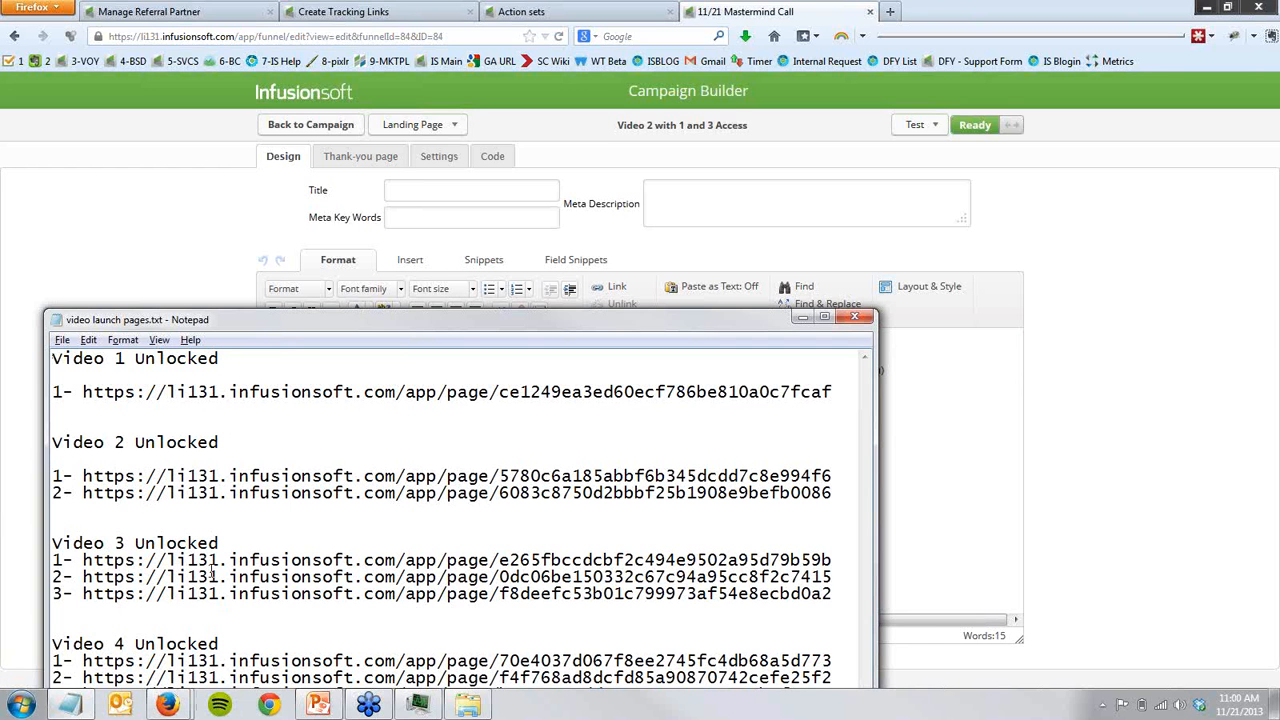
- Return to the campaign canvas and point out the Video 1 Live goal by selecting it above the Video 2 stage goals
{"action": "left_click", "coordinate": [191, 211]}
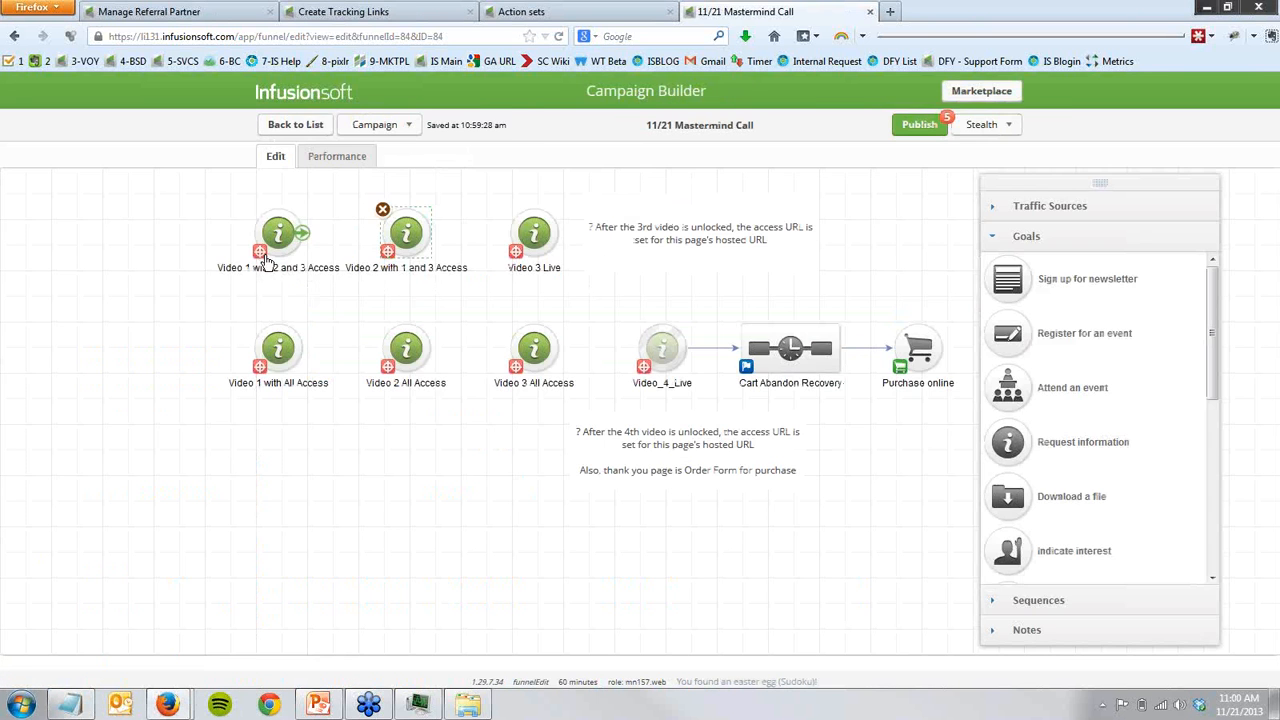
{"action": "scroll", "coordinate": [211, 591], "scroll_direction": "up", "scroll_amount": 5}
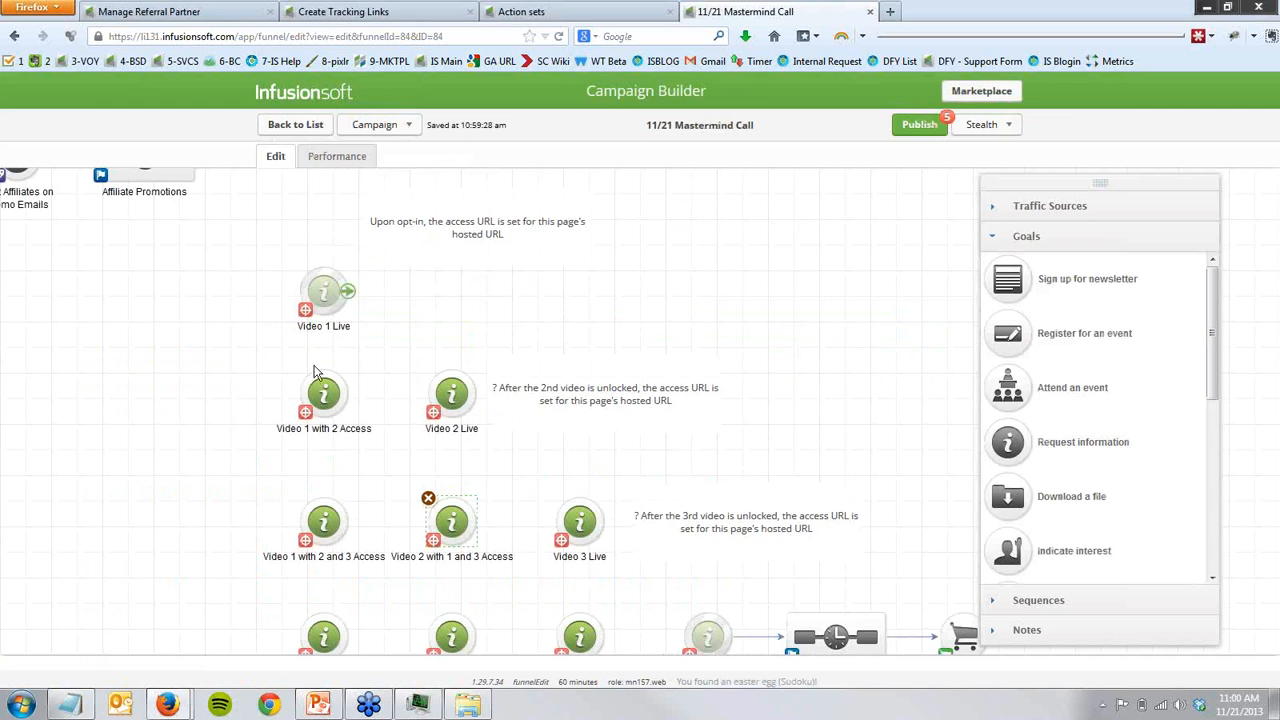
{"action": "left_click", "coordinate": [320, 293]}
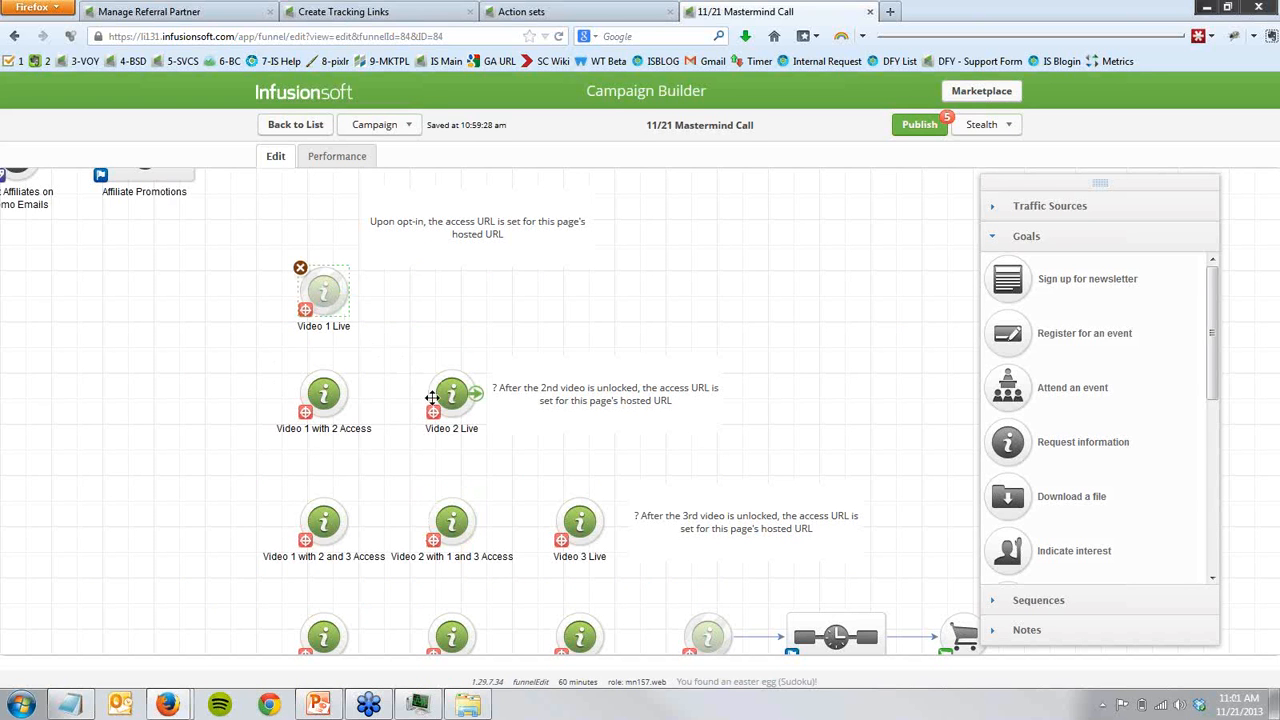
{"action": "left_click", "coordinate": [240, 348]}
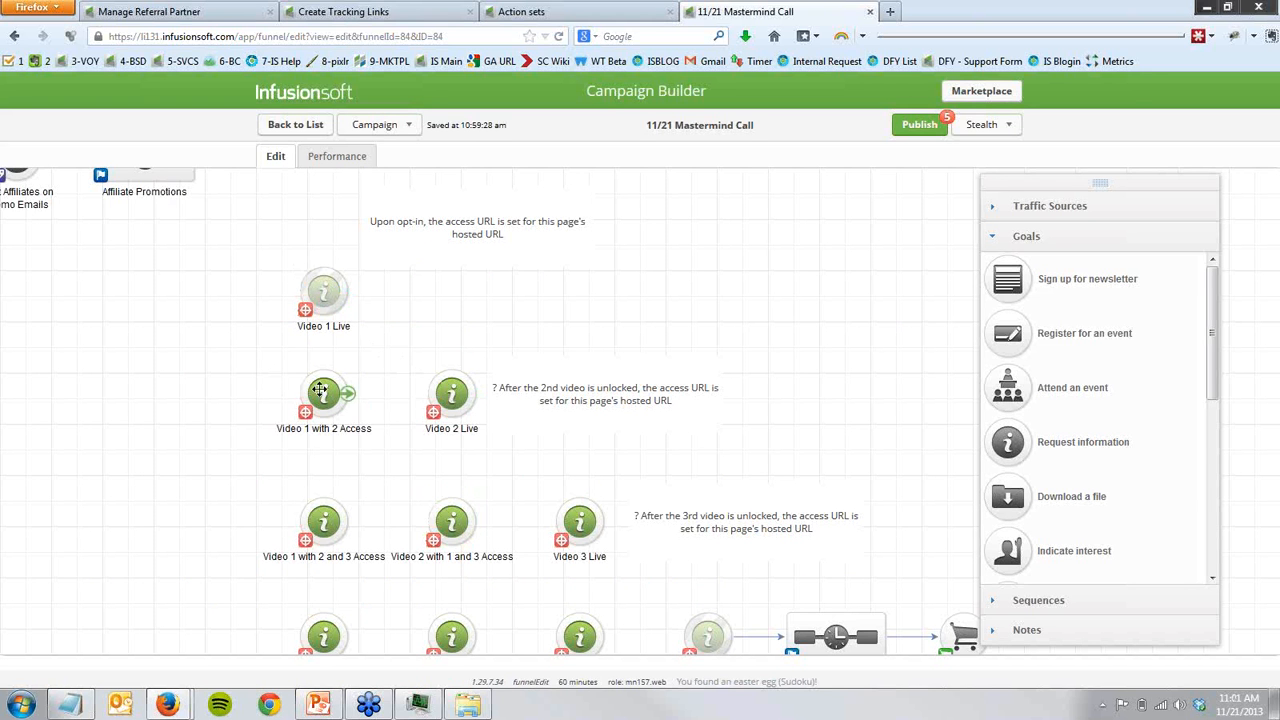
{"action": "left_click", "coordinate": [318, 297]}
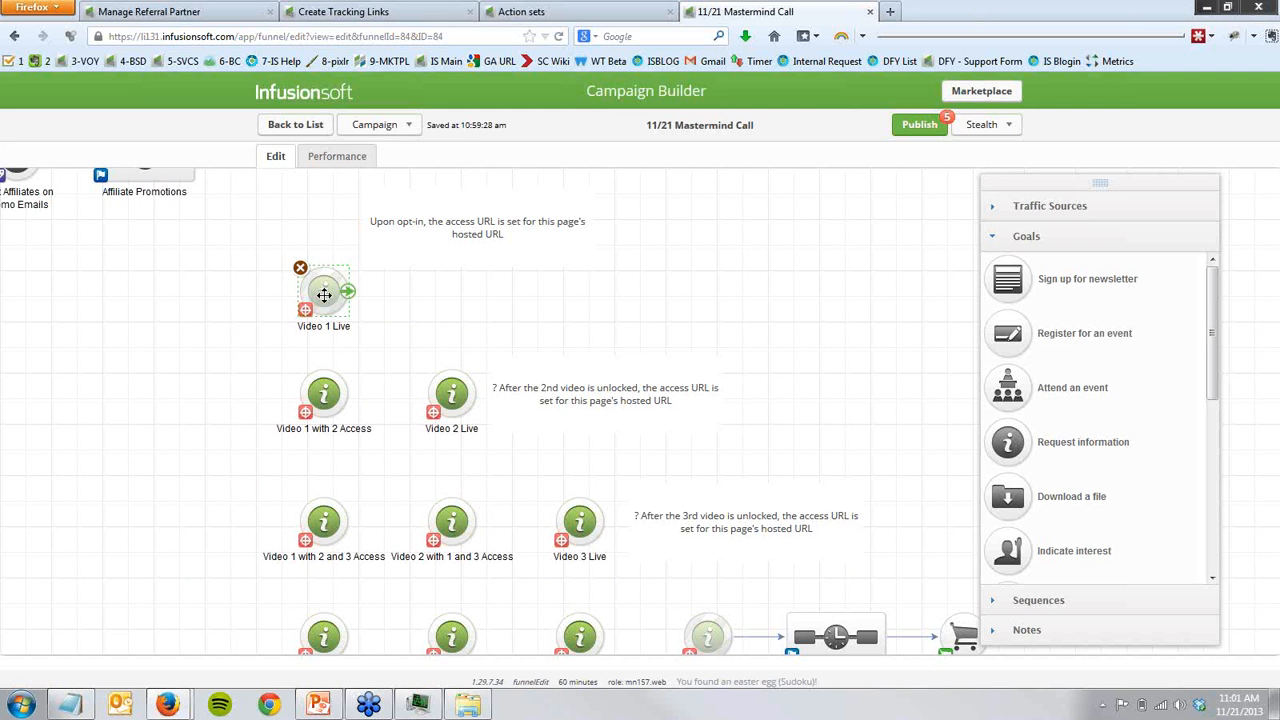
- Copy the Video 1 Live goal onto the empty canvas beside it, delete the copy, and briefly select the two second-stage goals
{"action": "left_click_drag", "start_coordinate": [324, 294], "coordinate": [161, 290]}
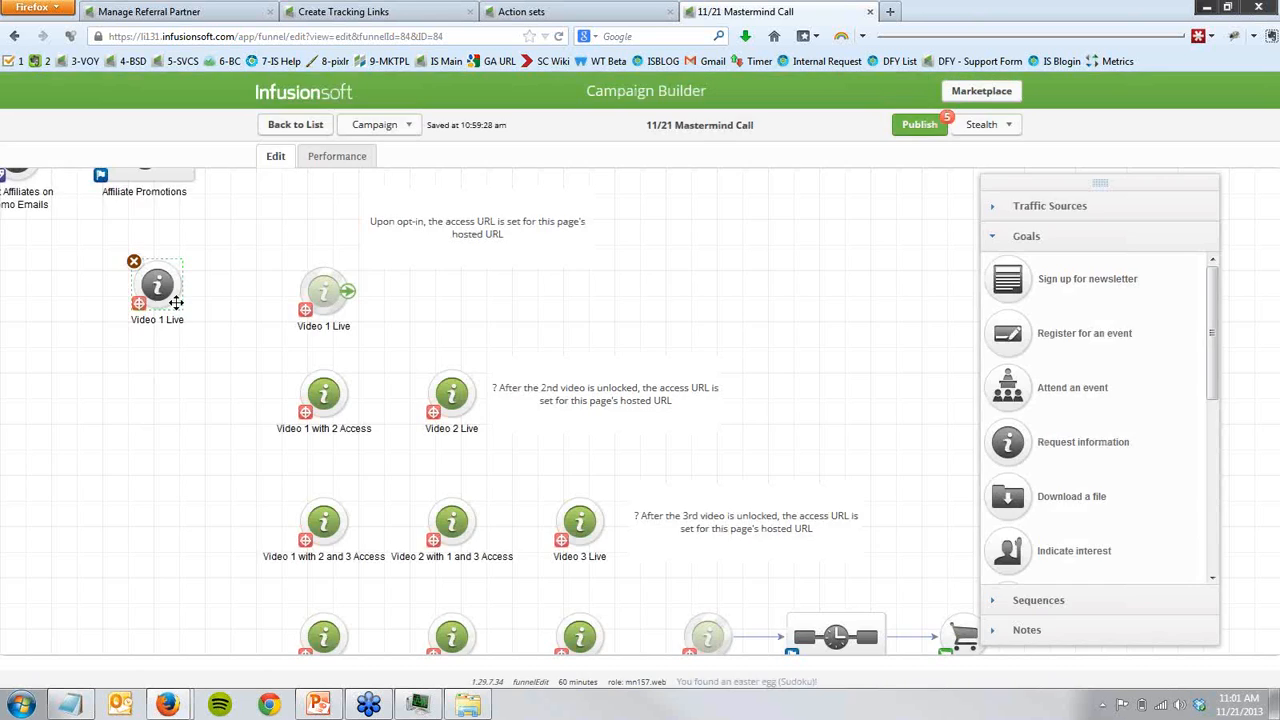
{"action": "left_click", "coordinate": [134, 263]}
{"action": "left_click", "coordinate": [620, 331]}
{"action": "left_click_drag", "start_coordinate": [470, 455], "coordinate": [516, 474]}
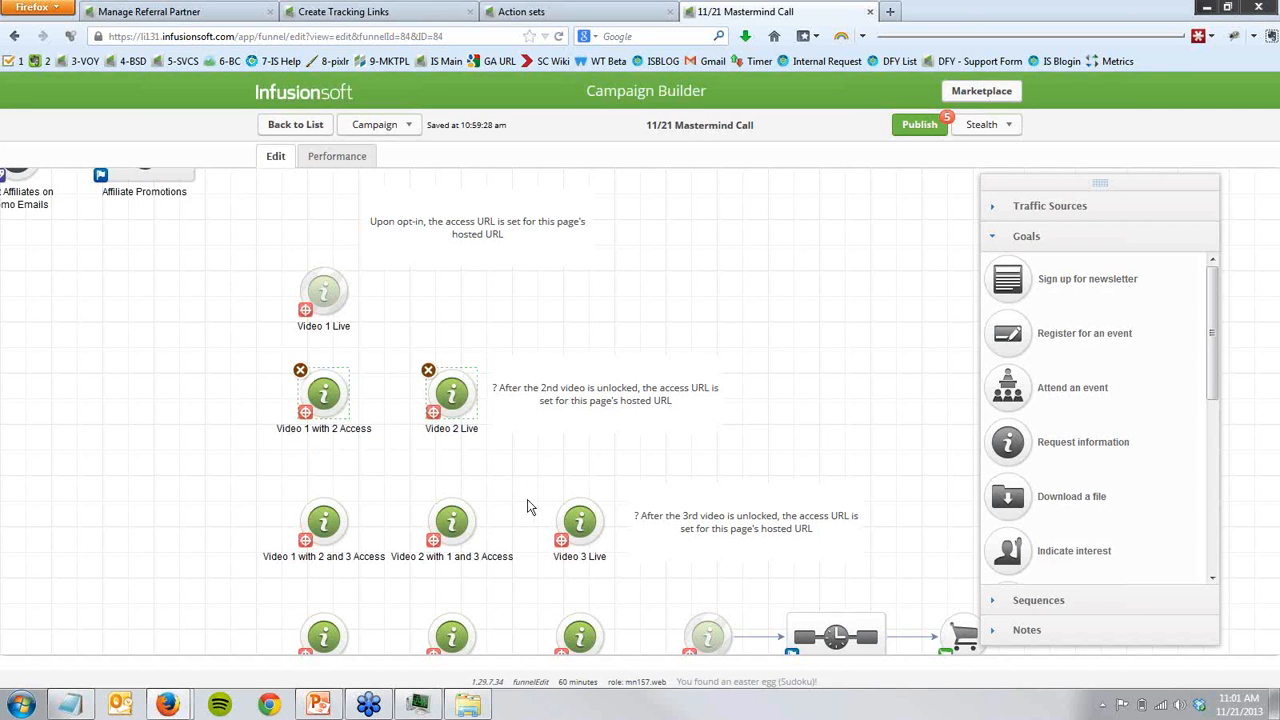
{"action": "left_click", "coordinate": [242, 362]}
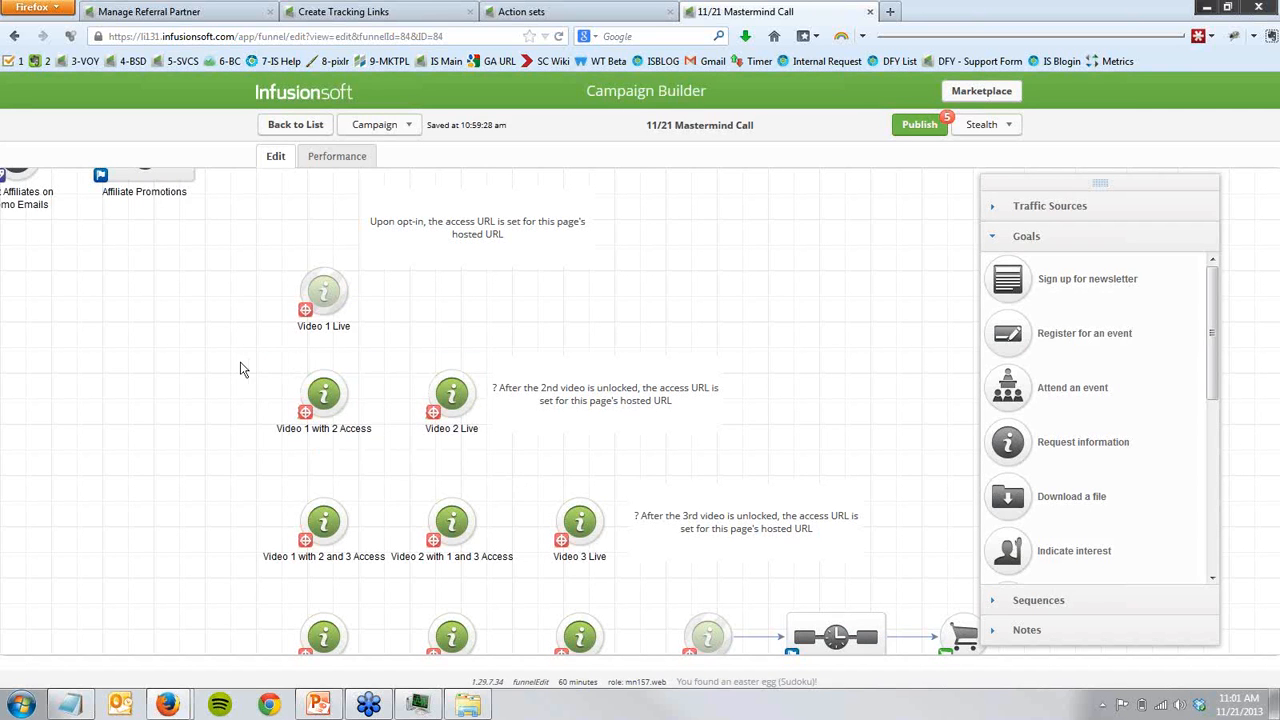
- Copy the Video 1 Live goal to the empty canvas beside Video 1 with 2 Access and rename the copy Video 2 Live
{"action": "left_click", "coordinate": [330, 292]}
{"action": "left_click_drag", "start_coordinate": [328, 291], "coordinate": [195, 410]}
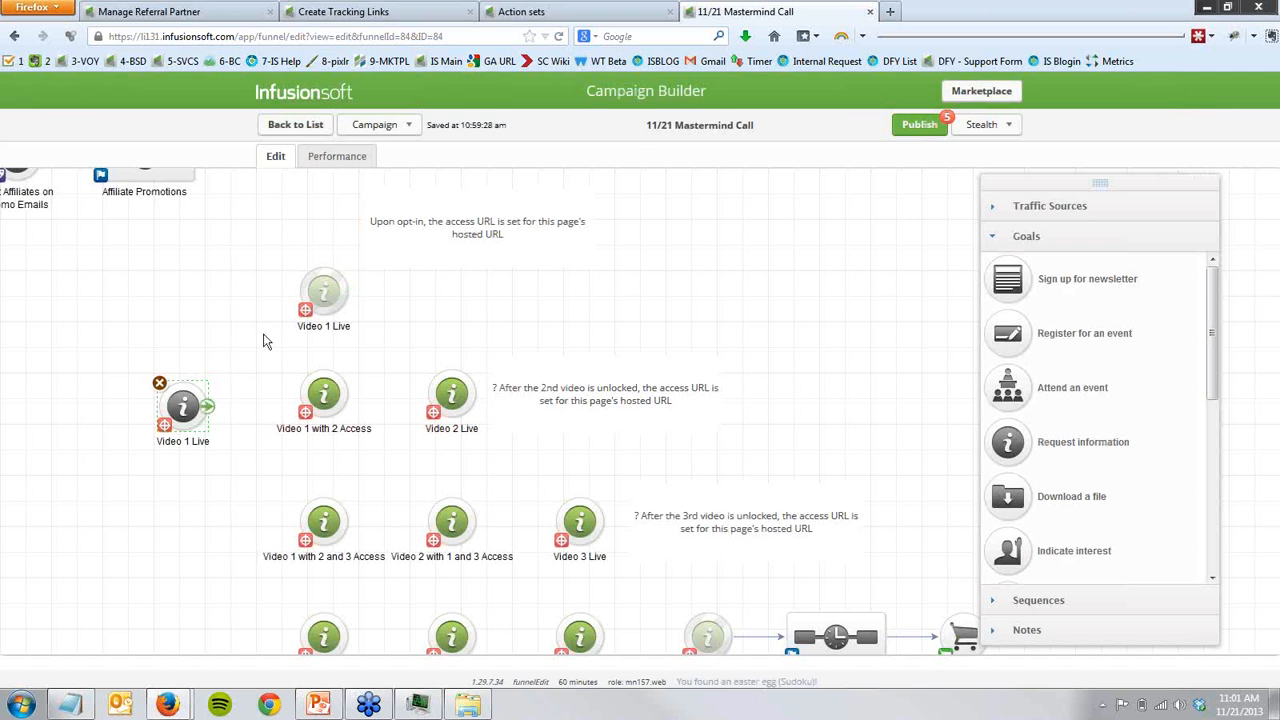
{"action": "left_click", "coordinate": [193, 444]}
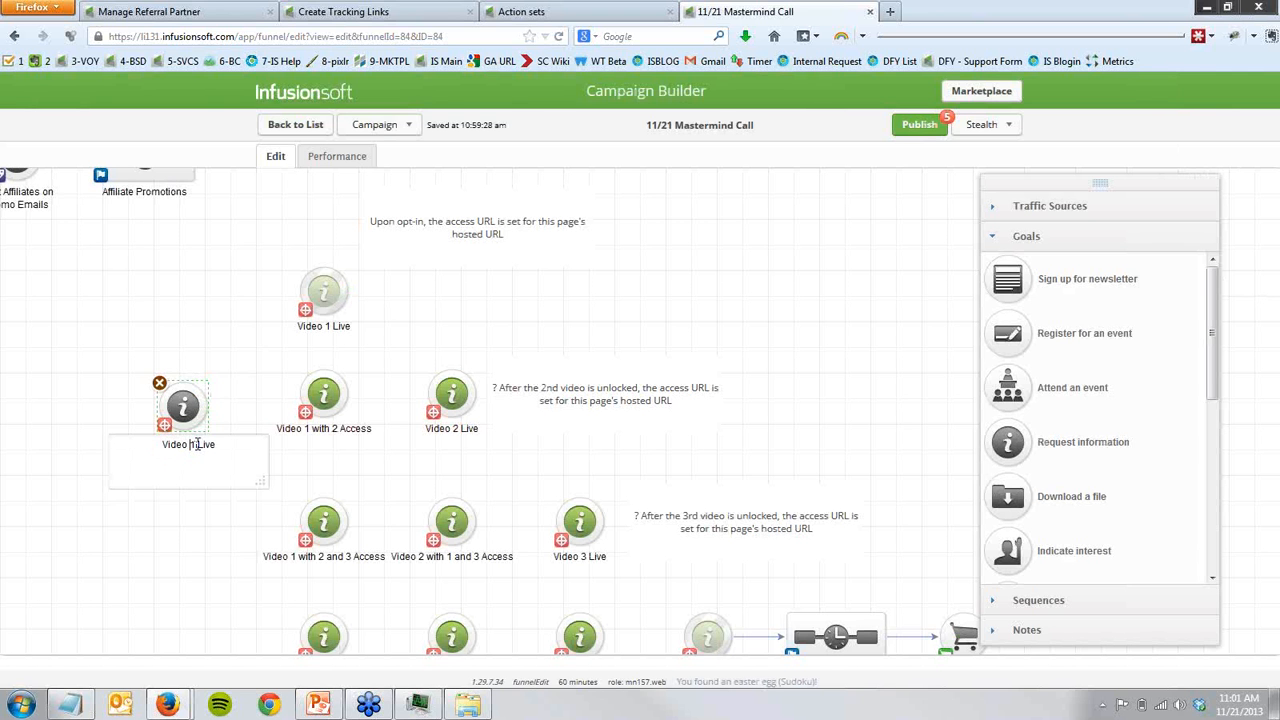
{"action": "key", "text": "Delete"}
{"action": "type", "text": "2"}
{"action": "left_click", "coordinate": [185, 530]}
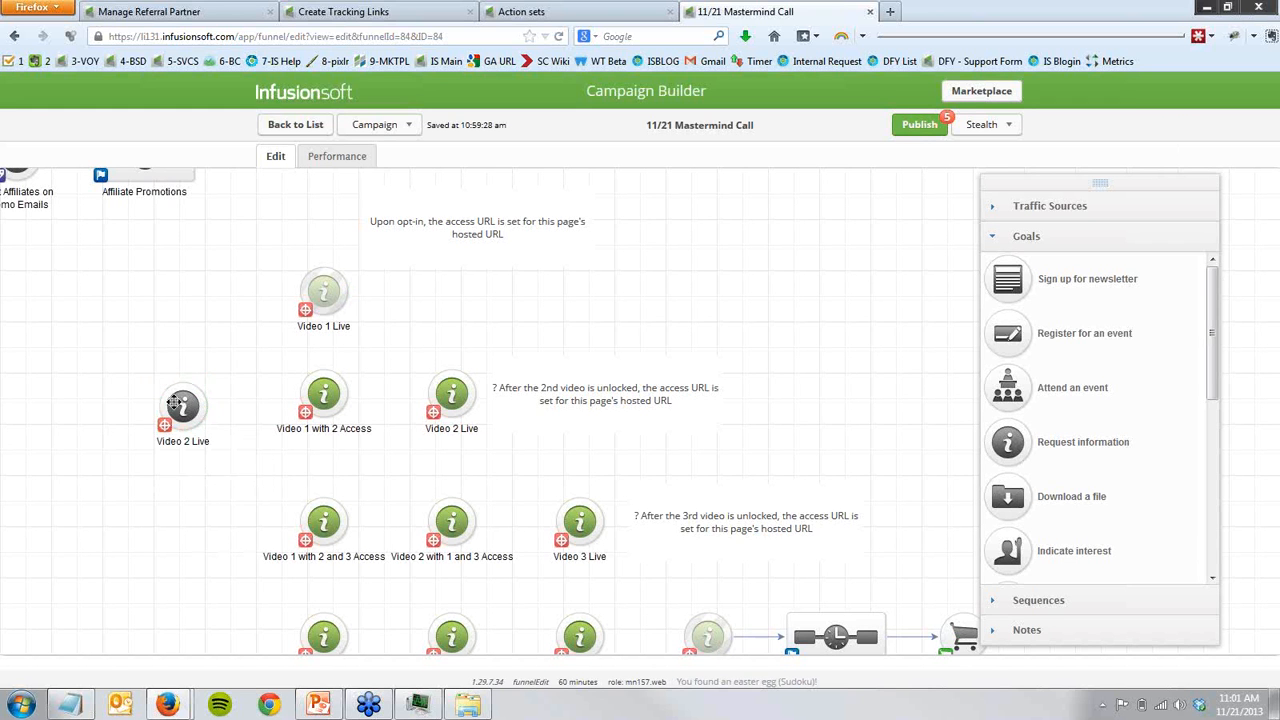
- Show the video launch pages.txt notes in Notepad next to the goals on the canvas, with the Video 1 Live goal selected
{"action": "left_click", "coordinate": [174, 402]}
{"action": "mouse_move", "coordinate": [178, 410]}
{"action": "left_click", "coordinate": [68, 704]}
{"action": "left_click_drag", "start_coordinate": [200, 320], "coordinate": [562, 281]}
{"action": "left_click", "coordinate": [328, 298]}
{"action": "key", "text": "alt+Tab"}
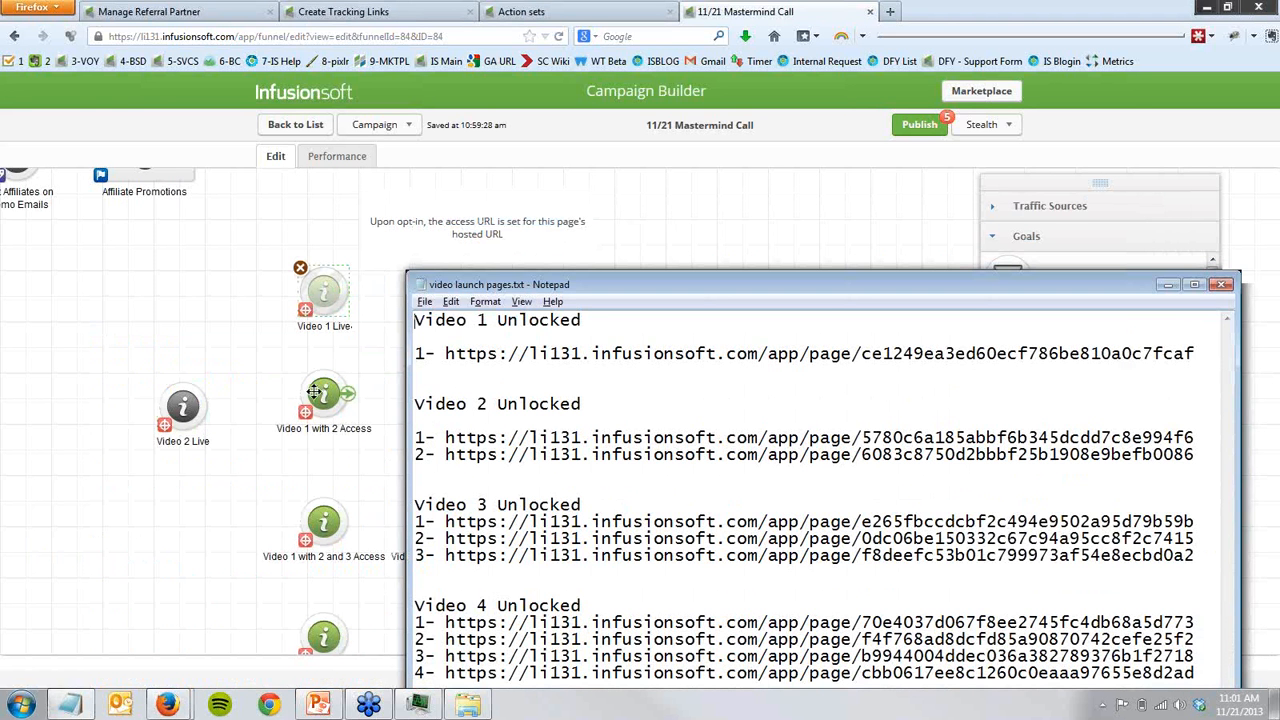
- Highlight the first and second page URLs under Video 2 Unlocked in the notes, and clear the selection
{"action": "left_click_drag", "start_coordinate": [446, 438], "coordinate": [582, 438]}
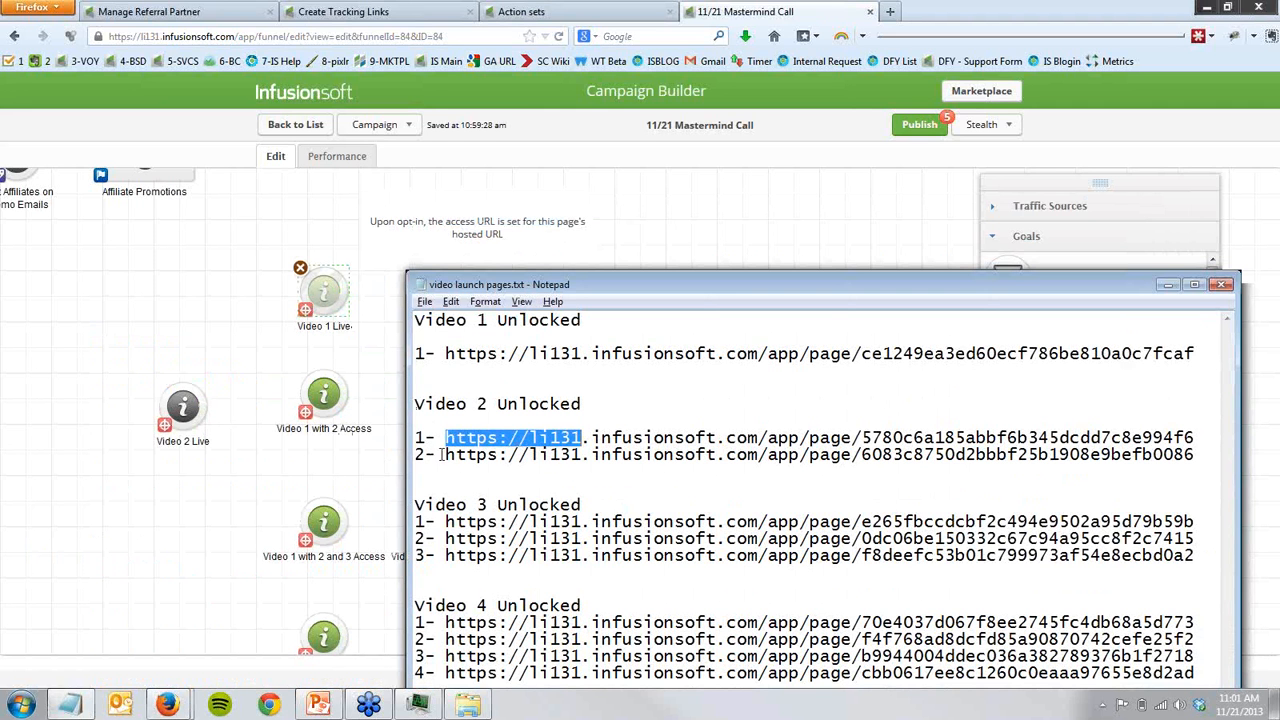
{"action": "left_click_drag", "start_coordinate": [445, 456], "coordinate": [528, 460]}
{"action": "left_click", "coordinate": [520, 461]}
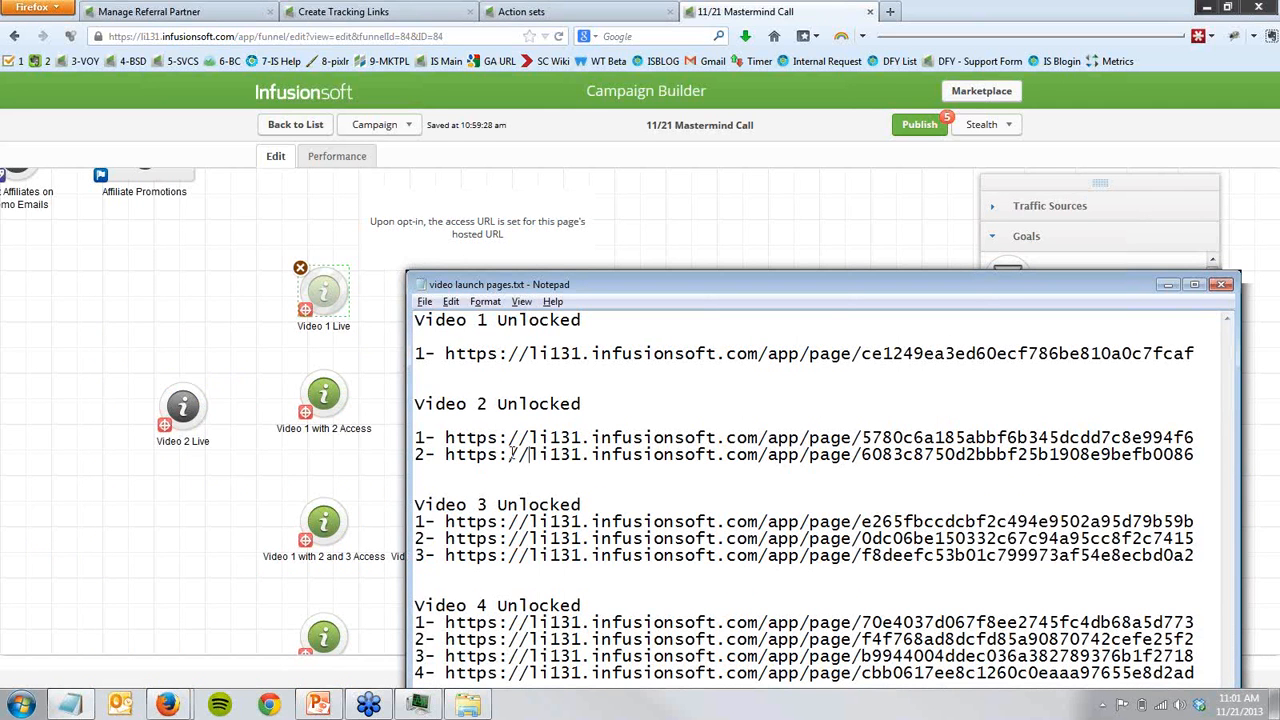
{"action": "left_click_drag", "start_coordinate": [461, 394], "coordinate": [468, 458]}
{"action": "left_click", "coordinate": [481, 484]}
- Delete the copied Video 2 Live goal beside Video 1 with 2 Access from the campaign canvas
{"action": "left_click", "coordinate": [183, 405]}
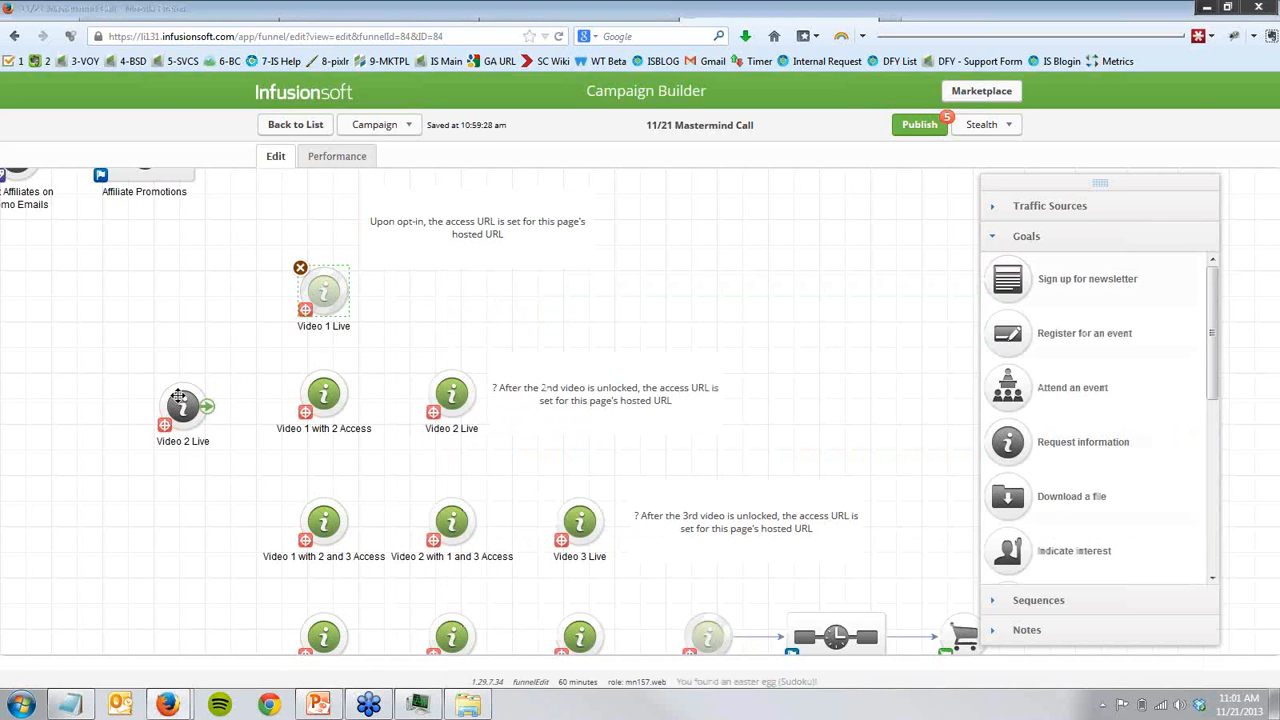
{"action": "left_click", "coordinate": [159, 383]}
{"action": "left_click", "coordinate": [636, 330]}
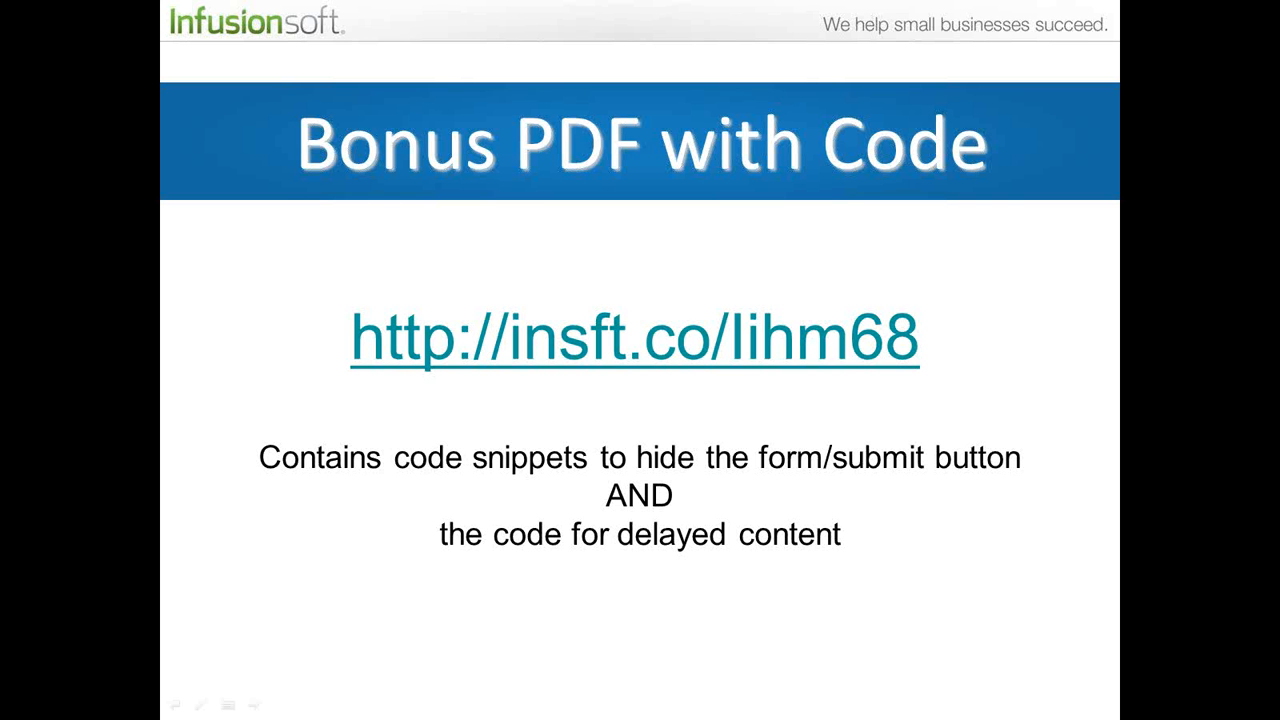
{"action": "key", "text": "super"}
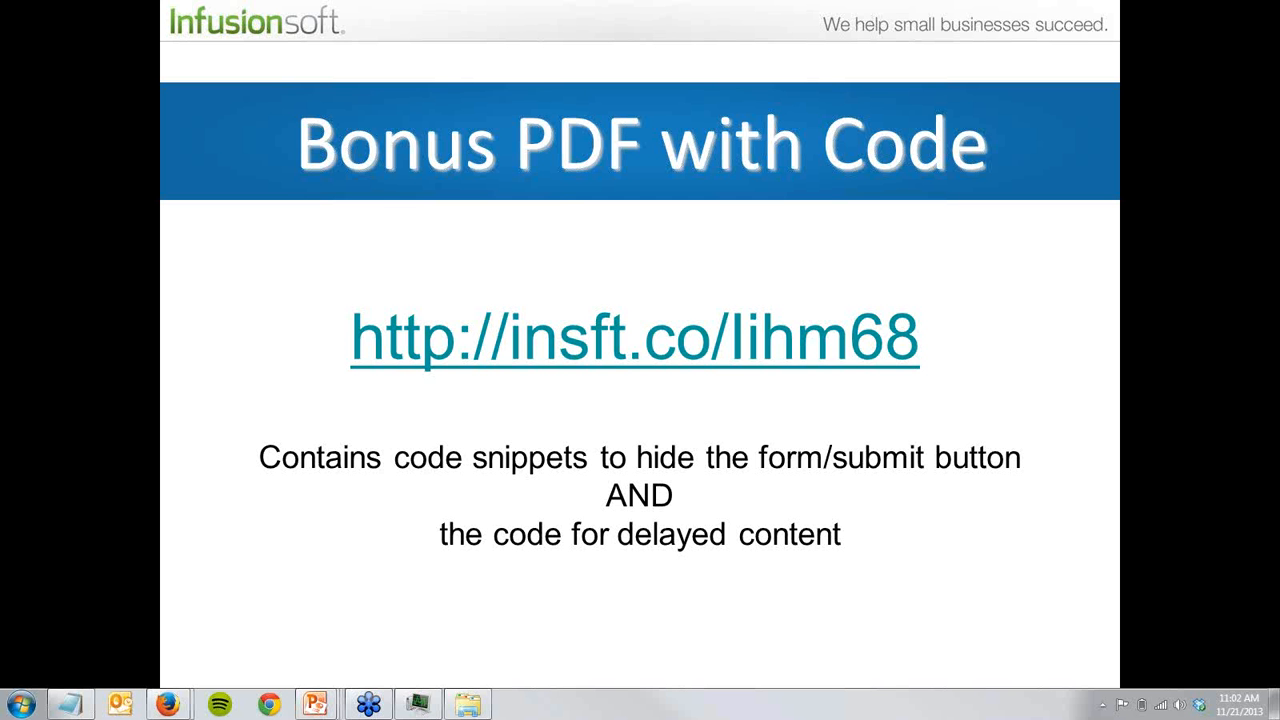
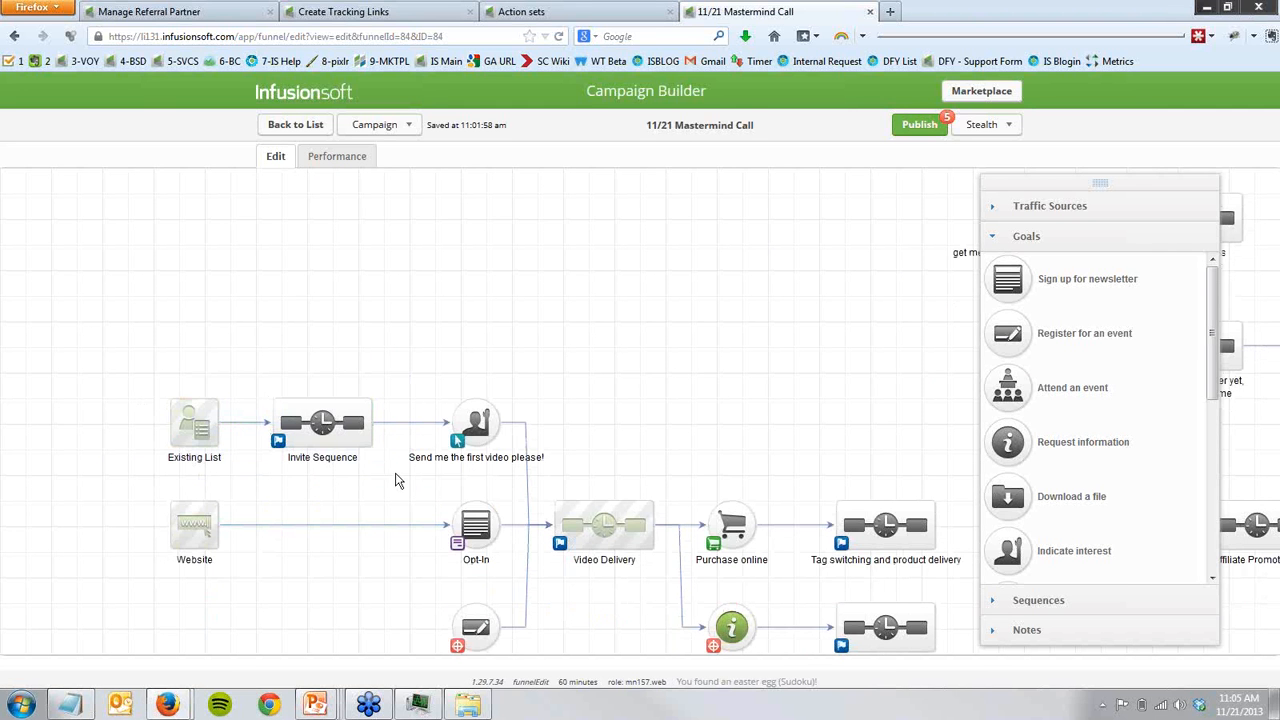
- Rename the Existing List traffic source on the campaign canvas to Segment of Your Existing List
{"action": "left_click", "coordinate": [192, 462]}
{"action": "left_click", "coordinate": [196, 463]}
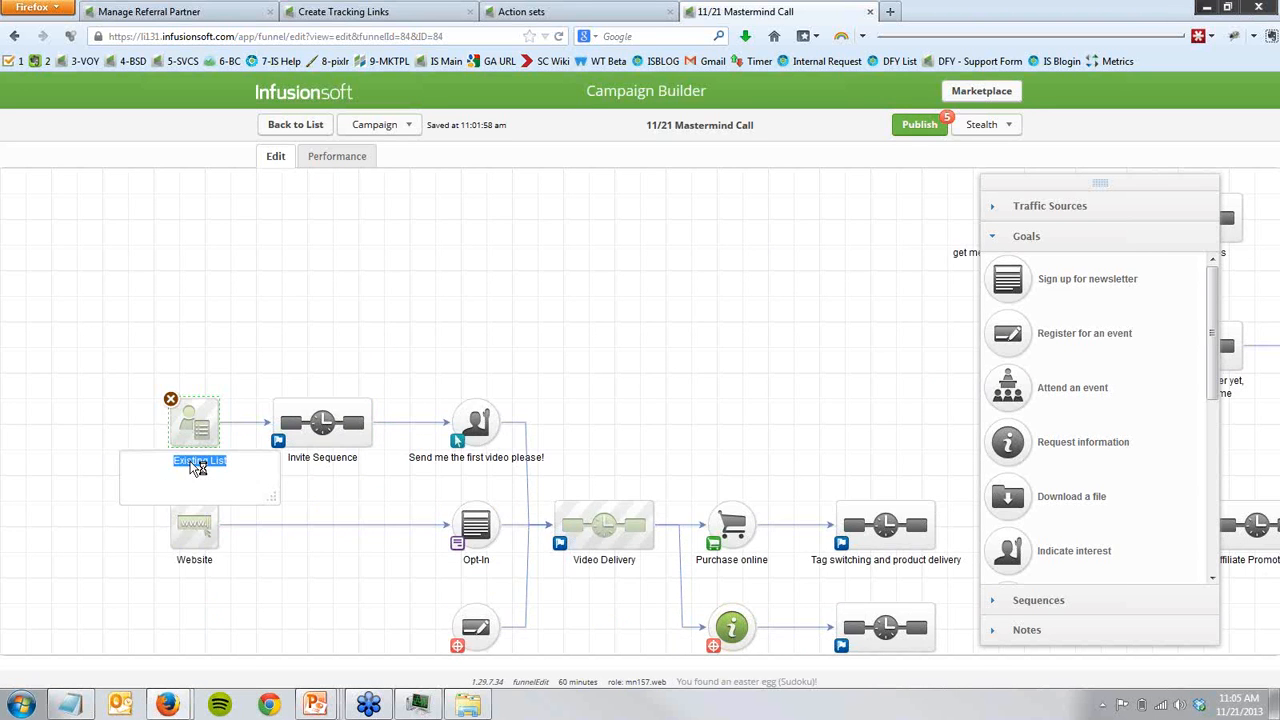
{"action": "type", "text": "Segment of "}
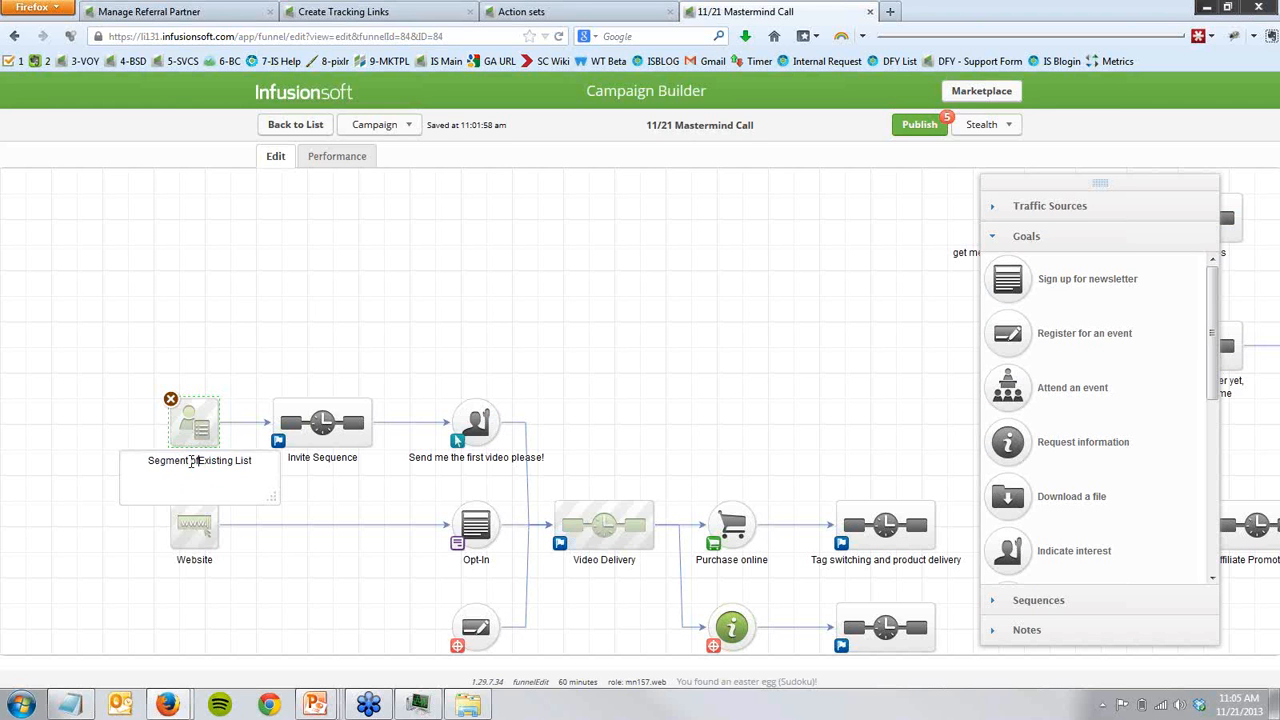
{"action": "type", "text": "Your"}
{"action": "left_click", "coordinate": [107, 425]}
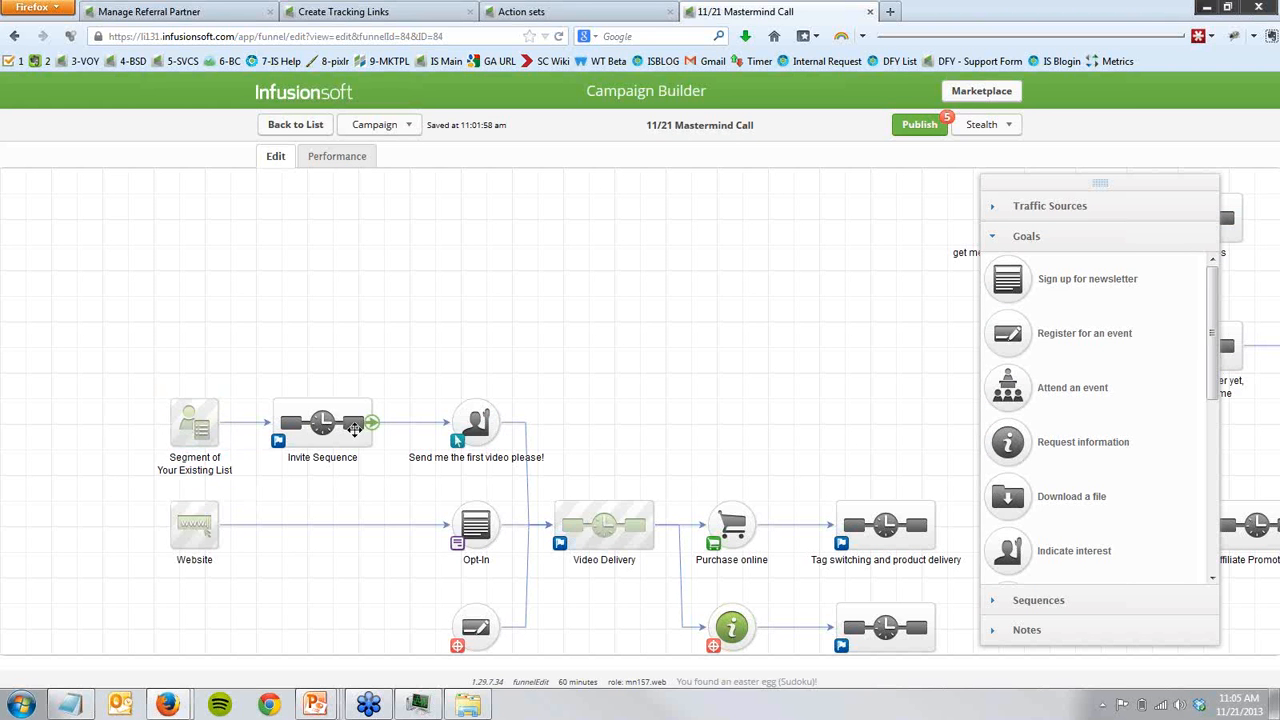
- Highlight the existing list segment and Invite Sequence, and follow the campaign across to the Affiliate Promotions branch
{"action": "left_click_drag", "start_coordinate": [123, 370], "coordinate": [396, 495]}
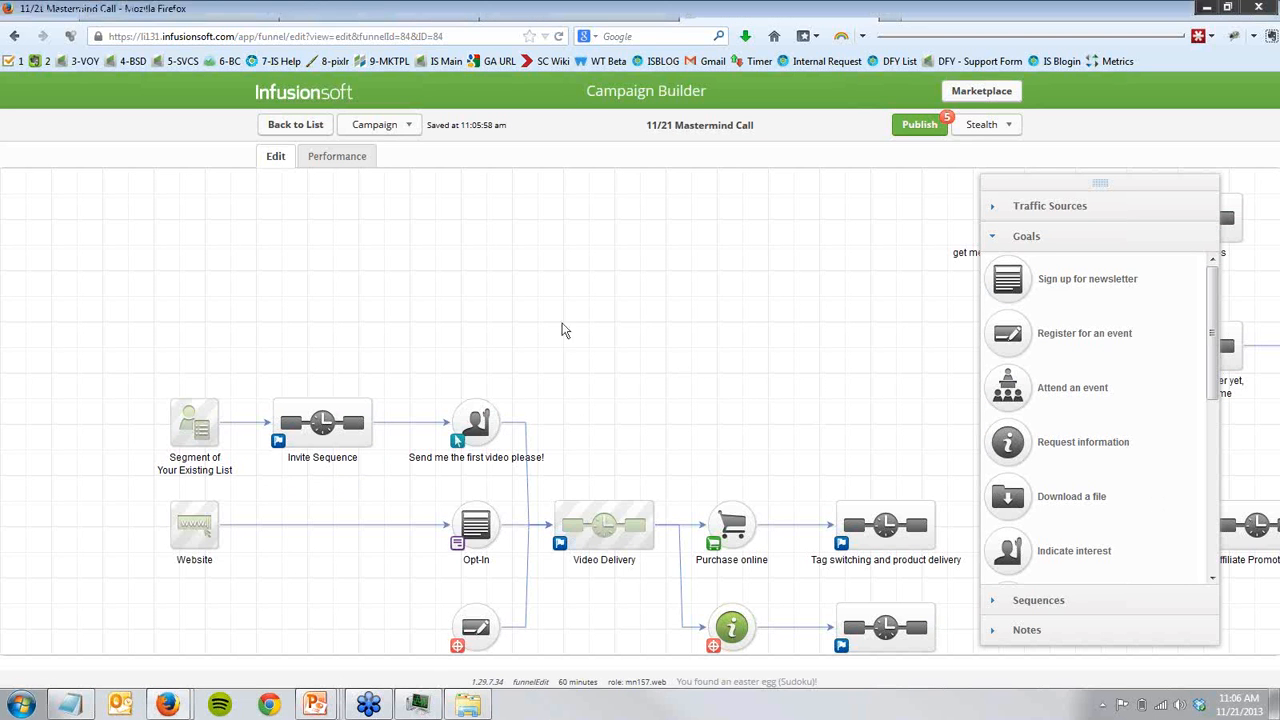
{"action": "left_click_drag", "start_coordinate": [680, 362], "coordinate": [560, 320]}
{"action": "left_click_drag", "start_coordinate": [580, 419], "coordinate": [470, 422]}
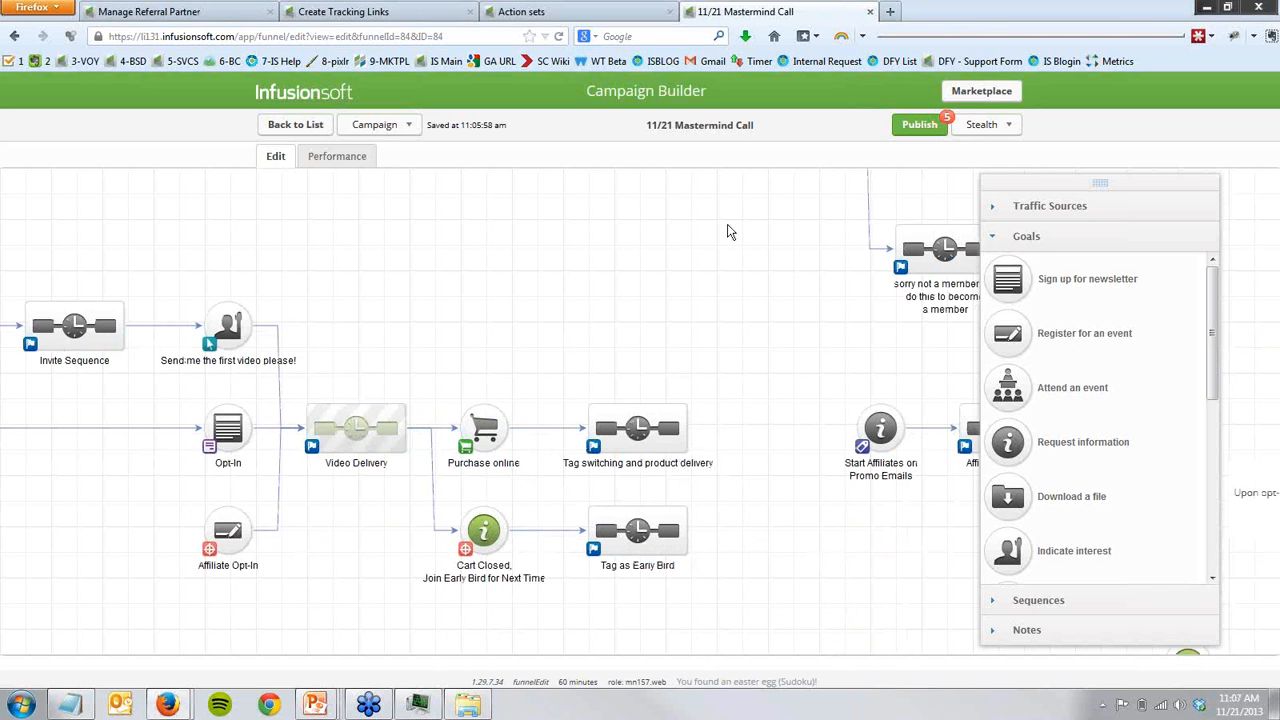
{"action": "left_click_drag", "start_coordinate": [749, 348], "coordinate": [420, 318]}
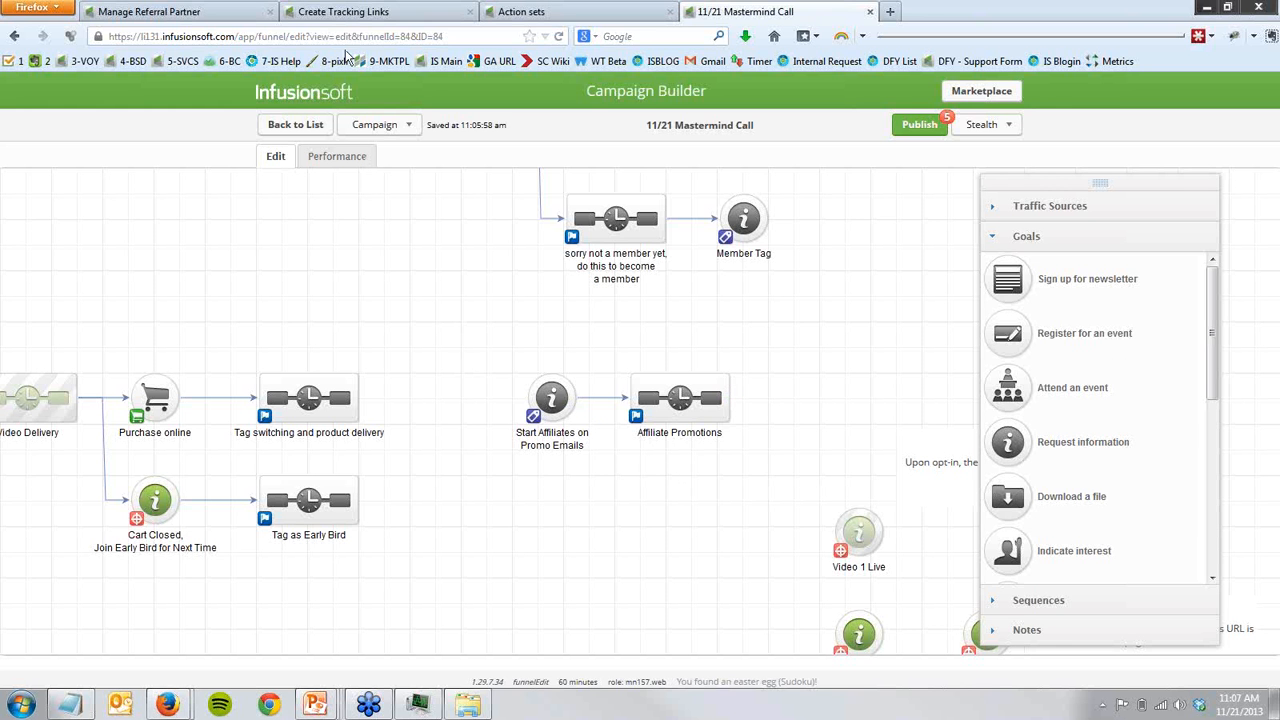
- Show the Create Tracking Links page and highlight the 4 Video Launch Opt In name and its tracking link
{"action": "left_click", "coordinate": [340, 12]}
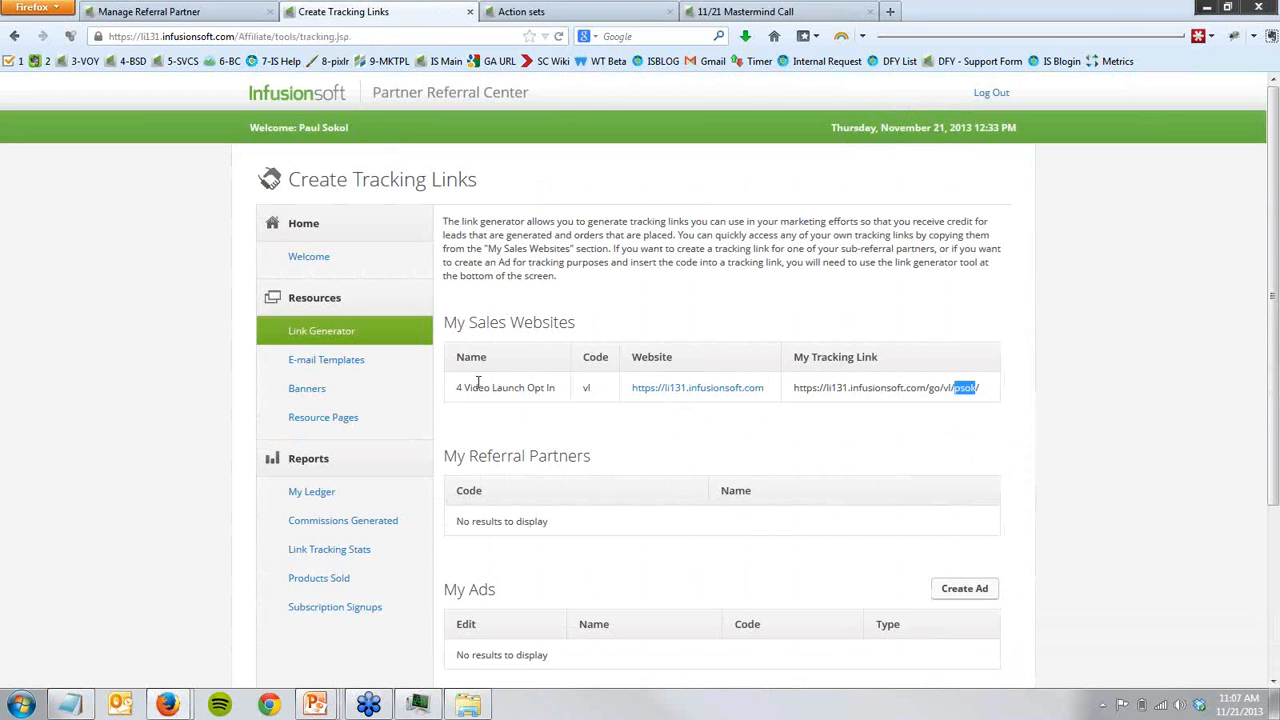
{"action": "left_click_drag", "start_coordinate": [457, 388], "coordinate": [582, 397]}
{"action": "left_click", "coordinate": [585, 400]}
{"action": "left_click_drag", "start_coordinate": [797, 392], "coordinate": [984, 389]}
{"action": "left_click", "coordinate": [940, 397]}
{"action": "left_click", "coordinate": [931, 389]}
- Highlight the vl website code in the My Sales Websites table, and clear the selection
{"action": "left_click_drag", "start_coordinate": [583, 387], "coordinate": [594, 395]}
{"action": "left_click", "coordinate": [594, 396]}
{"action": "left_click_drag", "start_coordinate": [593, 389], "coordinate": [576, 397]}
{"action": "left_click", "coordinate": [601, 439]}
{"action": "left_click_drag", "start_coordinate": [583, 391], "coordinate": [597, 392]}
{"action": "left_click", "coordinate": [613, 411]}
- Visit the launchmen.lt website in a new browser tab, and close it again
{"action": "key", "text": "ctrl+t"}
{"action": "type", "text": "launchmen"}
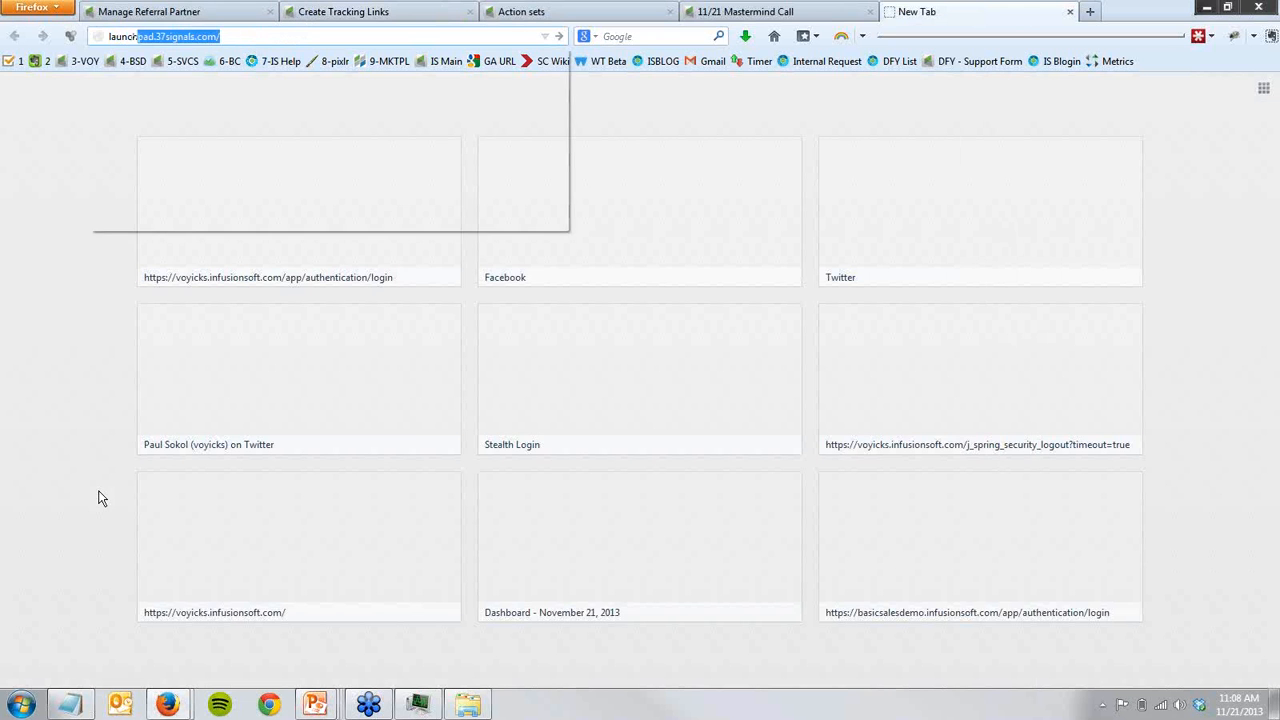
{"action": "type", "text": ".lt"}
{"action": "key", "text": "Return"}
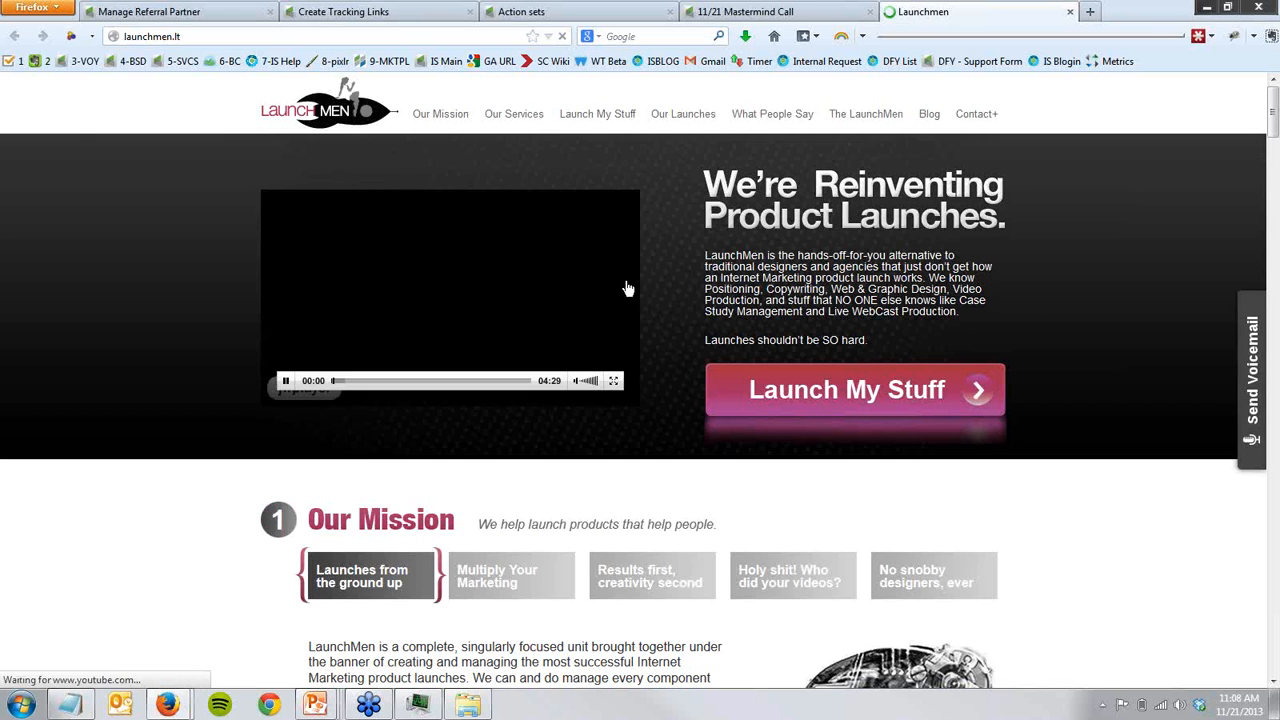
{"action": "middle_click", "coordinate": [924, 22]}
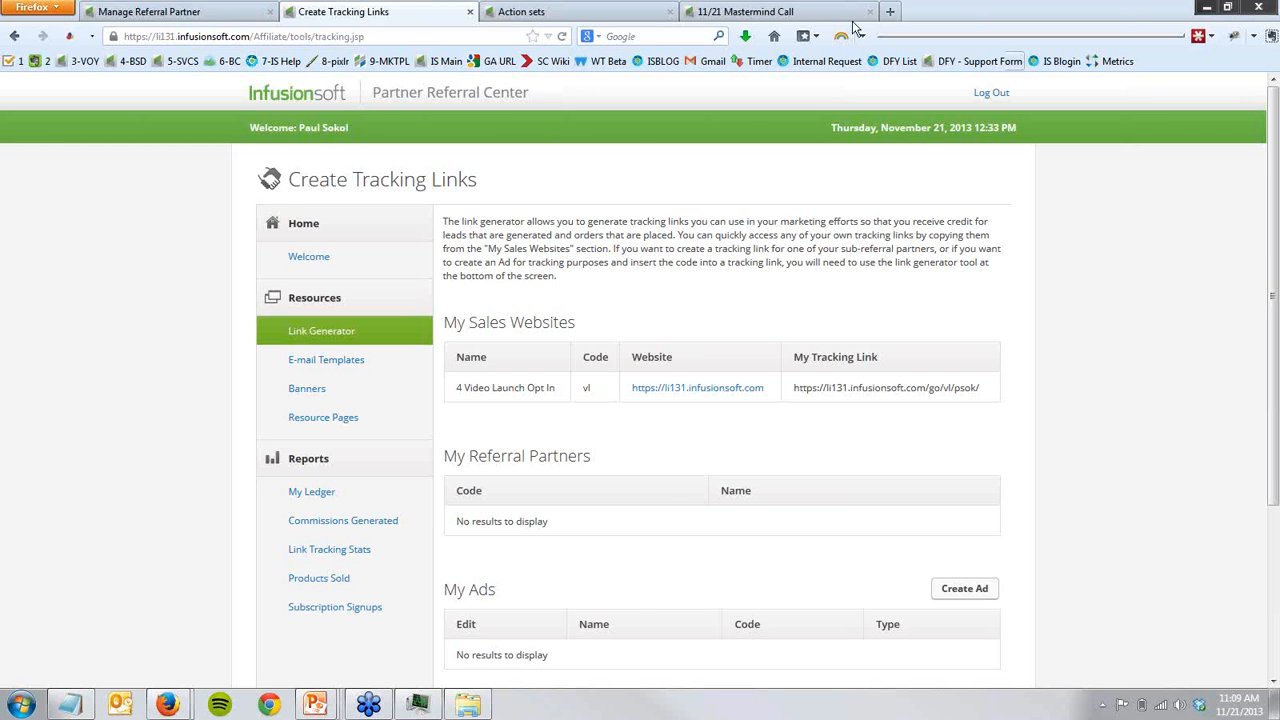
- Go from the Manage Referral Partner page to the referral tracking links and open the 4 Video Launch Opt In link
{"action": "left_click", "coordinate": [173, 10]}
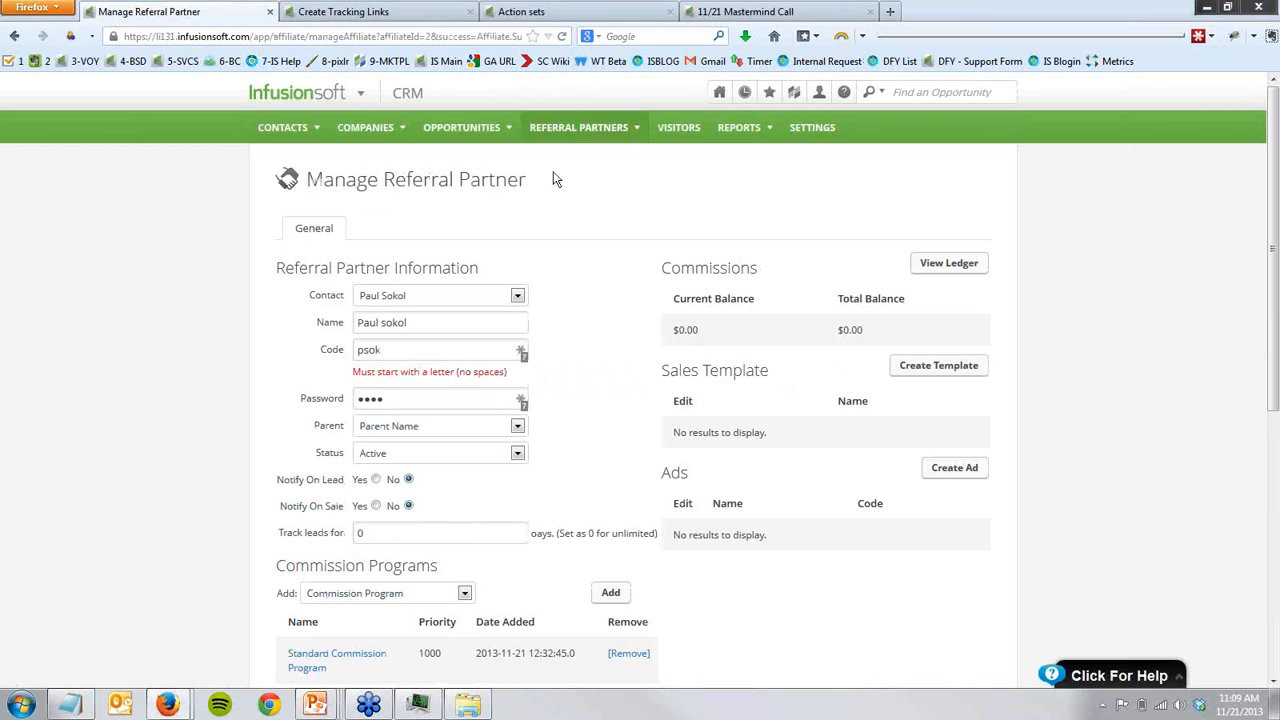
{"action": "mouse_move", "coordinate": [563, 143]}
{"action": "left_click", "coordinate": [563, 193]}
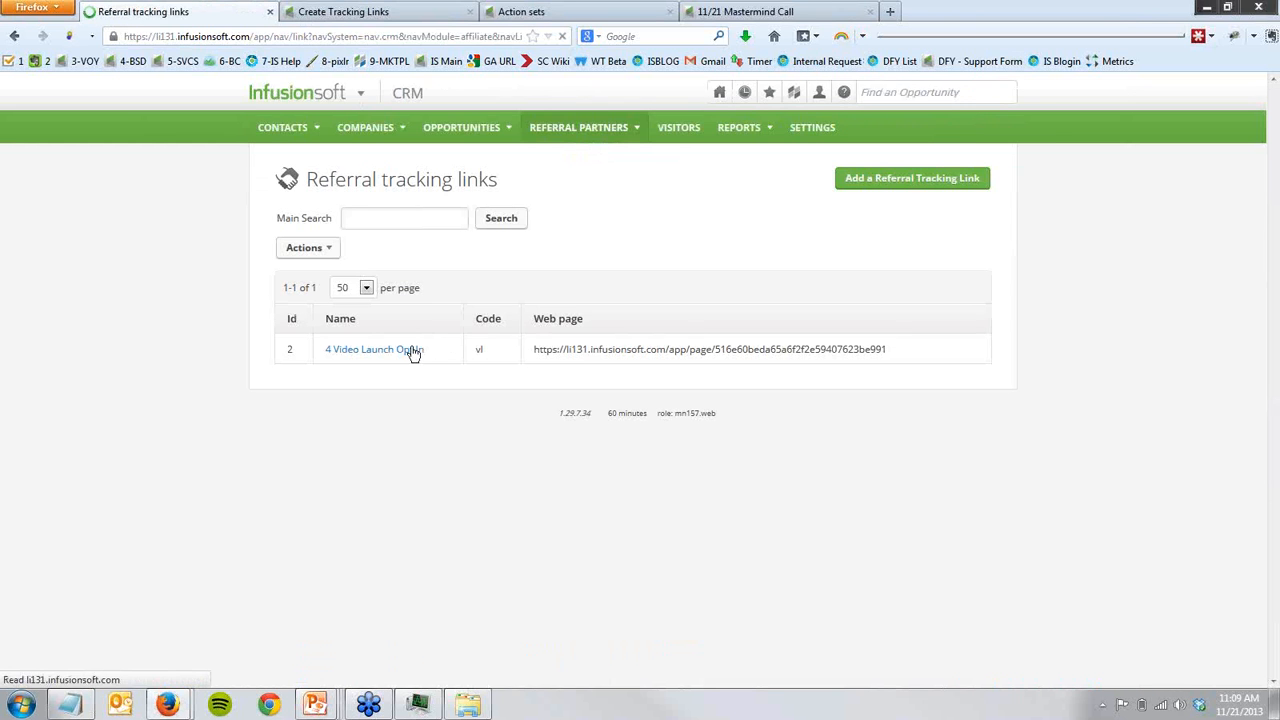
{"action": "left_click", "coordinate": [411, 351]}
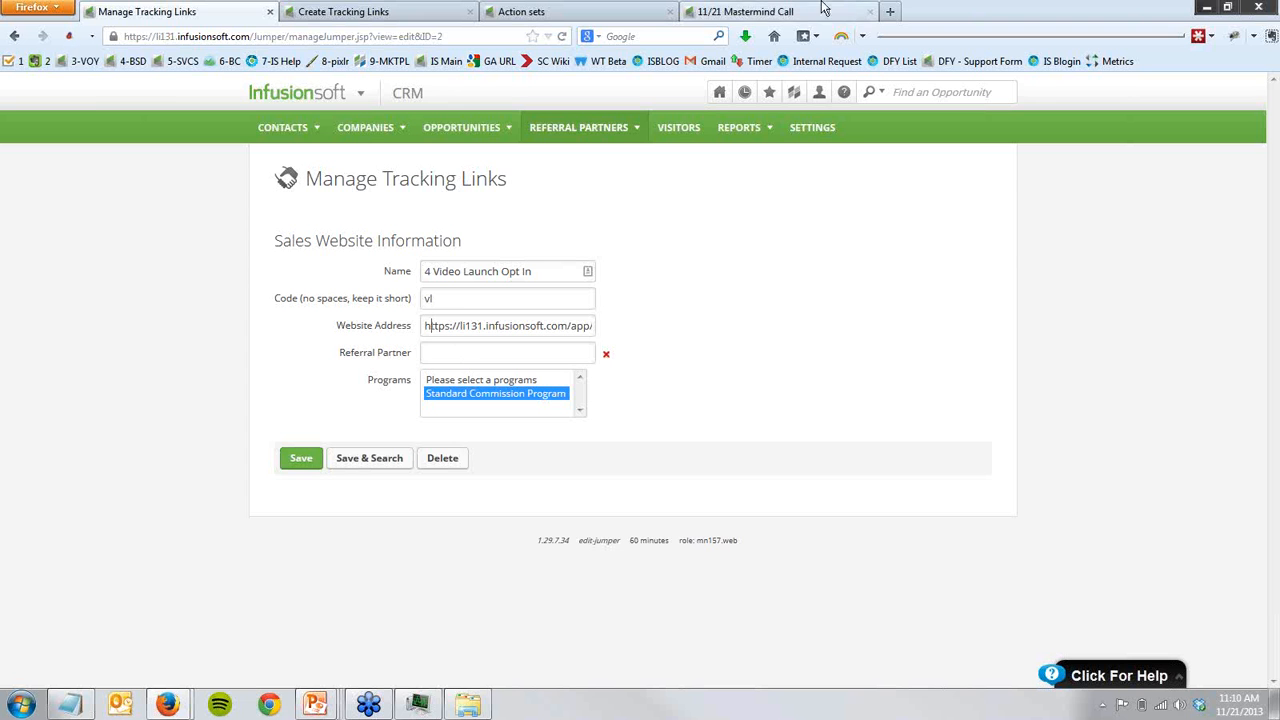
- Try assigning a referral partner to the tracking link with Standard Commission Program selected, and clear the partner again
{"action": "left_click", "coordinate": [460, 405]}
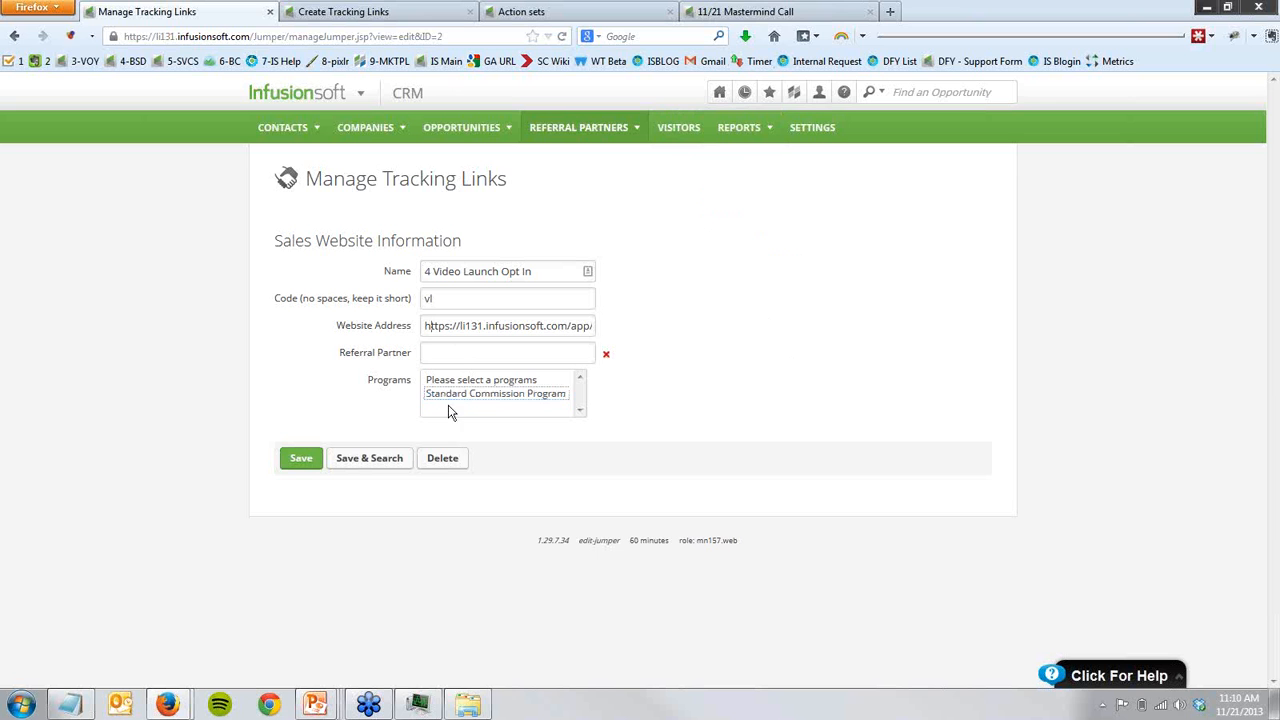
{"action": "left_click", "coordinate": [459, 356]}
{"action": "type", "text": "paul"}
{"action": "left_click", "coordinate": [446, 372]}
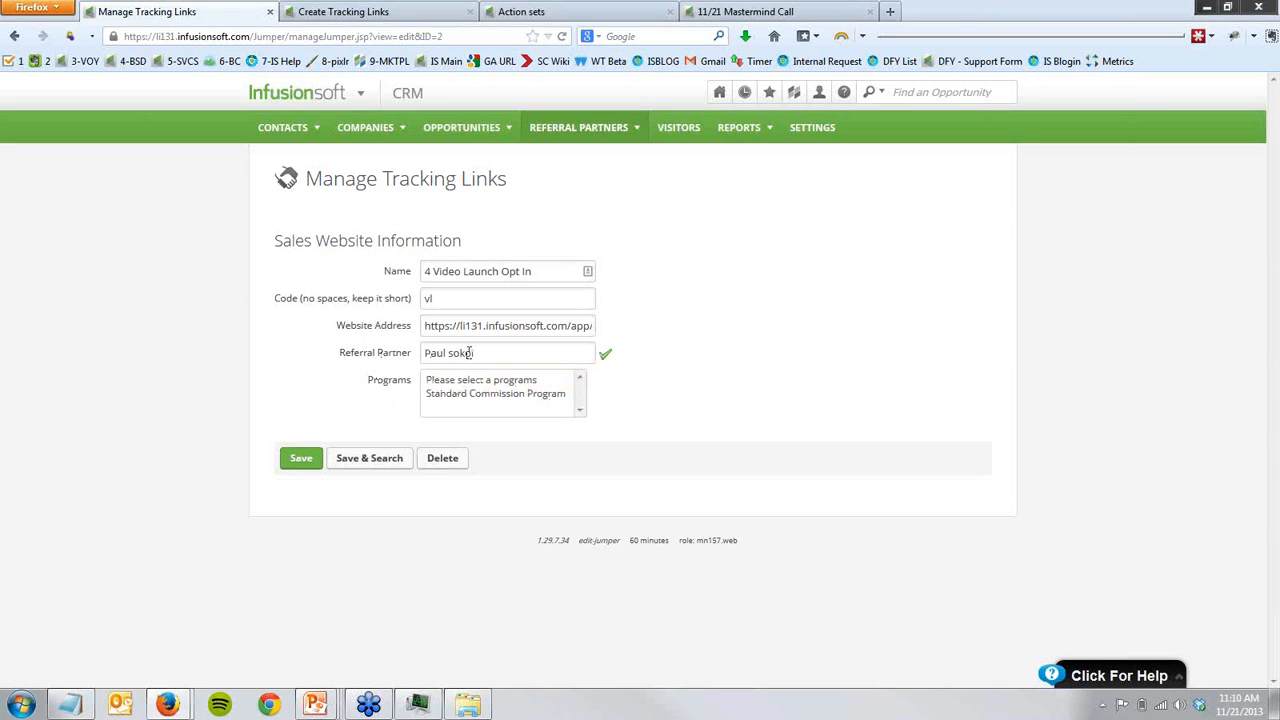
{"action": "left_click", "coordinate": [471, 392]}
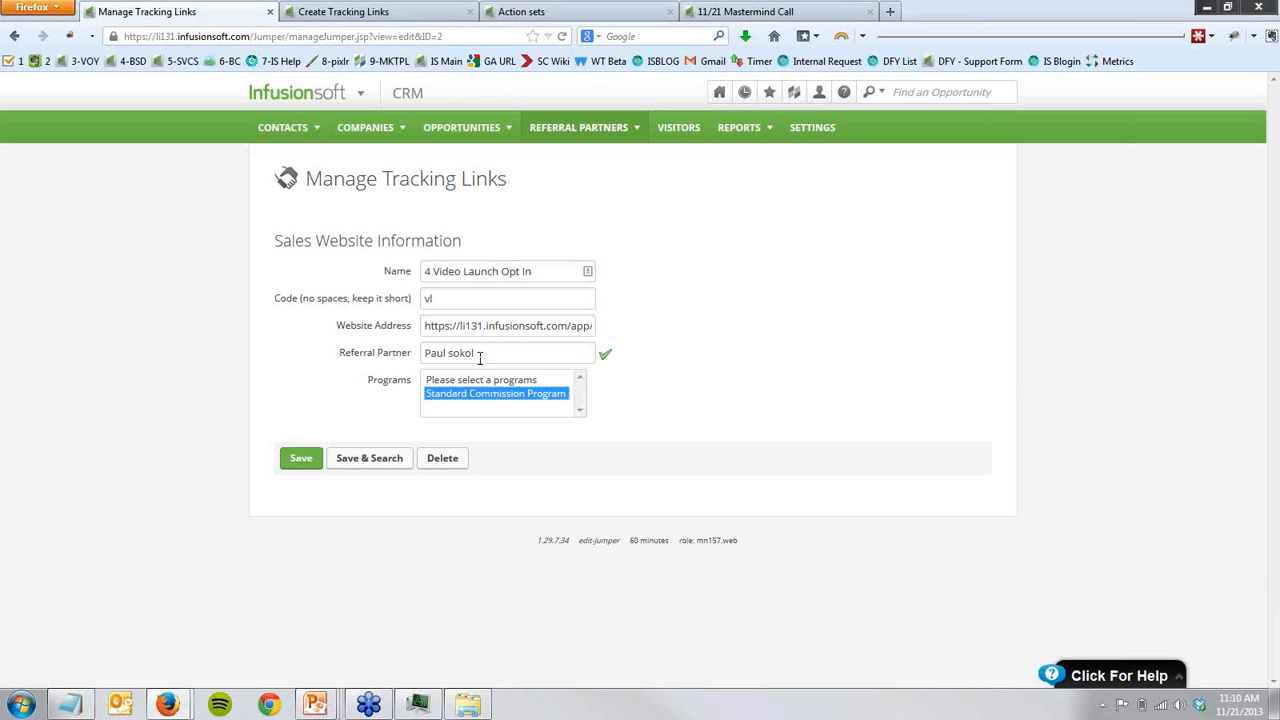
{"action": "left_click", "coordinate": [373, 356]}
{"action": "key", "text": "BackSpace"}
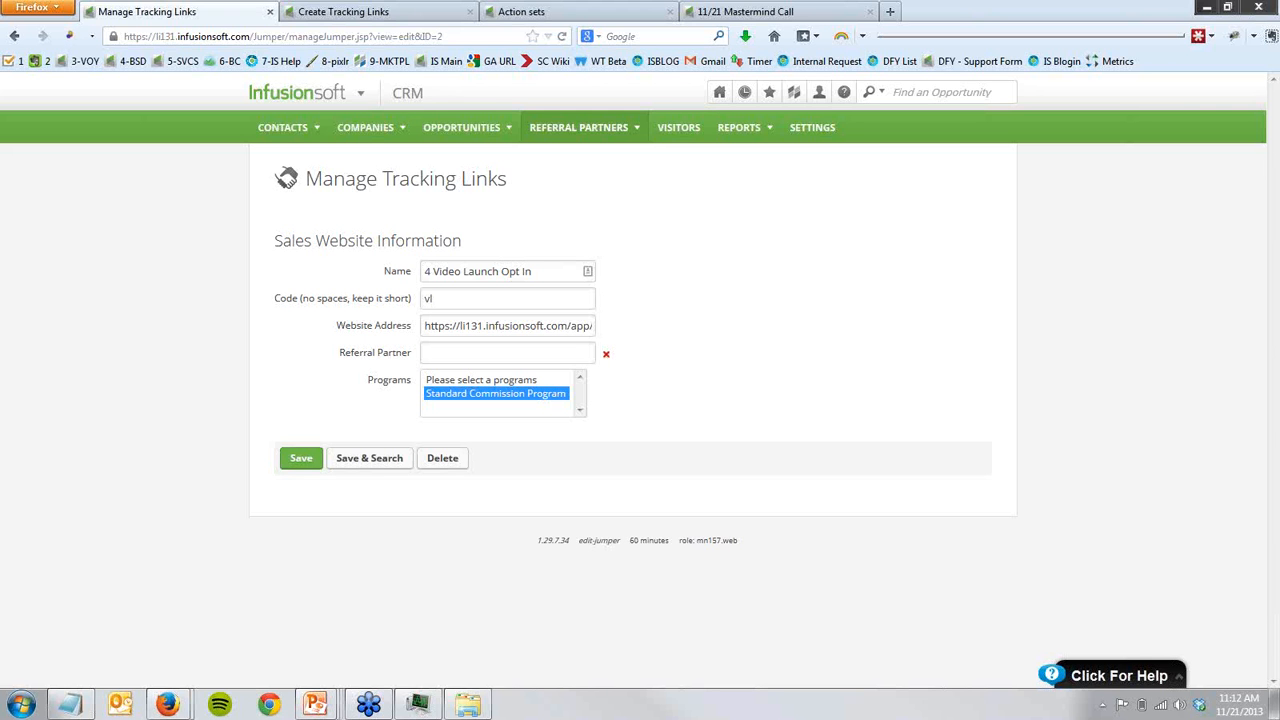
- Highlight the full tracking link and its partner code on the Create Tracking Links page, and dismiss the low-battery notice
{"action": "left_click", "coordinate": [355, 12]}
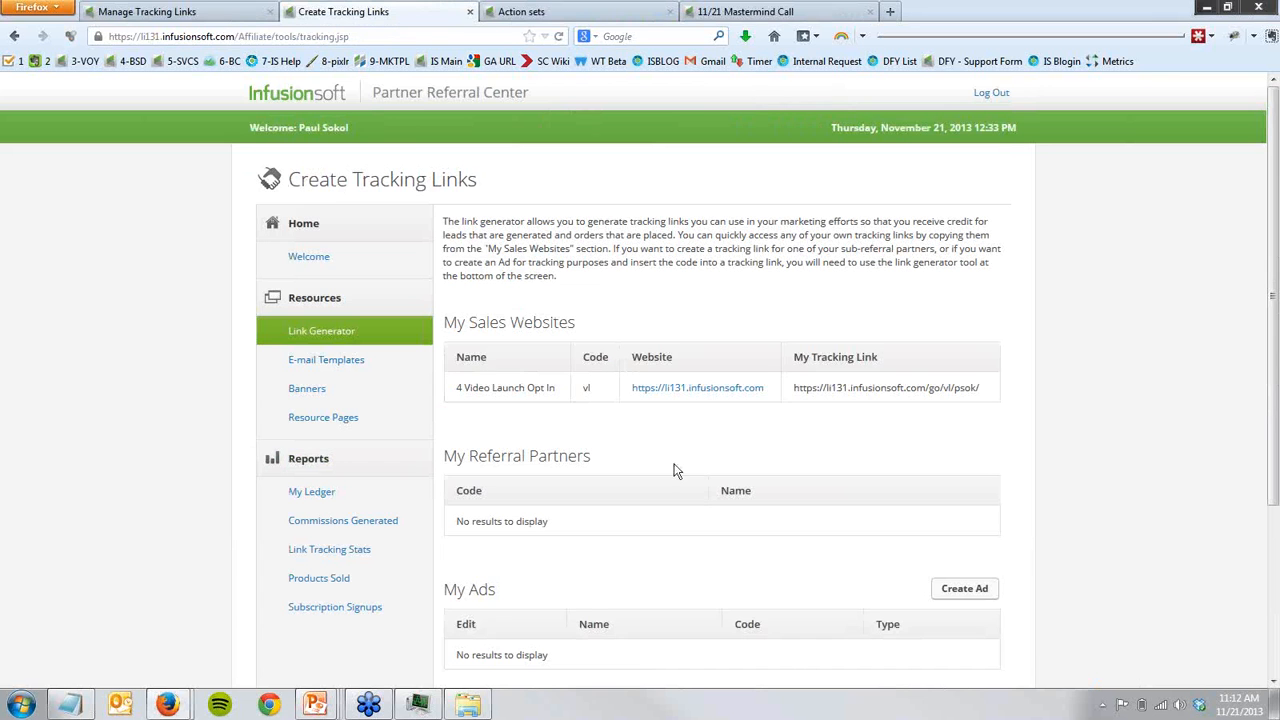
{"action": "left_click_drag", "start_coordinate": [794, 397], "coordinate": [997, 411]}
{"action": "left_click", "coordinate": [982, 423]}
{"action": "left_click_drag", "start_coordinate": [954, 389], "coordinate": [976, 393]}
{"action": "left_click", "coordinate": [966, 408]}
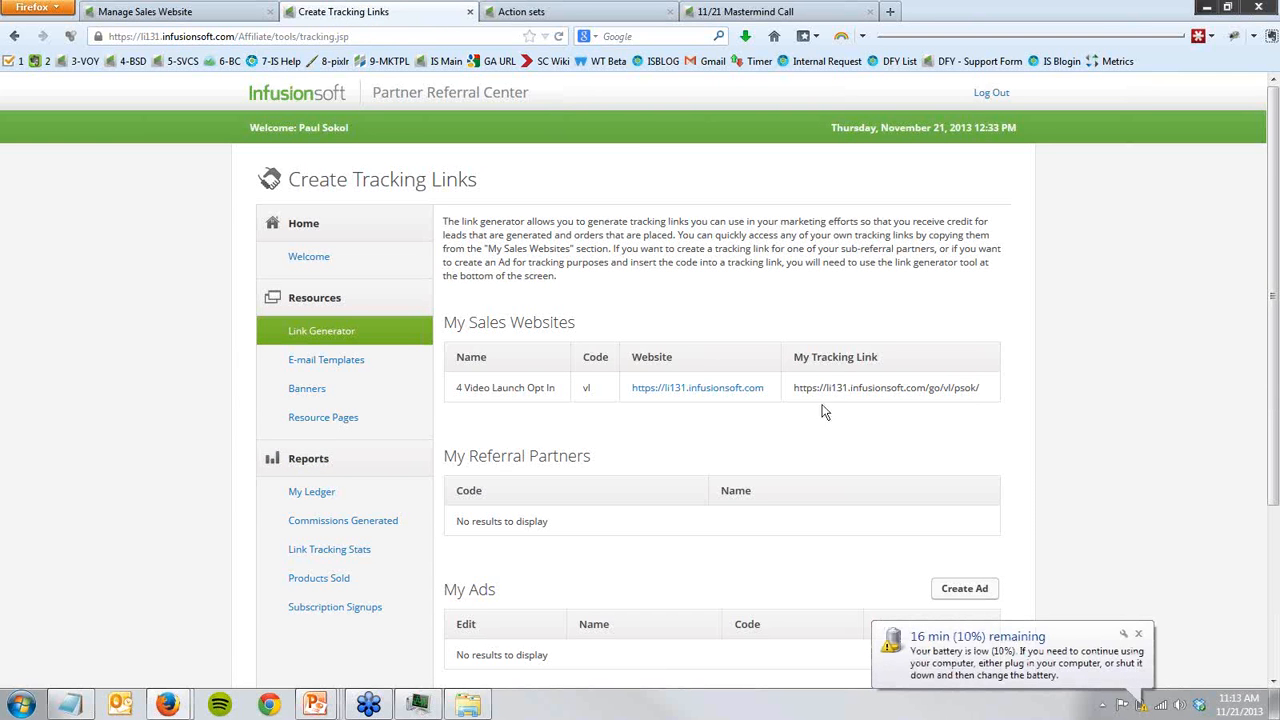
{"action": "left_click", "coordinate": [1138, 633]}
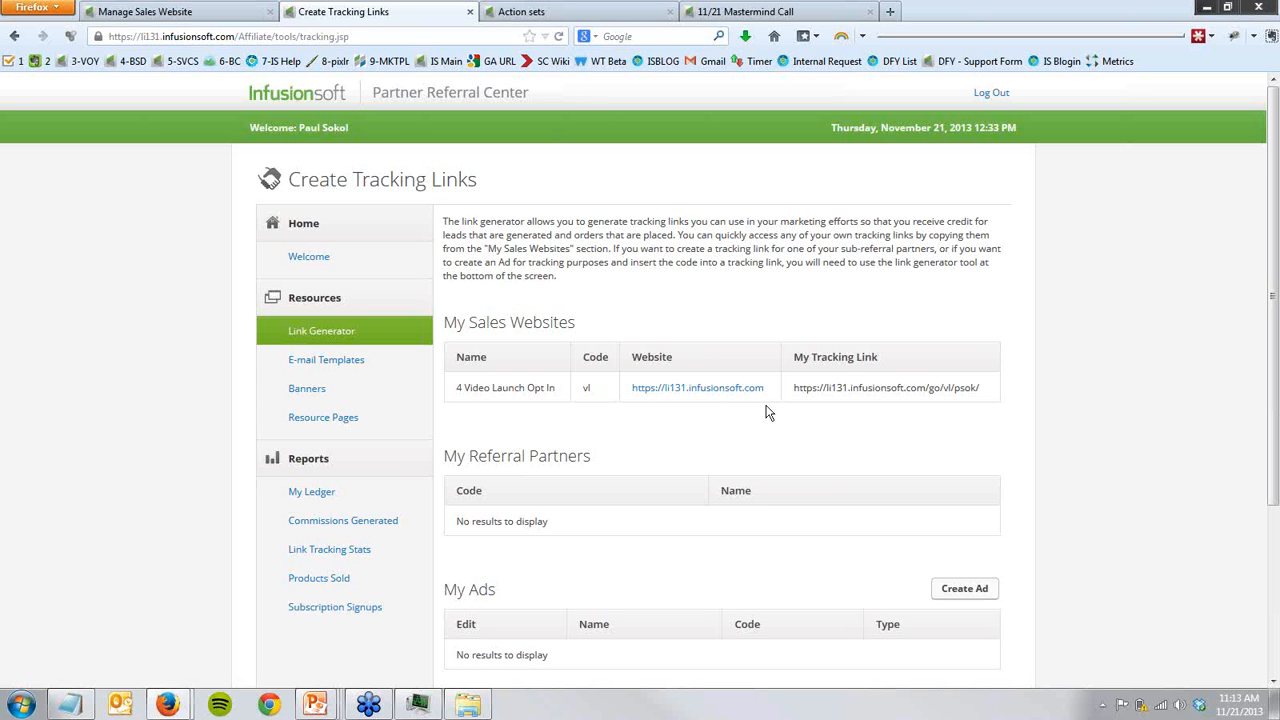
- Return to the campaign canvas and highlight the Start Affiliates on Promo Emails goal with its Affiliate Promotions sequence
{"action": "left_click", "coordinate": [731, 16]}
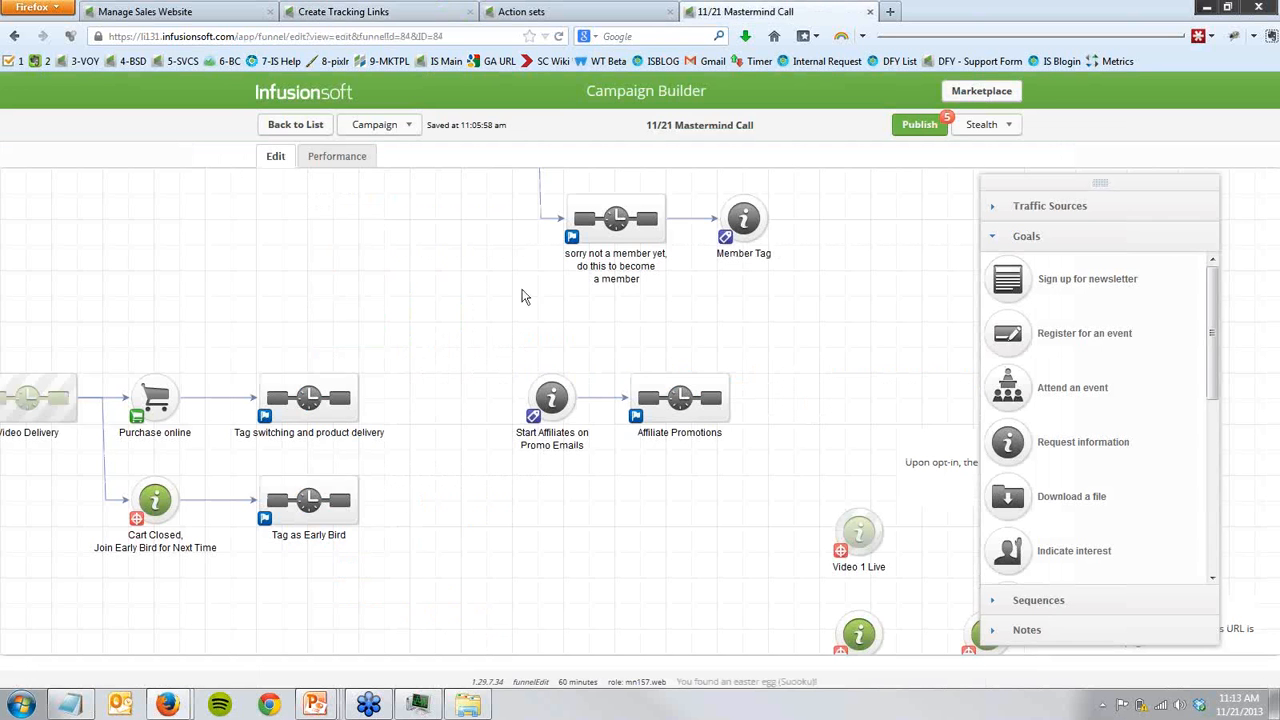
{"action": "left_click_drag", "start_coordinate": [447, 327], "coordinate": [791, 487]}
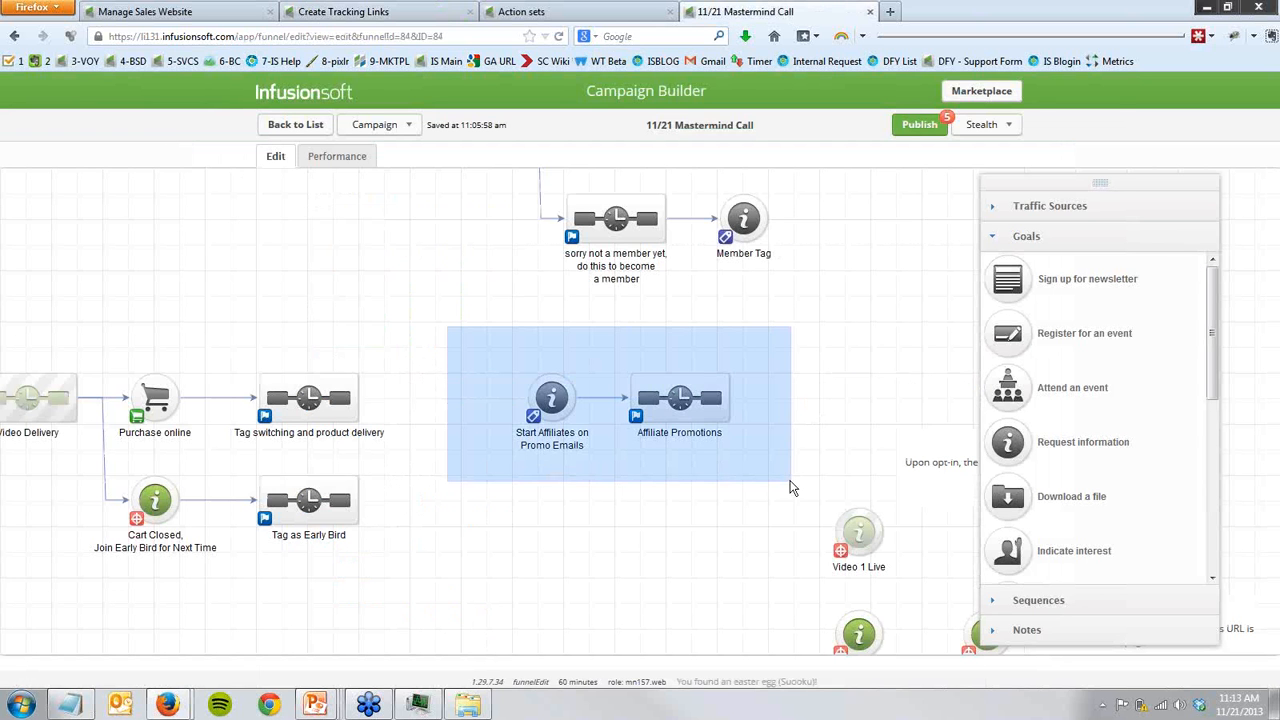
{"action": "left_click_drag", "start_coordinate": [790, 487], "coordinate": [792, 486]}
{"action": "left_click_drag", "start_coordinate": [479, 341], "coordinate": [755, 474]}
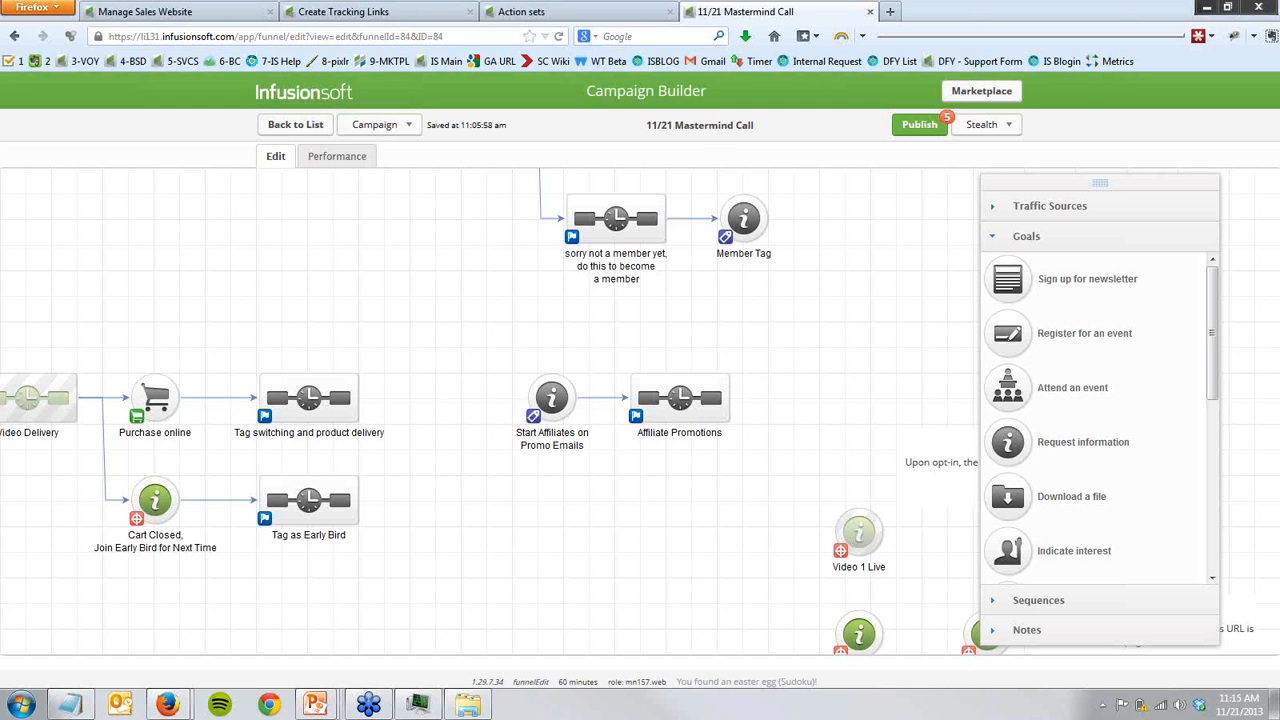
- Show the Action sets page and point out where its help options are
{"action": "left_click", "coordinate": [525, 11]}
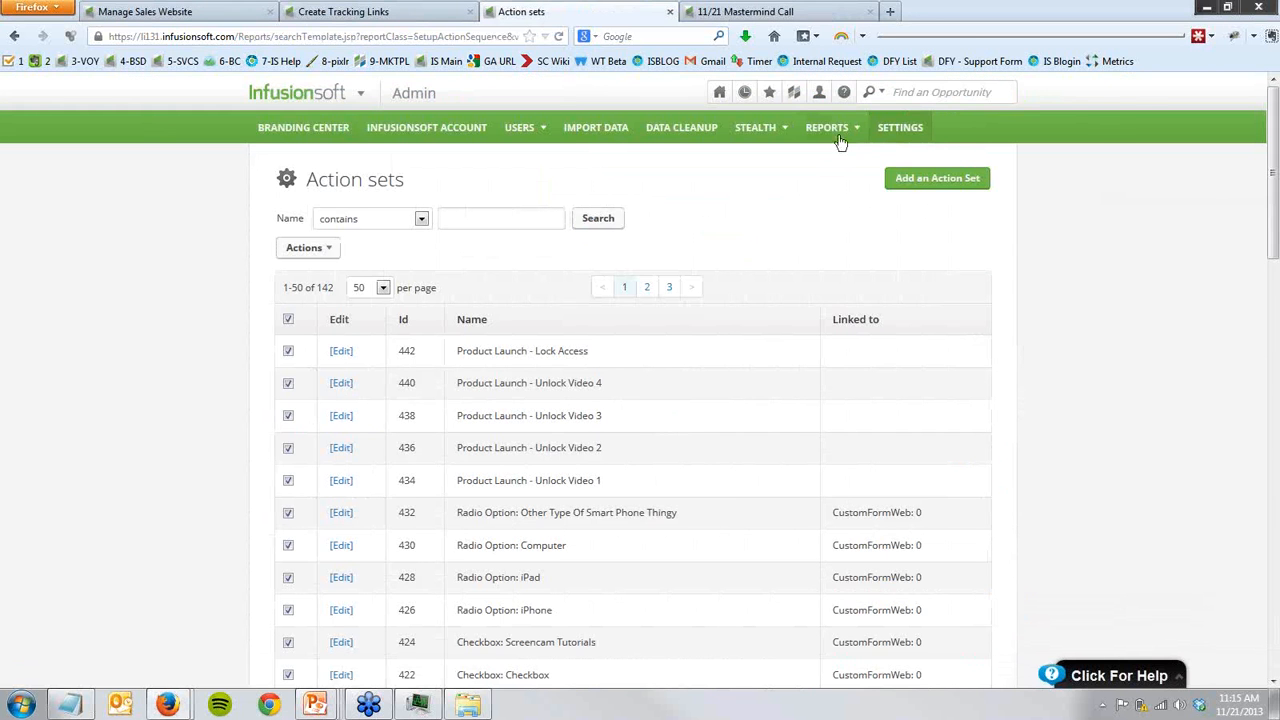
{"action": "left_click", "coordinate": [843, 93]}
- Switch to the PowerPoint slide show and advance past the Bonus PDF with Code slide to the closing Questions slide
{"action": "mouse_move", "coordinate": [315, 705]}
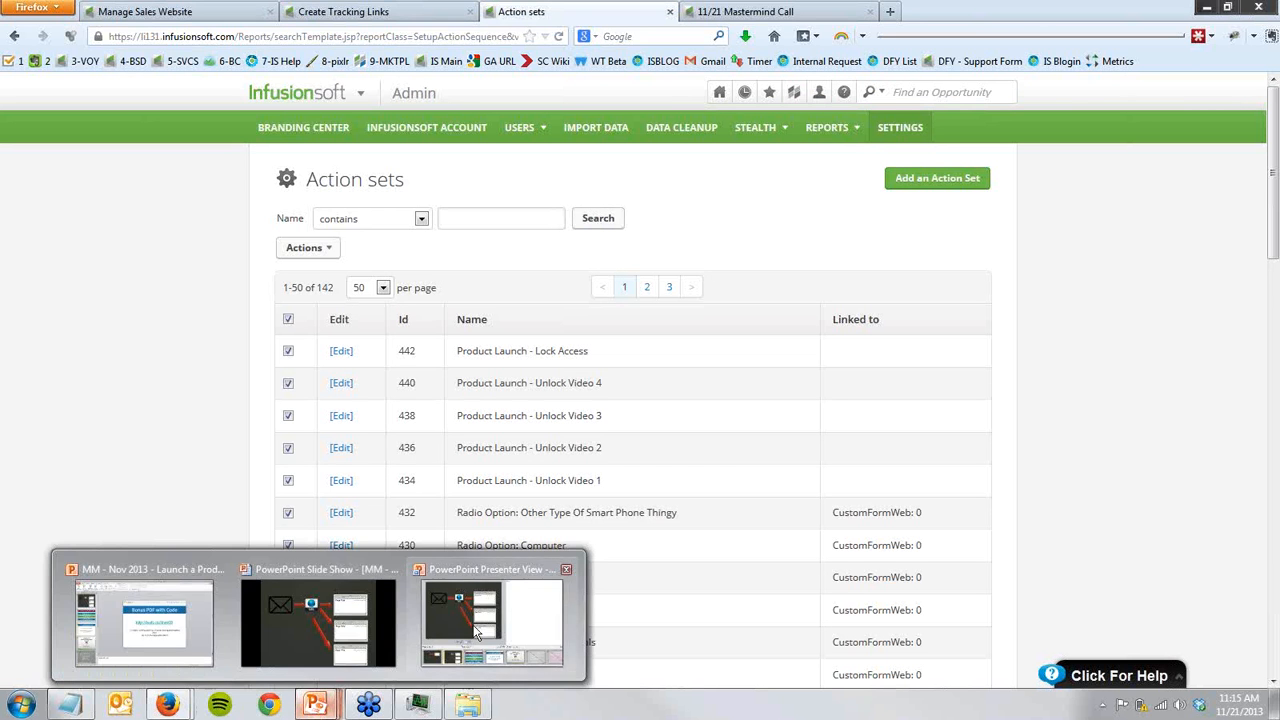
{"action": "left_click", "coordinate": [363, 627]}
{"action": "key", "text": "Right"}
{"action": "key", "text": "Right"}
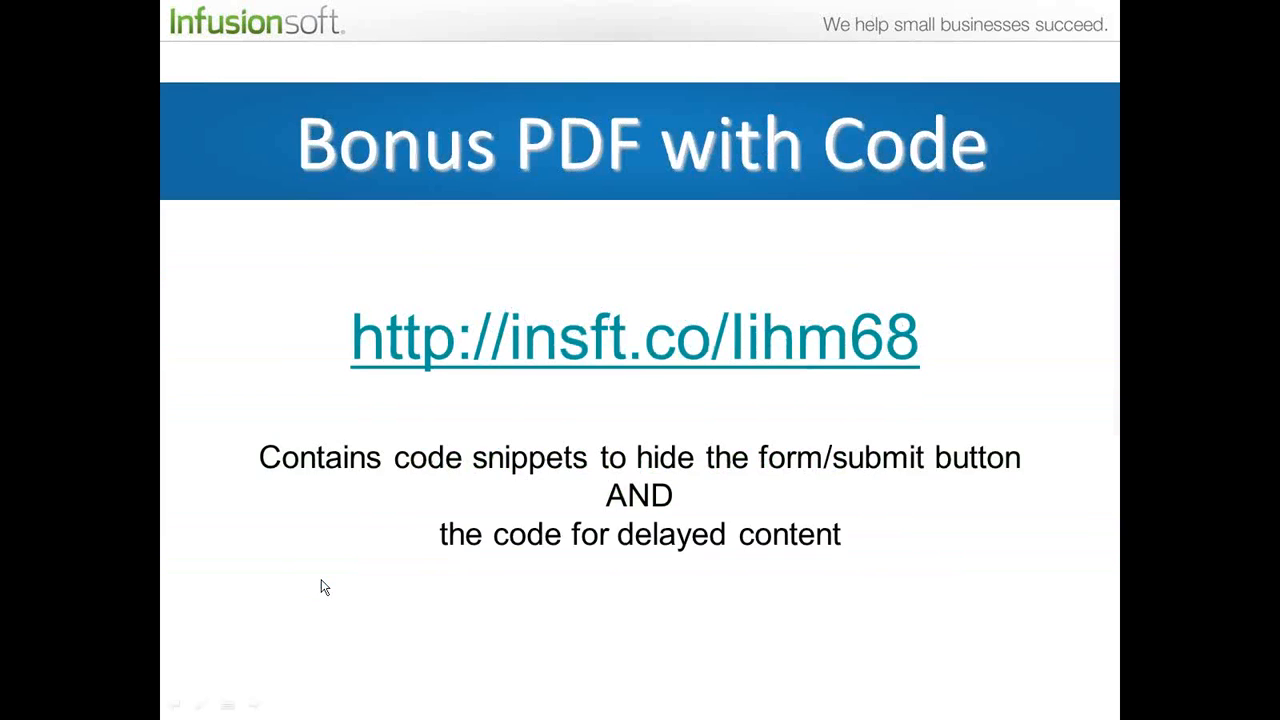
{"action": "key", "text": "Right"}
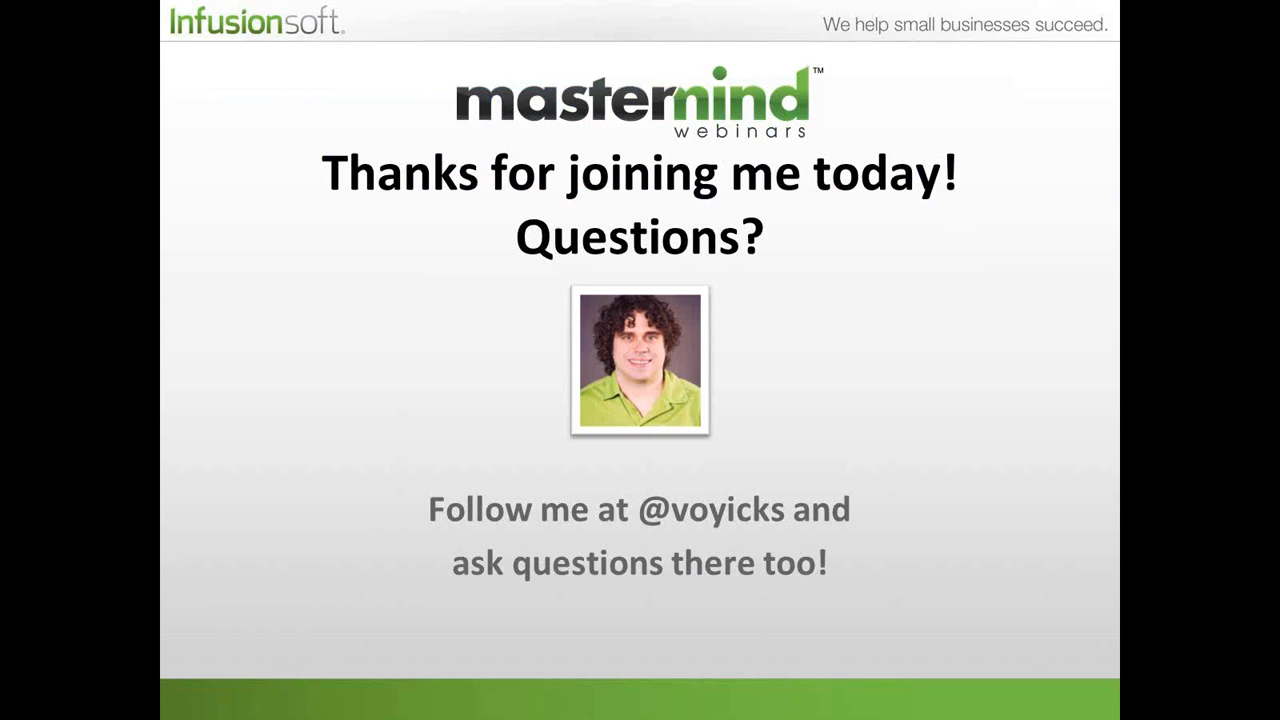